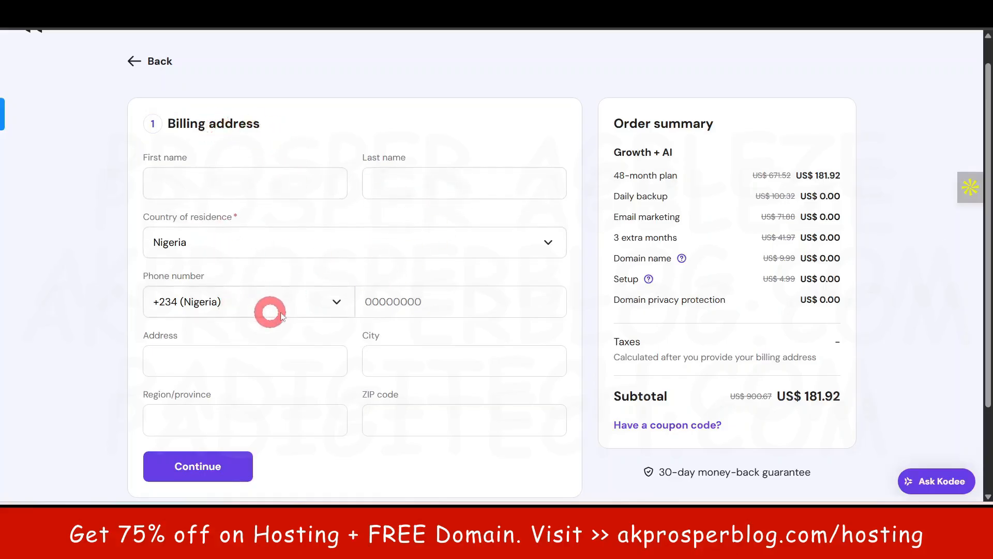
- Continue from the billing address to payment with Nigeria as country of residence, and examine the available payment methods
{"action": "scroll", "coordinate": [395, 357], "scroll_direction": "down", "scroll_amount": 3}
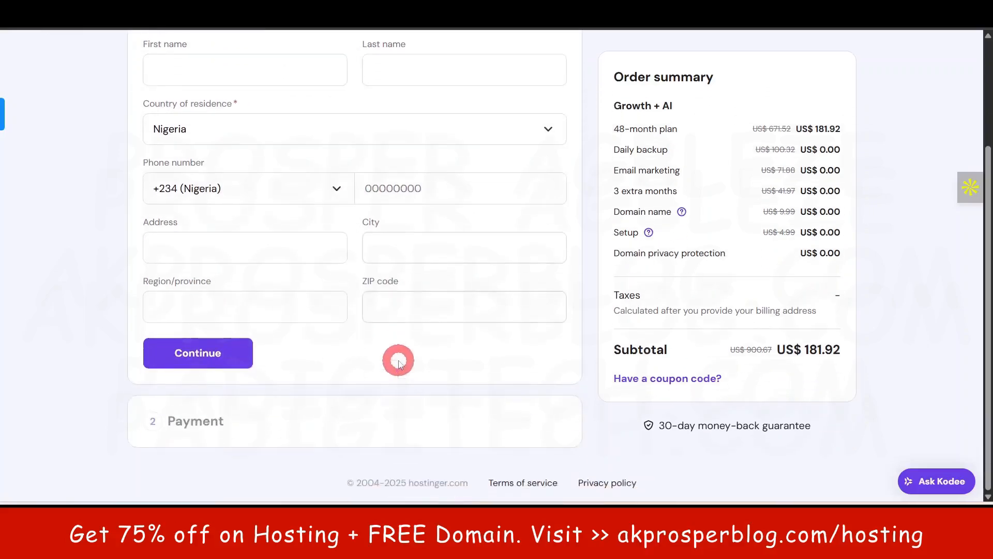
{"action": "left_click", "coordinate": [210, 357]}
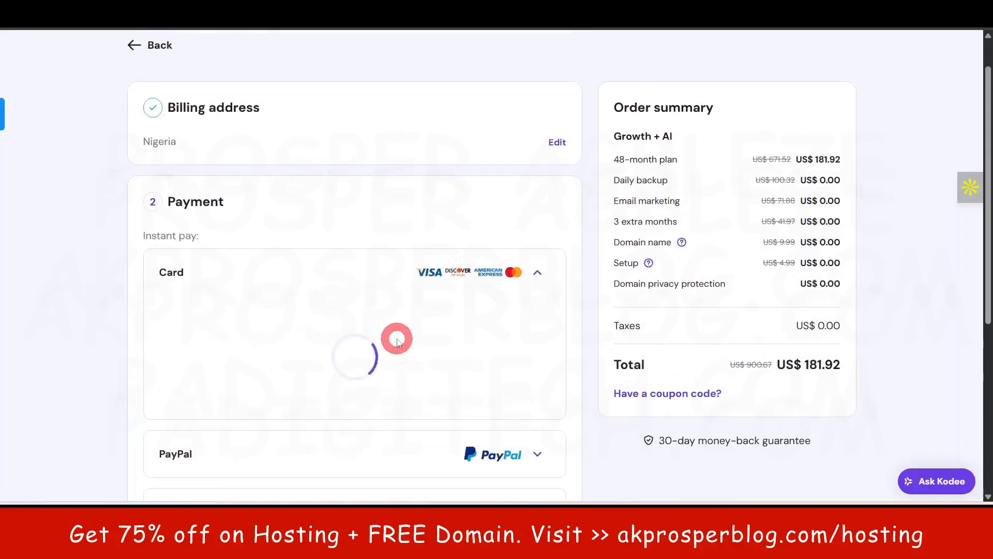
{"action": "scroll", "coordinate": [397, 342], "scroll_direction": "down", "scroll_amount": 1}
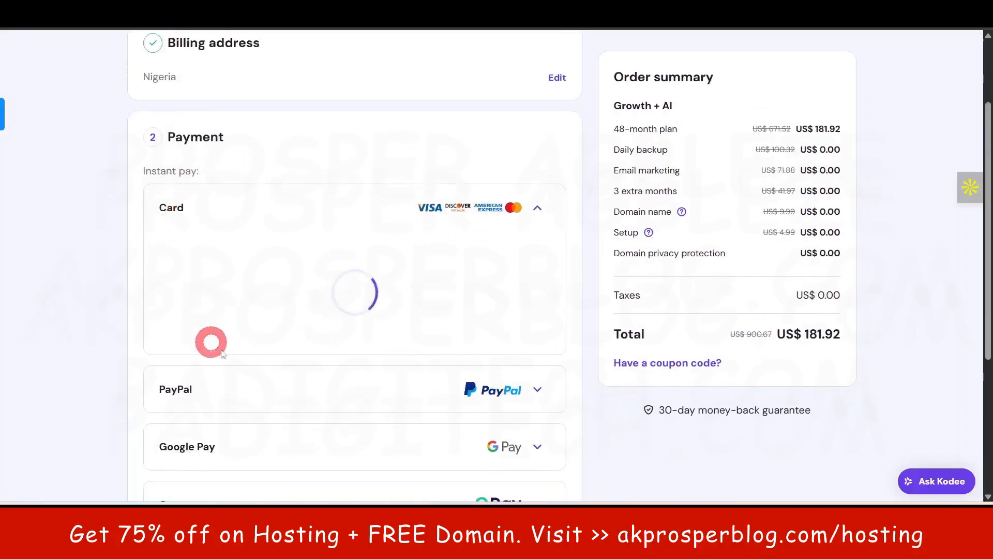
{"action": "scroll", "coordinate": [392, 290], "scroll_direction": "down", "scroll_amount": 1}
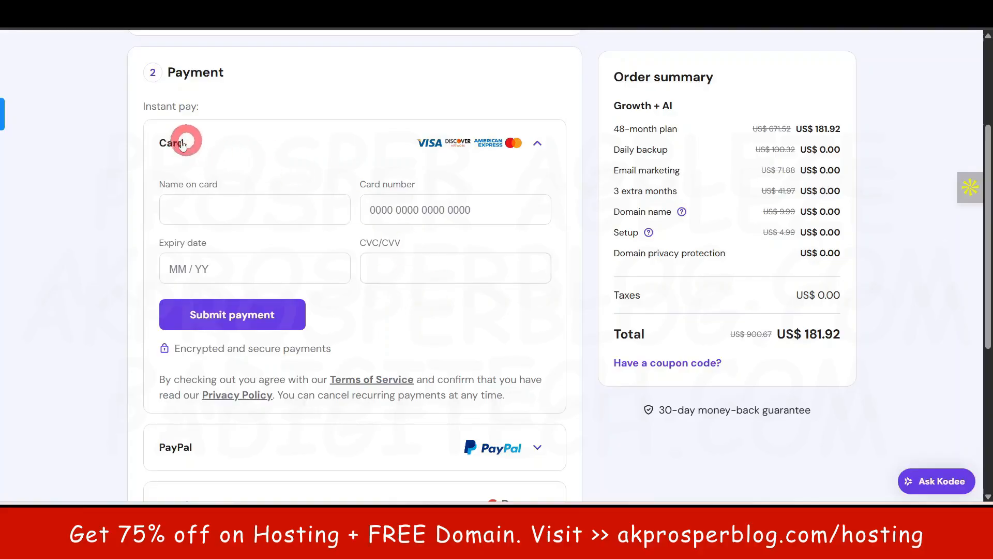
{"action": "scroll", "coordinate": [448, 207], "scroll_direction": "down", "scroll_amount": 4}
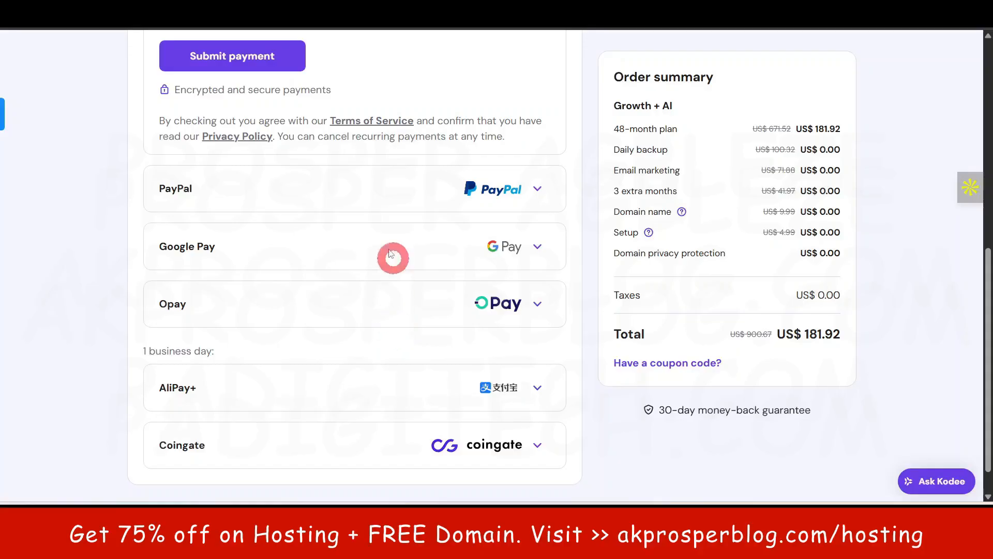
{"action": "scroll", "coordinate": [305, 243], "scroll_direction": "up", "scroll_amount": 3}
{"action": "scroll", "coordinate": [299, 178], "scroll_direction": "down", "scroll_amount": 3}
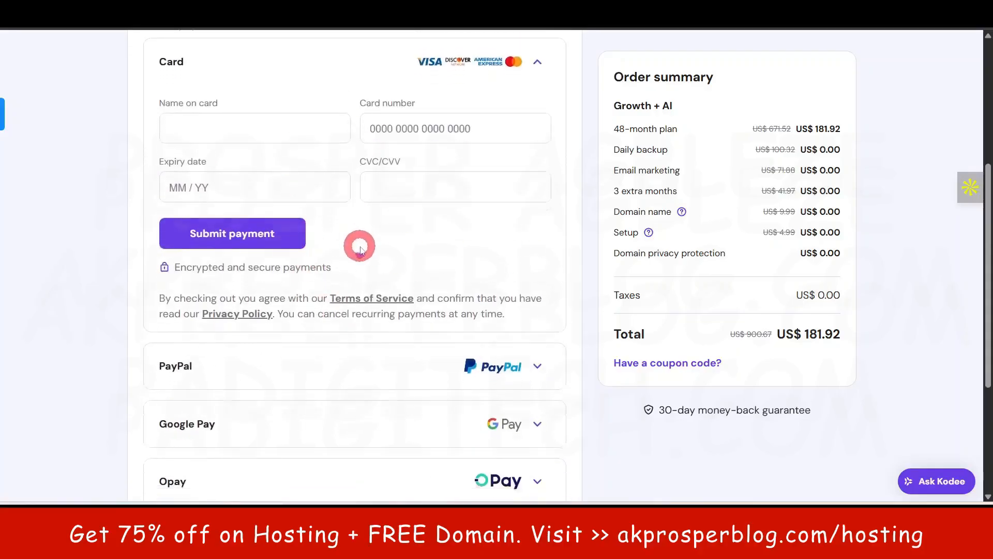
{"action": "scroll", "coordinate": [336, 303], "scroll_direction": "down", "scroll_amount": 2}
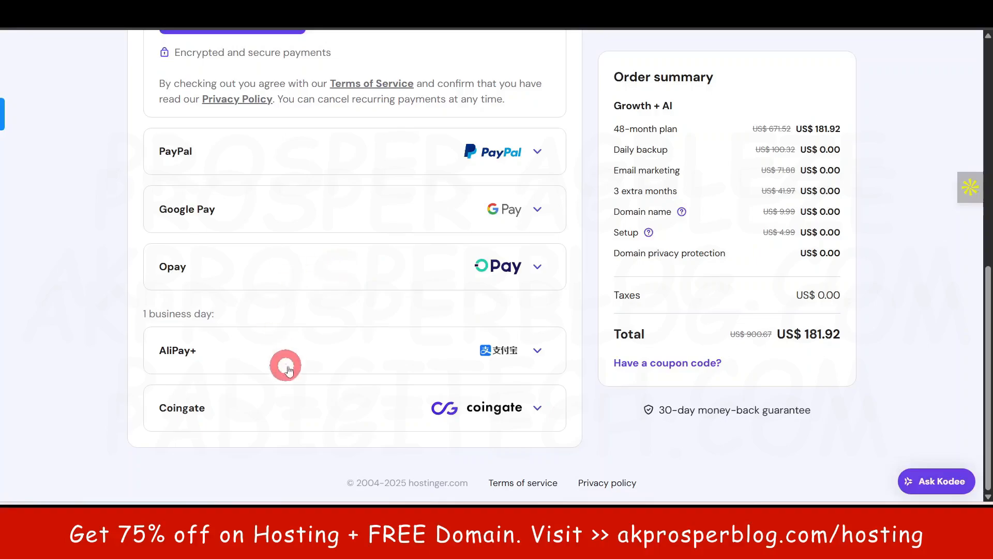
{"action": "scroll", "coordinate": [460, 310], "scroll_direction": "up", "scroll_amount": 6}
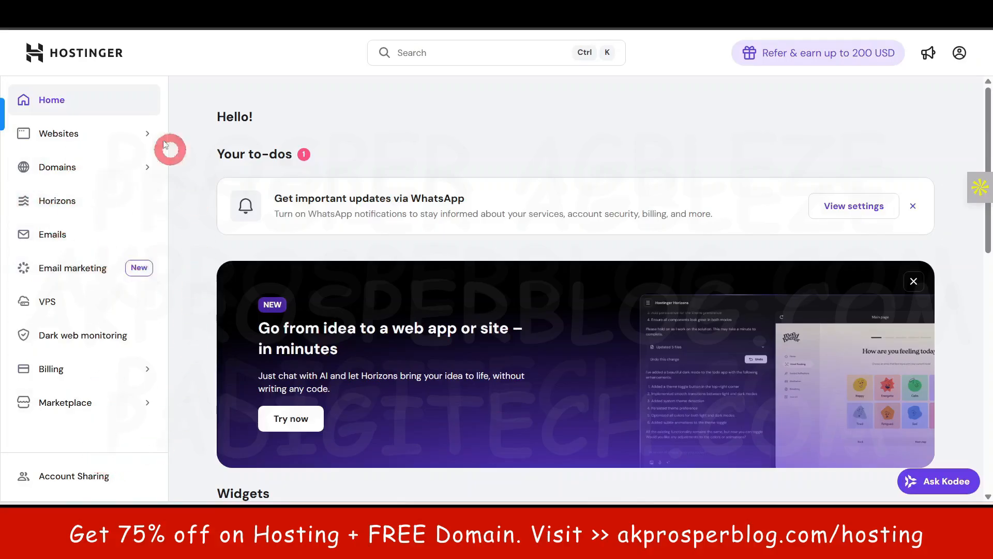
- Start adding a WordPress website to the Business Web Hosting plan, intended for myself or my business
{"action": "left_click", "coordinate": [67, 134]}
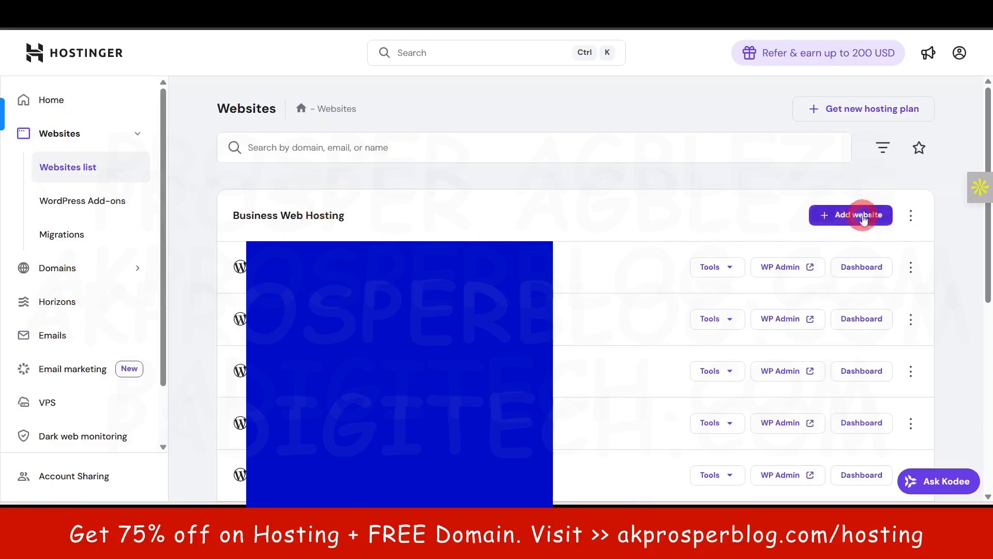
{"action": "left_click", "coordinate": [857, 216]}
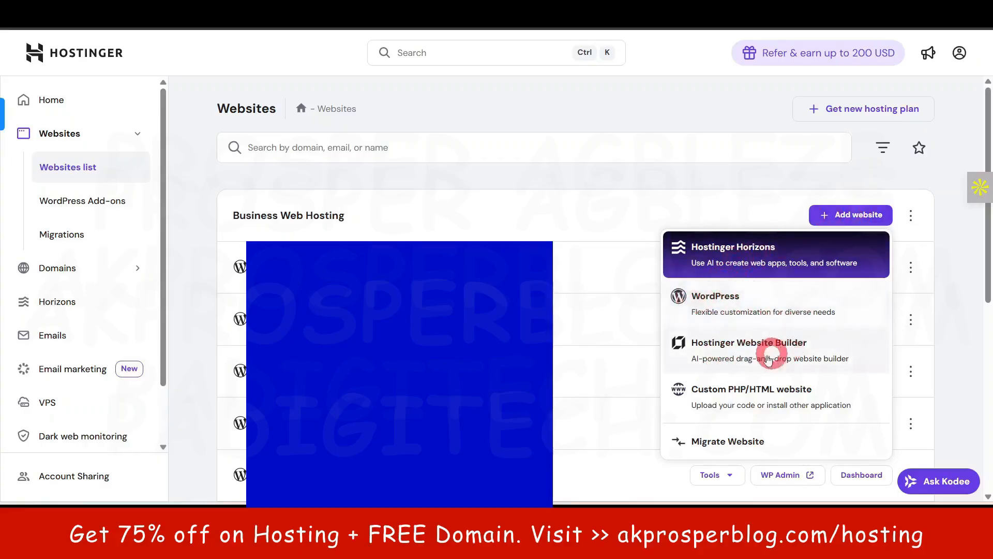
{"action": "left_click", "coordinate": [747, 297]}
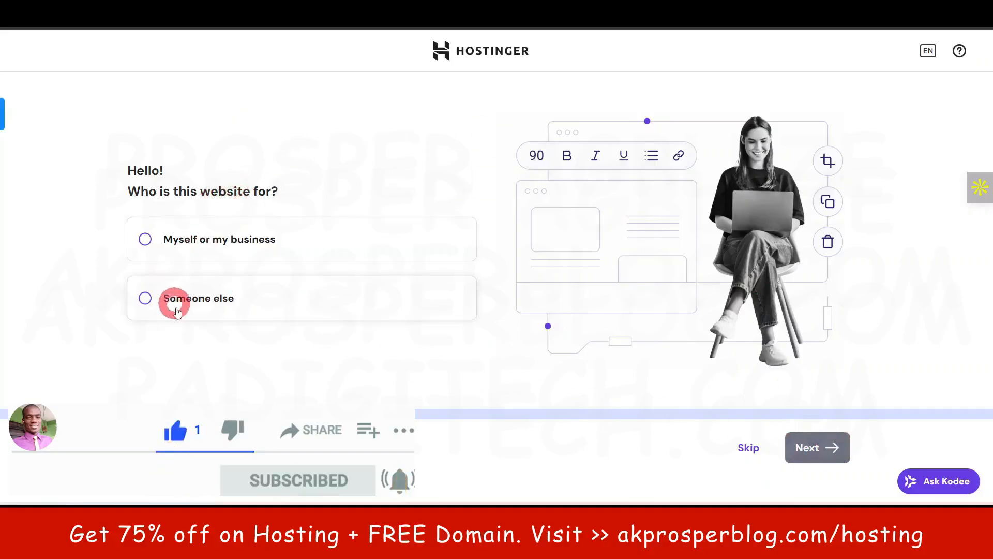
{"action": "left_click", "coordinate": [243, 247]}
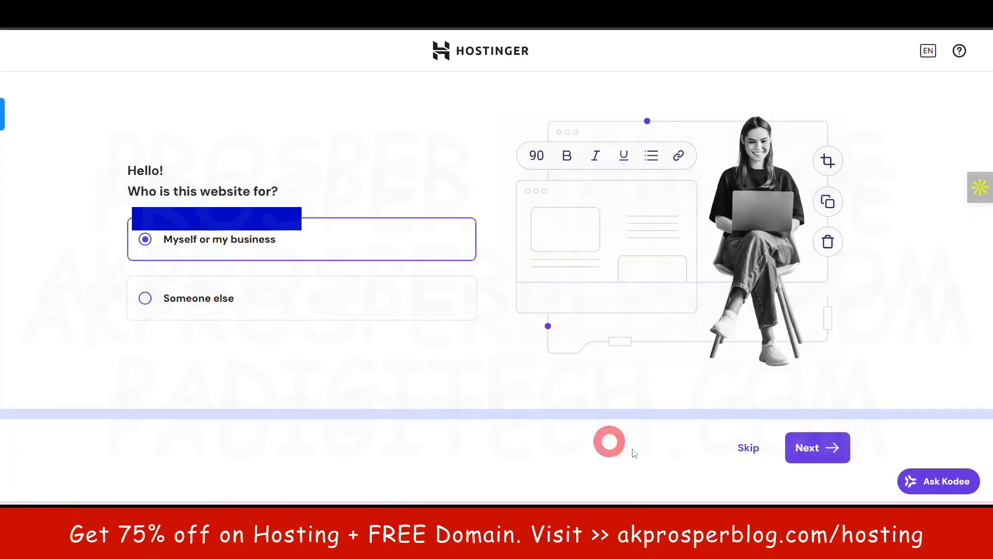
{"action": "left_click", "coordinate": [807, 449]}
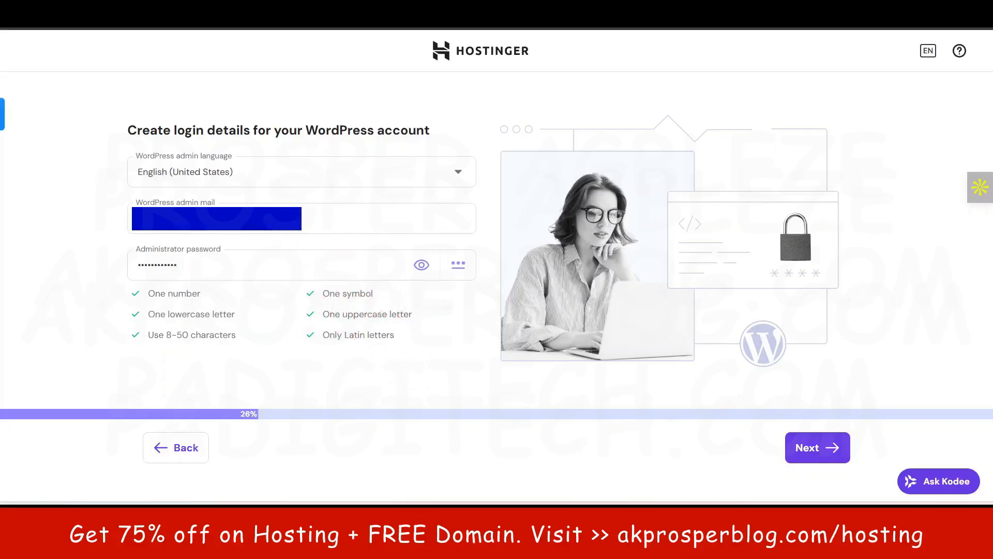
- Confirm the WordPress account's login details and choose to create a blank site
{"action": "left_click", "coordinate": [823, 449]}
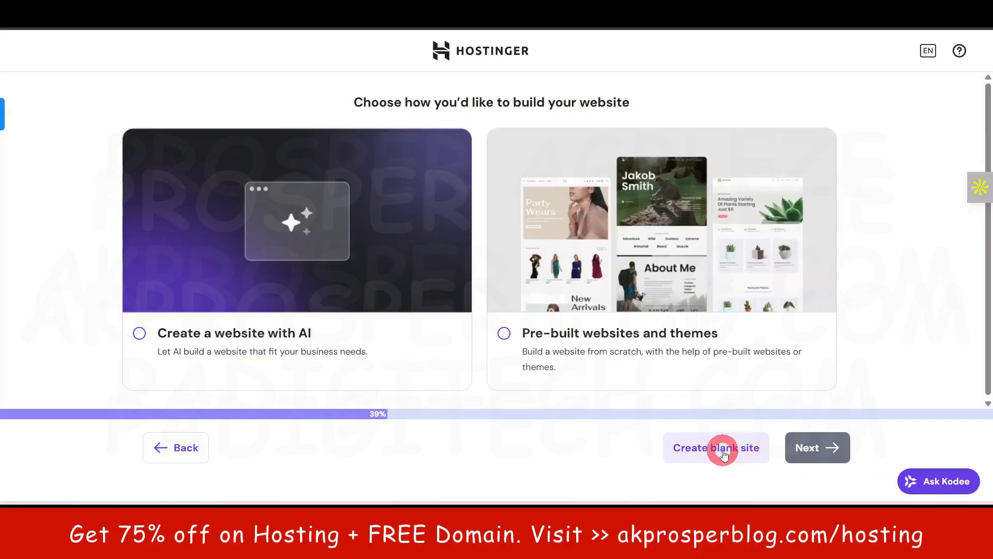
{"action": "left_click", "coordinate": [723, 451]}
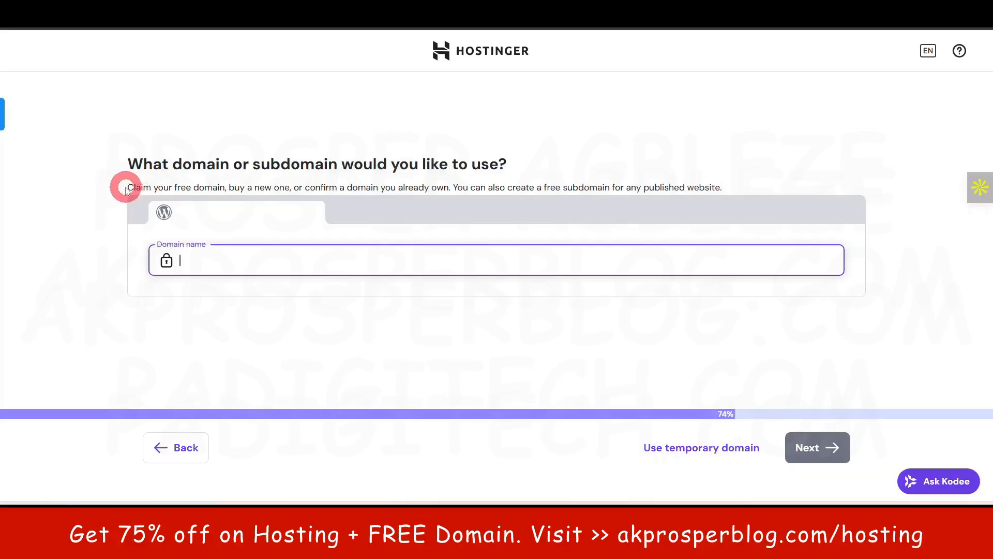
{"action": "left_click_drag", "start_coordinate": [125, 189], "coordinate": [436, 189]}
{"action": "left_click", "coordinate": [100, 192]}
{"action": "left_click", "coordinate": [81, 186]}
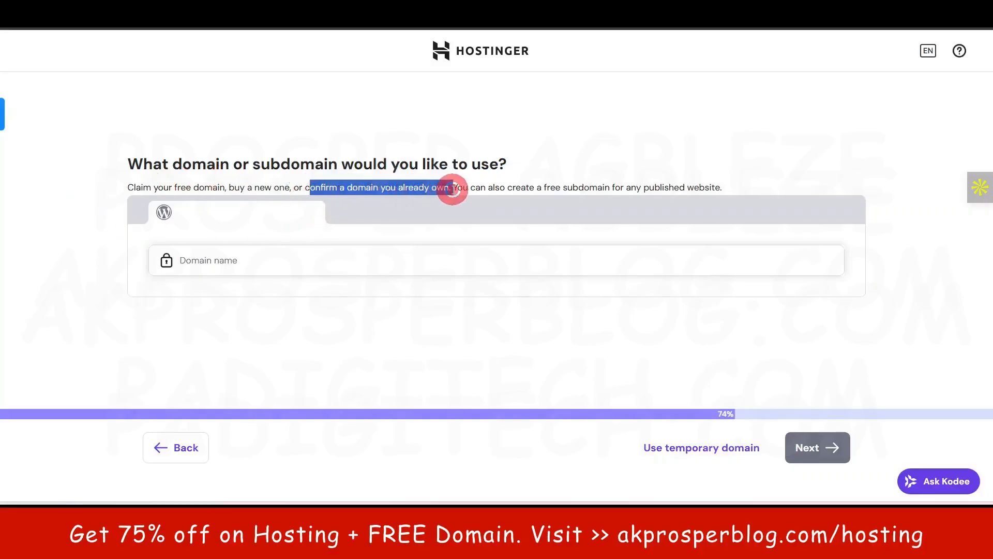
{"action": "left_click", "coordinate": [94, 233]}
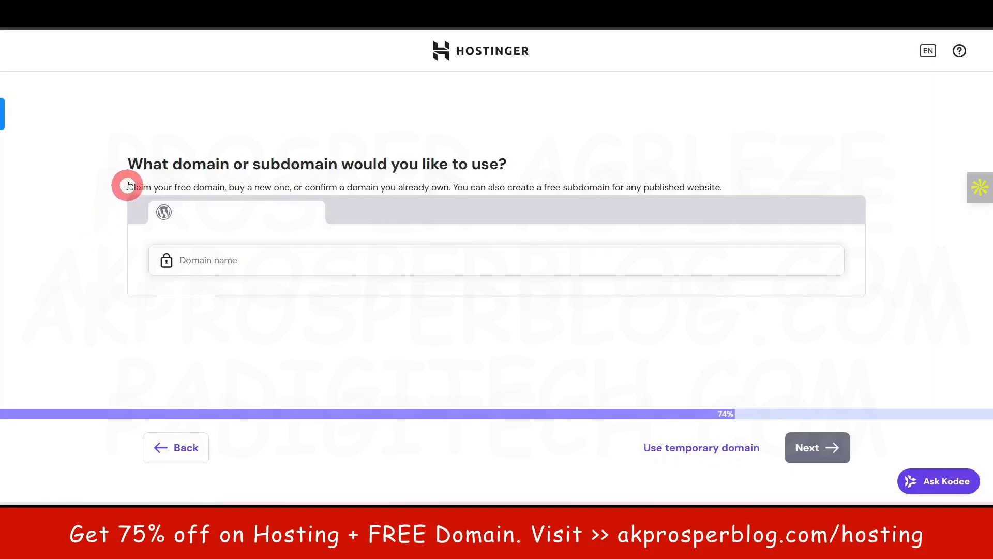
{"action": "left_click_drag", "start_coordinate": [128, 186], "coordinate": [206, 187]}
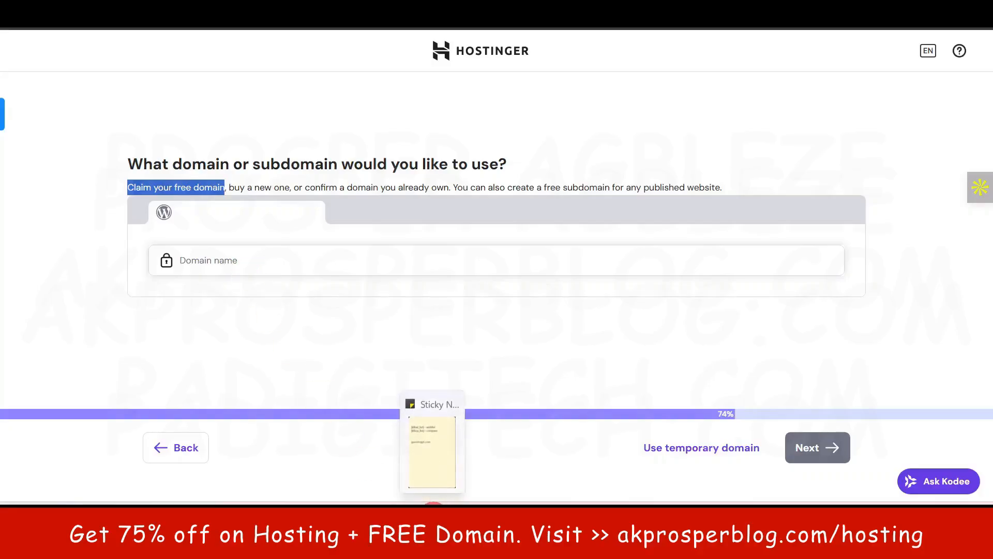
- Copy gazettegpt.com from the Sticky Notes window and look it up as the website's domain name
{"action": "left_click", "coordinate": [433, 517]}
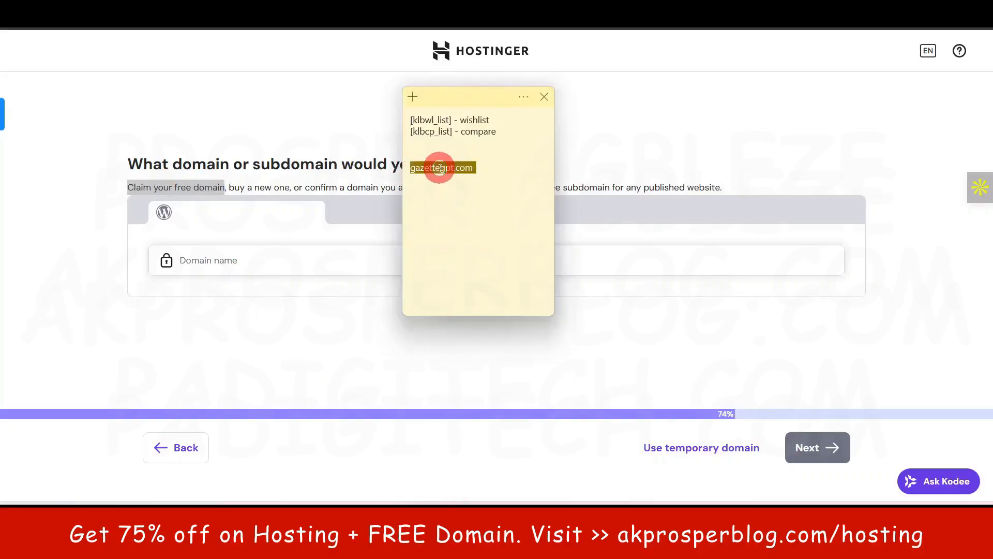
{"action": "left_click", "coordinate": [50, 323]}
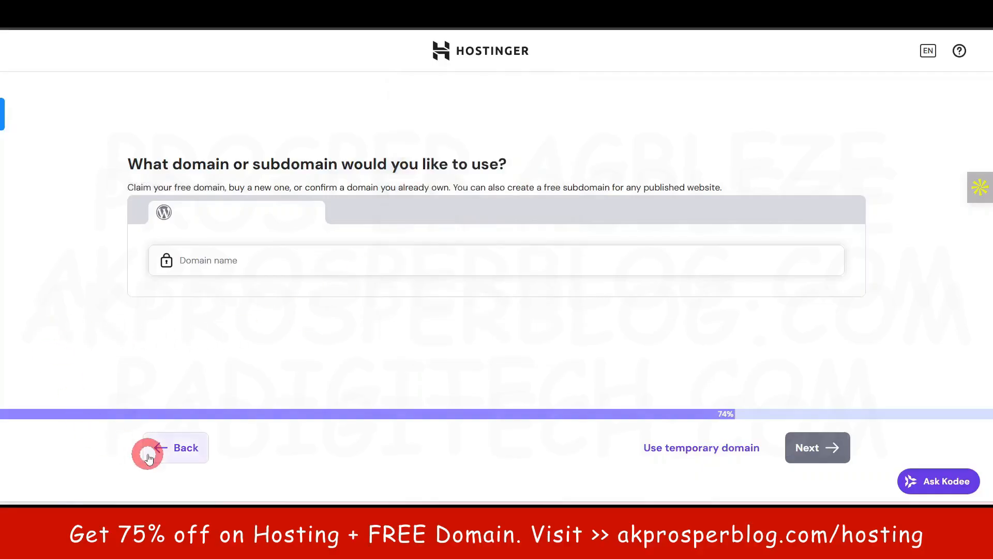
{"action": "left_click", "coordinate": [222, 261]}
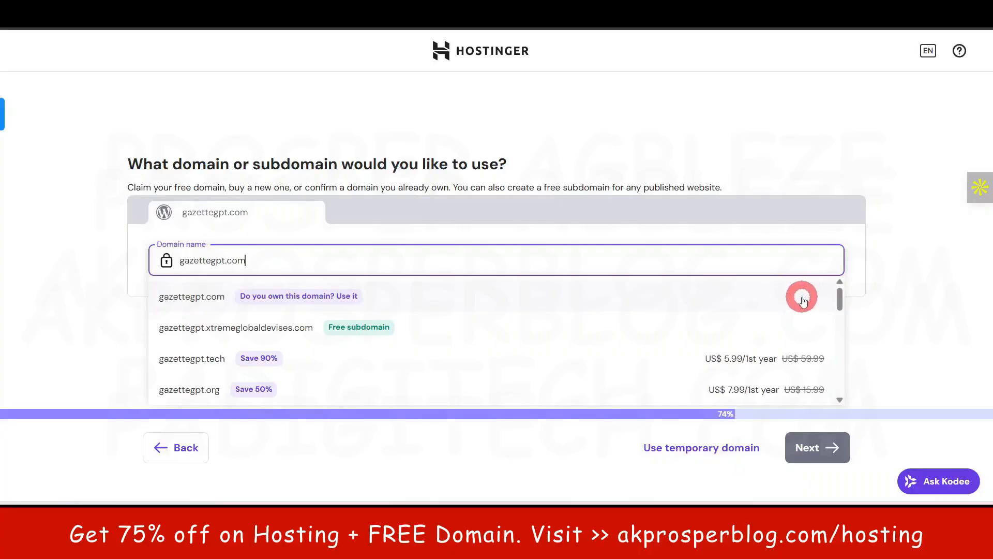
{"action": "left_click", "coordinate": [66, 300]}
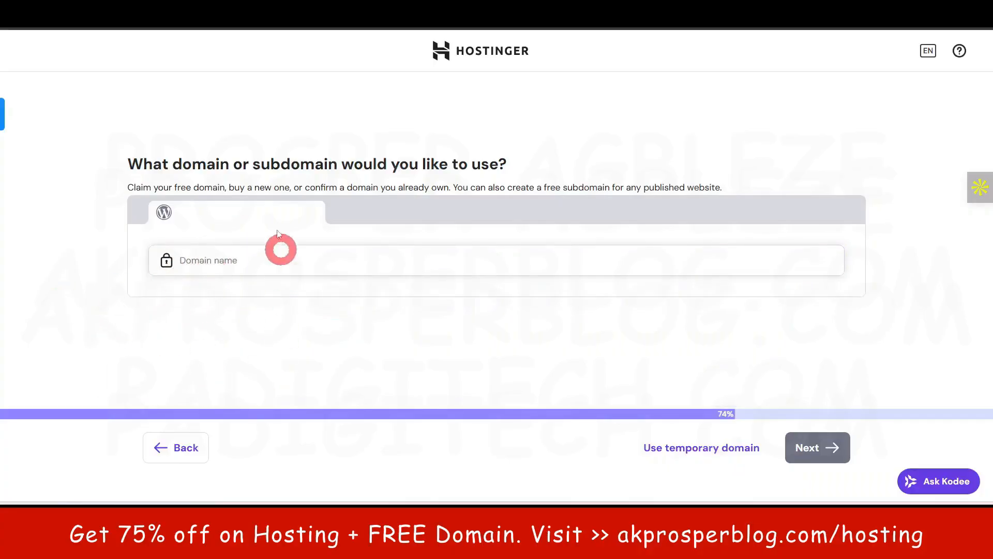
{"action": "left_click_drag", "start_coordinate": [230, 187], "coordinate": [274, 187]}
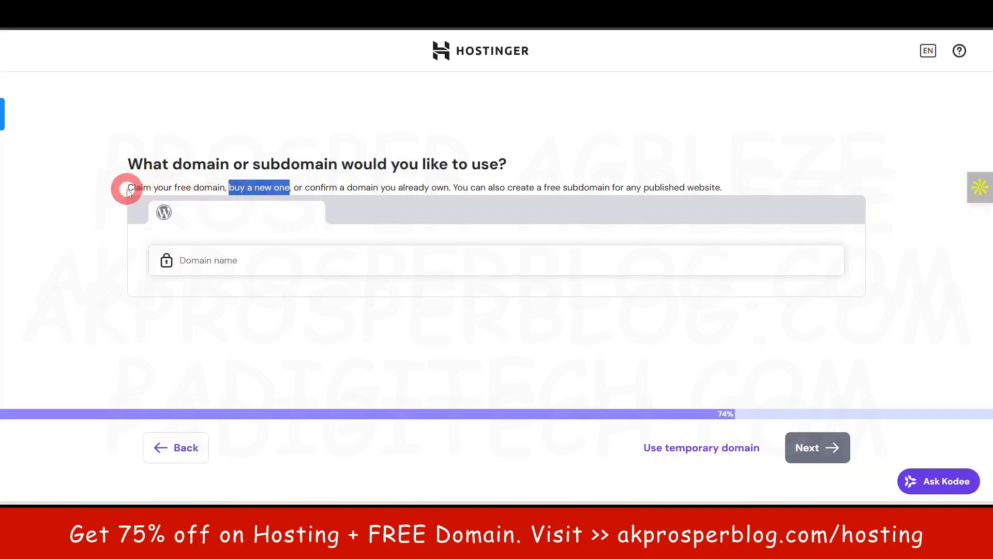
{"action": "left_click_drag", "start_coordinate": [129, 189], "coordinate": [212, 188]}
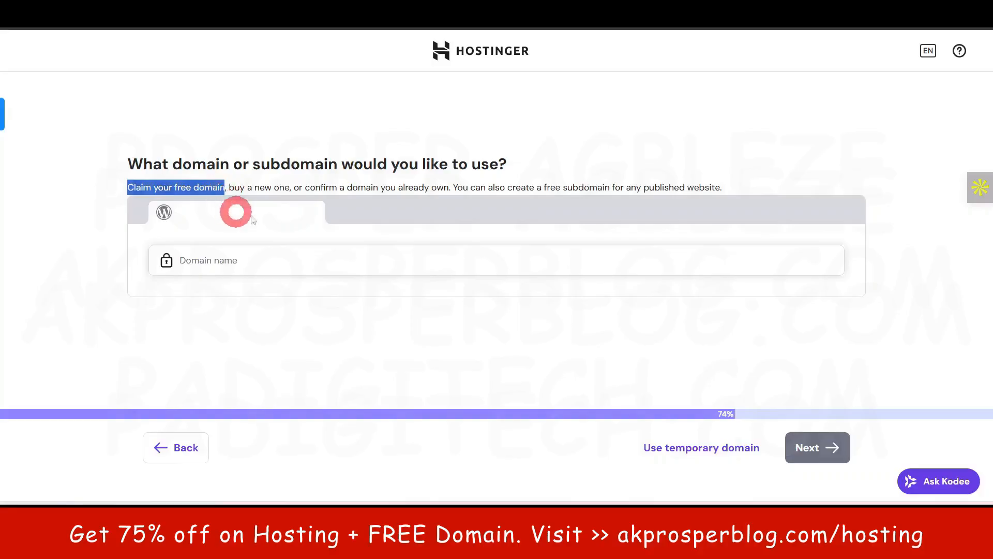
{"action": "left_click", "coordinate": [94, 243]}
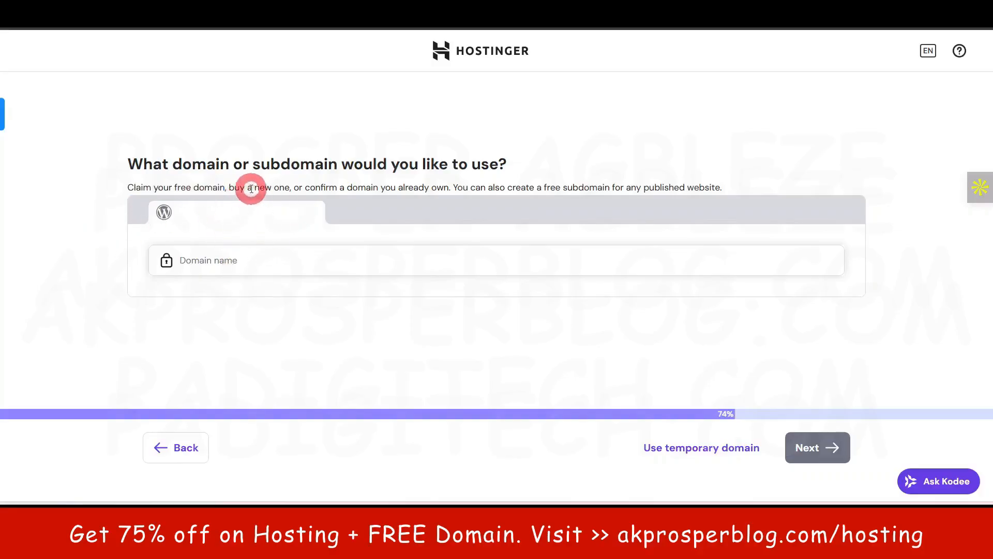
{"action": "left_click_drag", "start_coordinate": [230, 185], "coordinate": [289, 190]}
{"action": "left_click", "coordinate": [107, 269]}
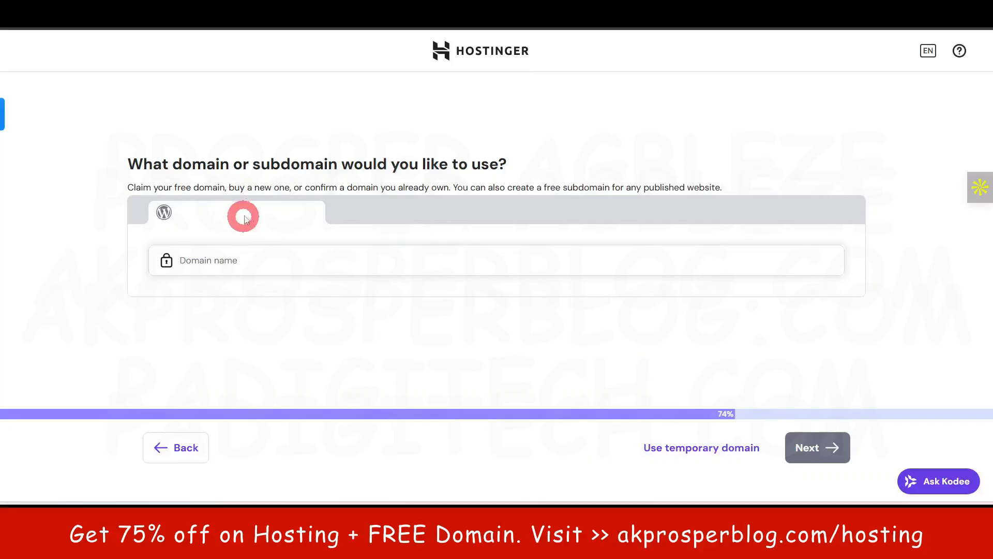
{"action": "left_click_drag", "start_coordinate": [305, 189], "coordinate": [448, 187]}
{"action": "left_click", "coordinate": [83, 262]}
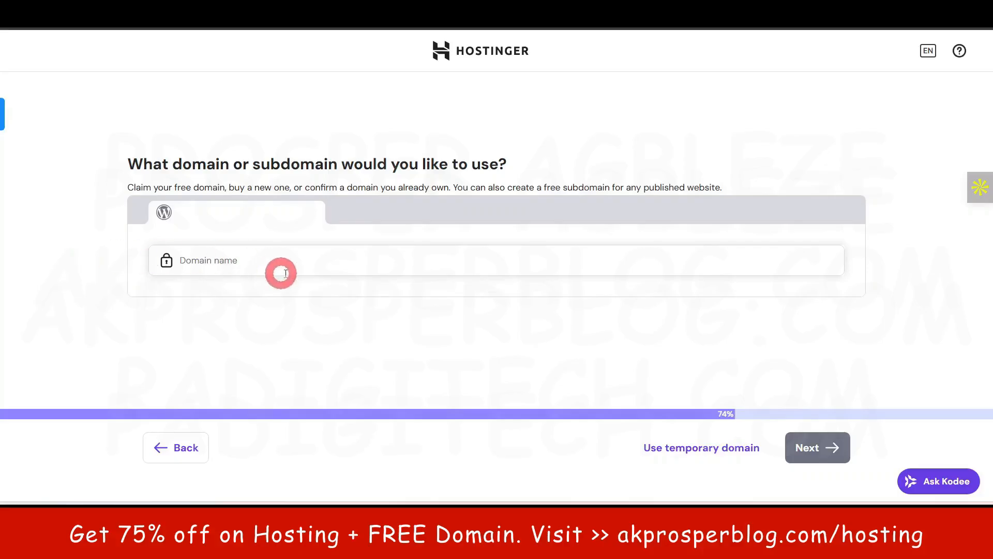
- Assign the already owned domain gazettegpt.com to the website and install WordPress on it
{"action": "left_click", "coordinate": [301, 263]}
{"action": "type", "text": "gazettegpt.com"}
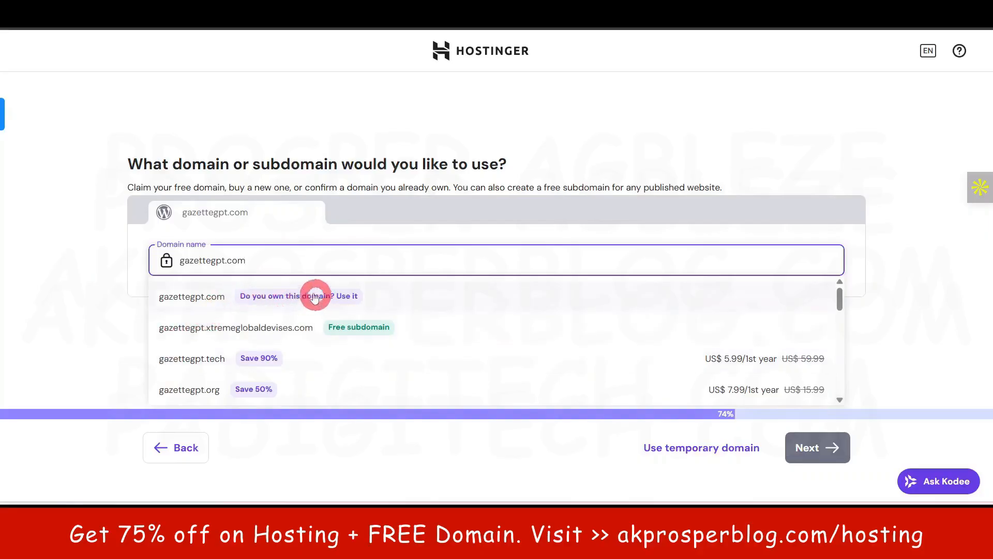
{"action": "left_click", "coordinate": [429, 297]}
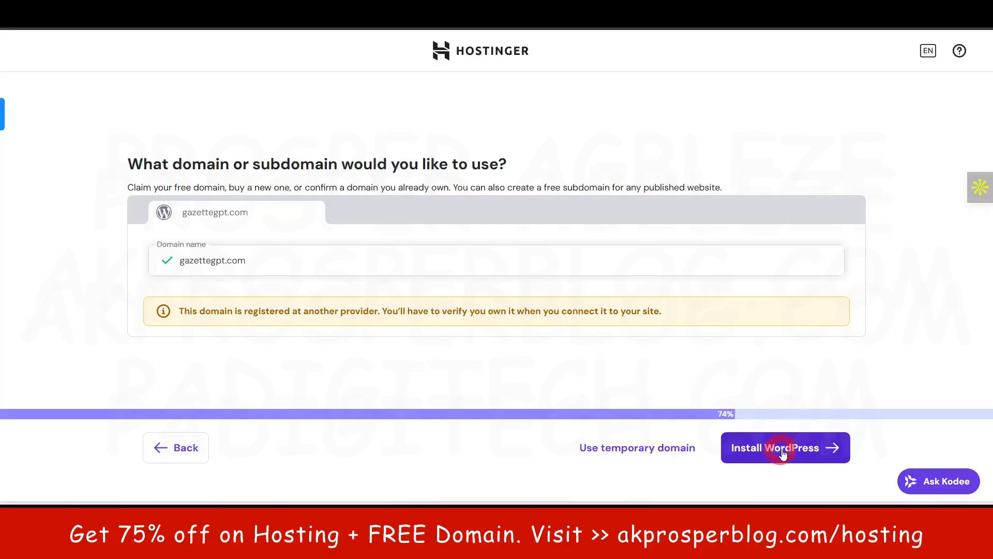
{"action": "left_click", "coordinate": [783, 453]}
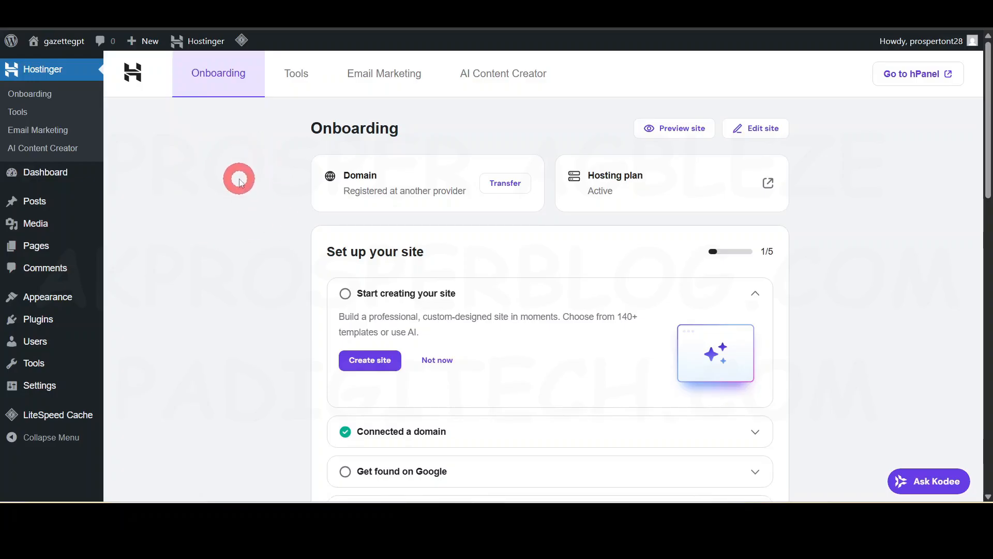
{"action": "left_click_drag", "start_coordinate": [304, 124], "coordinate": [377, 121]}
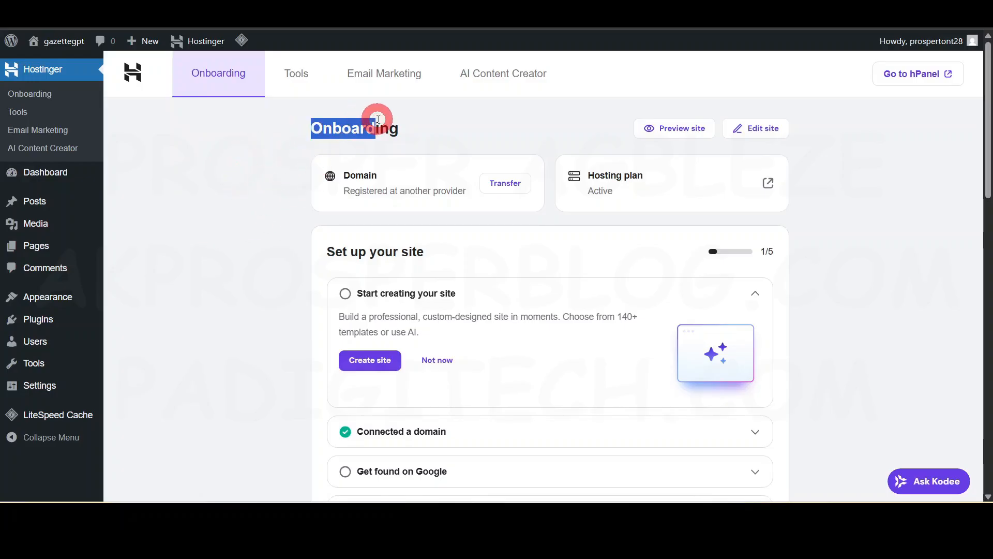
{"action": "scroll", "coordinate": [466, 342], "scroll_direction": "down", "scroll_amount": 9}
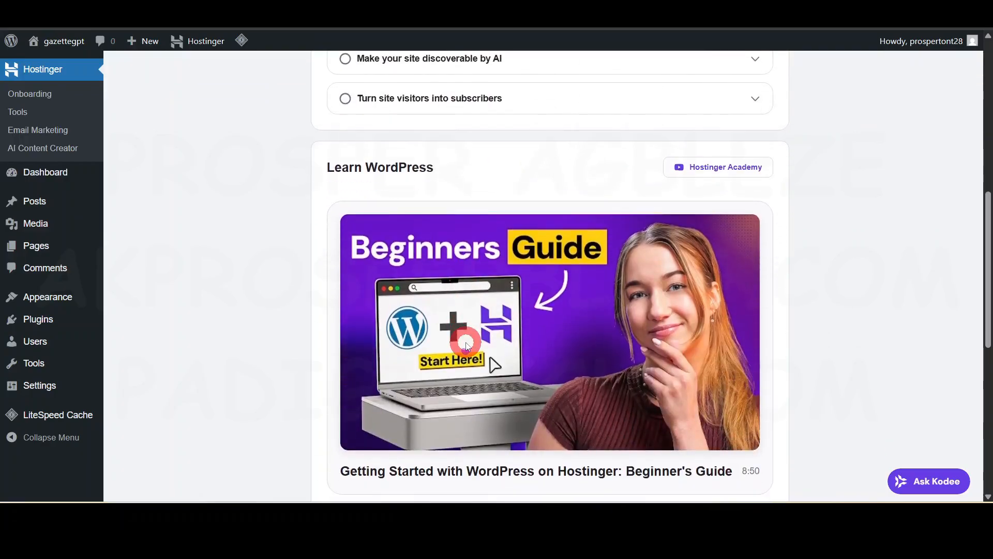
{"action": "scroll", "coordinate": [465, 344], "scroll_direction": "down", "scroll_amount": 8}
{"action": "scroll", "coordinate": [466, 344], "scroll_direction": "up", "scroll_amount": 20}
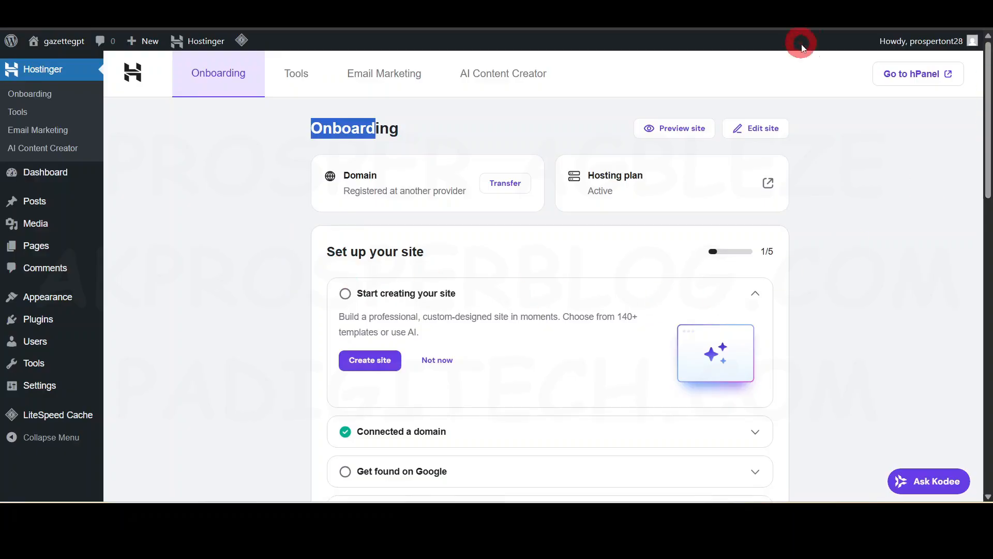
- Open the logged-in administrator account's profile for editing
{"action": "mouse_move", "coordinate": [894, 53]}
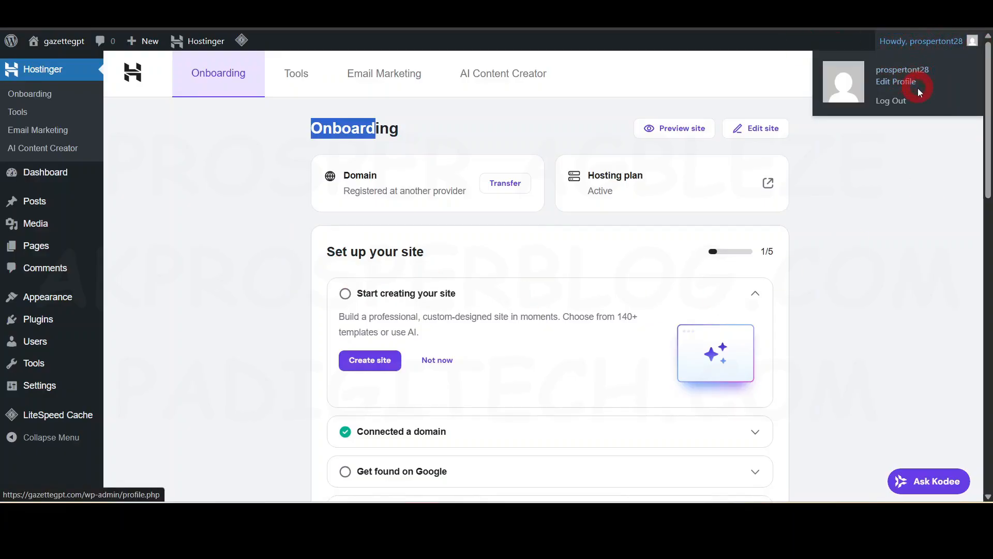
{"action": "left_click", "coordinate": [900, 88]}
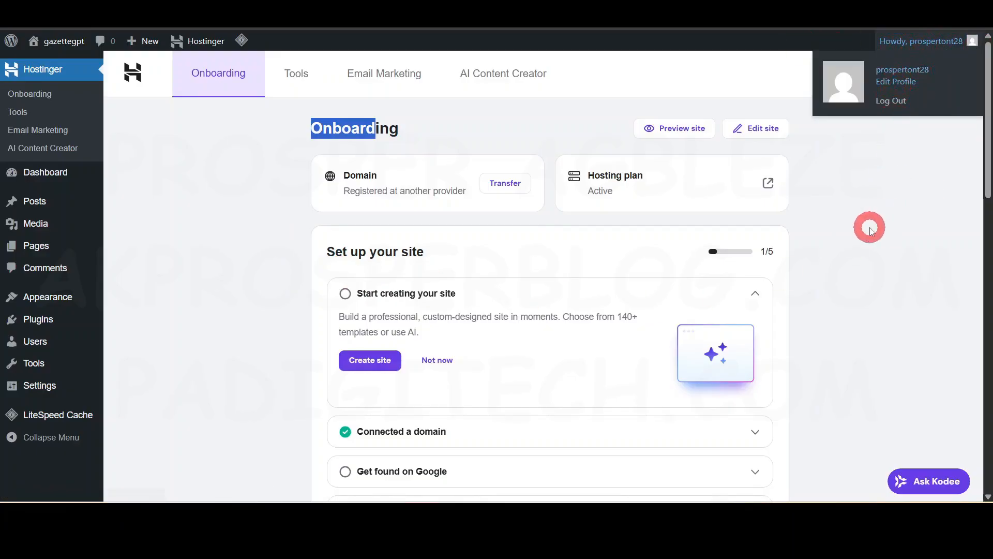
{"action": "mouse_move", "coordinate": [972, 48]}
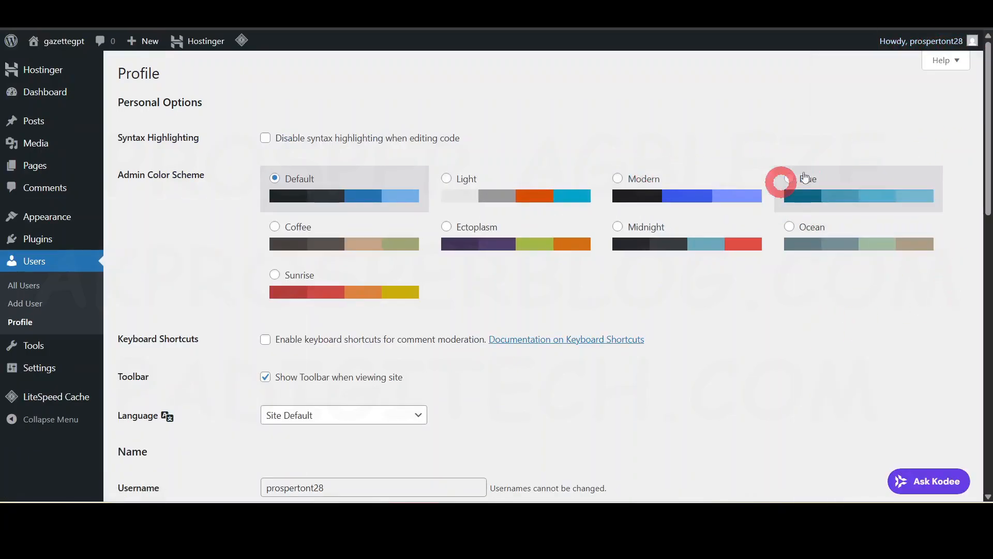
{"action": "mouse_move", "coordinate": [924, 46]}
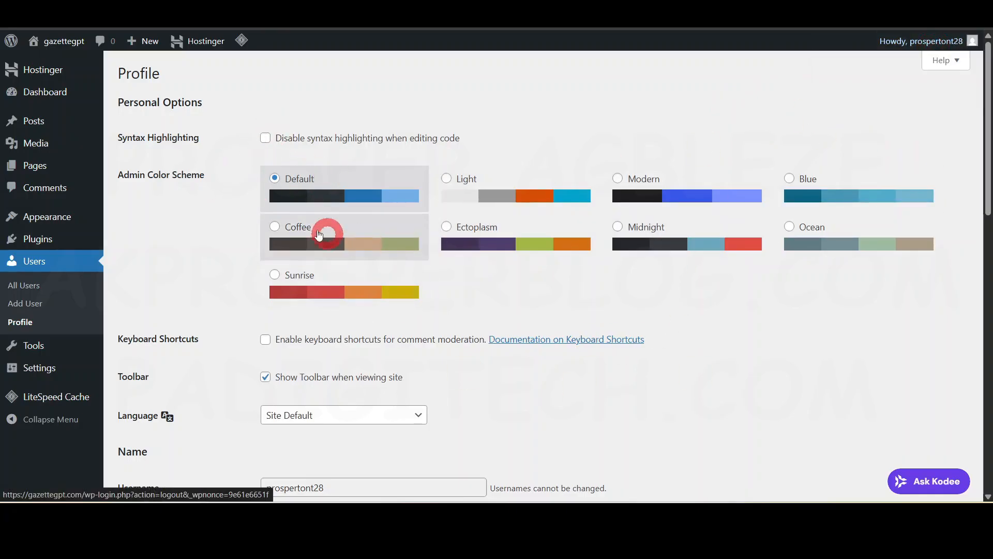
- Try the Light, Modern, Coffee and Midnight admin color schemes, and set the scheme back to Default
{"action": "left_click_drag", "start_coordinate": [120, 184], "coordinate": [187, 178]}
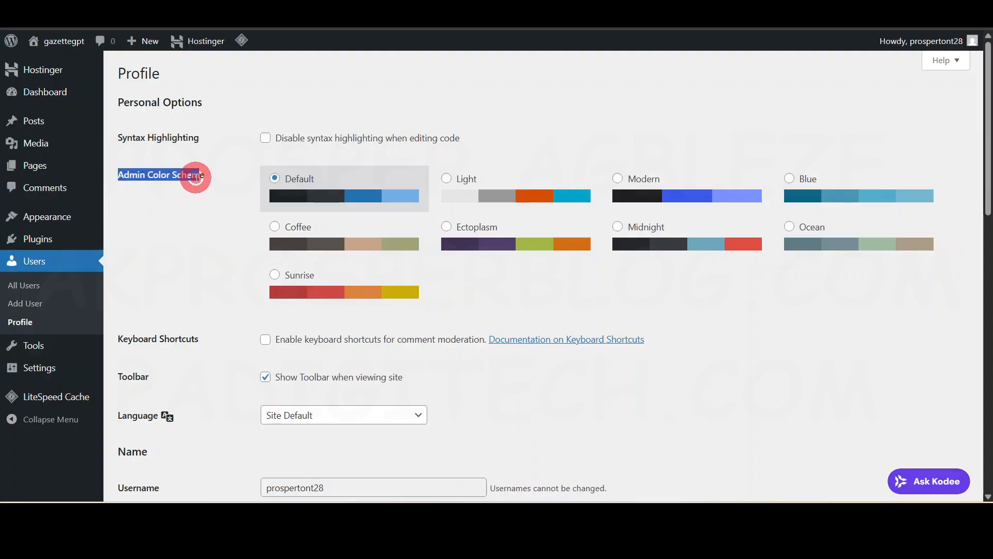
{"action": "left_click", "coordinate": [193, 225]}
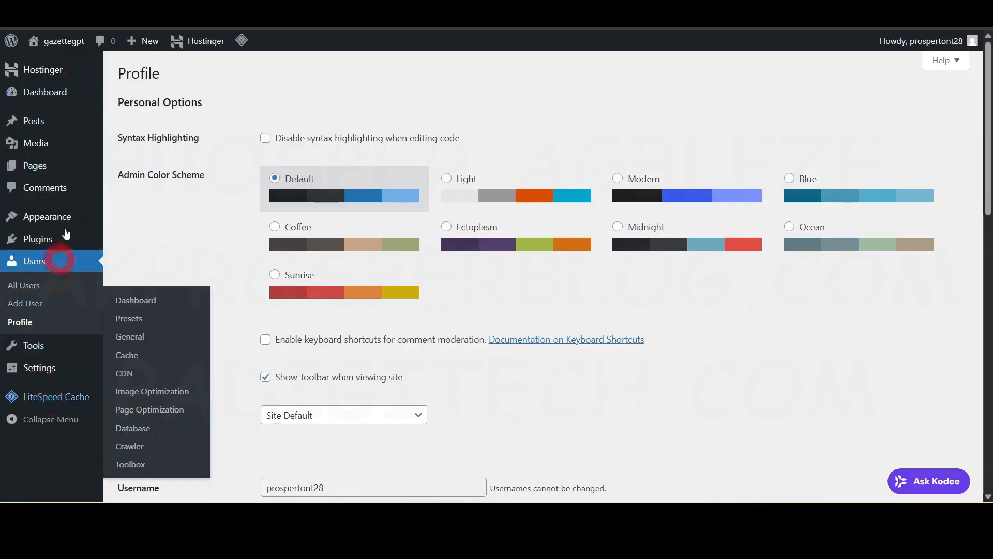
{"action": "left_click", "coordinate": [538, 214]}
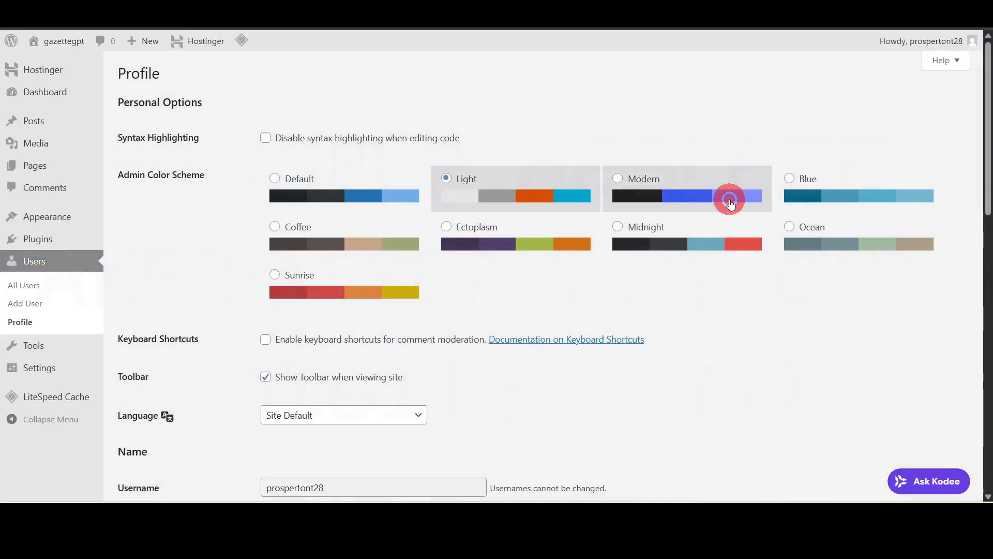
{"action": "left_click", "coordinate": [730, 203]}
{"action": "left_click", "coordinate": [351, 257]}
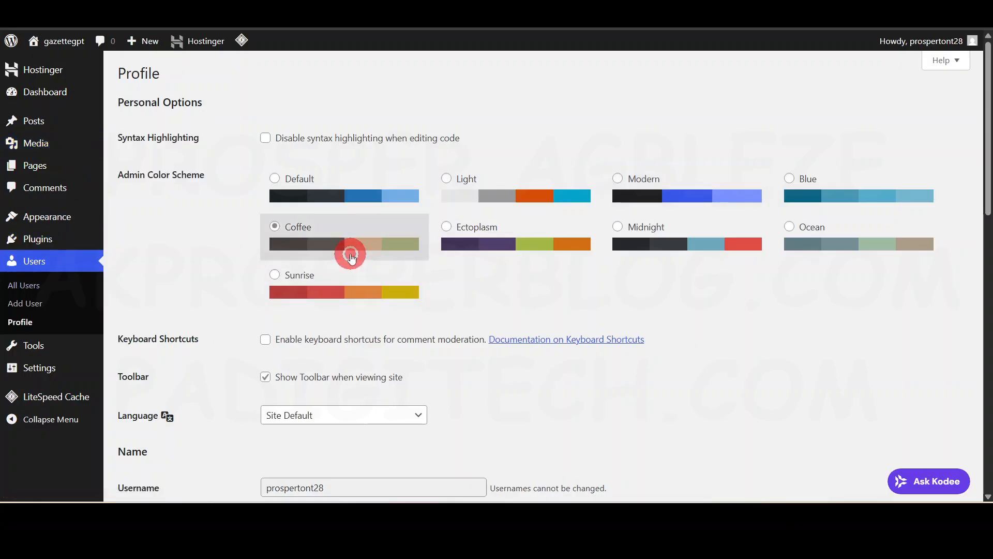
{"action": "left_click", "coordinate": [672, 244]}
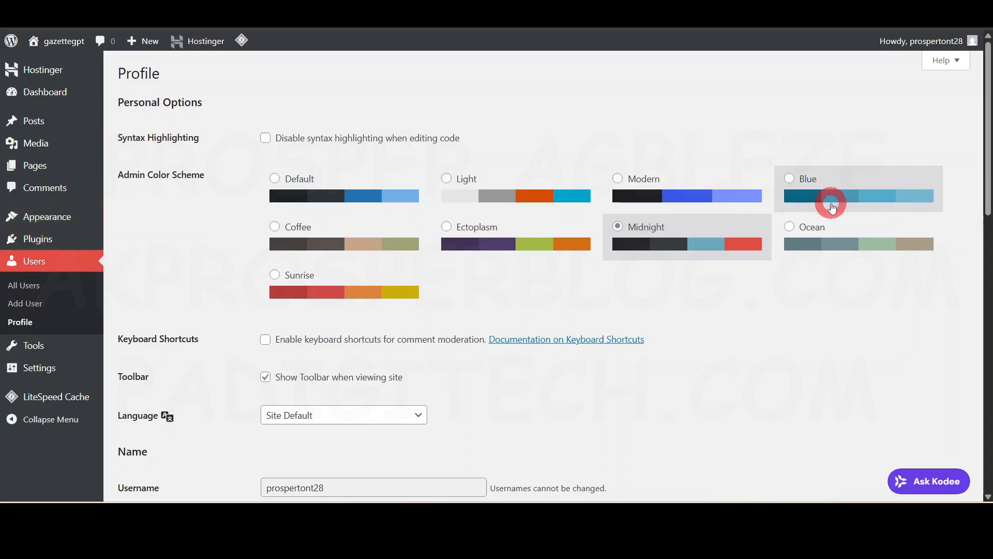
{"action": "left_click", "coordinate": [305, 182]}
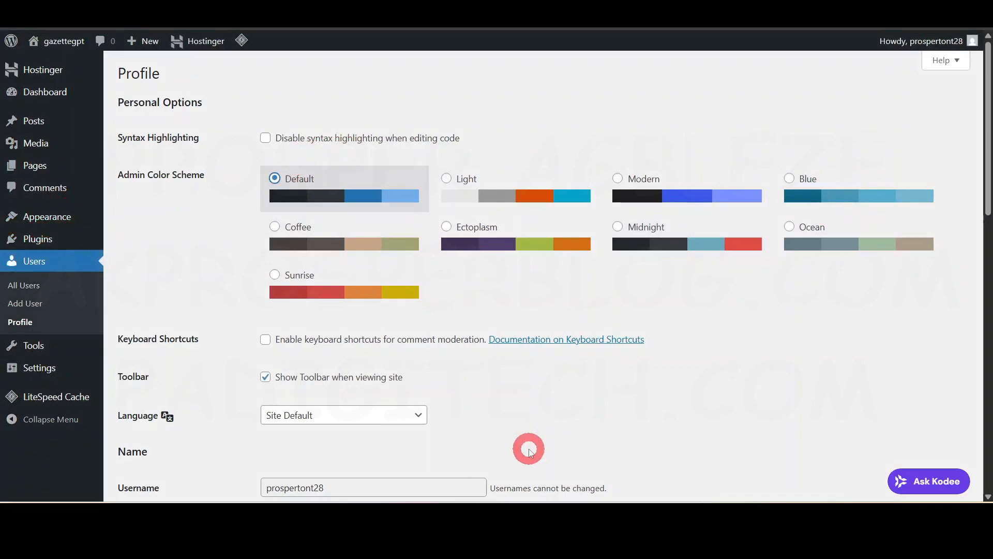
- Examine the profile's available languages and the username setting without changing them
{"action": "scroll", "coordinate": [529, 450], "scroll_direction": "down", "scroll_amount": 3}
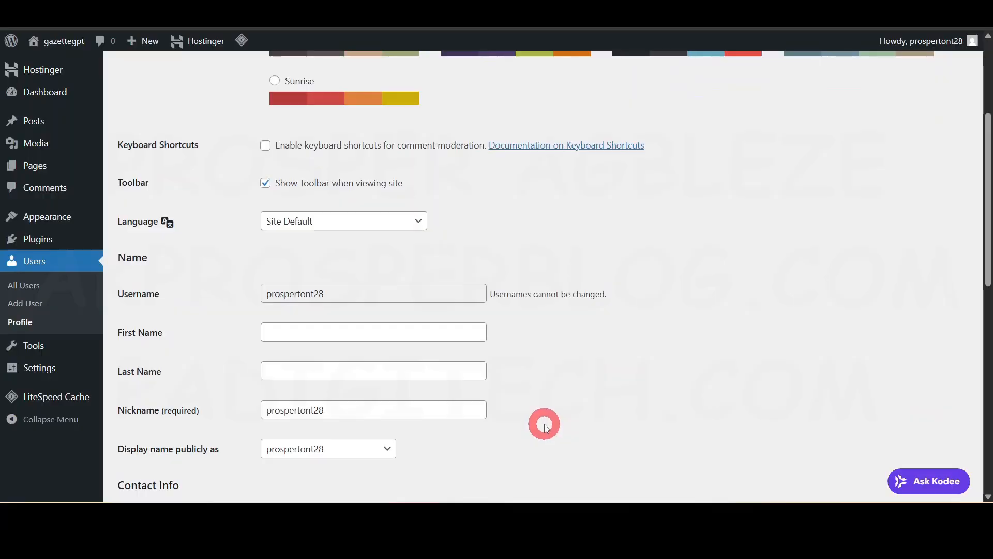
{"action": "scroll", "coordinate": [544, 424], "scroll_direction": "down", "scroll_amount": 1}
{"action": "left_click", "coordinate": [310, 157]}
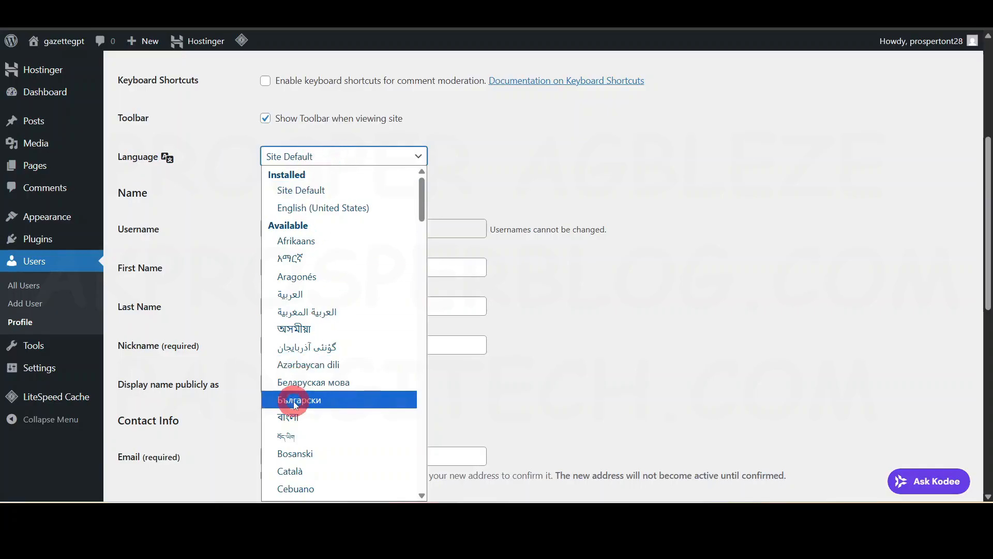
{"action": "left_click", "coordinate": [532, 156]}
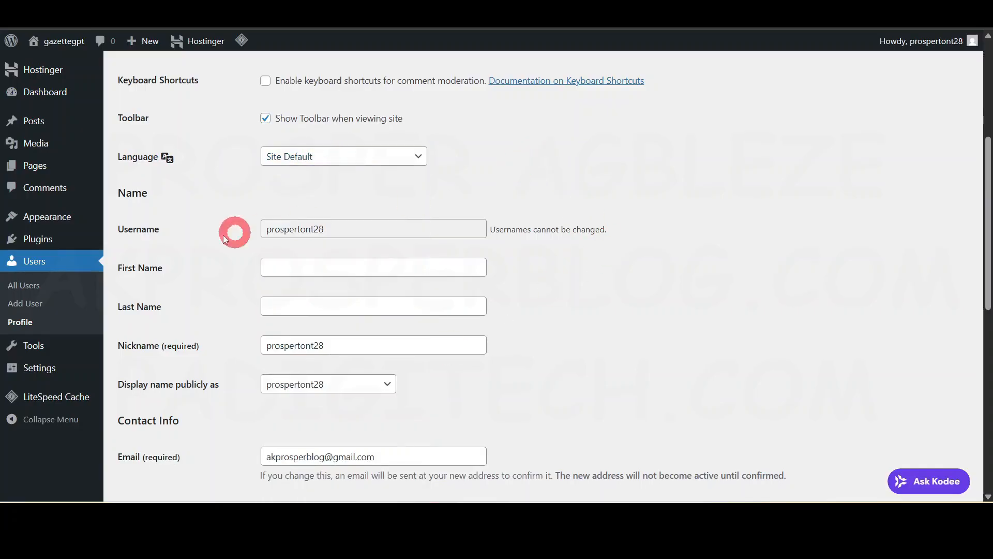
{"action": "left_click", "coordinate": [310, 230]}
{"action": "left_click", "coordinate": [543, 233]}
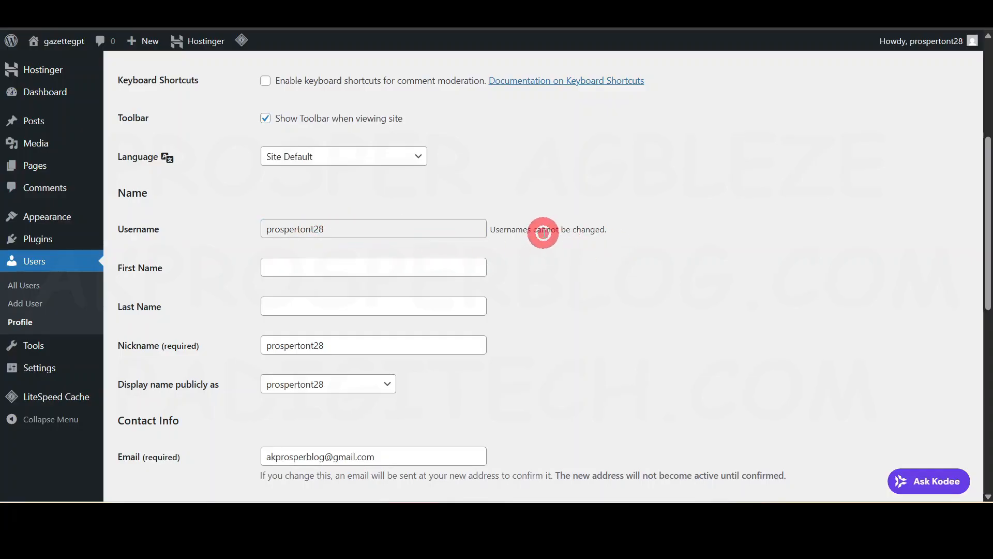
- Fill in the account holder's first name and select it as the publicly displayed name
{"action": "left_click", "coordinate": [376, 270]}
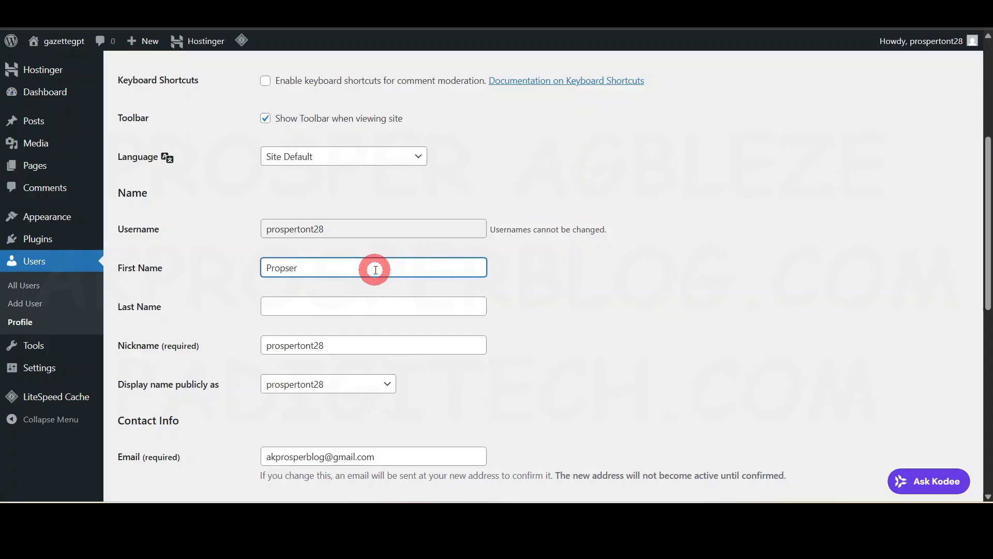
{"action": "left_click", "coordinate": [620, 307]}
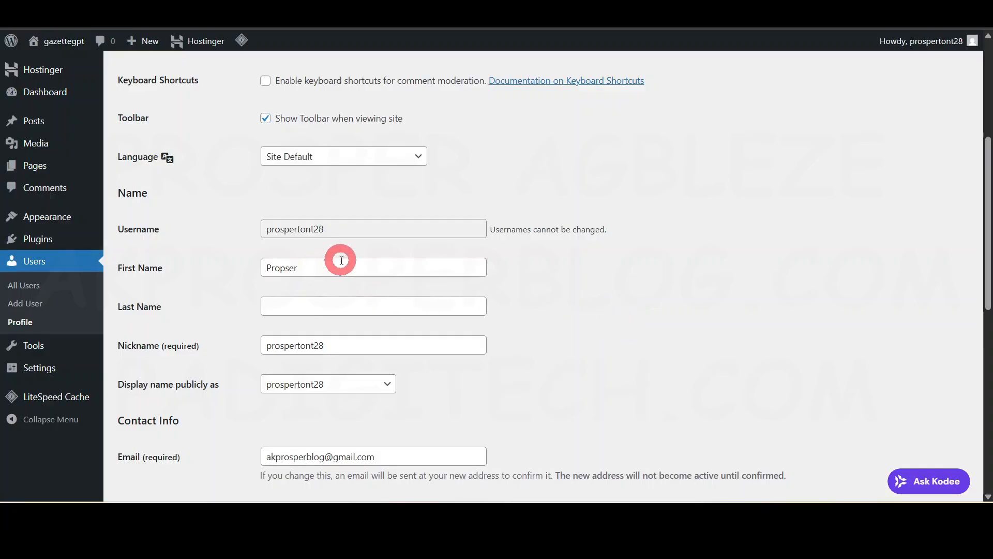
{"action": "scroll", "coordinate": [640, 336], "scroll_direction": "down", "scroll_amount": 1}
{"action": "scroll", "coordinate": [640, 336], "scroll_direction": "down", "scroll_amount": 1}
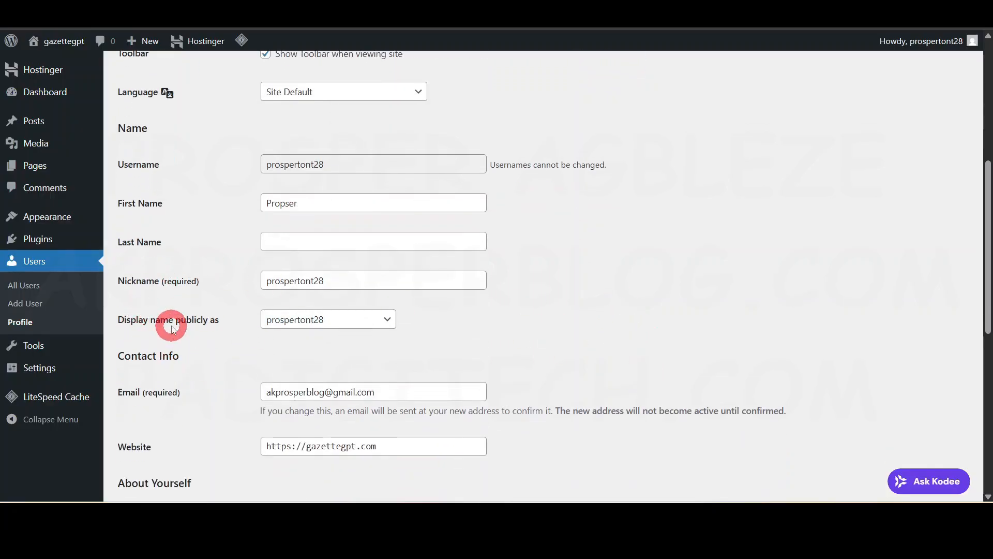
{"action": "left_click", "coordinate": [305, 317]}
{"action": "left_click", "coordinate": [305, 351]}
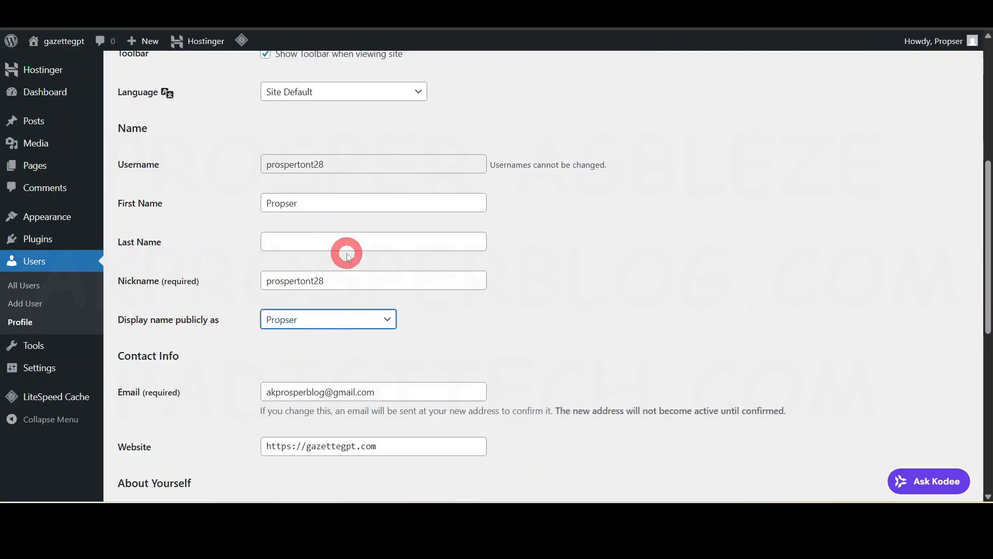
{"action": "scroll", "coordinate": [569, 238], "scroll_direction": "up", "scroll_amount": 8}
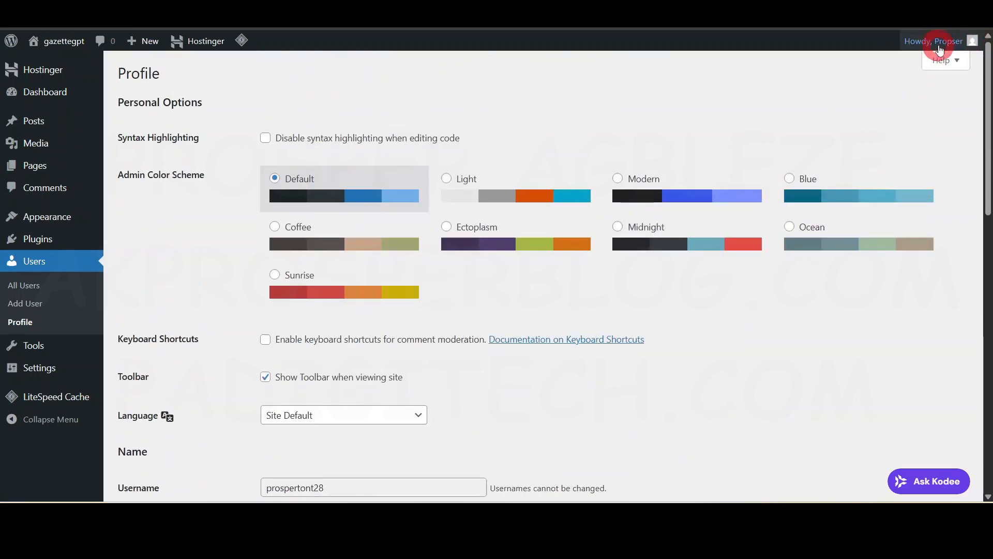
{"action": "scroll", "coordinate": [481, 311], "scroll_direction": "down", "scroll_amount": 5}
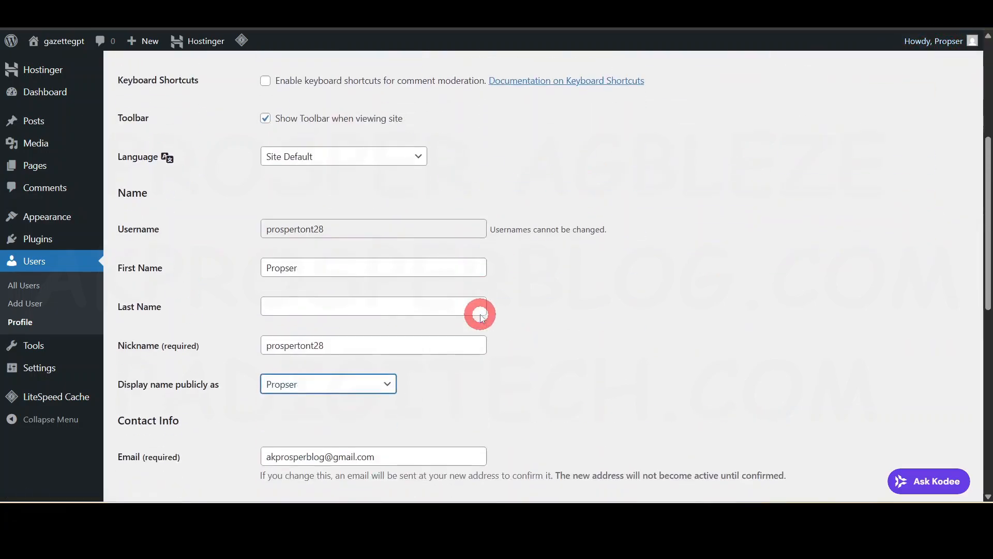
- Review the contact, biography, picture and password settings, and save the updated profile
{"action": "scroll", "coordinate": [403, 352], "scroll_direction": "down", "scroll_amount": 5}
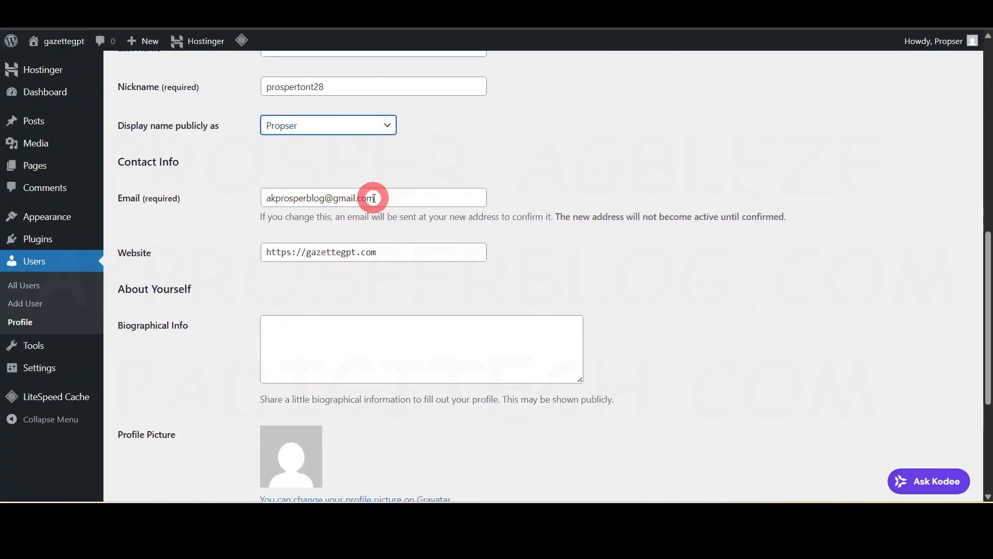
{"action": "scroll", "coordinate": [361, 196], "scroll_direction": "down", "scroll_amount": 3}
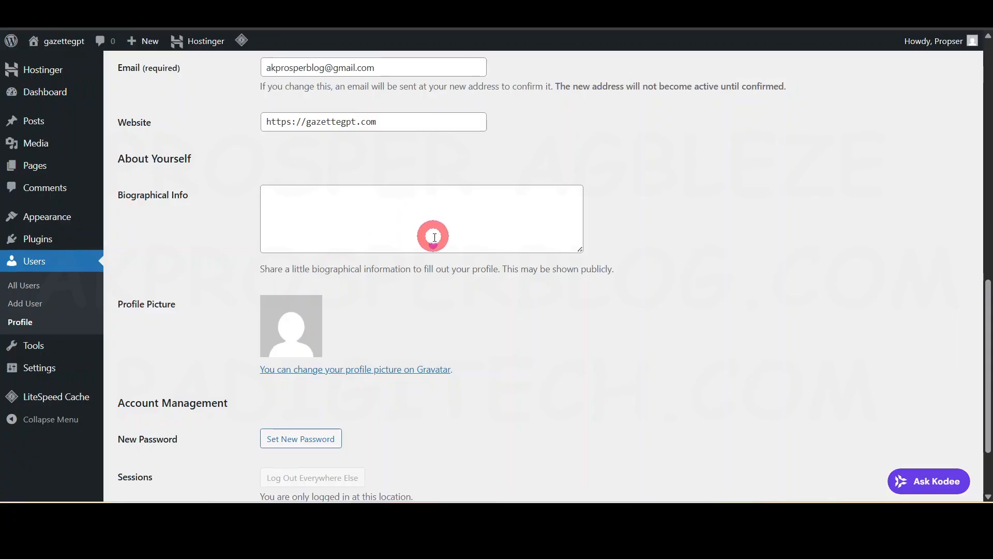
{"action": "scroll", "coordinate": [363, 280], "scroll_direction": "down", "scroll_amount": 2}
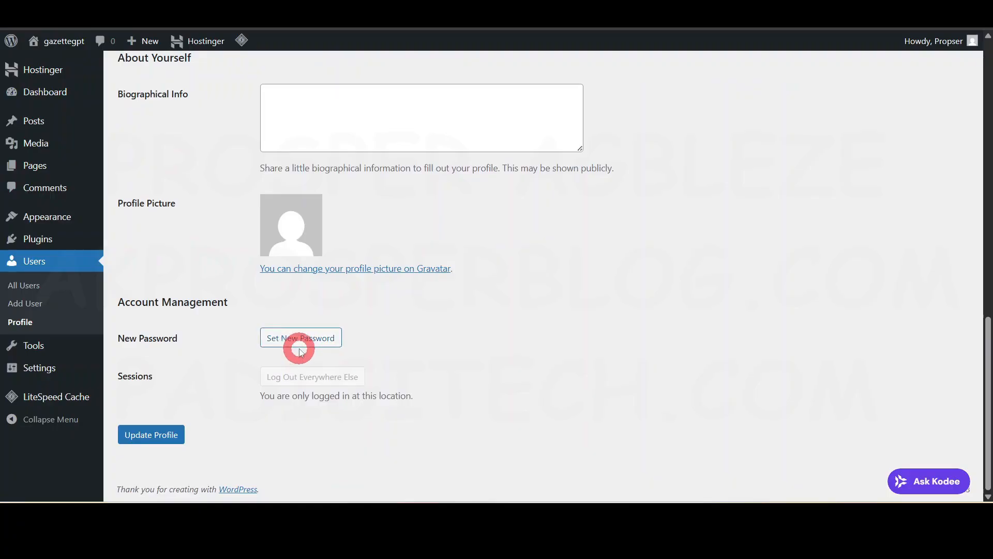
{"action": "scroll", "coordinate": [297, 334], "scroll_direction": "up", "scroll_amount": 8}
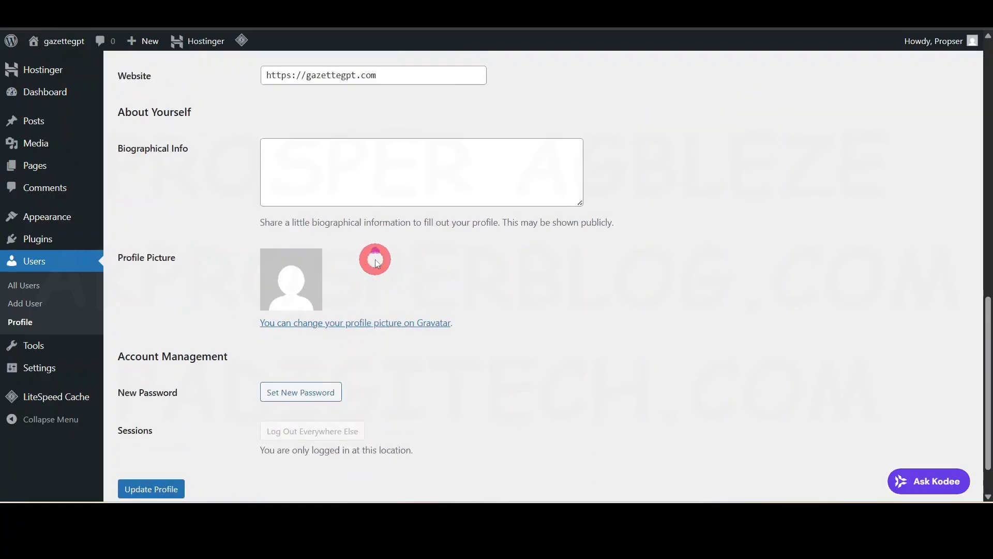
{"action": "scroll", "coordinate": [377, 204], "scroll_direction": "down", "scroll_amount": 4}
{"action": "scroll", "coordinate": [349, 382], "scroll_direction": "down", "scroll_amount": 3}
{"action": "left_click", "coordinate": [155, 434]}
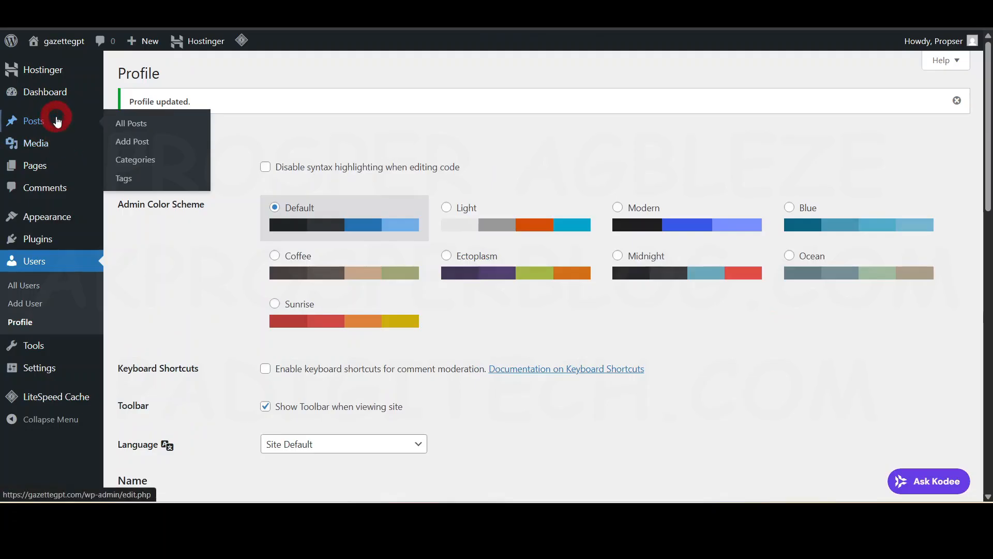
{"action": "left_click", "coordinate": [58, 71]}
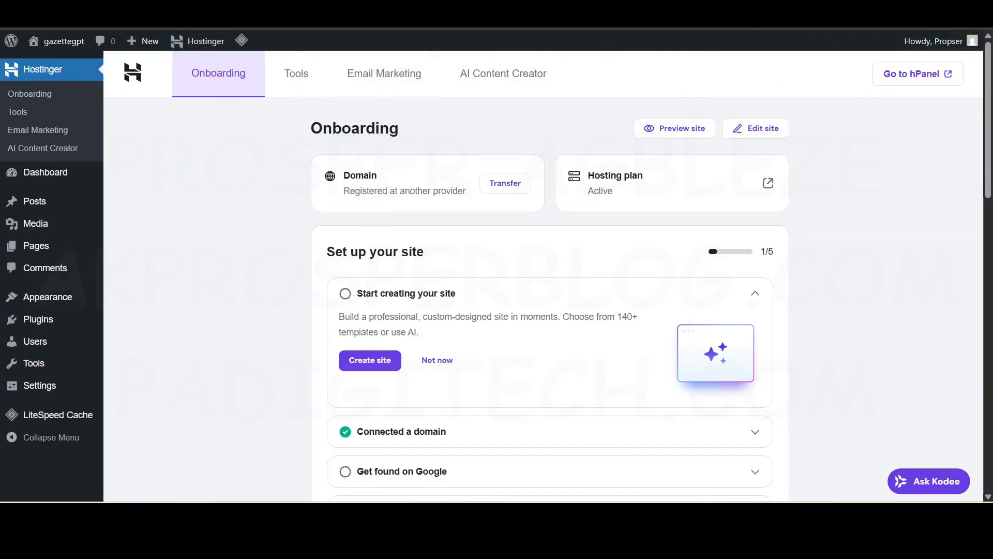
{"action": "key", "text": "F11"}
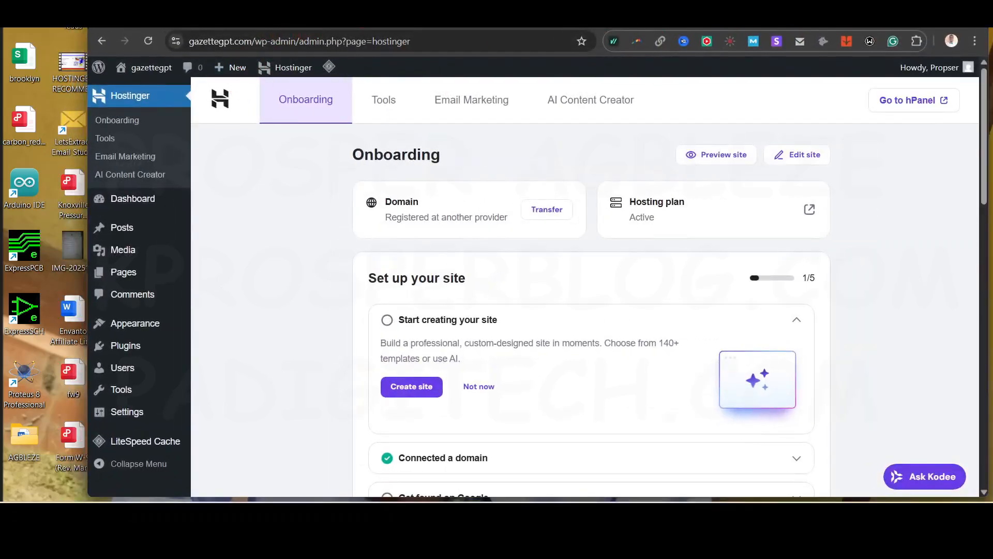
{"action": "left_click_drag", "start_coordinate": [874, 17], "coordinate": [802, 19]}
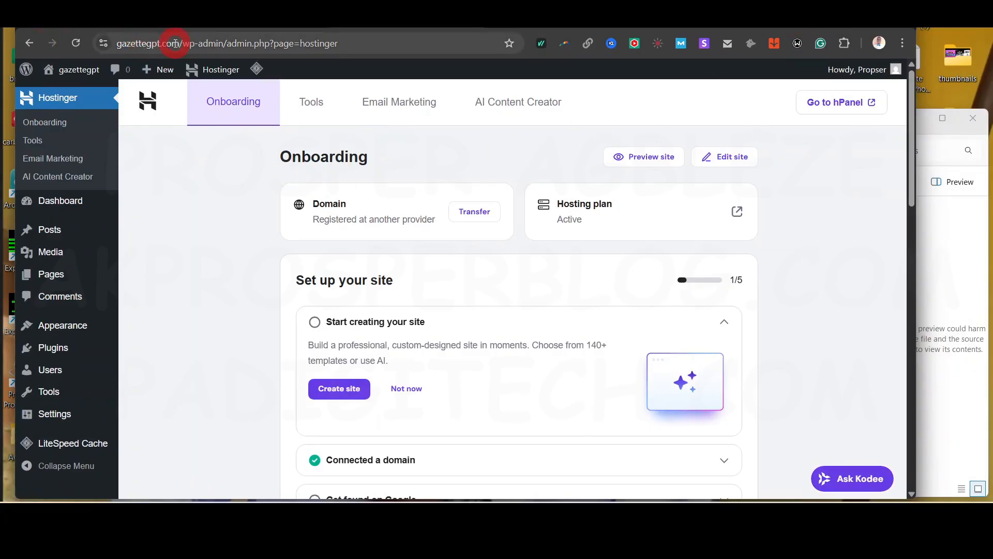
{"action": "left_click", "coordinate": [154, 50]}
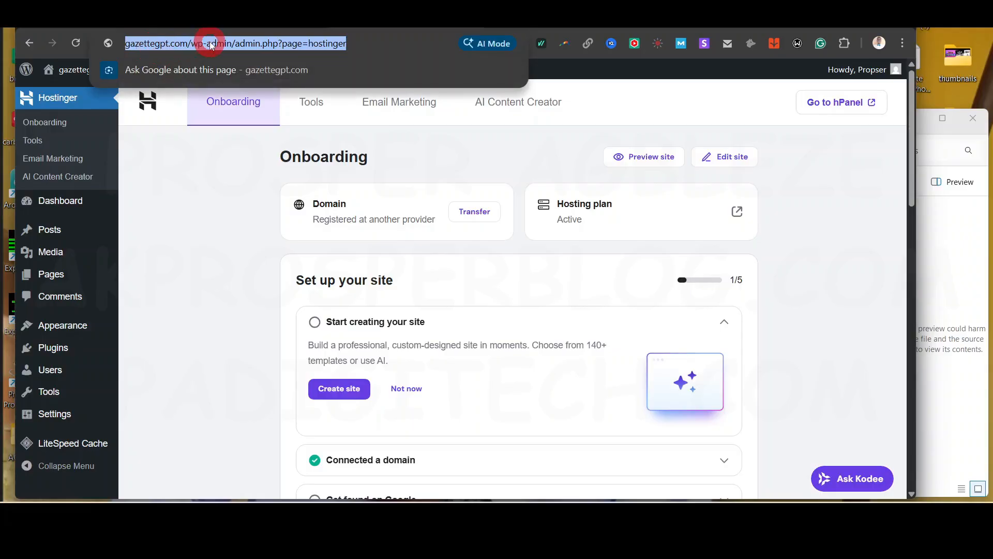
{"action": "left_click", "coordinate": [230, 44]}
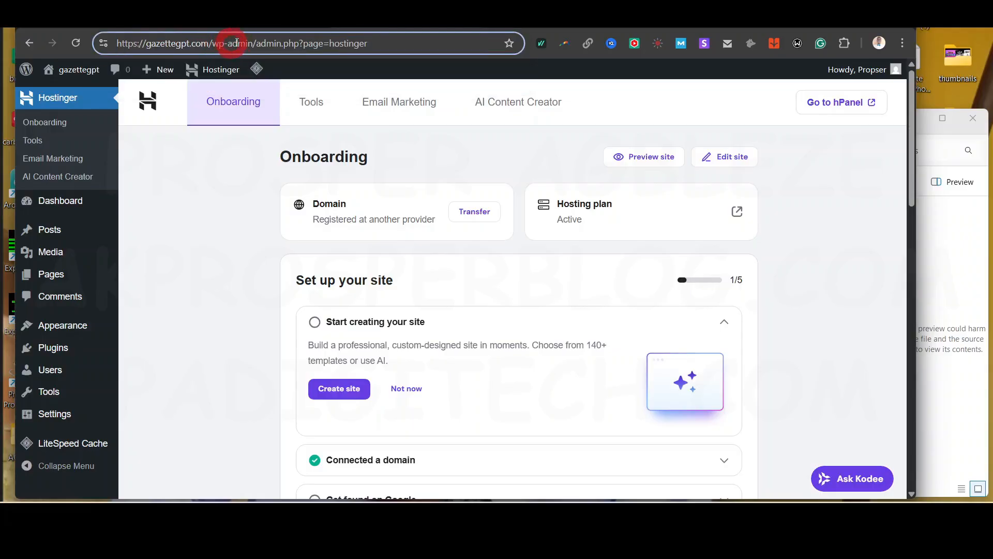
{"action": "left_click_drag", "start_coordinate": [252, 43], "coordinate": [439, 40]}
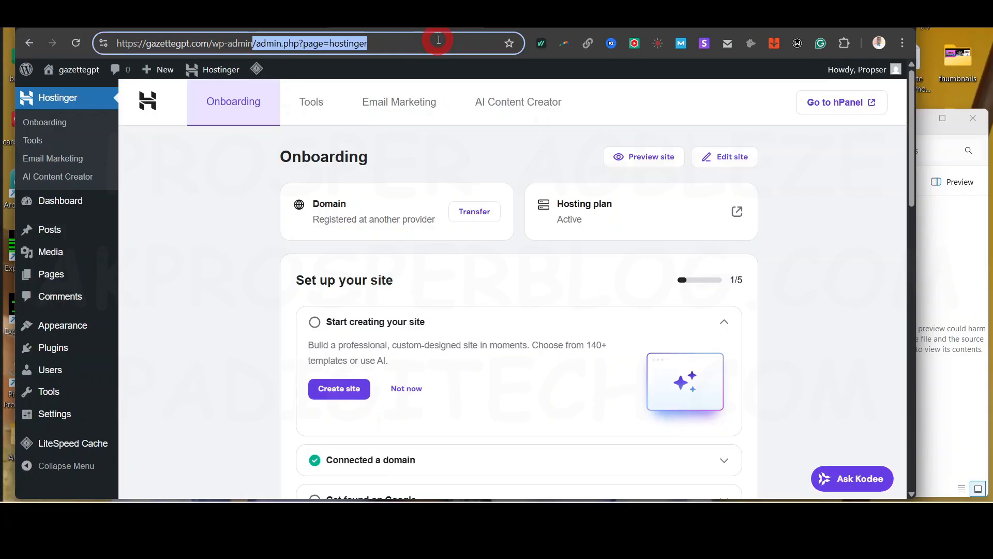
{"action": "key", "text": "BackSpace"}
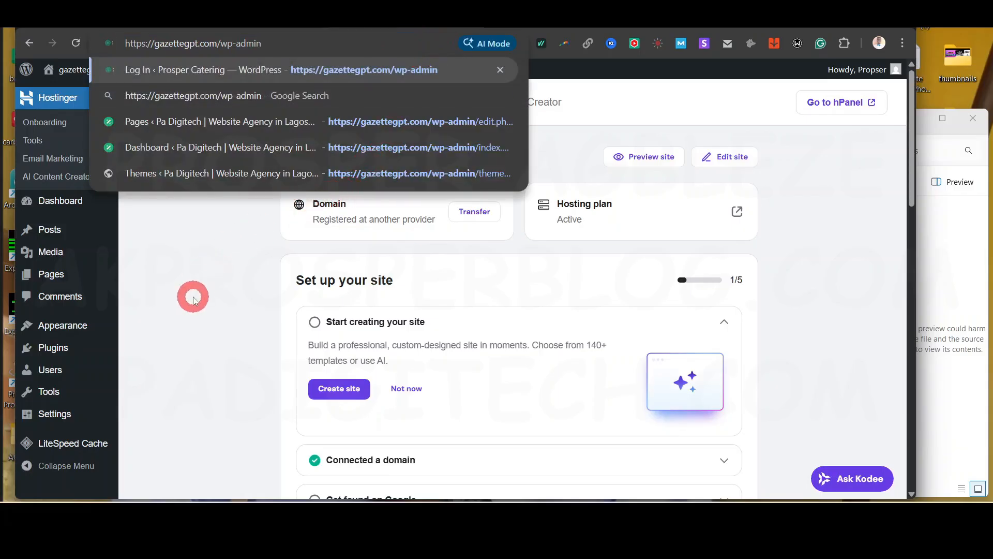
{"action": "left_click", "coordinate": [193, 299]}
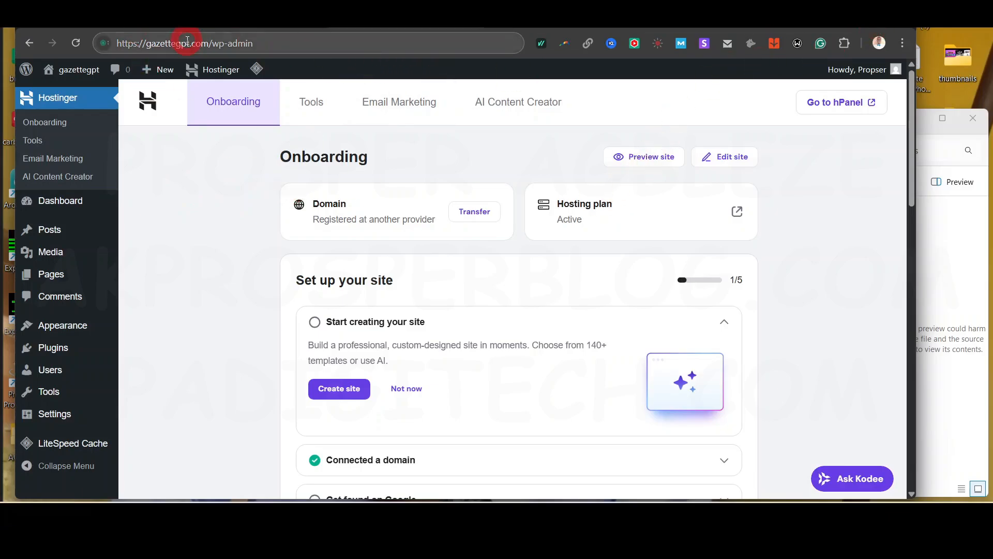
- Return the browser to full screen and open the list of installed plugins
{"action": "left_click", "coordinate": [867, 18]}
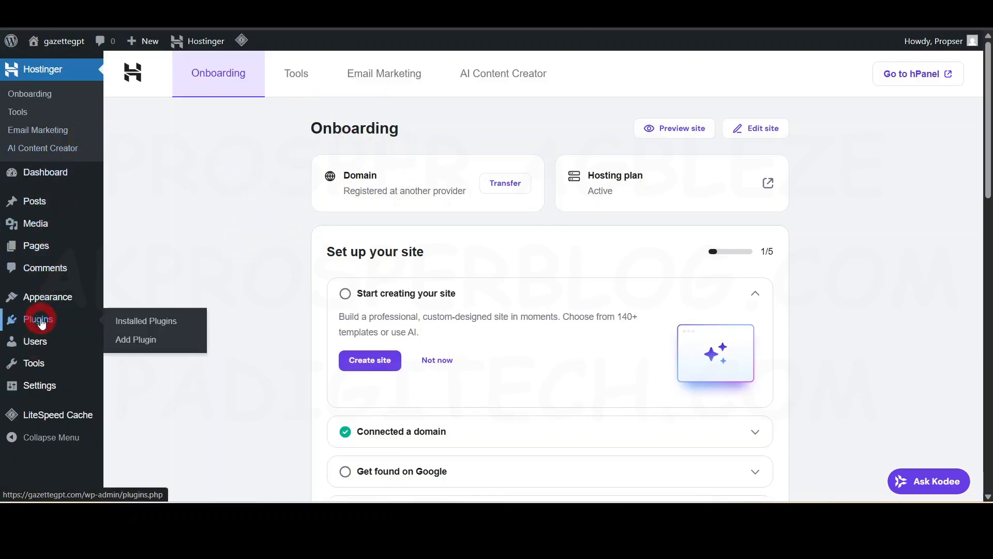
{"action": "left_click", "coordinate": [40, 321]}
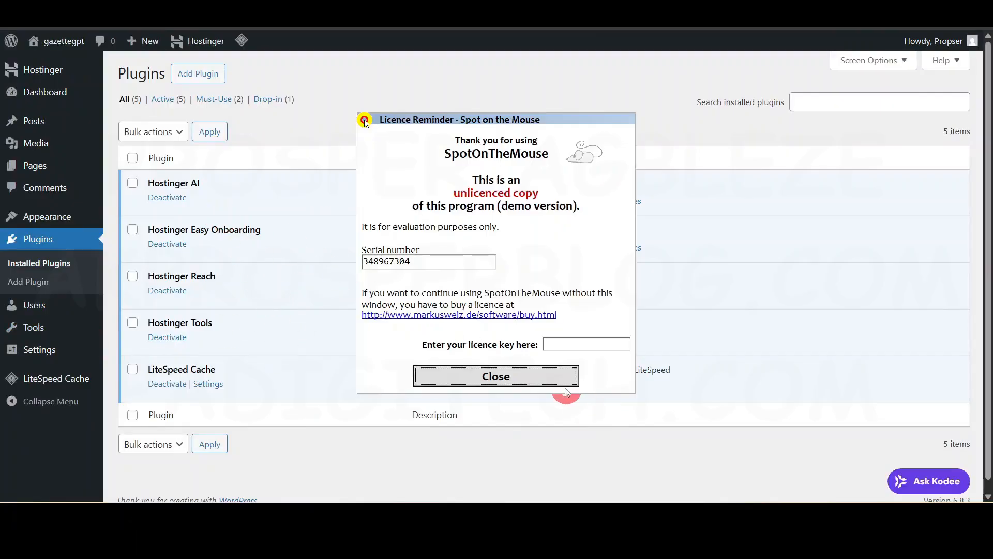
- Dismiss the licence reminder, and bulk-deactivate the Hostinger AI, Hostinger Easy Onboarding, Hostinger Reach and Hostinger Tools plugins
{"action": "left_click", "coordinate": [550, 380]}
{"action": "left_click", "coordinate": [132, 322]}
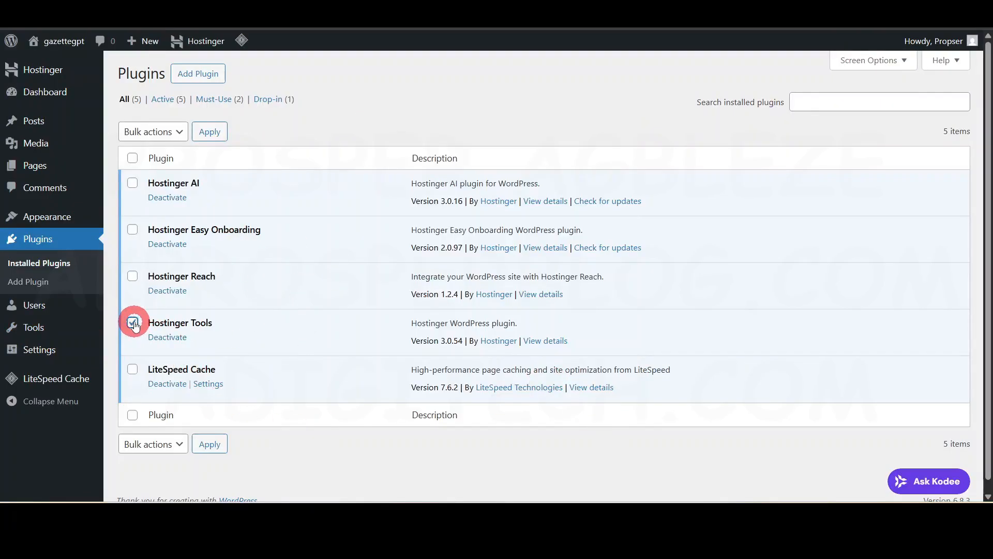
{"action": "left_click", "coordinate": [132, 278]}
{"action": "left_click", "coordinate": [133, 230]}
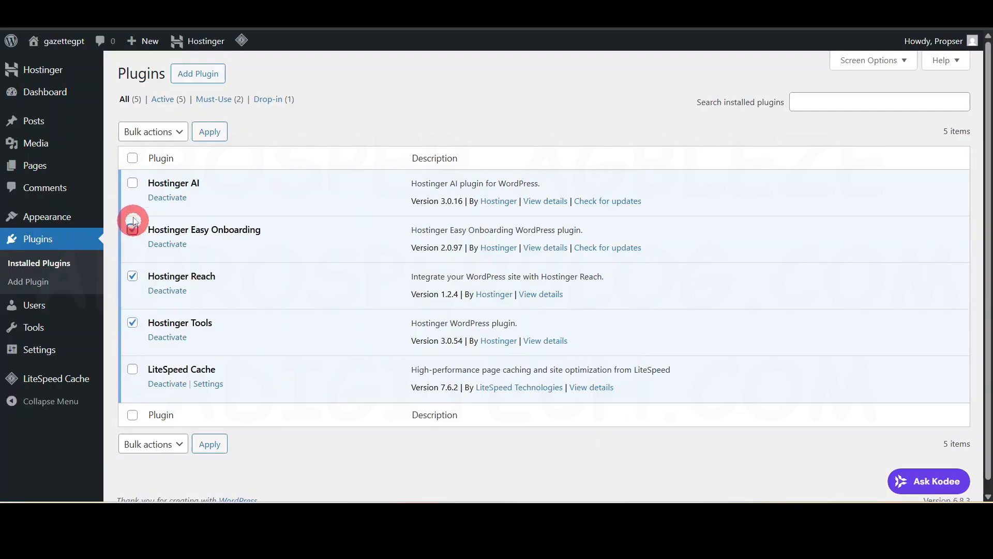
{"action": "left_click", "coordinate": [133, 185]}
{"action": "left_click", "coordinate": [145, 132]}
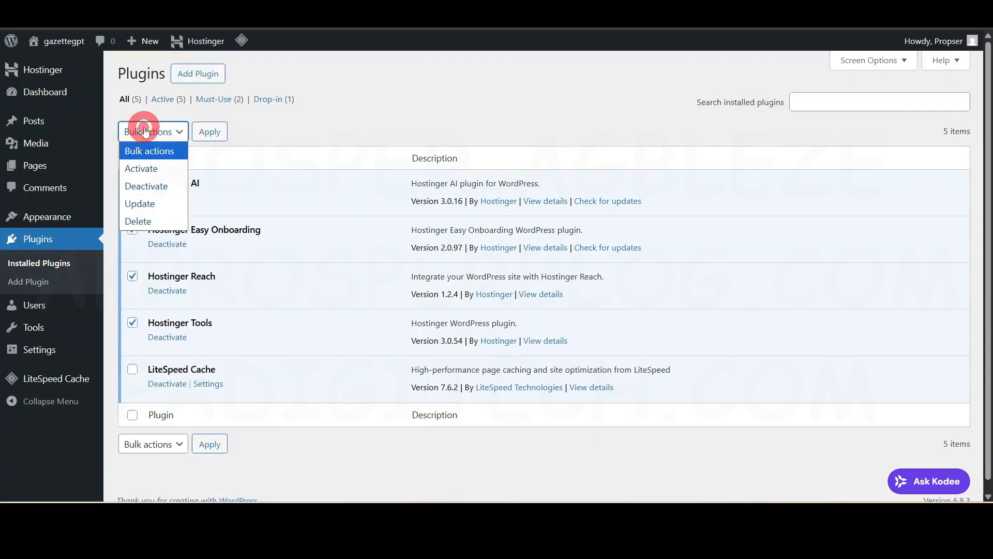
{"action": "left_click", "coordinate": [145, 187]}
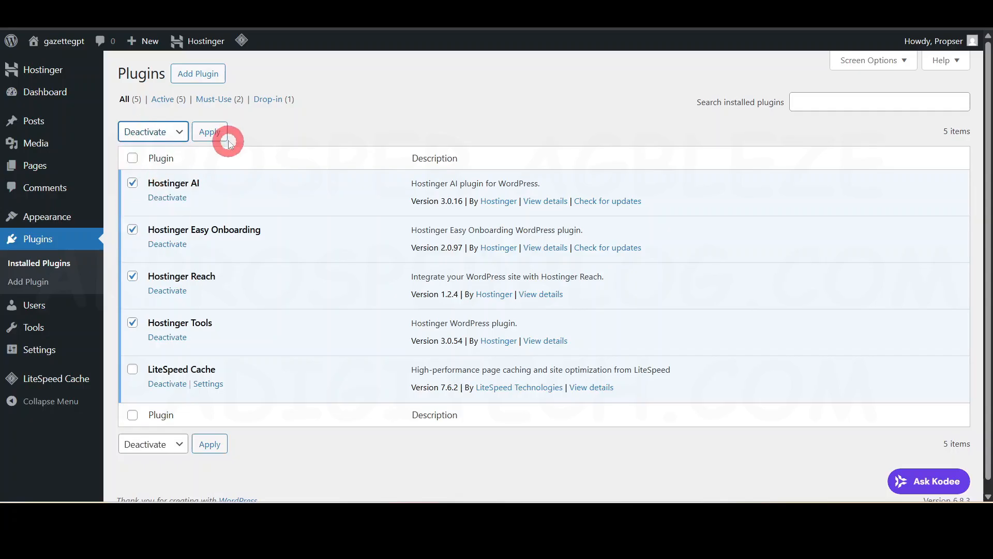
{"action": "left_click", "coordinate": [209, 132]}
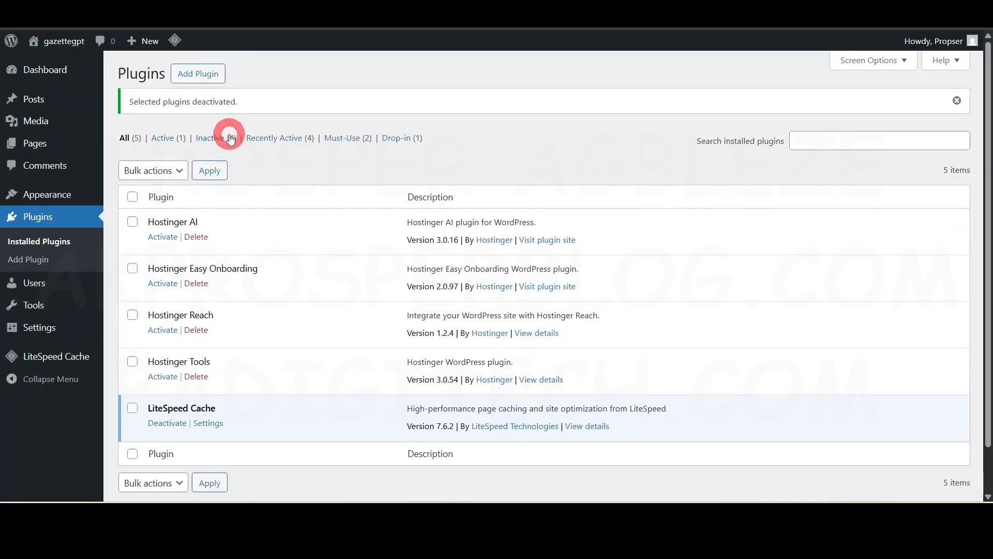
- Bulk-delete the four deactivated Hostinger plugins together with their data, and confirm the deletion
{"action": "left_click", "coordinate": [132, 361]}
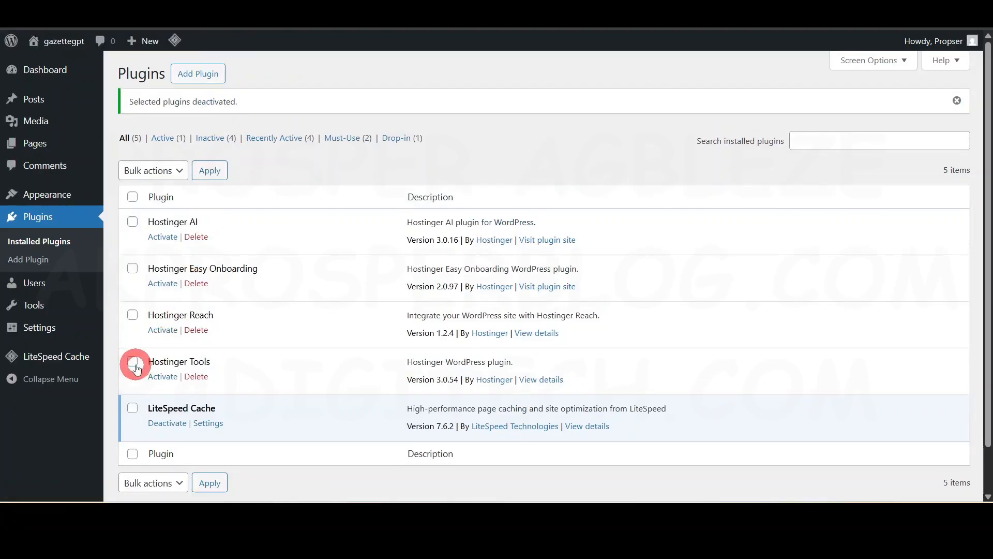
{"action": "left_click", "coordinate": [133, 315]}
{"action": "left_click", "coordinate": [132, 268]}
{"action": "left_click", "coordinate": [132, 221]}
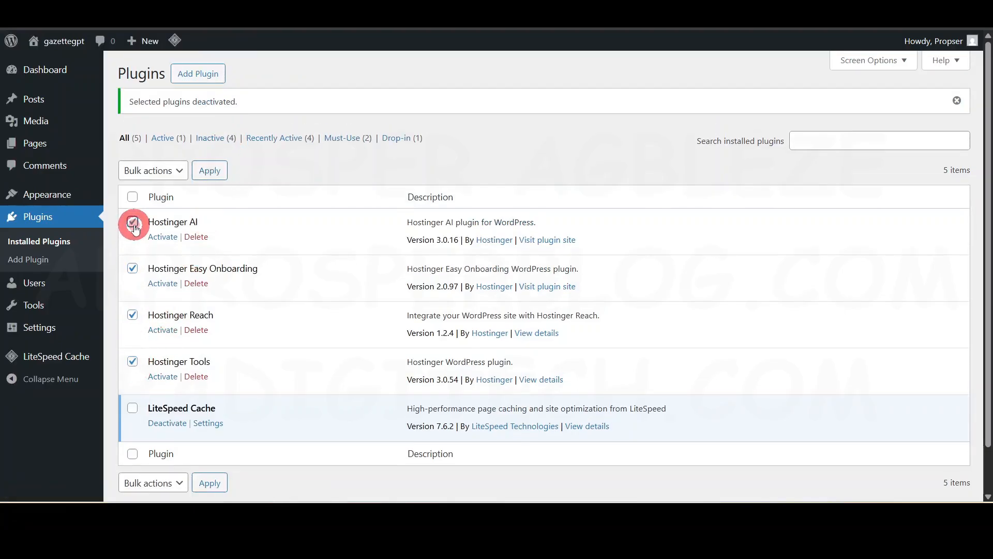
{"action": "left_click", "coordinate": [157, 173]}
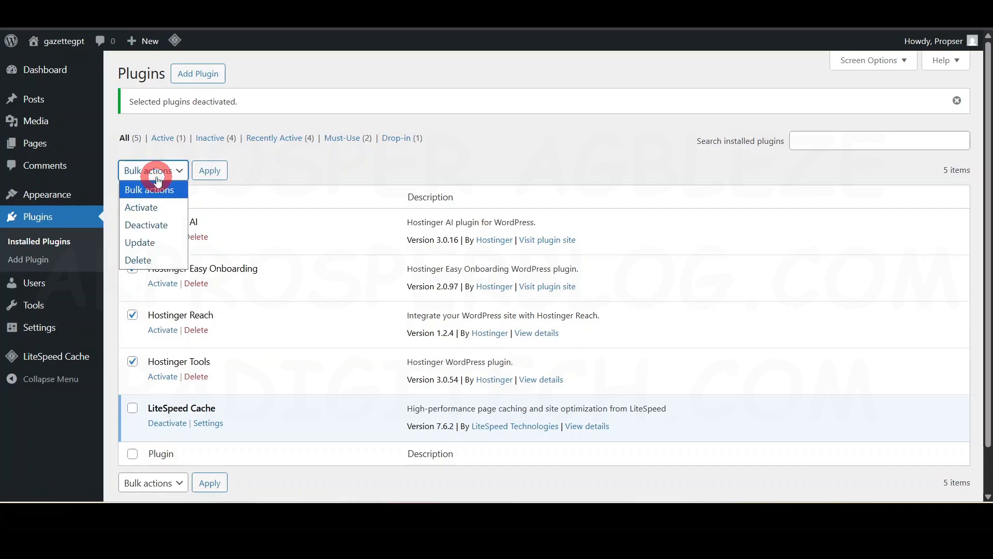
{"action": "left_click", "coordinate": [150, 257]}
{"action": "left_click", "coordinate": [209, 170]}
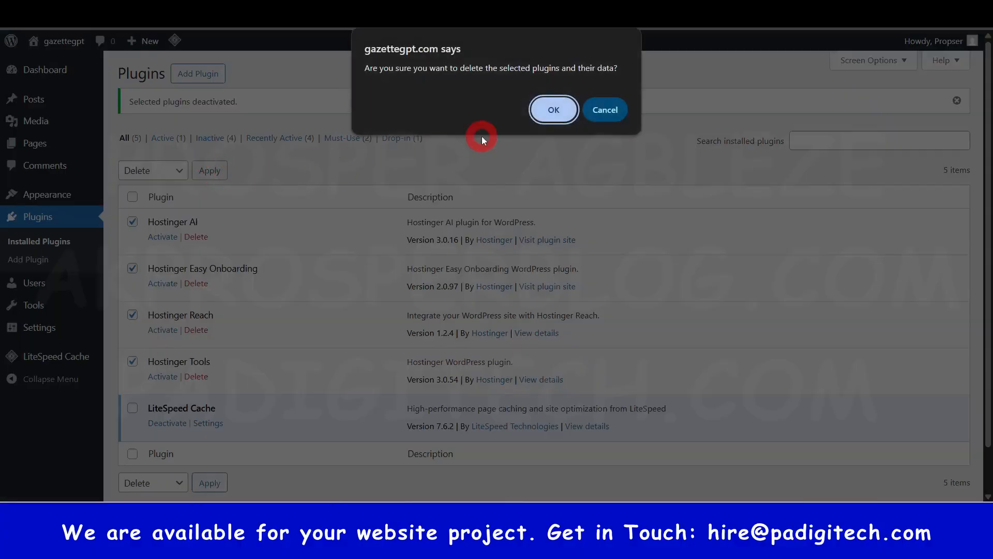
{"action": "left_click", "coordinate": [565, 112]}
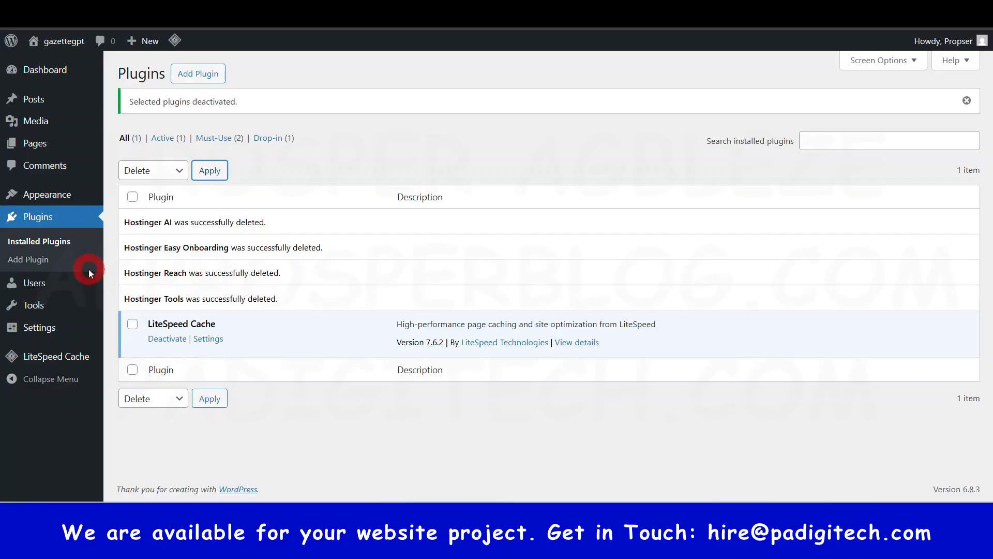
- Open the page for adding plugins and look through the featured plugins and popular tags
{"action": "left_click", "coordinate": [206, 76]}
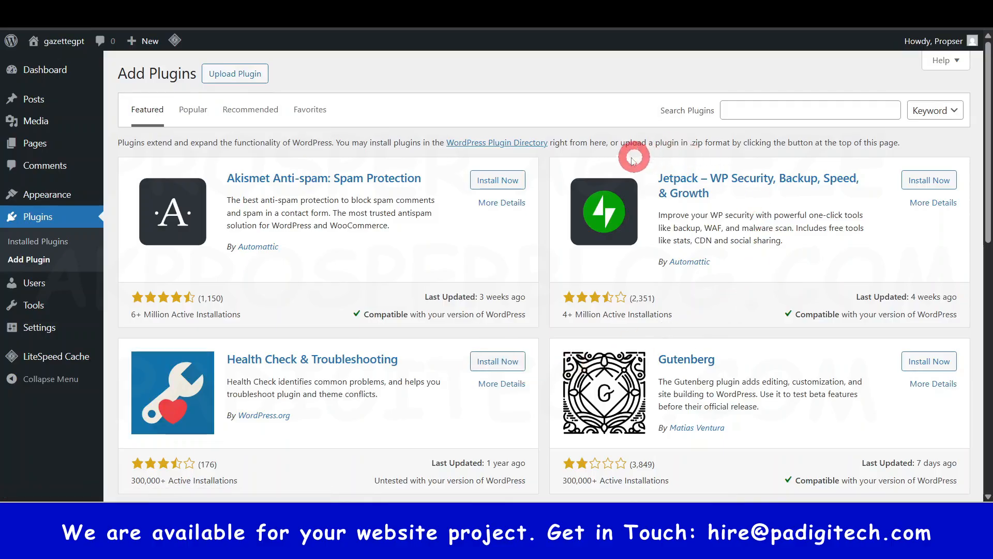
{"action": "scroll", "coordinate": [533, 357], "scroll_direction": "down", "scroll_amount": 9}
{"action": "scroll", "coordinate": [535, 359], "scroll_direction": "down", "scroll_amount": 3}
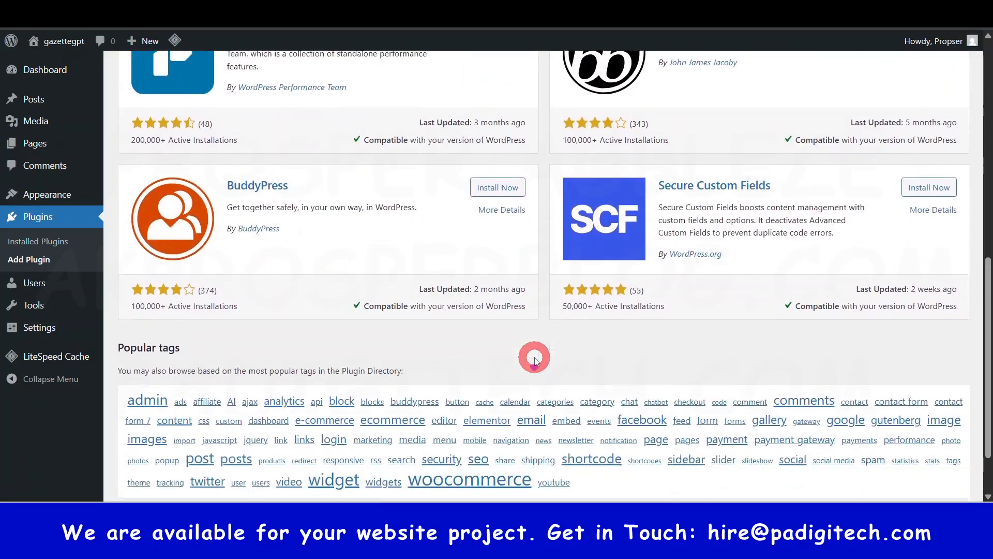
{"action": "scroll", "coordinate": [536, 359], "scroll_direction": "up", "scroll_amount": 10}
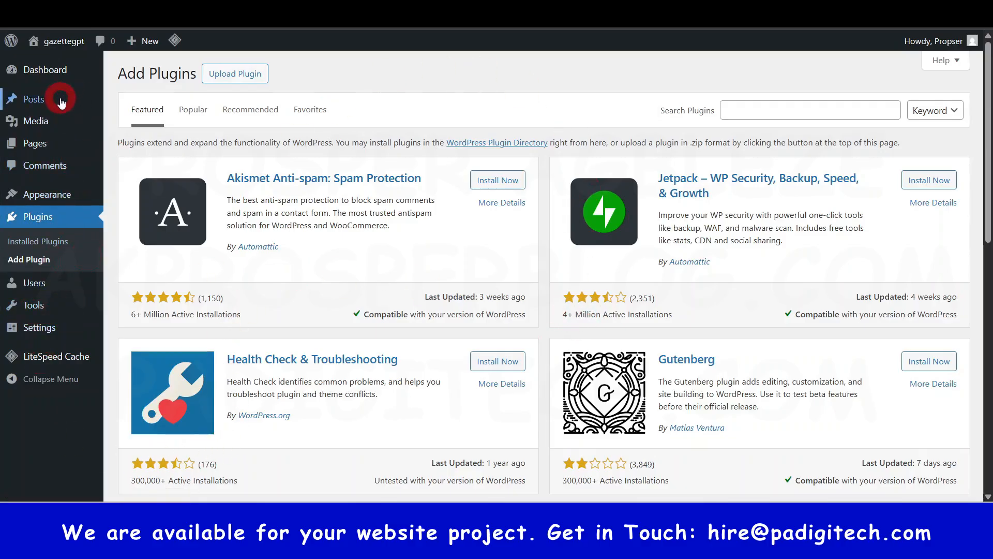
- Open the dashboard home and examine its welcome panel and the widgets below it
{"action": "left_click", "coordinate": [47, 72]}
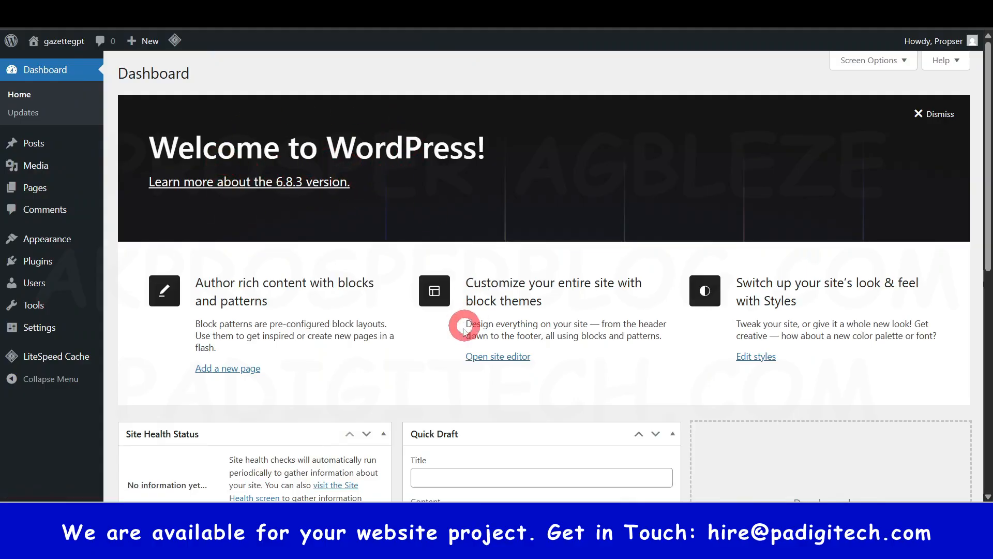
{"action": "scroll", "coordinate": [508, 242], "scroll_direction": "down", "scroll_amount": 3}
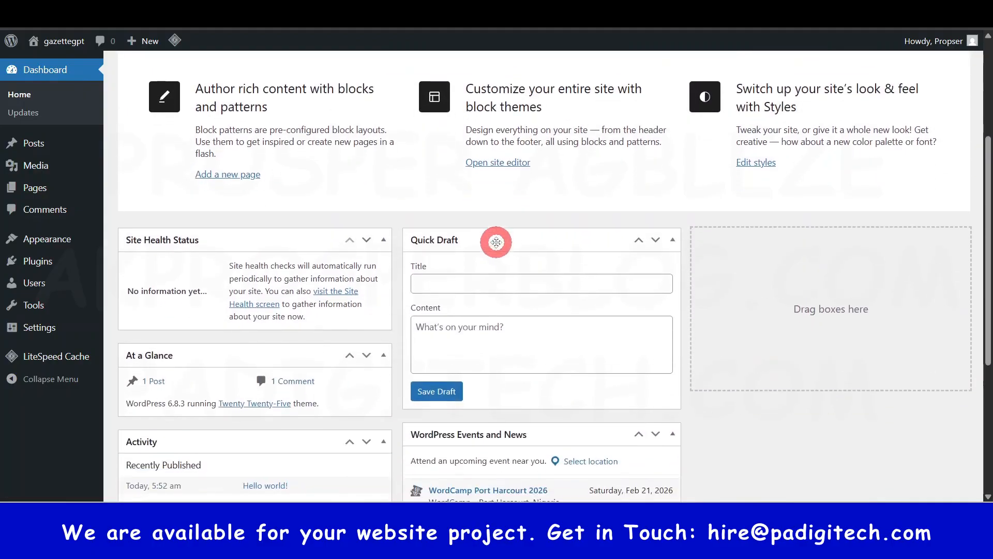
{"action": "scroll", "coordinate": [603, 369], "scroll_direction": "down", "scroll_amount": 2}
{"action": "scroll", "coordinate": [604, 377], "scroll_direction": "down", "scroll_amount": 2}
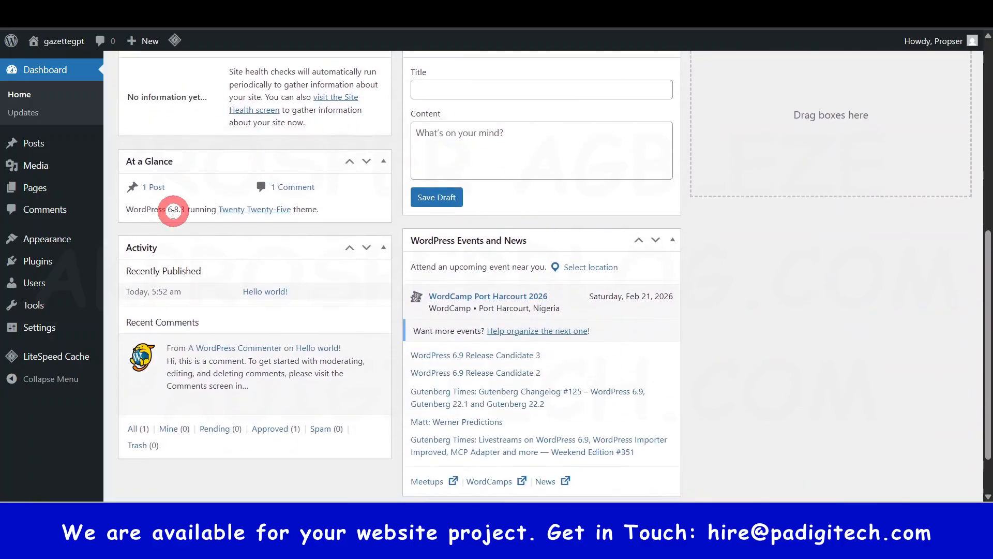
{"action": "scroll", "coordinate": [517, 259], "scroll_direction": "down", "scroll_amount": 1}
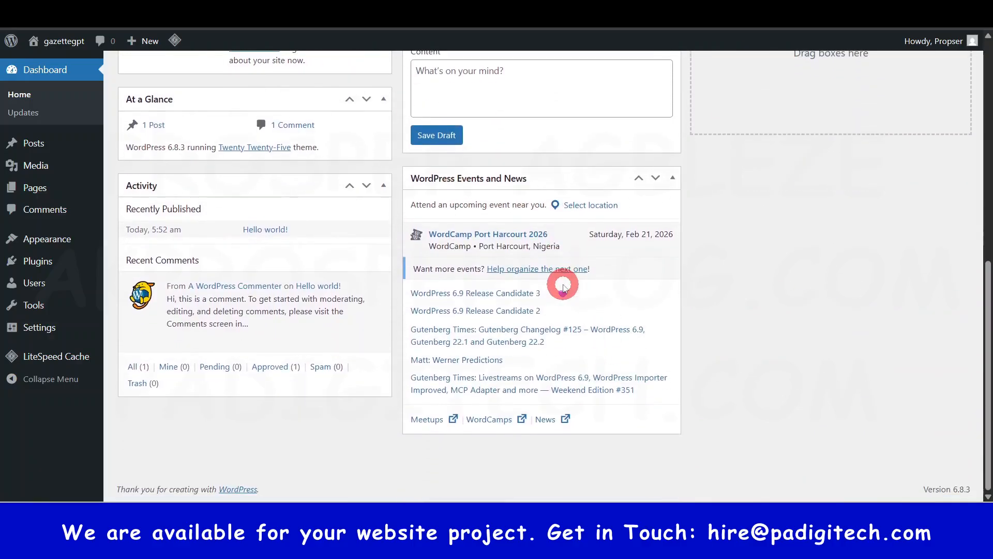
{"action": "scroll", "coordinate": [568, 282], "scroll_direction": "up", "scroll_amount": 7}
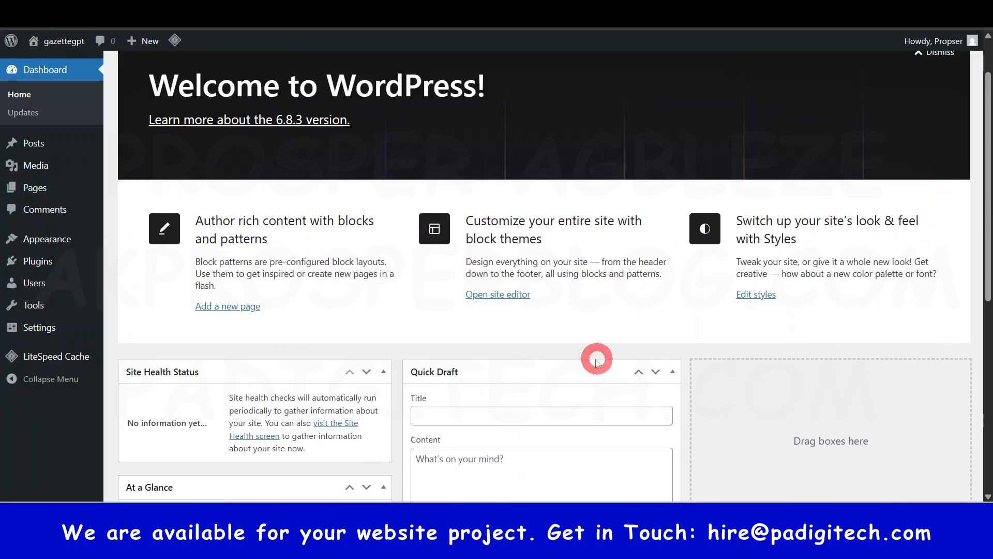
{"action": "scroll", "coordinate": [569, 354], "scroll_direction": "up", "scroll_amount": 1}
- Dismiss the welcome panel and hide the Site Health Status, At a Glance, Activity, Quick Draft and WordPress Events and News boxes
{"action": "left_click", "coordinate": [940, 114]}
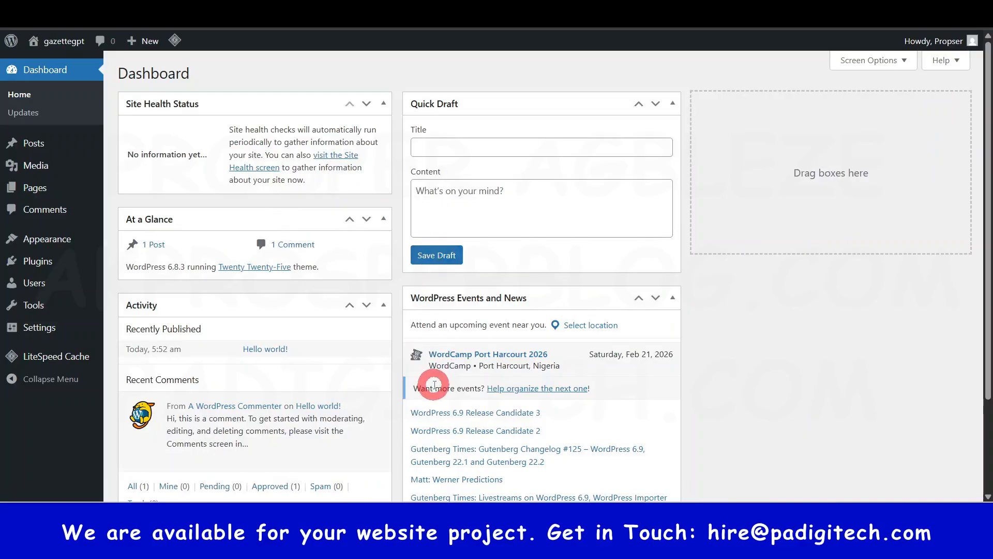
{"action": "left_click", "coordinate": [885, 61]}
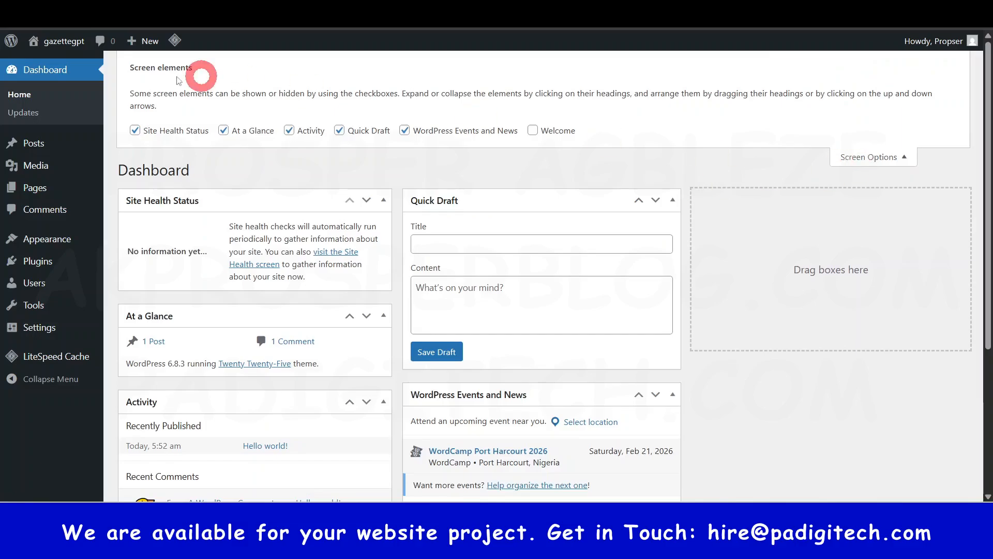
{"action": "left_click", "coordinate": [137, 132]}
{"action": "left_click", "coordinate": [225, 132]}
{"action": "left_click", "coordinate": [290, 130]}
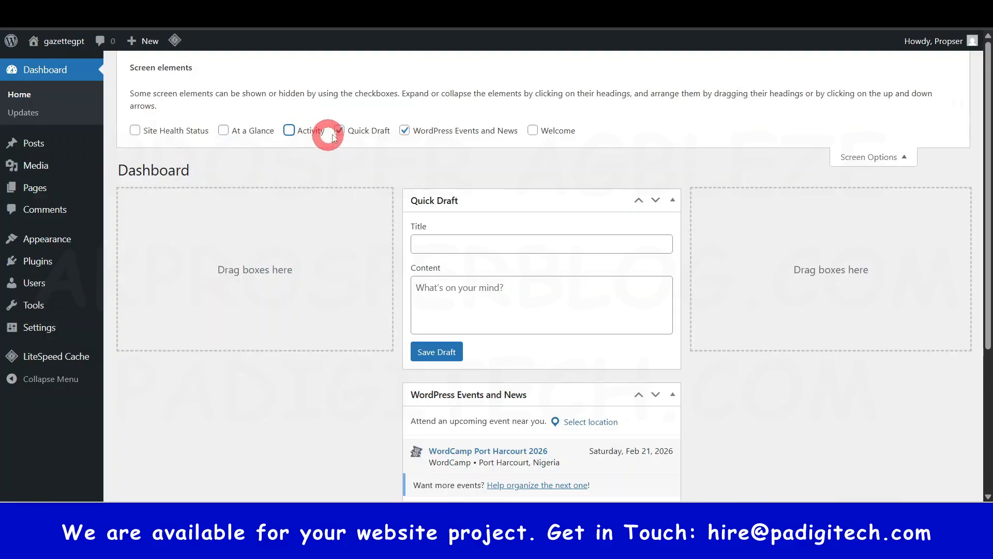
{"action": "left_click", "coordinate": [339, 131]}
{"action": "left_click", "coordinate": [405, 130]}
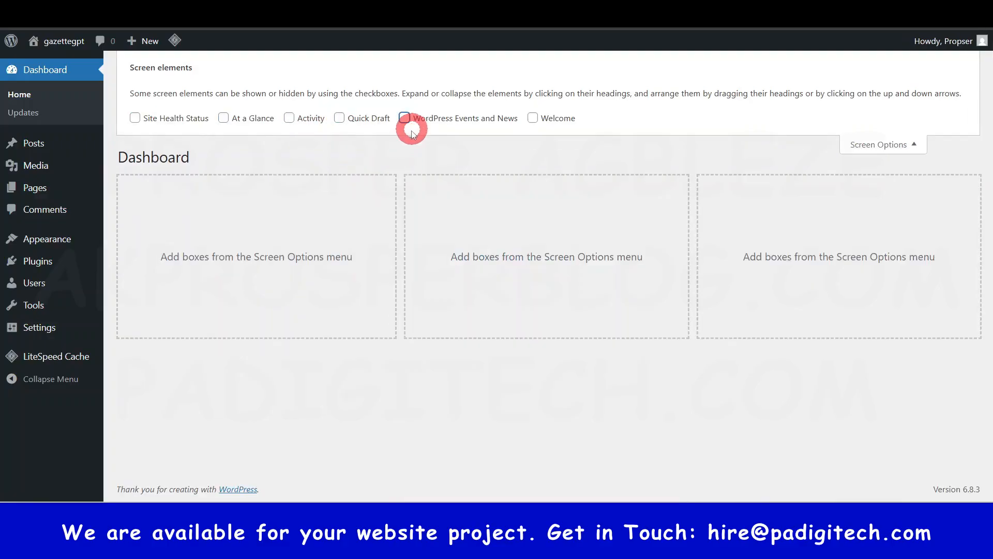
{"action": "left_click", "coordinate": [931, 142]}
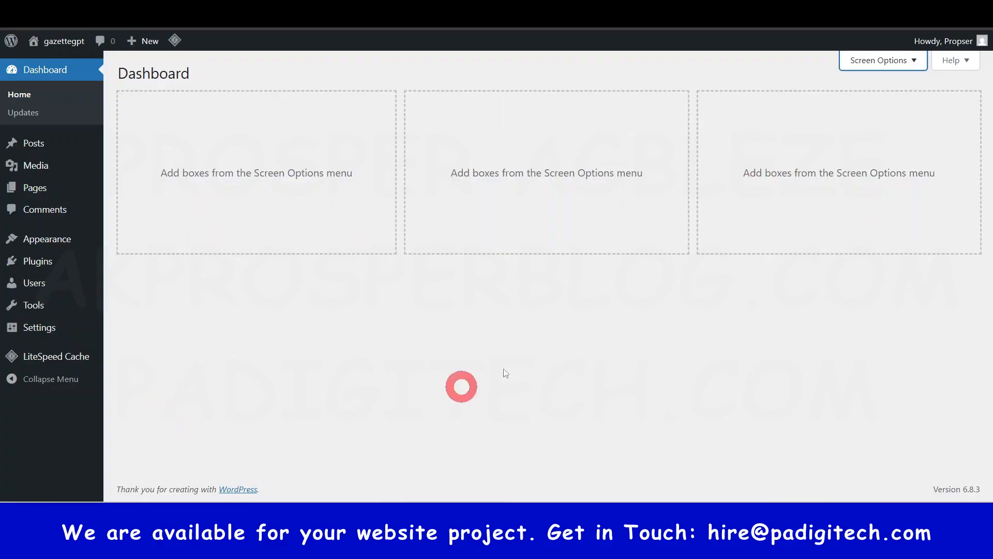
{"action": "left_click", "coordinate": [914, 60]}
{"action": "left_click", "coordinate": [915, 147]}
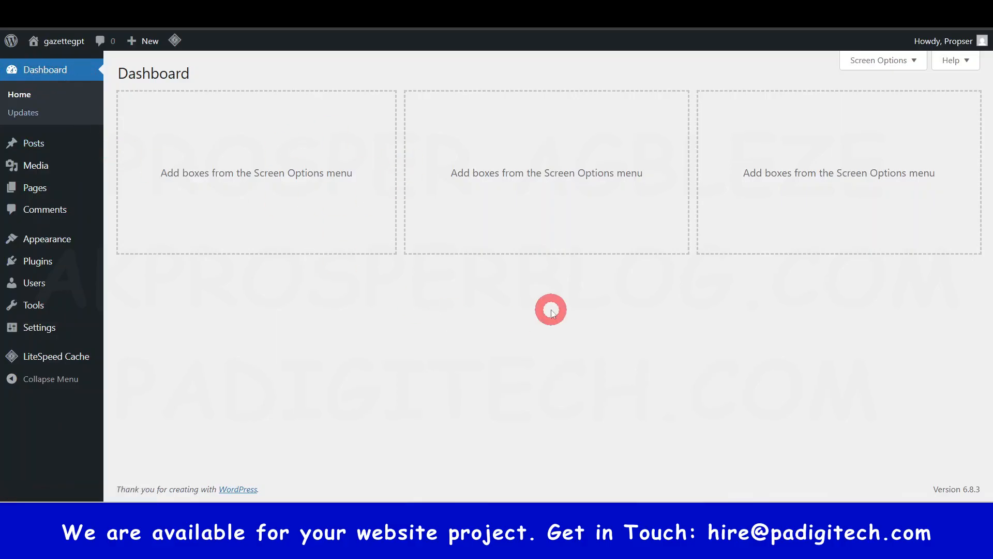
- Open the posts list in a new browser tab and start a new post from it
{"action": "right_click", "coordinate": [30, 147]}
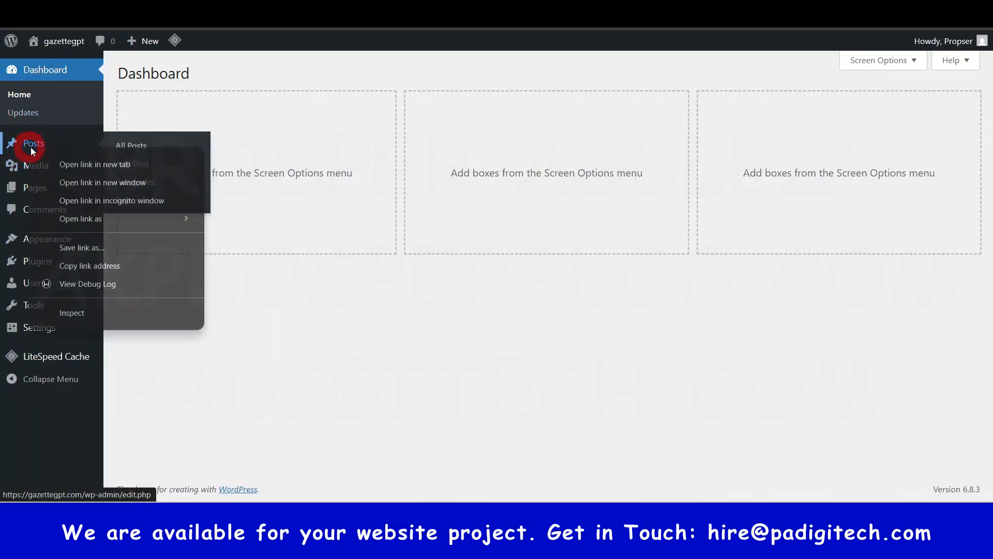
{"action": "left_click", "coordinate": [93, 166]}
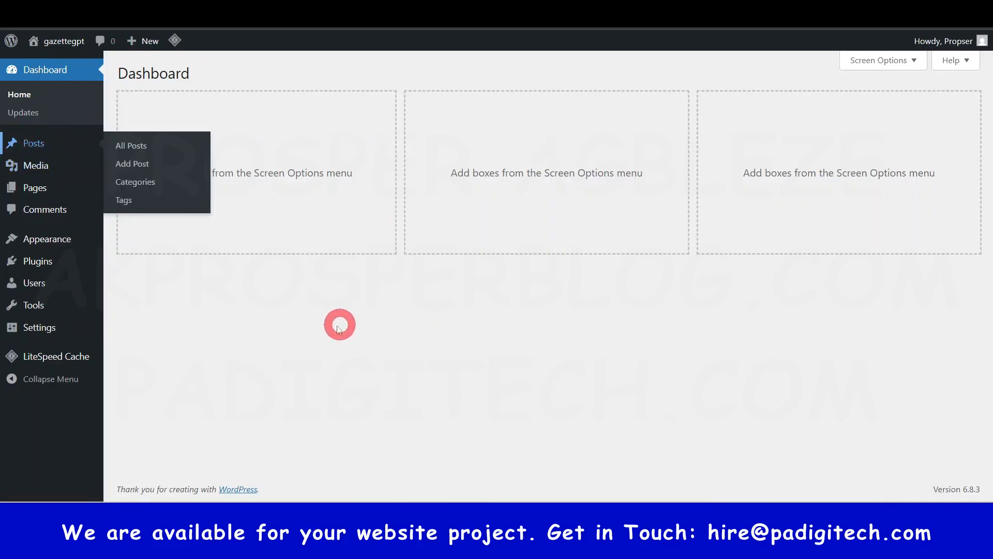
{"action": "mouse_move", "coordinate": [60, 143]}
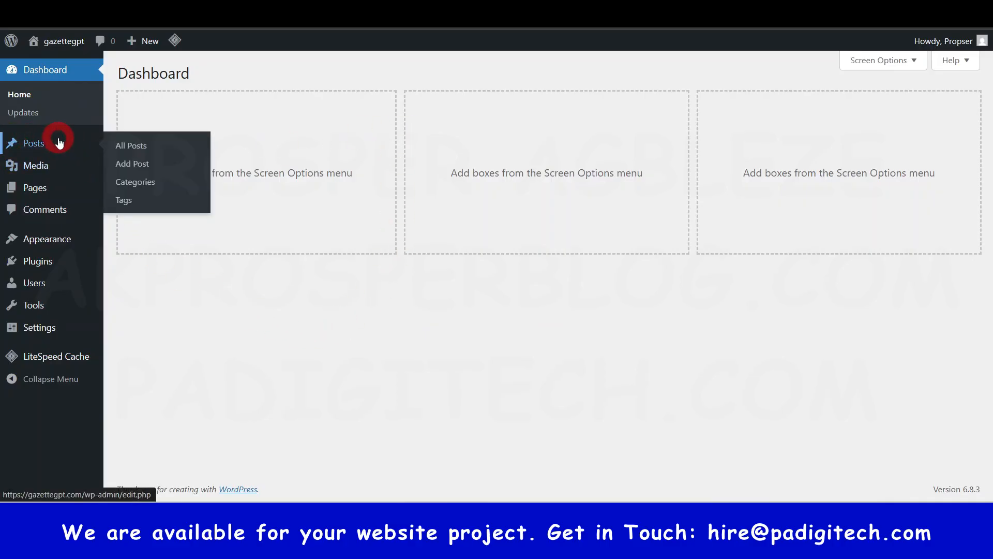
{"action": "left_click", "coordinate": [59, 143]}
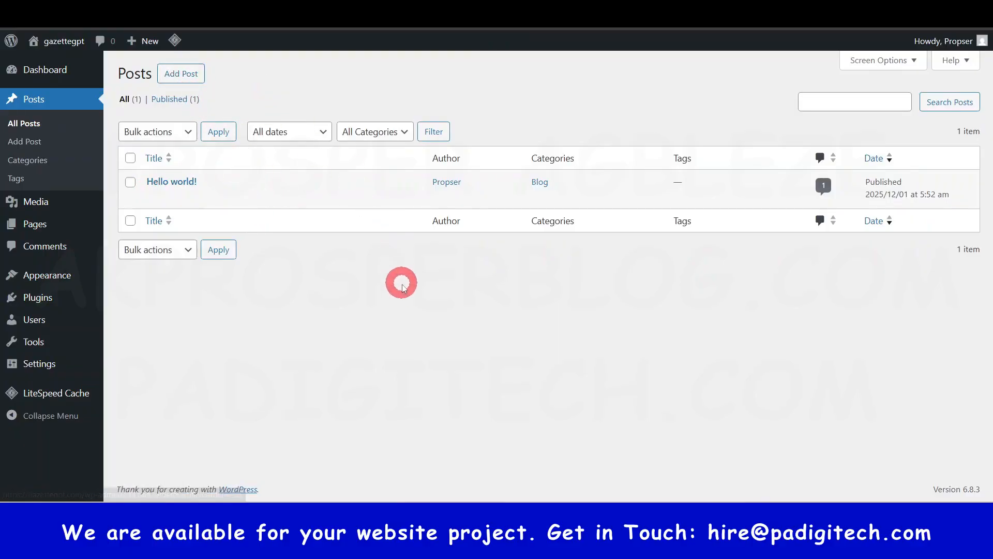
{"action": "left_click", "coordinate": [172, 74]}
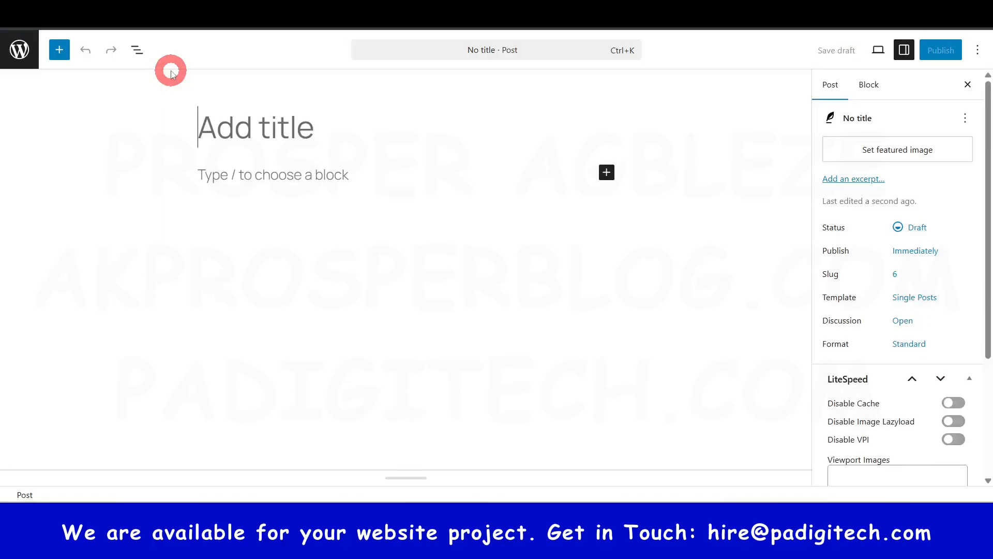
- Revisit the dashboard's Add Post option, return to the new post's editor and title the post "How to Create a Logo"
{"action": "left_click", "coordinate": [3, 210]}
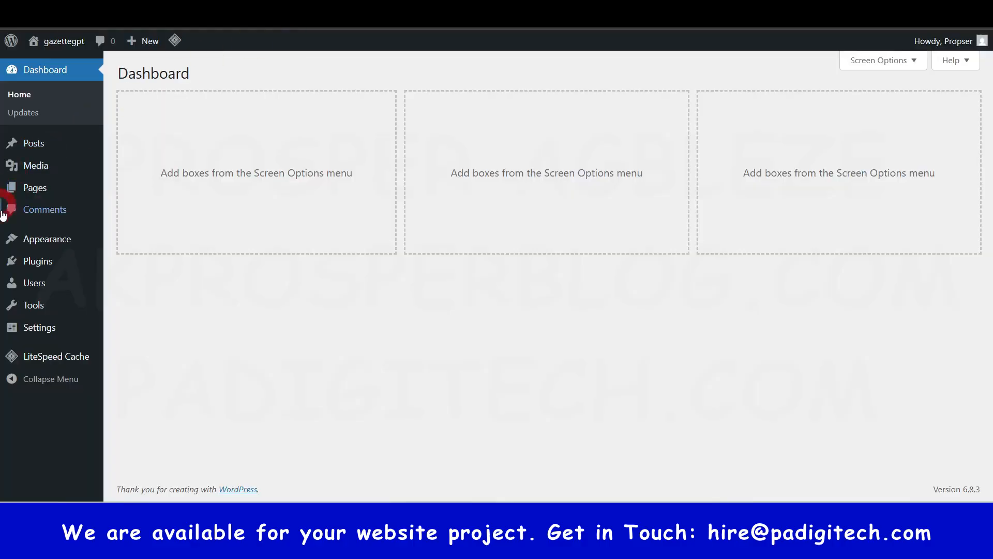
{"action": "mouse_move", "coordinate": [38, 148]}
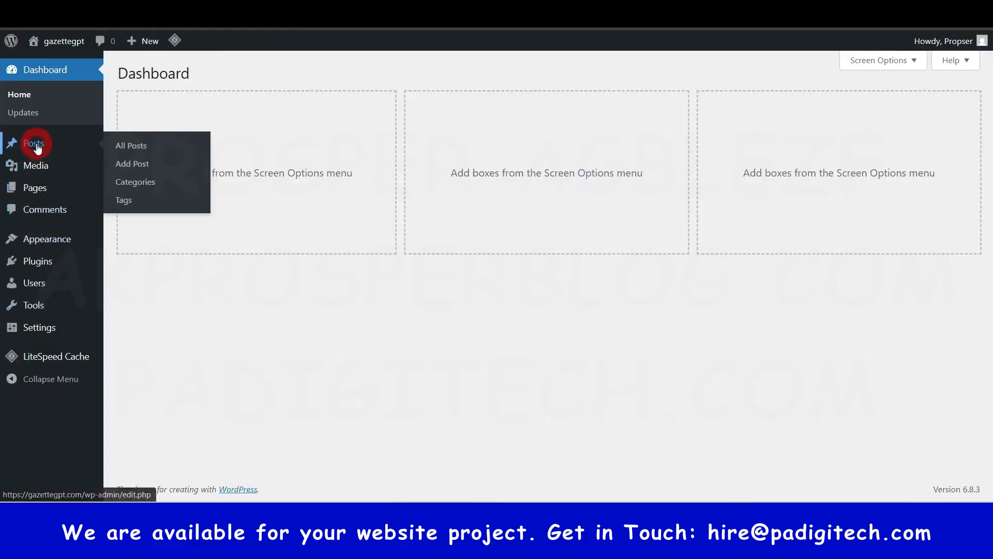
{"action": "left_click", "coordinate": [146, 165]}
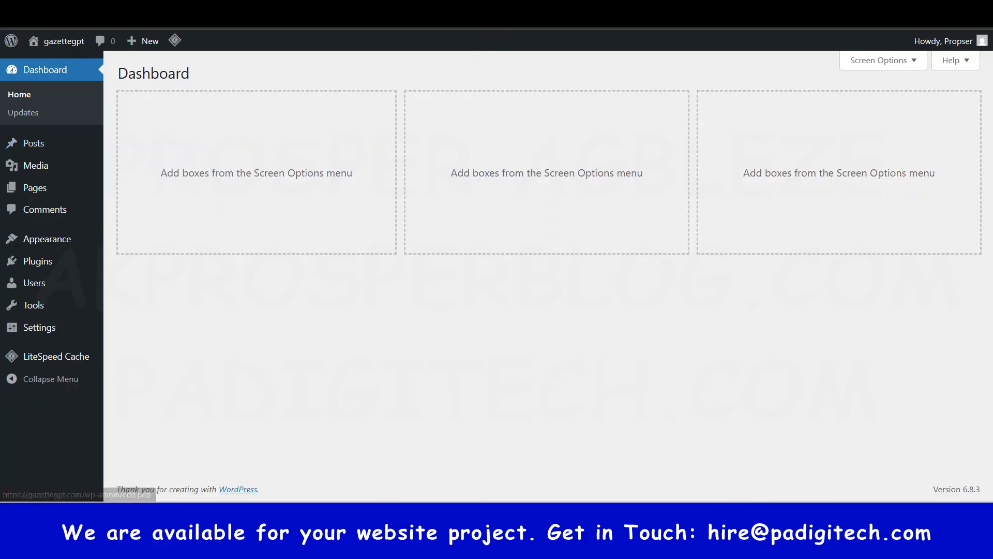
{"action": "left_click", "coordinate": [360, 124]}
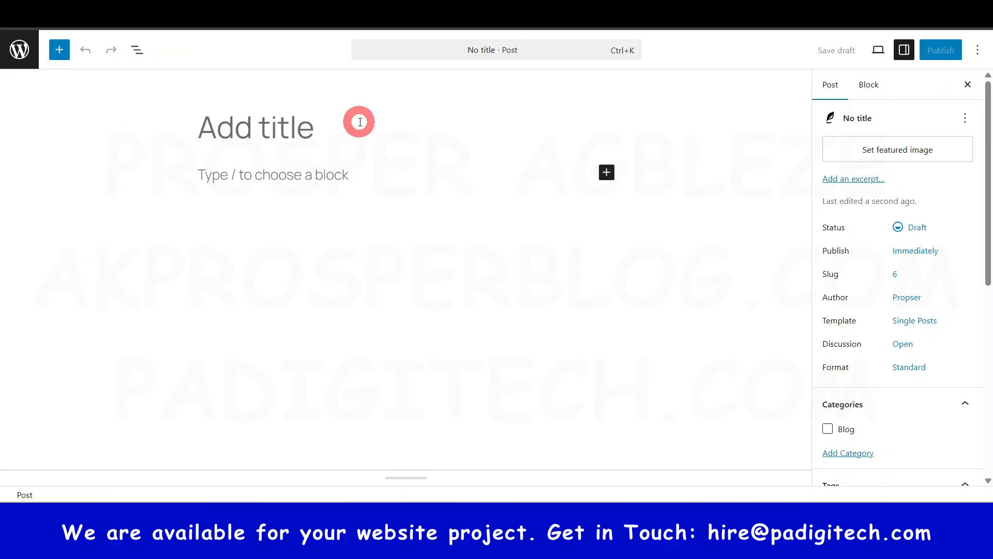
{"action": "type", "text": "How to Creat"}
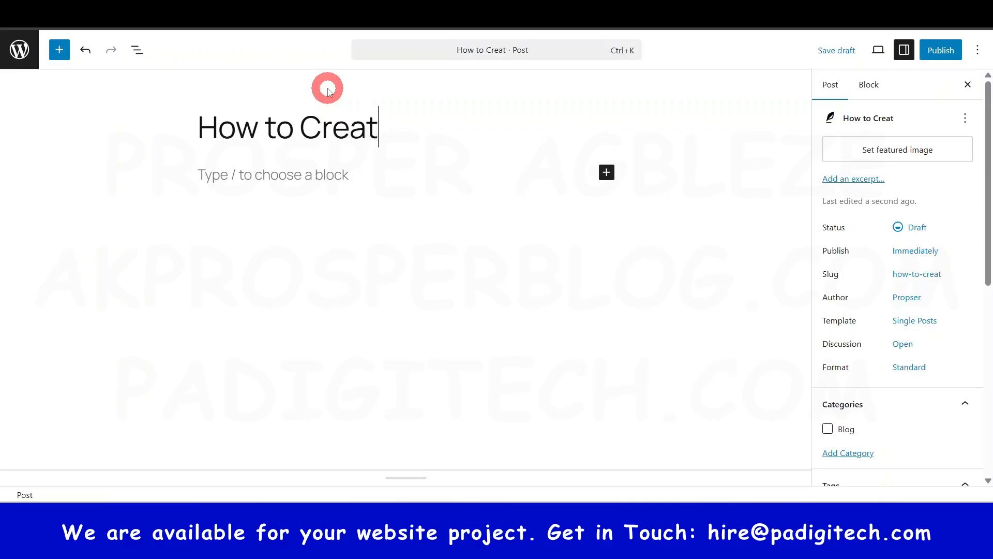
{"action": "type", "text": "ogo"}
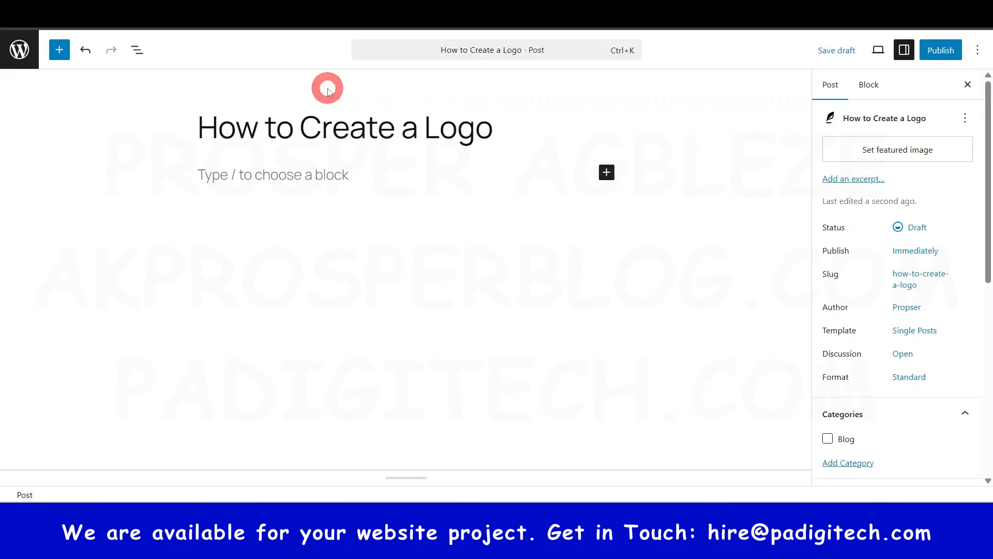
- Write "jk.hkgfdsd76 xfuiu ugu" as the post's first paragraph and start an empty block below it
{"action": "left_click", "coordinate": [278, 170]}
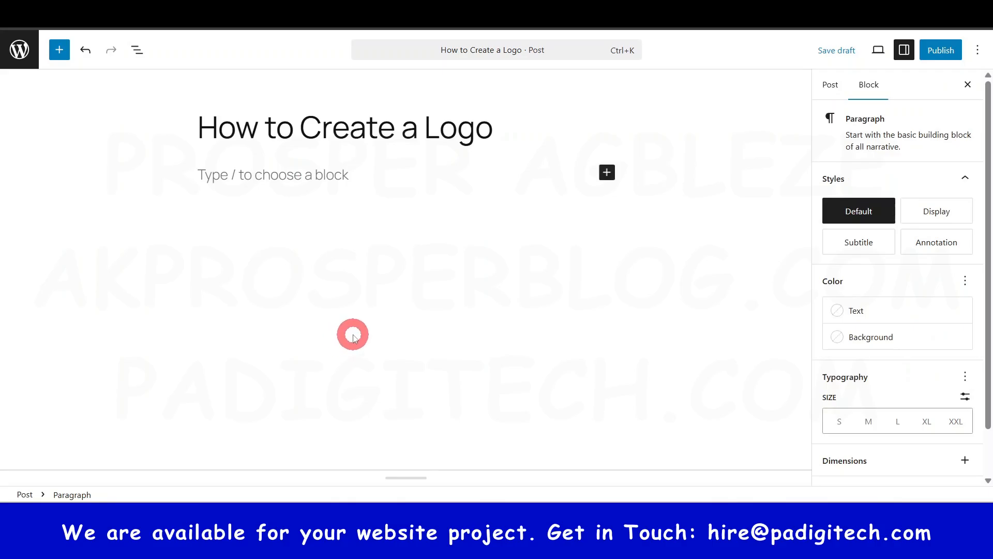
{"action": "type", "text": "jk.hkgfdsd76 xfuiu ugu"}
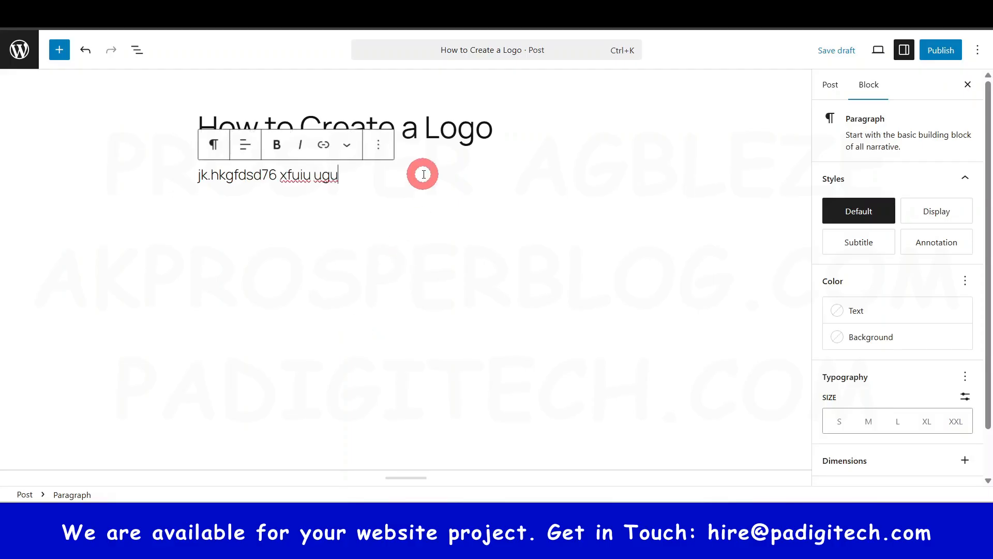
{"action": "left_click", "coordinate": [368, 206]}
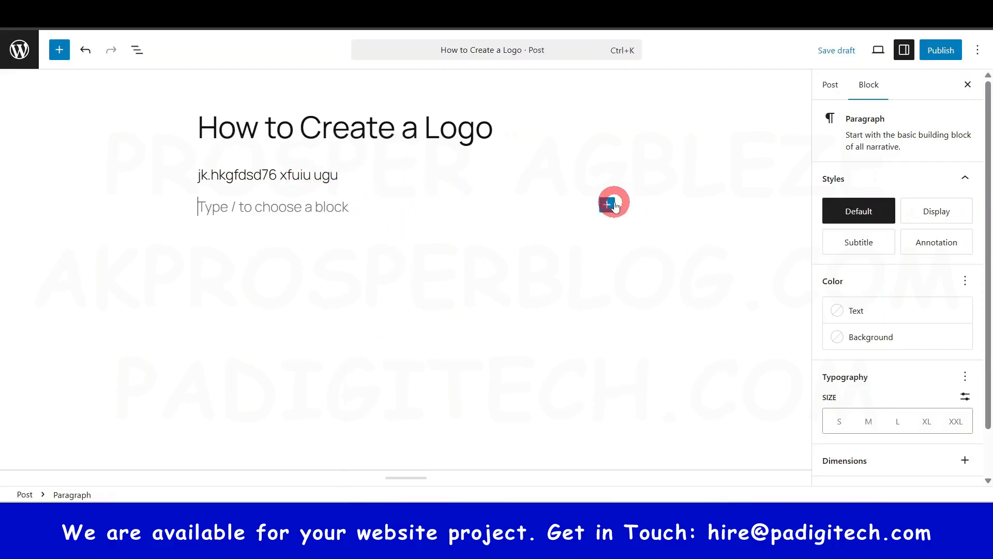
- Insert an image block below the paragraph and upload the "How to Create a portfolio WordPress Website from Scratch" picture into it
{"action": "left_click", "coordinate": [607, 205]}
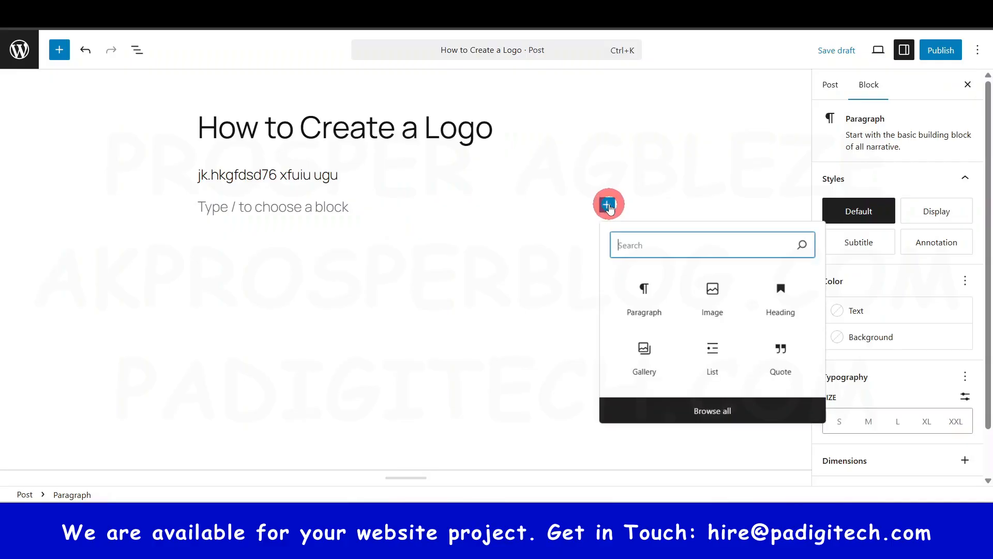
{"action": "left_click", "coordinate": [718, 293]}
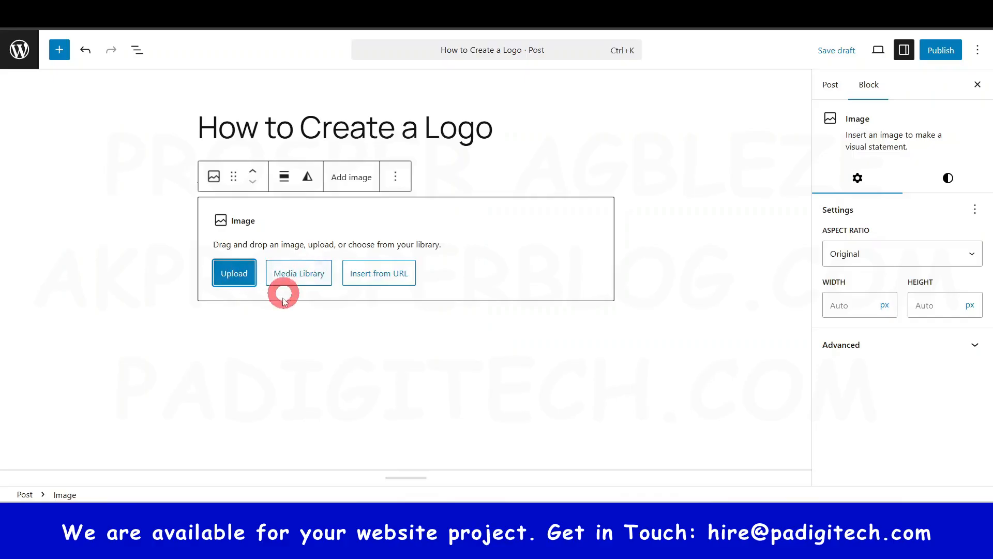
{"action": "left_click", "coordinate": [236, 277]}
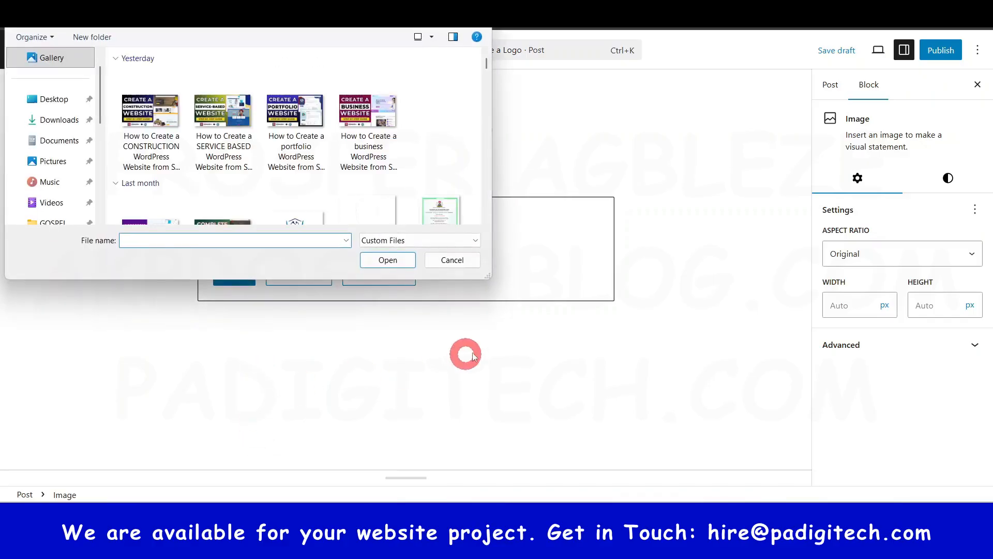
{"action": "left_click", "coordinate": [295, 124]}
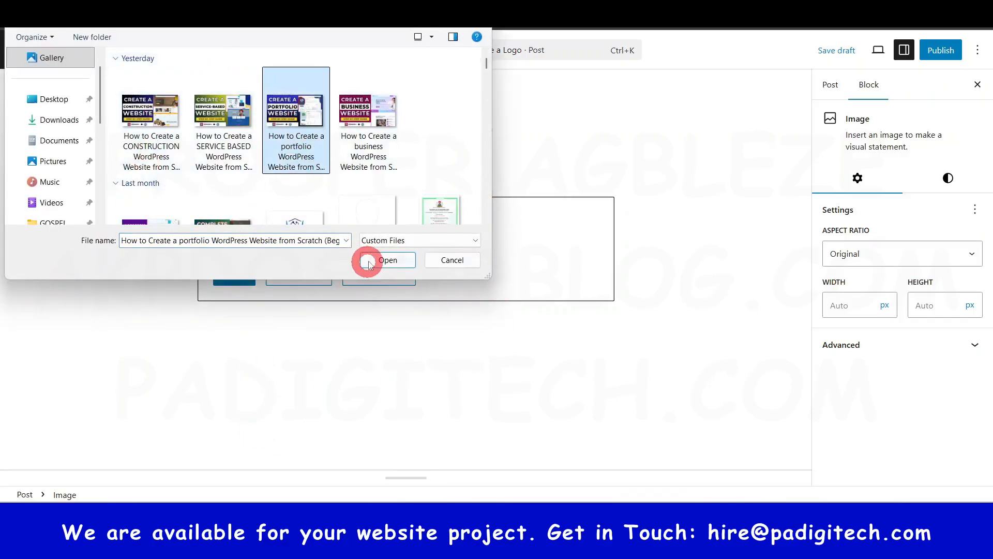
{"action": "left_click", "coordinate": [398, 260]}
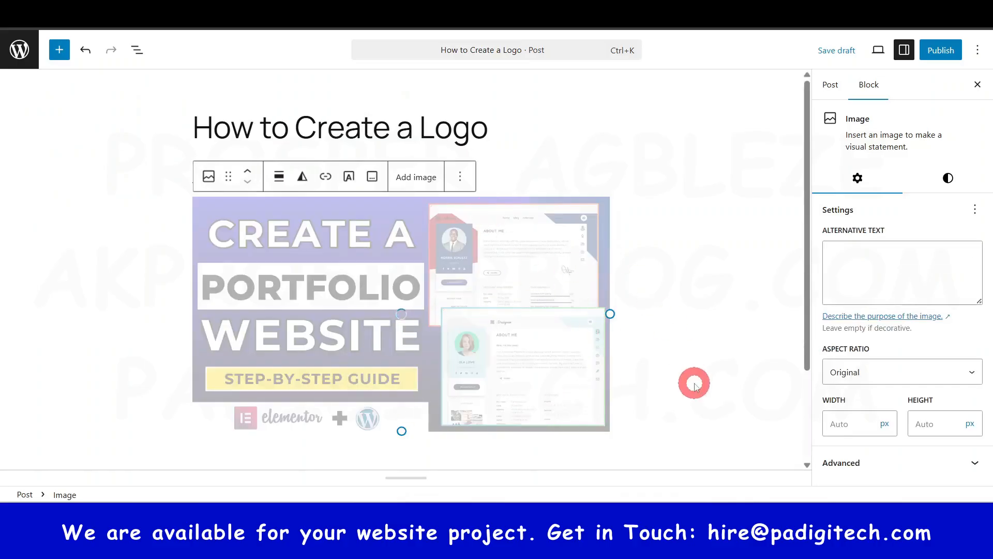
{"action": "scroll", "coordinate": [646, 362], "scroll_direction": "down", "scroll_amount": 3}
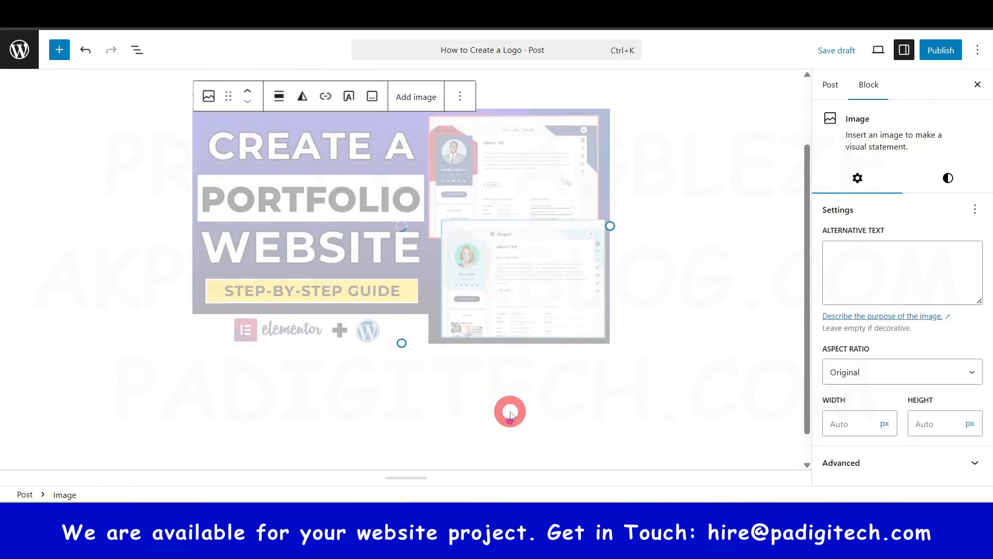
- Add the paragraphs "lkefufjif eofjeifhef" and "jiuhdwjf feqf ifjqf" below the image, followed by an empty block
{"action": "left_click", "coordinate": [474, 373]}
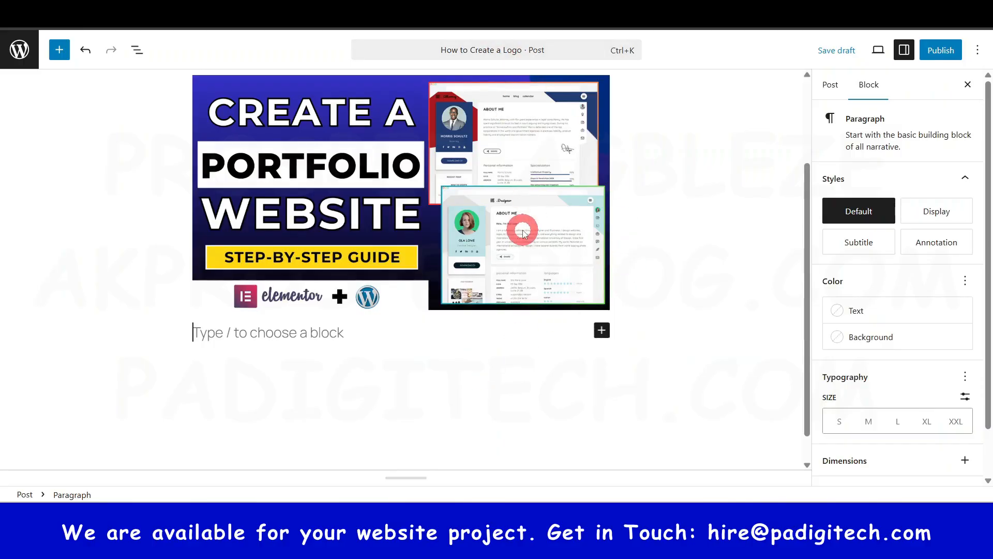
{"action": "scroll", "coordinate": [520, 235], "scroll_direction": "up", "scroll_amount": 3}
{"action": "scroll", "coordinate": [519, 251], "scroll_direction": "down", "scroll_amount": 3}
{"action": "type", "text": "lke"}
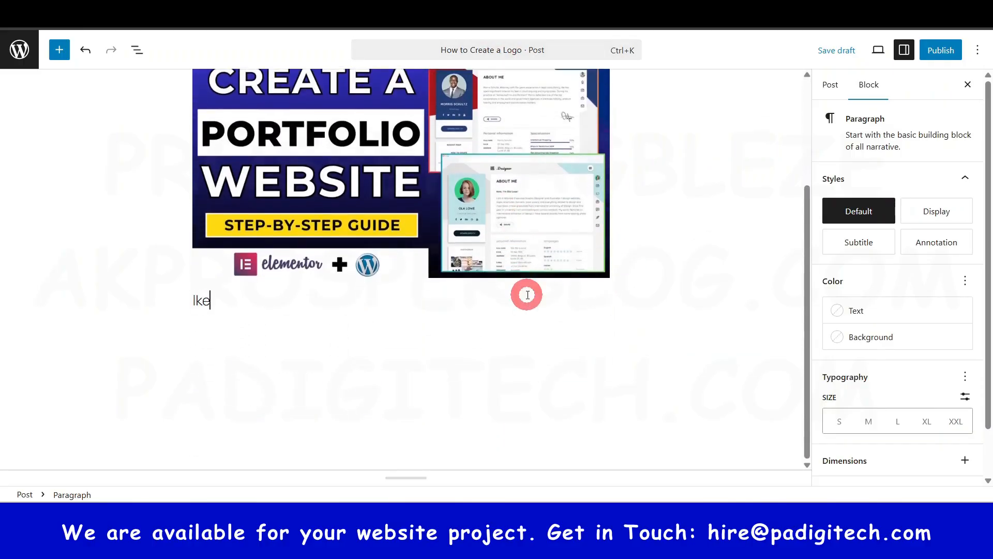
{"action": "type", "text": "fufjif eofjeifhef"}
{"action": "key", "text": "Return"}
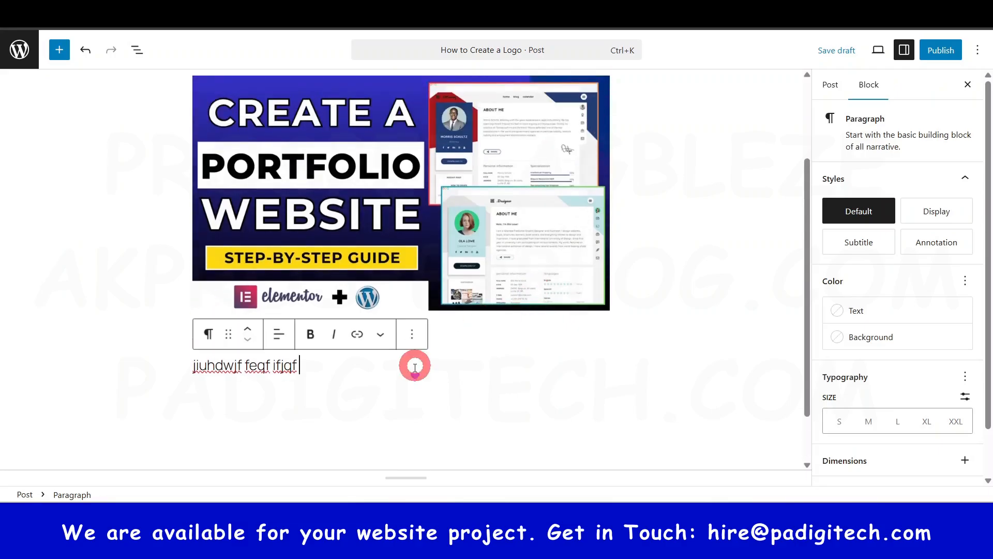
{"action": "left_click", "coordinate": [370, 310]}
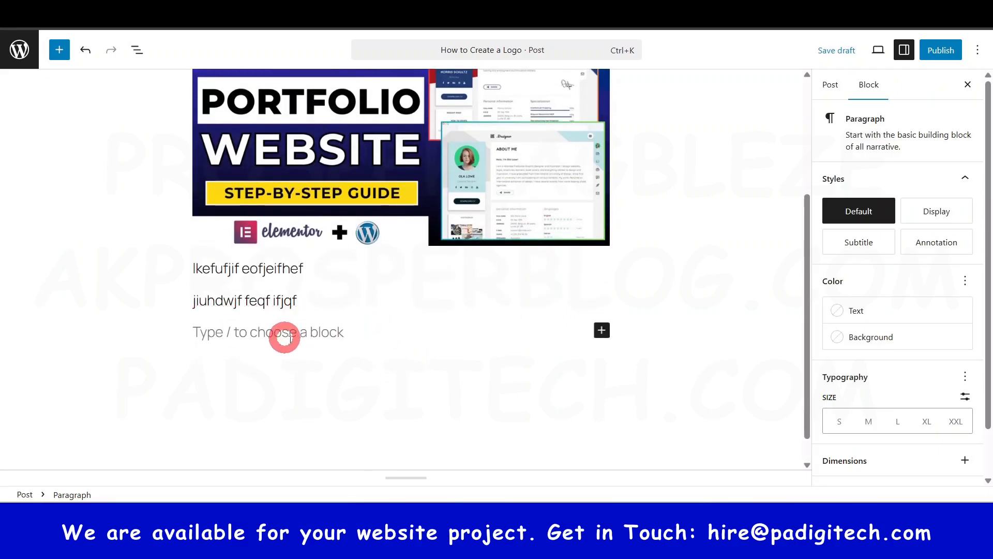
- Browse the full block library, examining the text, media and design blocks, and close it again
{"action": "left_click", "coordinate": [601, 330]}
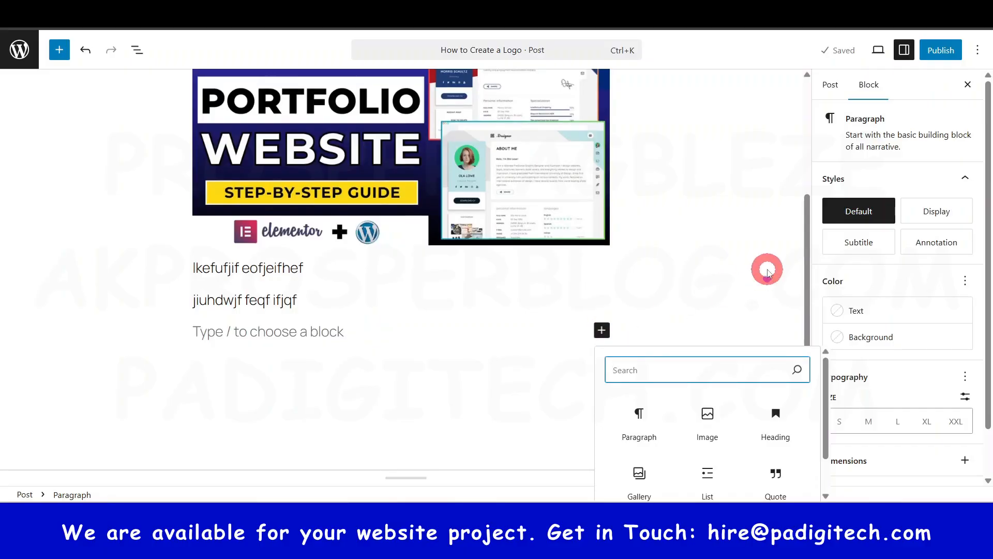
{"action": "scroll", "coordinate": [767, 270], "scroll_direction": "down", "scroll_amount": 1}
{"action": "scroll", "coordinate": [762, 350], "scroll_direction": "down", "scroll_amount": 1}
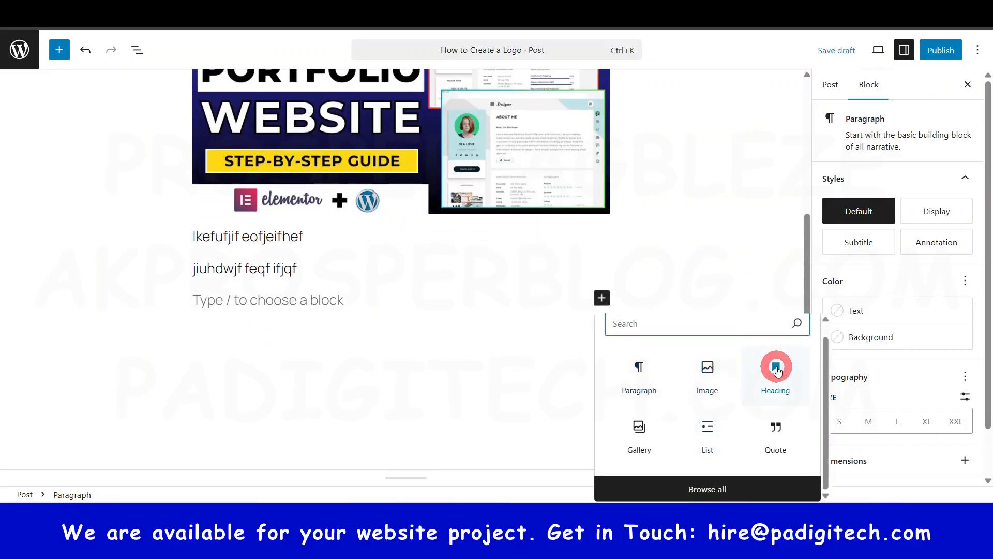
{"action": "left_click", "coordinate": [705, 485]}
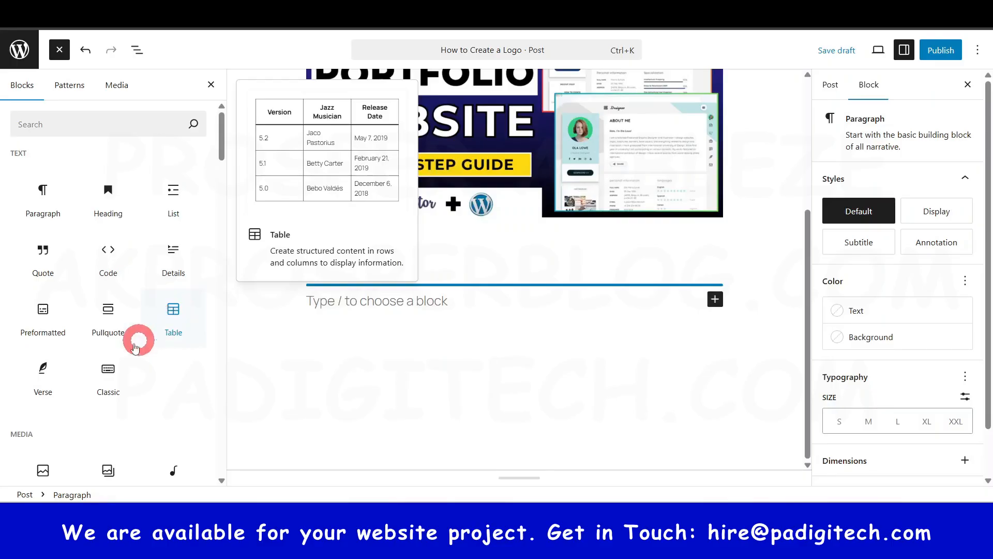
{"action": "scroll", "coordinate": [41, 318], "scroll_direction": "down", "scroll_amount": 3}
{"action": "scroll", "coordinate": [44, 321], "scroll_direction": "down", "scroll_amount": 1}
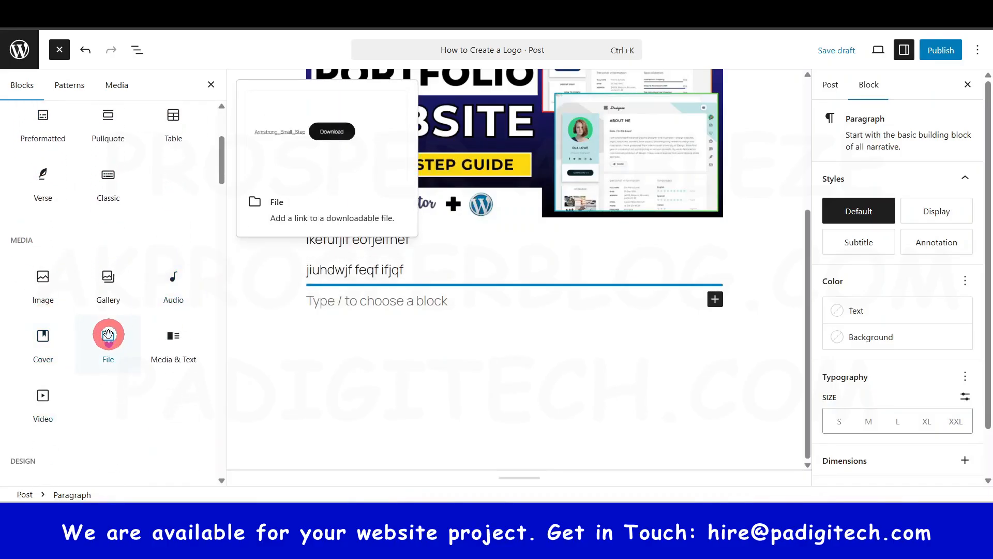
{"action": "scroll", "coordinate": [108, 334], "scroll_direction": "down", "scroll_amount": 5}
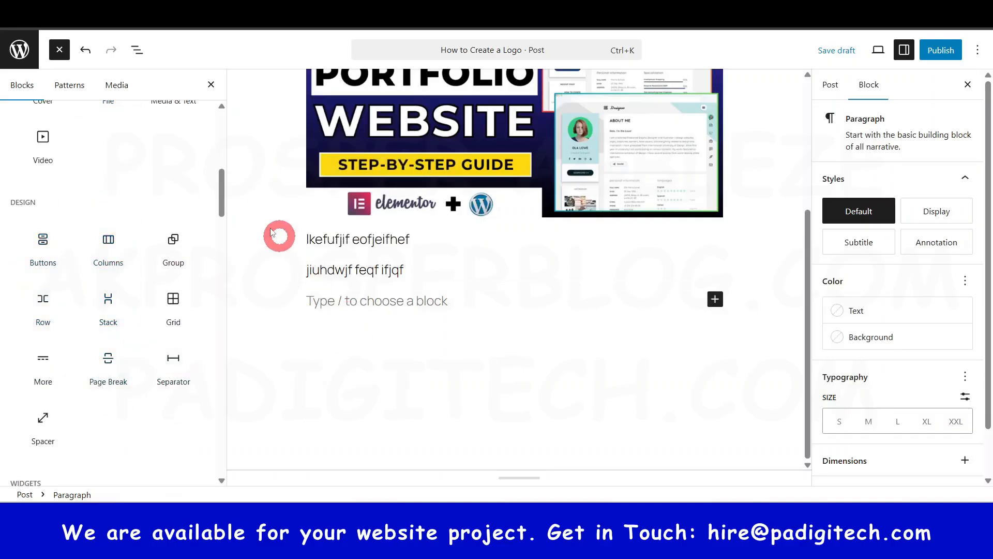
{"action": "left_click", "coordinate": [61, 50]}
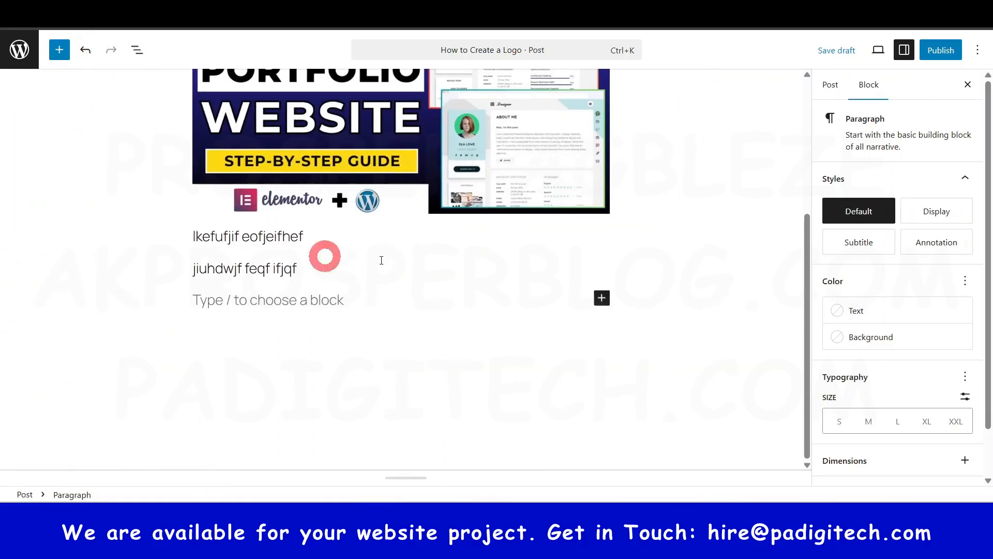
- Review the post's content and examine its post settings, including the publish schedule and the discussion options
{"action": "scroll", "coordinate": [691, 256], "scroll_direction": "up", "scroll_amount": 4}
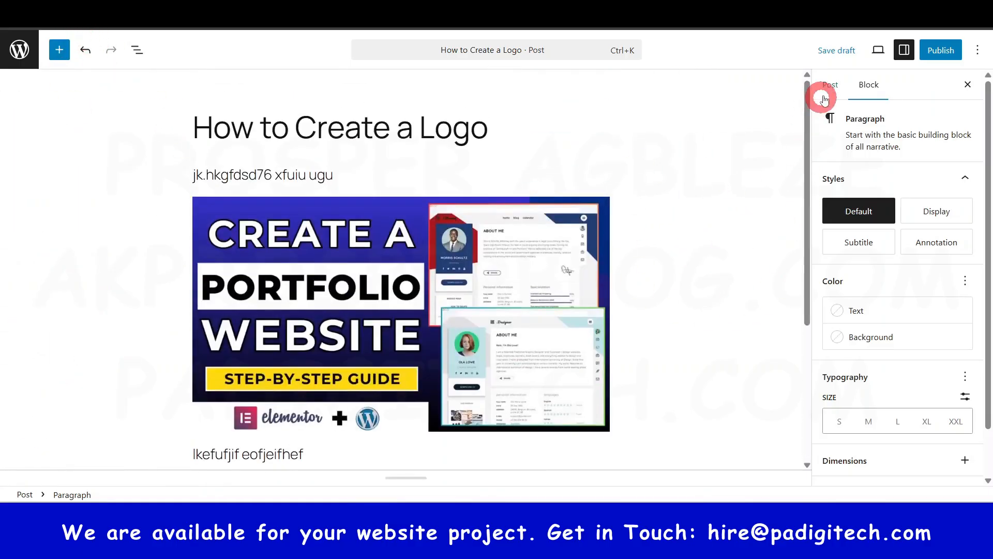
{"action": "scroll", "coordinate": [872, 279], "scroll_direction": "down", "scroll_amount": 2}
{"action": "scroll", "coordinate": [871, 279], "scroll_direction": "up", "scroll_amount": 2}
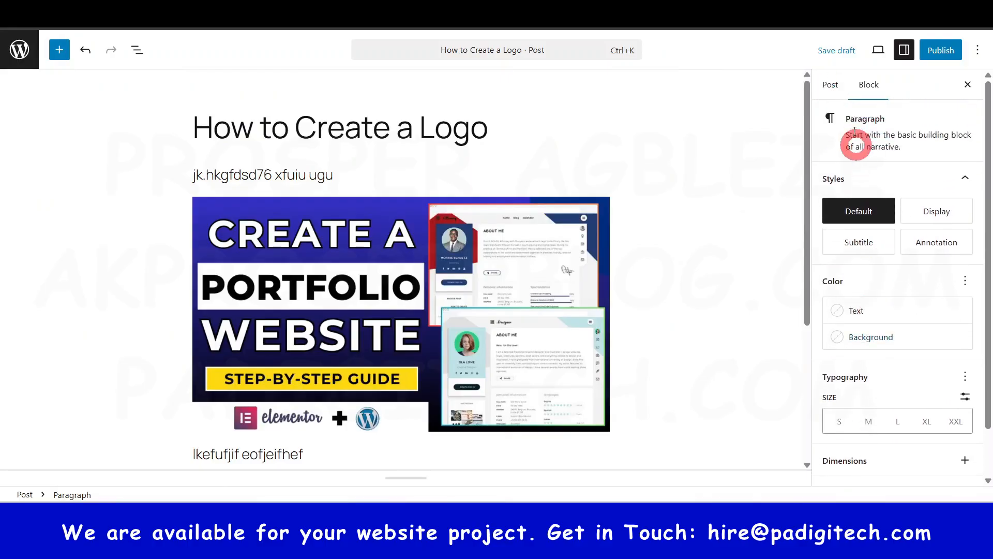
{"action": "left_click", "coordinate": [831, 85]}
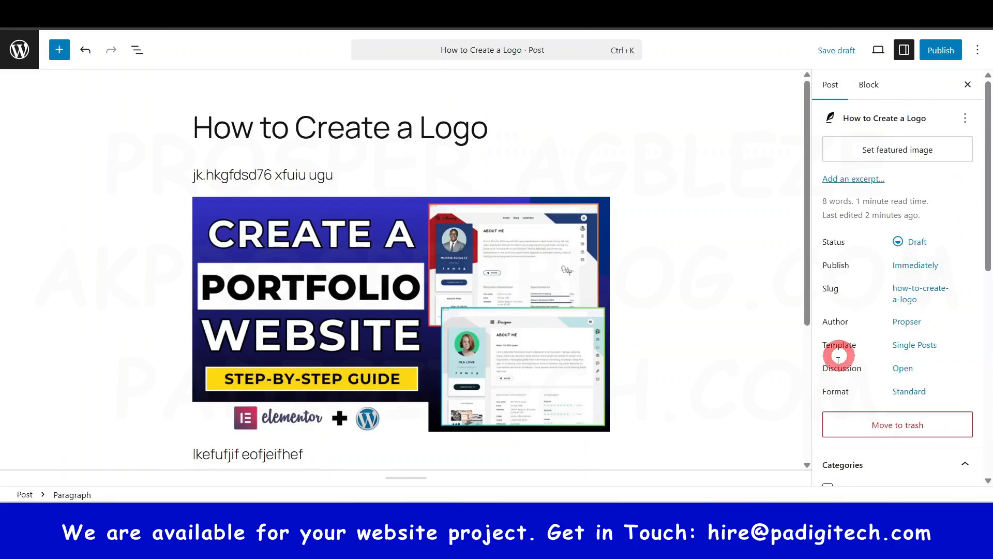
{"action": "left_click", "coordinate": [923, 265]}
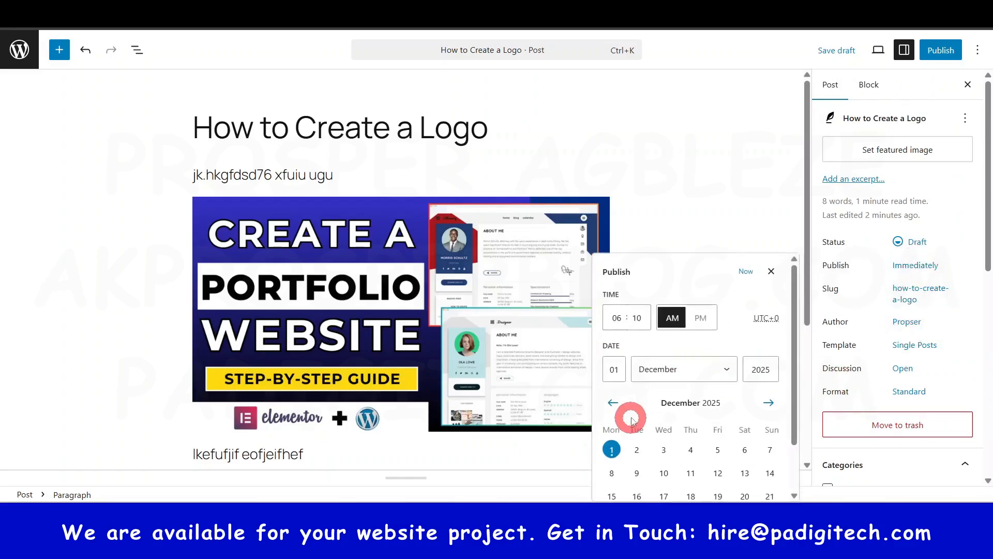
{"action": "scroll", "coordinate": [673, 421], "scroll_direction": "down", "scroll_amount": 1}
{"action": "left_click", "coordinate": [970, 199]}
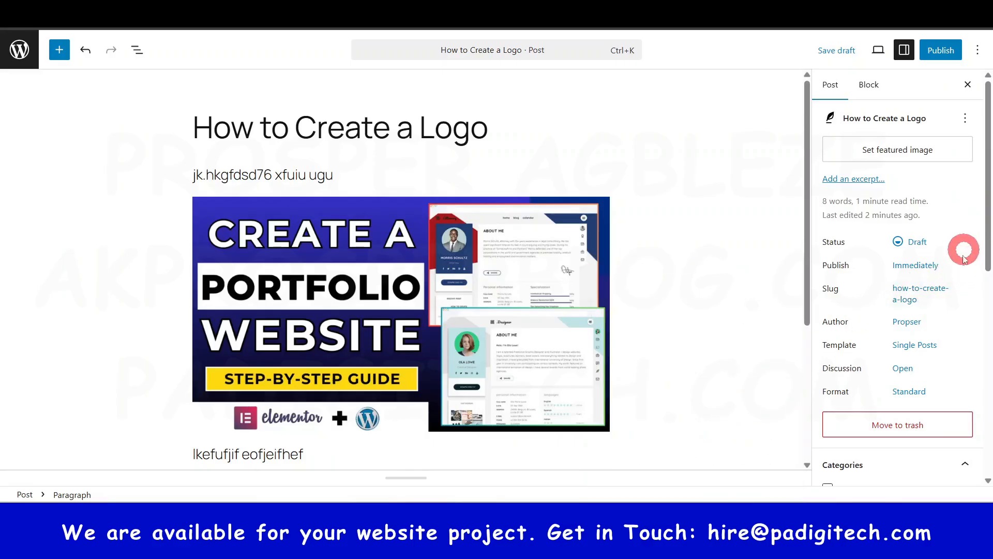
{"action": "scroll", "coordinate": [821, 402], "scroll_direction": "down", "scroll_amount": 3}
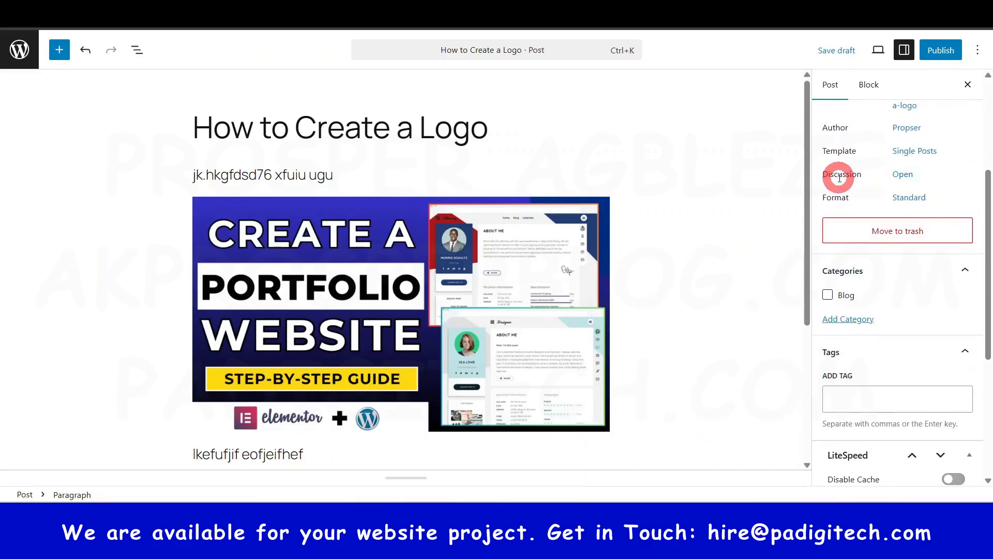
{"action": "scroll", "coordinate": [899, 225], "scroll_direction": "up", "scroll_amount": 1}
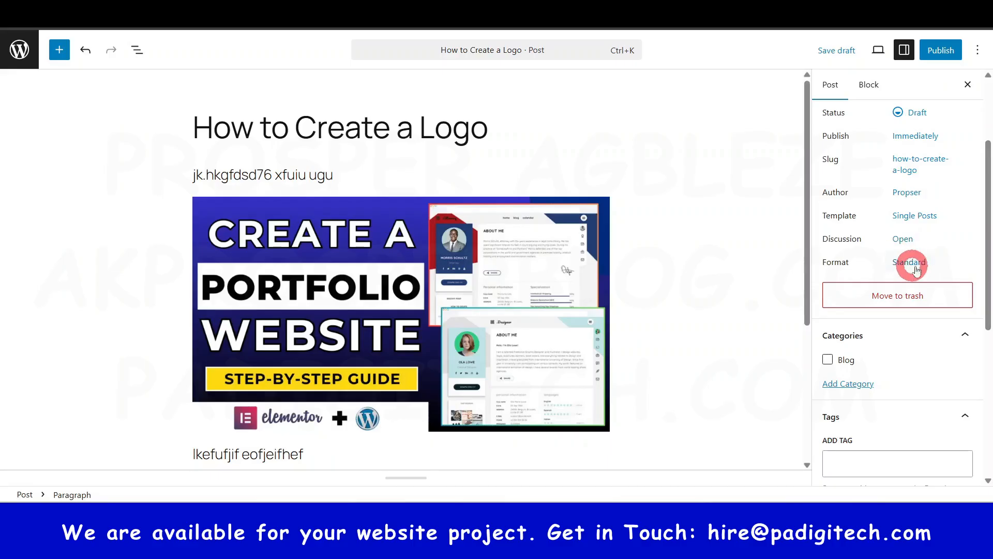
{"action": "left_click", "coordinate": [904, 238]}
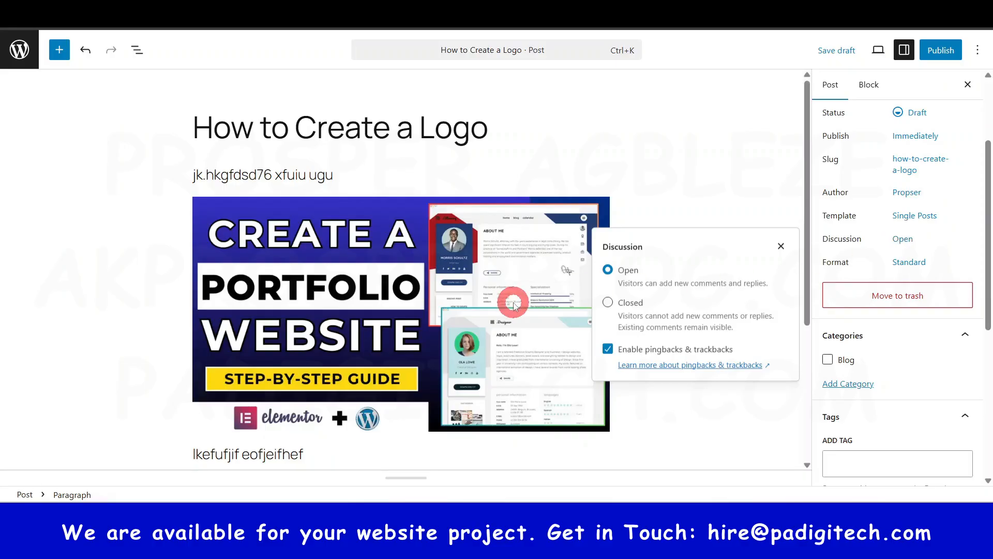
{"action": "left_click", "coordinate": [718, 162]}
- Create a new category named "Logo" without a parent and assign it to the post
{"action": "scroll", "coordinate": [876, 388], "scroll_direction": "down", "scroll_amount": 1}
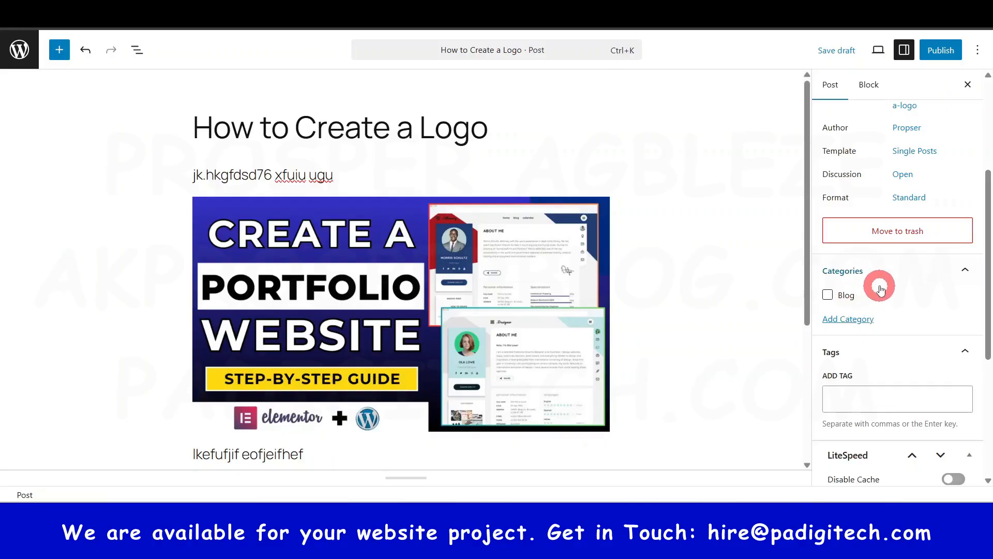
{"action": "left_click", "coordinate": [851, 319]}
{"action": "left_click", "coordinate": [855, 355]}
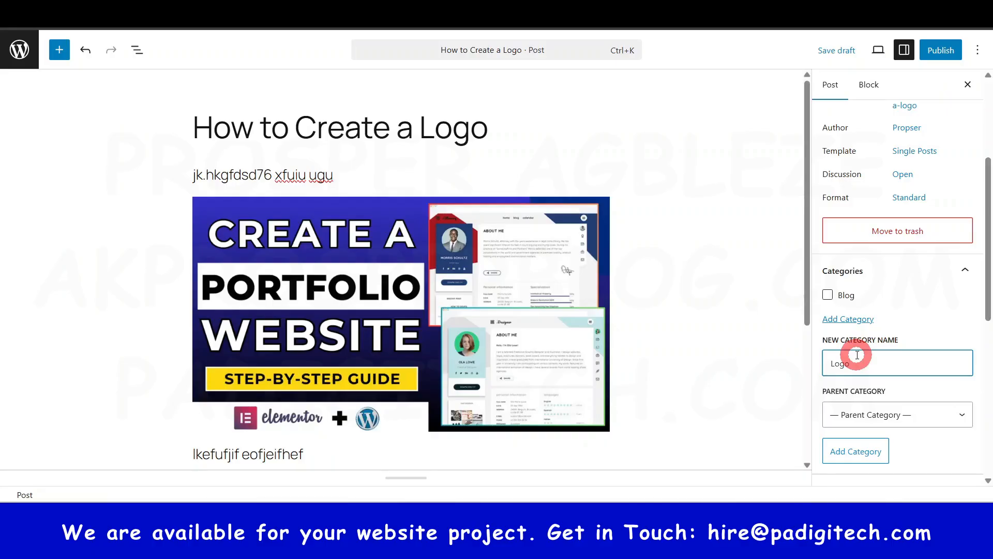
{"action": "type", "text": "Logo"}
{"action": "left_click", "coordinate": [869, 454]}
{"action": "scroll", "coordinate": [882, 393], "scroll_direction": "down", "scroll_amount": 5}
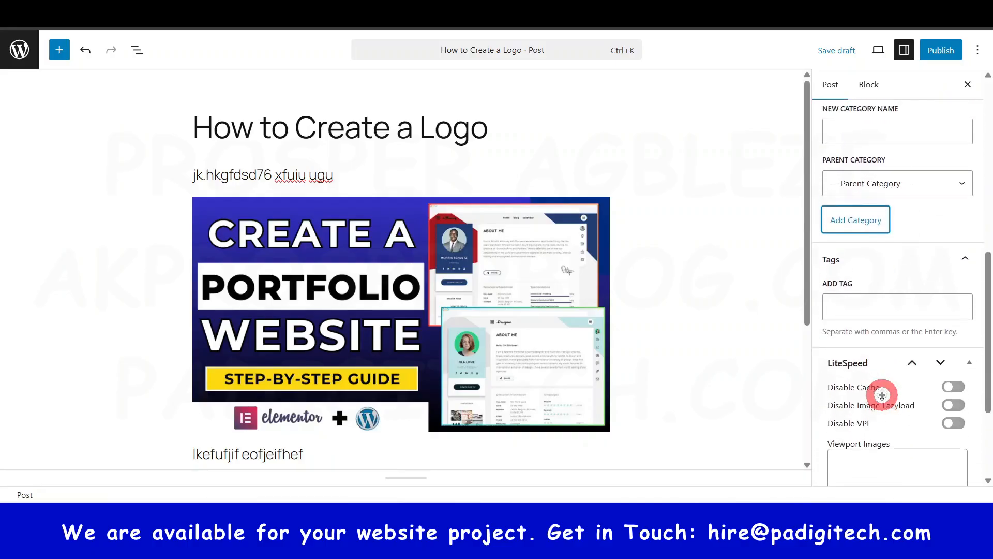
{"action": "scroll", "coordinate": [883, 395], "scroll_direction": "down", "scroll_amount": 2}
{"action": "scroll", "coordinate": [889, 344], "scroll_direction": "up", "scroll_amount": 8}
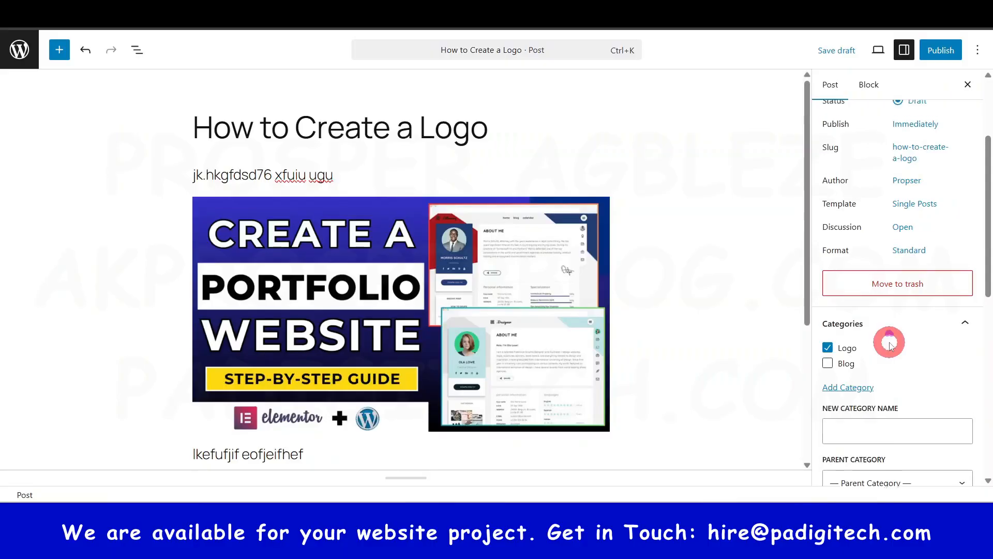
{"action": "scroll", "coordinate": [889, 344], "scroll_direction": "up", "scroll_amount": 3}
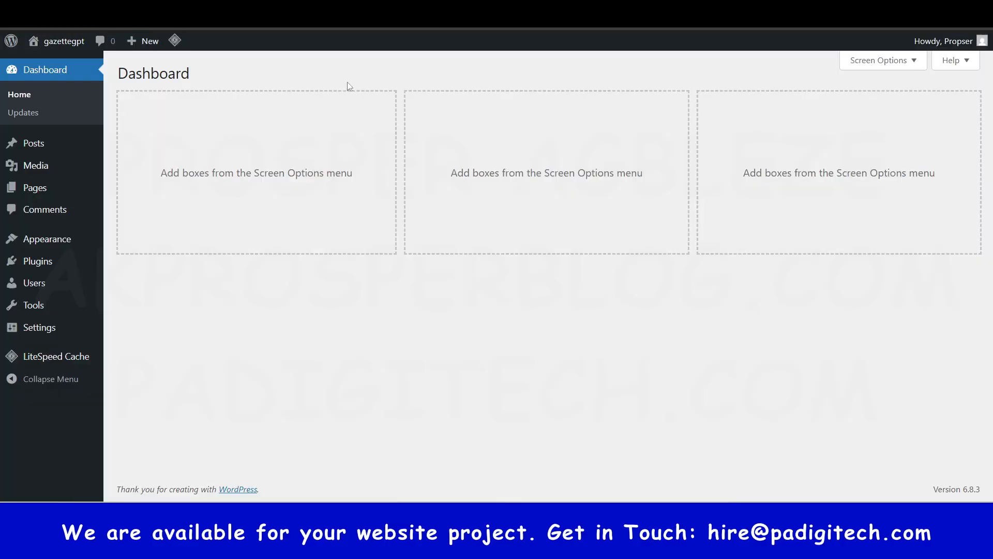
- Open the media library in a new browser tab and check its option for adding a media file
{"action": "right_click", "coordinate": [40, 169]}
{"action": "left_click", "coordinate": [94, 181]}
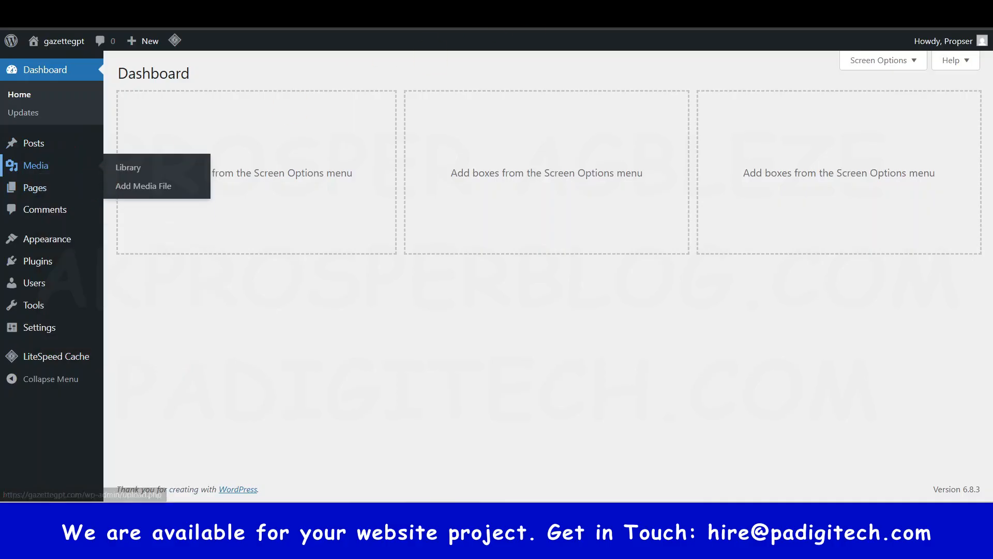
{"action": "left_click", "coordinate": [551, 14]}
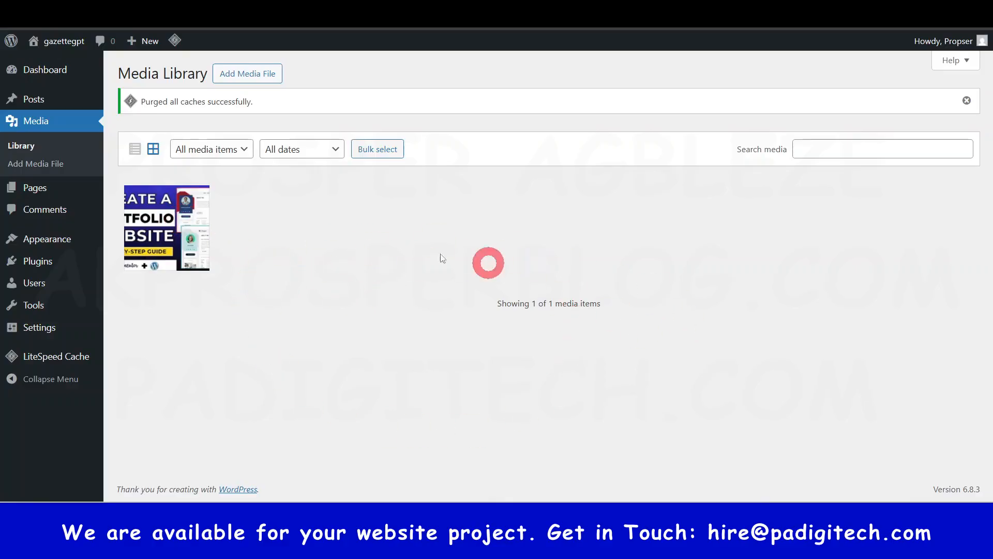
{"action": "left_click", "coordinate": [260, 75]}
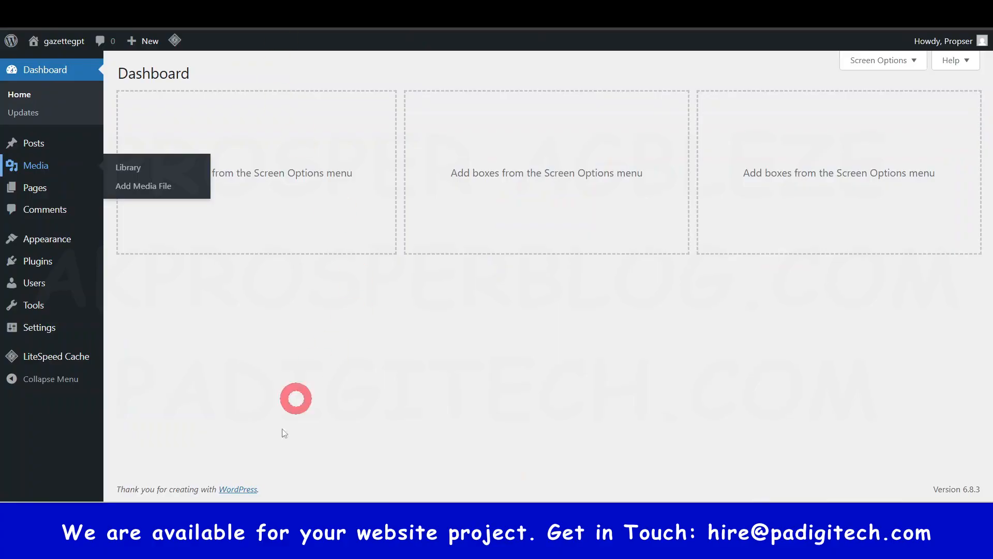
- Open the list of all pages in a new browser tab and compare it with the demo portfolio site and the draft post
{"action": "right_click", "coordinate": [37, 188]}
{"action": "left_click", "coordinate": [96, 200]}
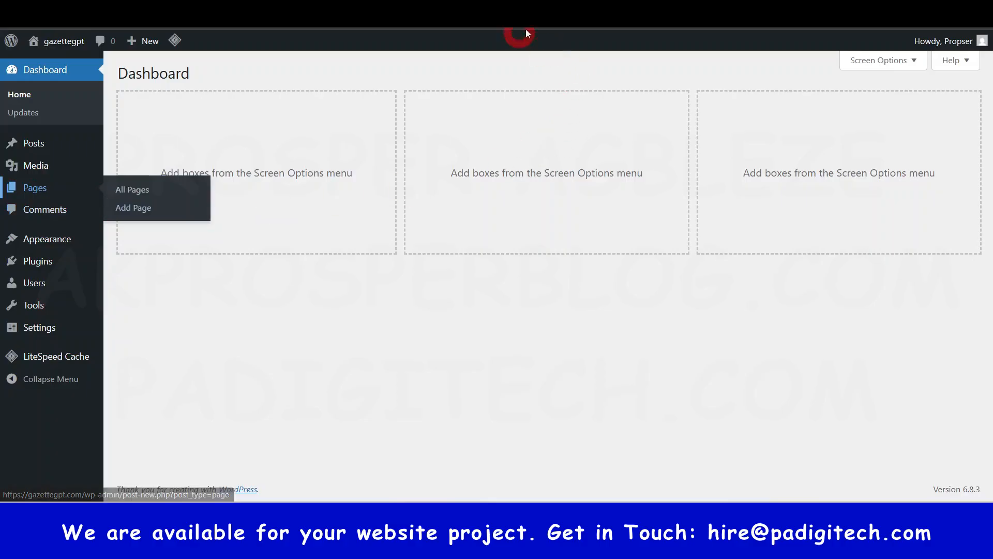
{"action": "left_click", "coordinate": [564, 10]}
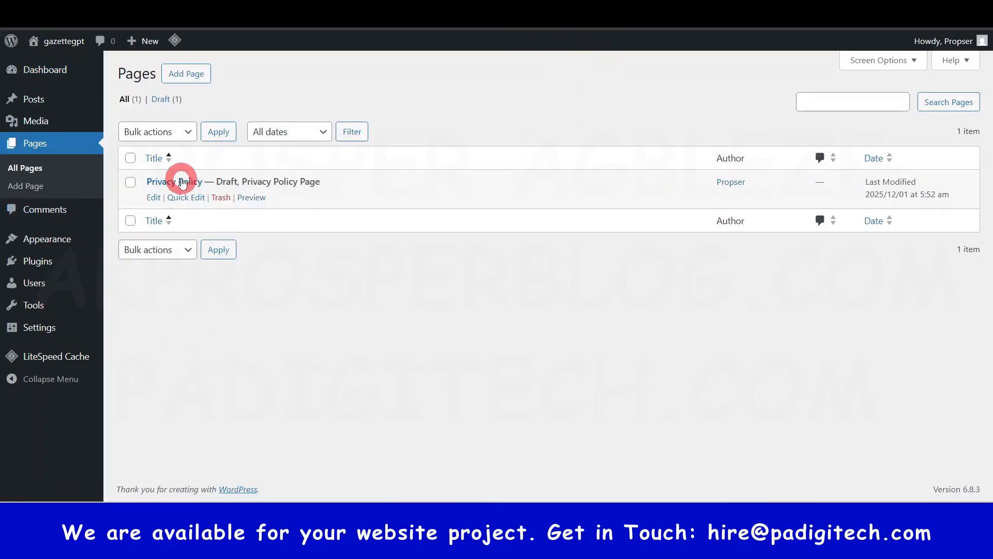
{"action": "left_click", "coordinate": [776, 10]}
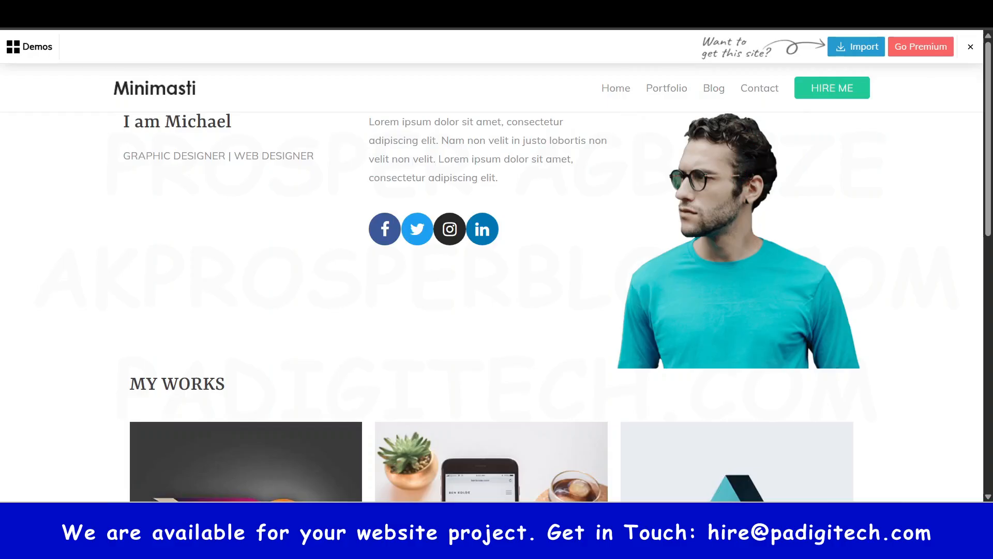
{"action": "left_click", "coordinate": [269, 11]}
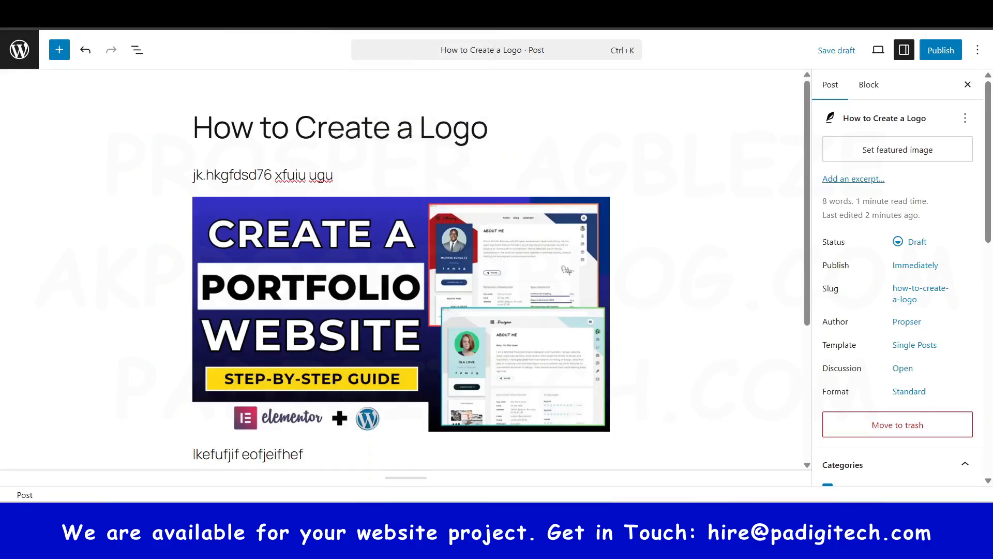
{"action": "left_click", "coordinate": [155, 11]}
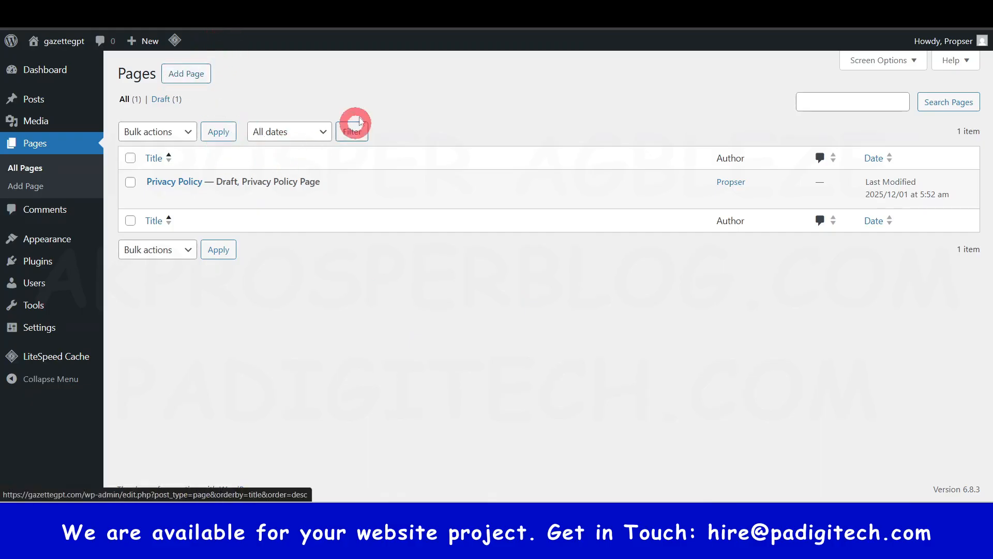
{"action": "left_click", "coordinate": [264, 6]}
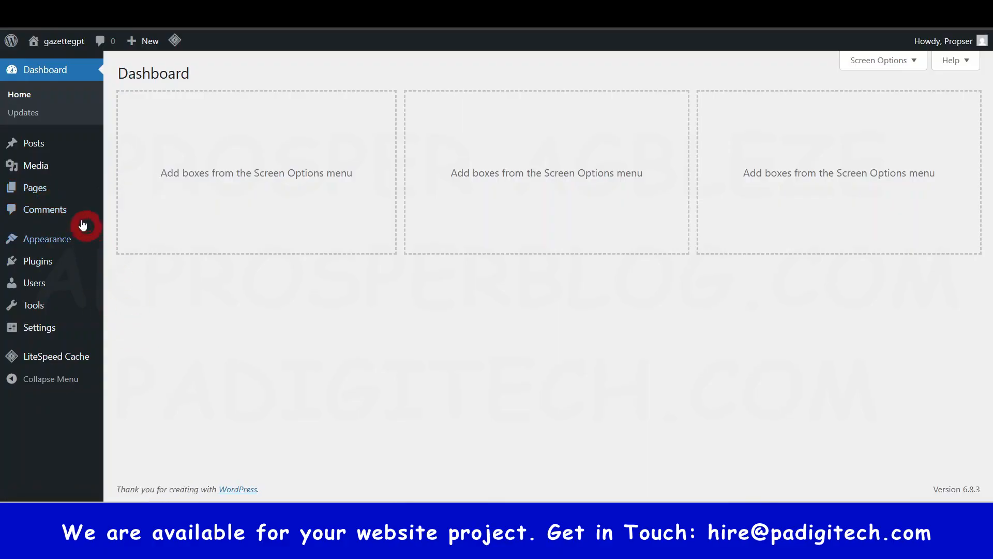
- Check the Appearance and Plugins options on the dashboard and open the list of all users in a new browser tab
{"action": "mouse_move", "coordinate": [44, 241]}
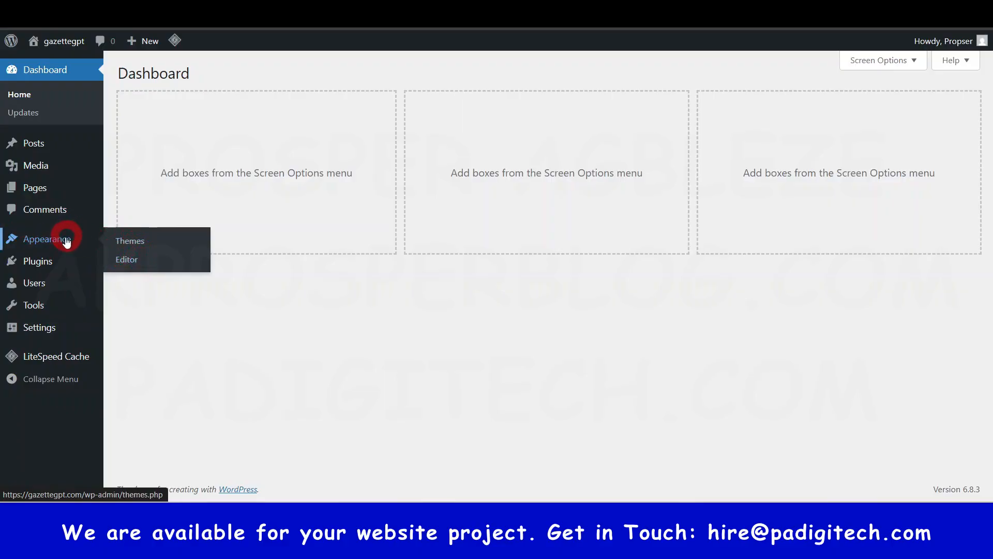
{"action": "mouse_move", "coordinate": [44, 259]}
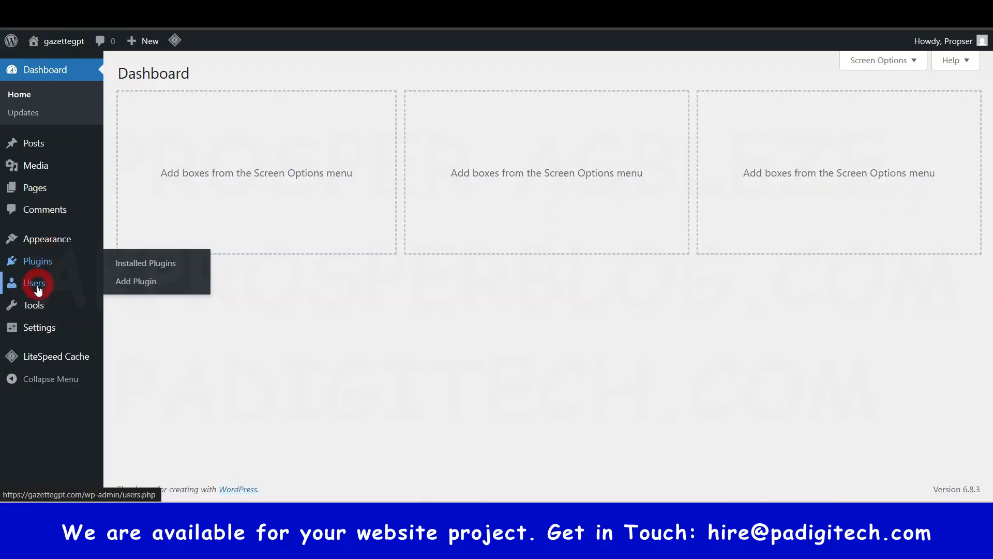
{"action": "mouse_move", "coordinate": [37, 291]}
{"action": "right_click", "coordinate": [67, 283]}
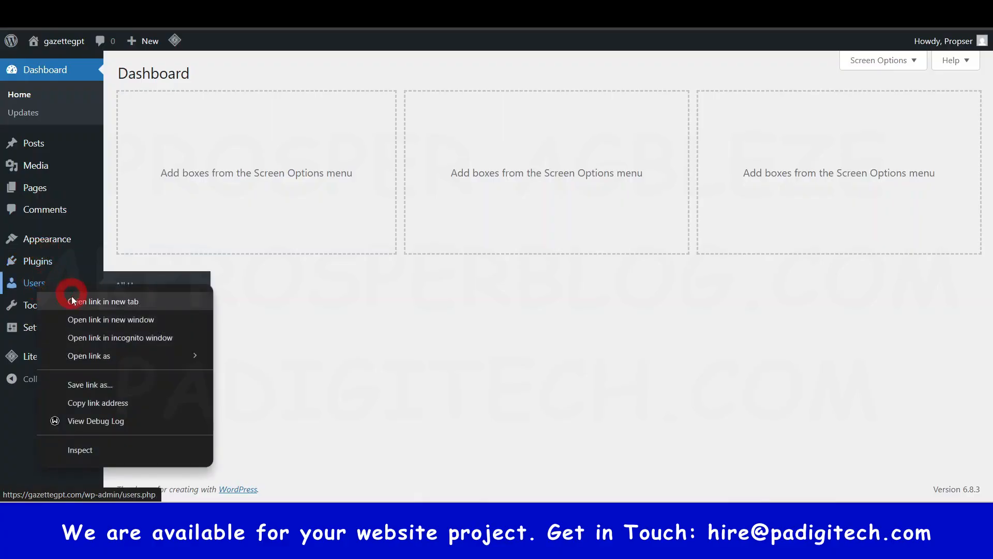
{"action": "key", "text": "Escape"}
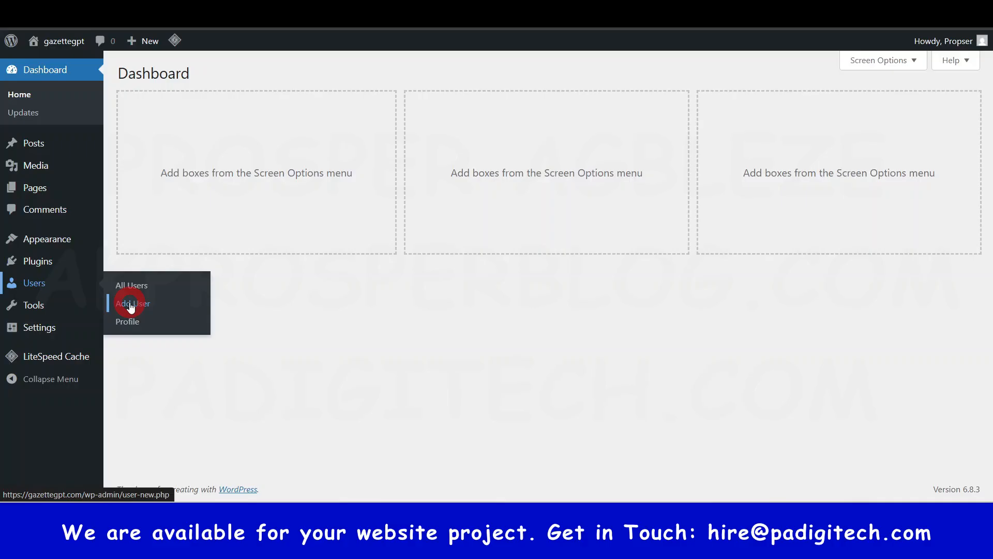
{"action": "left_click", "coordinate": [9, 286]}
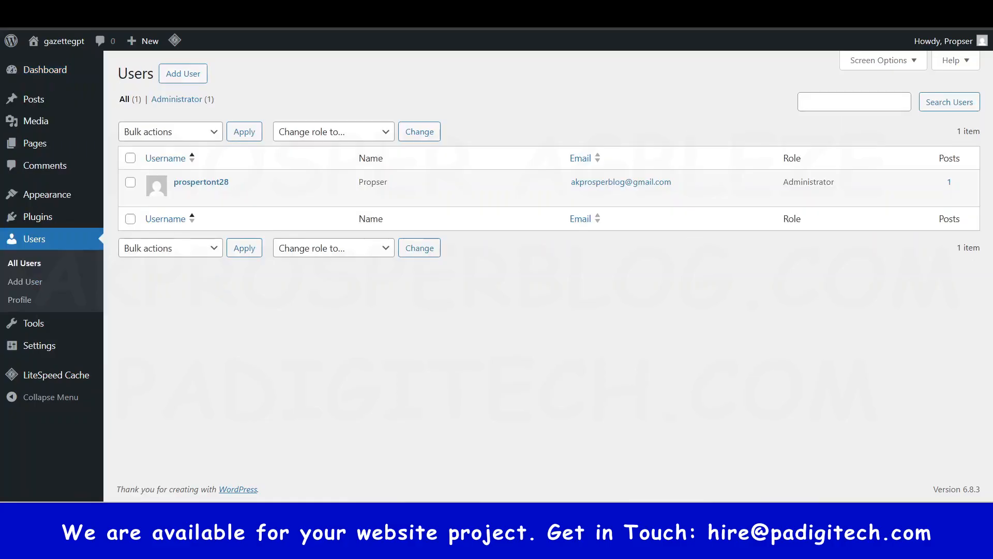
{"action": "mouse_move", "coordinate": [231, 195]}
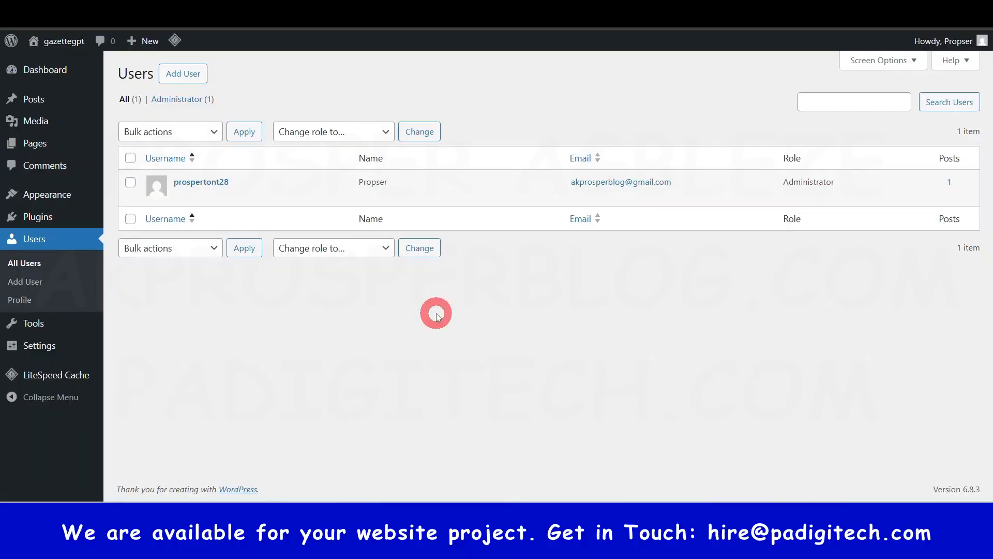
- Open the form for adding a user and examine its fields and the available roles without creating an account
{"action": "left_click", "coordinate": [186, 77]}
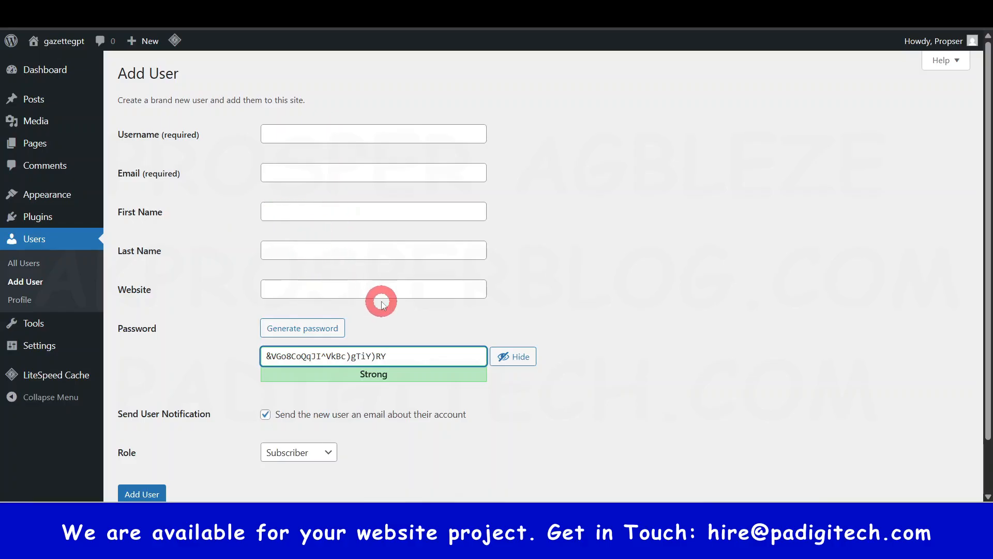
{"action": "scroll", "coordinate": [381, 299], "scroll_direction": "down", "scroll_amount": 2}
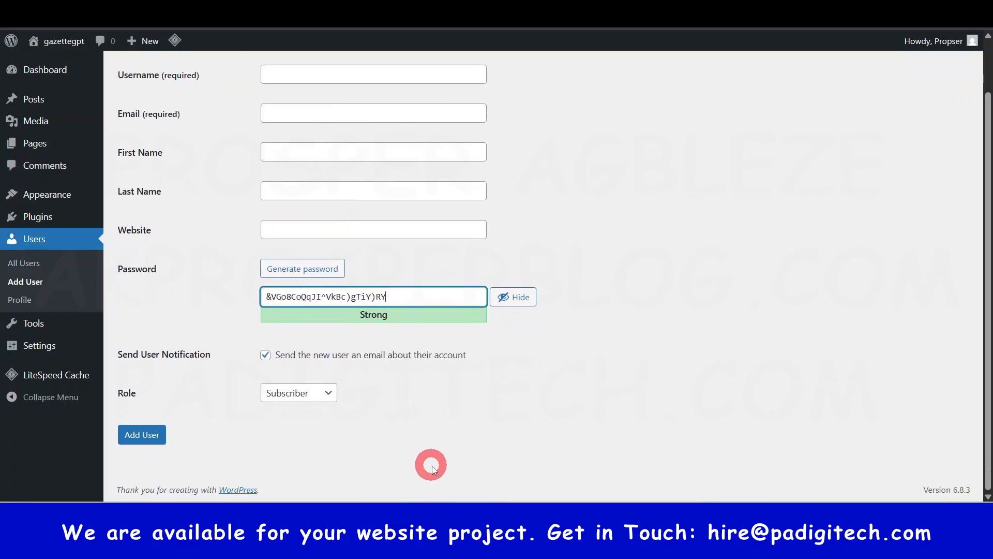
{"action": "left_click", "coordinate": [283, 393]}
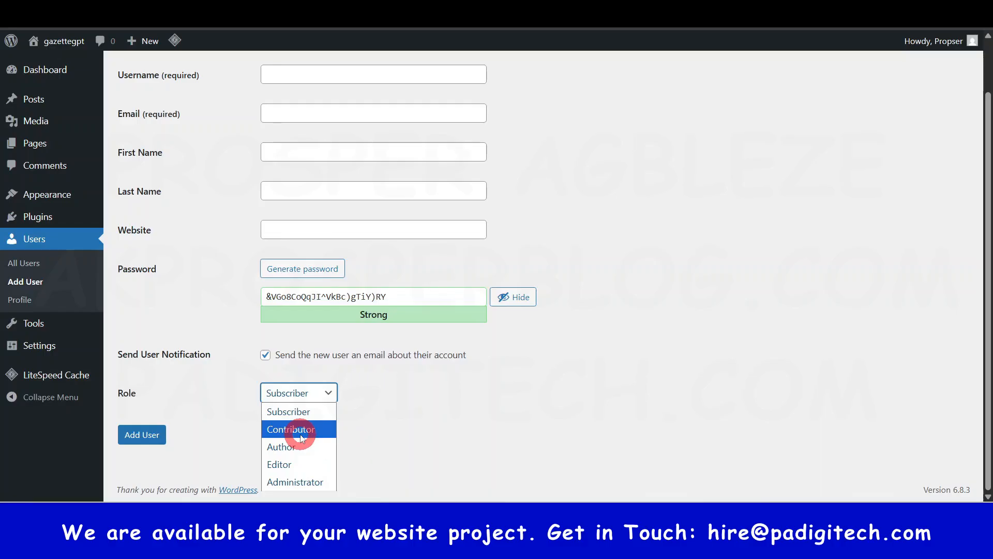
{"action": "left_click", "coordinate": [419, 437]}
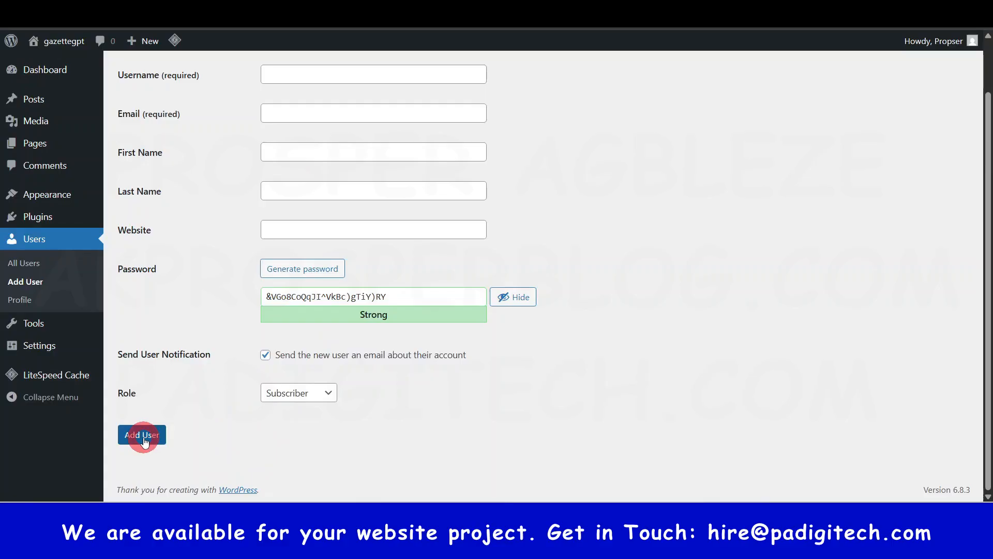
{"action": "scroll", "coordinate": [233, 424], "scroll_direction": "up", "scroll_amount": 2}
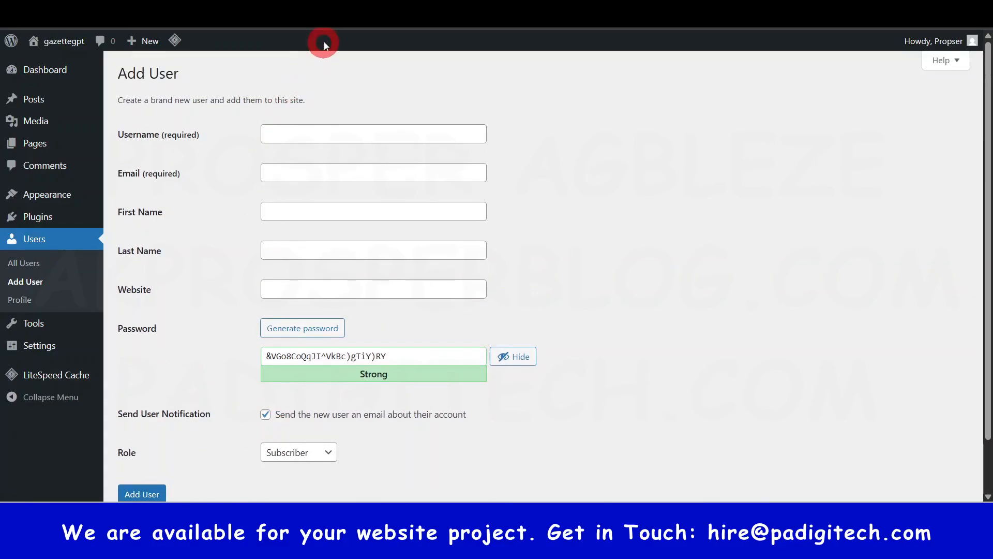
{"action": "left_click", "coordinate": [332, 24]}
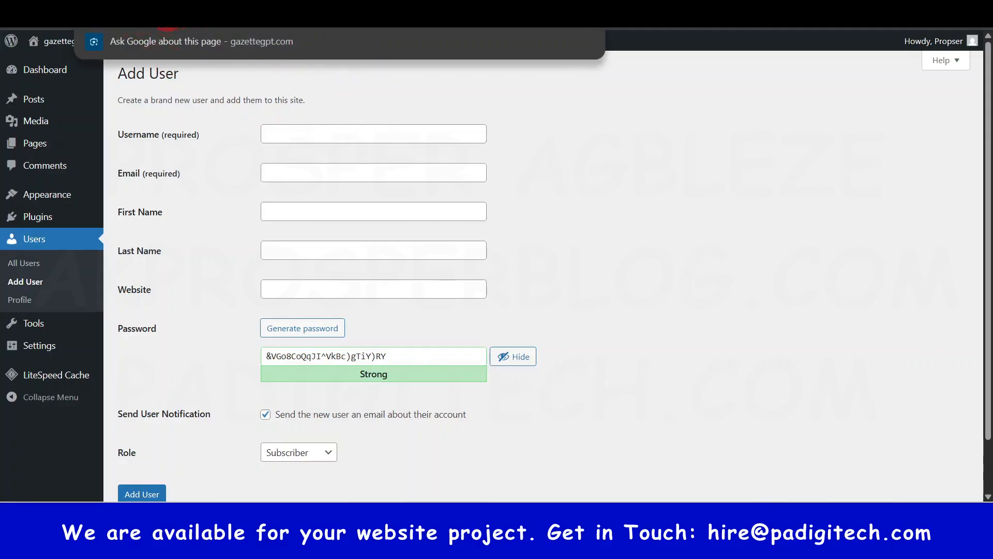
{"action": "left_click", "coordinate": [632, 243]}
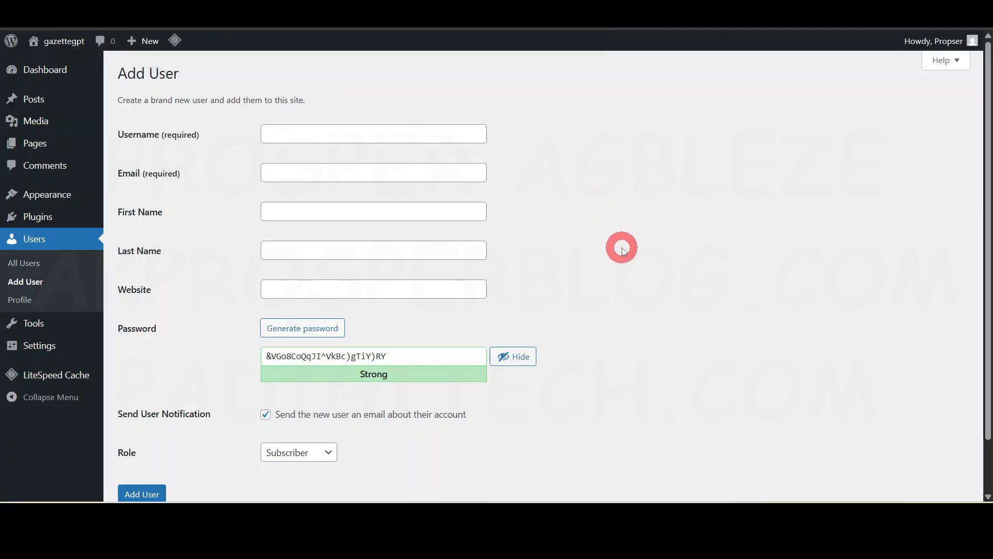
{"action": "scroll", "coordinate": [620, 246], "scroll_direction": "down", "scroll_amount": 1}
{"action": "scroll", "coordinate": [619, 246], "scroll_direction": "up", "scroll_amount": 1}
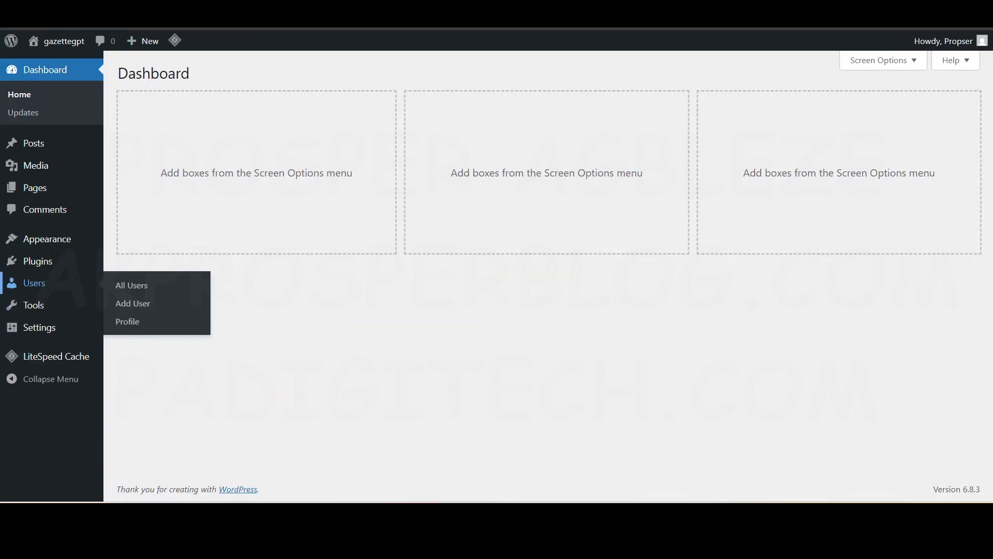
- Return to the dashboard tab and look over the options of the Tools section
{"action": "left_click", "coordinate": [265, 194]}
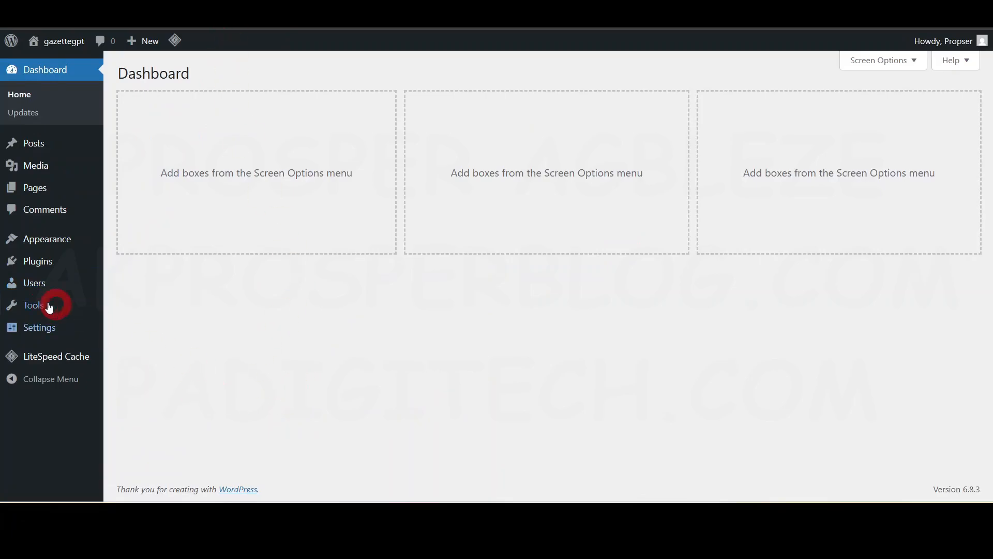
{"action": "mouse_move", "coordinate": [39, 305]}
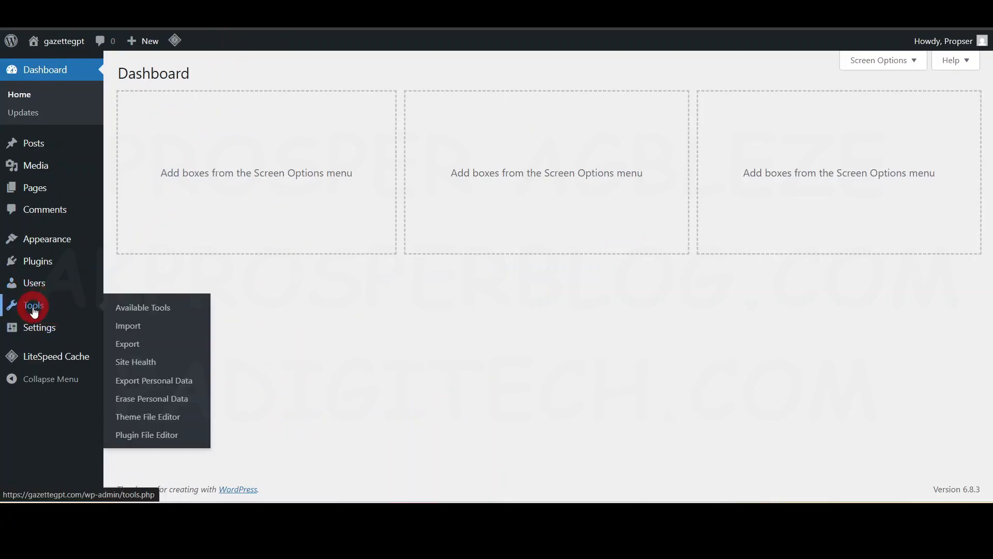
{"action": "left_click", "coordinate": [141, 372]}
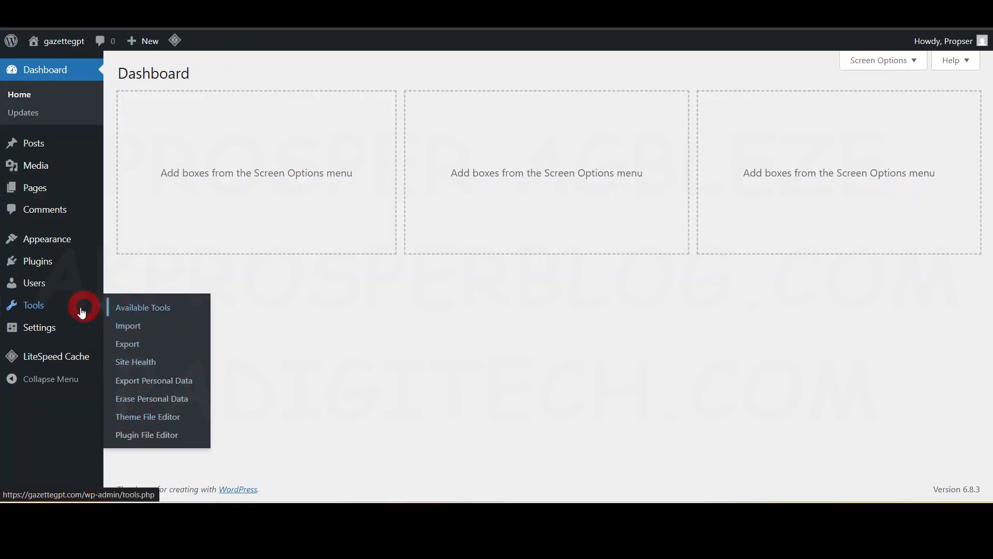
- Open the site's General Settings in a new browser tab
{"action": "mouse_move", "coordinate": [35, 332]}
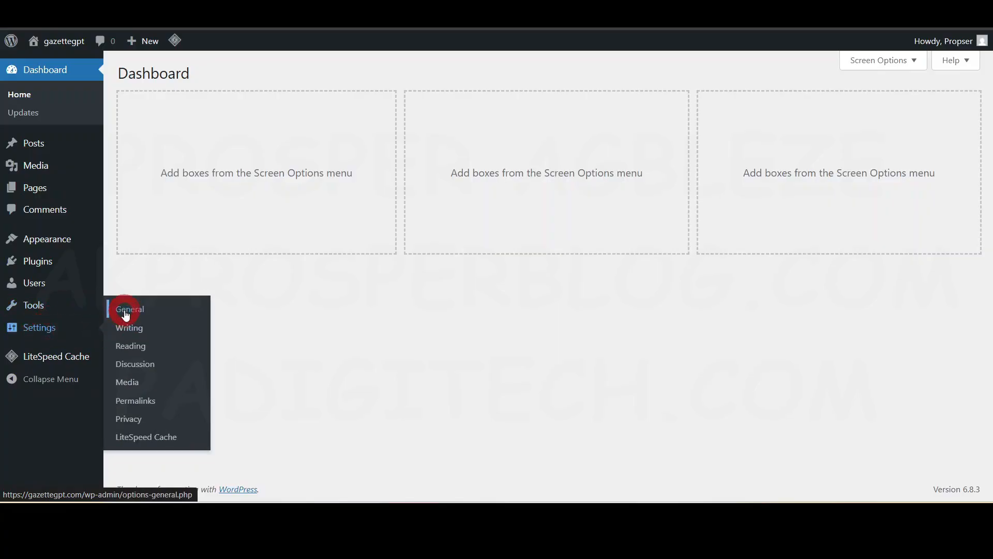
{"action": "right_click", "coordinate": [150, 325]}
{"action": "left_click", "coordinate": [188, 324]}
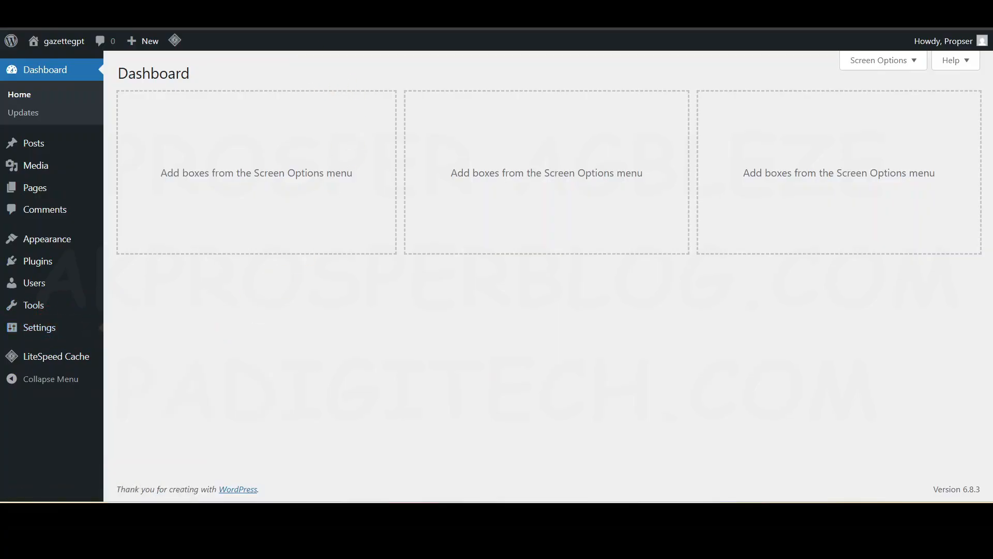
{"action": "left_click", "coordinate": [294, 13]}
{"action": "left_click", "coordinate": [555, 97]}
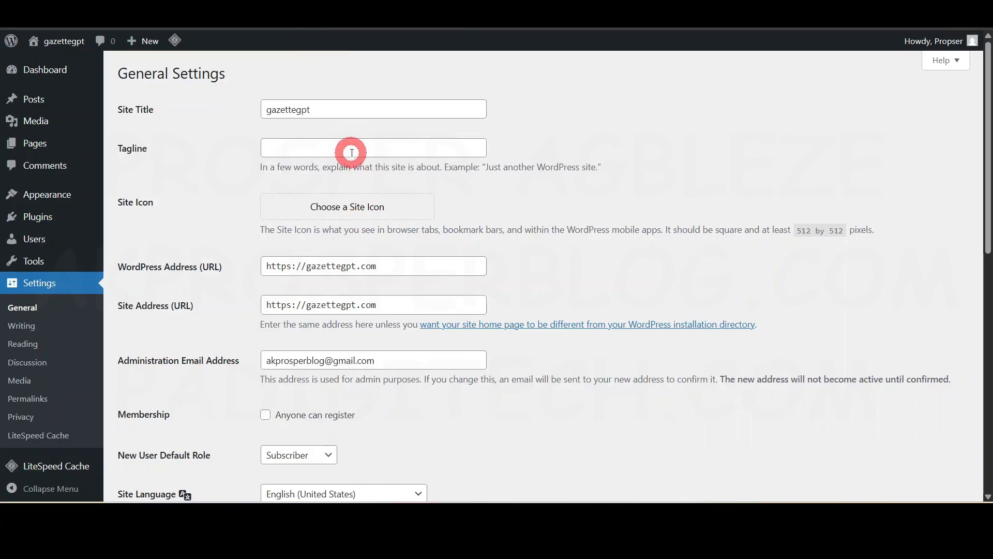
- Replace the site title with "PA Digitech Website Design" and check the site name in the admin bar
{"action": "double_click", "coordinate": [362, 108]}
{"action": "left_click", "coordinate": [370, 112]}
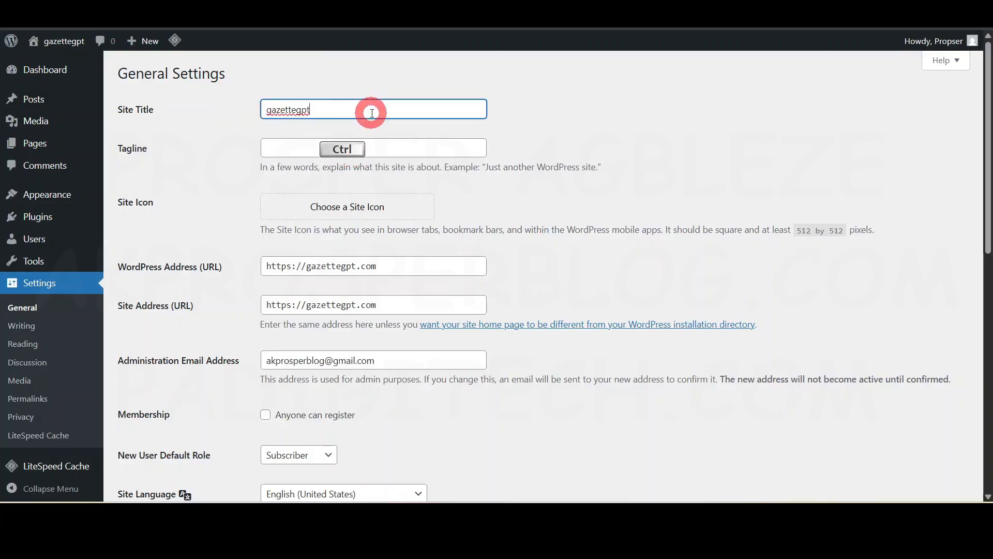
{"action": "key", "text": "ctrl+a"}
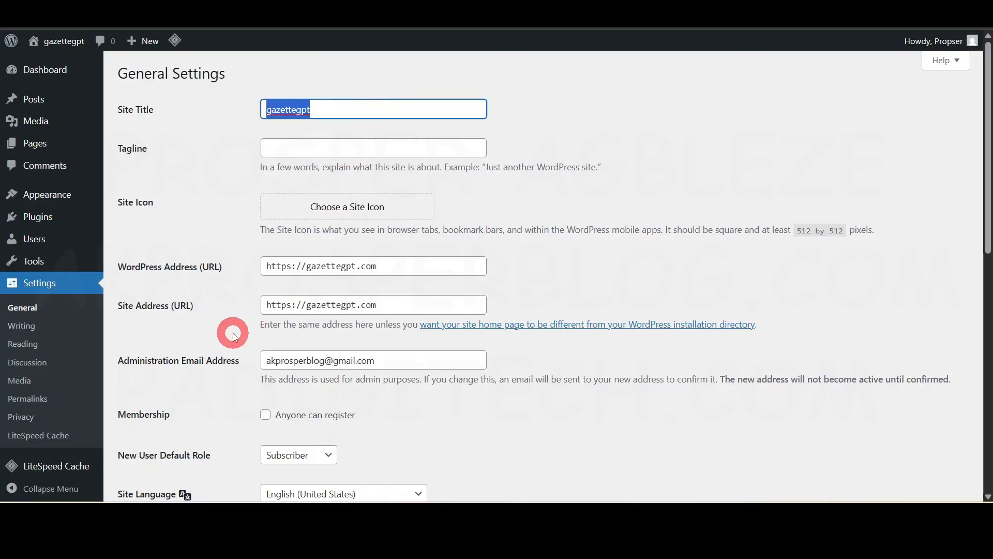
{"action": "type", "text": "PA Dig"}
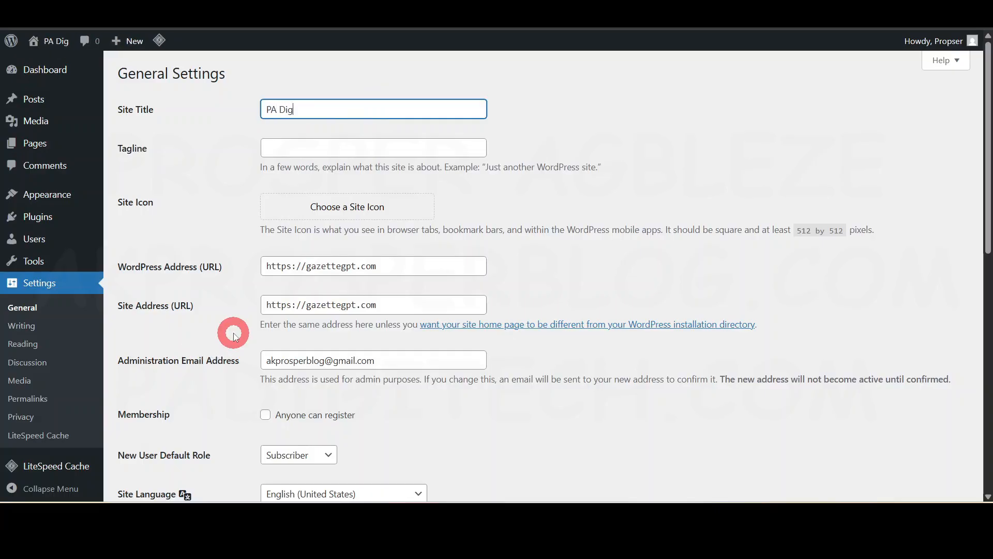
{"action": "type", "text": "itech"}
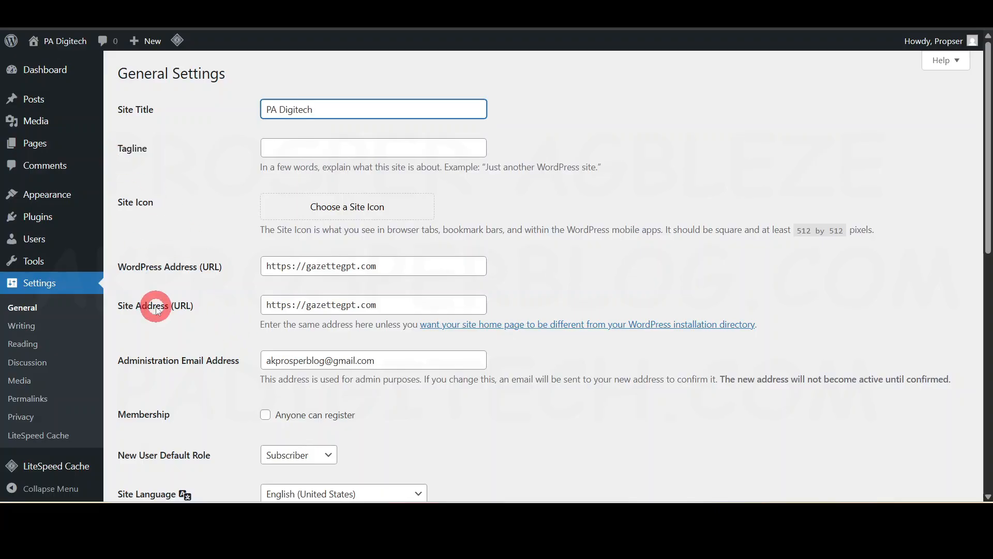
{"action": "type", "text": "W"}
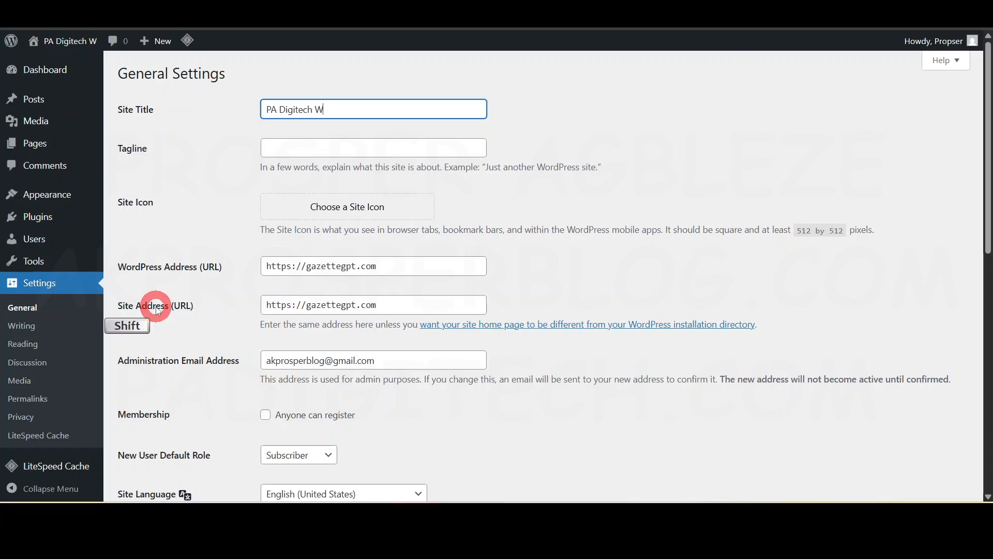
{"action": "type", "text": "ebsite"}
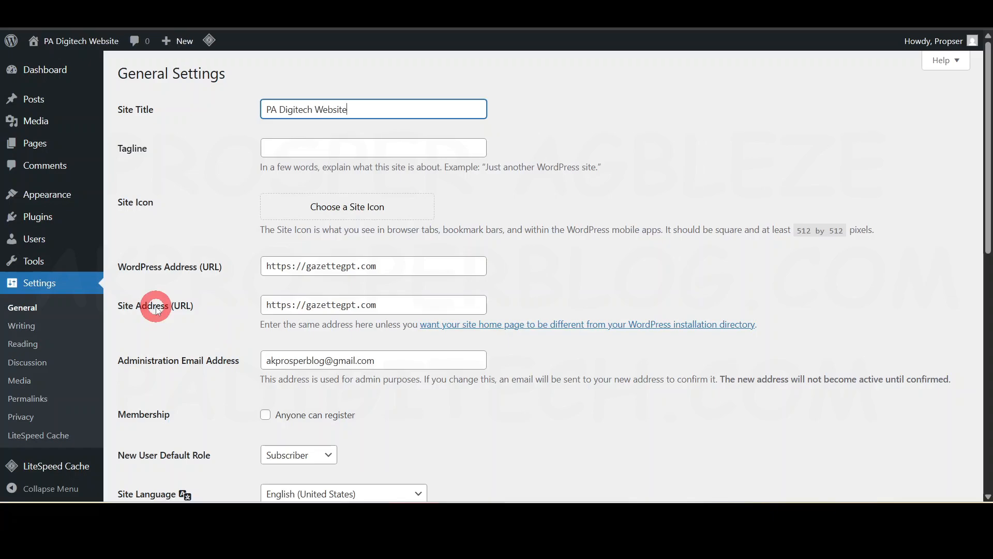
{"action": "type", "text": " Design"}
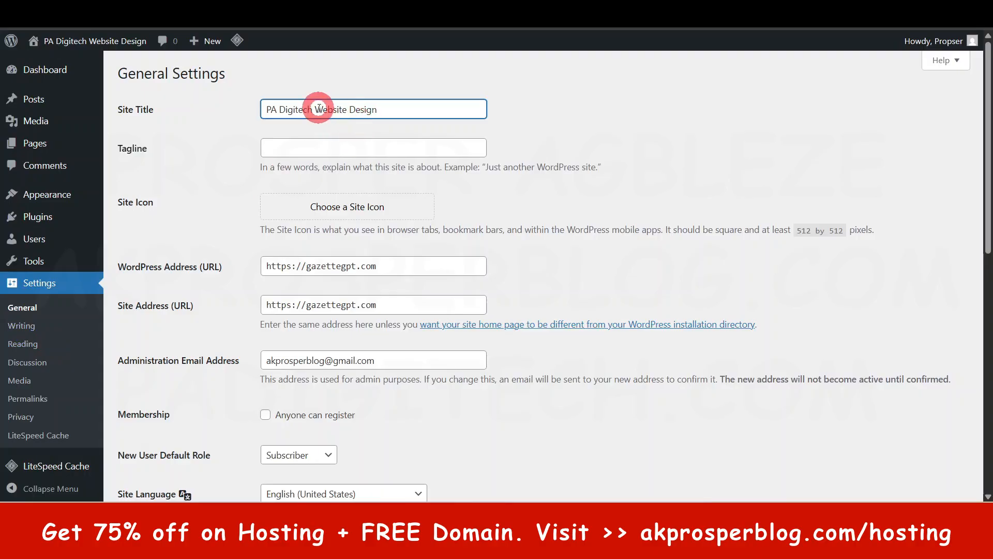
{"action": "mouse_move", "coordinate": [86, 45]}
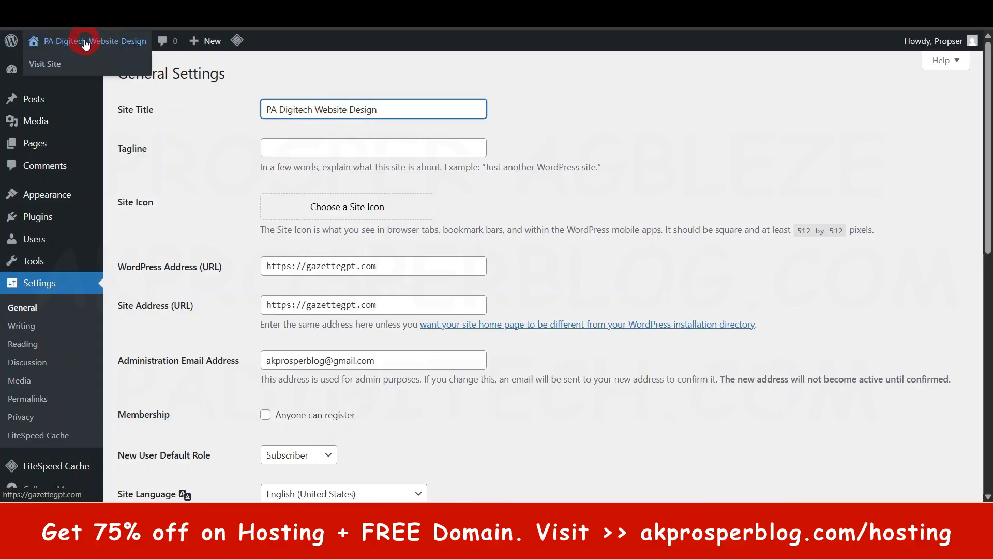
- Set the site's tagline to "Professional Website Design Service in Lagos"
{"action": "left_click", "coordinate": [357, 149]}
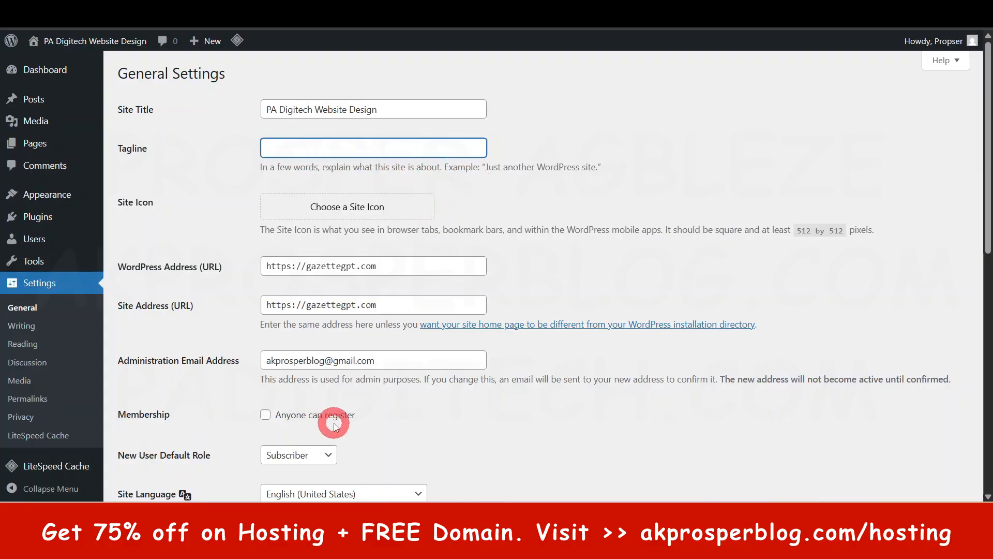
{"action": "type", "text": "rofessional Website Design S"}
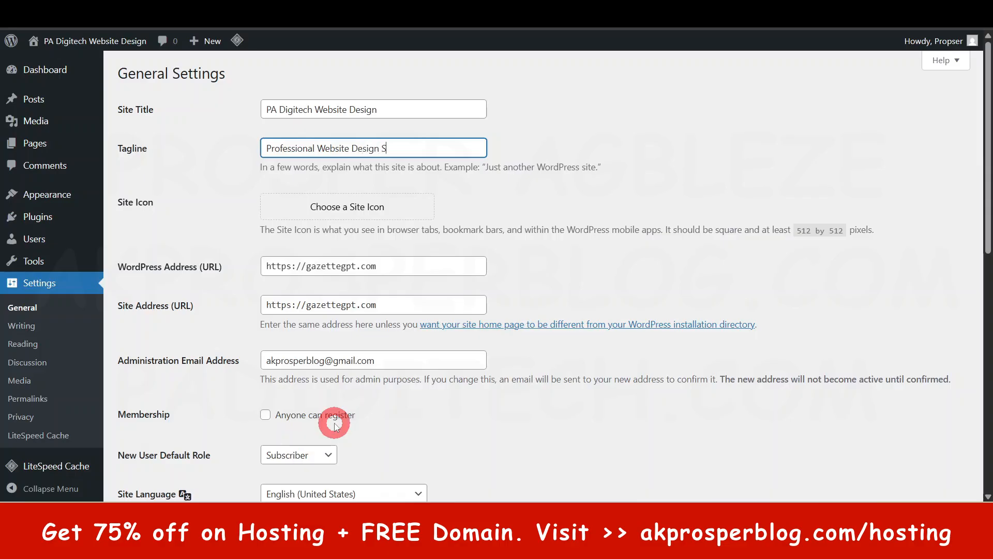
{"action": "type", "text": "ervice in Lagos"}
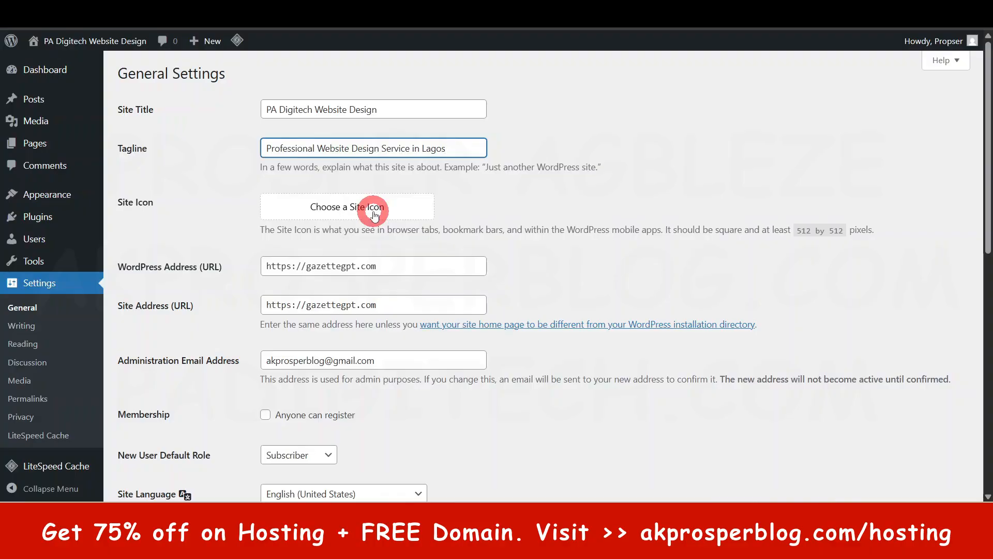
- Review the remaining general settings, including membership, default role, language, timezone and date formats, and save the changes
{"action": "scroll", "coordinate": [328, 279], "scroll_direction": "down", "scroll_amount": 3}
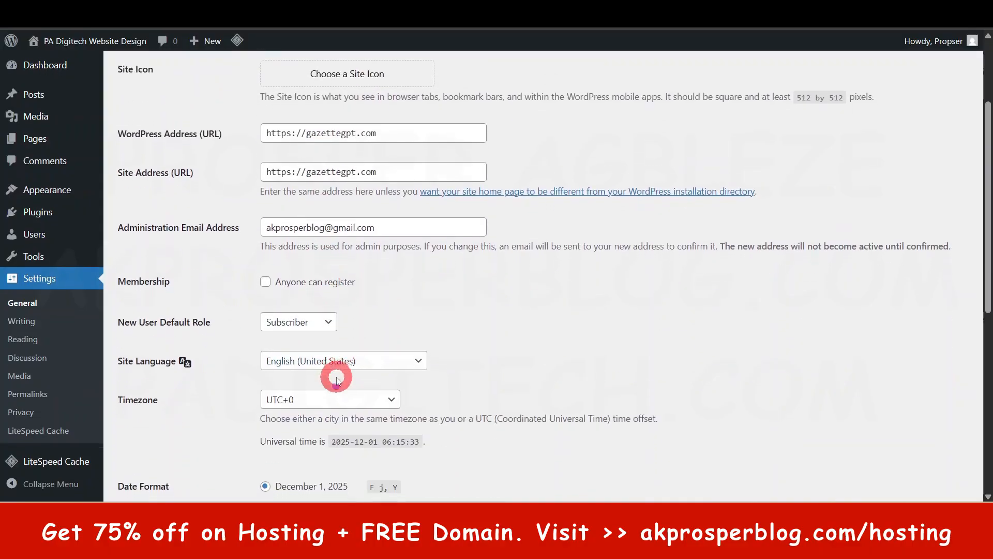
{"action": "scroll", "coordinate": [337, 380], "scroll_direction": "down", "scroll_amount": 3}
{"action": "scroll", "coordinate": [207, 393], "scroll_direction": "down", "scroll_amount": 3}
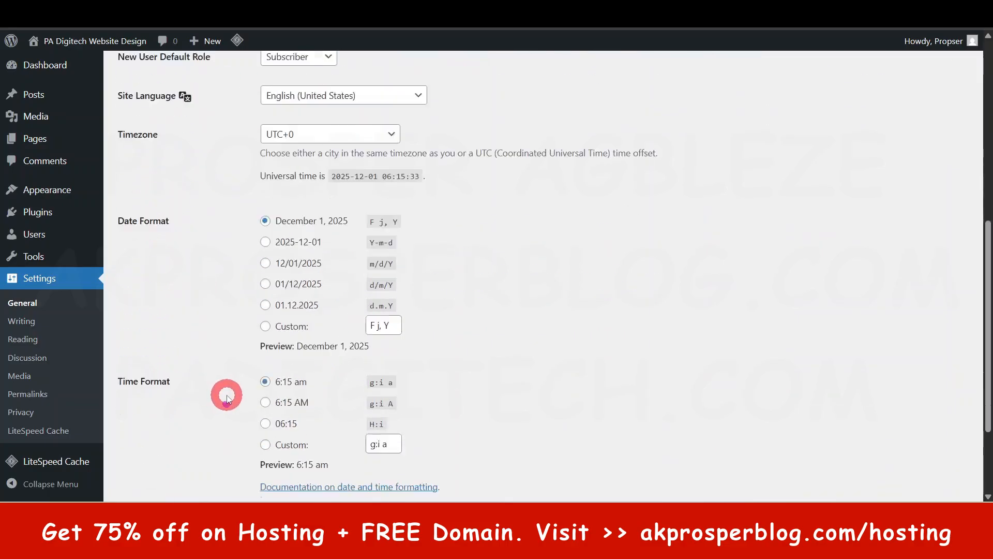
{"action": "scroll", "coordinate": [212, 331], "scroll_direction": "down", "scroll_amount": 3}
{"action": "scroll", "coordinate": [197, 288], "scroll_direction": "up", "scroll_amount": 10}
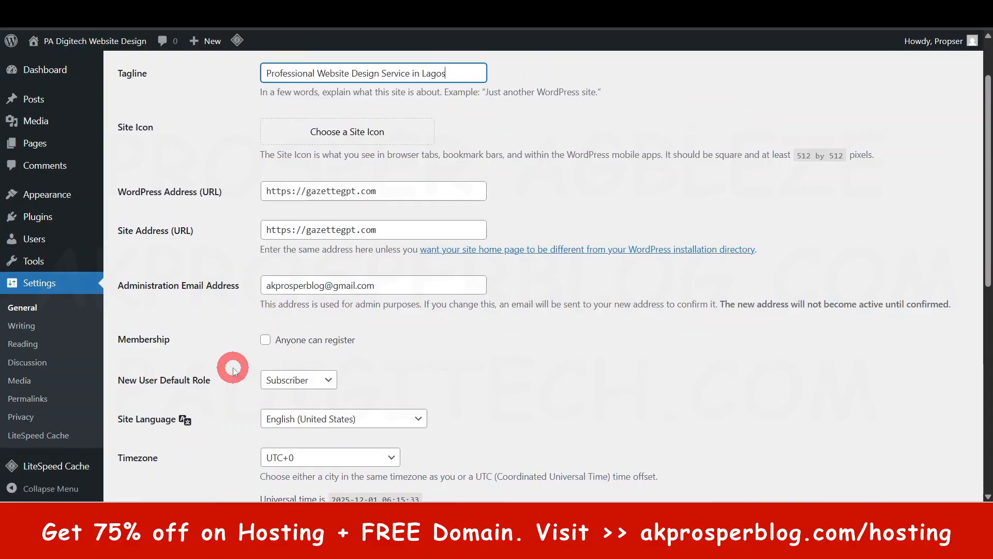
{"action": "scroll", "coordinate": [233, 368], "scroll_direction": "down", "scroll_amount": 3}
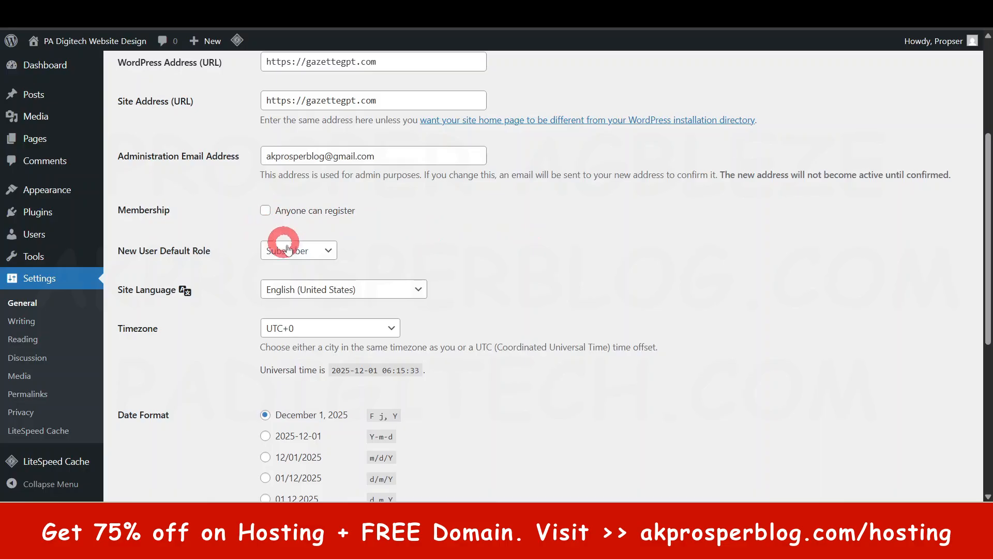
{"action": "scroll", "coordinate": [413, 395], "scroll_direction": "down", "scroll_amount": 7}
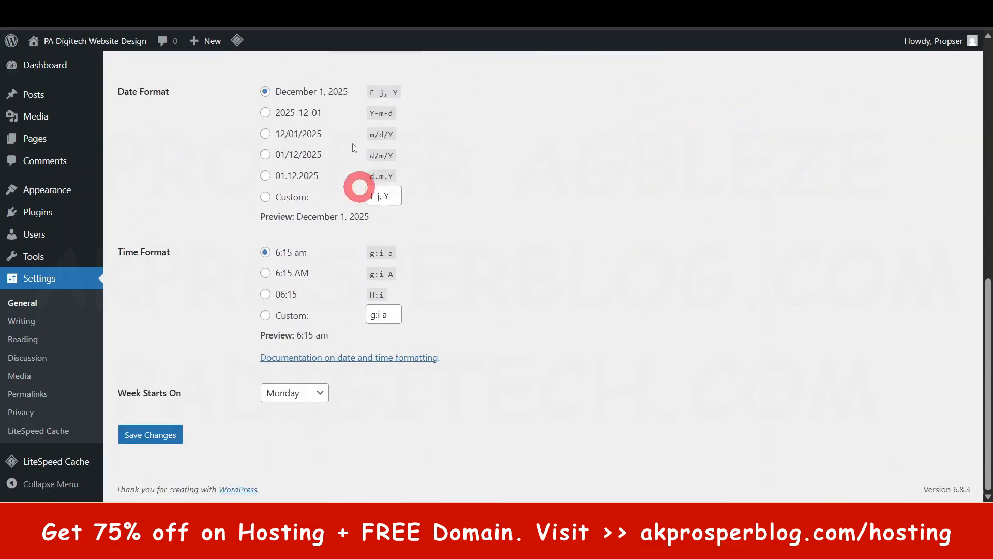
{"action": "left_click", "coordinate": [163, 434]}
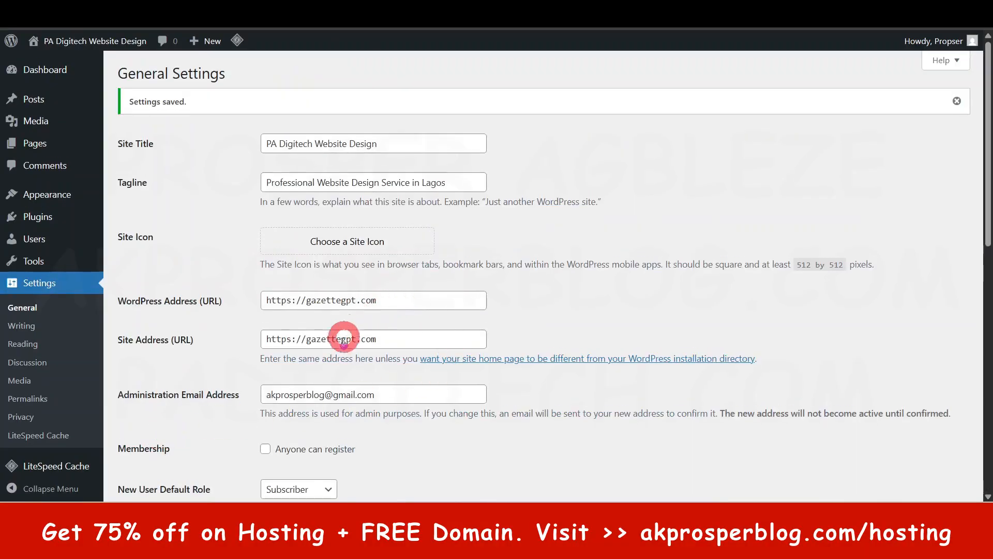
- Look over the saved general settings and open the LiteSpeed Cache dashboard
{"action": "scroll", "coordinate": [343, 337], "scroll_direction": "down", "scroll_amount": 10}
{"action": "scroll", "coordinate": [102, 383], "scroll_direction": "down", "scroll_amount": 2}
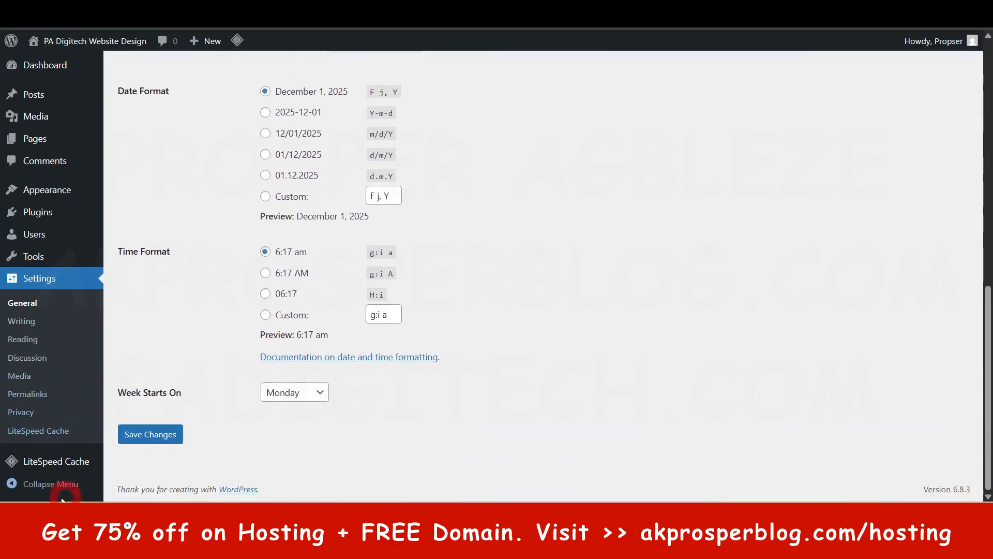
{"action": "left_click", "coordinate": [45, 465]}
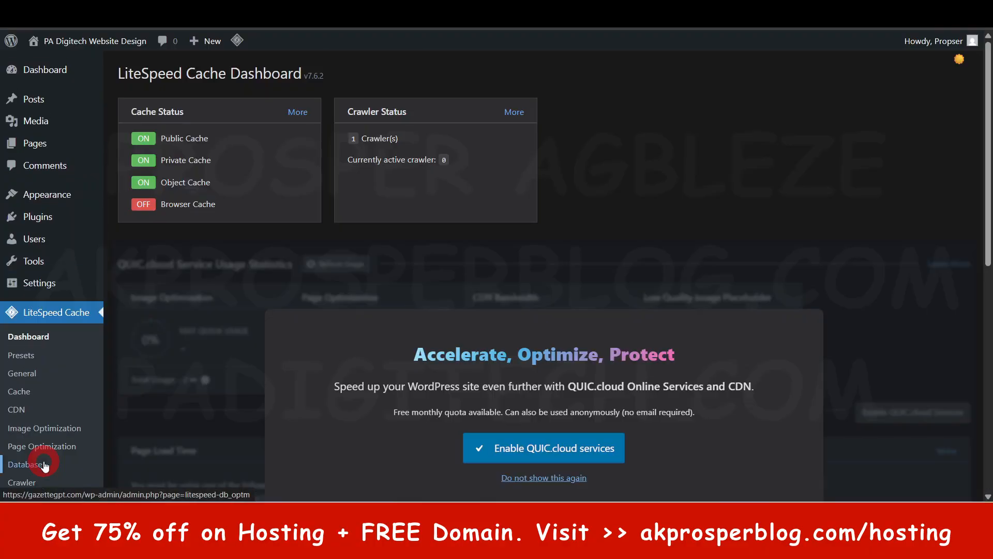
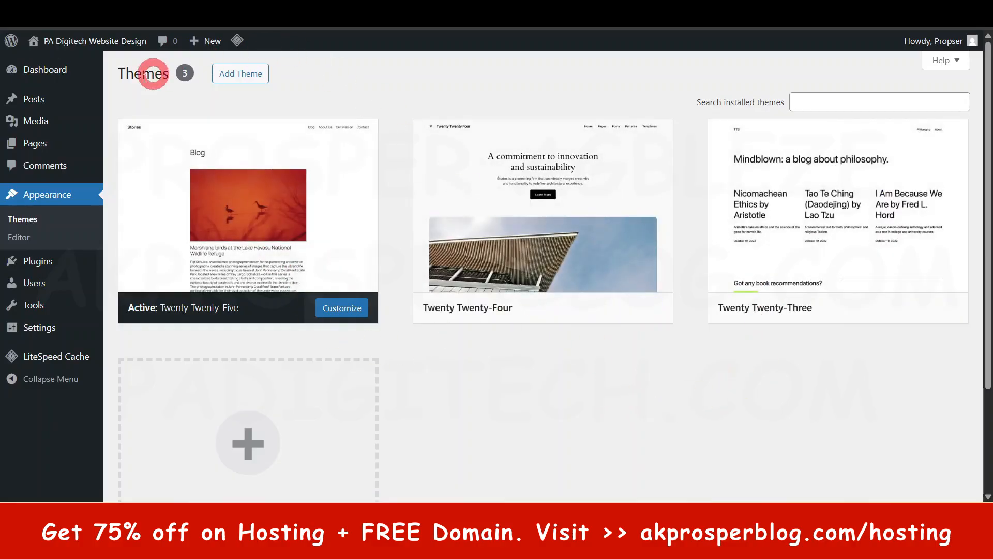
- Open the live site in a separate browser tab and compare its front page with the active Twenty Twenty-Five theme
{"action": "right_click", "coordinate": [82, 41]}
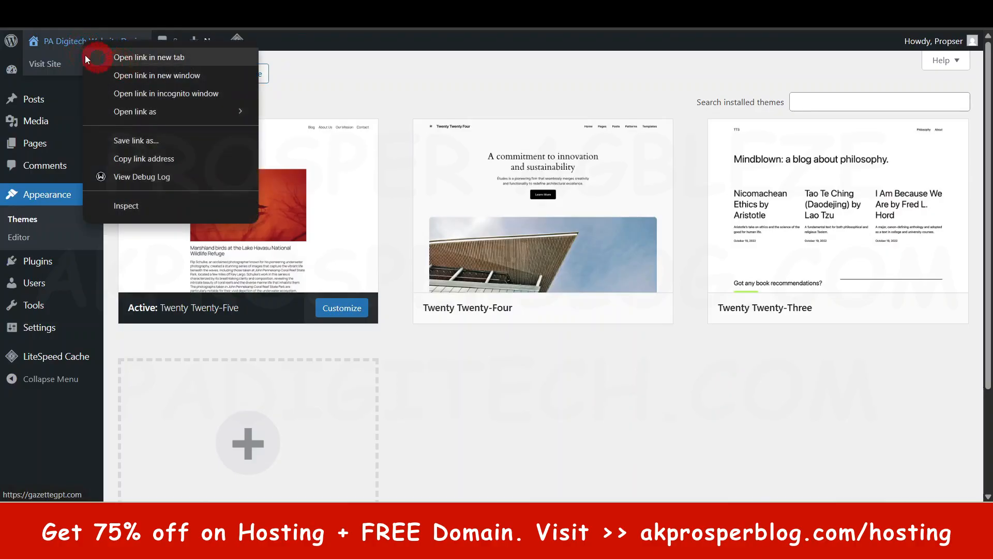
{"action": "left_click", "coordinate": [549, 444]}
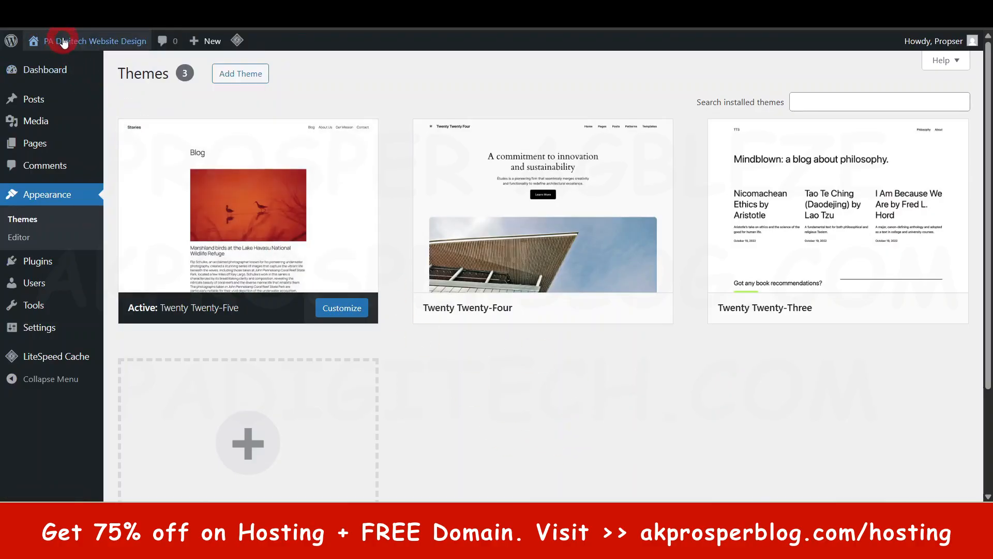
{"action": "mouse_move", "coordinate": [72, 49]}
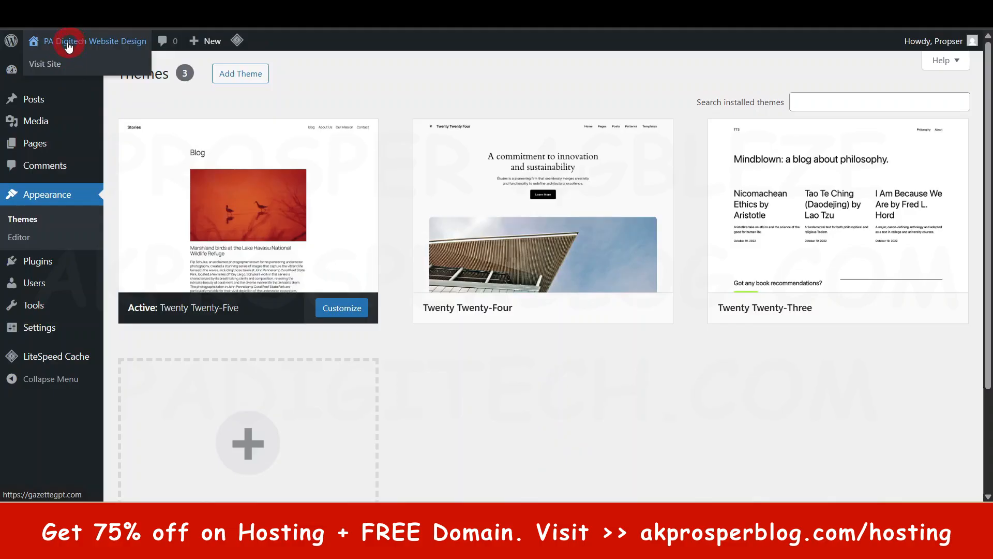
{"action": "right_click", "coordinate": [48, 65]}
{"action": "left_click", "coordinate": [89, 78]}
{"action": "left_click", "coordinate": [437, 15]}
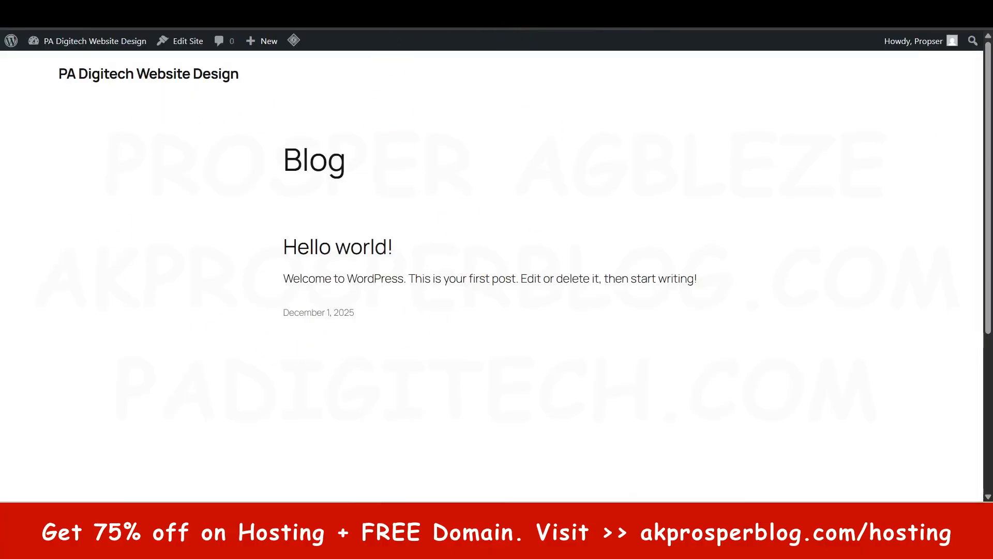
{"action": "left_click", "coordinate": [294, 16]}
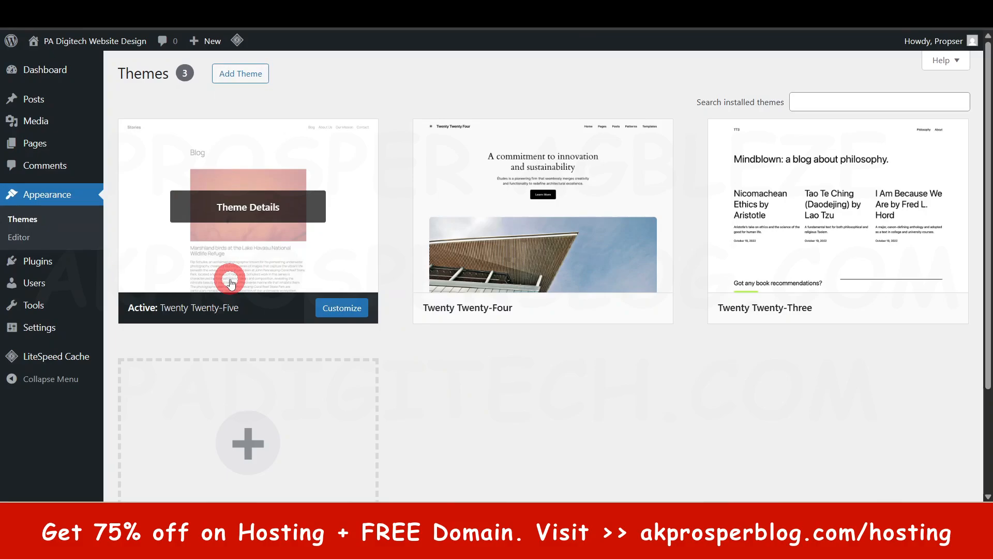
{"action": "left_click", "coordinate": [437, 16]}
{"action": "left_click", "coordinate": [295, 15]}
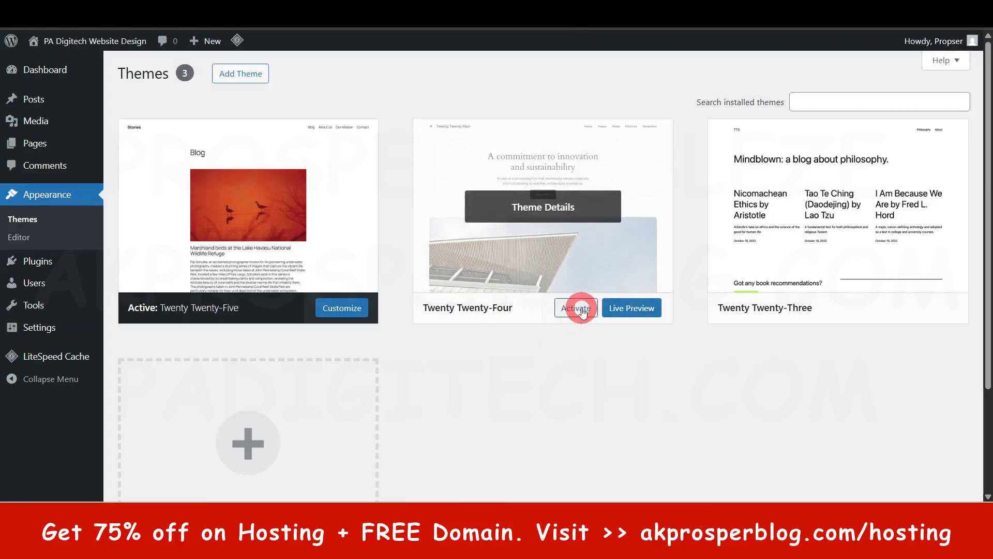
- Activate the Twenty Twenty-Four theme and reload the live site to look through its new design
{"action": "left_click", "coordinate": [581, 309]}
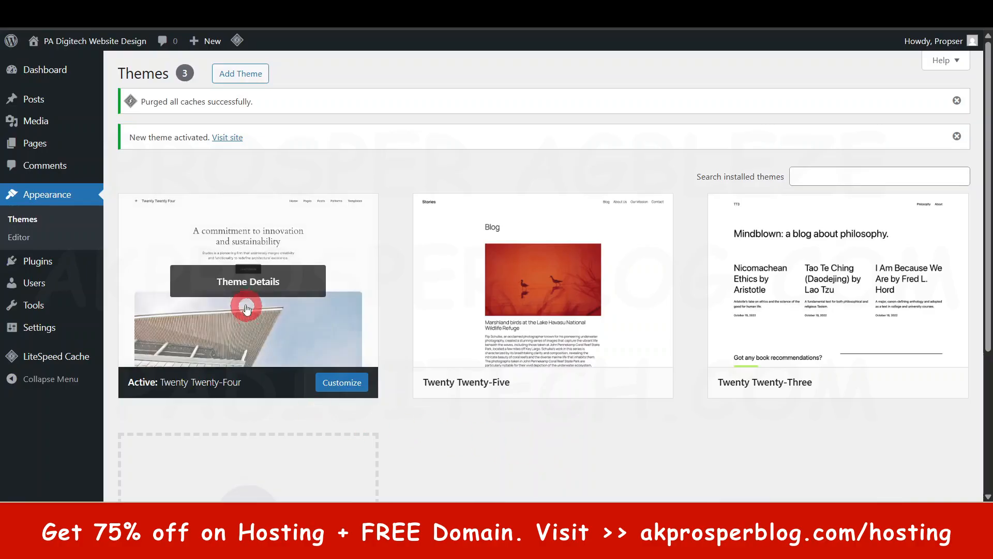
{"action": "scroll", "coordinate": [517, 409], "scroll_direction": "down", "scroll_amount": 1}
{"action": "mouse_move", "coordinate": [172, 255]}
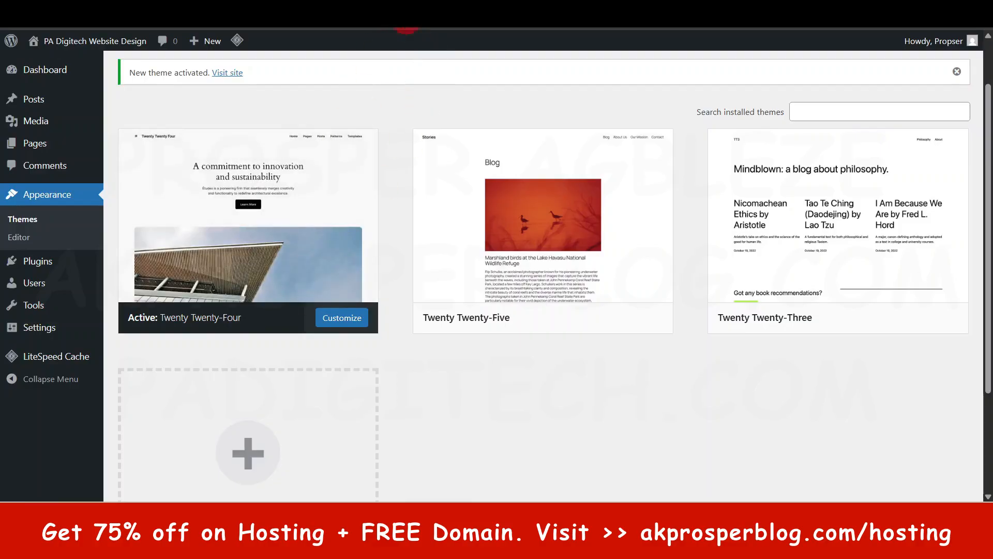
{"action": "left_click", "coordinate": [408, 9]}
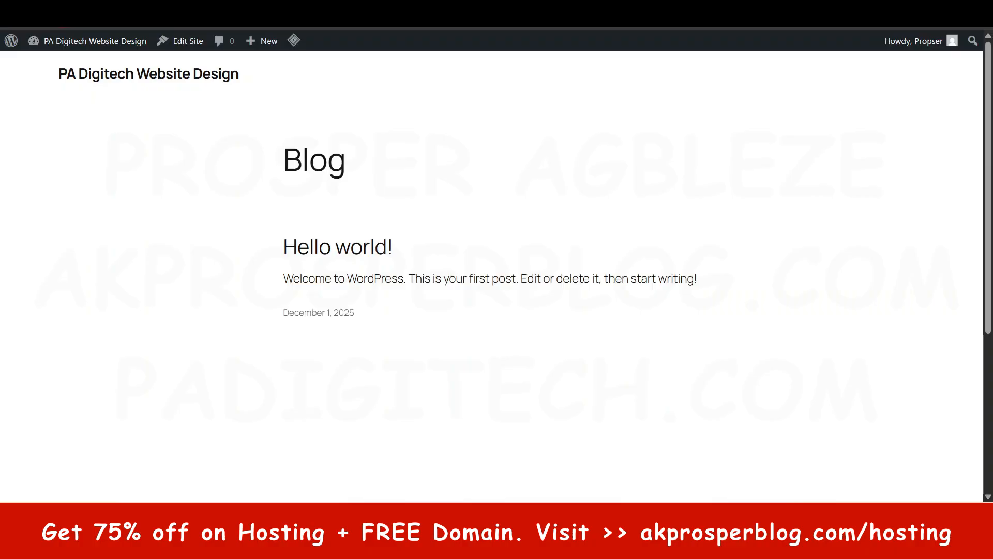
{"action": "left_click", "coordinate": [59, 14]}
{"action": "scroll", "coordinate": [542, 279], "scroll_direction": "down", "scroll_amount": 7}
{"action": "scroll", "coordinate": [539, 281], "scroll_direction": "down", "scroll_amount": 6}
{"action": "scroll", "coordinate": [539, 281], "scroll_direction": "up", "scroll_amount": 7}
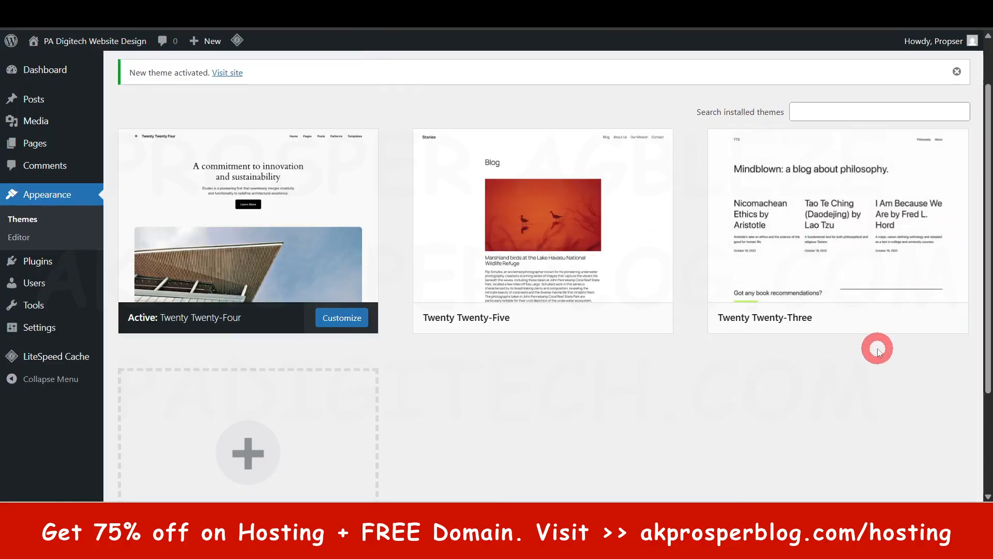
- Activate the Twenty Twenty-Three theme, check its design on the live site and return to the installed themes
{"action": "mouse_move", "coordinate": [870, 317]}
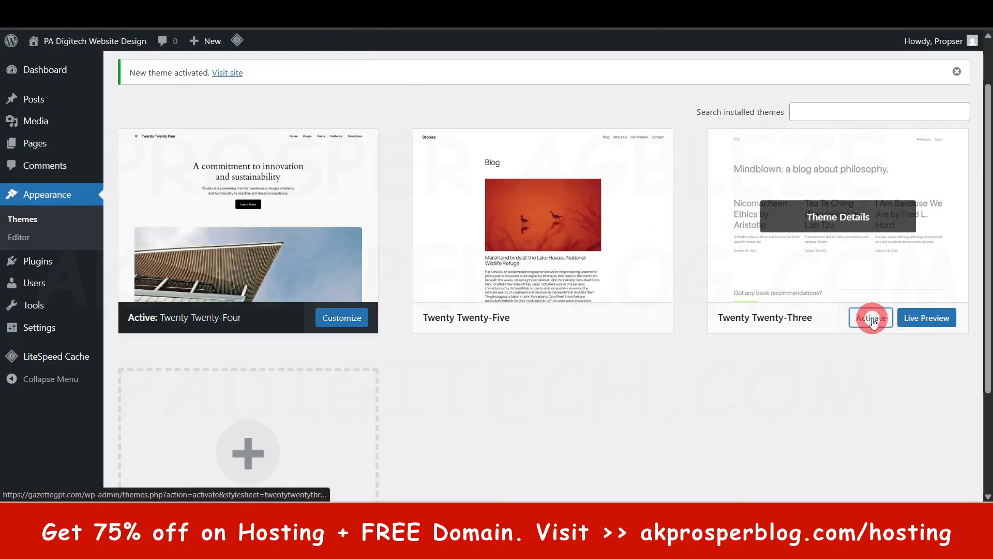
{"action": "left_click", "coordinate": [871, 319]}
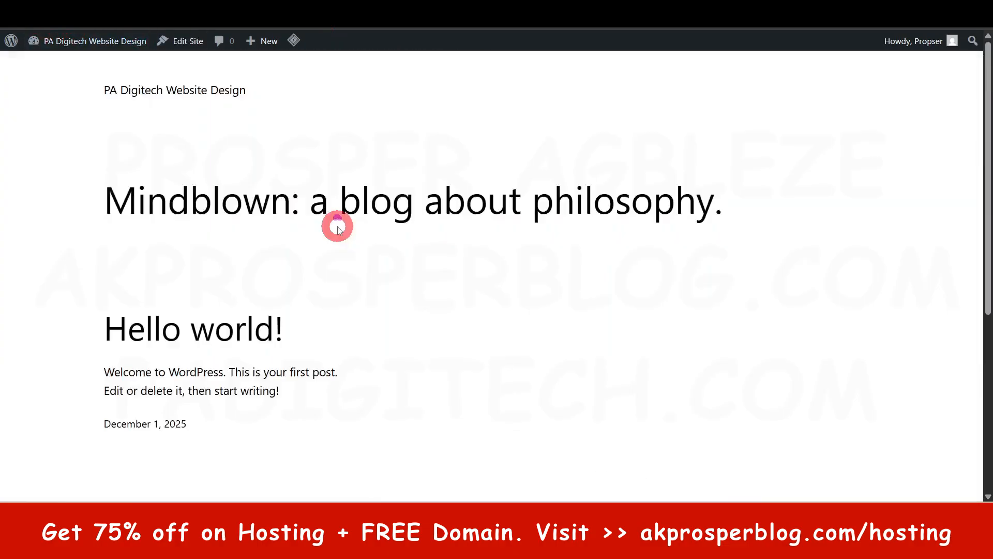
{"action": "scroll", "coordinate": [336, 226], "scroll_direction": "down", "scroll_amount": 5}
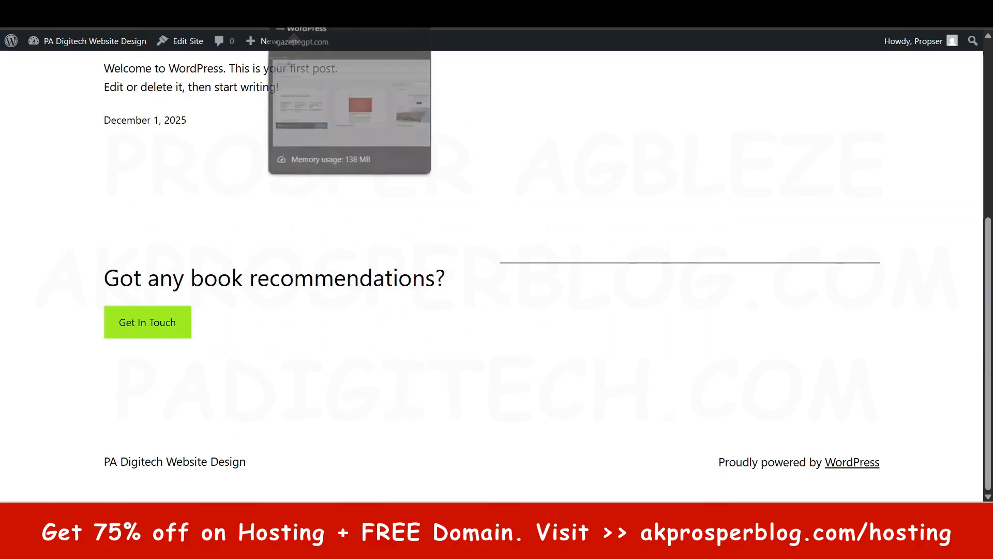
{"action": "left_click", "coordinate": [316, 8]}
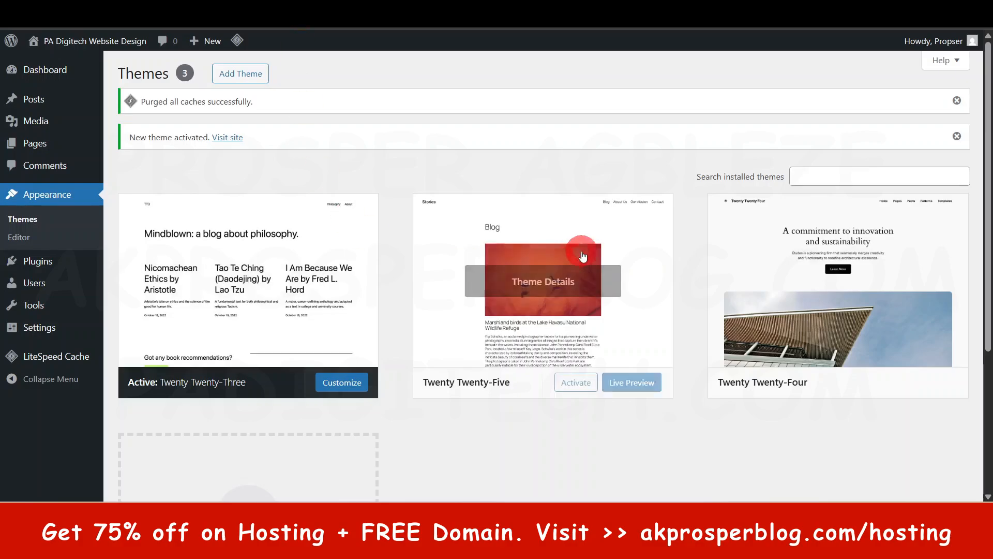
{"action": "mouse_move", "coordinate": [666, 321]}
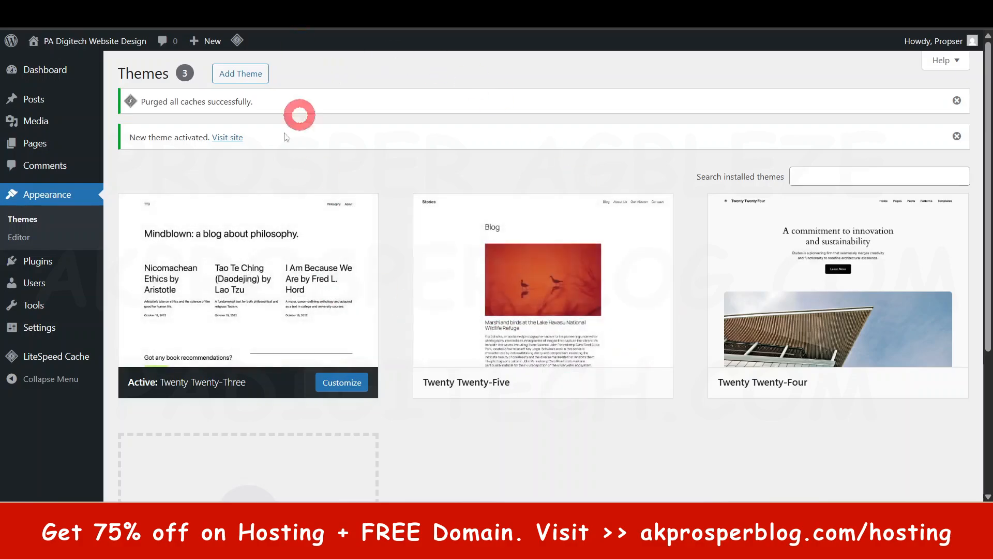
- Open the catalogue for adding themes and browse the popular ones, including Astra, Kadence, Blocksy, GeneratePress and Neve
{"action": "left_click", "coordinate": [240, 74]}
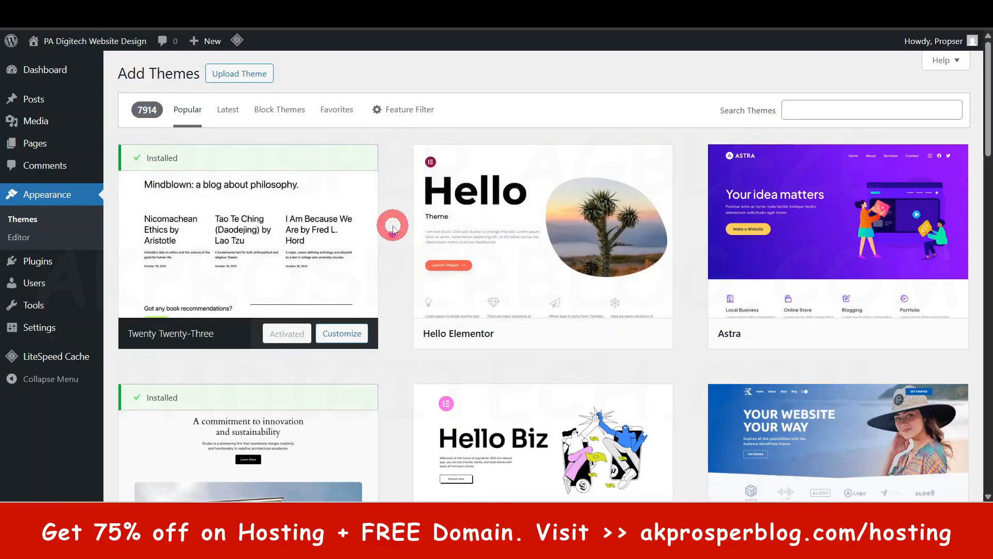
{"action": "scroll", "coordinate": [392, 222], "scroll_direction": "down", "scroll_amount": 20}
{"action": "scroll", "coordinate": [394, 230], "scroll_direction": "down", "scroll_amount": 20}
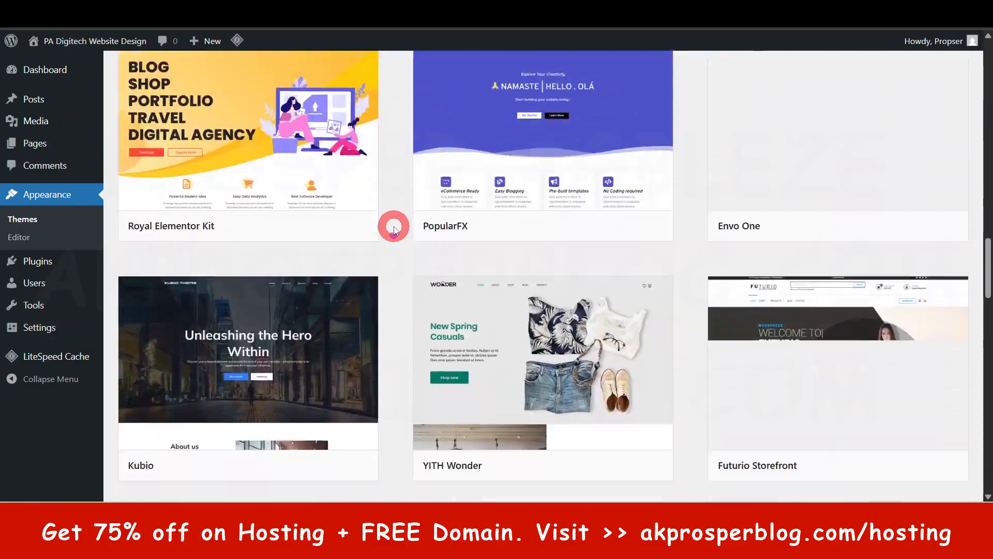
{"action": "scroll", "coordinate": [394, 230], "scroll_direction": "down", "scroll_amount": 5}
{"action": "scroll", "coordinate": [393, 230], "scroll_direction": "up", "scroll_amount": 20}
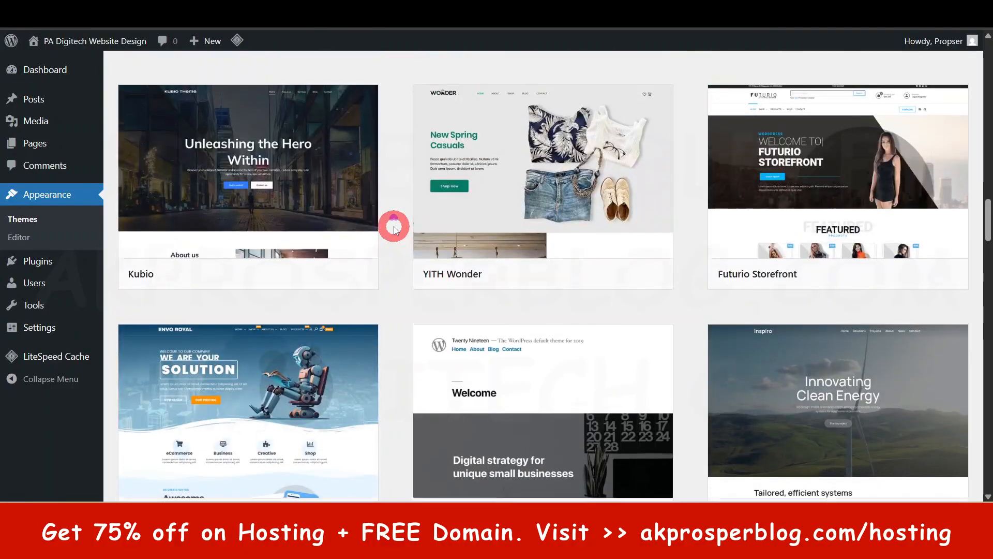
{"action": "scroll", "coordinate": [393, 227], "scroll_direction": "up", "scroll_amount": 20}
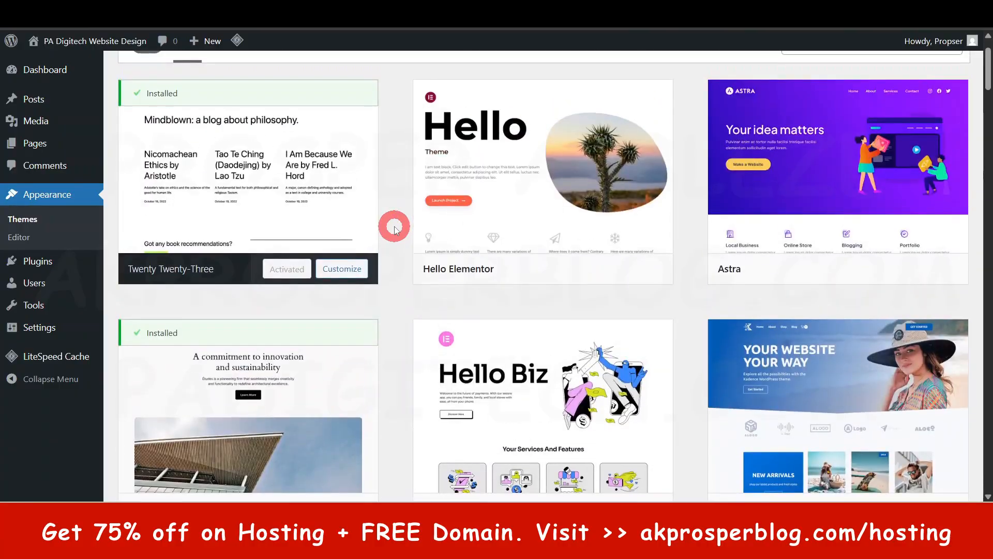
{"action": "scroll", "coordinate": [827, 243], "scroll_direction": "down", "scroll_amount": 2}
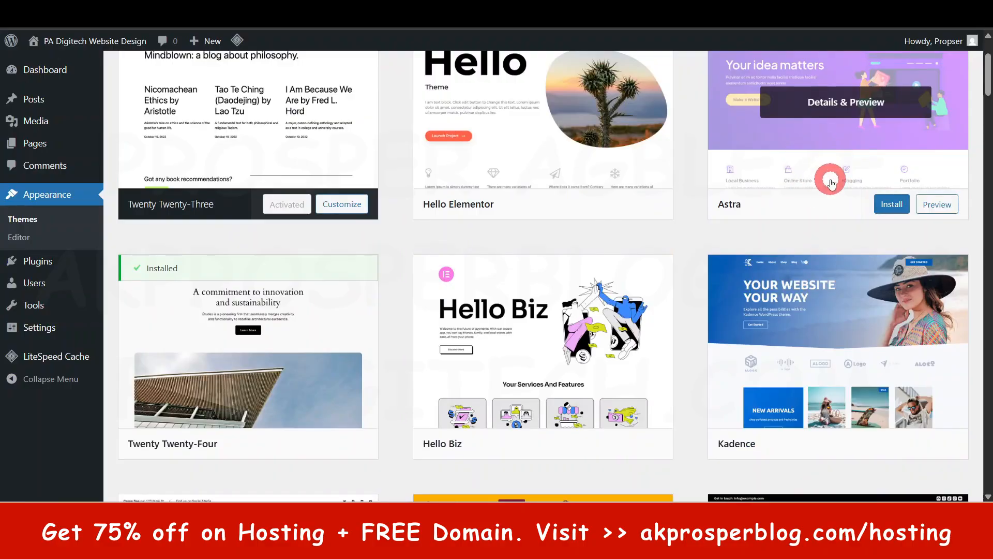
{"action": "scroll", "coordinate": [830, 184], "scroll_direction": "down", "scroll_amount": 1}
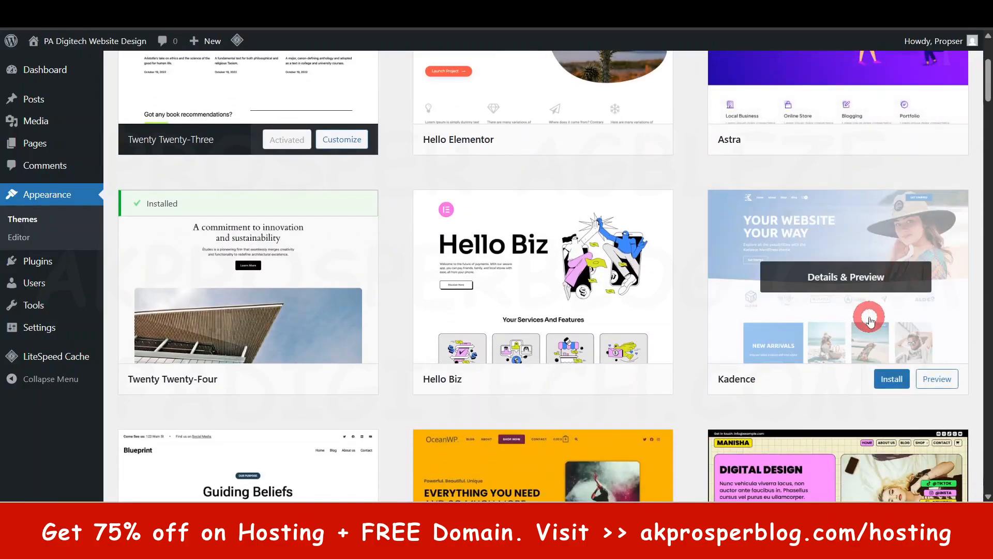
{"action": "scroll", "coordinate": [871, 320], "scroll_direction": "down", "scroll_amount": 5}
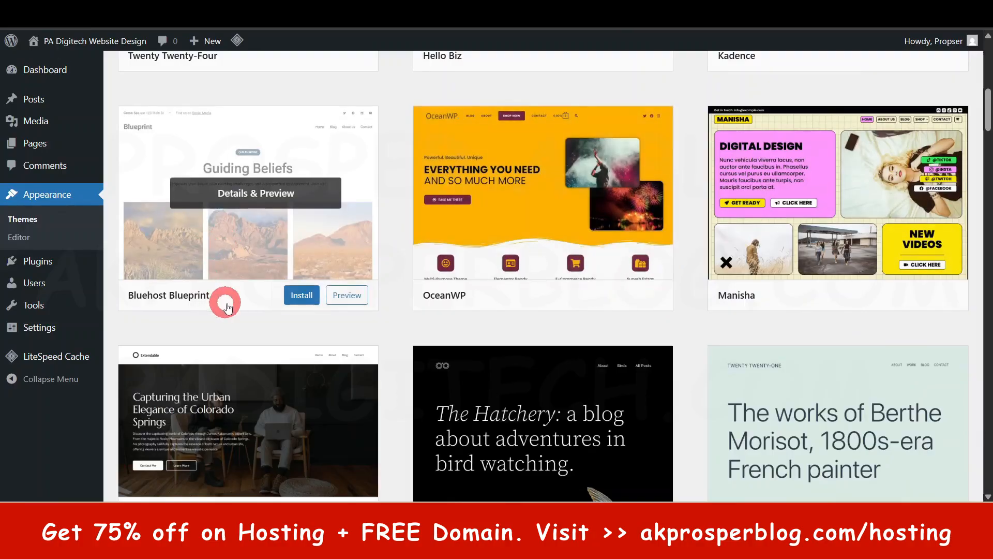
{"action": "scroll", "coordinate": [509, 262], "scroll_direction": "down", "scroll_amount": 5}
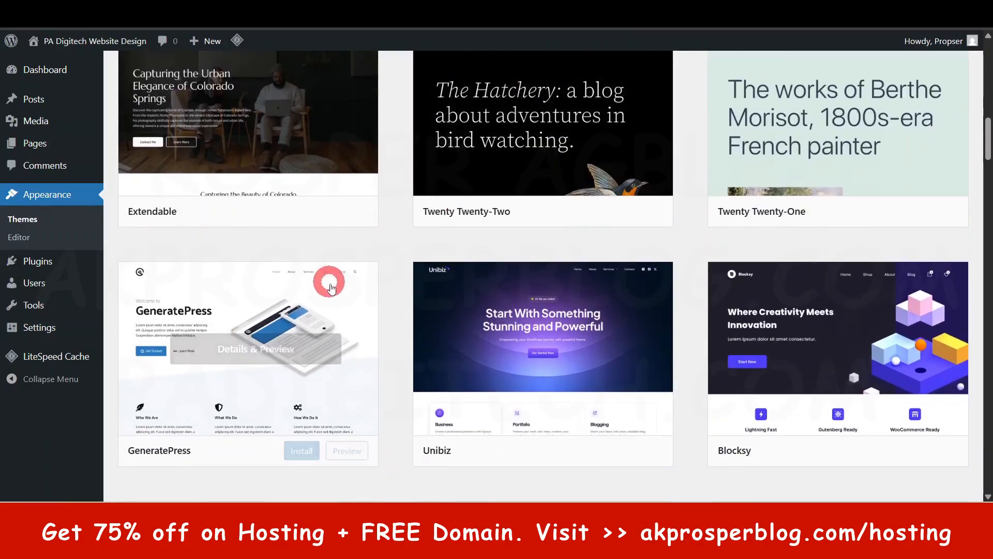
{"action": "scroll", "coordinate": [396, 321], "scroll_direction": "down", "scroll_amount": 3}
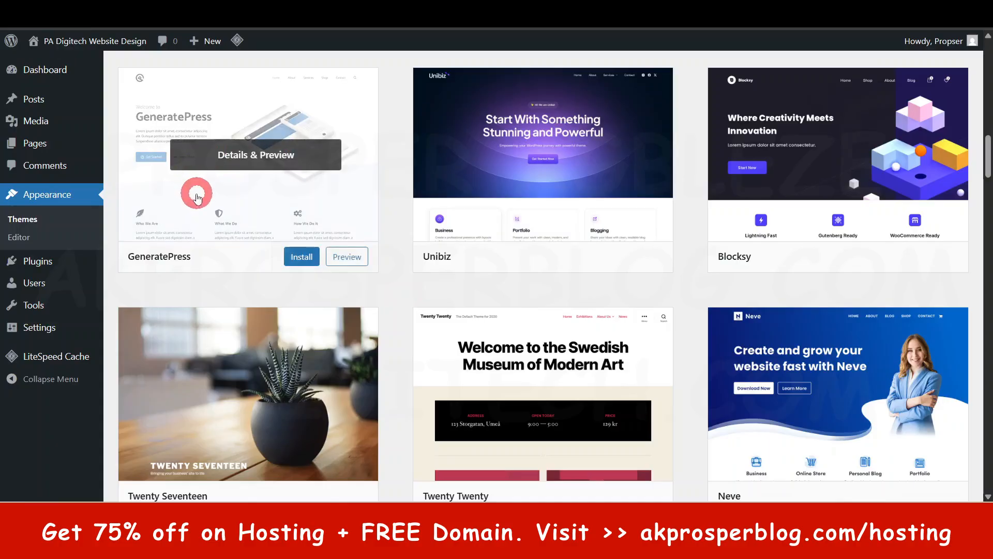
{"action": "scroll", "coordinate": [780, 240], "scroll_direction": "down", "scroll_amount": 5}
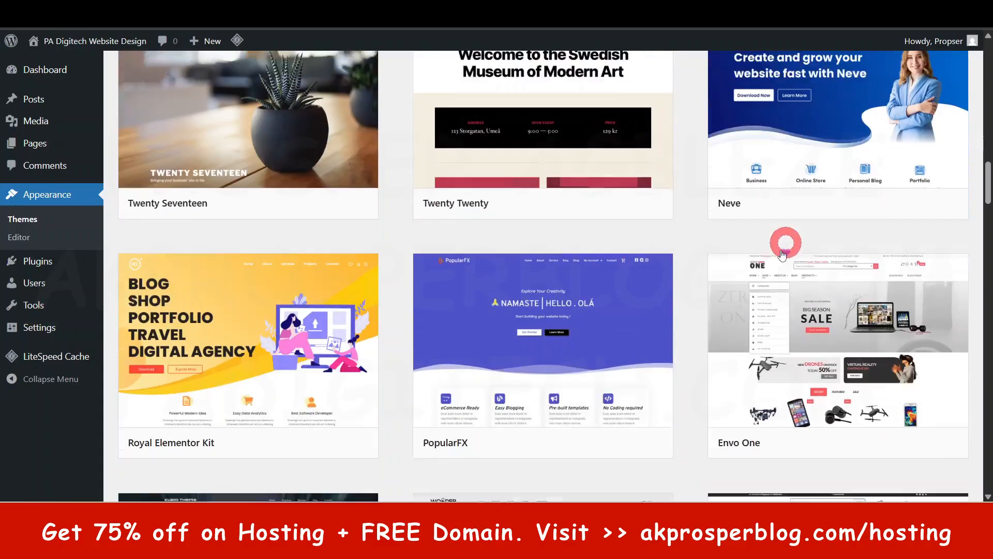
{"action": "scroll", "coordinate": [719, 324], "scroll_direction": "up", "scroll_amount": 20}
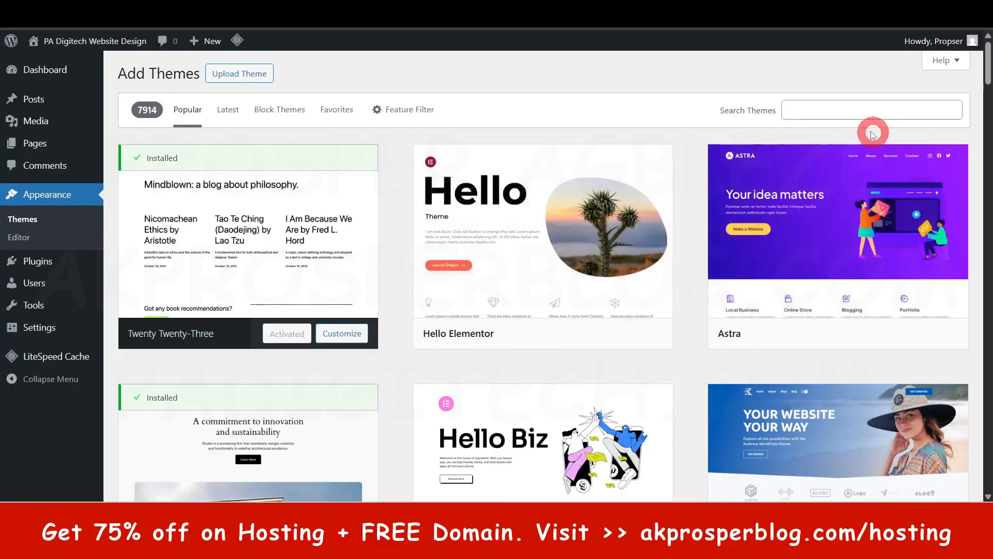
- Search the theme catalogue for "zakra", then install and activate the Zakra theme
{"action": "left_click", "coordinate": [870, 109]}
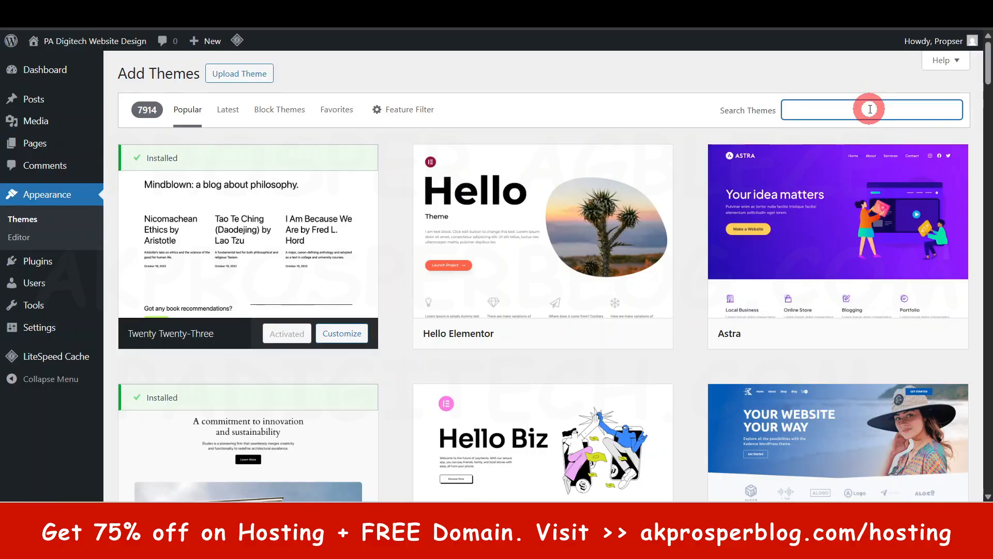
{"action": "type", "text": "za"}
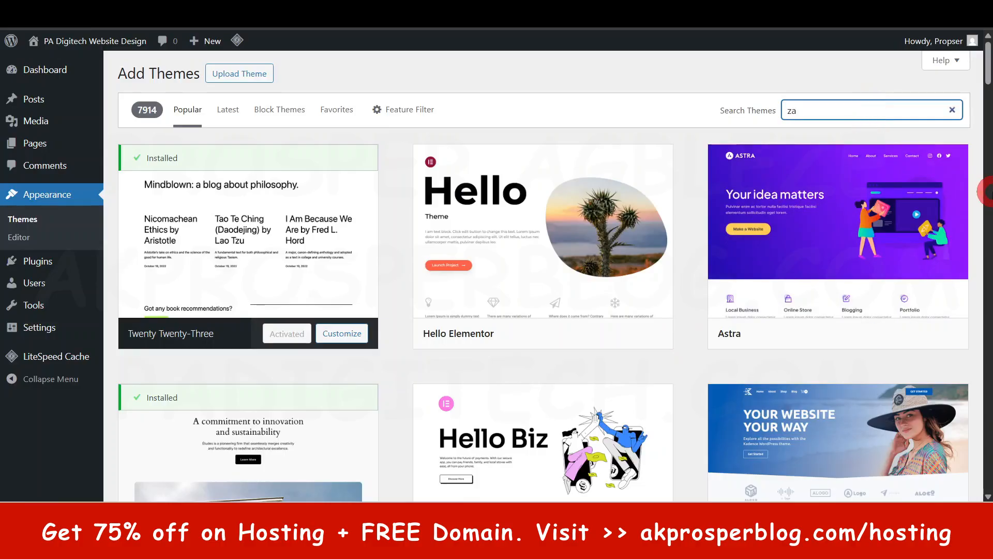
{"action": "type", "text": "kra"}
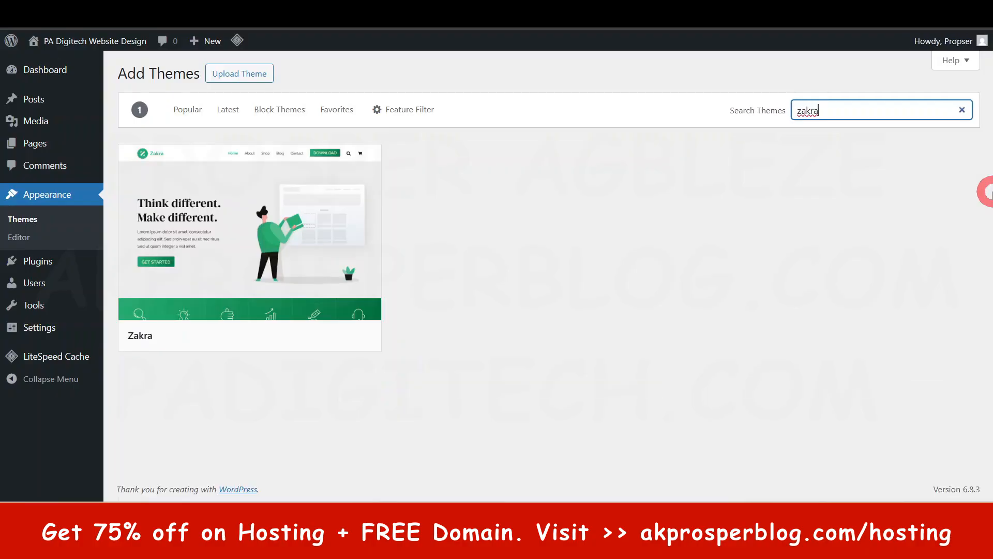
{"action": "mouse_move", "coordinate": [218, 243]}
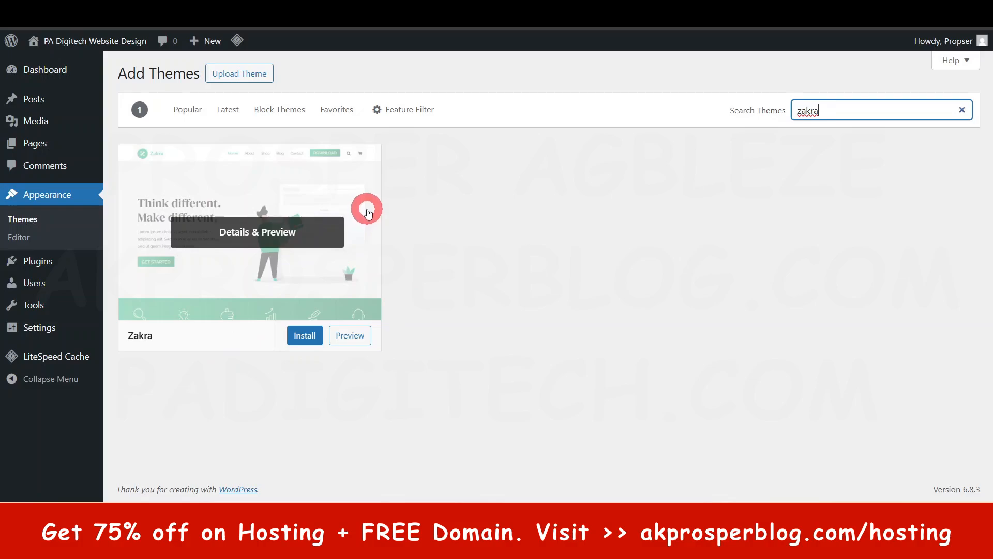
{"action": "left_click", "coordinate": [310, 336]}
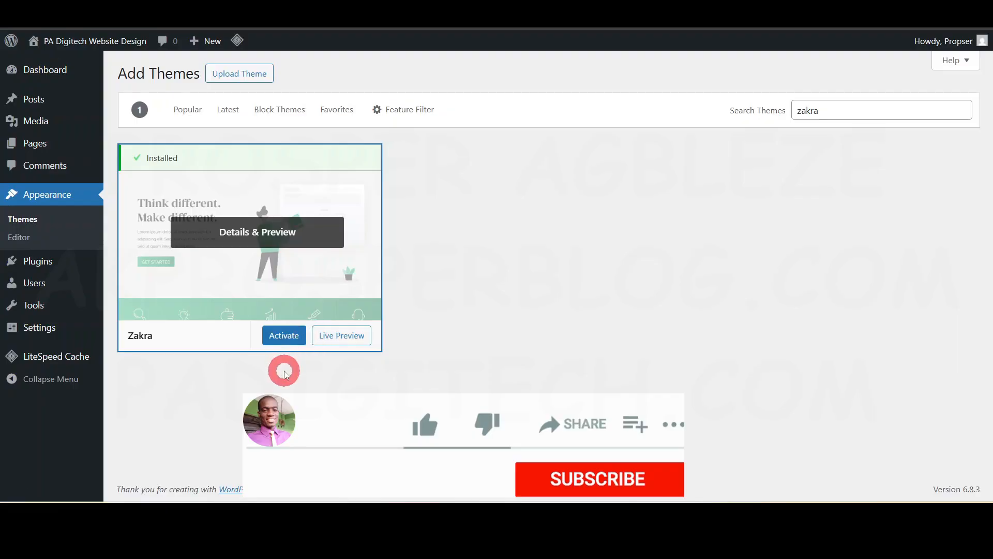
{"action": "left_click", "coordinate": [288, 342]}
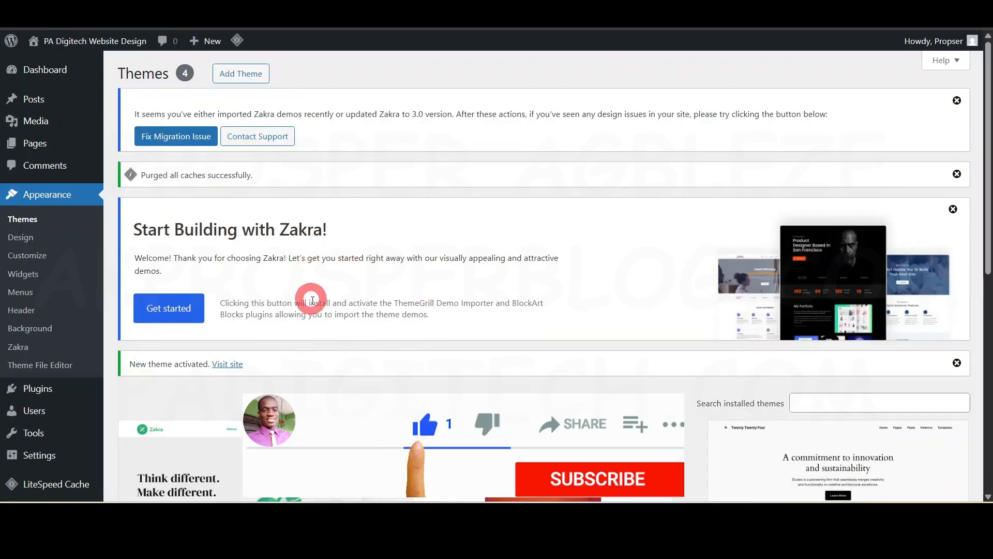
- Examine the Appearance options and the installed themes with Zakra active
{"action": "scroll", "coordinate": [313, 295], "scroll_direction": "down", "scroll_amount": 1}
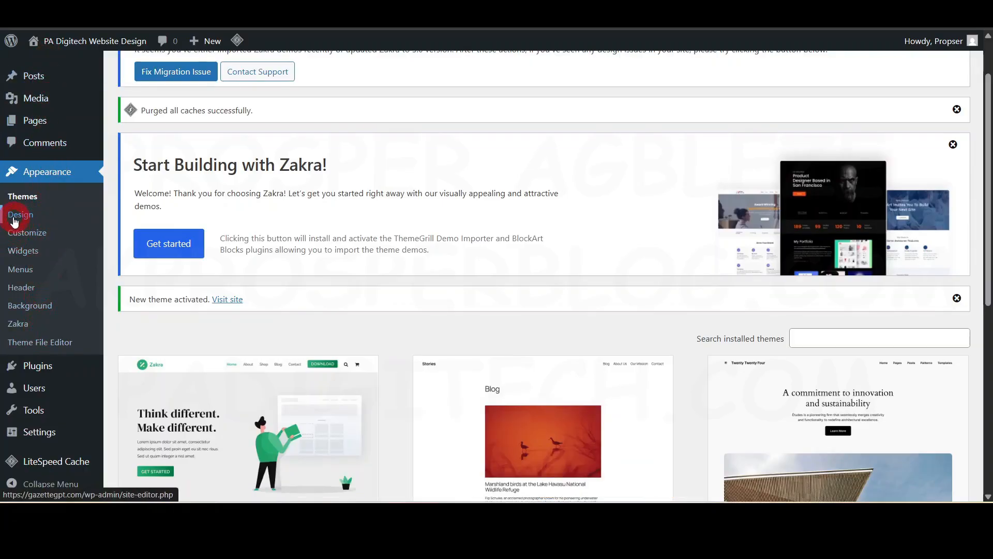
{"action": "scroll", "coordinate": [41, 326], "scroll_direction": "down", "scroll_amount": 5}
{"action": "scroll", "coordinate": [44, 290], "scroll_direction": "up", "scroll_amount": 5}
{"action": "scroll", "coordinate": [414, 274], "scroll_direction": "down", "scroll_amount": 1}
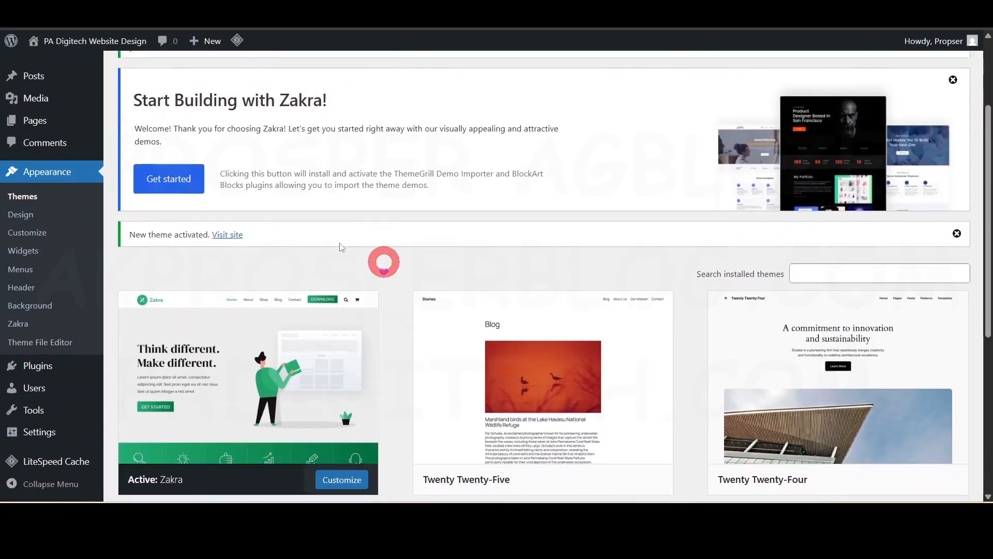
{"action": "scroll", "coordinate": [490, 195], "scroll_direction": "down", "scroll_amount": 3}
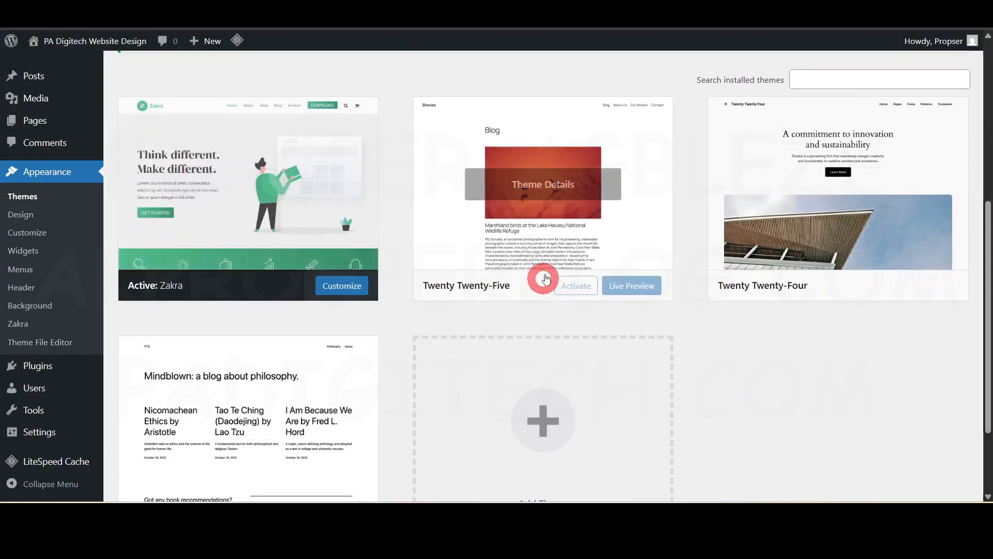
- Delete the inactive Twenty Twenty-Five, Twenty Twenty-Three and Twenty Twenty-Four themes from the installed themes
{"action": "left_click", "coordinate": [552, 224]}
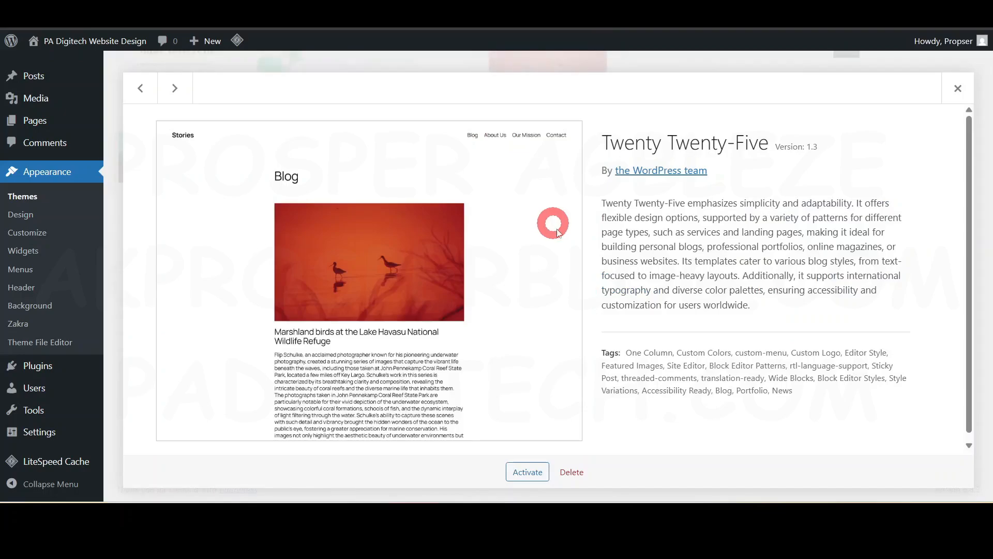
{"action": "left_click", "coordinate": [571, 471]}
{"action": "left_click", "coordinate": [570, 129]}
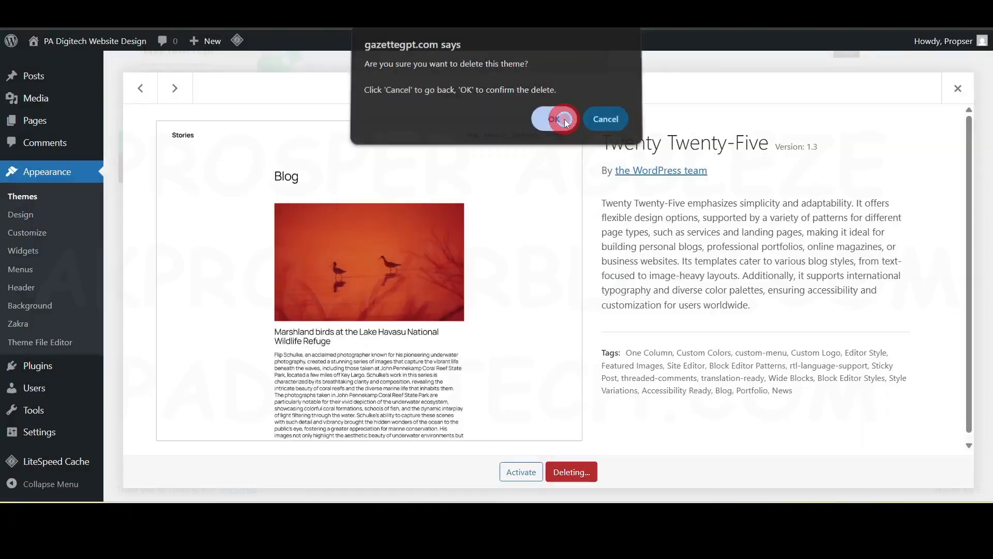
{"action": "left_click", "coordinate": [741, 150]}
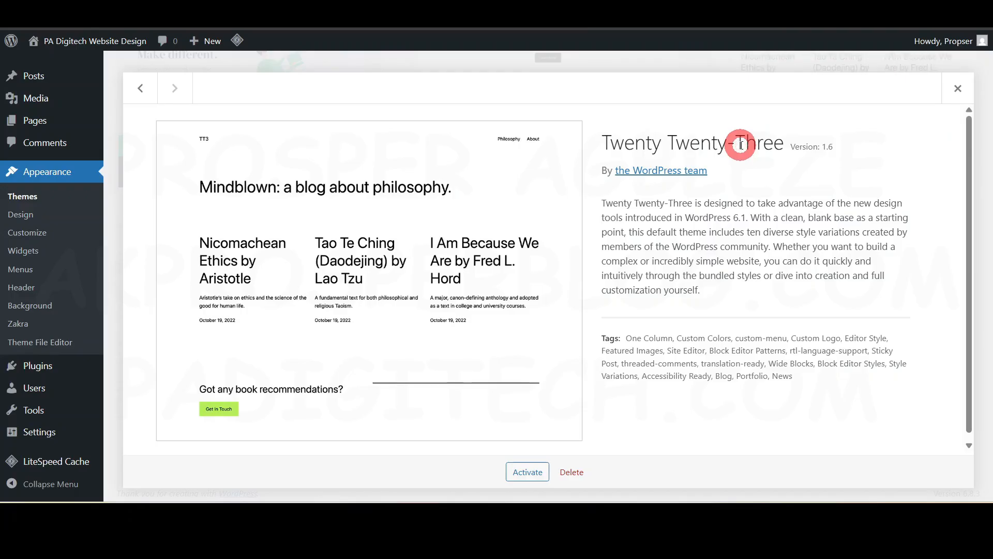
{"action": "left_click", "coordinate": [571, 471]}
{"action": "left_click", "coordinate": [553, 122]}
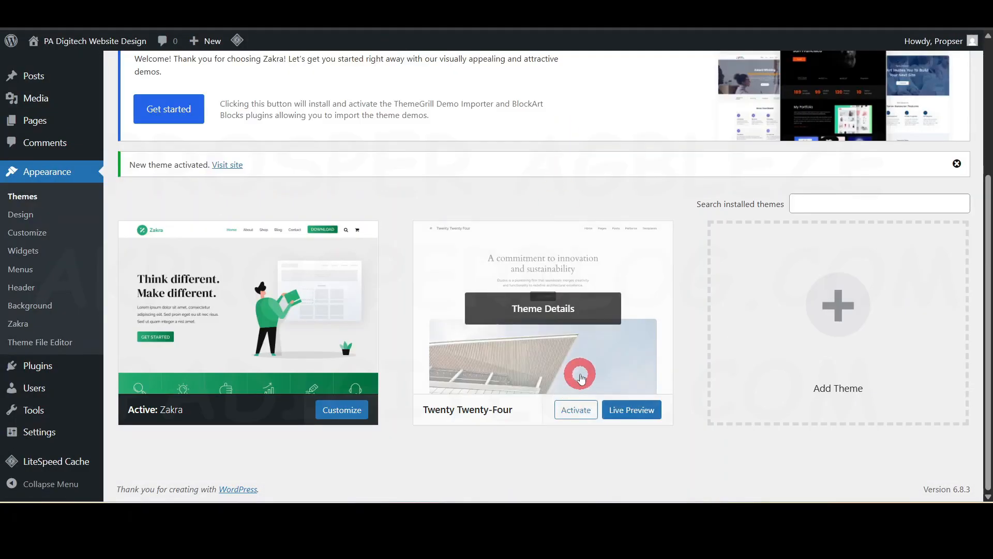
{"action": "left_click", "coordinate": [581, 378]}
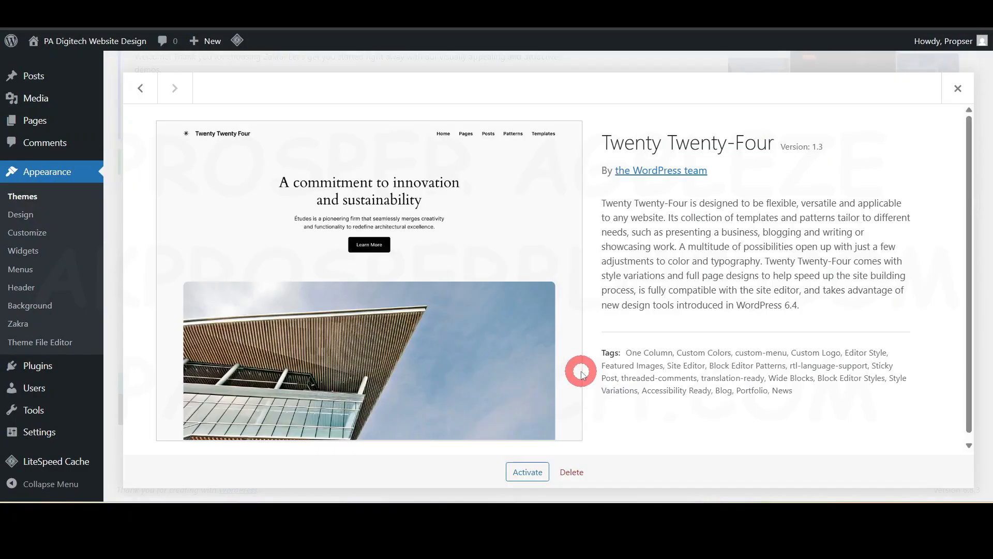
{"action": "left_click", "coordinate": [572, 472]}
{"action": "left_click", "coordinate": [553, 123]}
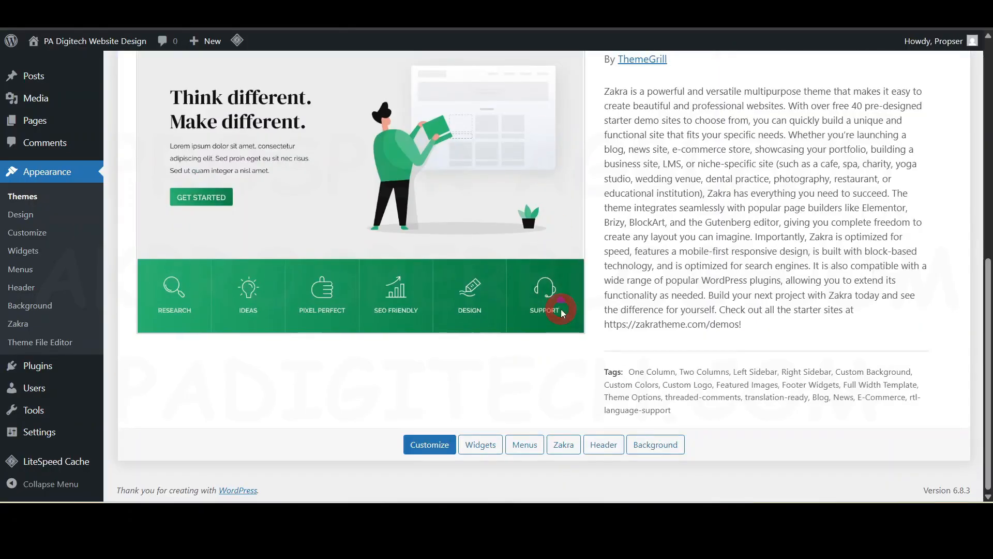
- Get started with Zakra by installing its demo importer and BlockArt Blocks plugins, and filter the starter templates to free Elementor designs
{"action": "scroll", "coordinate": [561, 310], "scroll_direction": "down", "scroll_amount": 5}
{"action": "scroll", "coordinate": [572, 416], "scroll_direction": "up", "scroll_amount": 5}
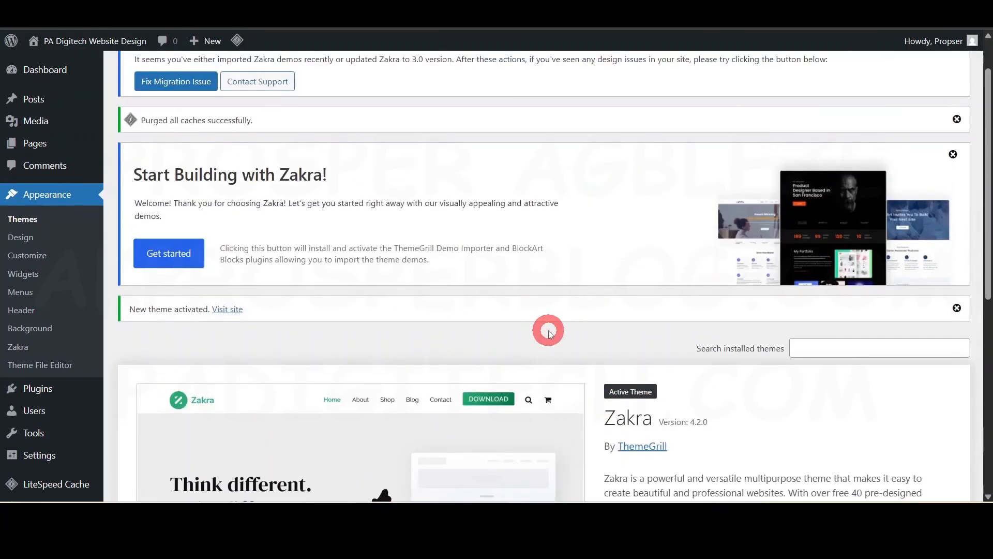
{"action": "scroll", "coordinate": [620, 434], "scroll_direction": "up", "scroll_amount": 1}
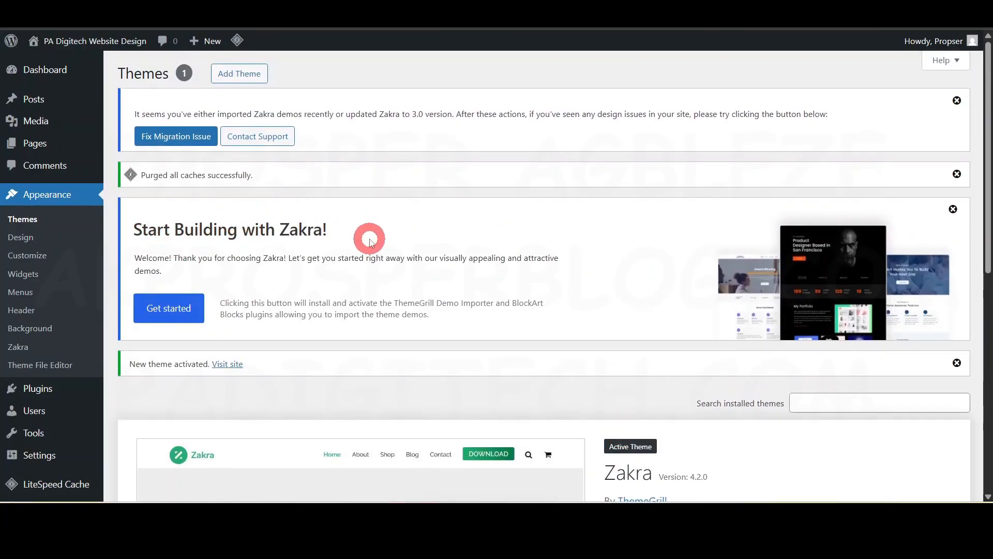
{"action": "triple_click", "coordinate": [316, 260]}
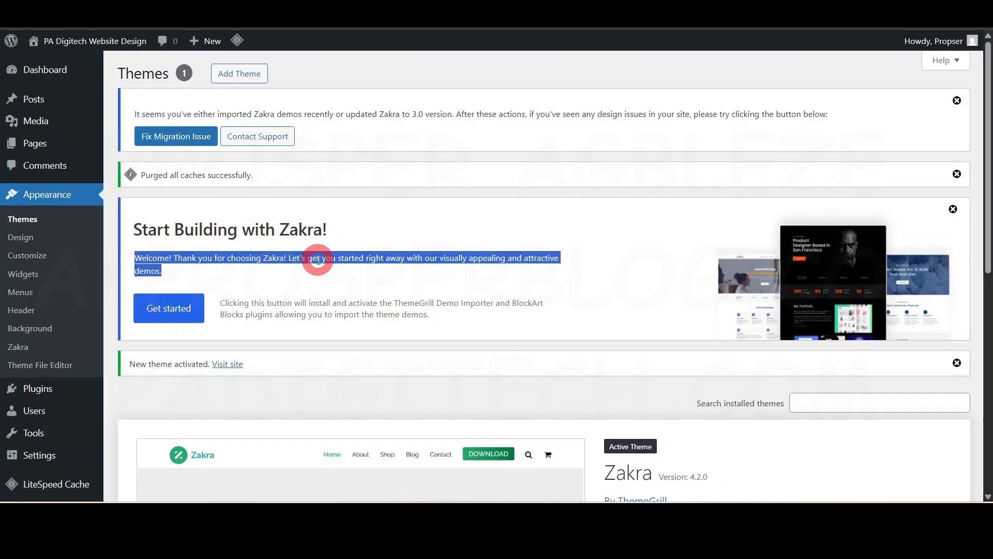
{"action": "left_click", "coordinate": [169, 308]}
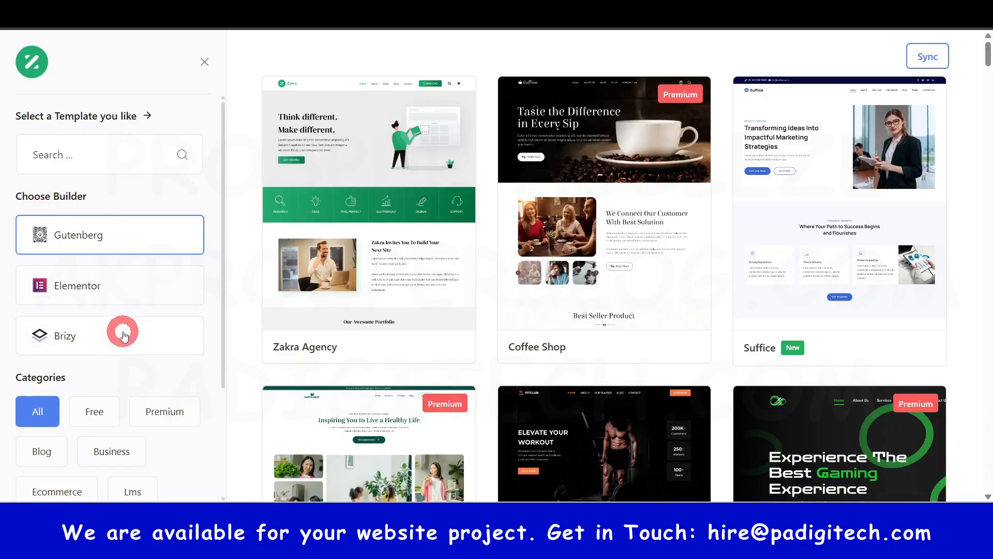
{"action": "left_click", "coordinate": [87, 290]}
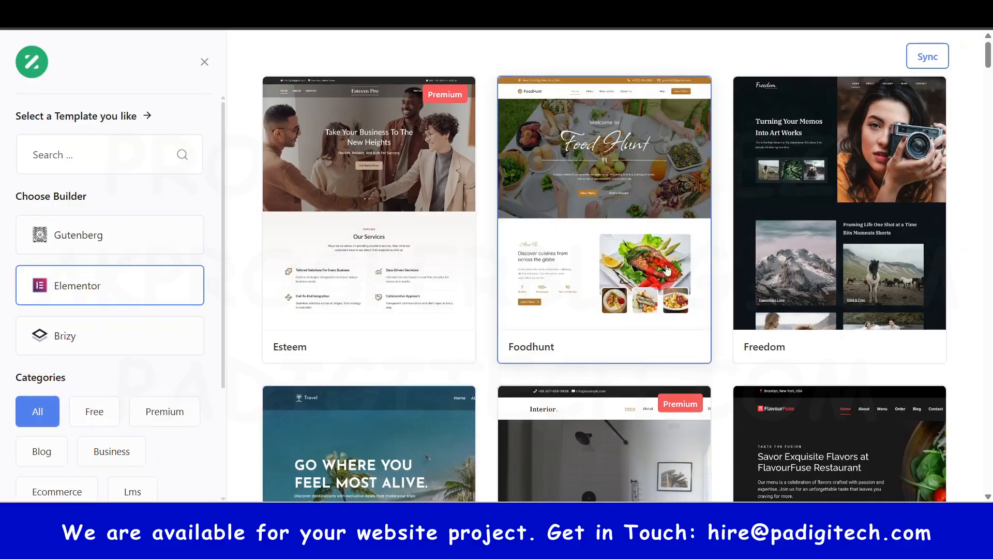
{"action": "left_click", "coordinate": [86, 414]}
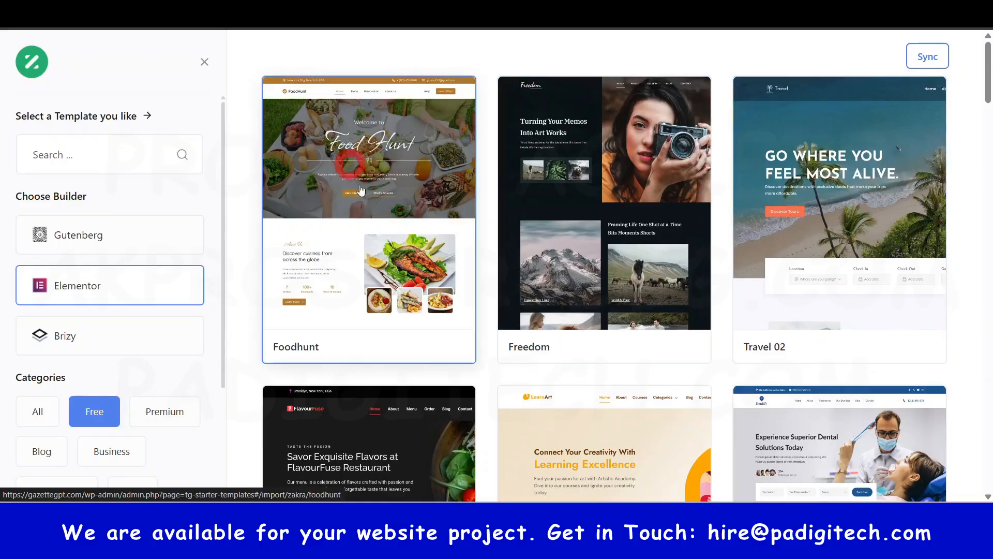
- Browse the free Elementor starter templates to compare the available website designs
{"action": "left_click", "coordinate": [362, 280]}
{"action": "left_click", "coordinate": [364, 220]}
{"action": "scroll", "coordinate": [364, 220], "scroll_direction": "down", "scroll_amount": 1}
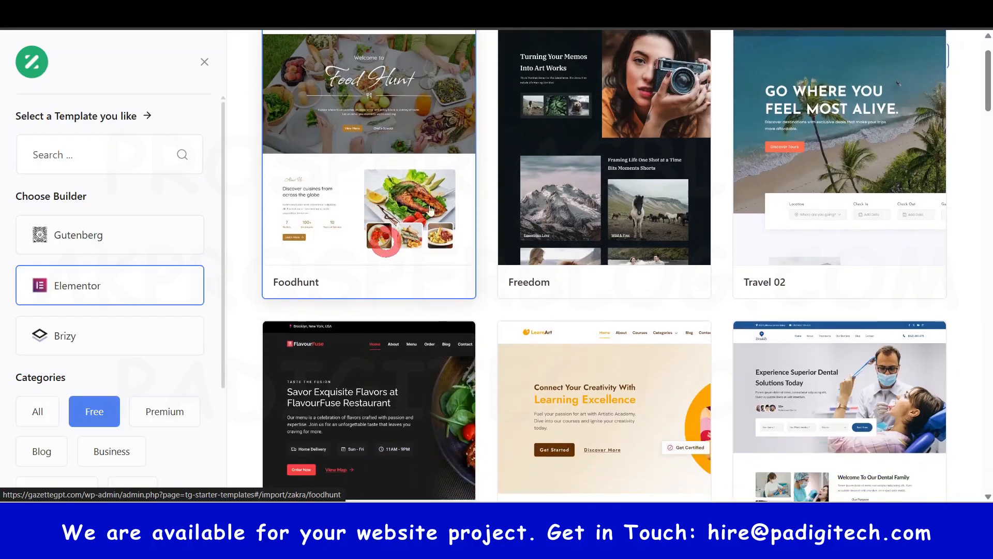
{"action": "scroll", "coordinate": [367, 156], "scroll_direction": "down", "scroll_amount": 3}
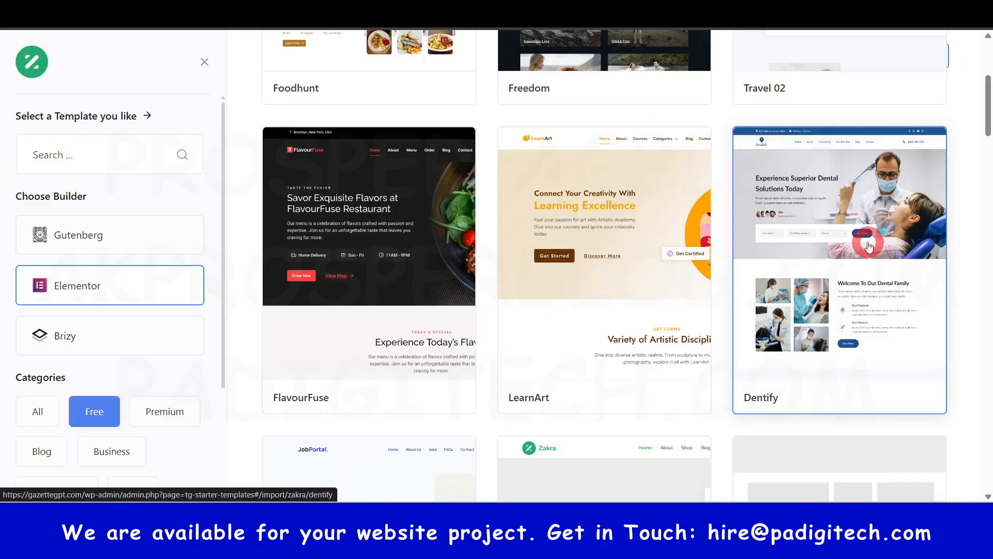
{"action": "scroll", "coordinate": [841, 289], "scroll_direction": "down", "scroll_amount": 5}
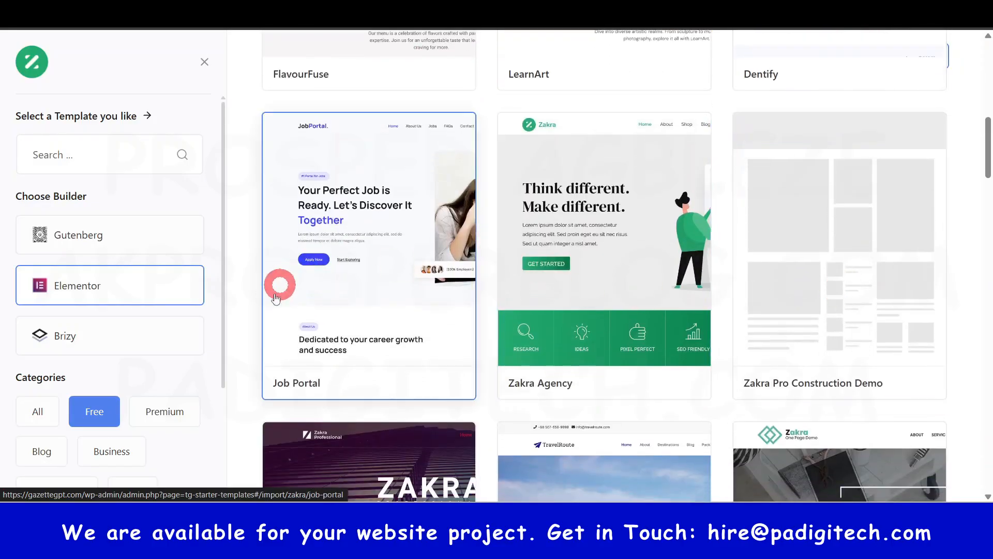
{"action": "scroll", "coordinate": [277, 284], "scroll_direction": "down", "scroll_amount": 2}
{"action": "scroll", "coordinate": [667, 365], "scroll_direction": "down", "scroll_amount": 2}
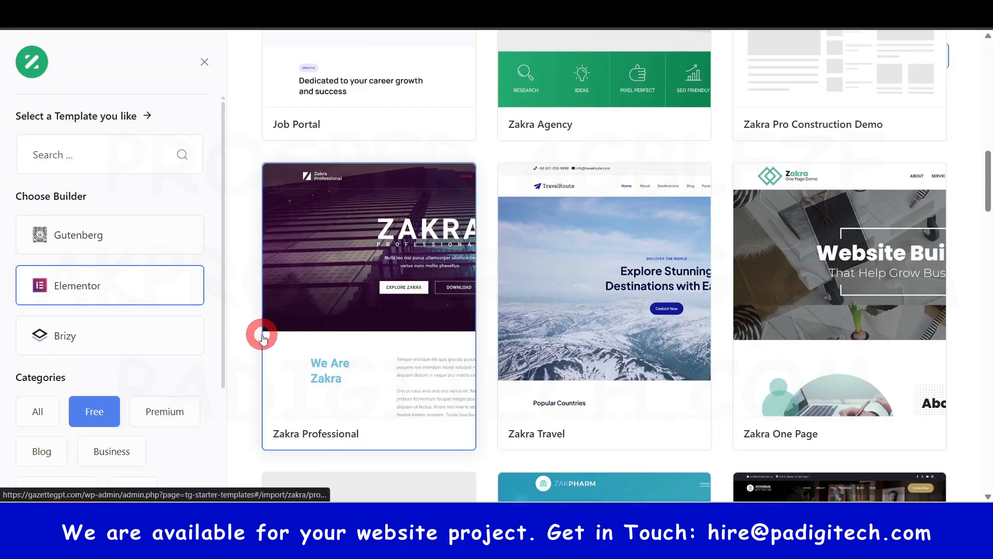
{"action": "scroll", "coordinate": [879, 342], "scroll_direction": "down", "scroll_amount": 1}
{"action": "scroll", "coordinate": [886, 347], "scroll_direction": "down", "scroll_amount": 2}
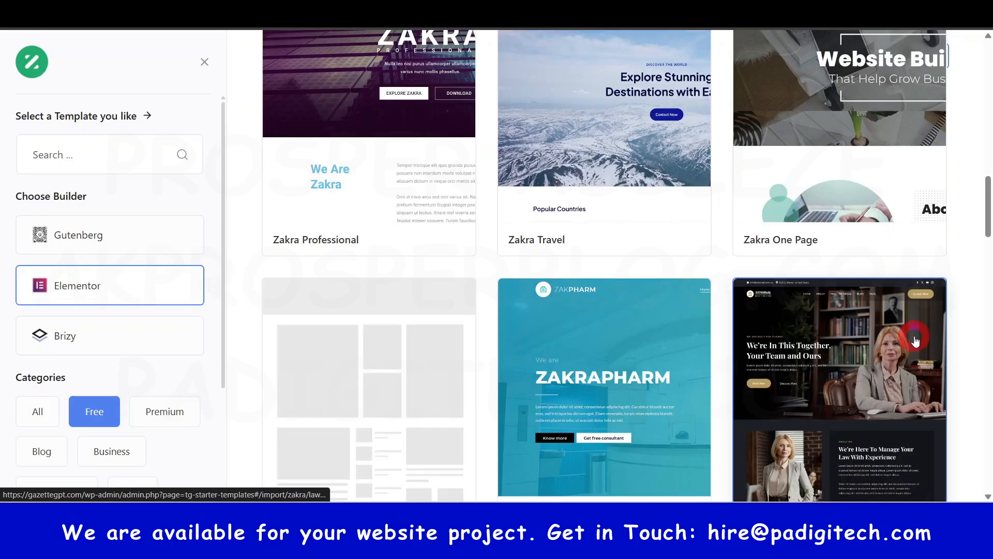
{"action": "scroll", "coordinate": [916, 337], "scroll_direction": "up", "scroll_amount": 7}
{"action": "scroll", "coordinate": [915, 337], "scroll_direction": "up", "scroll_amount": 5}
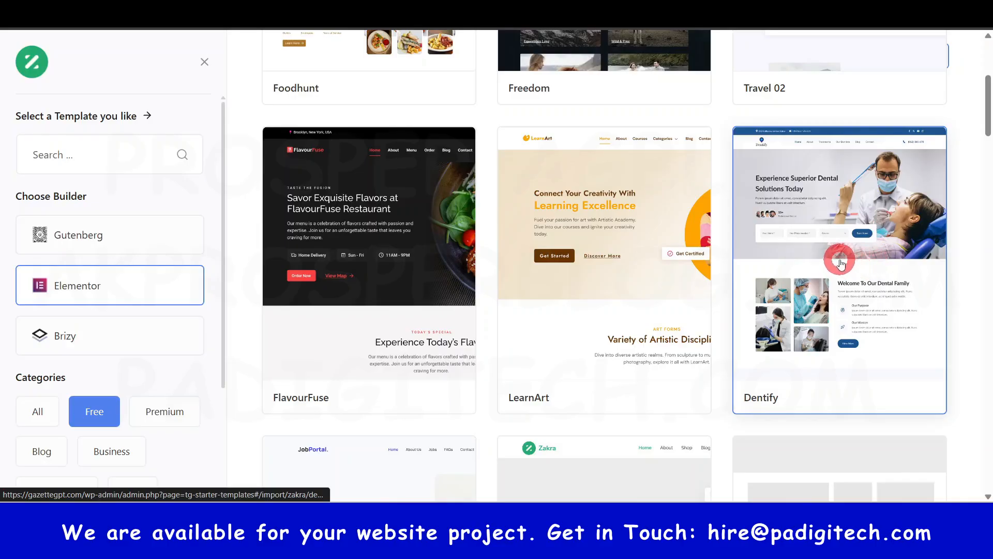
{"action": "scroll", "coordinate": [839, 264], "scroll_direction": "down", "scroll_amount": 7}
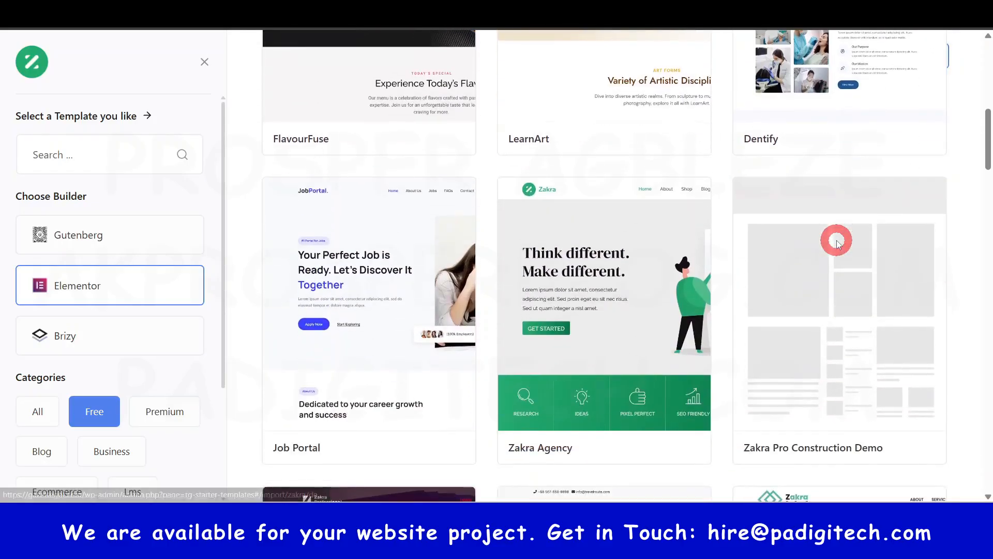
{"action": "scroll", "coordinate": [838, 242], "scroll_direction": "down", "scroll_amount": 11}
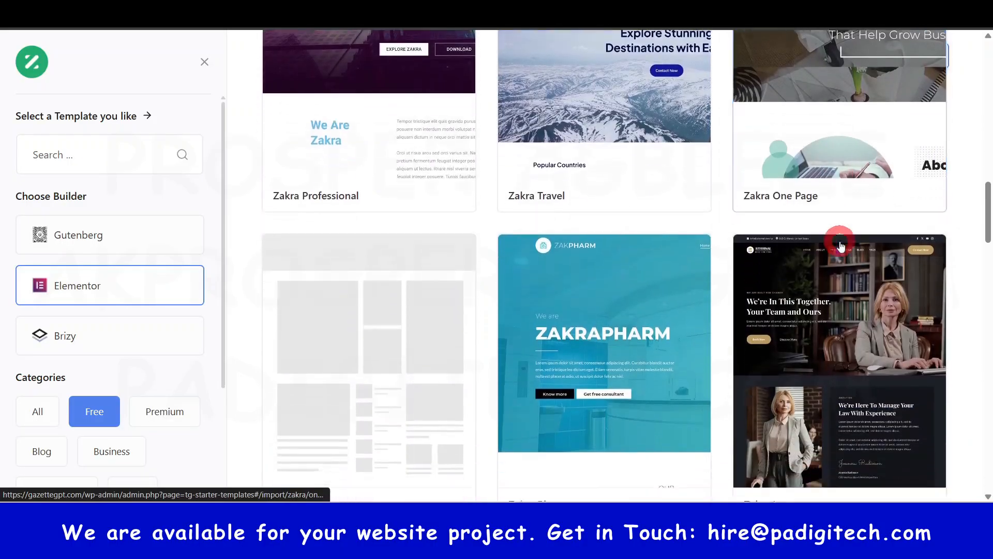
{"action": "scroll", "coordinate": [841, 247], "scroll_direction": "down", "scroll_amount": 7}
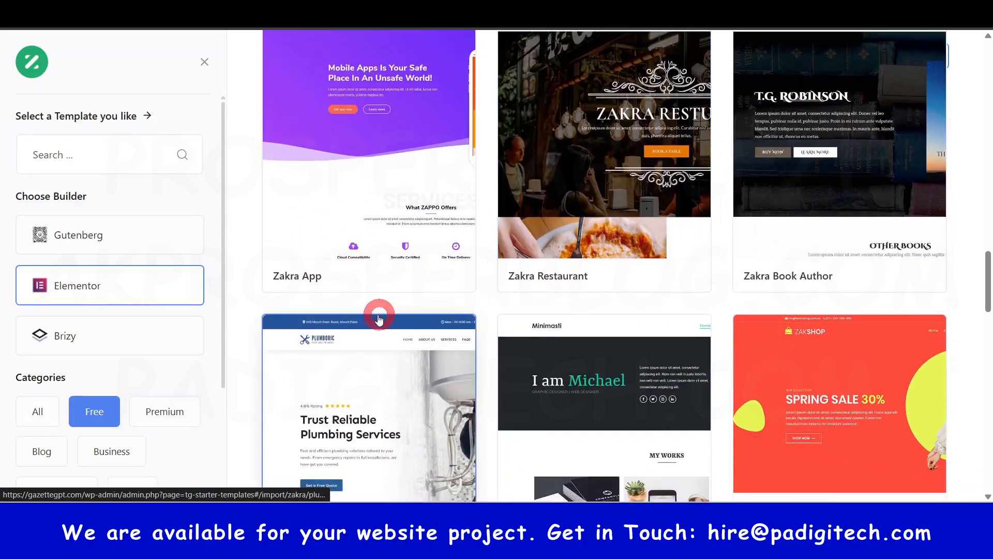
{"action": "scroll", "coordinate": [818, 348], "scroll_direction": "down", "scroll_amount": 6}
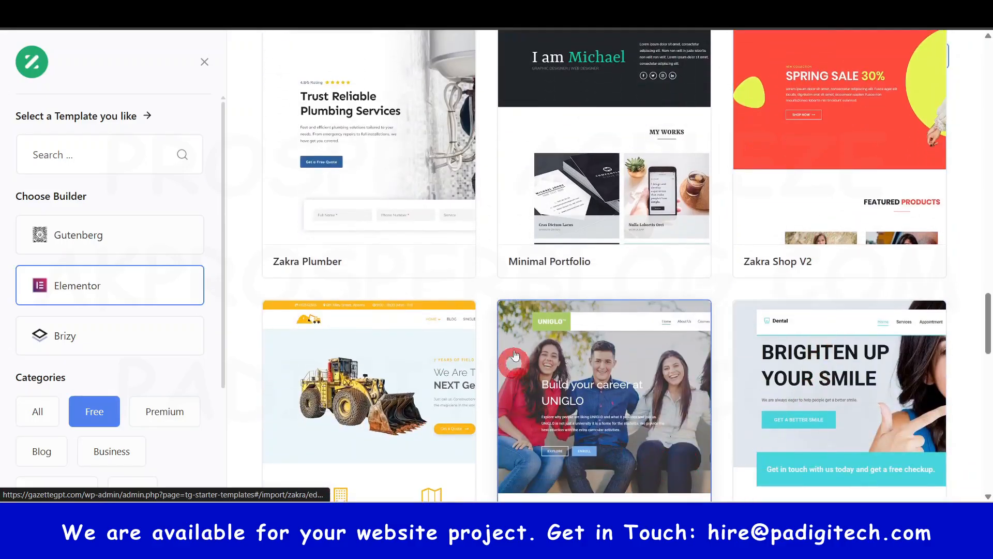
{"action": "scroll", "coordinate": [594, 362], "scroll_direction": "up", "scroll_amount": 2}
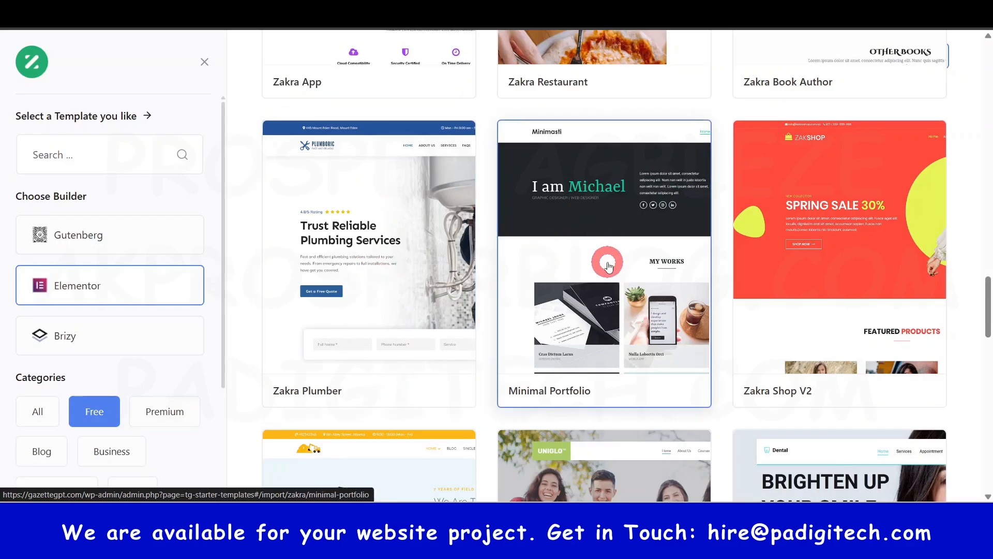
- Preview the Minimal Portfolio template and import it with Elementor and Everest Forms, without uploading a logo
{"action": "left_click", "coordinate": [609, 265]}
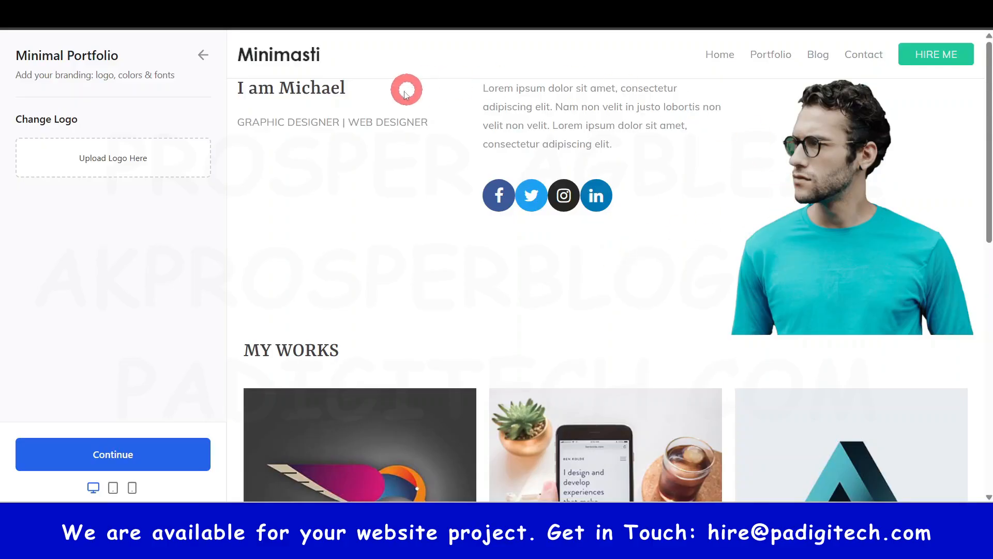
{"action": "scroll", "coordinate": [738, 193], "scroll_direction": "down", "scroll_amount": 12}
{"action": "scroll", "coordinate": [739, 193], "scroll_direction": "up", "scroll_amount": 10}
{"action": "scroll", "coordinate": [739, 193], "scroll_direction": "up", "scroll_amount": 2}
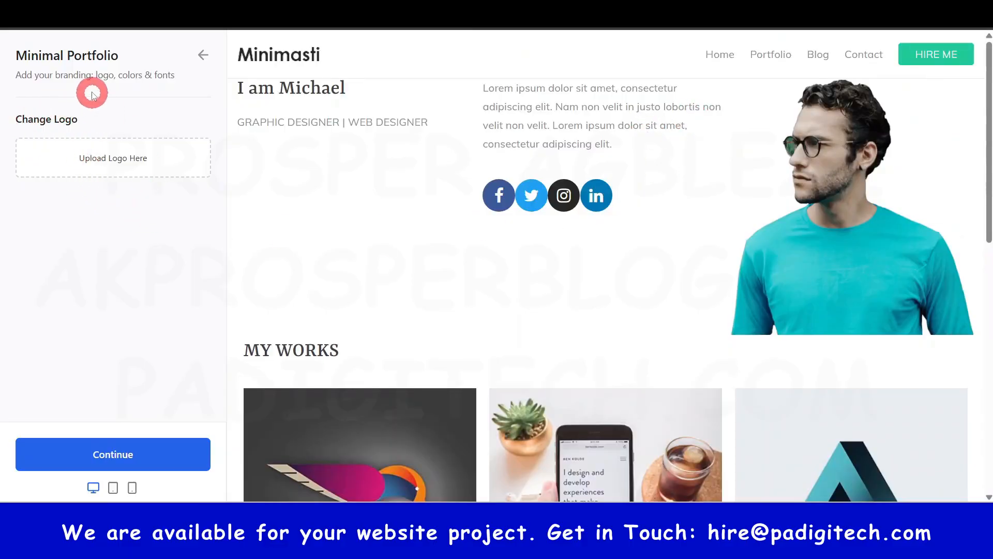
{"action": "left_click", "coordinate": [114, 463]}
{"action": "left_click", "coordinate": [116, 453]}
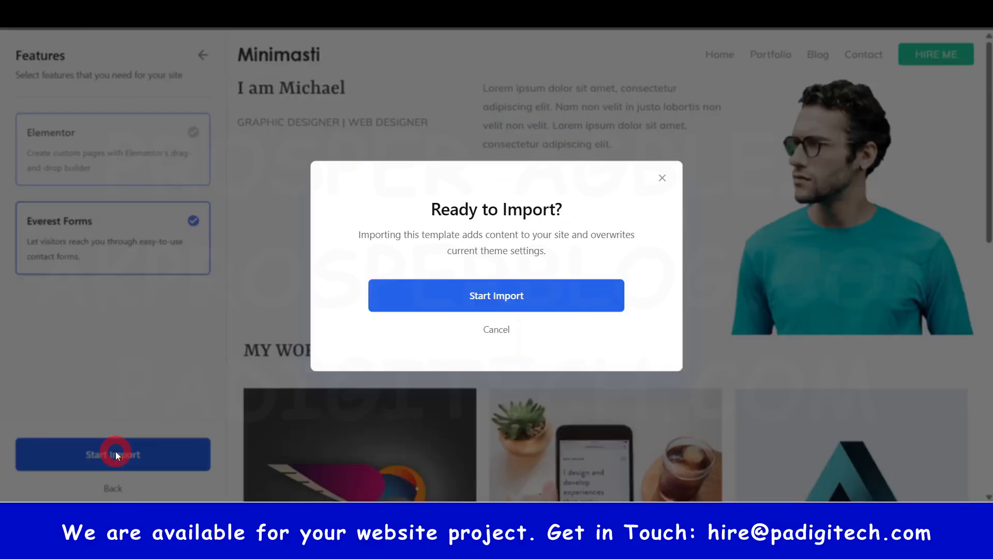
{"action": "left_click", "coordinate": [497, 300]}
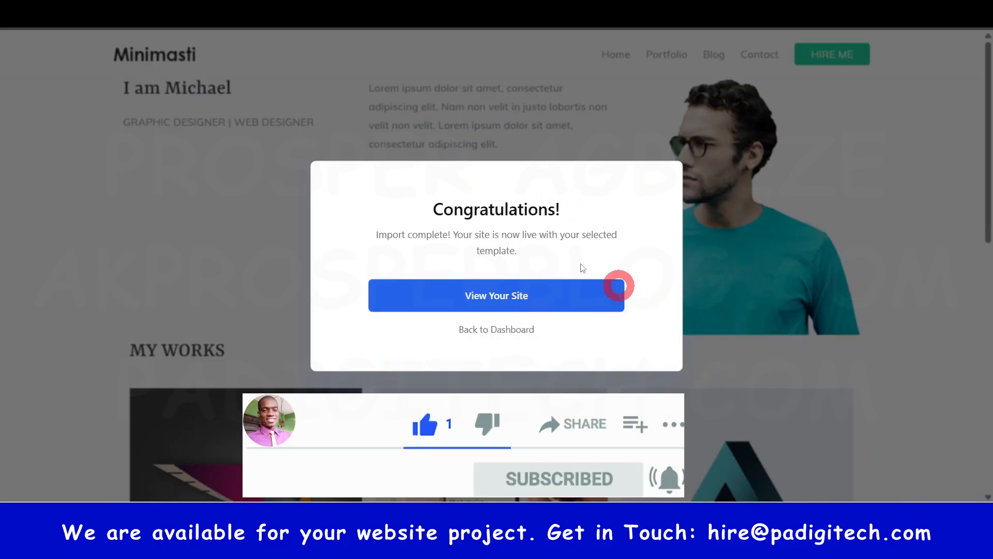
- Open the live site with the imported template and return to the WordPress dashboard
{"action": "left_click_drag", "start_coordinate": [433, 210], "coordinate": [552, 212]}
{"action": "left_click", "coordinate": [475, 250]}
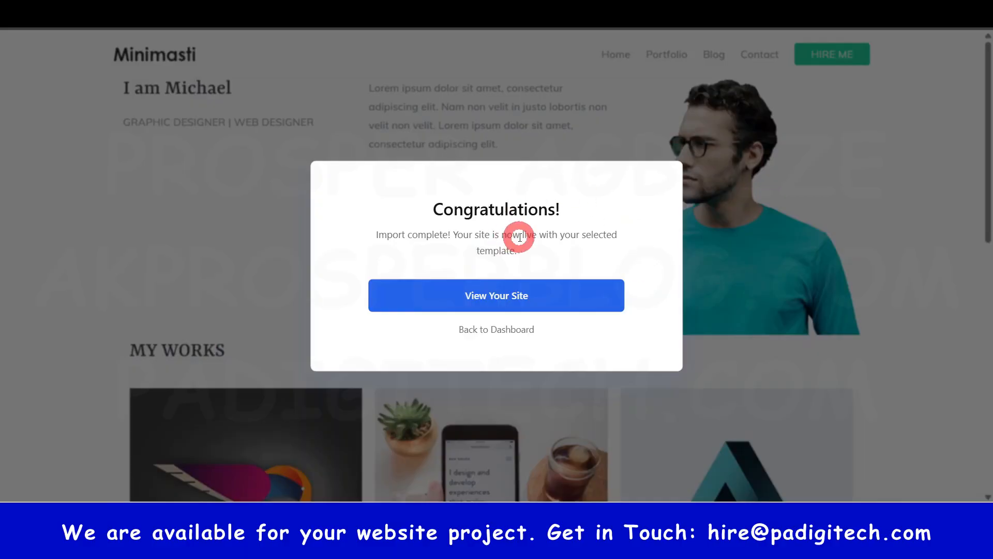
{"action": "left_click", "coordinate": [492, 306]}
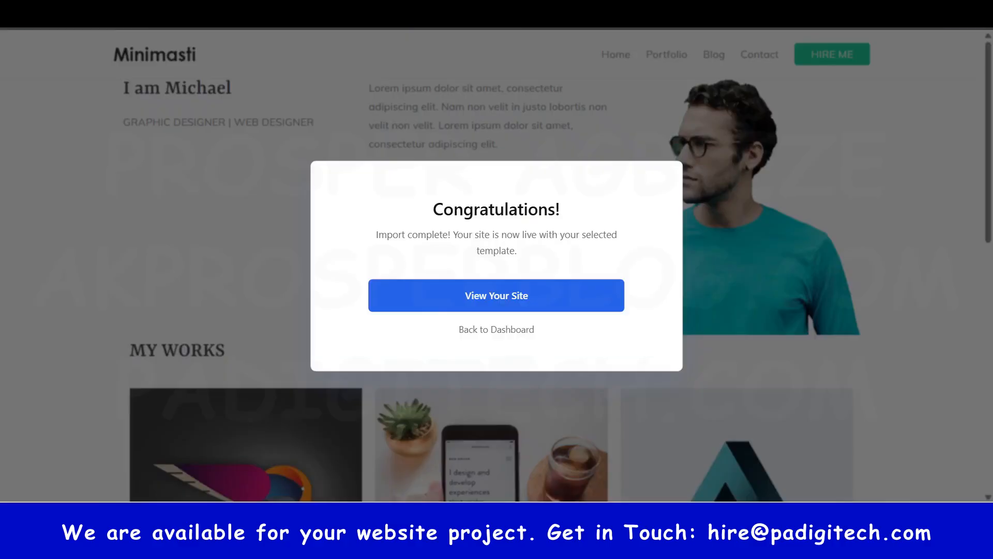
{"action": "left_click", "coordinate": [488, 329]}
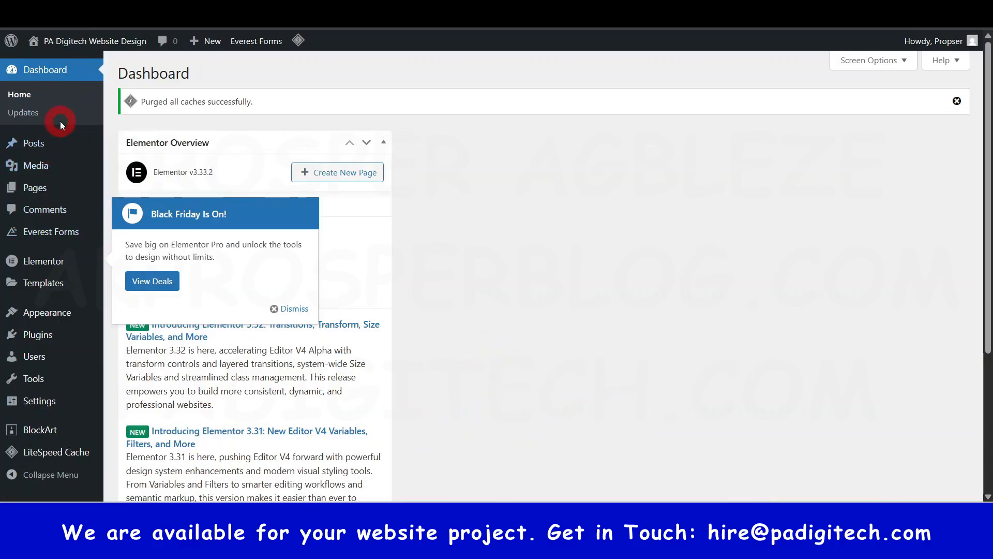
- Examine the admin options for Settings, Plugins, Appearance and Elementor with the imported template in place
{"action": "scroll", "coordinate": [61, 249], "scroll_direction": "down", "scroll_amount": 3}
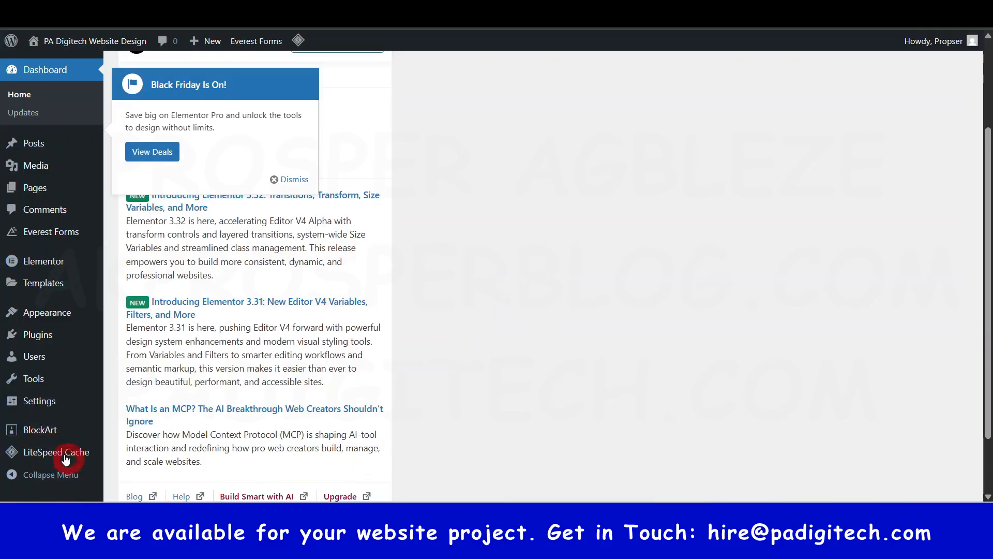
{"action": "mouse_move", "coordinate": [17, 404]}
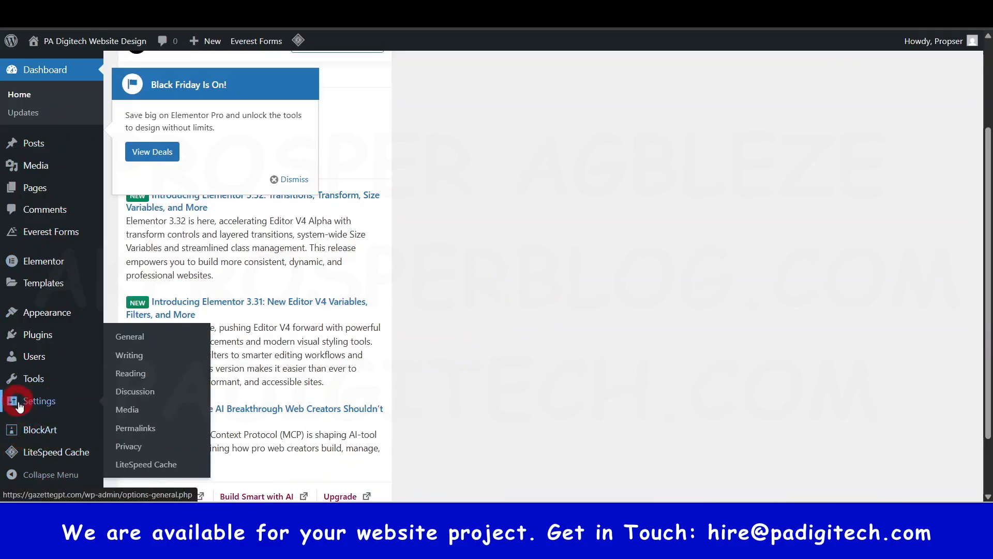
{"action": "mouse_move", "coordinate": [44, 337]}
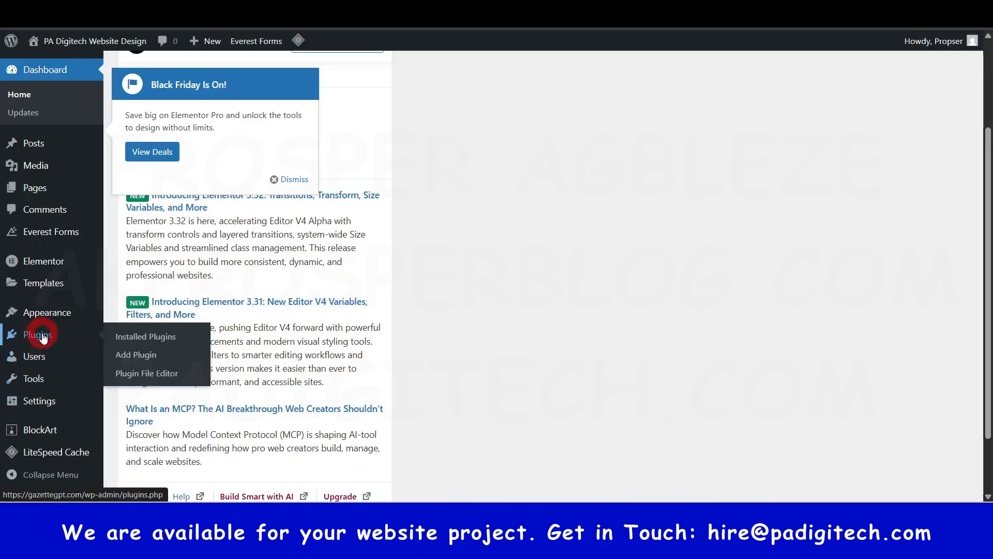
{"action": "mouse_move", "coordinate": [45, 318]}
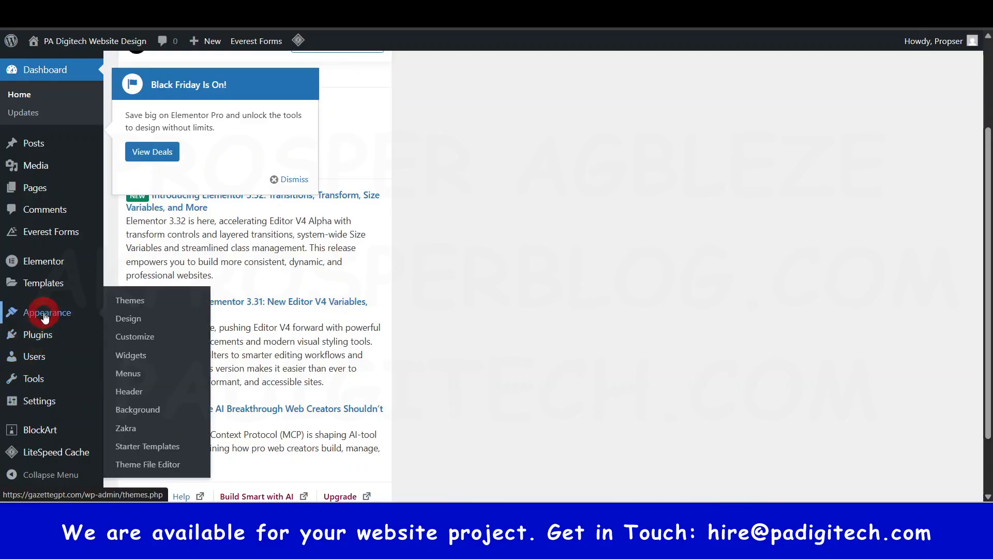
{"action": "mouse_move", "coordinate": [43, 257]}
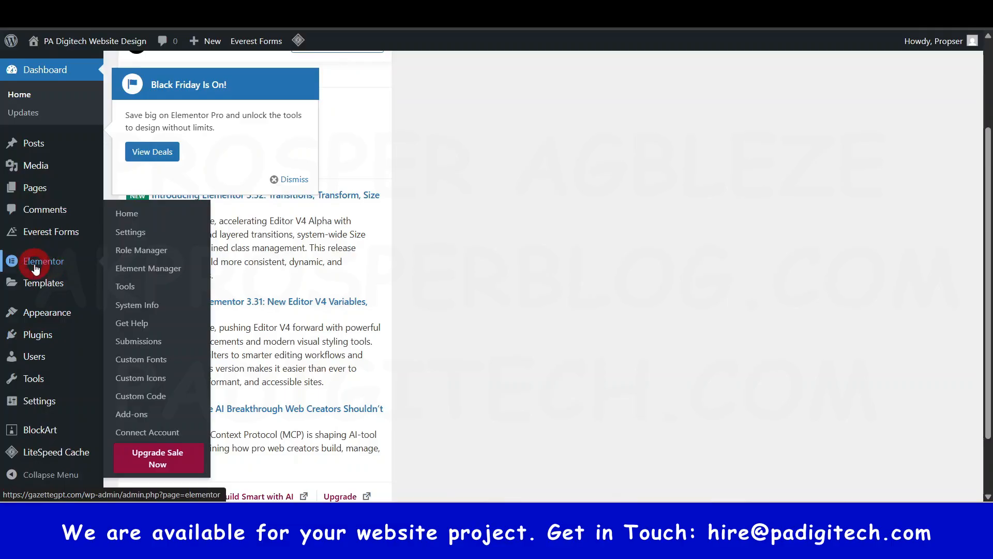
- Review the list of installed plugins and return to the dashboard home
{"action": "mouse_move", "coordinate": [30, 238]}
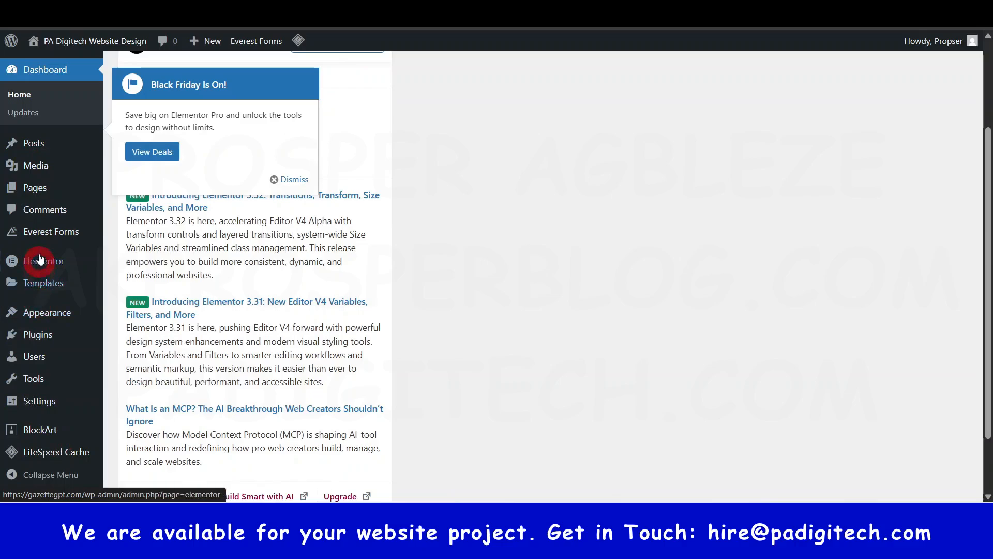
{"action": "left_click", "coordinate": [45, 340]}
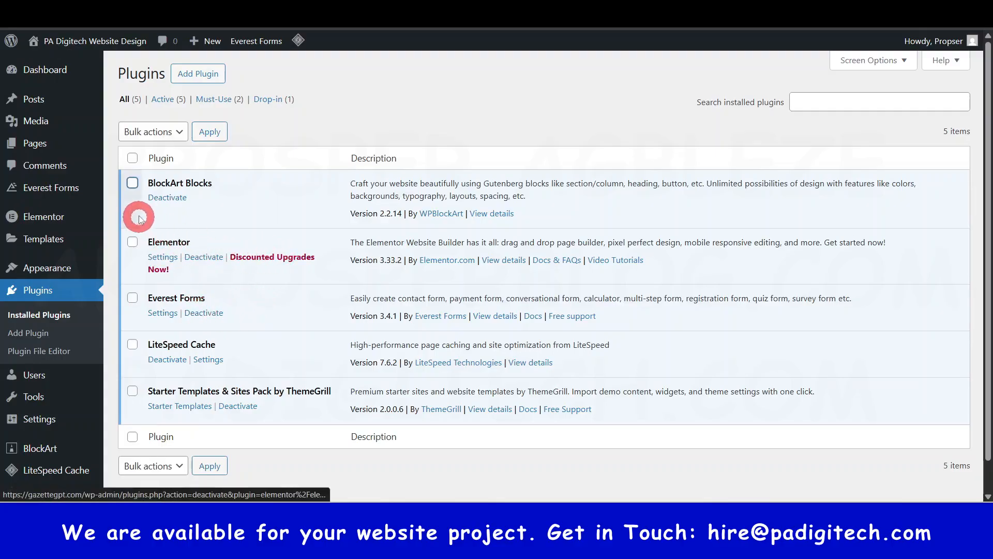
{"action": "left_click", "coordinate": [185, 208]}
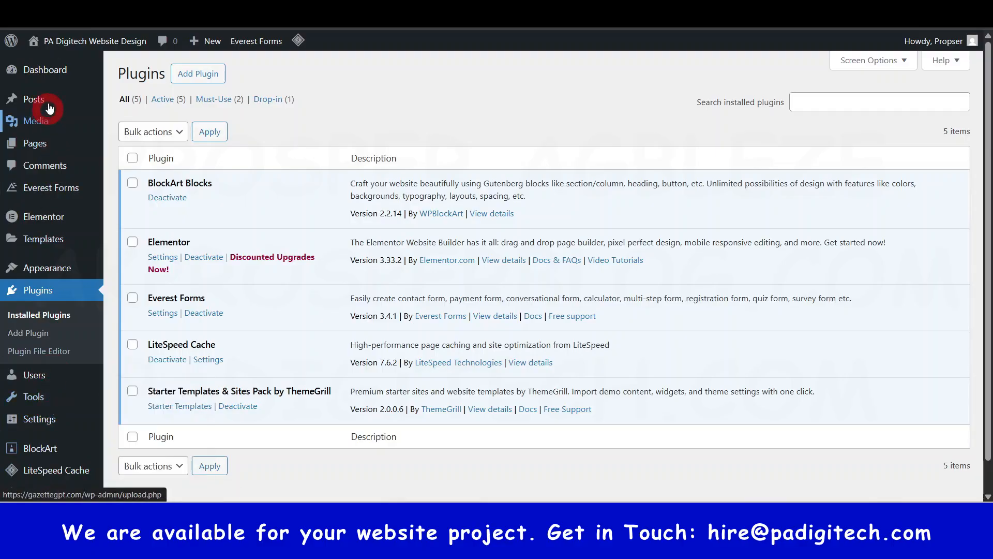
{"action": "left_click", "coordinate": [56, 68]}
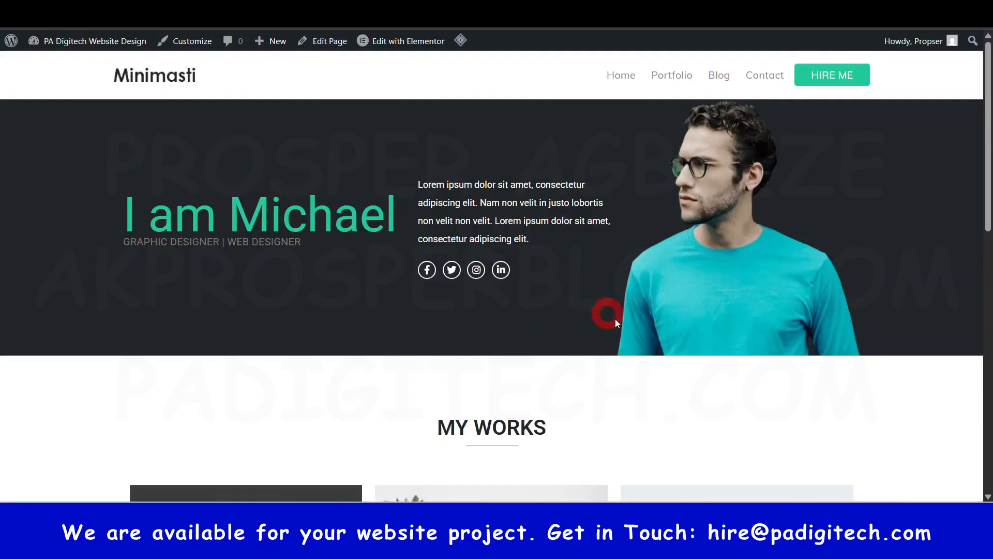
- Open the live site's address in an incognito window to view the home page as a logged-out visitor
{"action": "scroll", "coordinate": [640, 381], "scroll_direction": "down", "scroll_amount": 10}
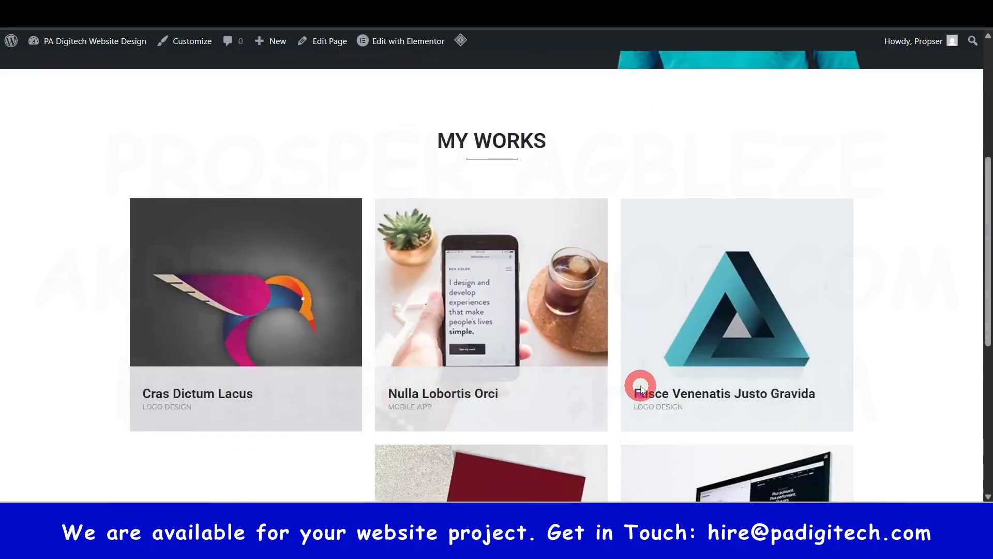
{"action": "scroll", "coordinate": [641, 387], "scroll_direction": "up", "scroll_amount": 10}
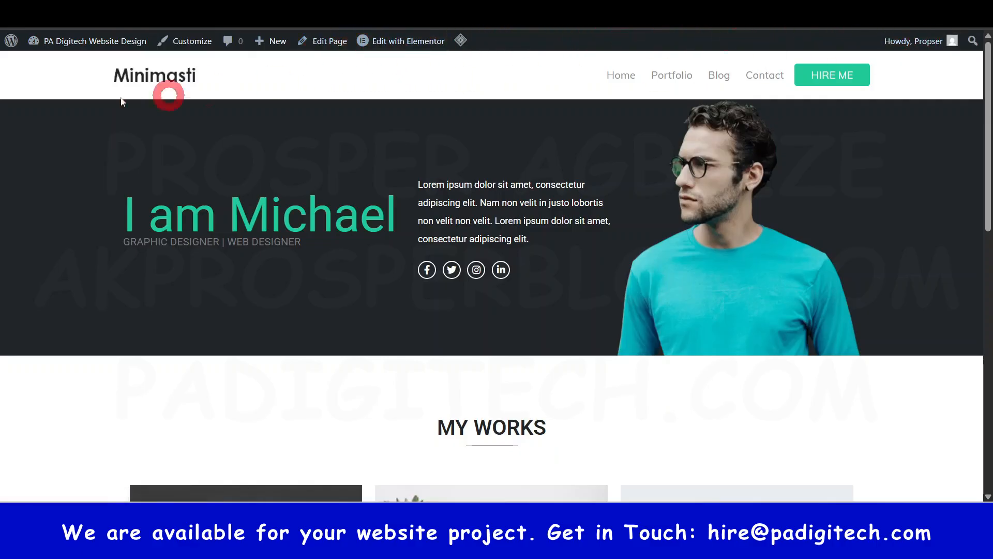
{"action": "left_click", "coordinate": [242, 21]}
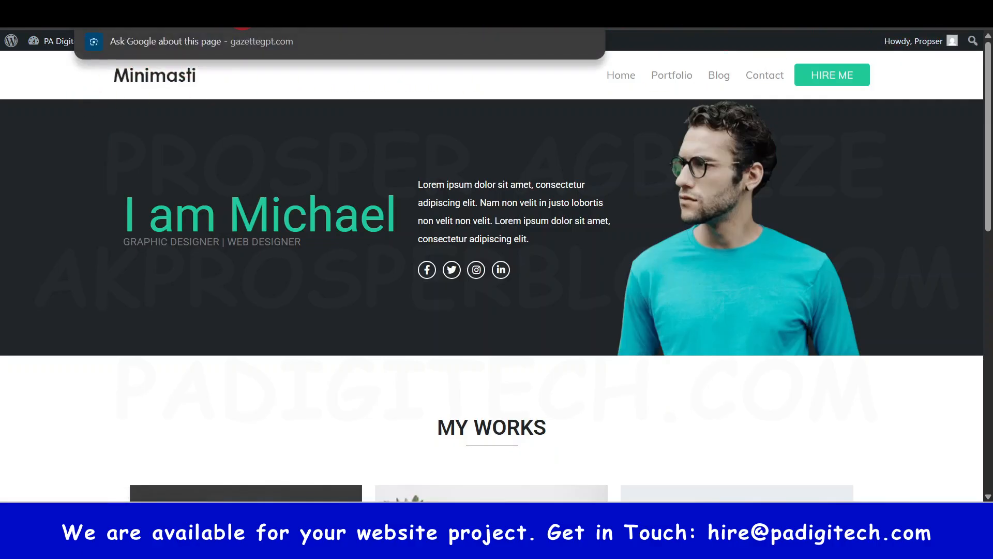
{"action": "left_click", "coordinate": [979, 20]}
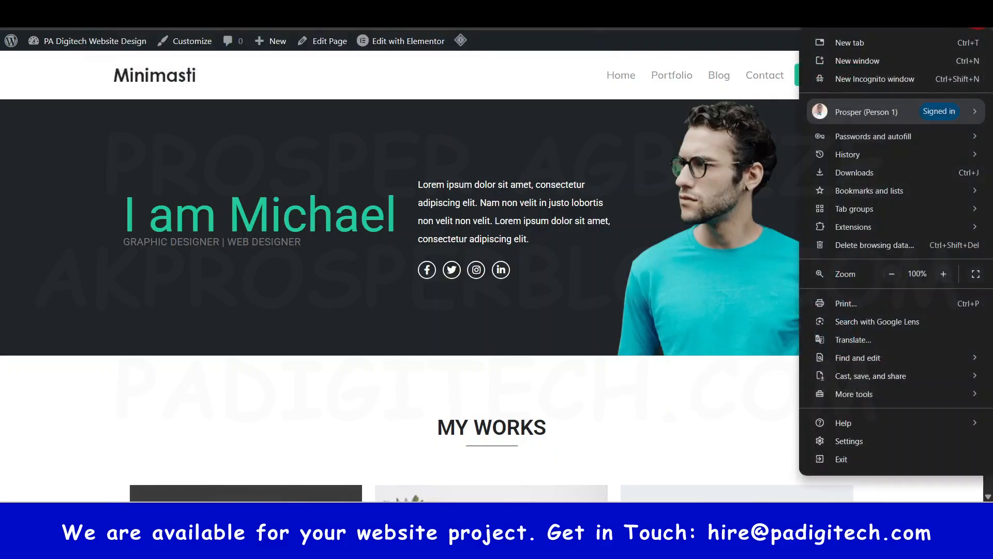
{"action": "left_click", "coordinate": [862, 77]}
{"action": "type", "text": "https://gazettegpt.com/"}
{"action": "key", "text": "Return"}
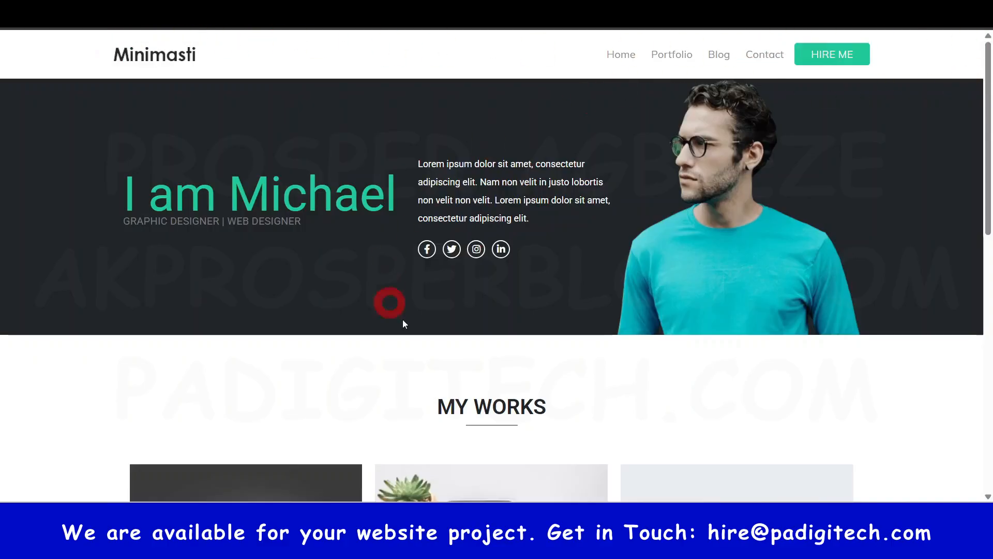
{"action": "scroll", "coordinate": [507, 269], "scroll_direction": "down", "scroll_amount": 10}
{"action": "scroll", "coordinate": [513, 270], "scroll_direction": "up", "scroll_amount": 8}
{"action": "scroll", "coordinate": [513, 270], "scroll_direction": "up", "scroll_amount": 3}
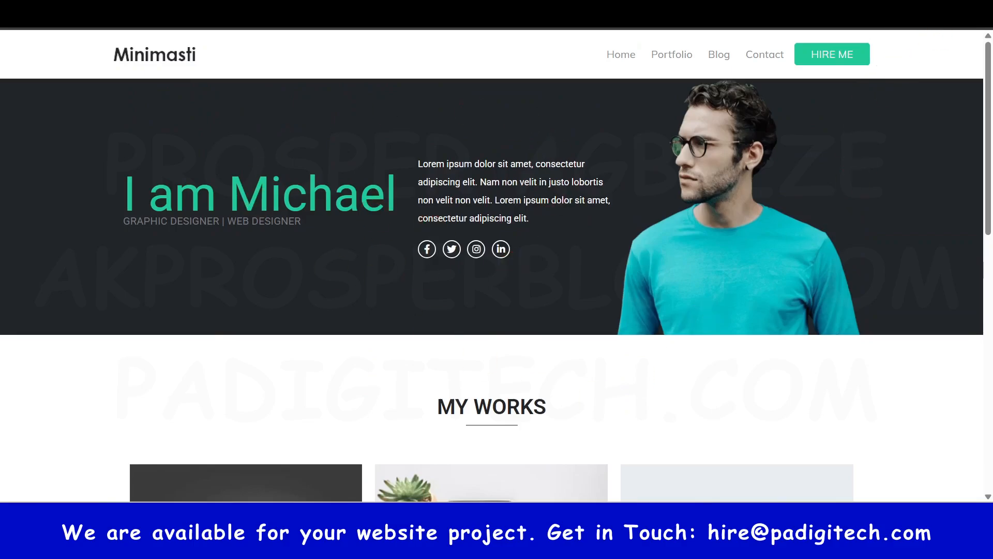
{"action": "scroll", "coordinate": [756, 98], "scroll_direction": "up", "scroll_amount": 1}
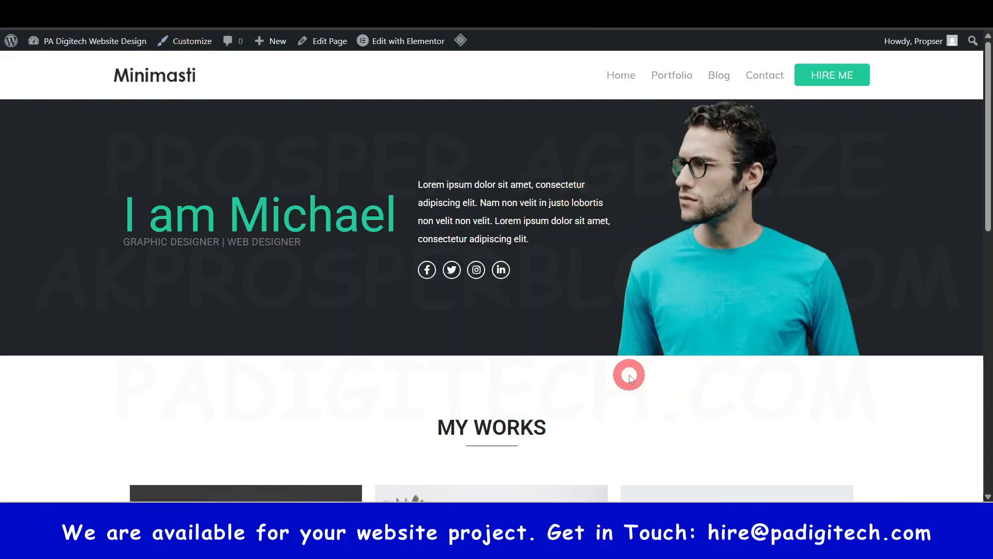
- Examine the live home page from the hero heading and job title through the My Works portfolio to the footer
{"action": "scroll", "coordinate": [371, 252], "scroll_direction": "down", "scroll_amount": 10}
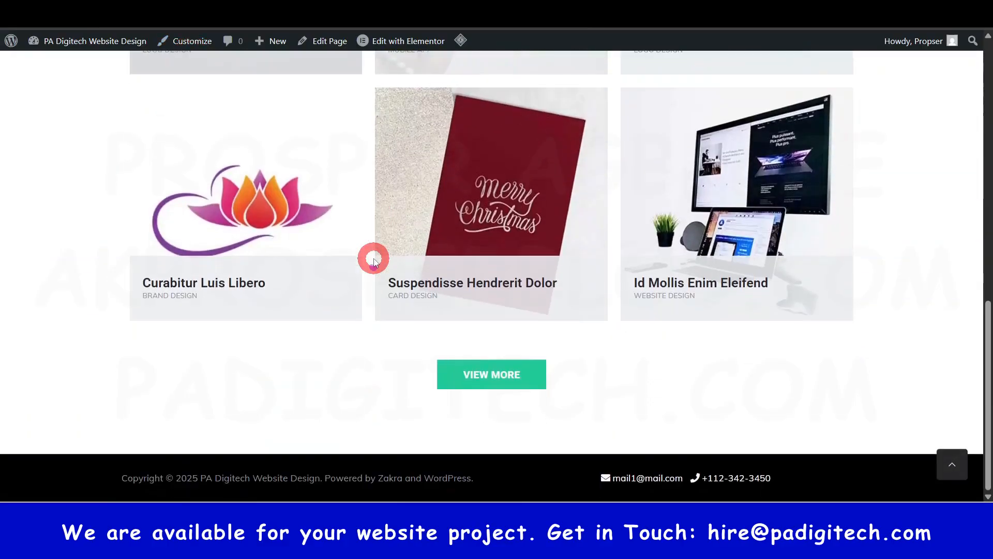
{"action": "scroll", "coordinate": [374, 258], "scroll_direction": "up", "scroll_amount": 8}
{"action": "scroll", "coordinate": [374, 260], "scroll_direction": "up", "scroll_amount": 3}
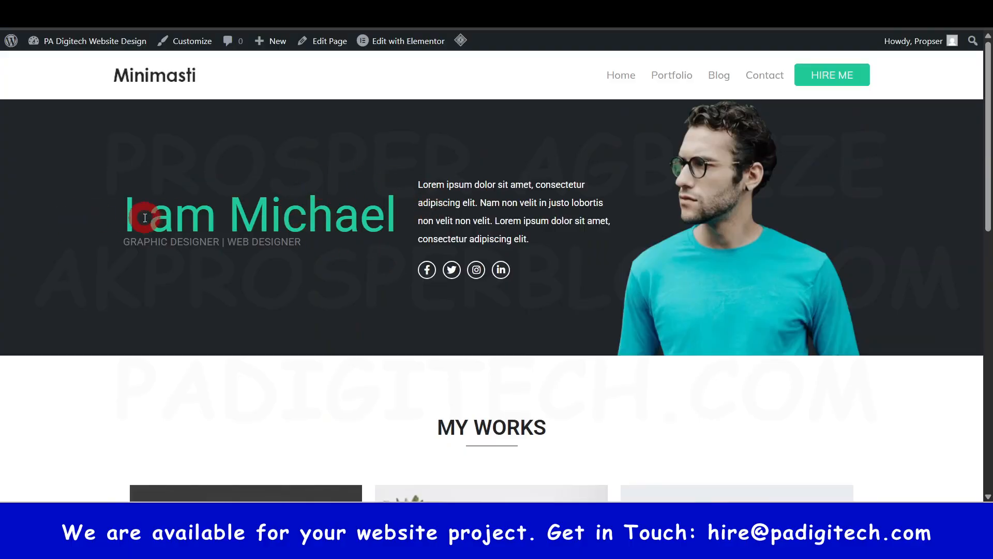
{"action": "left_click_drag", "start_coordinate": [146, 218], "coordinate": [329, 231]}
{"action": "left_click_drag", "start_coordinate": [168, 243], "coordinate": [275, 237]}
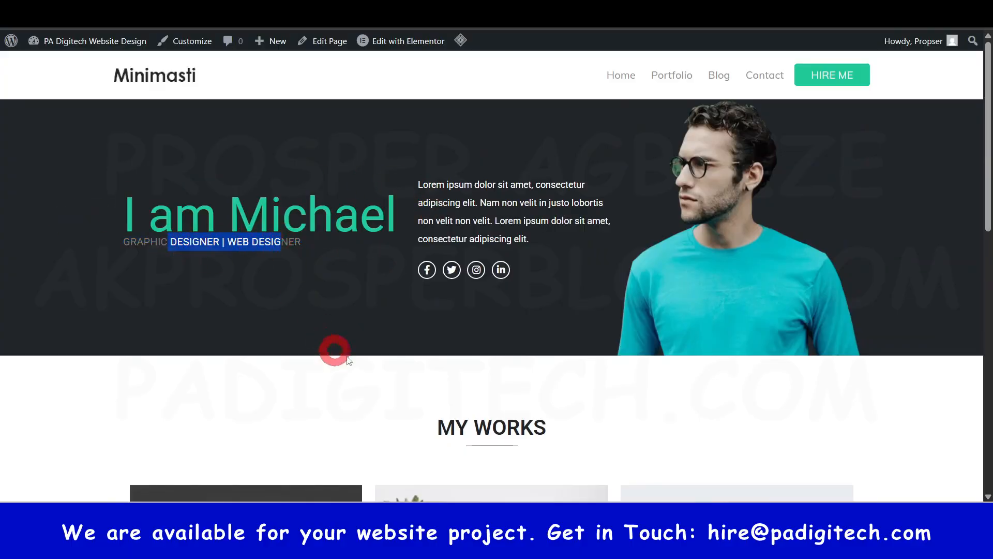
{"action": "left_click", "coordinate": [124, 390]}
{"action": "scroll", "coordinate": [610, 311], "scroll_direction": "down", "scroll_amount": 4}
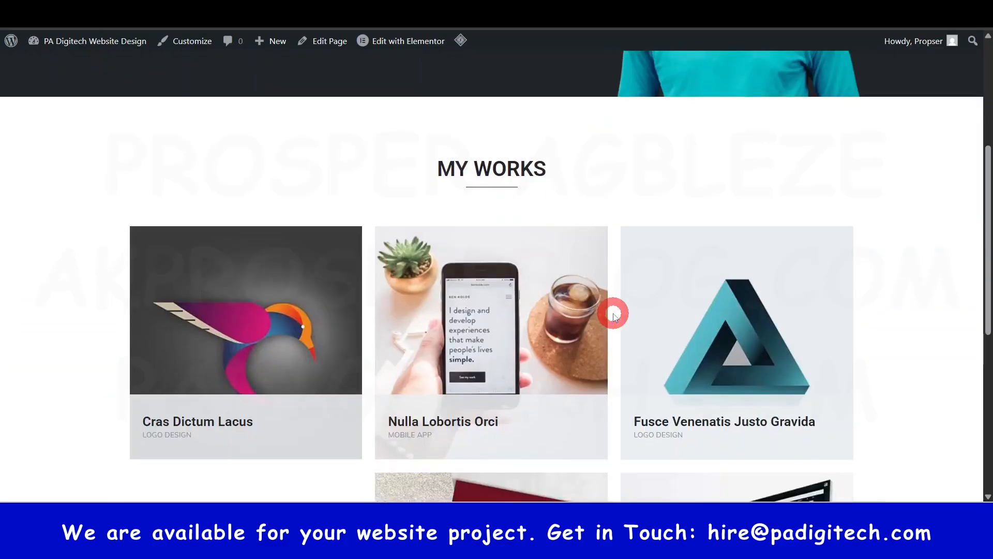
{"action": "scroll", "coordinate": [605, 315], "scroll_direction": "down", "scroll_amount": 2}
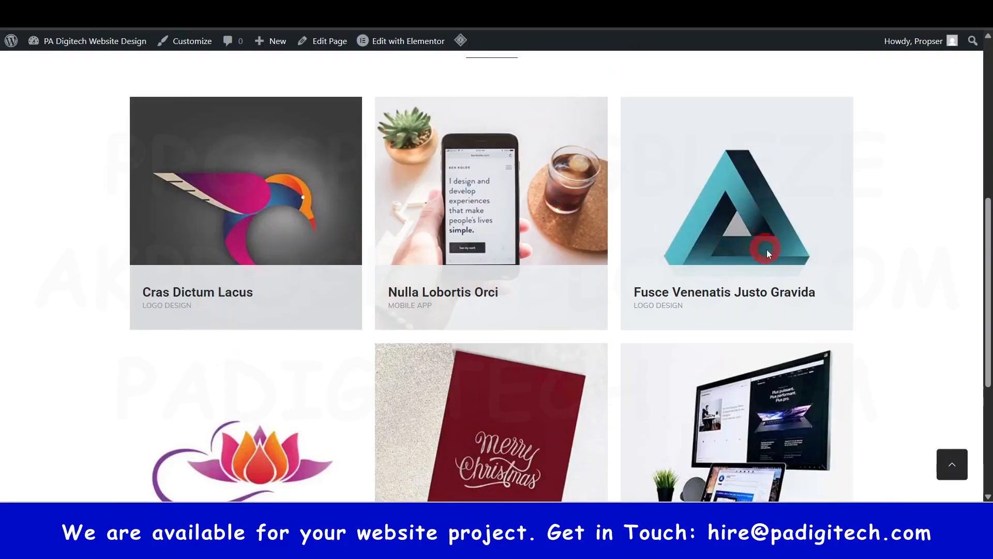
{"action": "scroll", "coordinate": [765, 252], "scroll_direction": "down", "scroll_amount": 5}
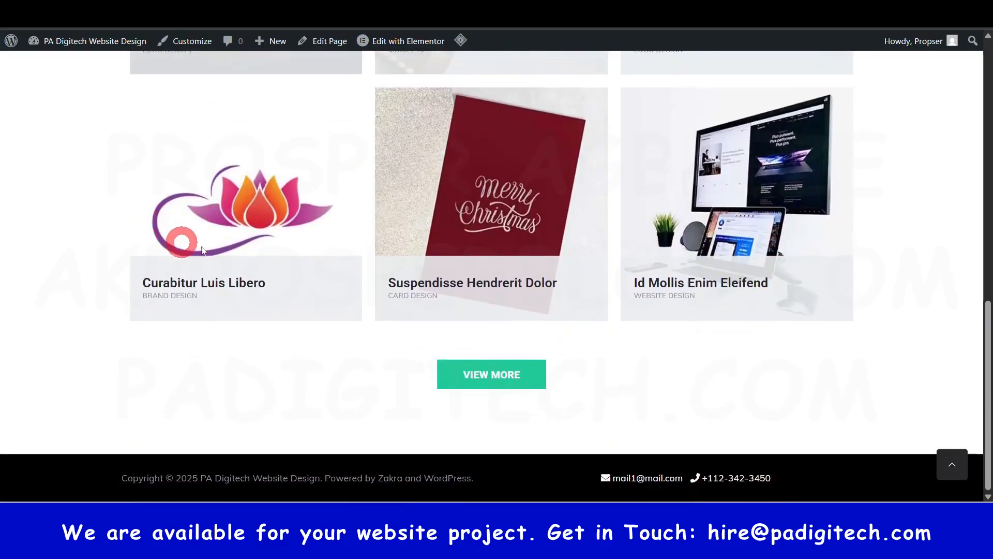
{"action": "scroll", "coordinate": [175, 240], "scroll_direction": "up", "scroll_amount": 15}
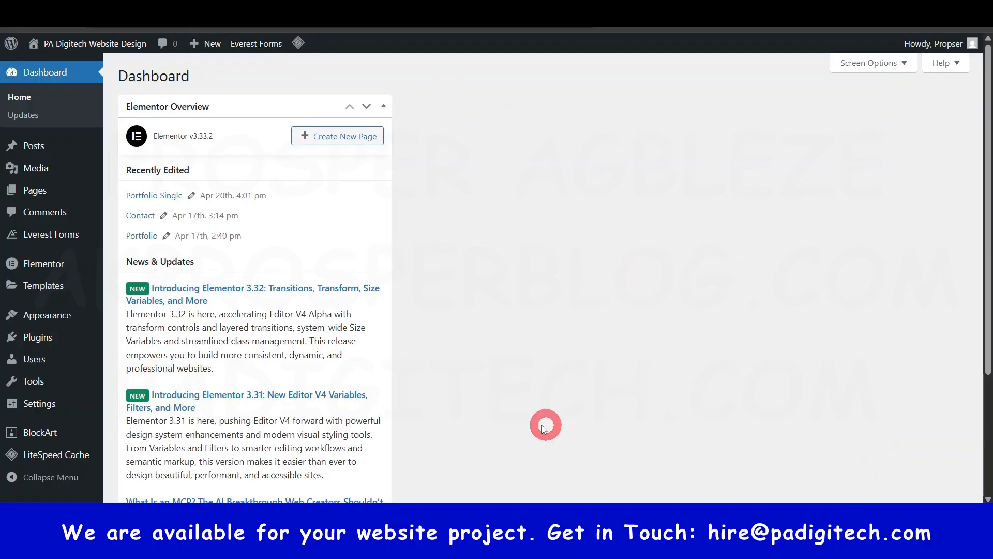
- Open the list of all WordPress pages and return to the live home page
{"action": "left_click", "coordinate": [48, 199]}
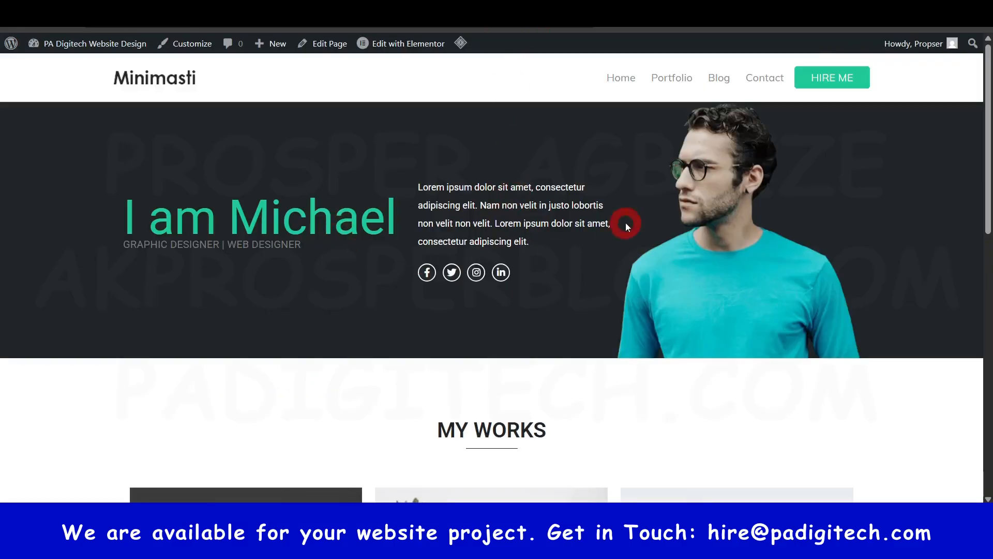
{"action": "scroll", "coordinate": [627, 226], "scroll_direction": "down", "scroll_amount": 10}
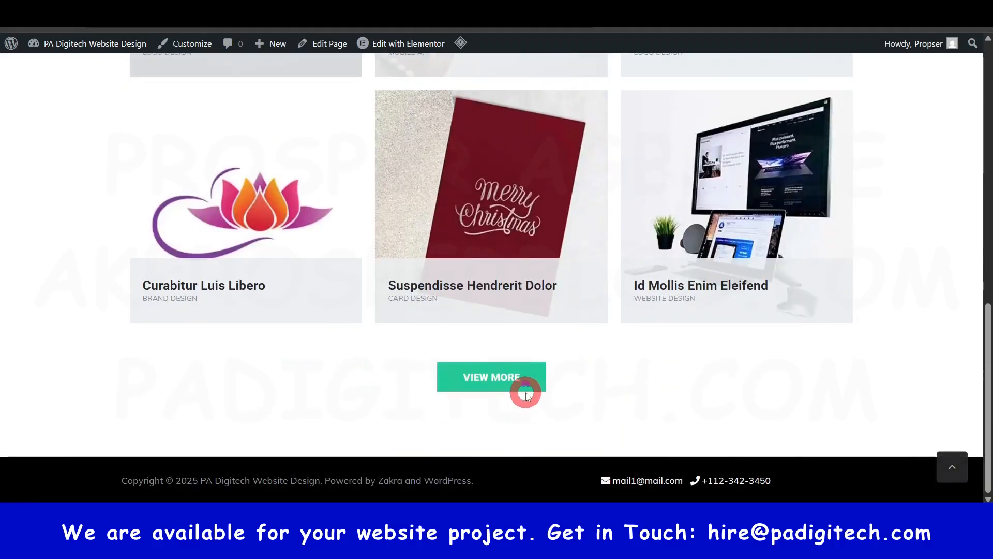
{"action": "left_click", "coordinate": [527, 396]}
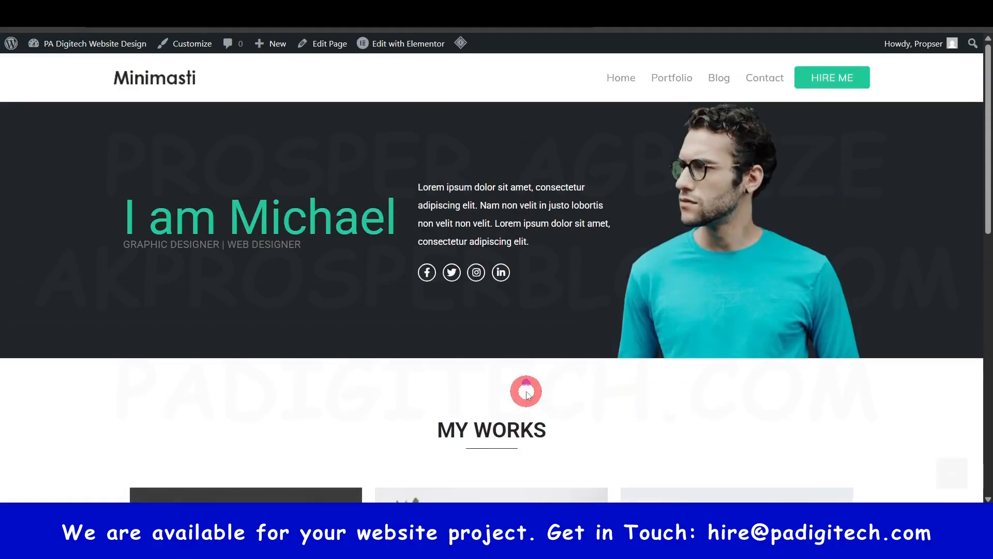
- Open the Portfolio, Blog and Contact links of the site's navigation in separate tabs and check the Hire Me link
{"action": "right_click", "coordinate": [677, 80]}
{"action": "left_click", "coordinate": [762, 122]}
{"action": "right_click", "coordinate": [723, 83]}
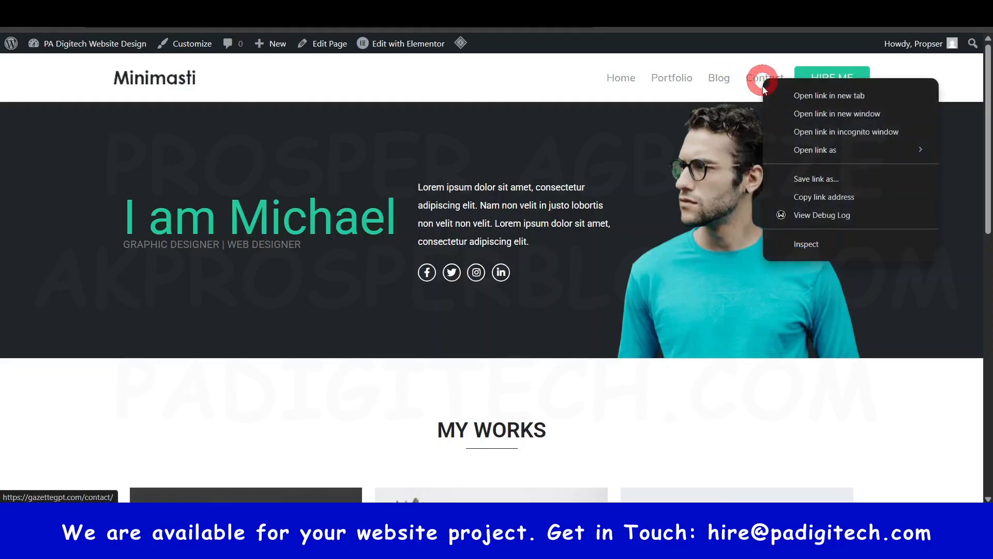
{"action": "left_click", "coordinate": [892, 227]}
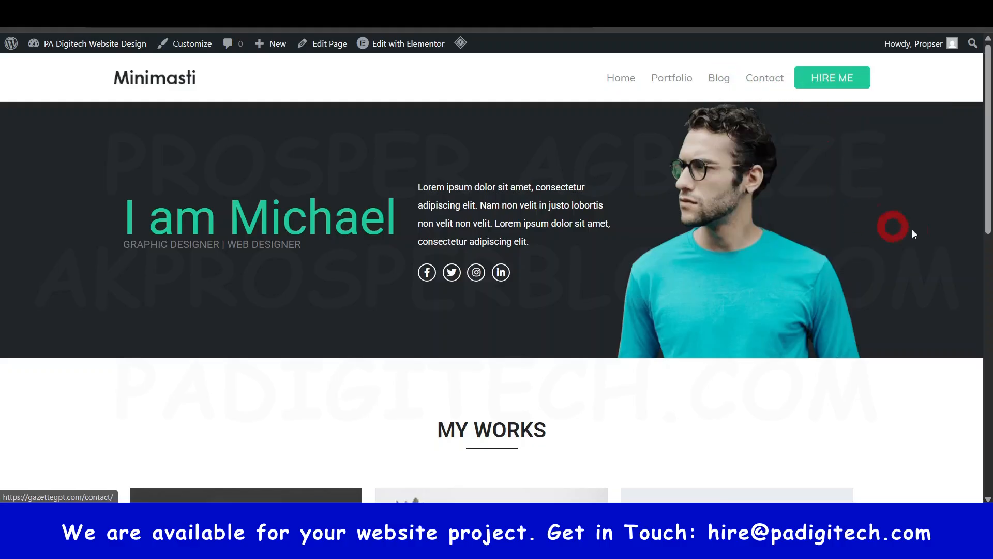
{"action": "left_click", "coordinate": [836, 87]}
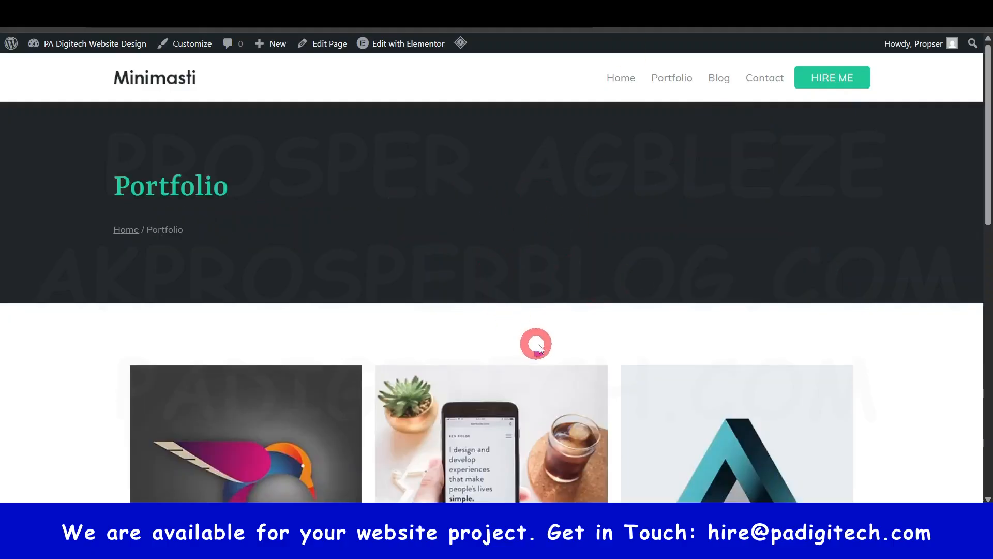
- Look through the Portfolio and Contact pages, including the contact form, map and footer
{"action": "scroll", "coordinate": [534, 343], "scroll_direction": "down", "scroll_amount": 15}
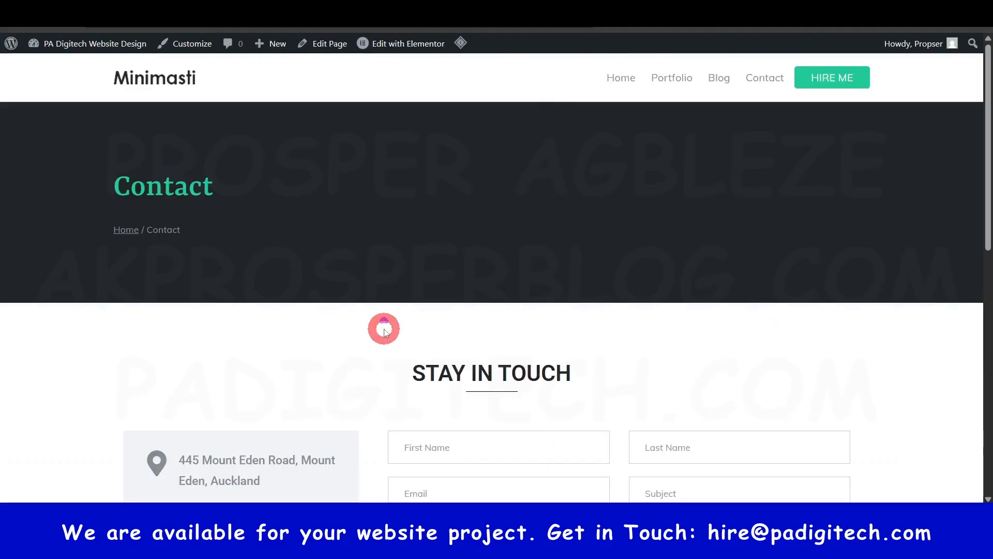
{"action": "scroll", "coordinate": [384, 329], "scroll_direction": "down", "scroll_amount": 10}
{"action": "scroll", "coordinate": [398, 331], "scroll_direction": "up", "scroll_amount": 6}
{"action": "scroll", "coordinate": [589, 350], "scroll_direction": "down", "scroll_amount": 6}
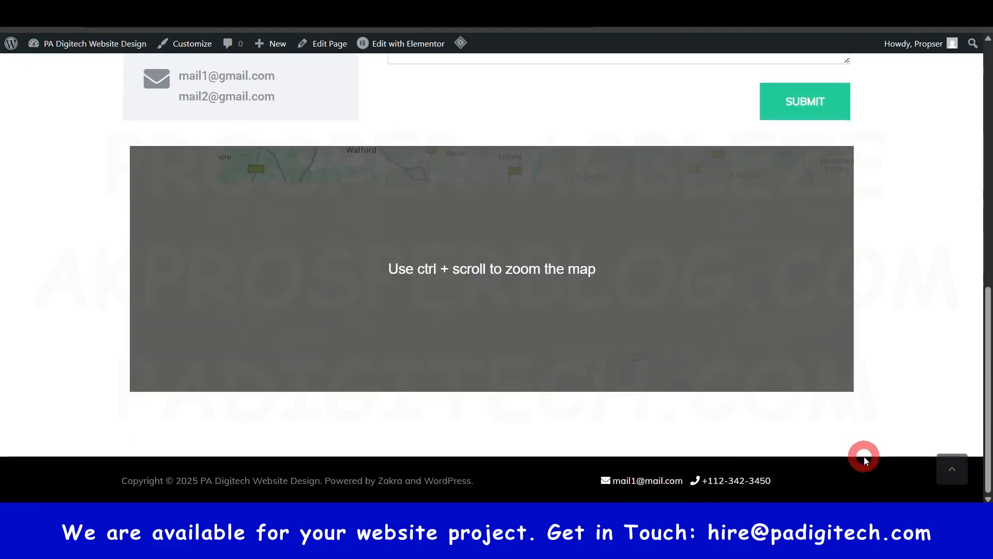
{"action": "scroll", "coordinate": [492, 259], "scroll_direction": "up", "scroll_amount": 6}
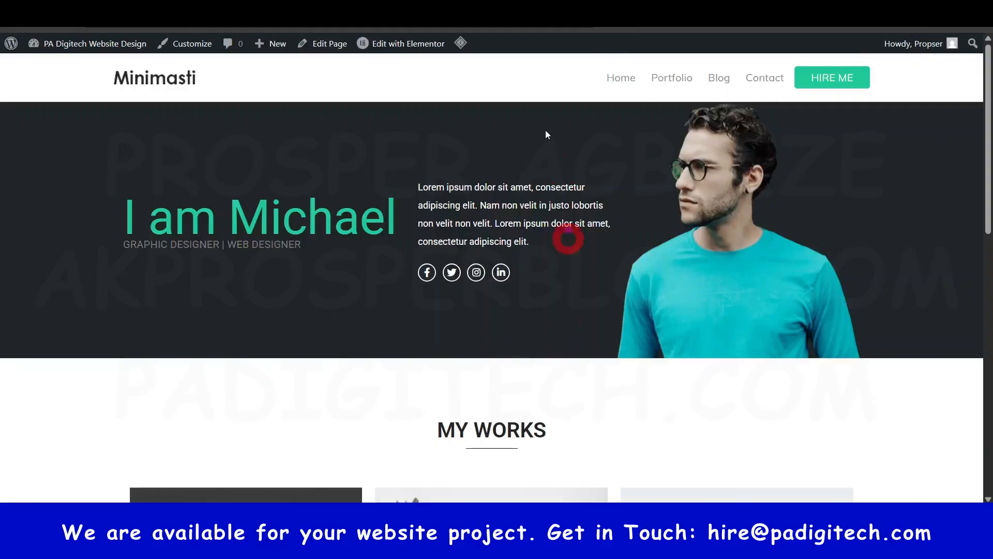
- Open the home page in the Elementor editor, skip the AI notification and look over the page
{"action": "left_click", "coordinate": [404, 44]}
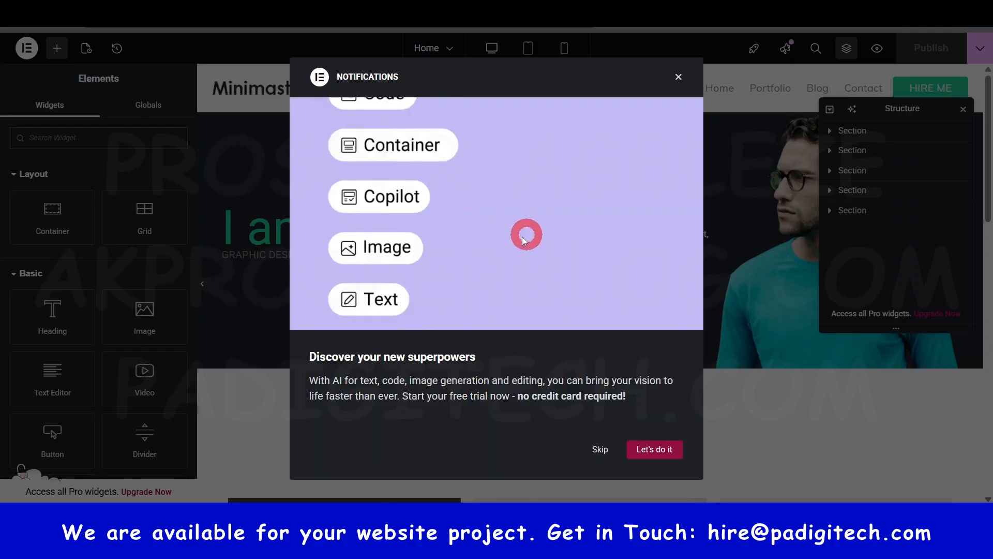
{"action": "left_click", "coordinate": [601, 450]}
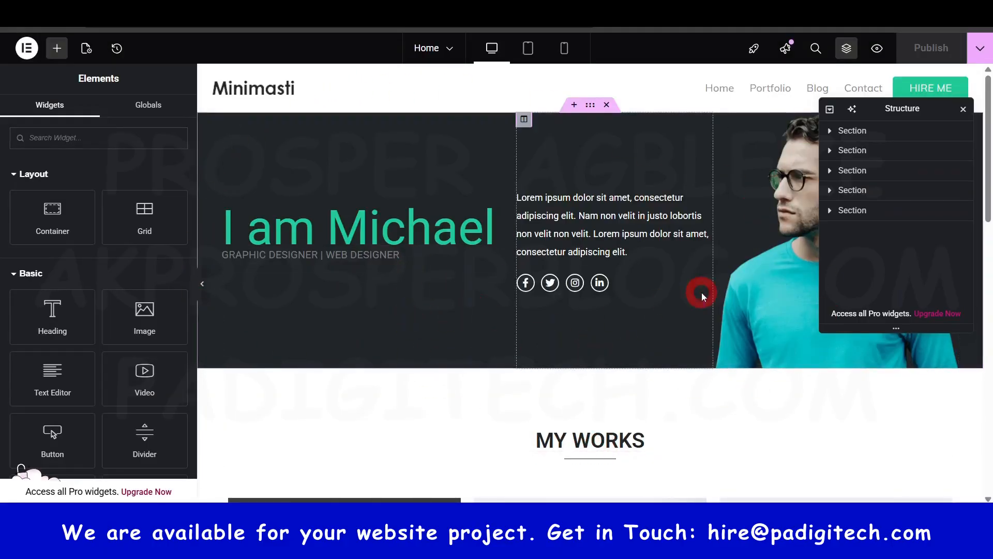
{"action": "scroll", "coordinate": [701, 292], "scroll_direction": "down", "scroll_amount": 5}
{"action": "scroll", "coordinate": [702, 295], "scroll_direction": "down", "scroll_amount": 10}
{"action": "scroll", "coordinate": [637, 268], "scroll_direction": "up", "scroll_amount": 6}
{"action": "scroll", "coordinate": [636, 268], "scroll_direction": "up", "scroll_amount": 9}
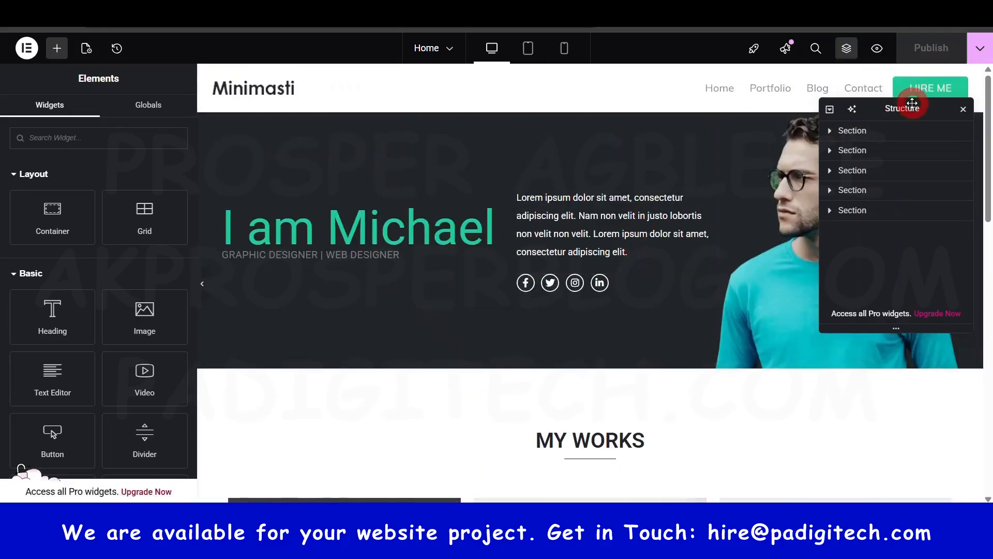
- Reposition the Structure panel and select each of its five sections in turn to locate them on the home page
{"action": "left_click_drag", "start_coordinate": [909, 106], "coordinate": [735, 220]}
{"action": "left_click_drag", "start_coordinate": [745, 256], "coordinate": [856, 178]}
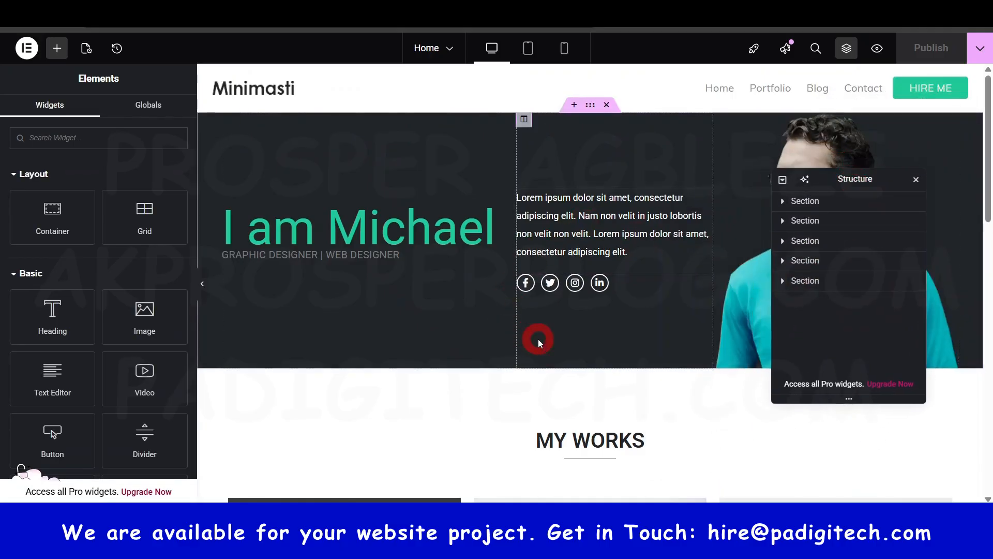
{"action": "left_click", "coordinate": [805, 201]}
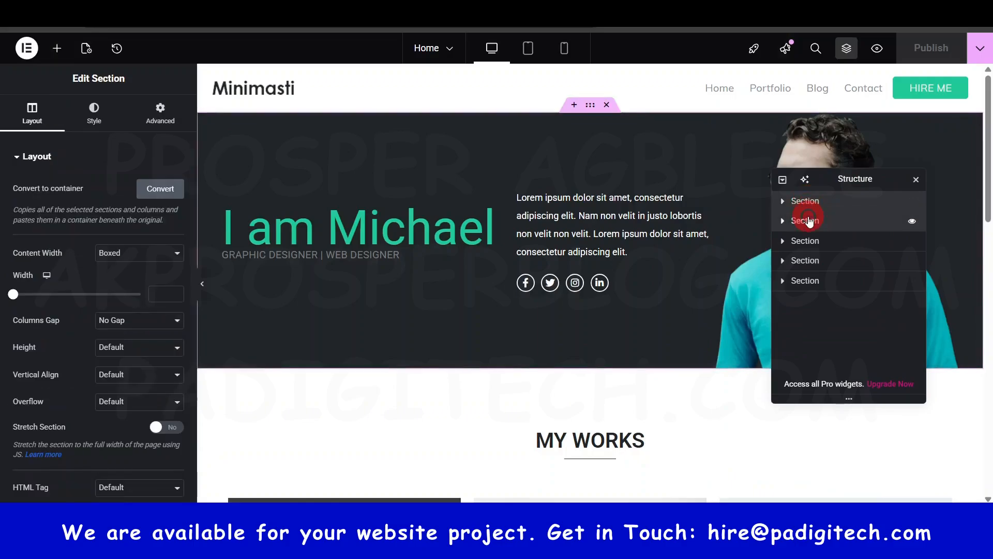
{"action": "left_click", "coordinate": [806, 224]}
{"action": "left_click", "coordinate": [808, 242]}
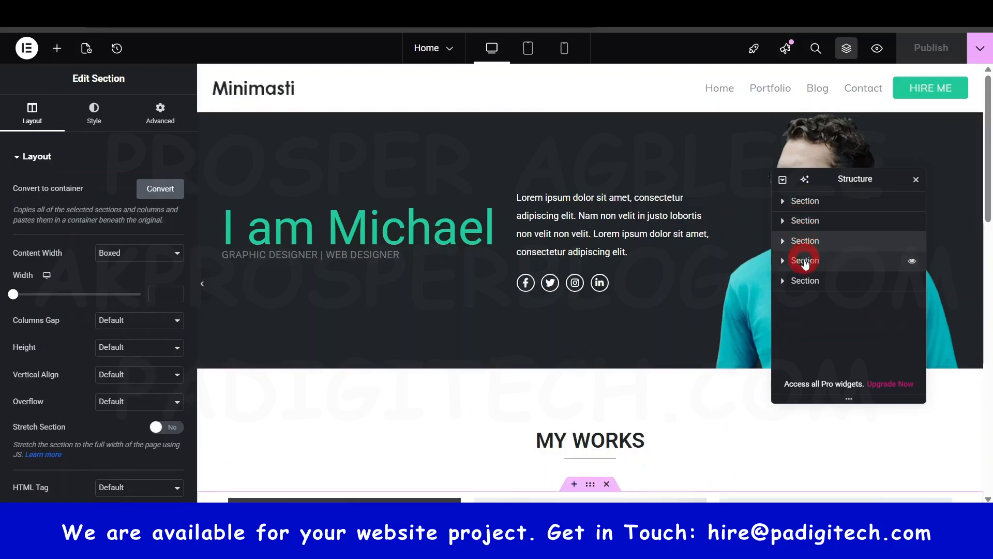
{"action": "left_click", "coordinate": [805, 262]}
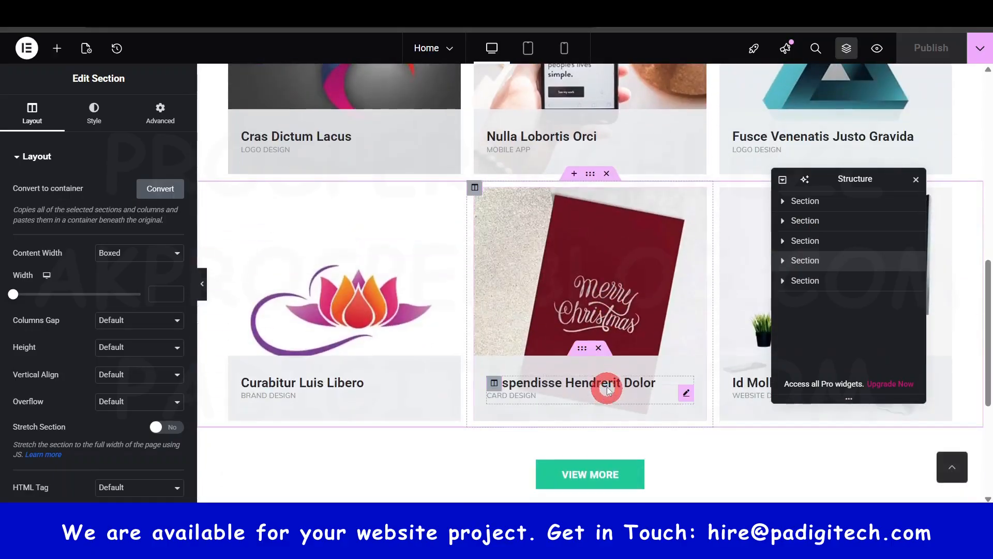
{"action": "left_click", "coordinate": [800, 283]}
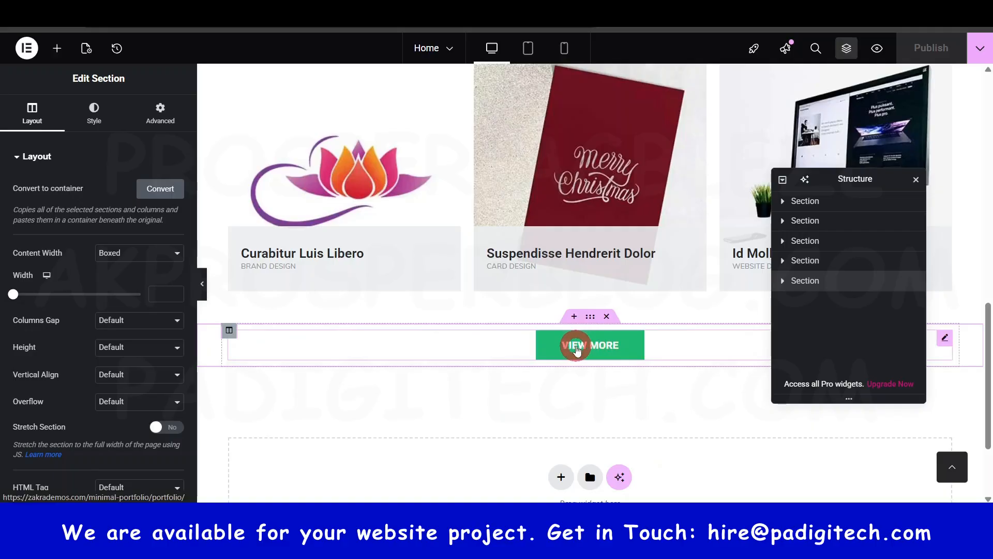
- Select the hero section in the page structure and expand its first two columns in turn to see which widgets they contain
{"action": "left_click", "coordinate": [817, 205]}
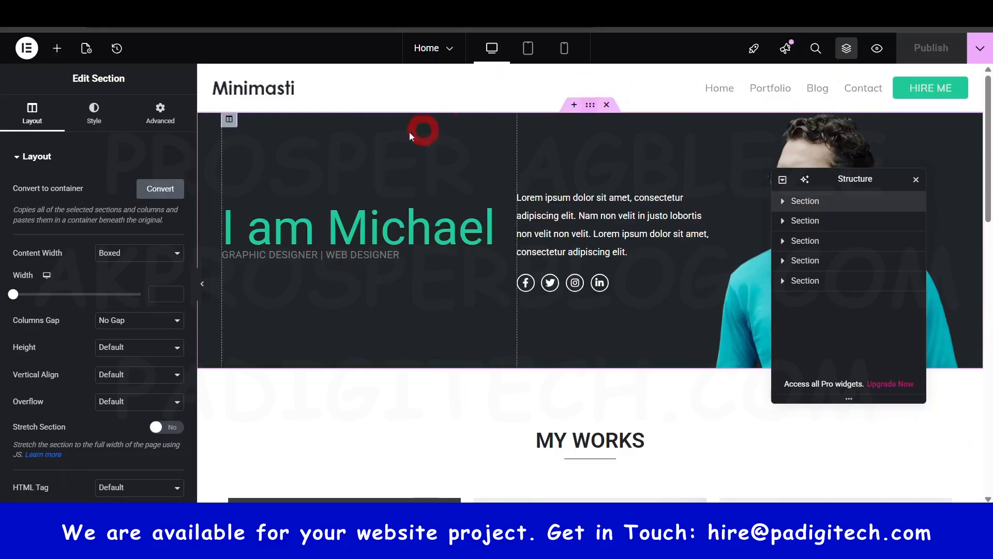
{"action": "scroll", "coordinate": [631, 326], "scroll_direction": "down", "scroll_amount": 1}
{"action": "scroll", "coordinate": [550, 181], "scroll_direction": "up", "scroll_amount": 1}
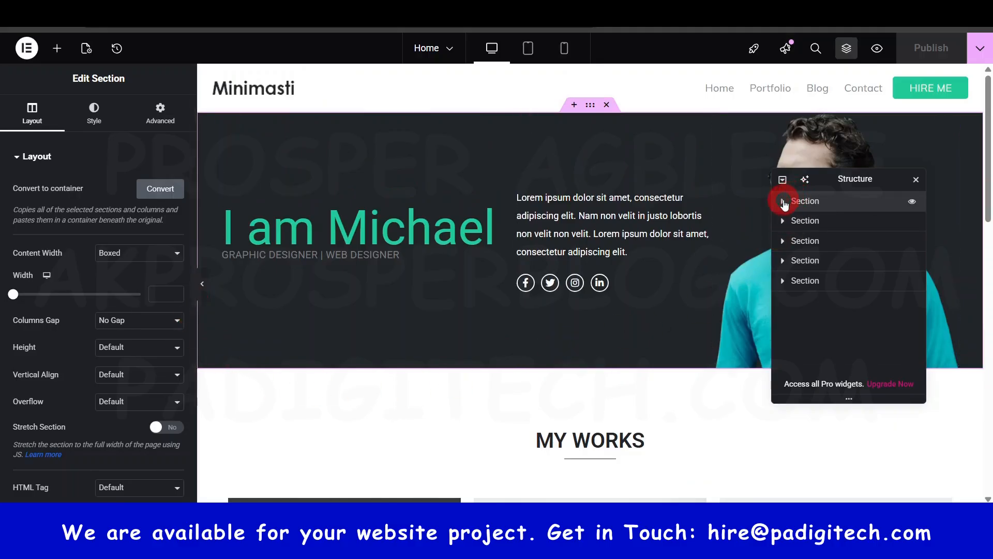
{"action": "left_click", "coordinate": [783, 202]}
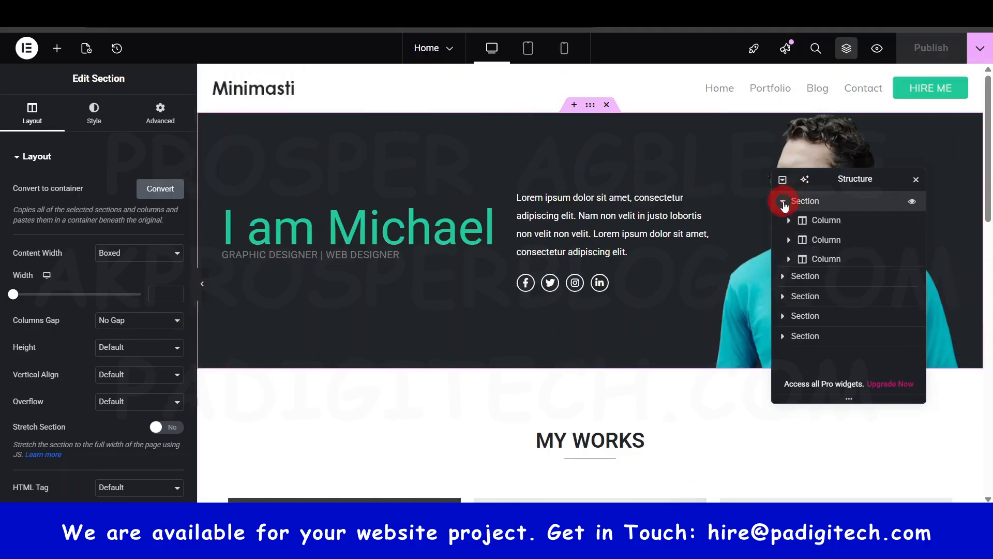
{"action": "left_click", "coordinate": [816, 222]}
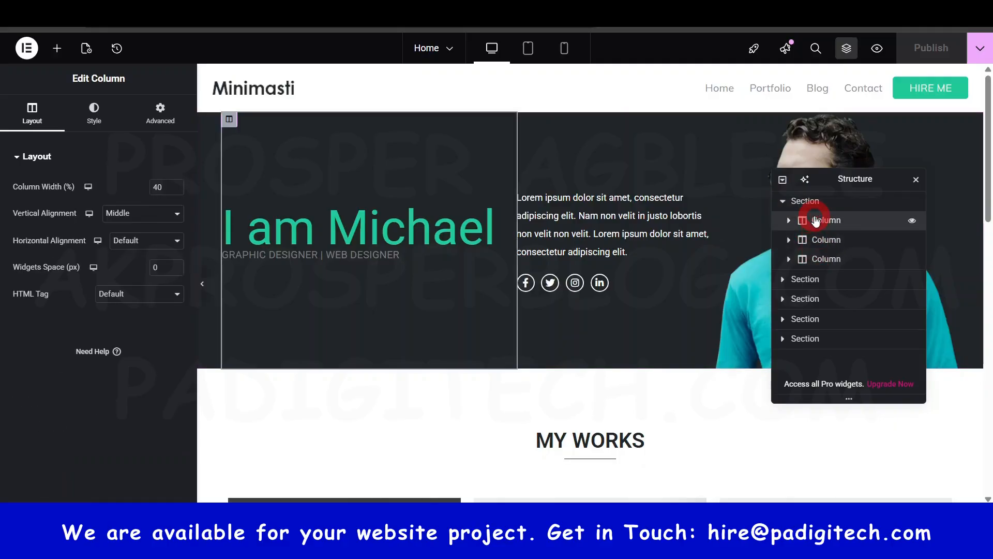
{"action": "left_click", "coordinate": [790, 221]}
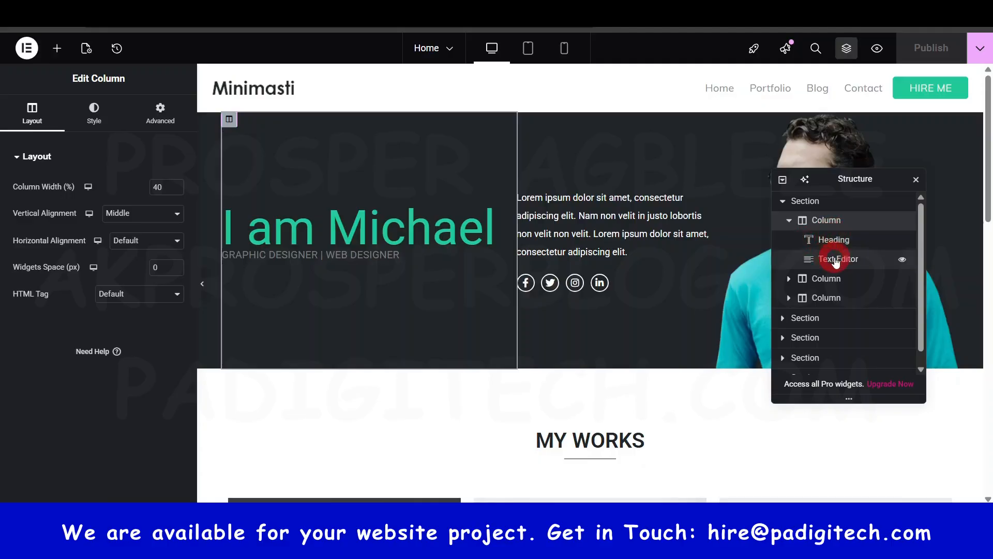
{"action": "left_click", "coordinate": [790, 220]}
{"action": "left_click", "coordinate": [789, 240]}
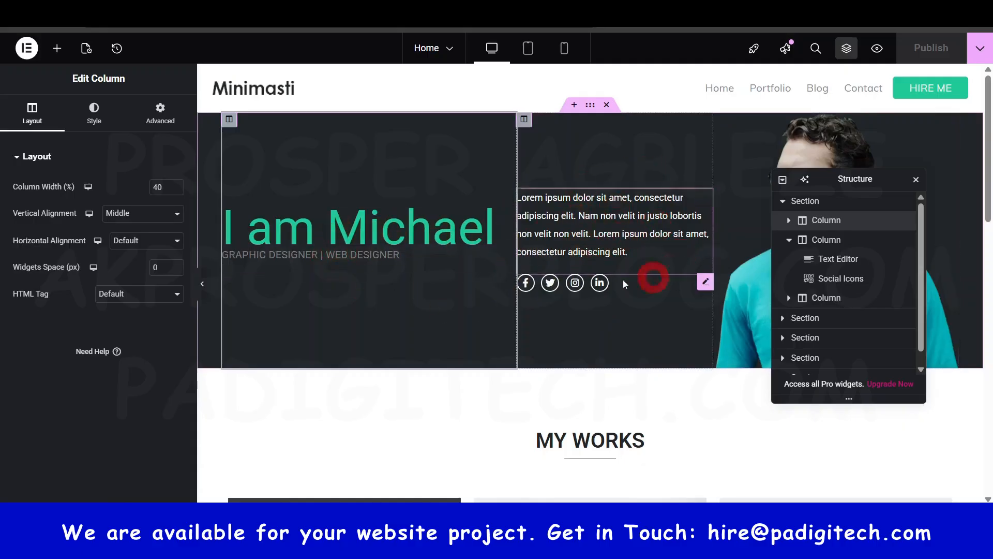
- Move the Structure panel clear of the hero text and inspect the settings of the heading, social icons and Lorem ipsum text widgets
{"action": "left_click_drag", "start_coordinate": [858, 182], "coordinate": [866, 354]}
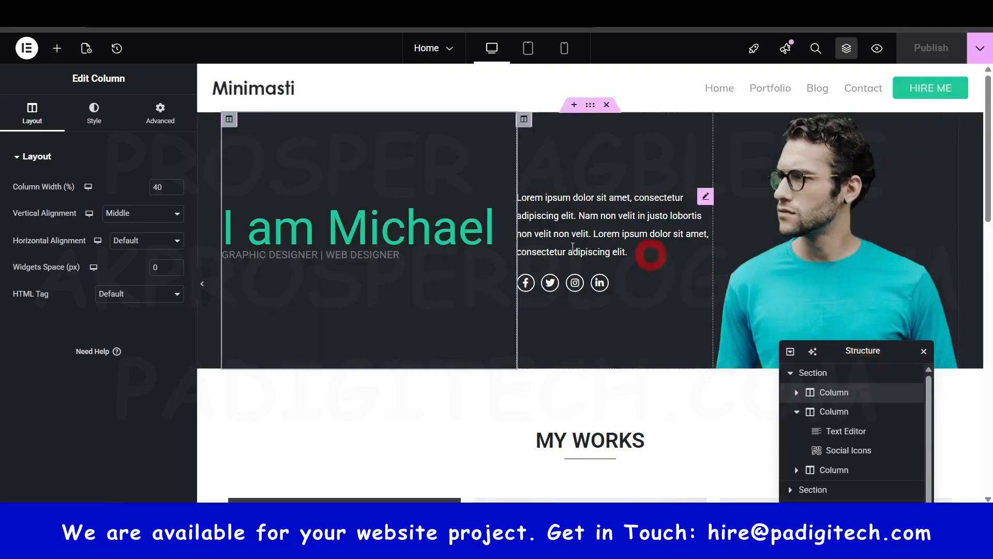
{"action": "left_click", "coordinate": [401, 230]}
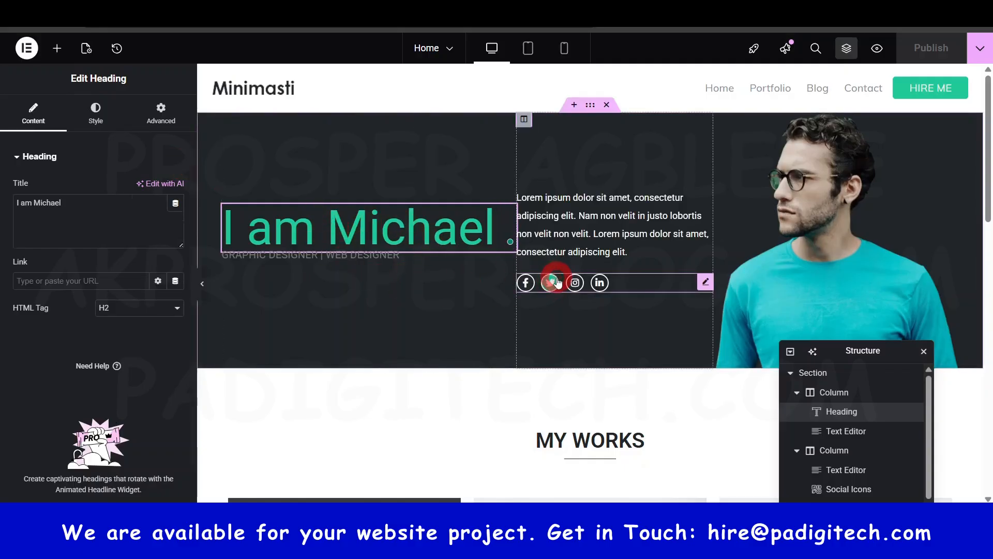
{"action": "left_click", "coordinate": [556, 281]}
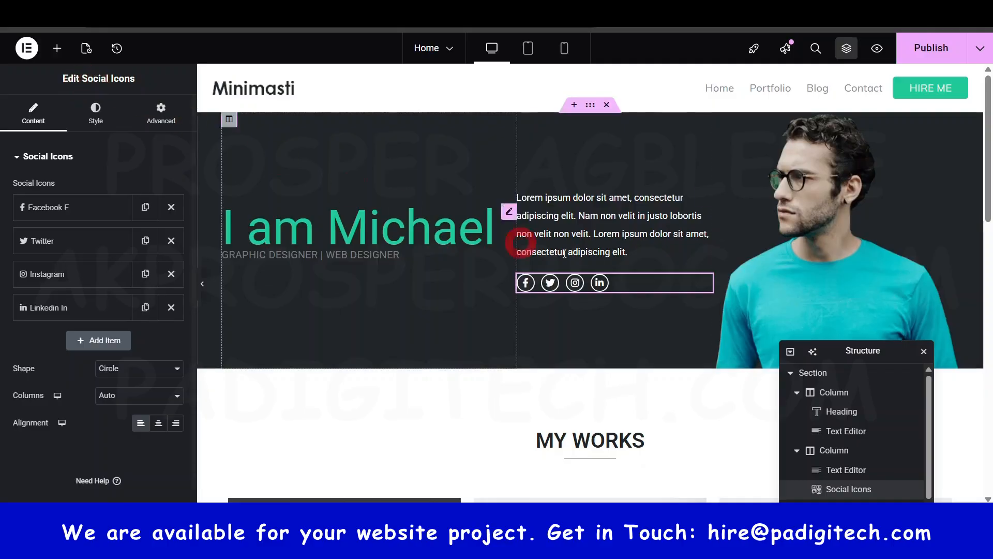
{"action": "left_click", "coordinate": [581, 286]}
{"action": "left_click", "coordinate": [573, 285]}
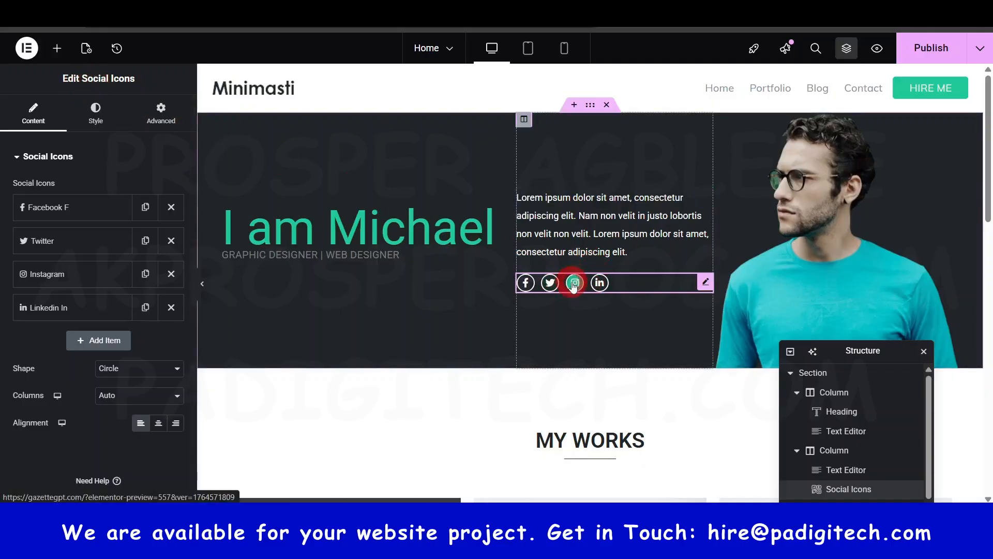
{"action": "left_click", "coordinate": [583, 225]}
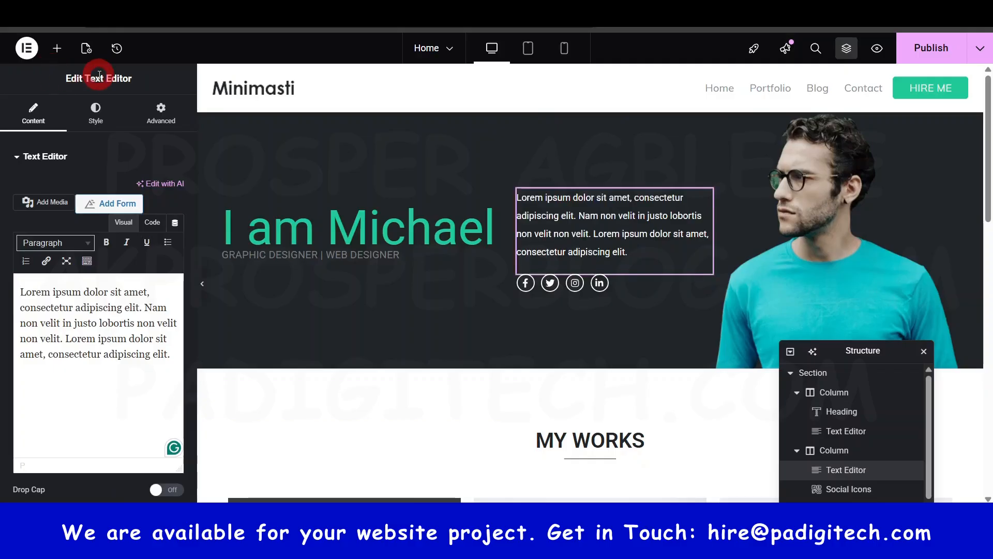
{"action": "left_click", "coordinate": [600, 227]}
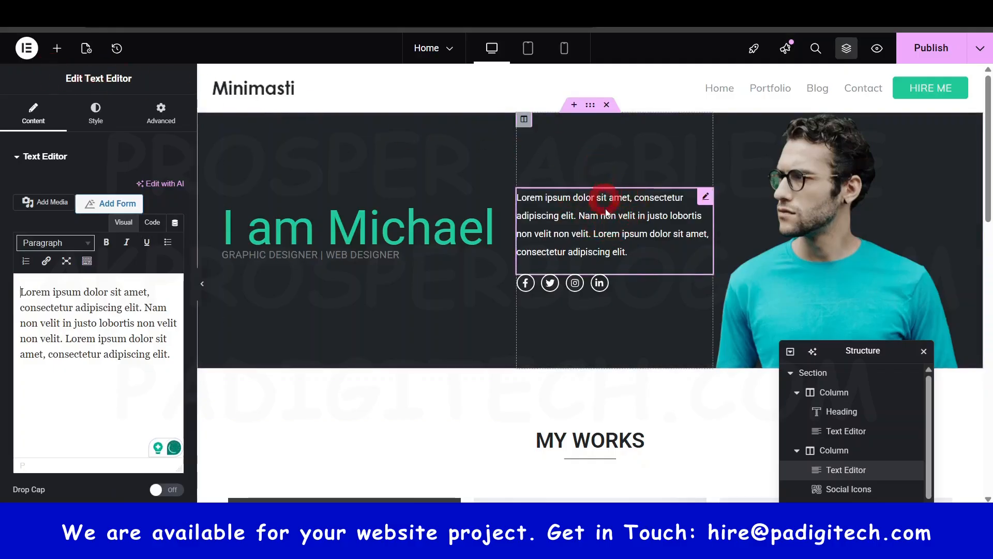
- Dock the Structure panel, float it again, close and reopen it, and place it below the hero text
{"action": "left_click_drag", "start_coordinate": [824, 350], "coordinate": [985, 243]}
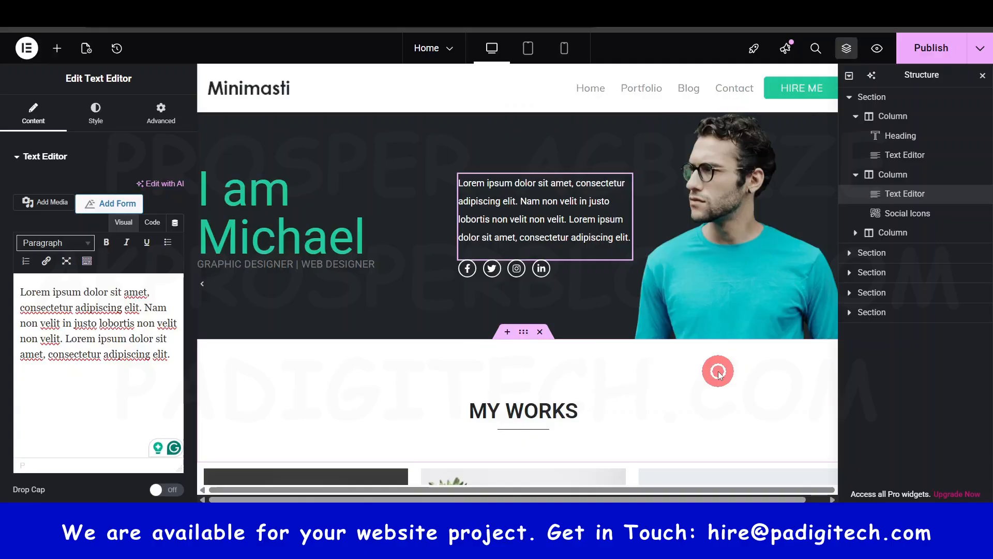
{"action": "left_click_drag", "start_coordinate": [921, 74], "coordinate": [779, 391]}
{"action": "left_click", "coordinate": [879, 51]}
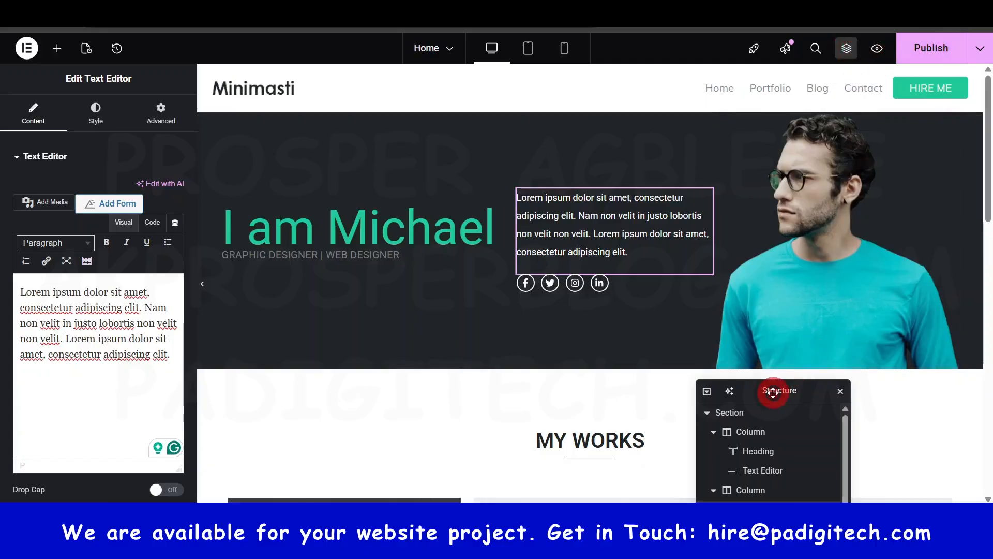
{"action": "left_click_drag", "start_coordinate": [773, 392], "coordinate": [805, 187]}
{"action": "left_click", "coordinate": [872, 186]}
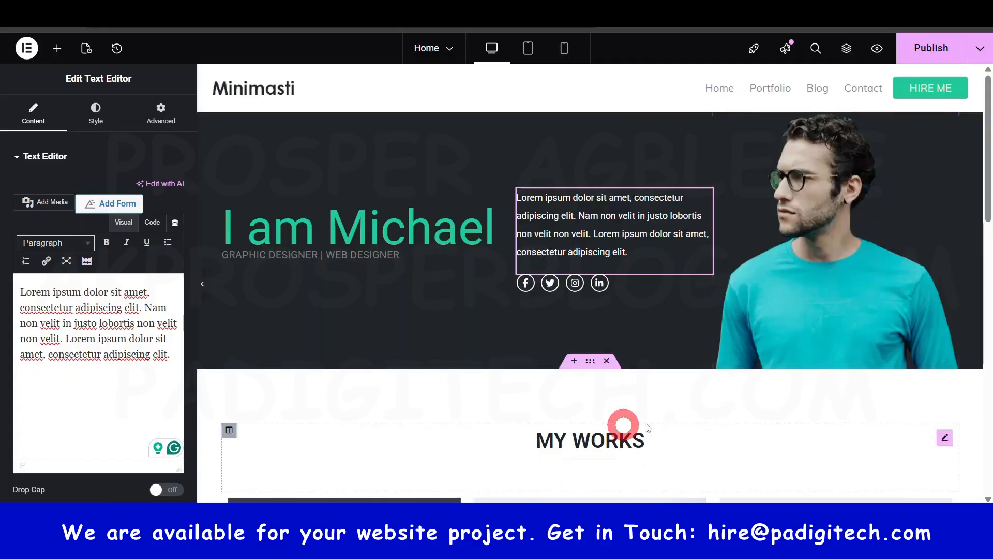
{"action": "left_click", "coordinate": [847, 49]}
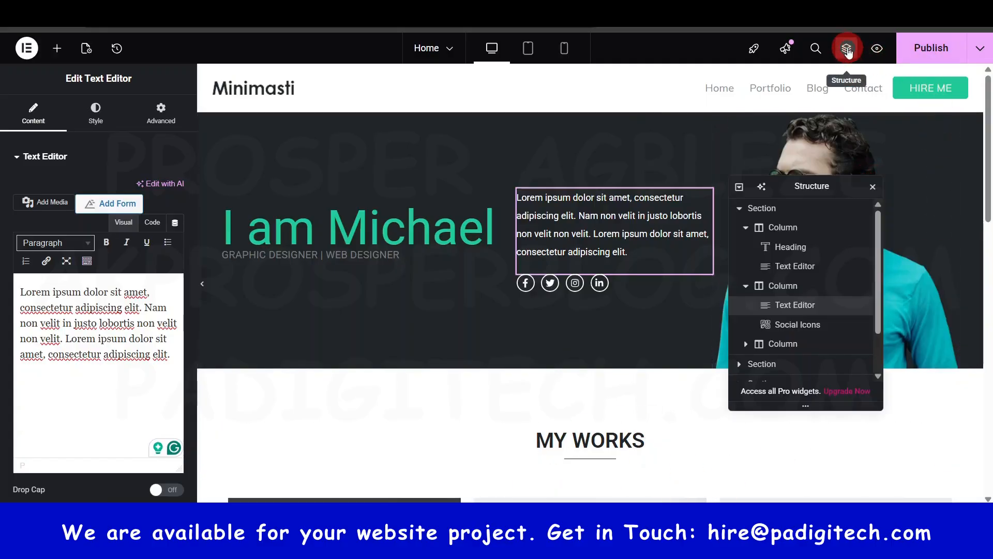
{"action": "left_click_drag", "start_coordinate": [813, 187], "coordinate": [809, 329]}
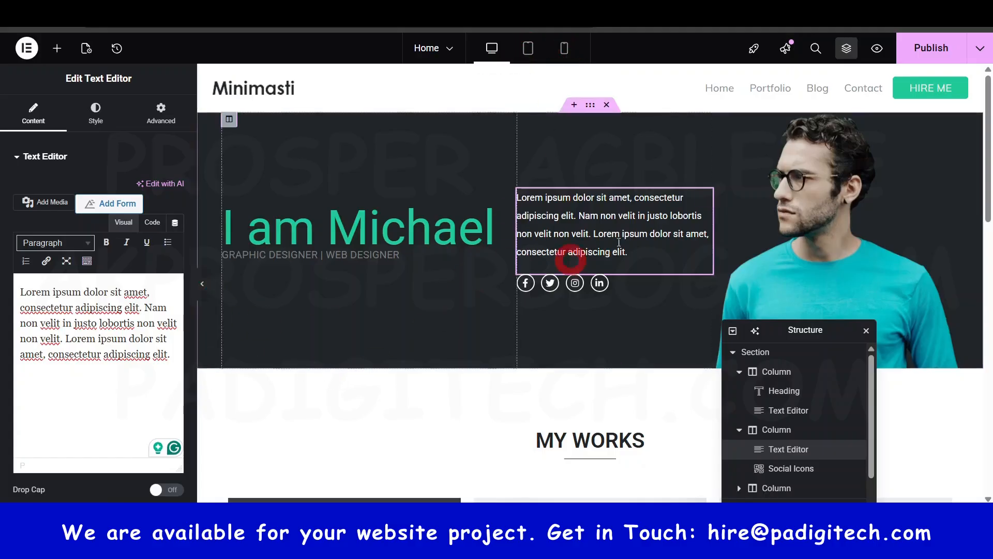
- Look through the home page in desktop view and check its layout in tablet view
{"action": "scroll", "coordinate": [608, 252], "scroll_direction": "down", "scroll_amount": 8}
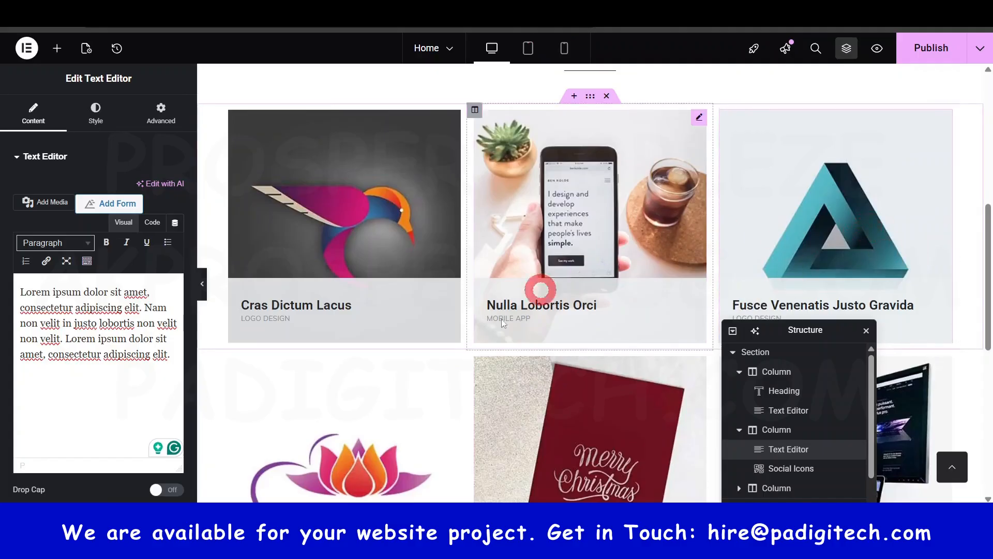
{"action": "scroll", "coordinate": [426, 378], "scroll_direction": "down", "scroll_amount": 5}
{"action": "scroll", "coordinate": [426, 378], "scroll_direction": "up", "scroll_amount": 13}
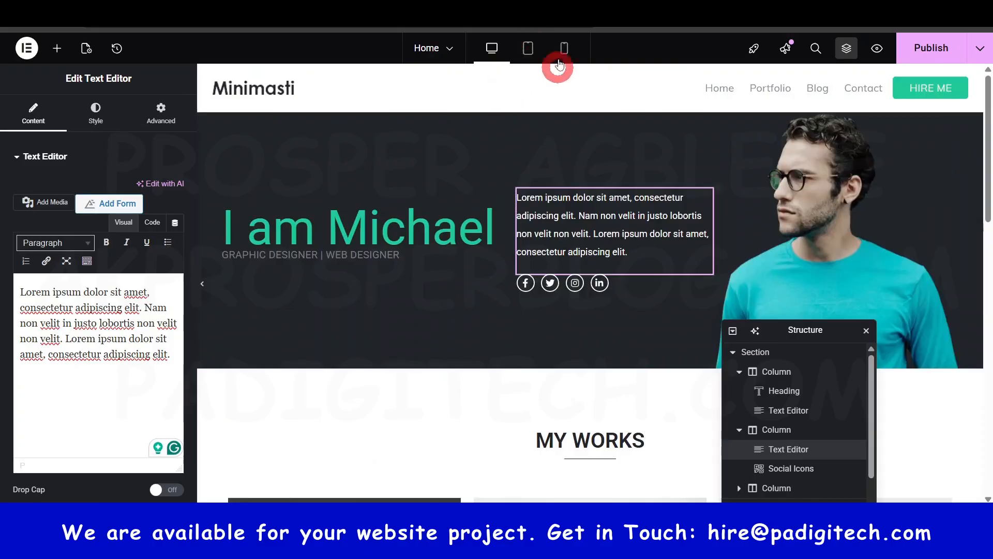
{"action": "left_click", "coordinate": [528, 48]}
{"action": "scroll", "coordinate": [569, 207], "scroll_direction": "down", "scroll_amount": 3}
{"action": "scroll", "coordinate": [580, 226], "scroll_direction": "down", "scroll_amount": 8}
{"action": "scroll", "coordinate": [579, 227], "scroll_direction": "up", "scroll_amount": 9}
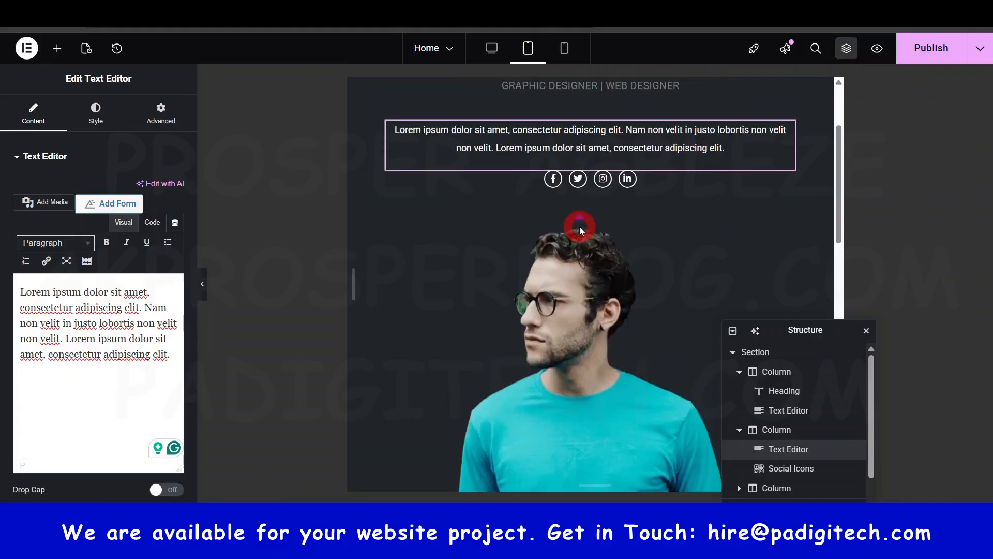
{"action": "scroll", "coordinate": [580, 227], "scroll_direction": "up", "scroll_amount": 3}
- Preview the home page in mobile portrait view, return to desktop view and move the Structure panel below the hero section
{"action": "left_click", "coordinate": [564, 48]}
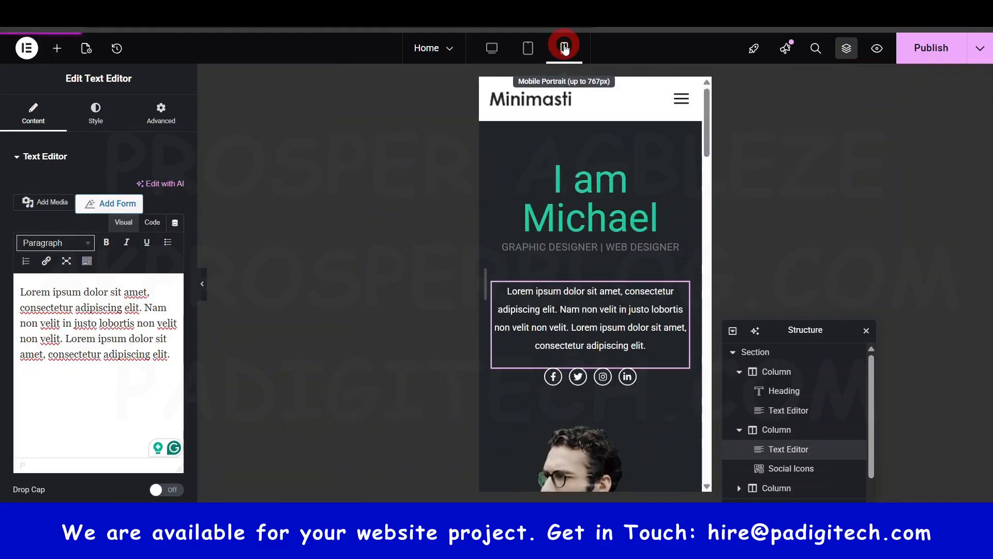
{"action": "scroll", "coordinate": [597, 267], "scroll_direction": "down", "scroll_amount": 4}
{"action": "scroll", "coordinate": [597, 267], "scroll_direction": "down", "scroll_amount": 6}
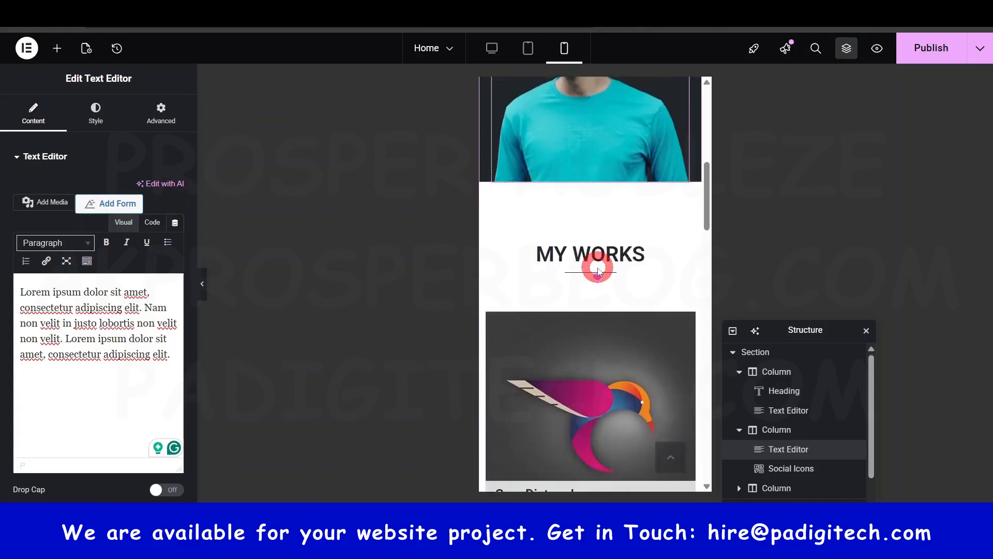
{"action": "scroll", "coordinate": [598, 267], "scroll_direction": "up", "scroll_amount": 10}
{"action": "scroll", "coordinate": [599, 265], "scroll_direction": "up", "scroll_amount": 2}
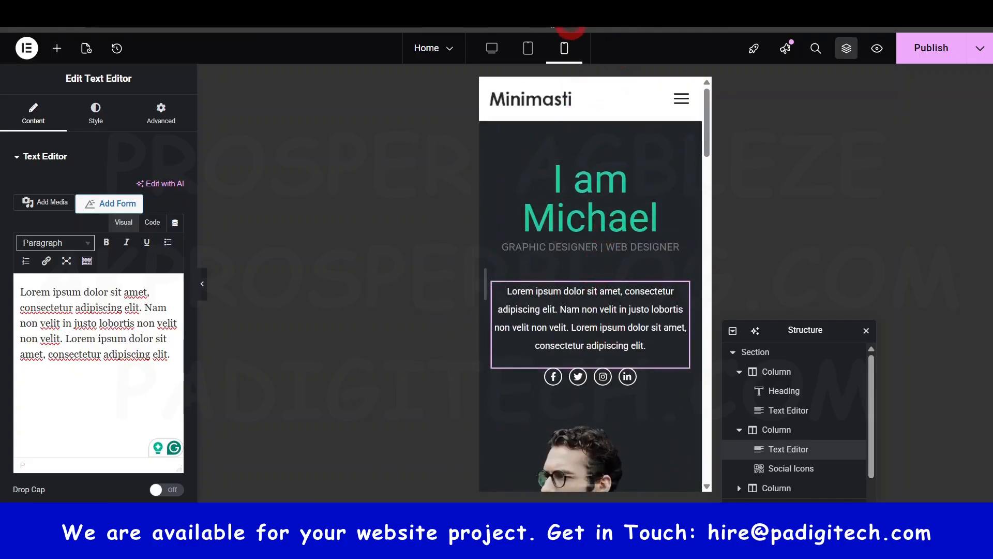
{"action": "left_click", "coordinate": [488, 54]}
{"action": "left_click_drag", "start_coordinate": [802, 328], "coordinate": [822, 450]}
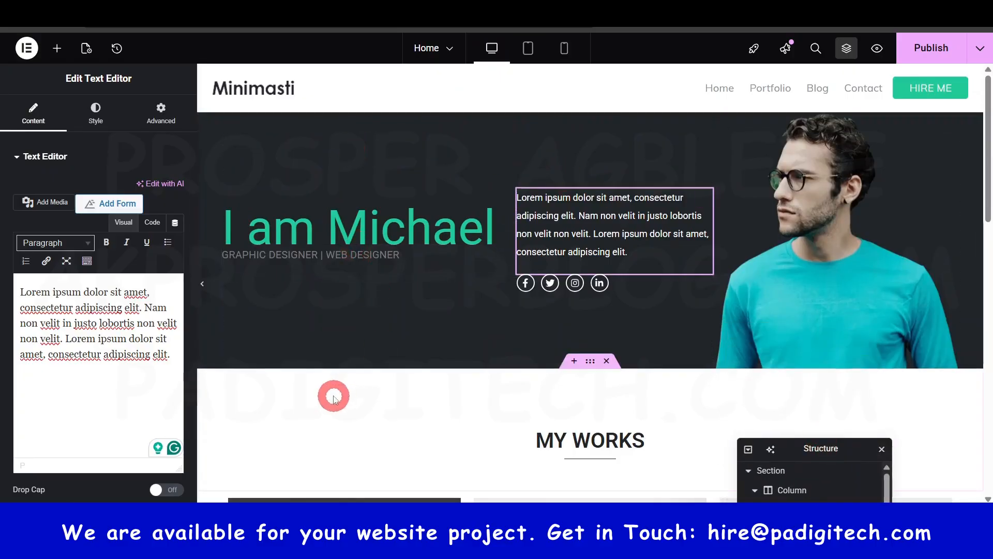
- Check the whole mobile layout down to View More, dismissing the SpotOnTheMouse licence reminder, and restore desktop view
{"action": "left_click", "coordinate": [565, 49]}
{"action": "scroll", "coordinate": [676, 360], "scroll_direction": "down", "scroll_amount": 10}
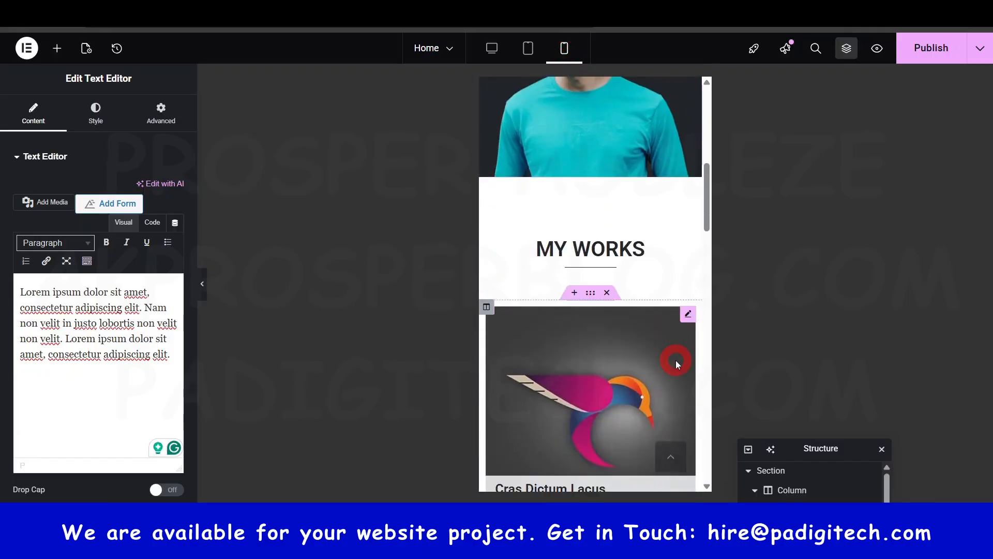
{"action": "scroll", "coordinate": [675, 360], "scroll_direction": "down", "scroll_amount": 10}
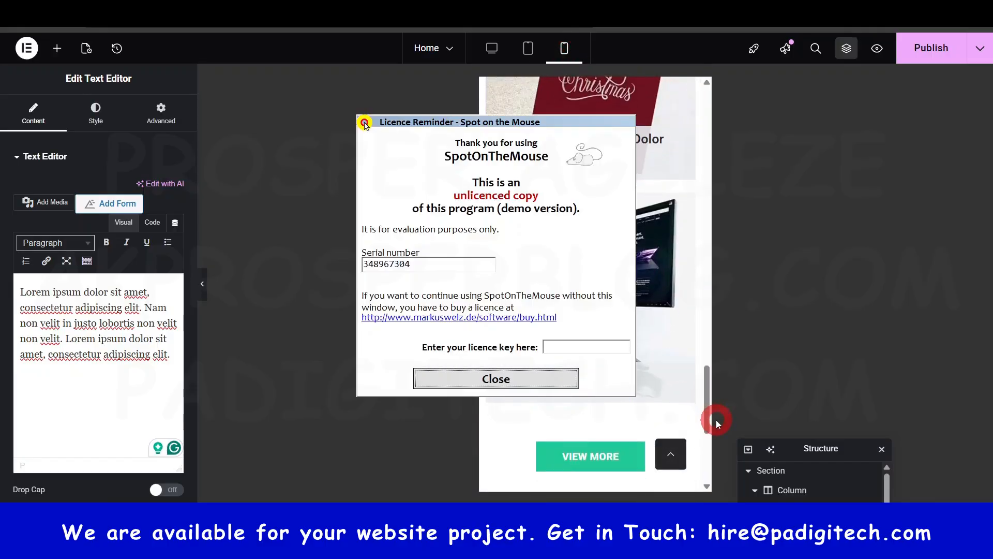
{"action": "left_click", "coordinate": [519, 383]}
{"action": "left_click_drag", "start_coordinate": [707, 414], "coordinate": [690, 104]}
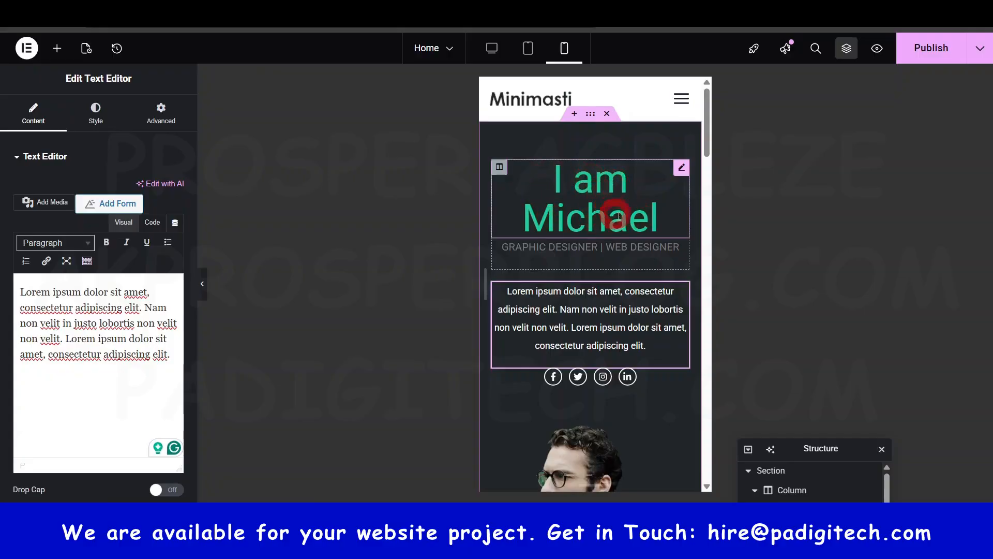
{"action": "left_click", "coordinate": [492, 48]}
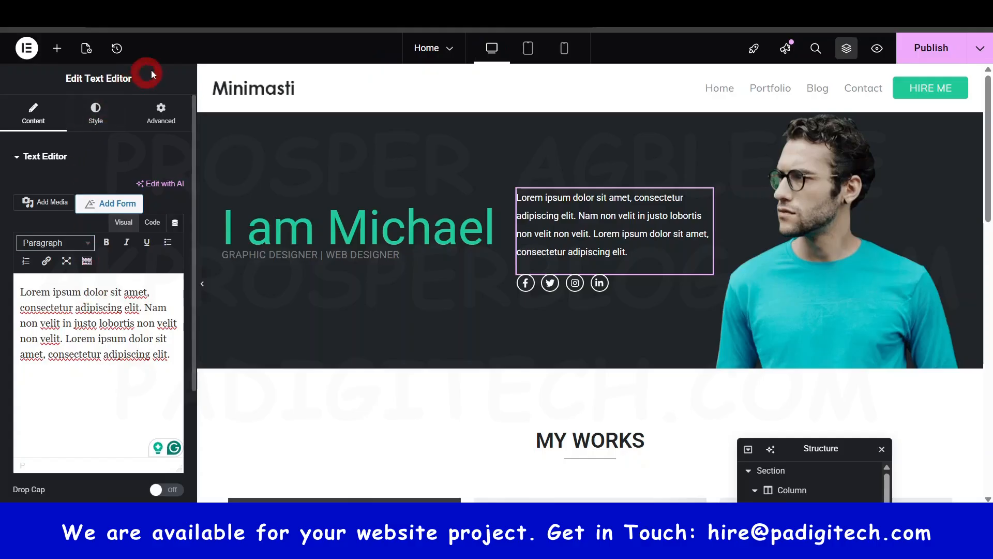
- Open the page's editing history, pick the Social Icons item icon edit and close the history
{"action": "left_click", "coordinate": [115, 48]}
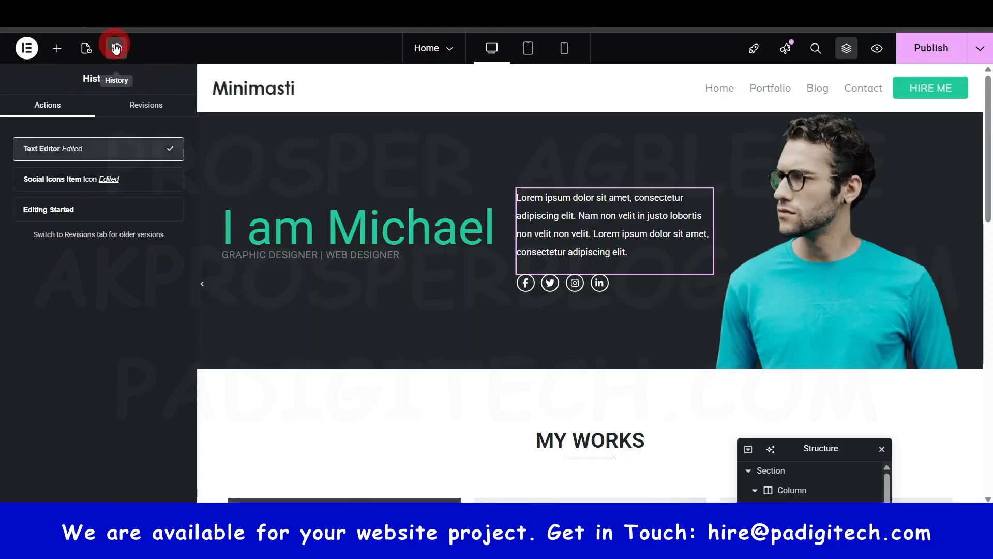
{"action": "left_click", "coordinate": [68, 180]}
{"action": "left_click", "coordinate": [117, 50]}
- Examine the home page's Post Settings, covering the general settings, body style and custom CSS options
{"action": "left_click", "coordinate": [86, 48]}
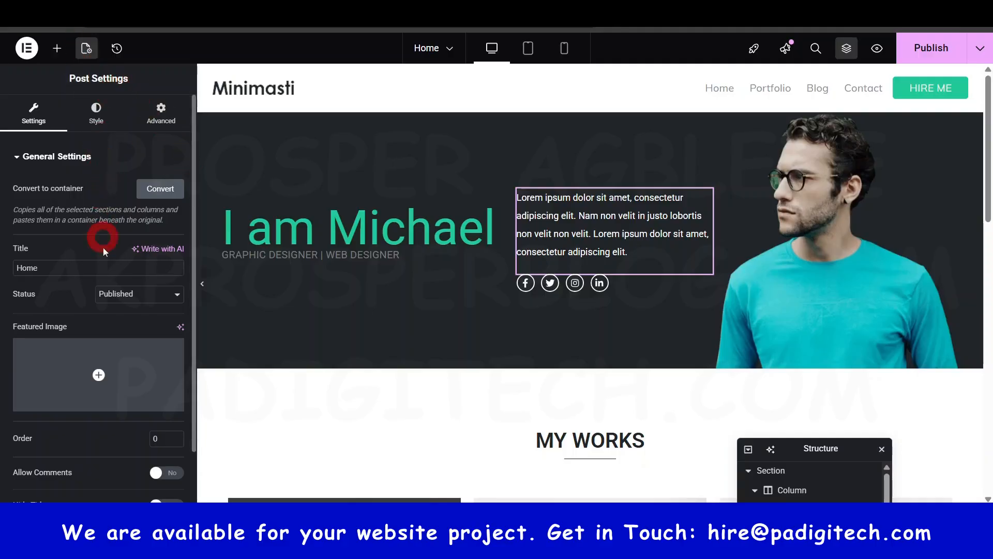
{"action": "scroll", "coordinate": [104, 393], "scroll_direction": "down", "scroll_amount": 2}
{"action": "mouse_move", "coordinate": [102, 301]}
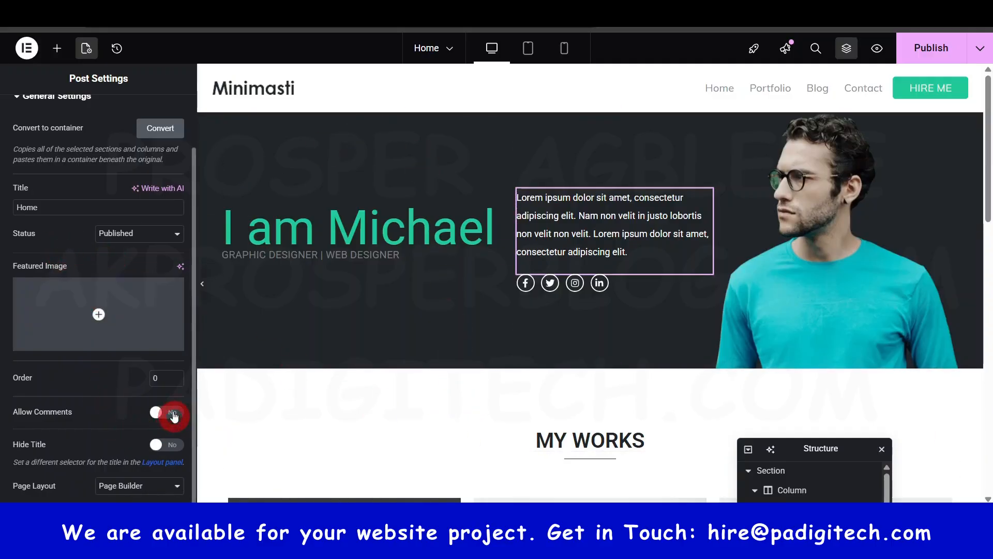
{"action": "scroll", "coordinate": [151, 381], "scroll_direction": "up", "scroll_amount": 2}
{"action": "left_click", "coordinate": [93, 110]}
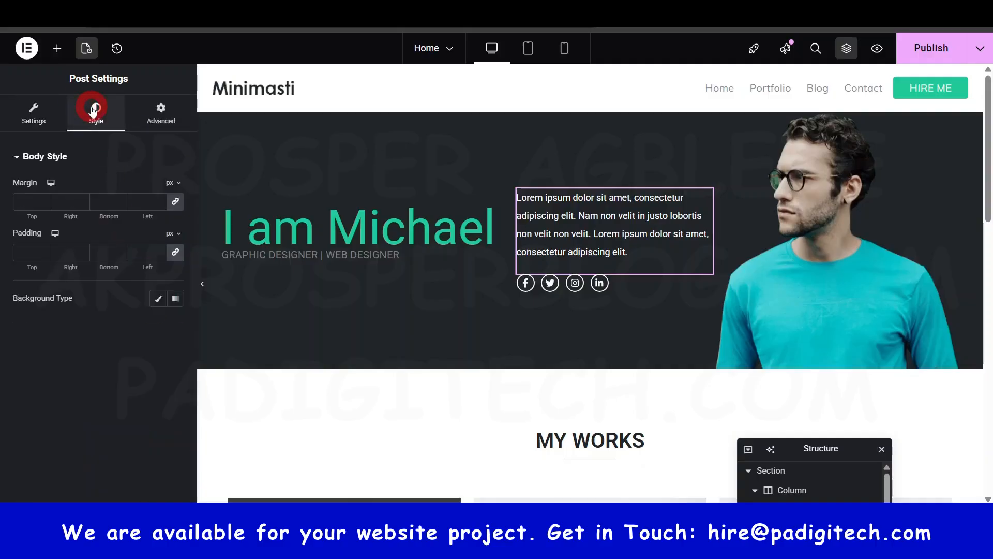
{"action": "left_click", "coordinate": [164, 114]}
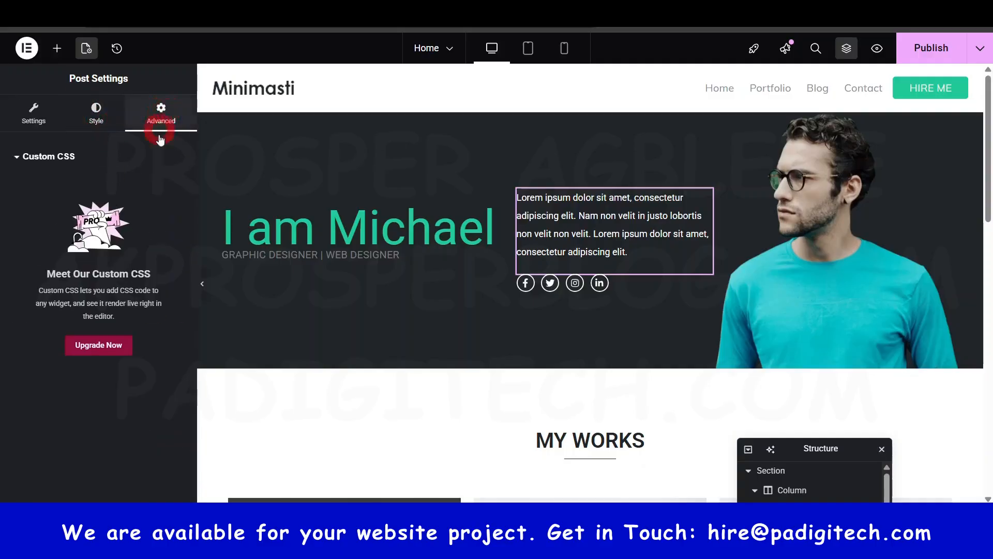
{"action": "left_click", "coordinate": [51, 122]}
{"action": "scroll", "coordinate": [104, 337], "scroll_direction": "down", "scroll_amount": 1}
{"action": "scroll", "coordinate": [104, 337], "scroll_direction": "up", "scroll_amount": 1}
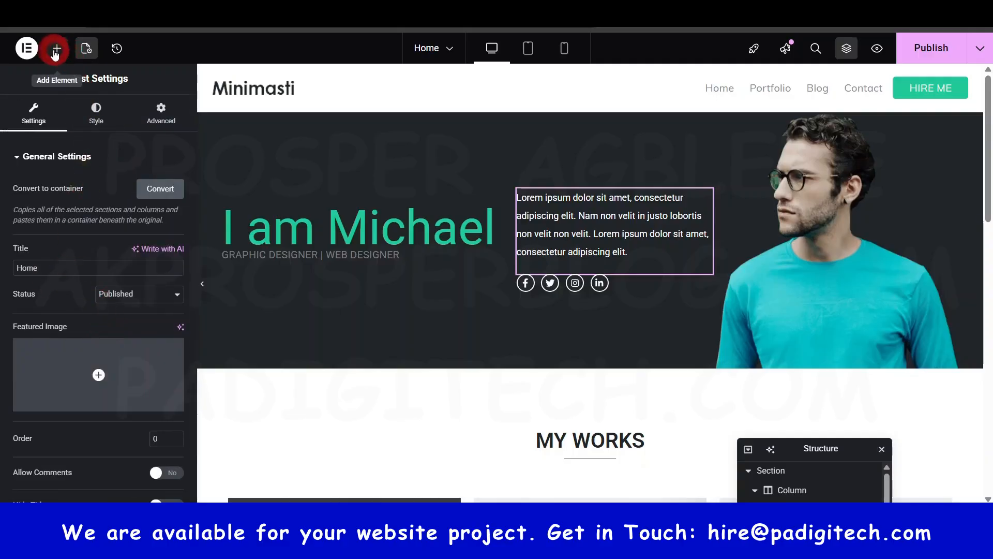
- Open the global colors in Site Settings and add a custom color set to #DE7373
{"action": "left_click", "coordinate": [29, 48]}
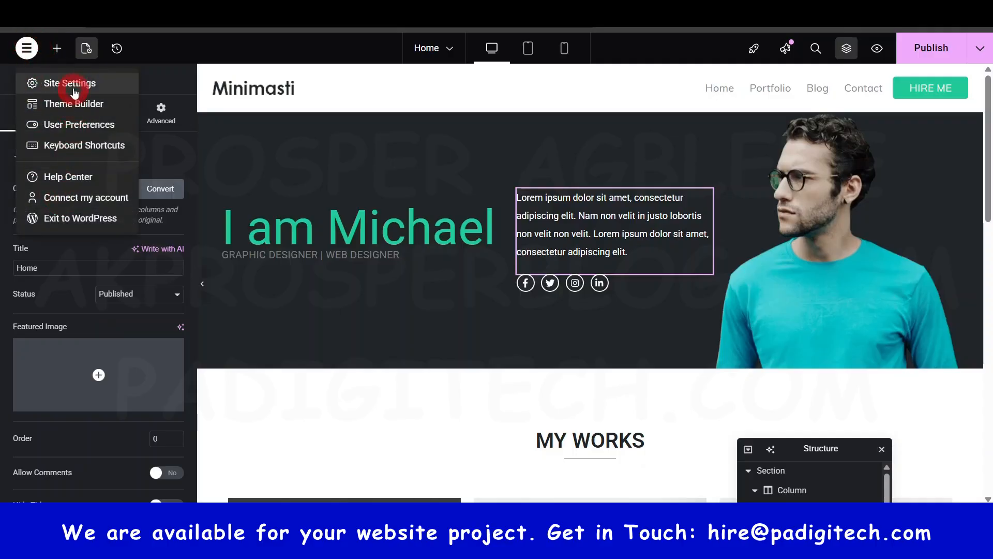
{"action": "left_click", "coordinate": [77, 85]}
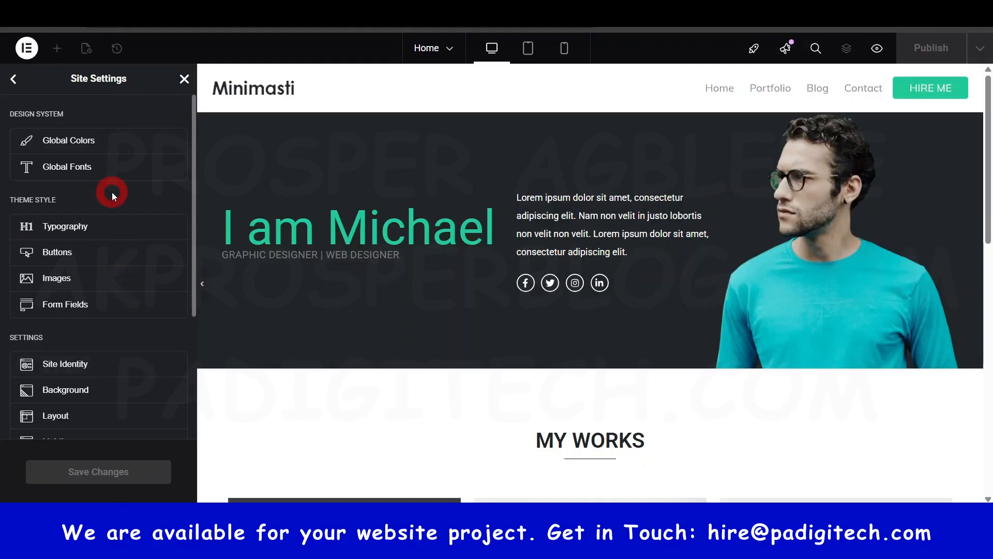
{"action": "left_click", "coordinate": [89, 140]}
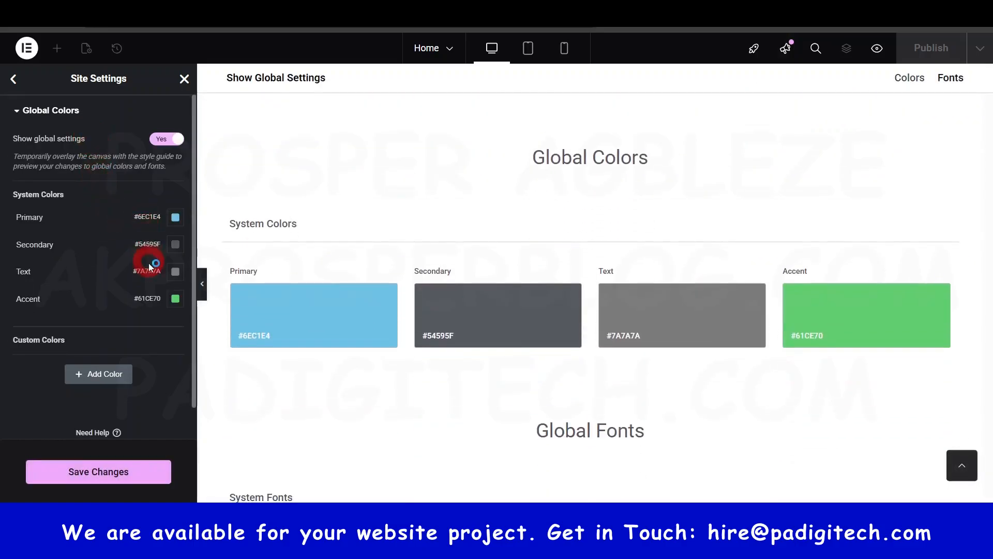
{"action": "left_click", "coordinate": [103, 375]}
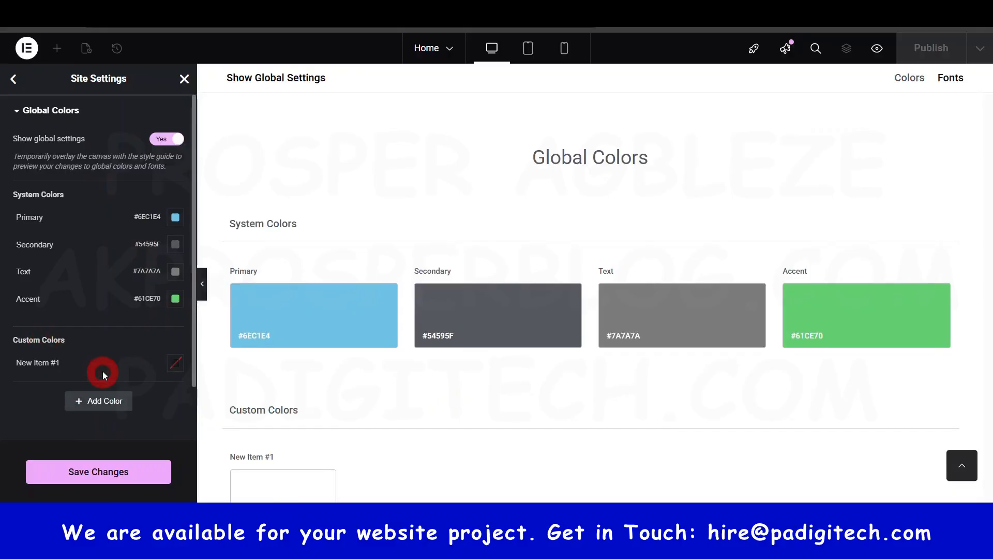
{"action": "left_click", "coordinate": [178, 364]}
{"action": "left_click_drag", "start_coordinate": [204, 207], "coordinate": [173, 208]}
{"action": "left_click", "coordinate": [113, 342]}
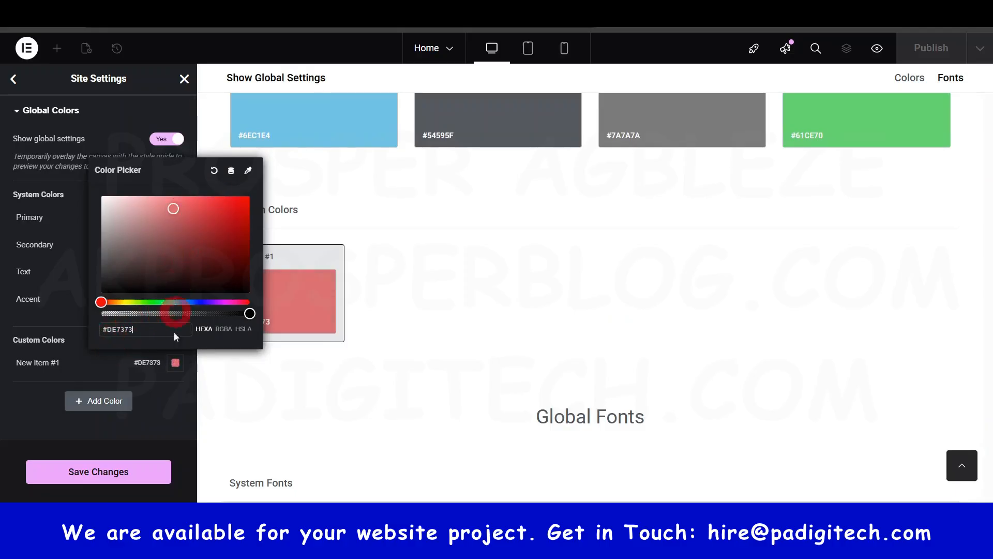
{"action": "left_click", "coordinate": [165, 405]}
{"action": "left_click", "coordinate": [44, 359]}
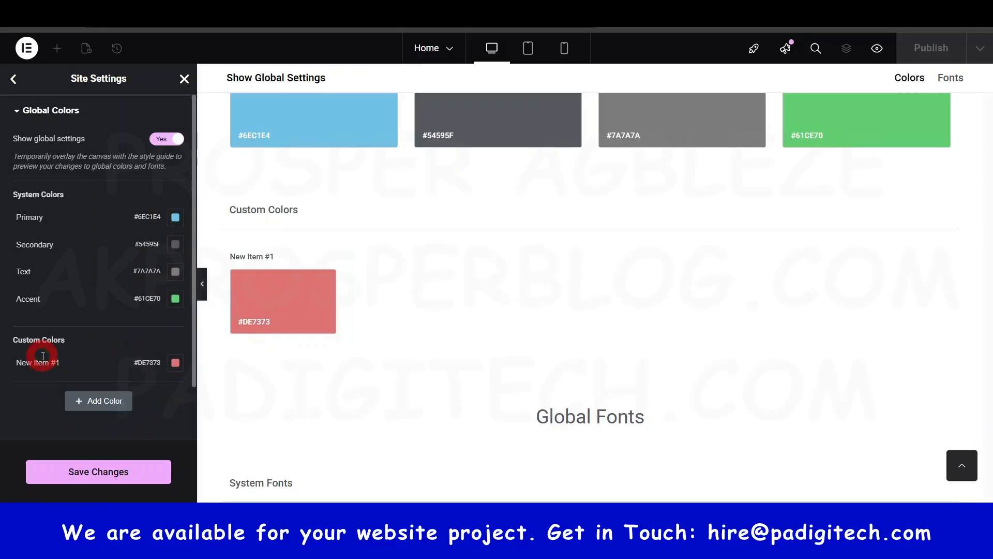
{"action": "left_click", "coordinate": [151, 421]}
- Add a second custom color without a value and leave the global colors, discarding the changes
{"action": "left_click", "coordinate": [113, 407]}
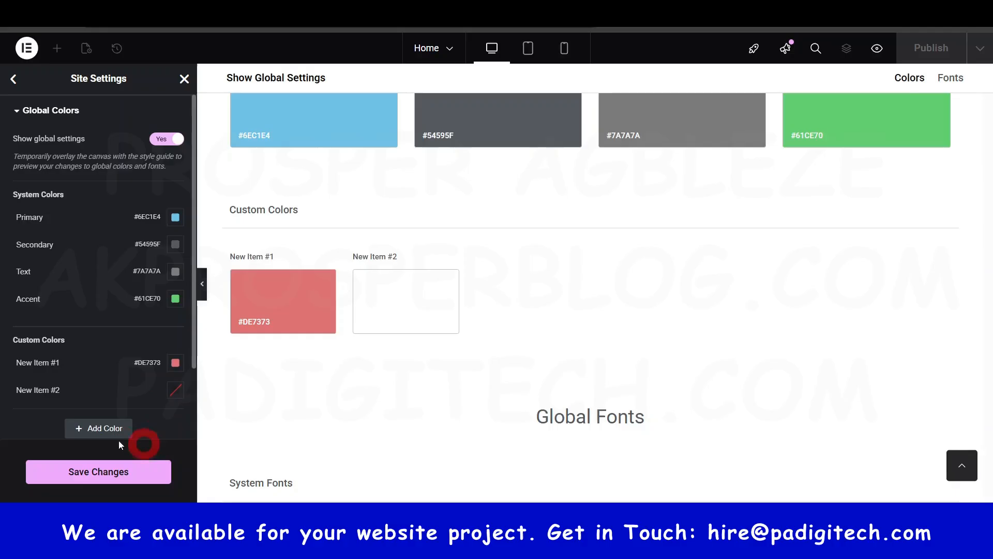
{"action": "left_click", "coordinate": [99, 469]}
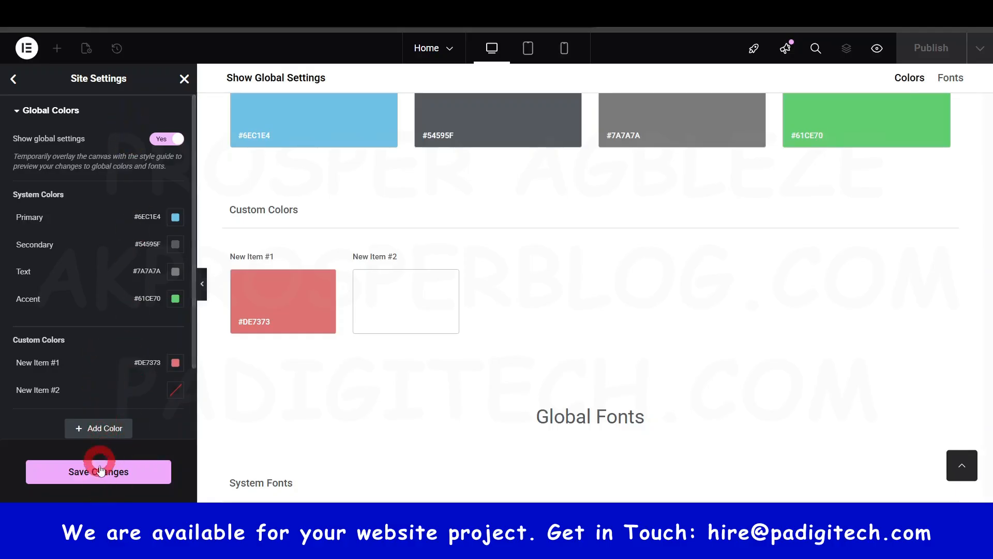
{"action": "left_click", "coordinate": [155, 85]}
{"action": "left_click", "coordinate": [27, 87]}
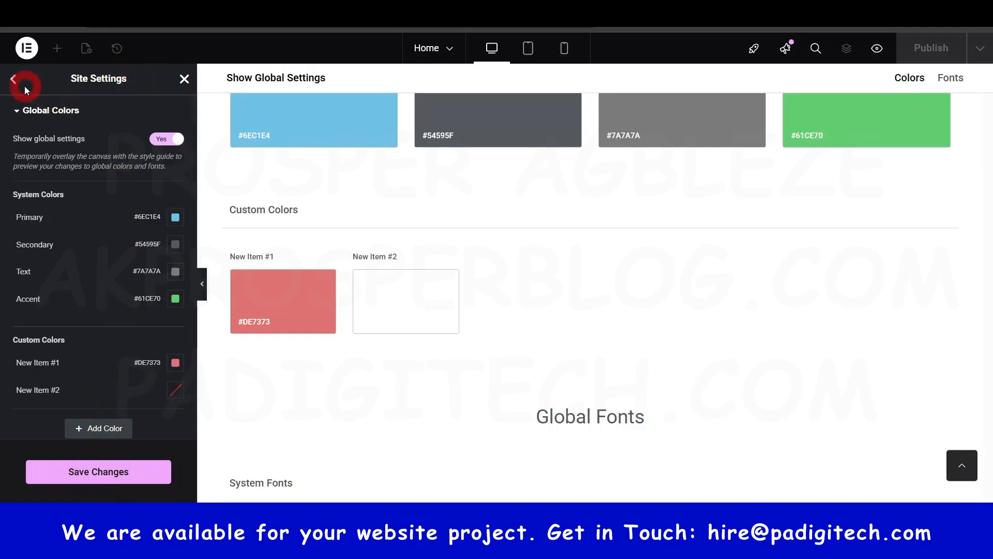
{"action": "left_click", "coordinate": [14, 83]}
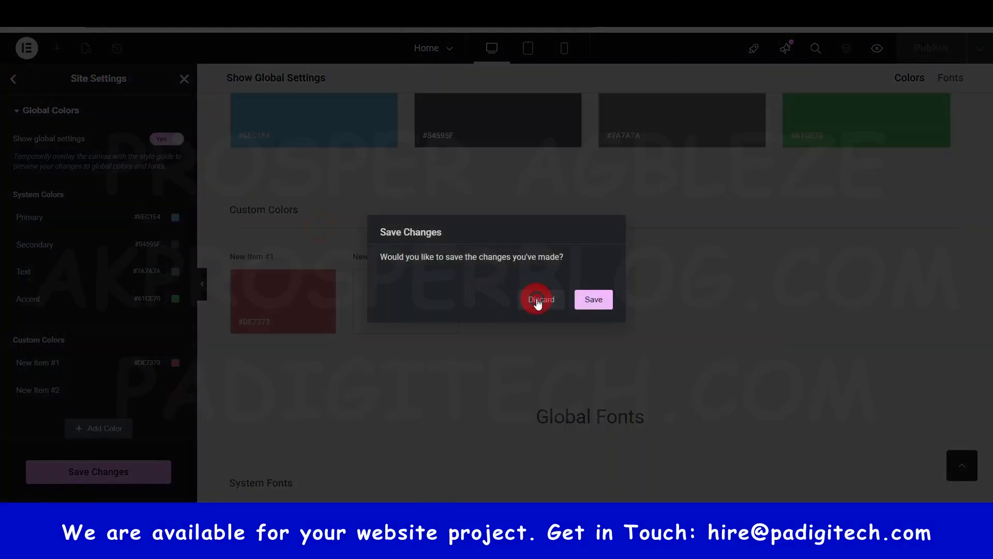
{"action": "left_click", "coordinate": [538, 302]}
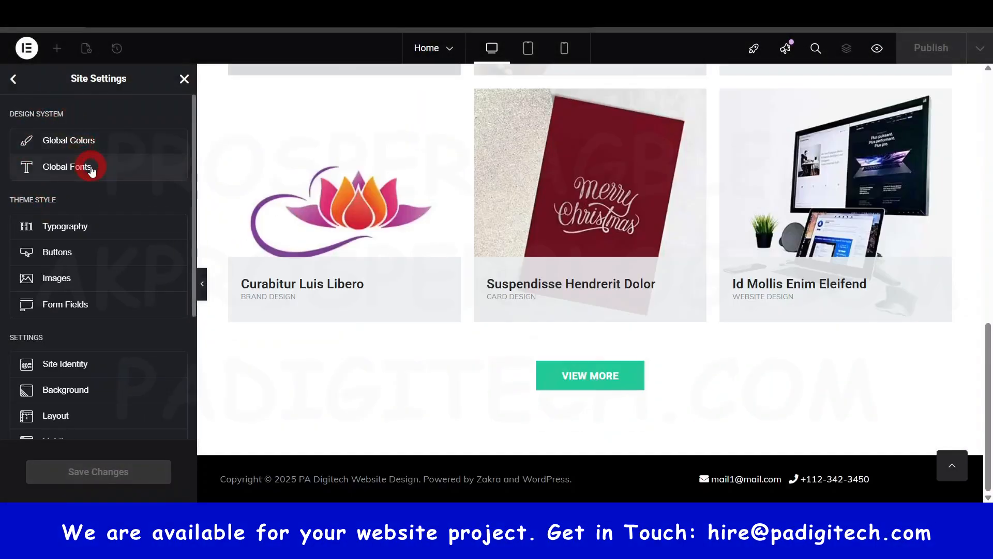
- Look over the global fonts, discard the changes and leave Site Settings
{"action": "left_click", "coordinate": [88, 167]}
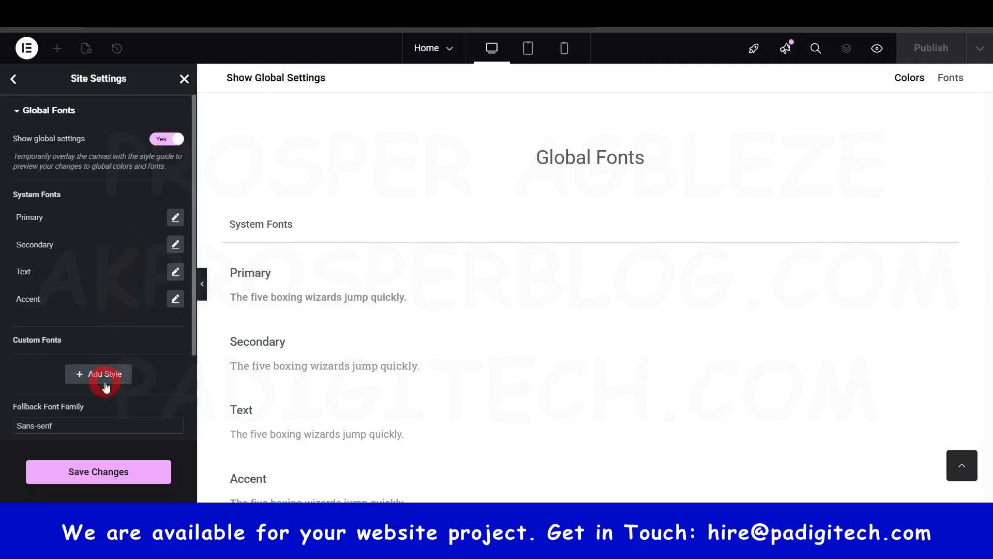
{"action": "left_click", "coordinate": [16, 80]}
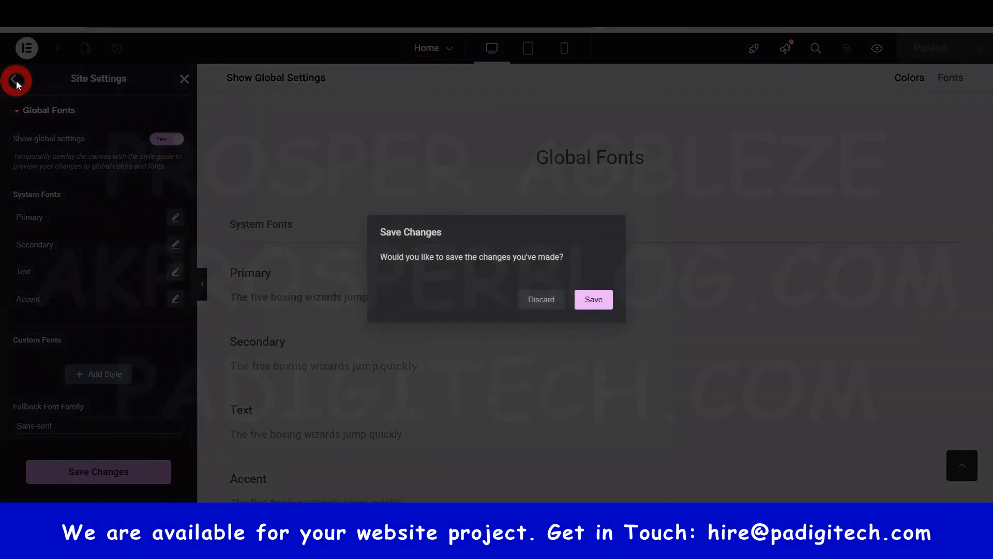
{"action": "left_click", "coordinate": [537, 299]}
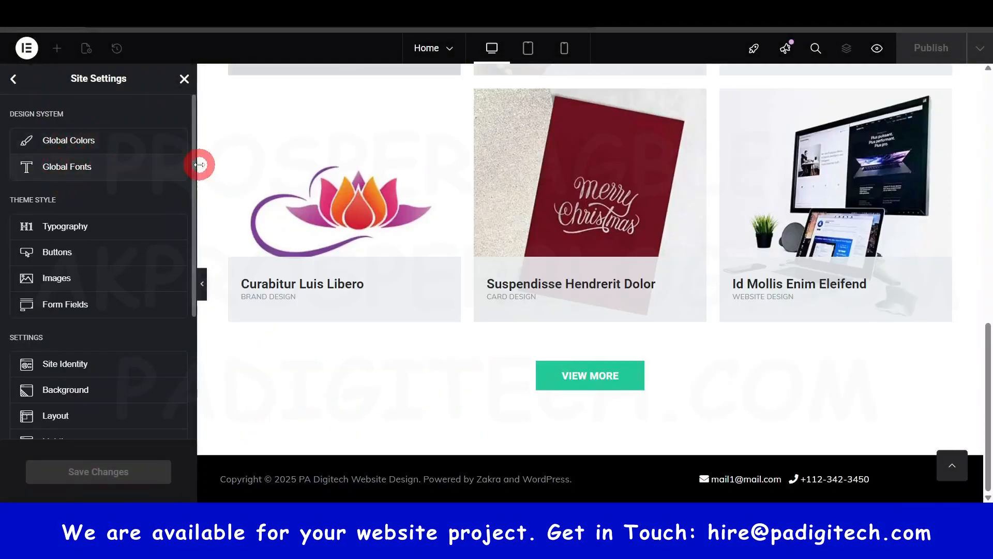
{"action": "left_click", "coordinate": [11, 79]}
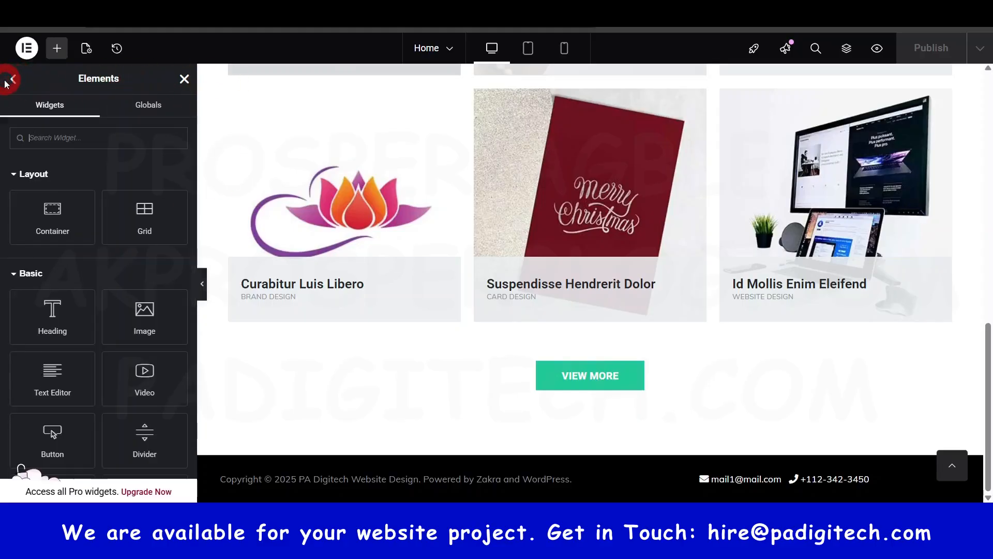
- Examine the available element widgets, from the layout and basic groups down to the locked Pro widgets and Everest Forms
{"action": "left_click", "coordinate": [57, 60]}
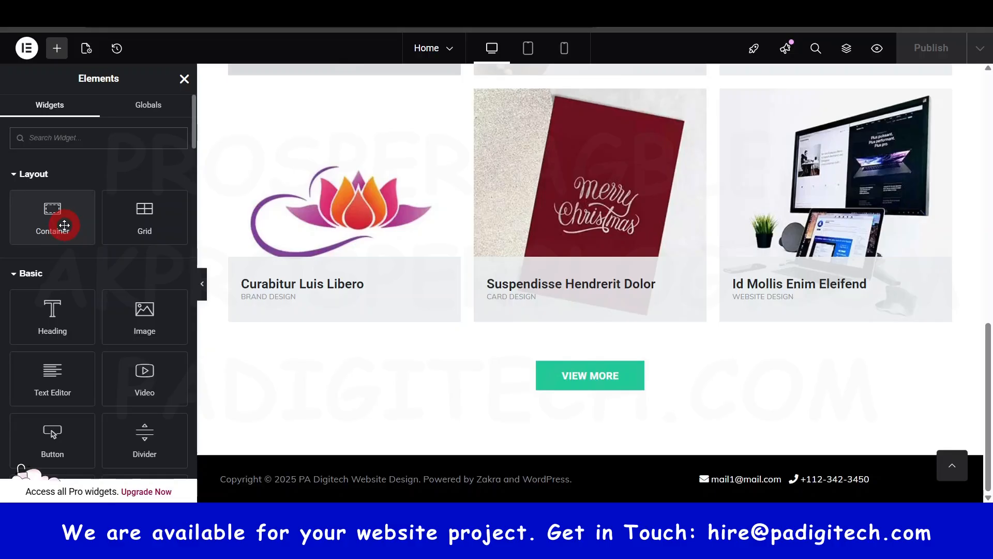
{"action": "scroll", "coordinate": [67, 233], "scroll_direction": "down", "scroll_amount": 2}
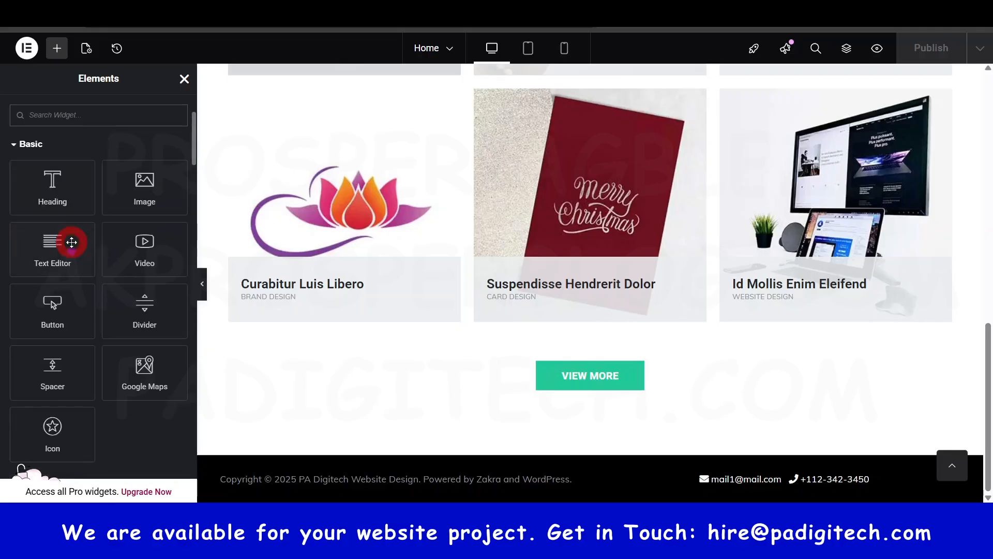
{"action": "scroll", "coordinate": [476, 271], "scroll_direction": "up", "scroll_amount": 10}
{"action": "scroll", "coordinate": [91, 289], "scroll_direction": "up", "scroll_amount": 2}
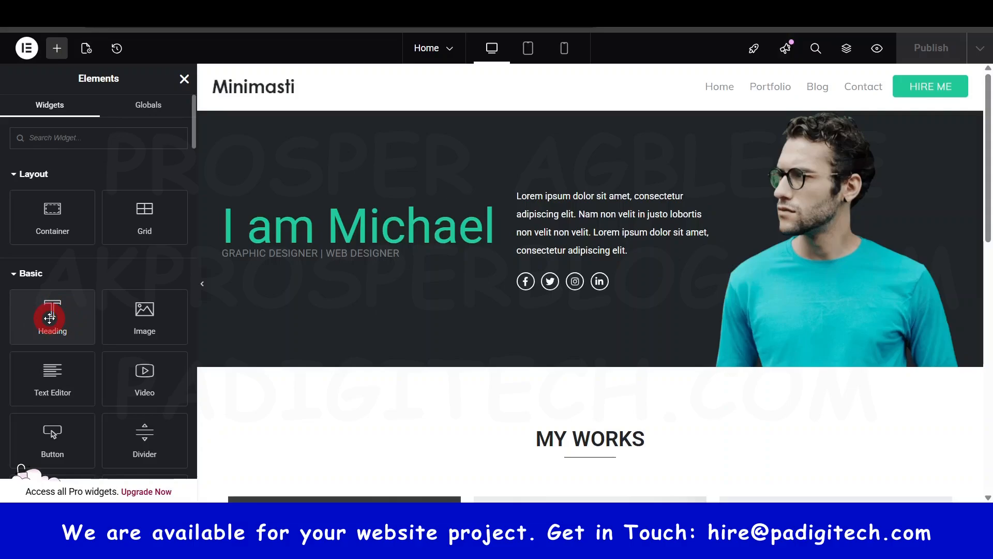
{"action": "mouse_move", "coordinate": [49, 318]}
{"action": "left_mouse_down"}
{"action": "mouse_move", "coordinate": [322, 251]}
{"action": "mouse_move", "coordinate": [443, 269]}
{"action": "mouse_move", "coordinate": [343, 335]}
{"action": "mouse_move", "coordinate": [34, 317]}
{"action": "left_mouse_up"}
{"action": "scroll", "coordinate": [140, 370], "scroll_direction": "down", "scroll_amount": 3}
{"action": "scroll", "coordinate": [144, 368], "scroll_direction": "up", "scroll_amount": 3}
{"action": "scroll", "coordinate": [139, 331], "scroll_direction": "down", "scroll_amount": 1}
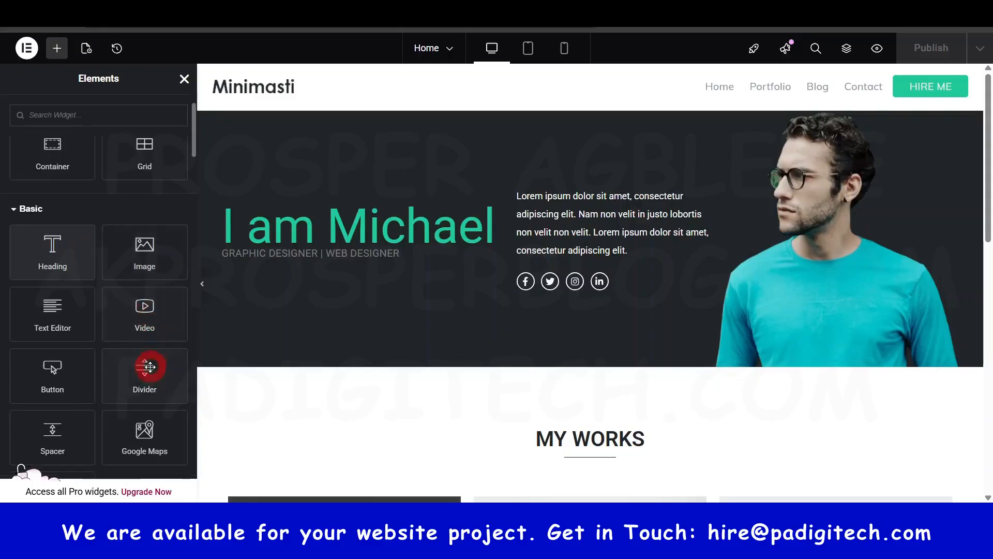
{"action": "scroll", "coordinate": [149, 370], "scroll_direction": "down", "scroll_amount": 1}
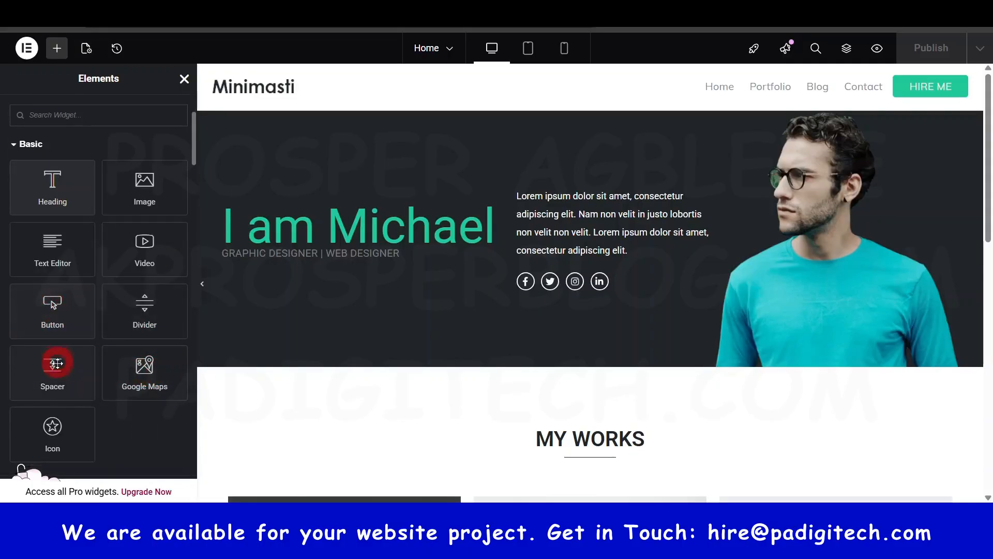
{"action": "scroll", "coordinate": [59, 357], "scroll_direction": "down", "scroll_amount": 4}
{"action": "scroll", "coordinate": [68, 362], "scroll_direction": "down", "scroll_amount": 6}
{"action": "scroll", "coordinate": [70, 372], "scroll_direction": "down", "scroll_amount": 8}
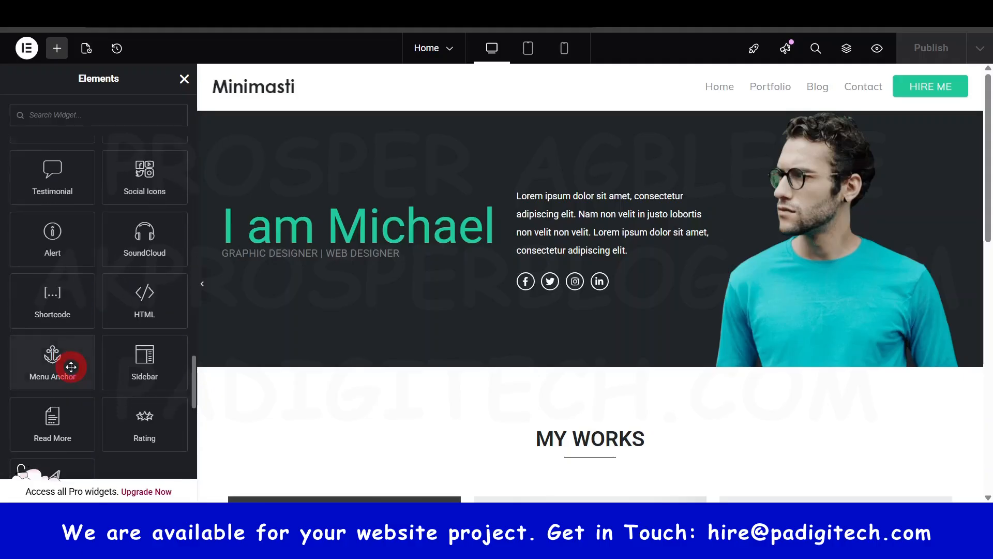
{"action": "scroll", "coordinate": [71, 367], "scroll_direction": "down", "scroll_amount": 10}
{"action": "scroll", "coordinate": [99, 333], "scroll_direction": "down", "scroll_amount": 3}
{"action": "scroll", "coordinate": [96, 318], "scroll_direction": "up", "scroll_amount": 4}
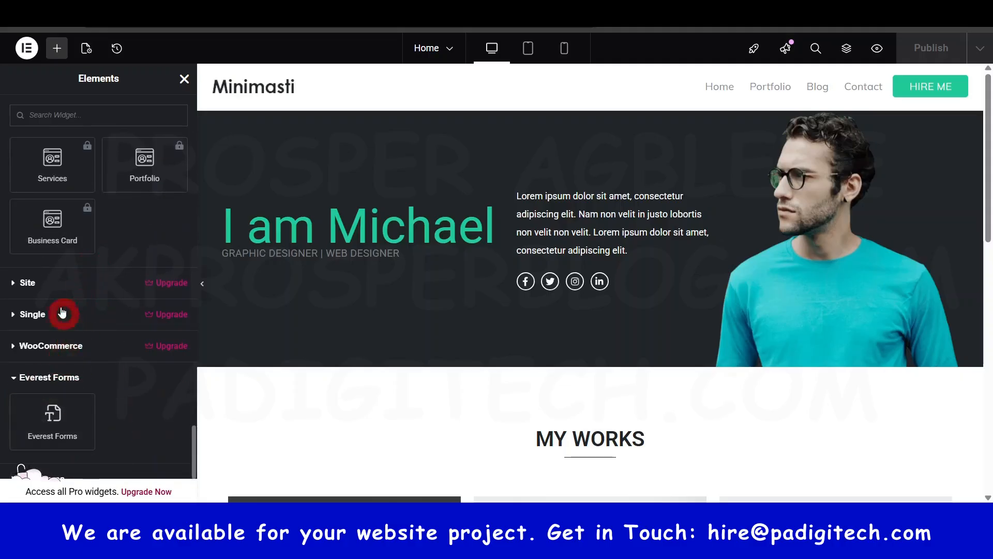
{"action": "scroll", "coordinate": [126, 406], "scroll_direction": "up", "scroll_amount": 7}
{"action": "scroll", "coordinate": [126, 401], "scroll_direction": "up", "scroll_amount": 6}
{"action": "scroll", "coordinate": [126, 396], "scroll_direction": "up", "scroll_amount": 1}
{"action": "scroll", "coordinate": [126, 401], "scroll_direction": "down", "scroll_amount": 2}
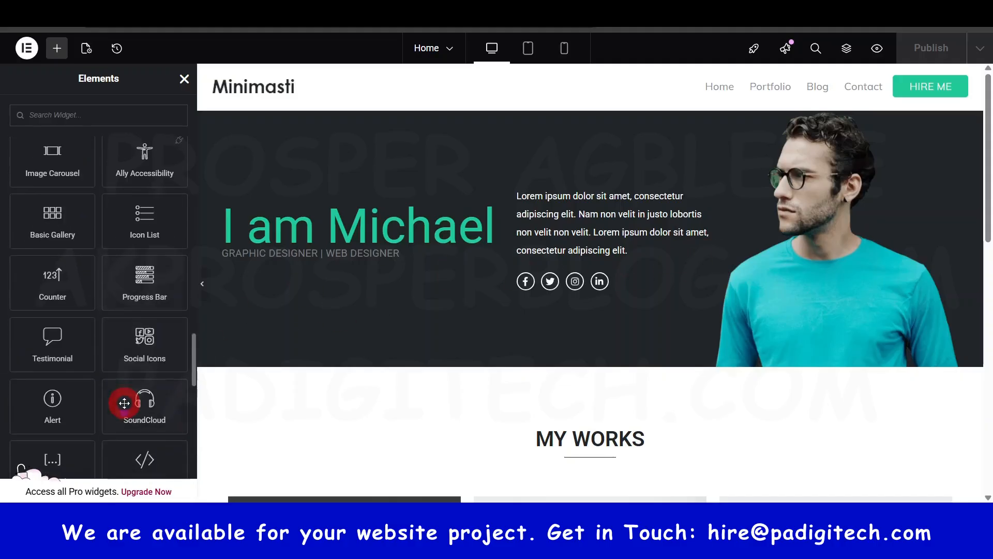
{"action": "scroll", "coordinate": [153, 277], "scroll_direction": "down", "scroll_amount": 1}
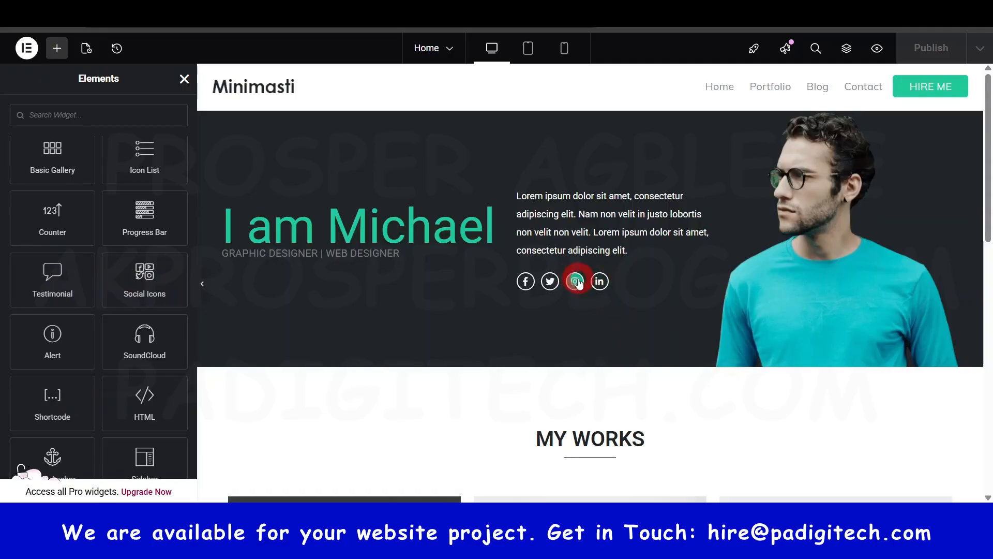
{"action": "scroll", "coordinate": [150, 254], "scroll_direction": "up", "scroll_amount": 10}
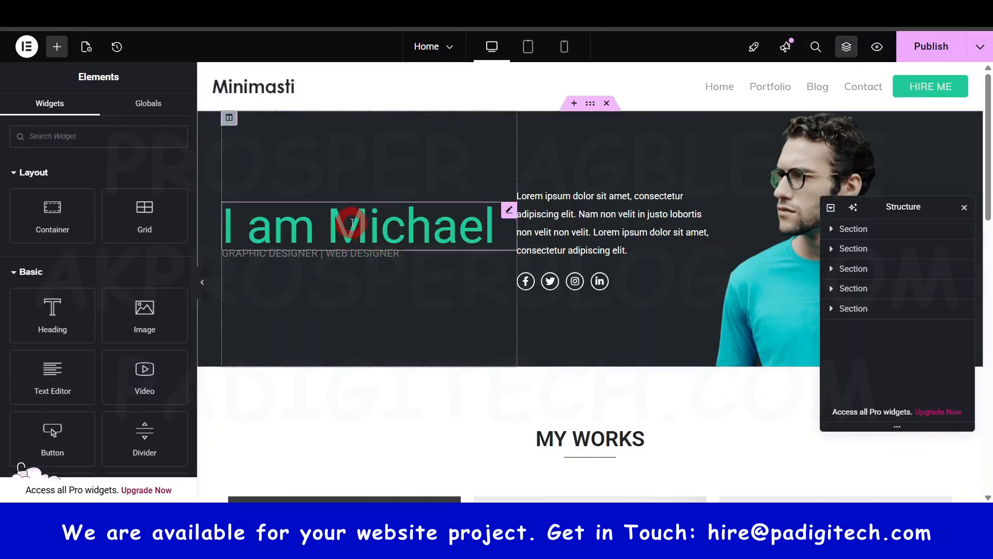
- Replace the sample name in the hero heading's title with the site owner's first name, keeping "I am" before it
{"action": "left_click", "coordinate": [352, 222]}
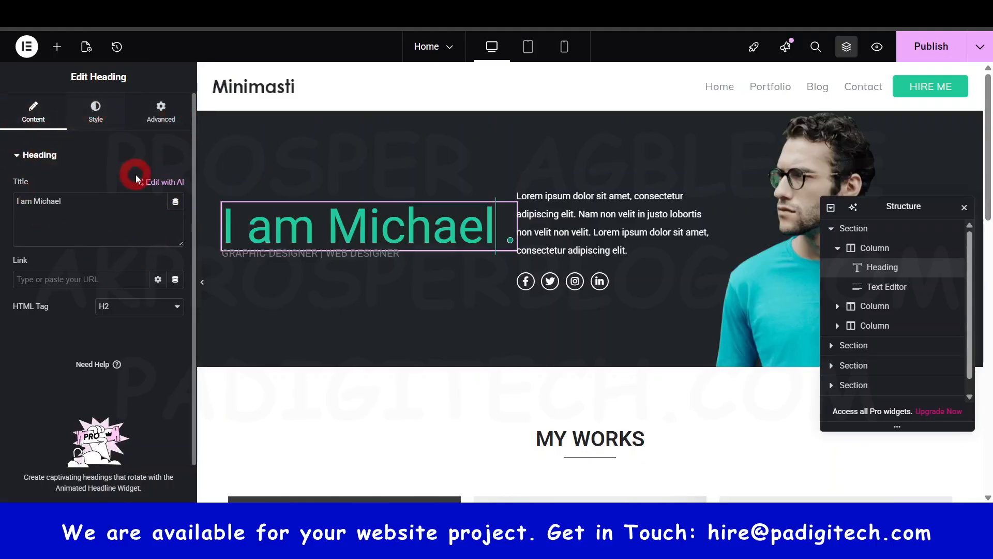
{"action": "left_click", "coordinate": [157, 120]}
{"action": "left_click", "coordinate": [47, 103]}
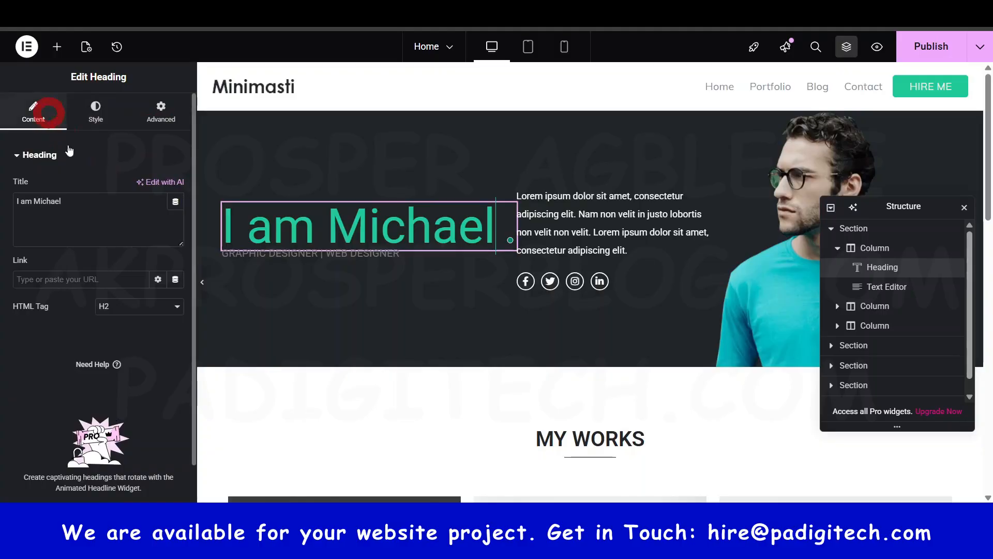
{"action": "left_click", "coordinate": [395, 226]}
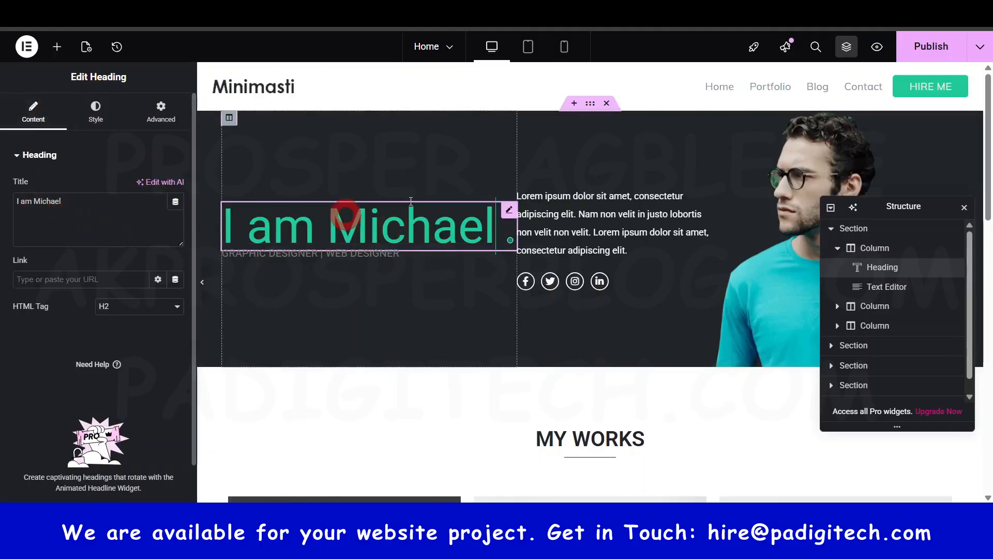
{"action": "double_click", "coordinate": [49, 200]}
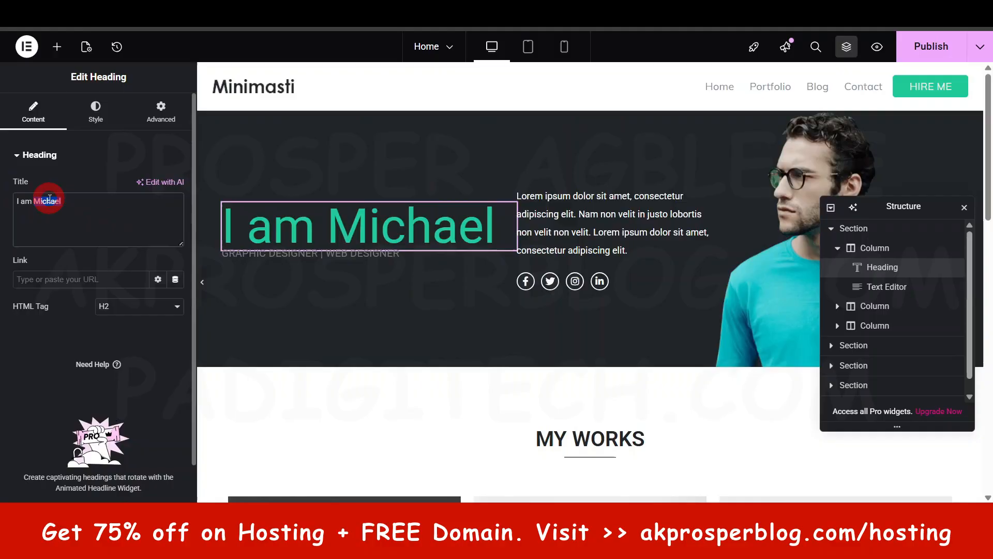
{"action": "type", "text": "Prosper"}
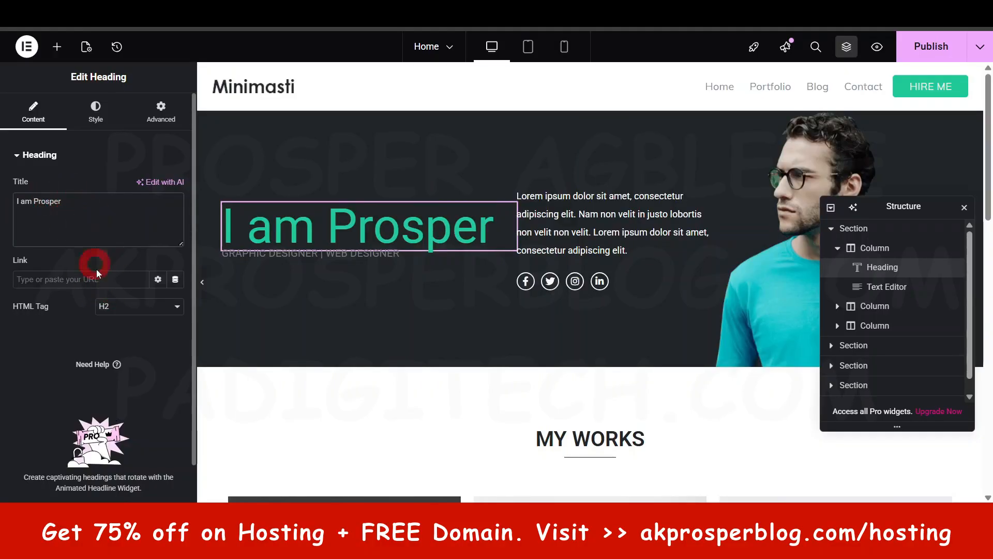
{"action": "left_click", "coordinate": [42, 381]}
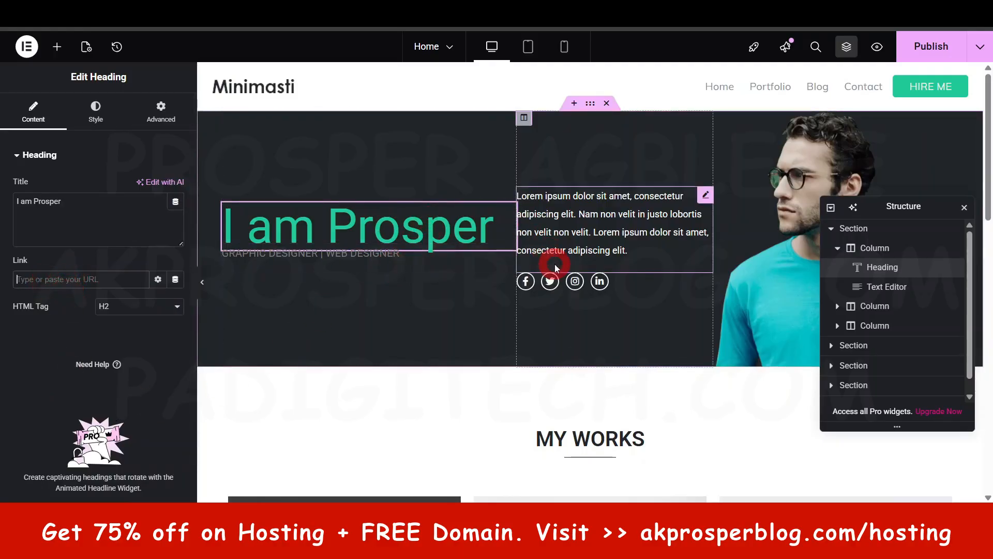
- Try center and right alignment on the hero heading, and clear the alignment setting again
{"action": "left_click", "coordinate": [101, 116]}
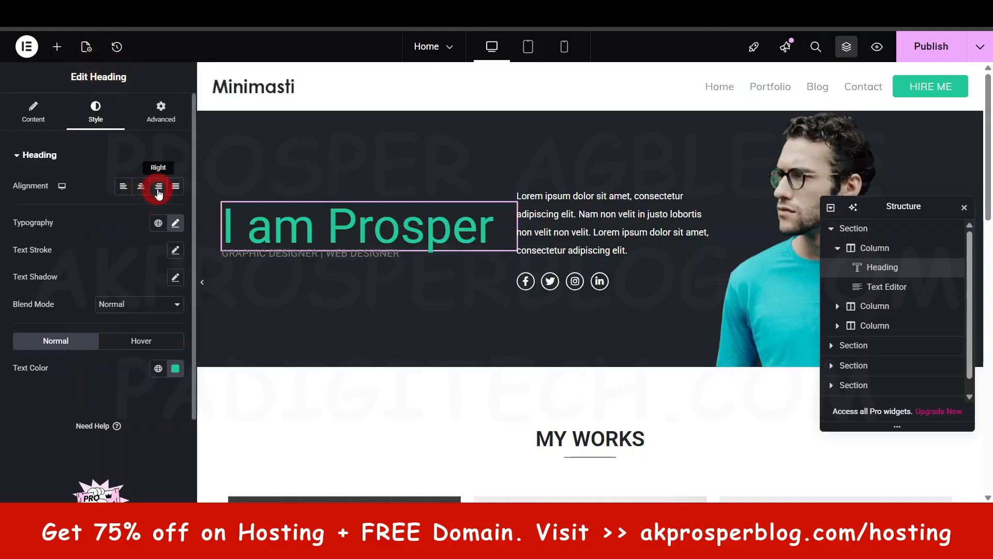
{"action": "left_click", "coordinate": [140, 190]}
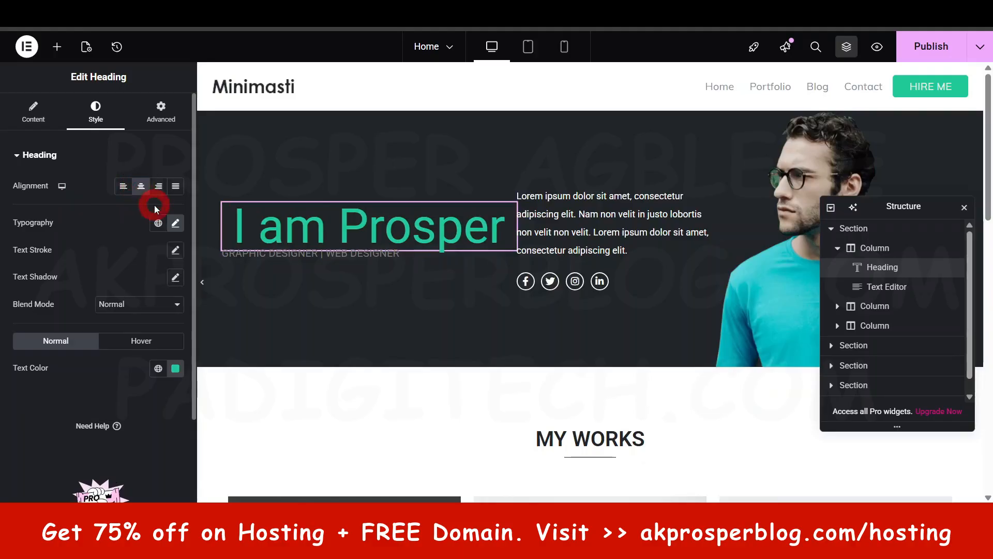
{"action": "left_click", "coordinate": [158, 188]}
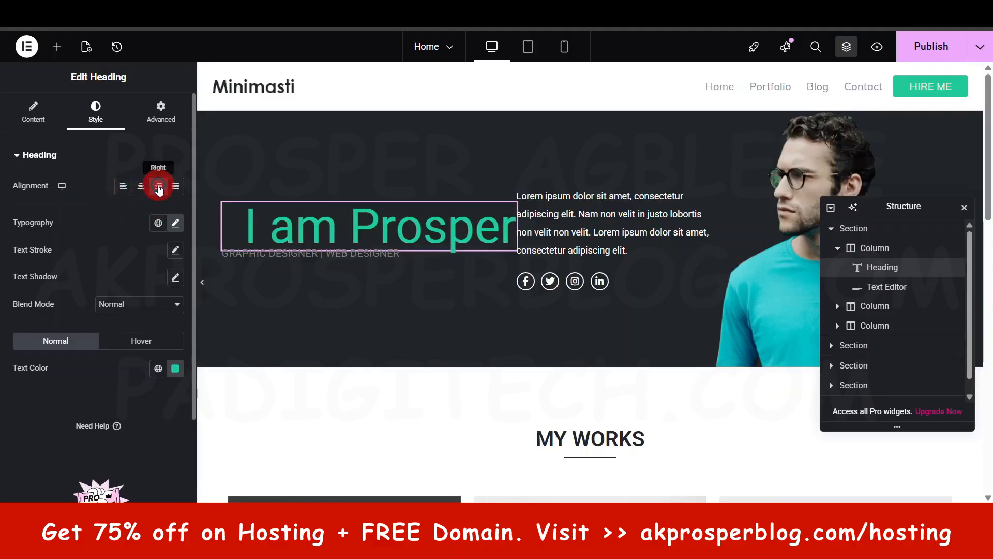
{"action": "left_click", "coordinate": [158, 187]}
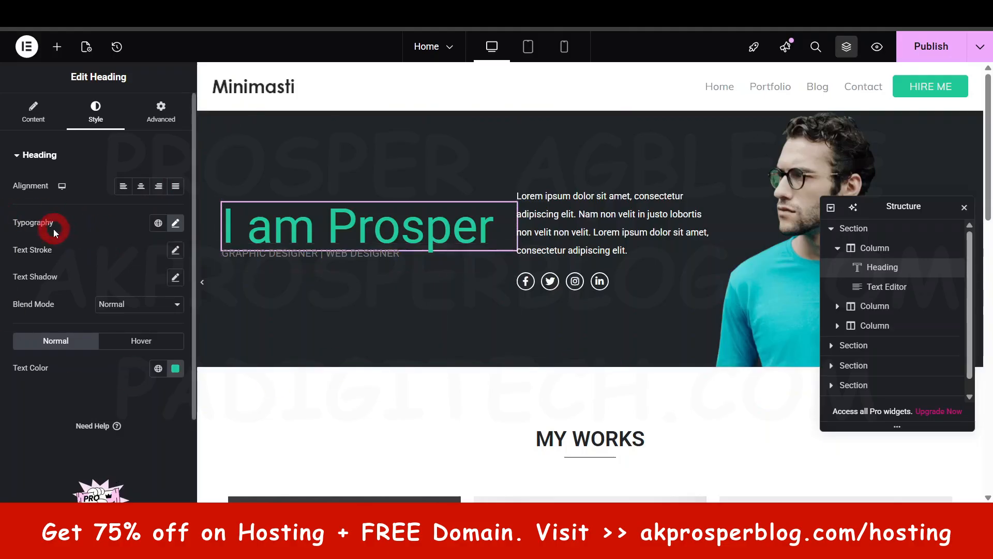
- Dismiss the Global Fonts tip in the hero heading's typography settings and set the font size to 72 px
{"action": "left_click", "coordinate": [176, 223]}
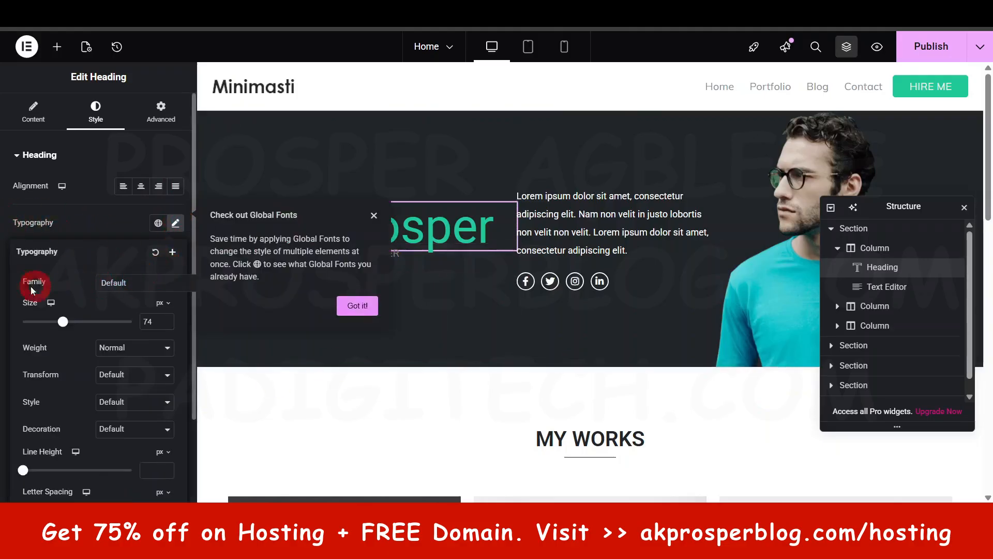
{"action": "left_click", "coordinate": [117, 283]}
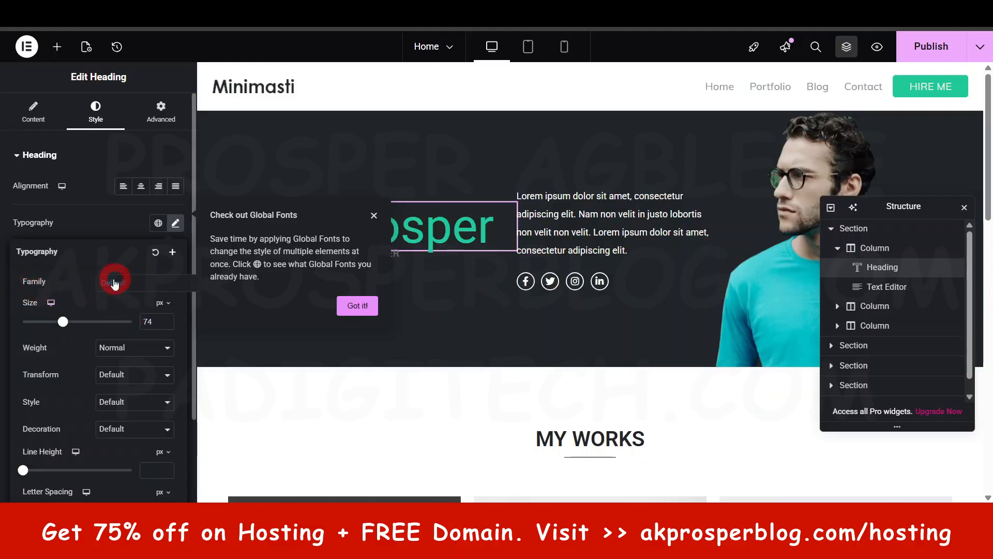
{"action": "left_click", "coordinate": [372, 219]}
{"action": "left_click", "coordinate": [373, 216]}
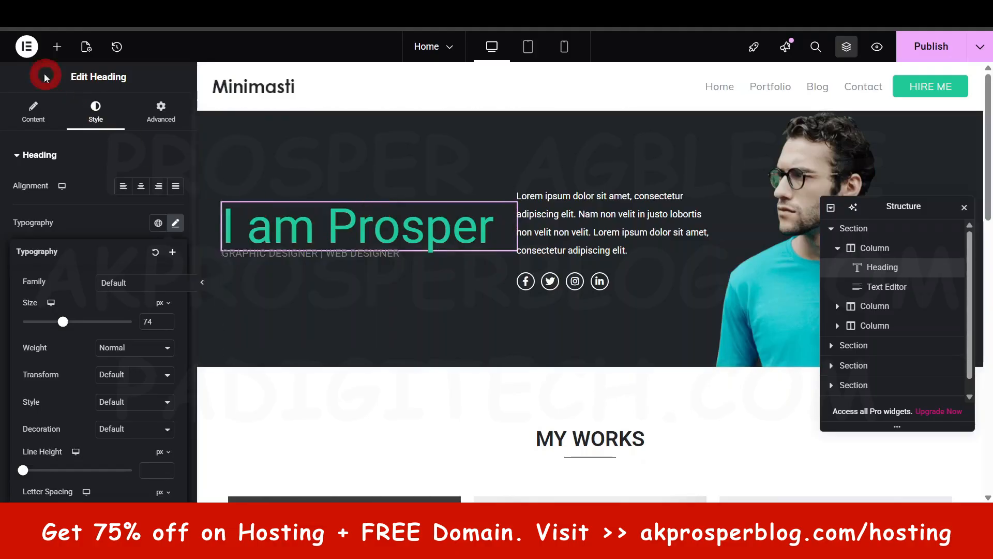
{"action": "left_click", "coordinate": [133, 354]}
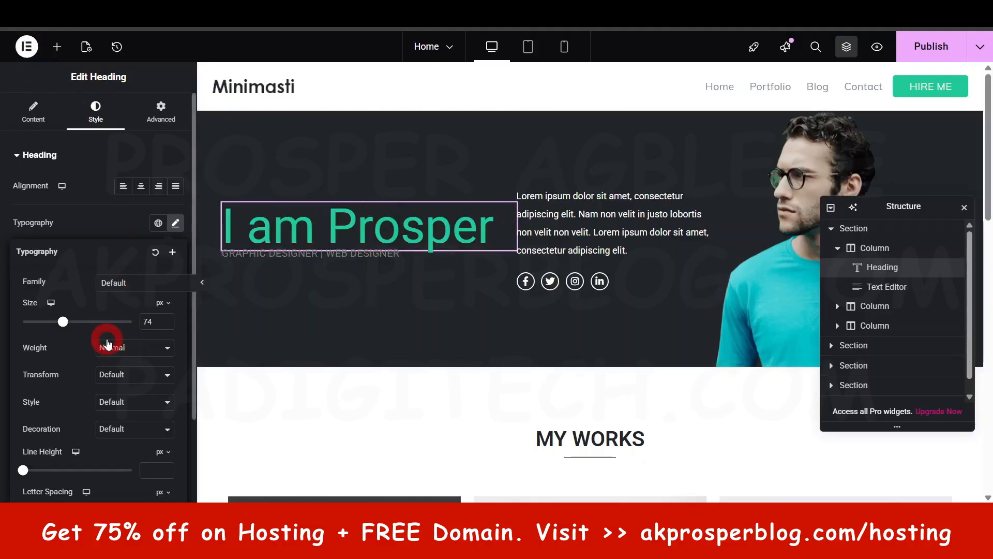
{"action": "left_click", "coordinate": [70, 324]}
{"action": "left_click", "coordinate": [134, 337]}
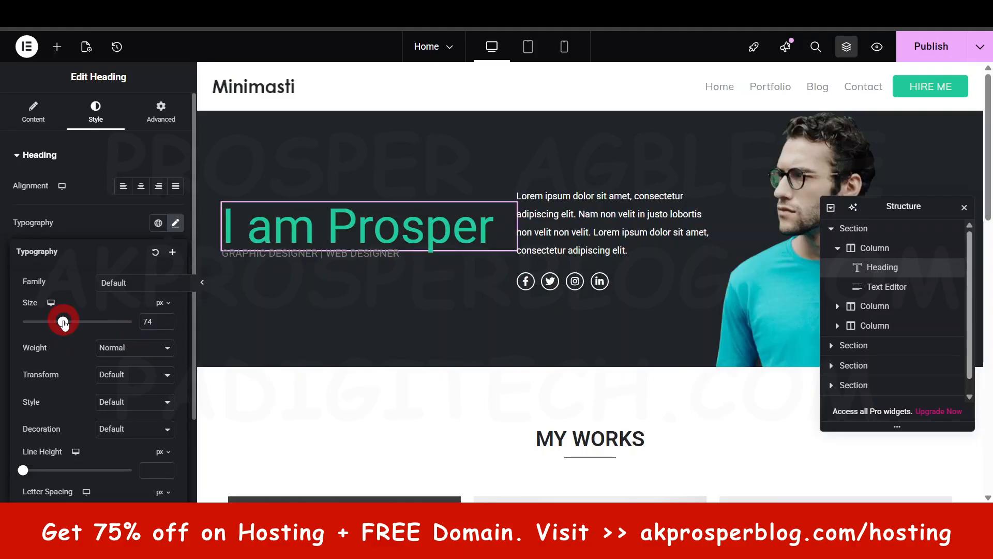
{"action": "left_click_drag", "start_coordinate": [63, 324], "coordinate": [62, 324]}
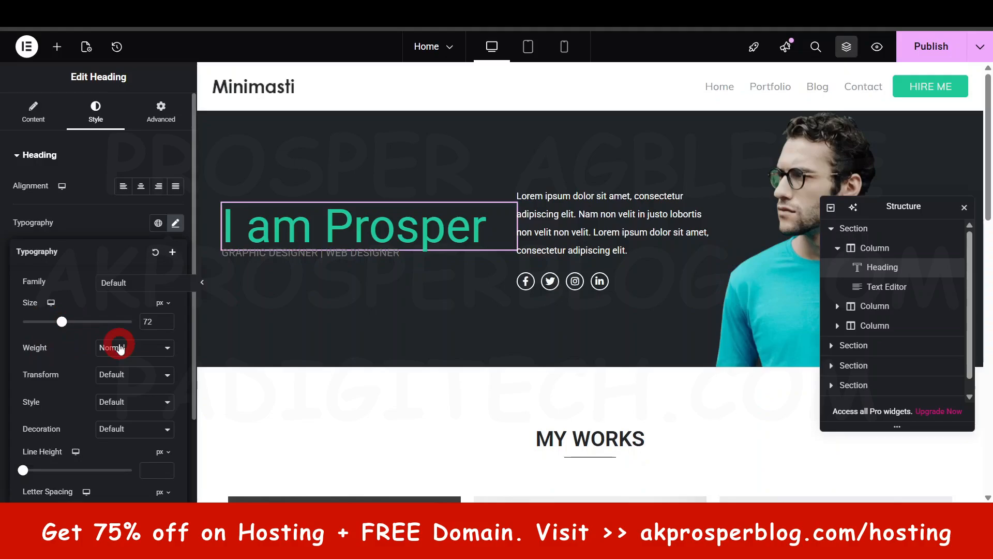
- Try the Uppercase and Capitalize text transforms on the hero heading and set the transform back to Default
{"action": "left_click", "coordinate": [150, 375]}
{"action": "left_click", "coordinate": [137, 407]}
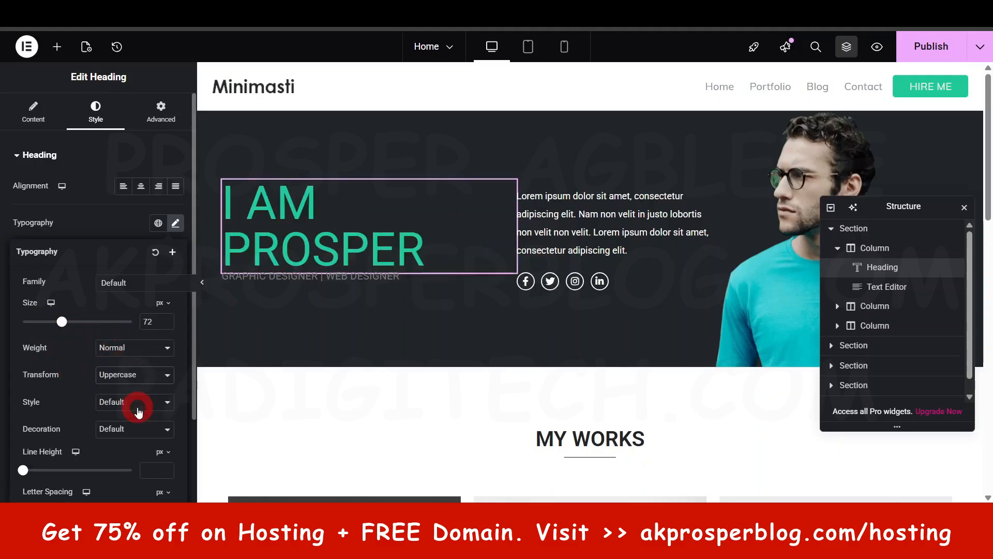
{"action": "left_click", "coordinate": [133, 375]}
{"action": "left_click", "coordinate": [126, 437]}
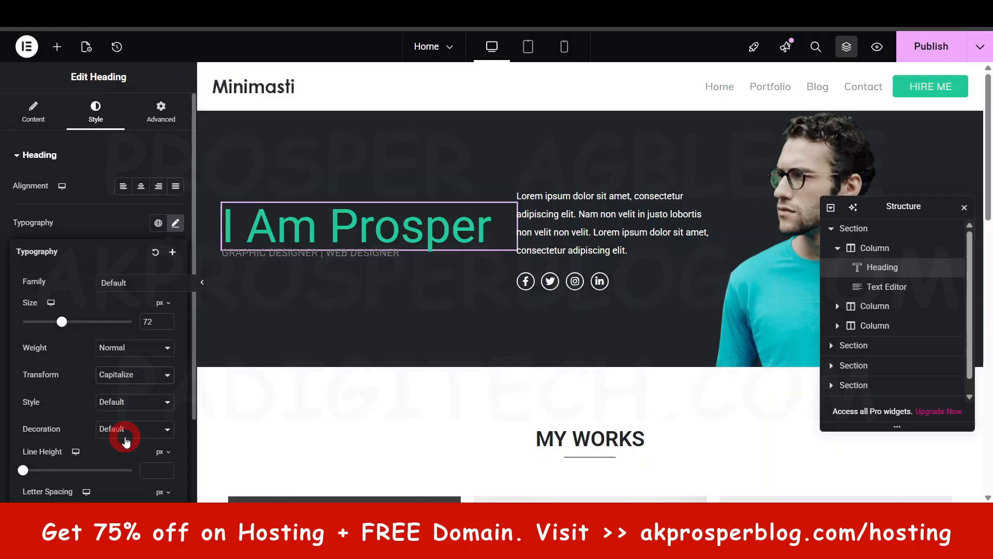
{"action": "left_click", "coordinate": [145, 368]}
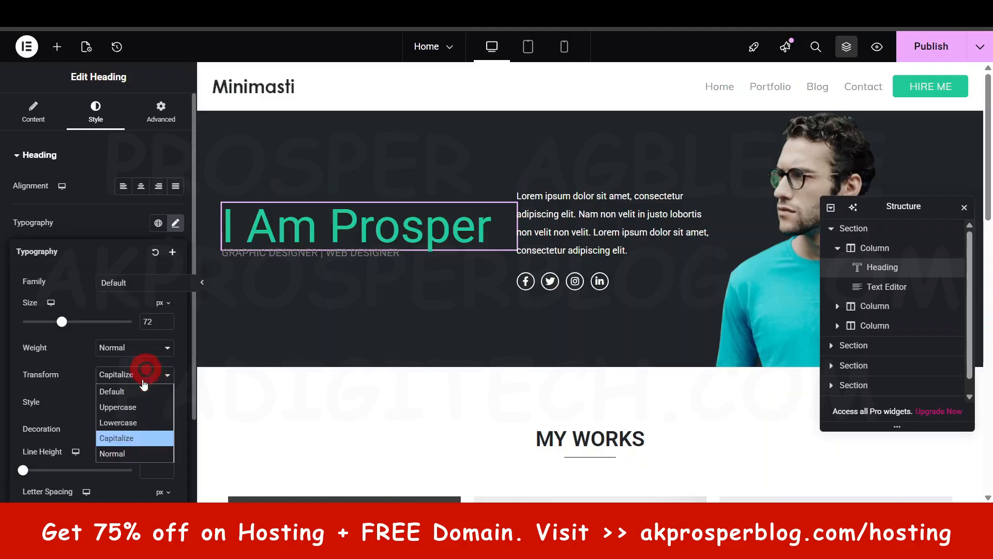
{"action": "left_click", "coordinate": [133, 389]}
- Try a wider word spacing on the hero heading, clear the value and close the typography settings
{"action": "scroll", "coordinate": [132, 368], "scroll_direction": "down", "scroll_amount": 2}
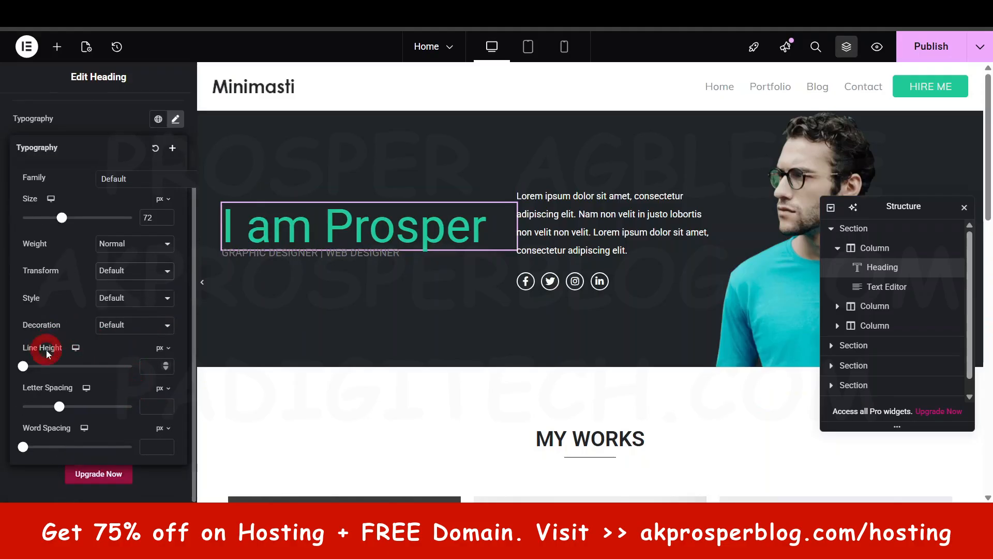
{"action": "left_click", "coordinate": [29, 449]}
{"action": "left_click_drag", "start_coordinate": [23, 450], "coordinate": [82, 453]}
{"action": "key", "text": "BackSpace"}
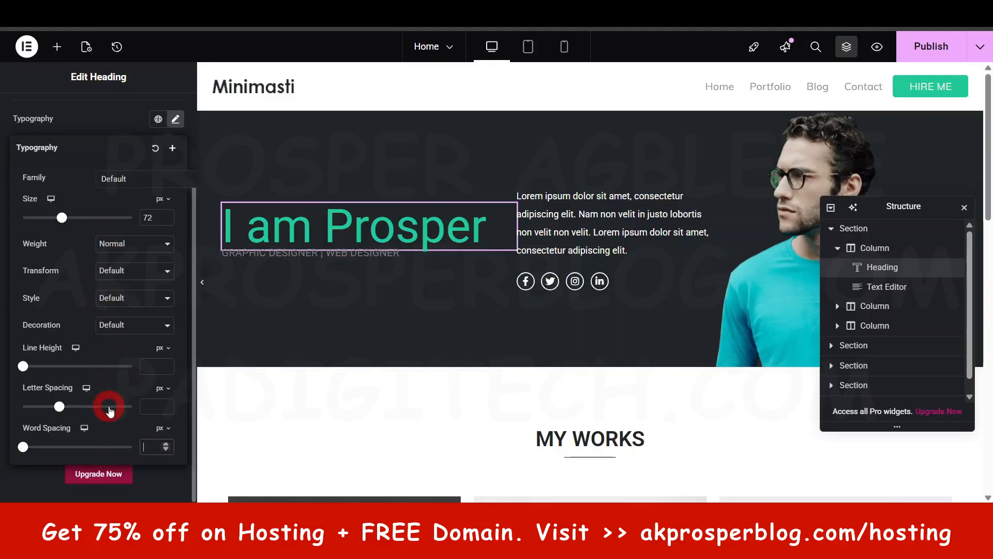
{"action": "scroll", "coordinate": [109, 407], "scroll_direction": "up", "scroll_amount": 3}
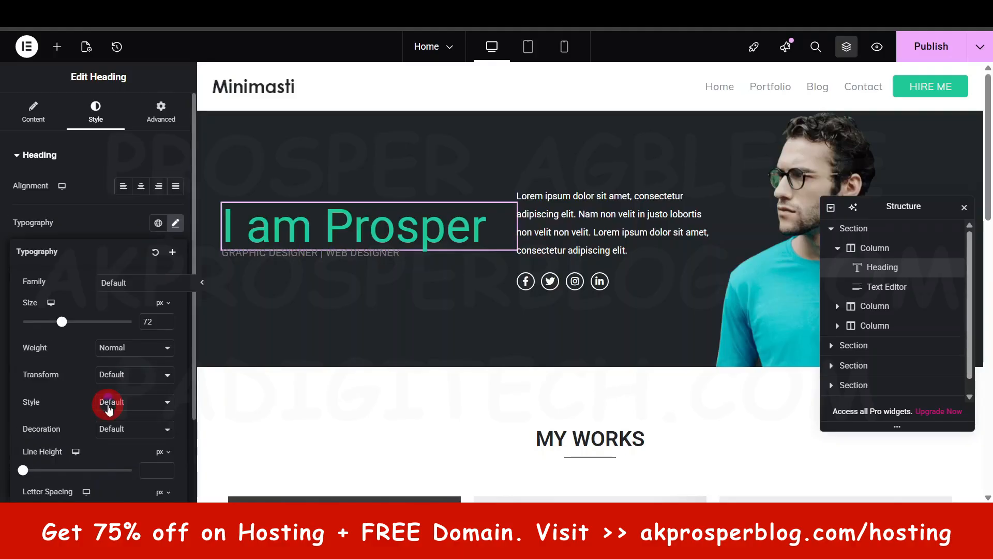
{"action": "left_click", "coordinate": [41, 159]}
{"action": "left_click", "coordinate": [41, 157]}
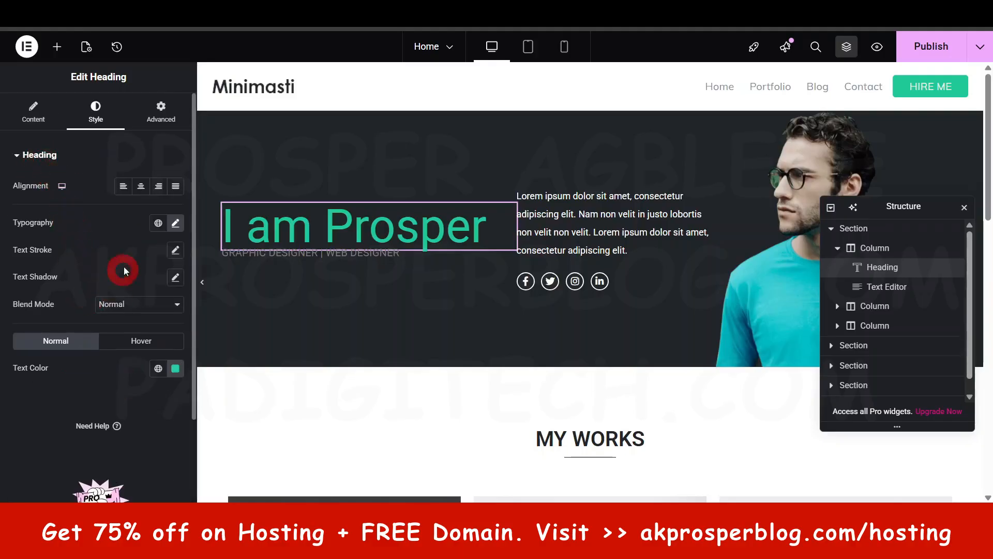
- Try a text stroke of 2 px in colour #C87A7A on the hero heading and reset the stroke to default
{"action": "left_click", "coordinate": [175, 252]}
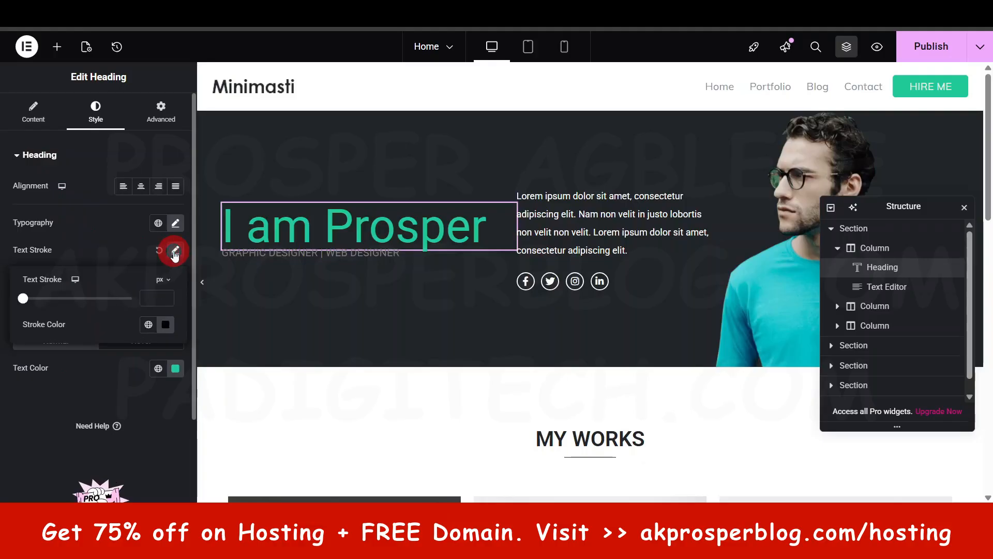
{"action": "left_click", "coordinate": [165, 325]}
{"action": "mouse_move", "coordinate": [160, 199]}
{"action": "left_mouse_down"}
{"action": "mouse_move", "coordinate": [180, 171]}
{"action": "mouse_move", "coordinate": [148, 175]}
{"action": "left_mouse_up"}
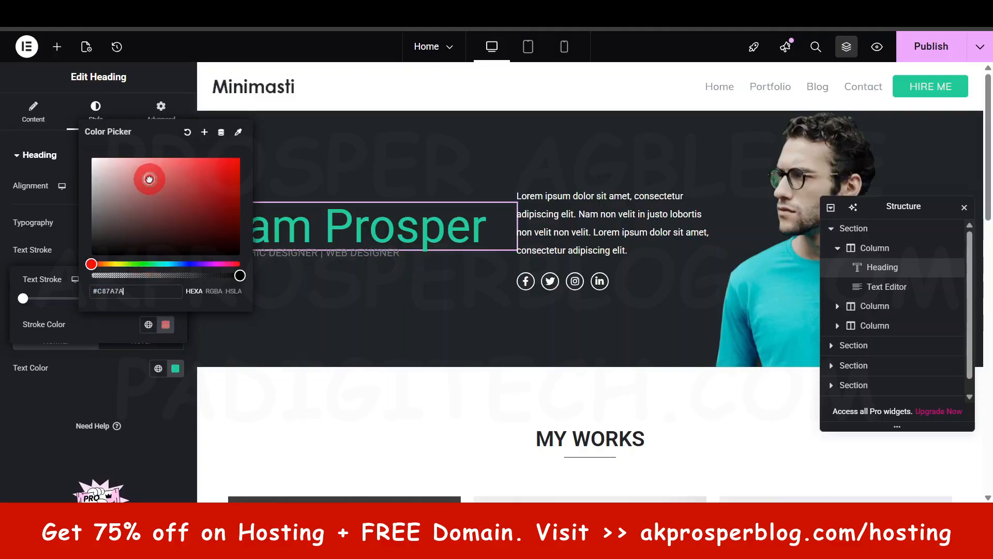
{"action": "left_click", "coordinate": [56, 429]}
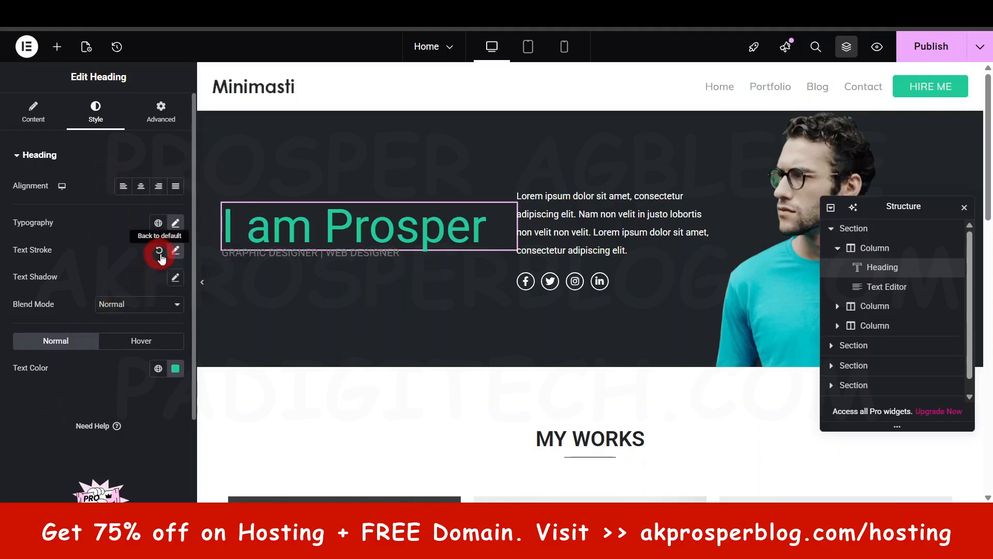
{"action": "left_click", "coordinate": [176, 251]}
{"action": "mouse_move", "coordinate": [29, 300]}
{"action": "left_mouse_down"}
{"action": "mouse_move", "coordinate": [67, 300]}
{"action": "mouse_move", "coordinate": [44, 298]}
{"action": "left_mouse_up"}
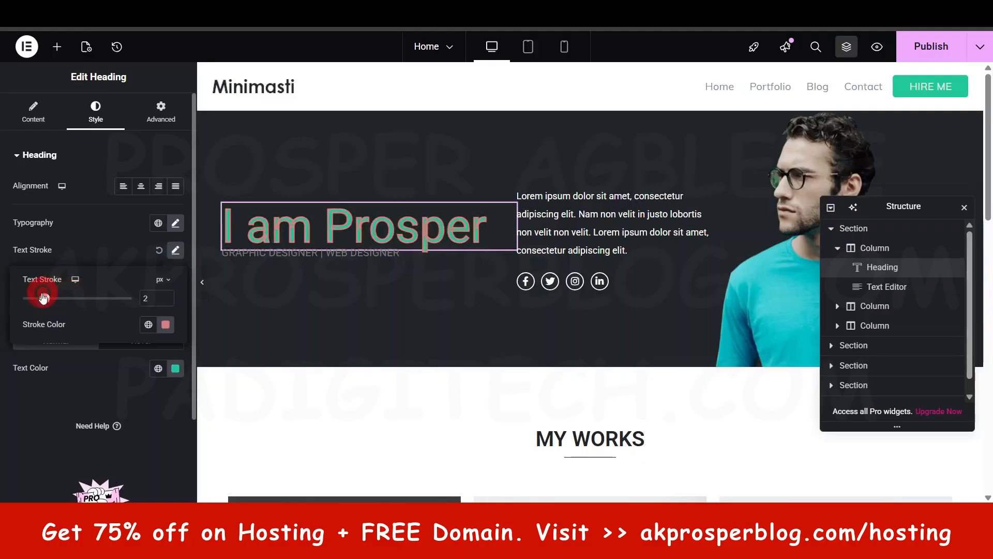
{"action": "left_click", "coordinate": [158, 248]}
{"action": "left_click", "coordinate": [158, 252]}
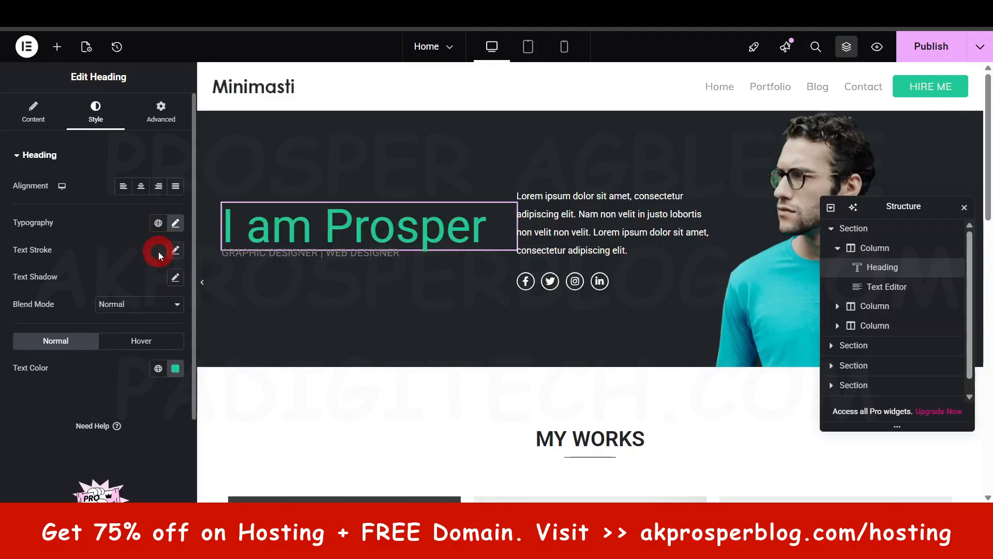
- Try a near-white text shadow, rgba(240, 233, 233, 0.98), on the hero heading and reset the shadow to default
{"action": "left_click", "coordinate": [176, 279]}
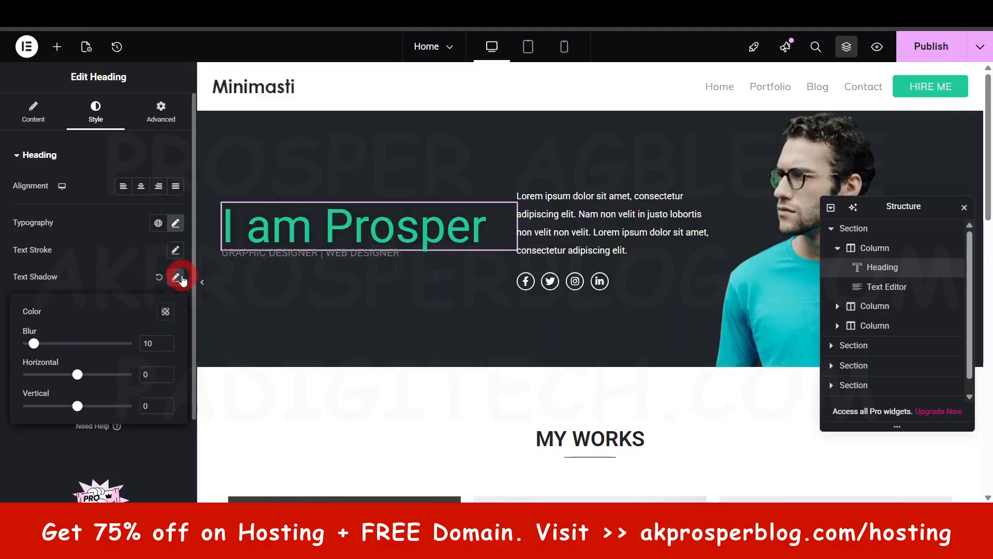
{"action": "left_click", "coordinate": [162, 337]}
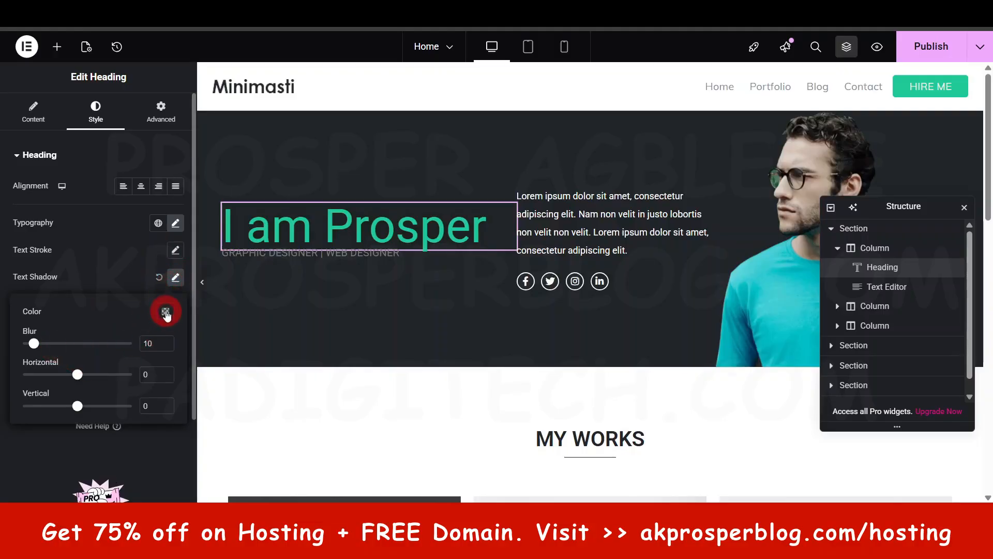
{"action": "left_click", "coordinate": [166, 313]}
{"action": "left_click_drag", "start_coordinate": [136, 262], "coordinate": [236, 262]}
{"action": "left_click_drag", "start_coordinate": [185, 228], "coordinate": [95, 150]}
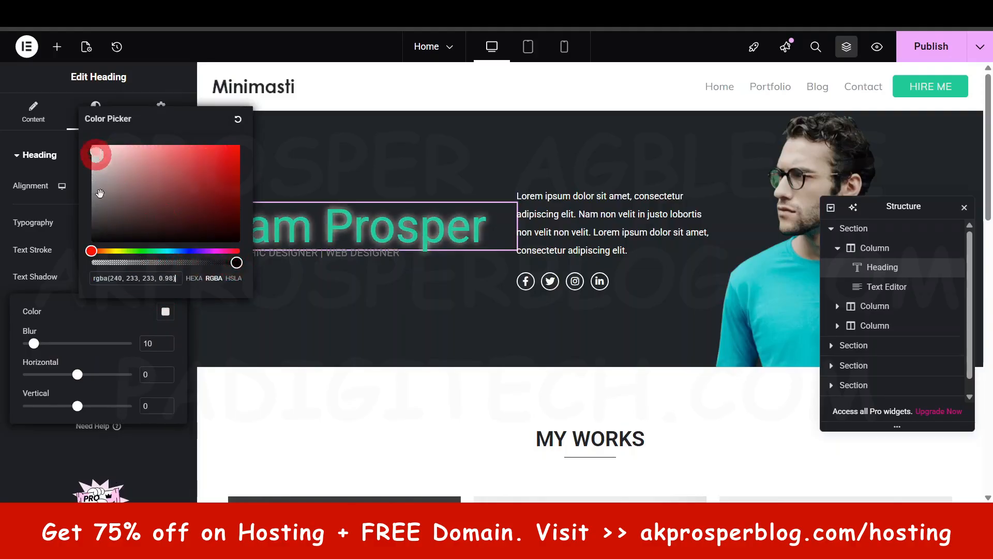
{"action": "left_click", "coordinate": [40, 464]}
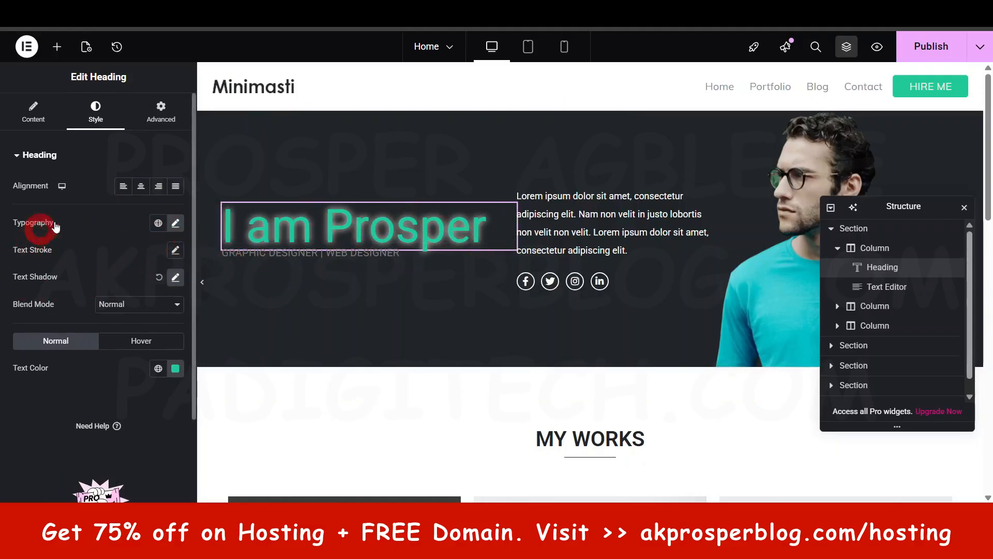
{"action": "left_click", "coordinate": [159, 277]}
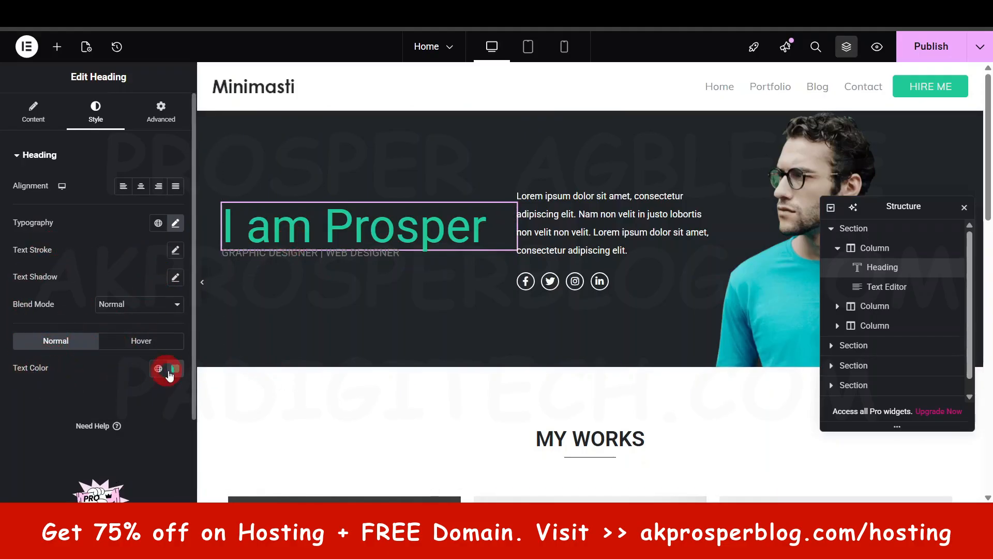
- Set the hero heading's hover link colour to the global colour Theme Zakra Color 1
{"action": "left_click", "coordinate": [142, 342]}
{"action": "left_click", "coordinate": [145, 340]}
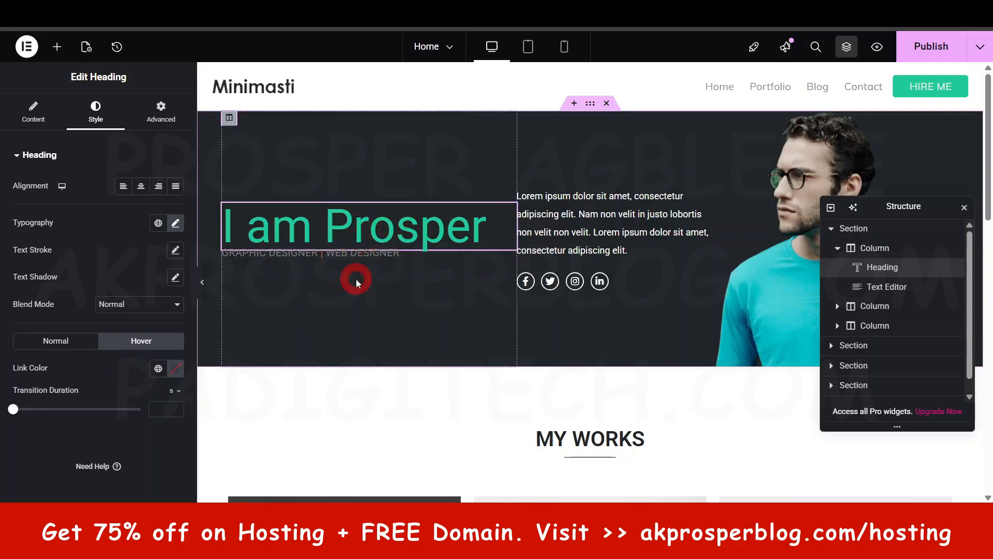
{"action": "left_click", "coordinate": [158, 369]}
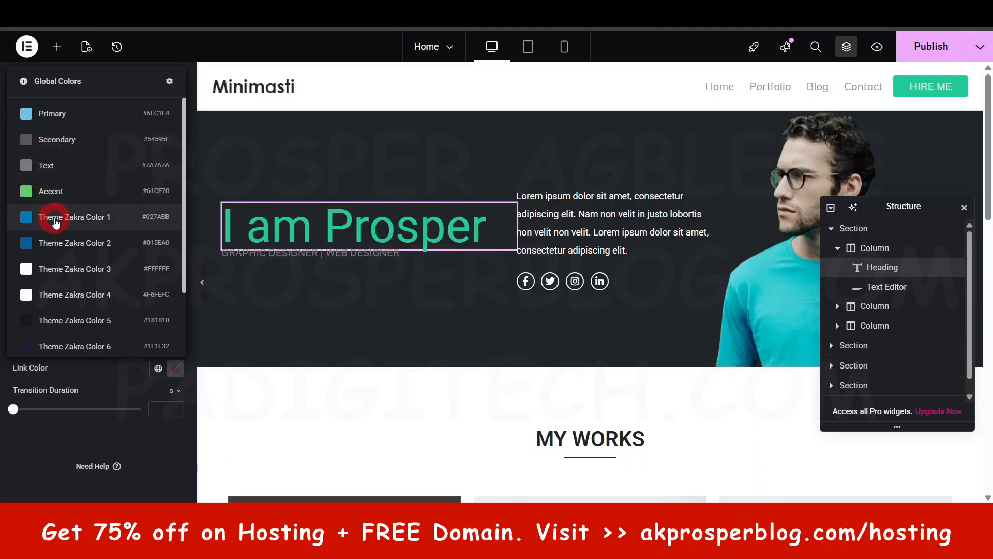
{"action": "left_click", "coordinate": [55, 218]}
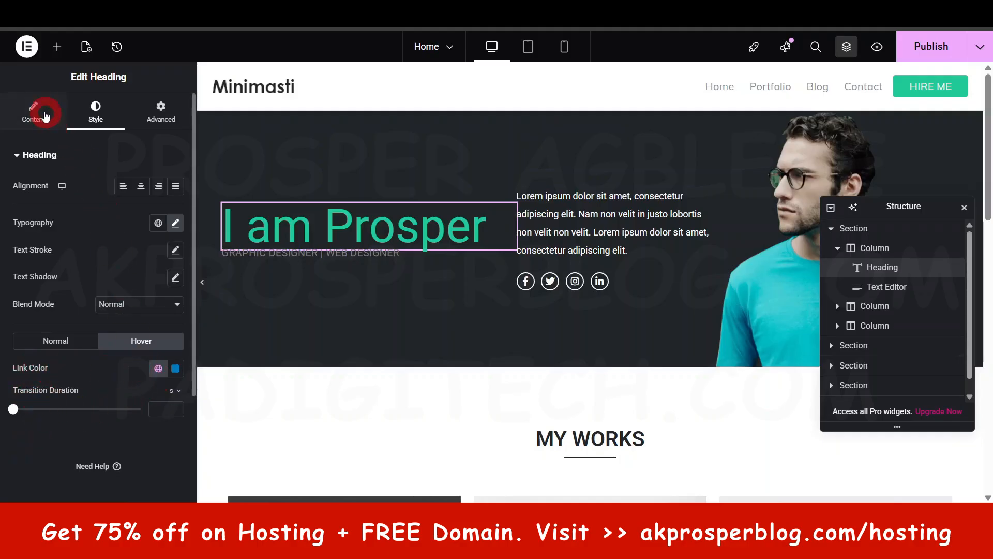
- Give the hero heading a temporary # link to preview its hover colour, compare the normal and hover settings, and remove the link
{"action": "left_click", "coordinate": [35, 111]}
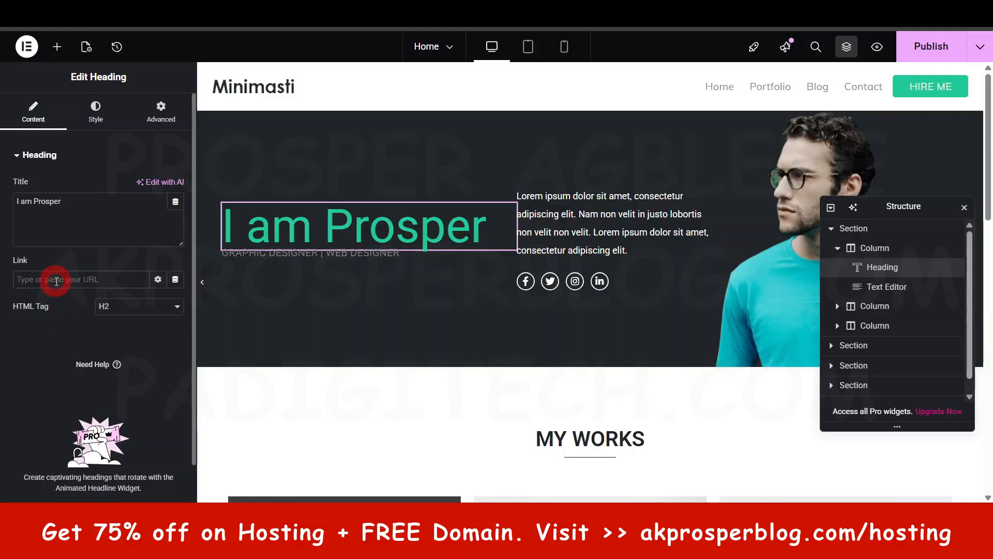
{"action": "left_click", "coordinate": [56, 281]}
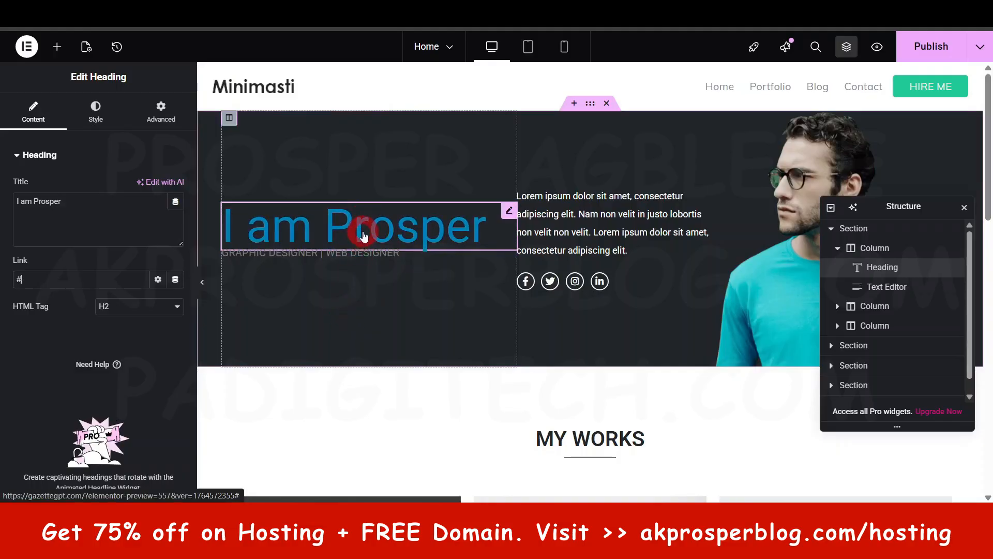
{"action": "left_click", "coordinate": [96, 117]}
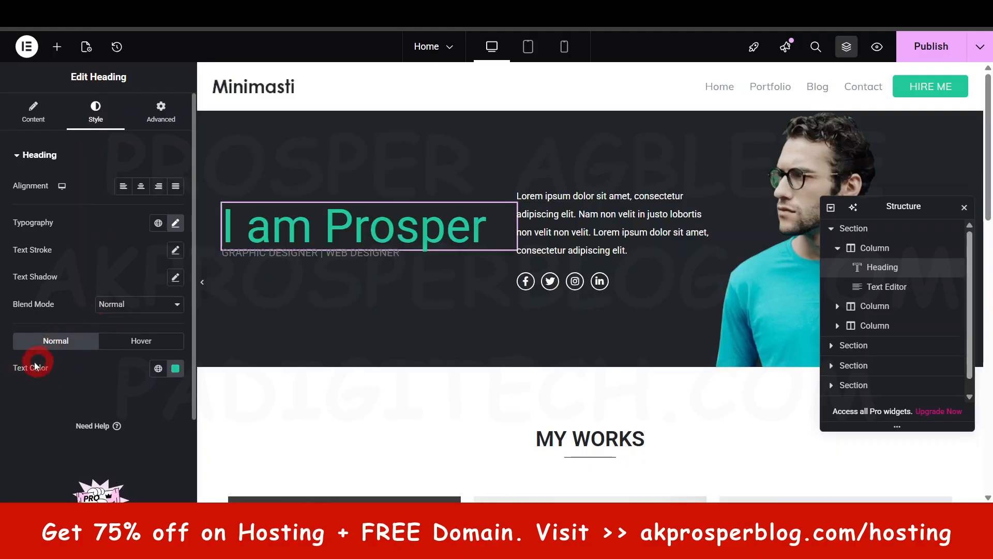
{"action": "left_click", "coordinate": [148, 341]}
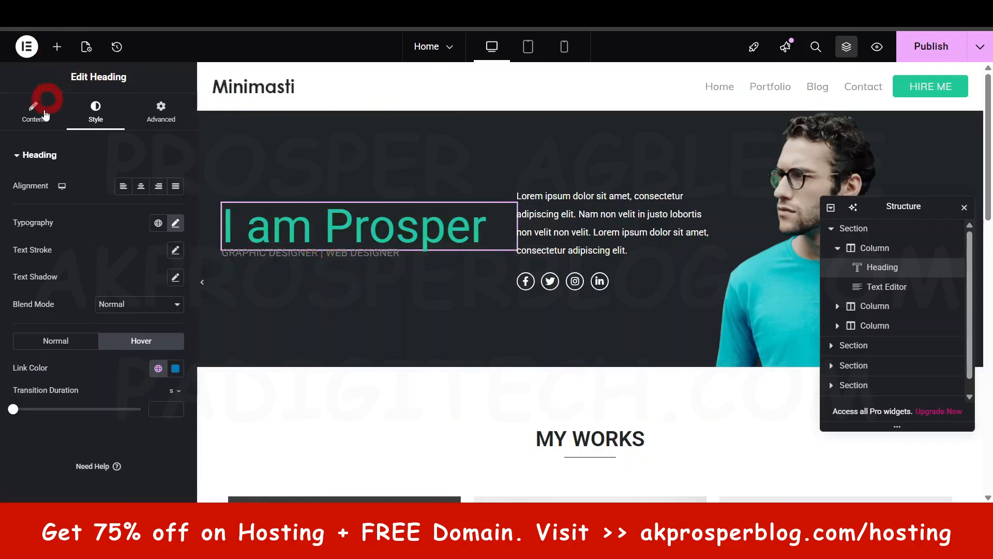
{"action": "left_click", "coordinate": [33, 110]}
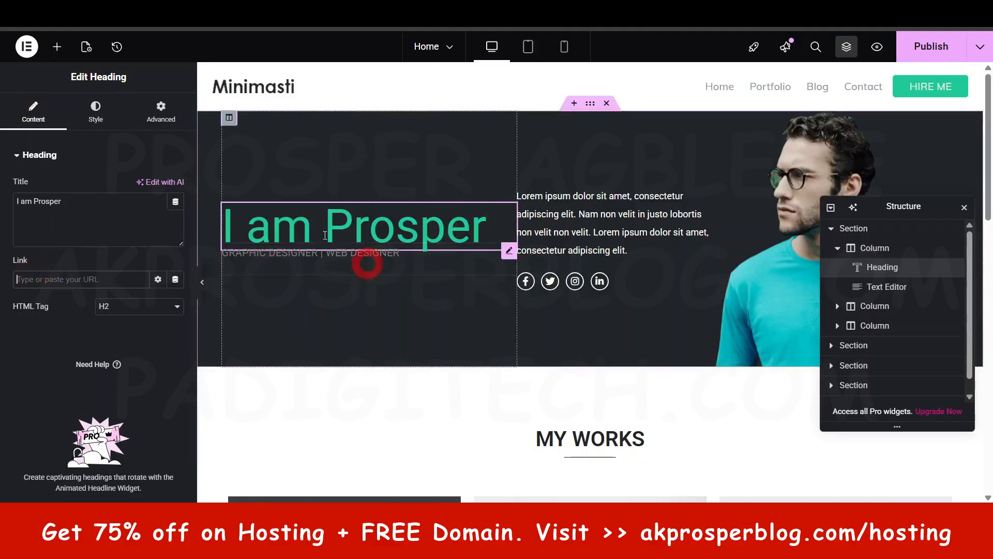
- Look over the content and style settings of the GRAPHIC DESIGNER | WEB DESIGNER text, and open the hero's Lorem ipsum paragraph for editing
{"action": "left_click", "coordinate": [290, 258]}
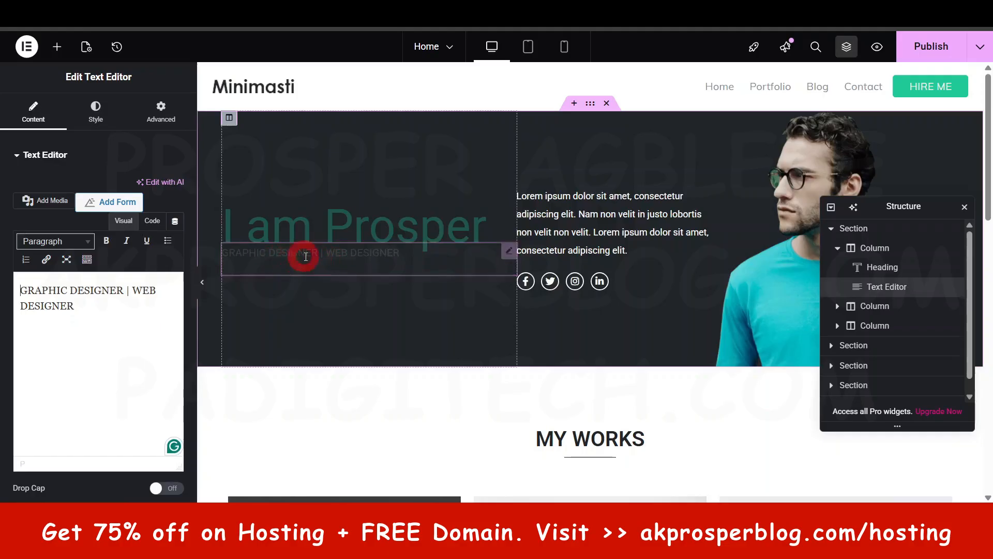
{"action": "left_click", "coordinate": [56, 315]}
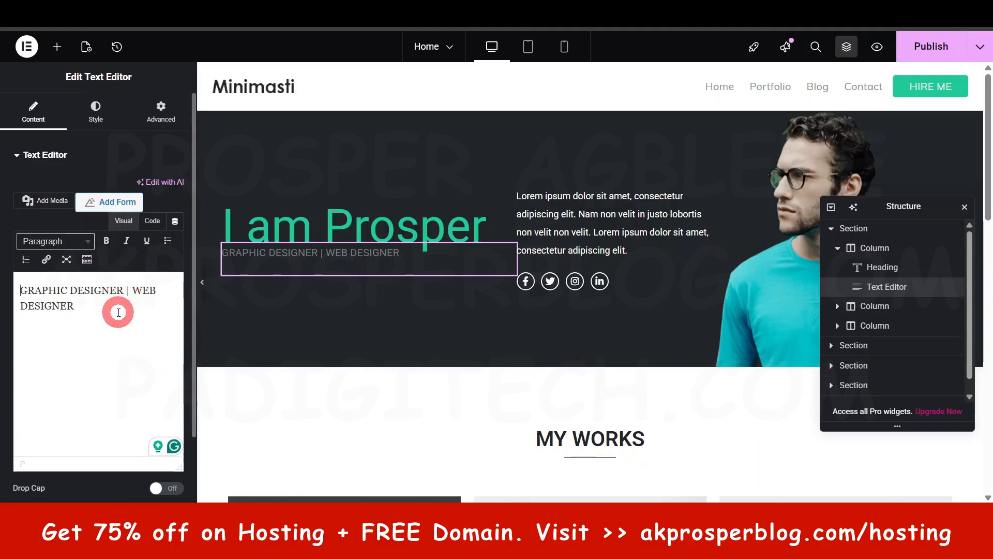
{"action": "left_click", "coordinate": [97, 110]}
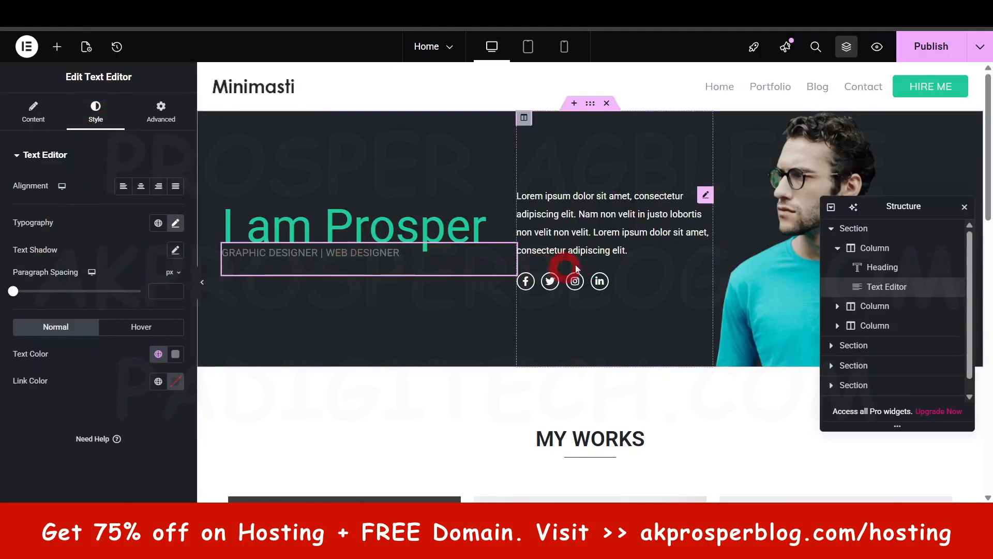
{"action": "left_click", "coordinate": [596, 229]}
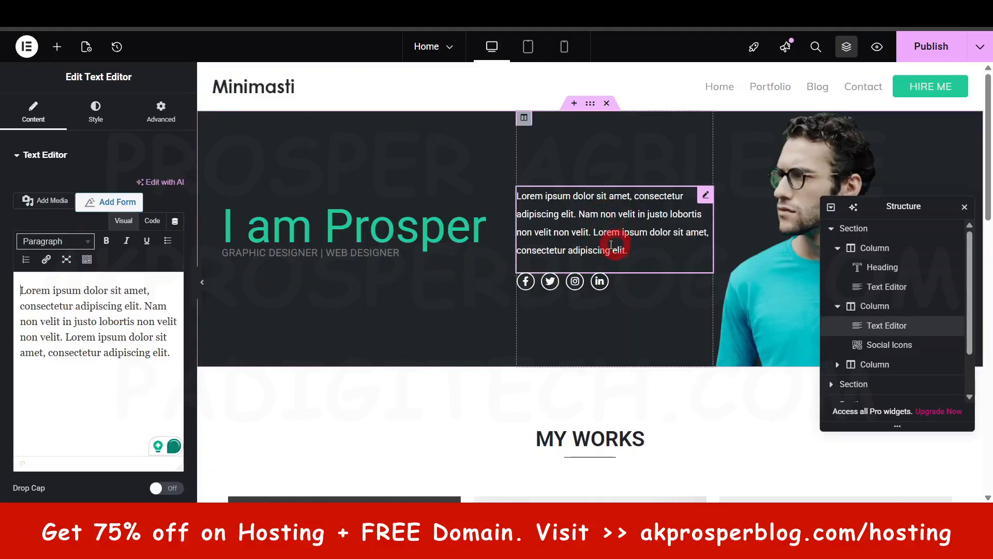
- Look over the hero paragraph's style settings and its advanced setting groups, ending with the Layout margin and padding options
{"action": "left_click", "coordinate": [97, 109]}
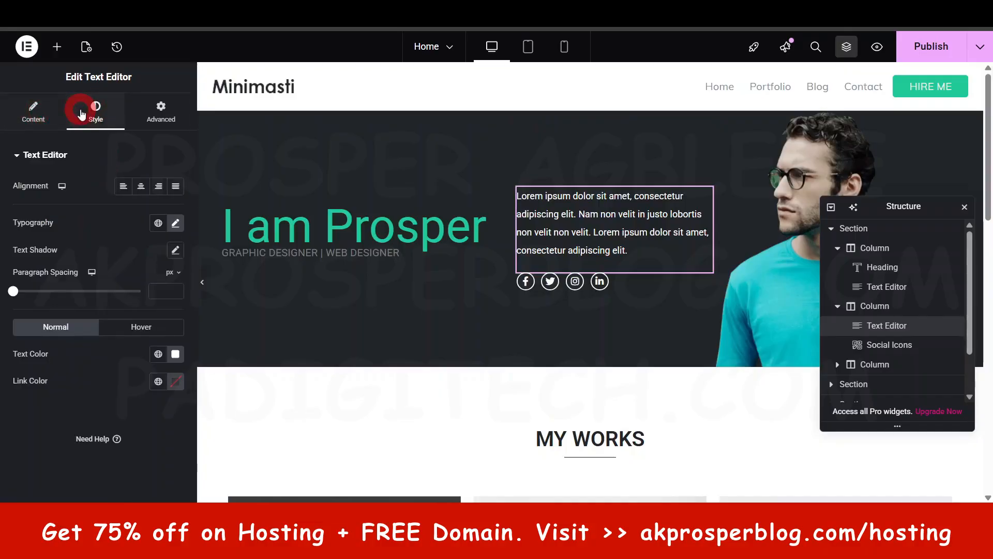
{"action": "left_click", "coordinate": [161, 107]}
{"action": "left_click", "coordinate": [37, 154]}
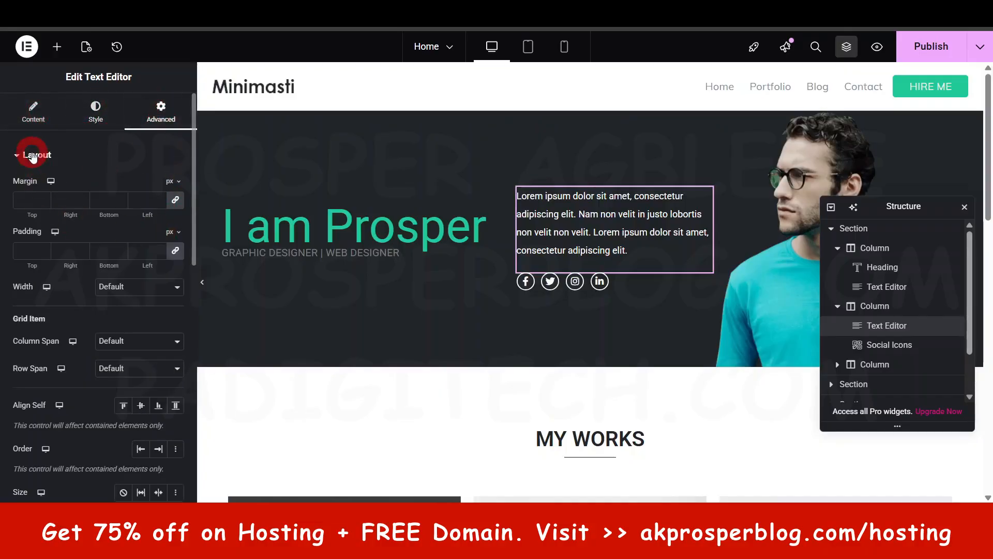
{"action": "left_click", "coordinate": [46, 187]}
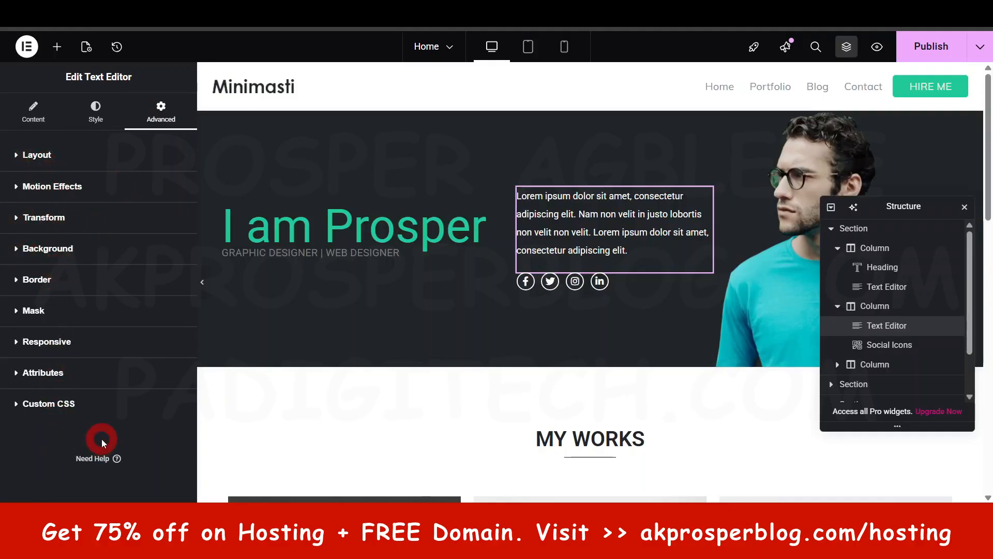
{"action": "left_click", "coordinate": [68, 158]}
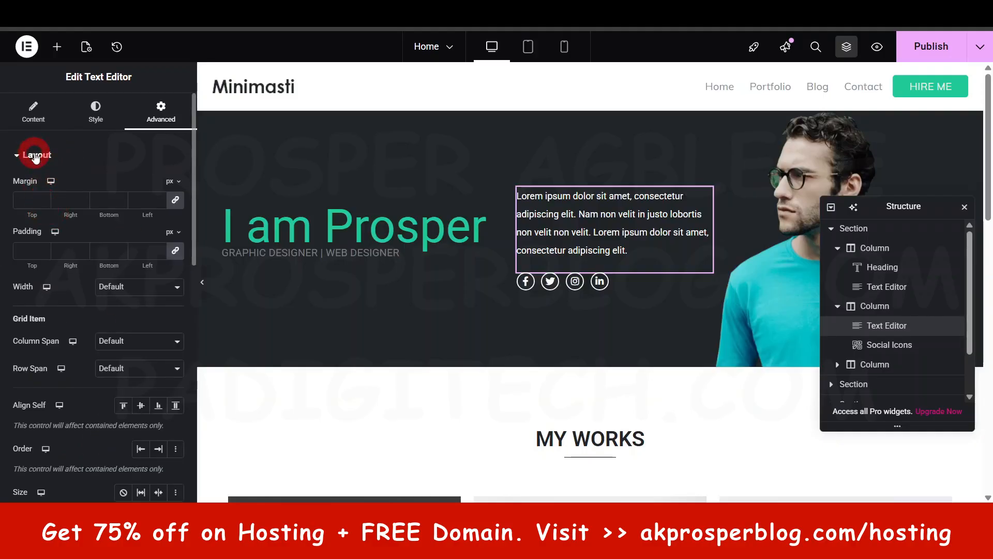
{"action": "left_click", "coordinate": [523, 378]}
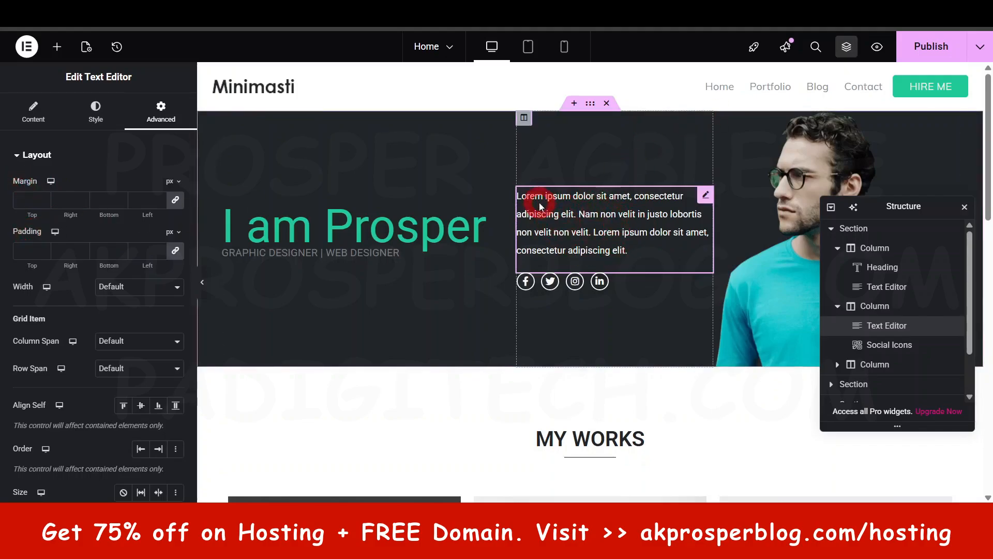
- Try a 50 px margin on all four sides of the hero's Lorem ipsum paragraph and remove it
{"action": "left_click", "coordinate": [174, 201]}
{"action": "left_click", "coordinate": [31, 197]}
{"action": "left_click", "coordinate": [41, 248]}
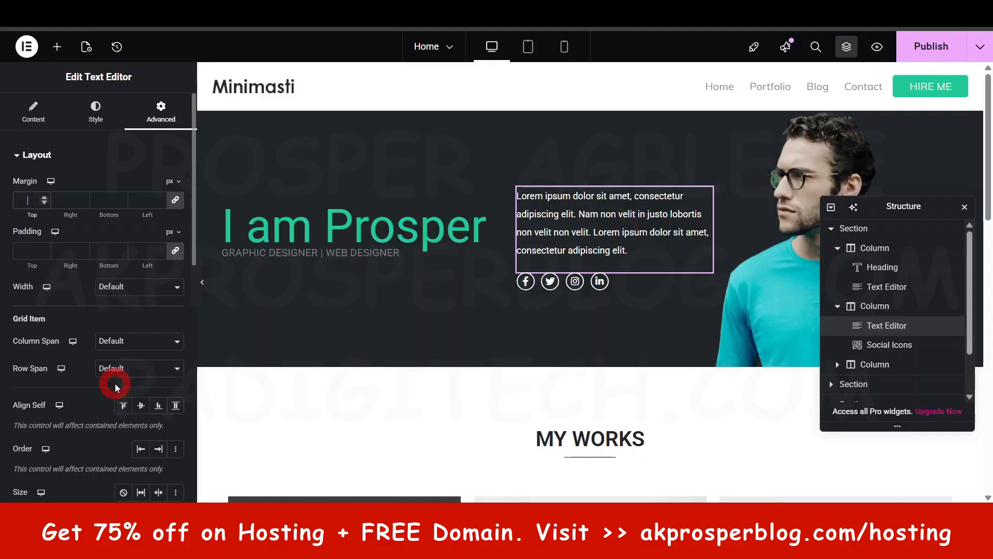
{"action": "type", "text": "50"}
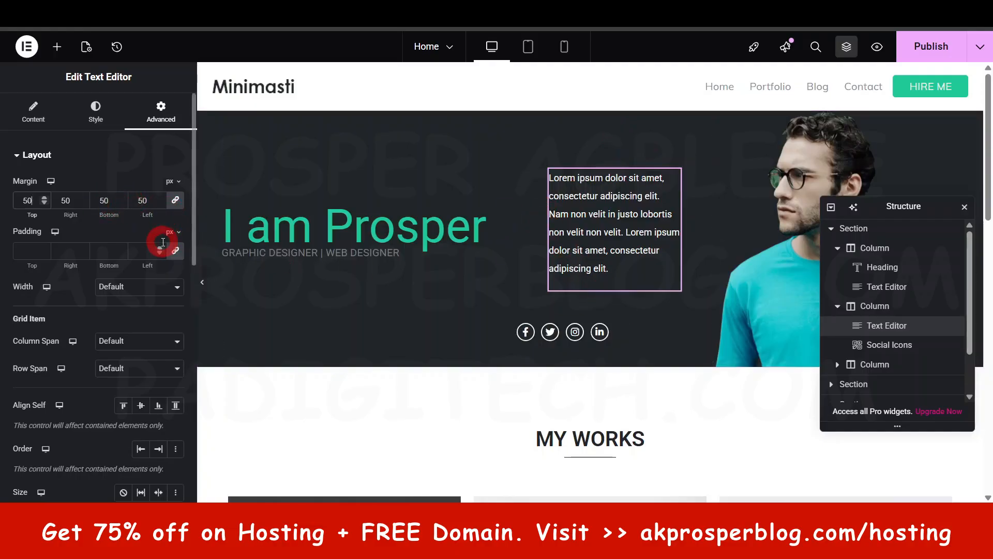
{"action": "key", "text": "BackSpace"}
{"action": "key", "text": "BackSpace"}
- Unlink the hero paragraph's margin sides, try a larger top margin on its own, and reset it to 0
{"action": "left_click", "coordinate": [176, 200]}
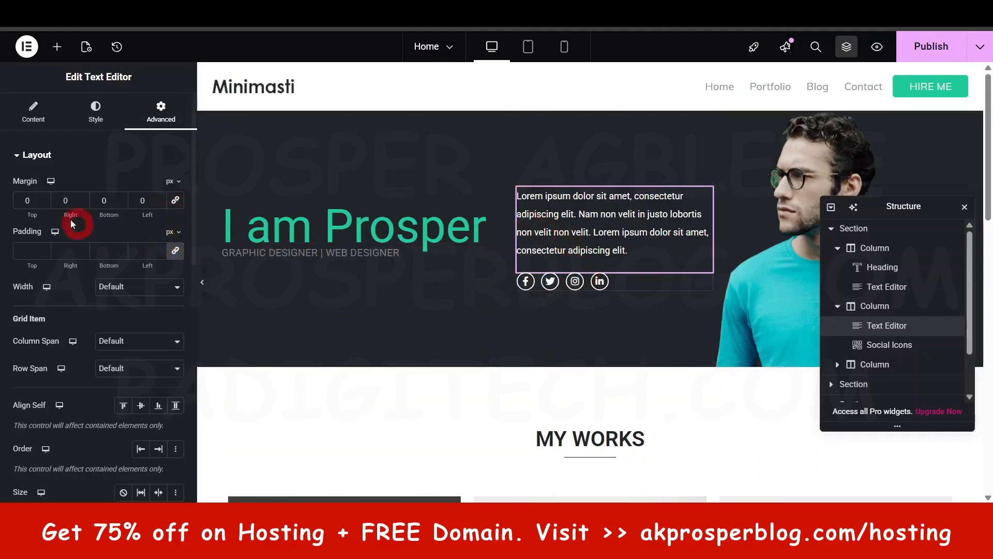
{"action": "left_click", "coordinate": [26, 200]}
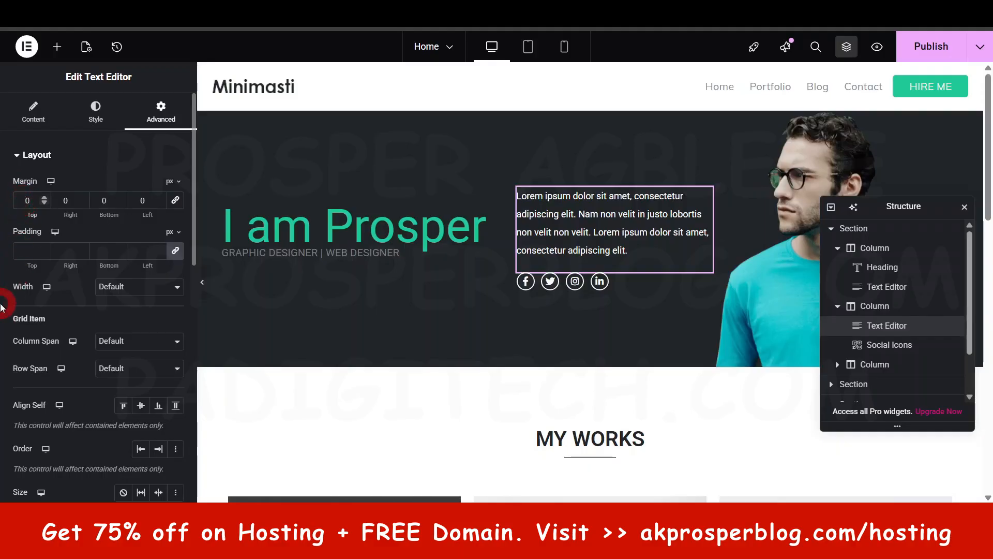
{"action": "type", "text": "5"}
{"action": "key", "text": "BackSpace"}
- Try a 50 px bottom margin between the hero paragraph and the social icons, and reset it to 0
{"action": "left_click", "coordinate": [94, 200]}
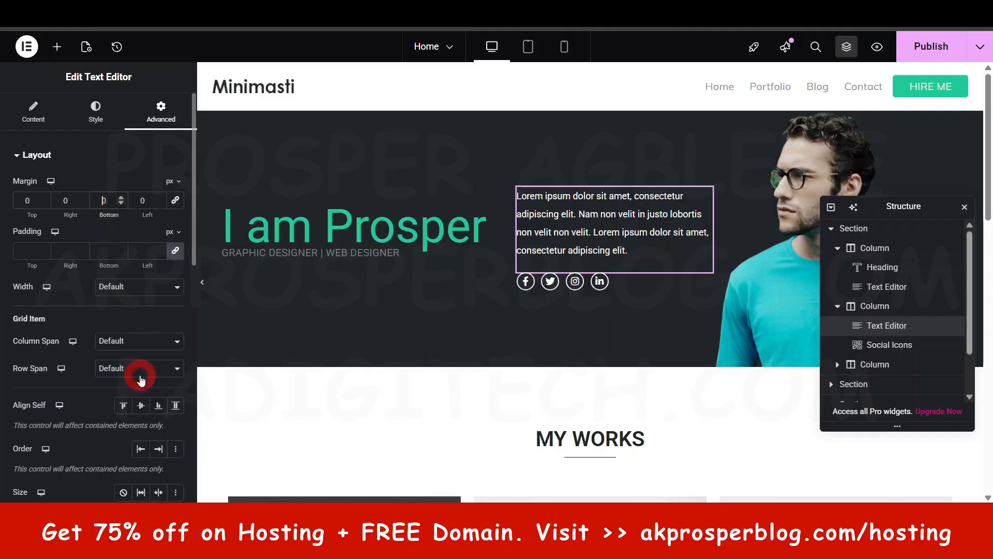
{"action": "type", "text": "5"}
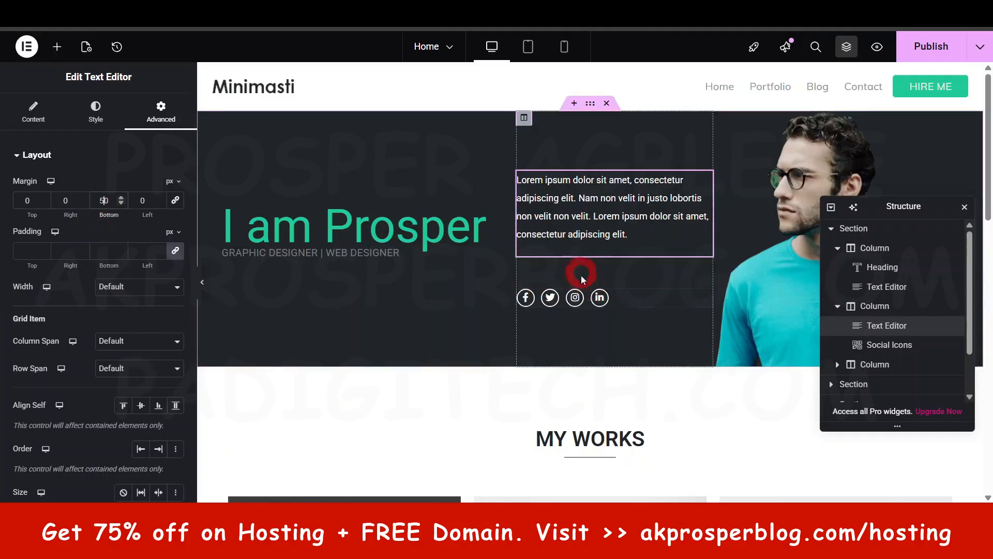
{"action": "left_click", "coordinate": [645, 299]}
{"action": "left_click", "coordinate": [568, 237]}
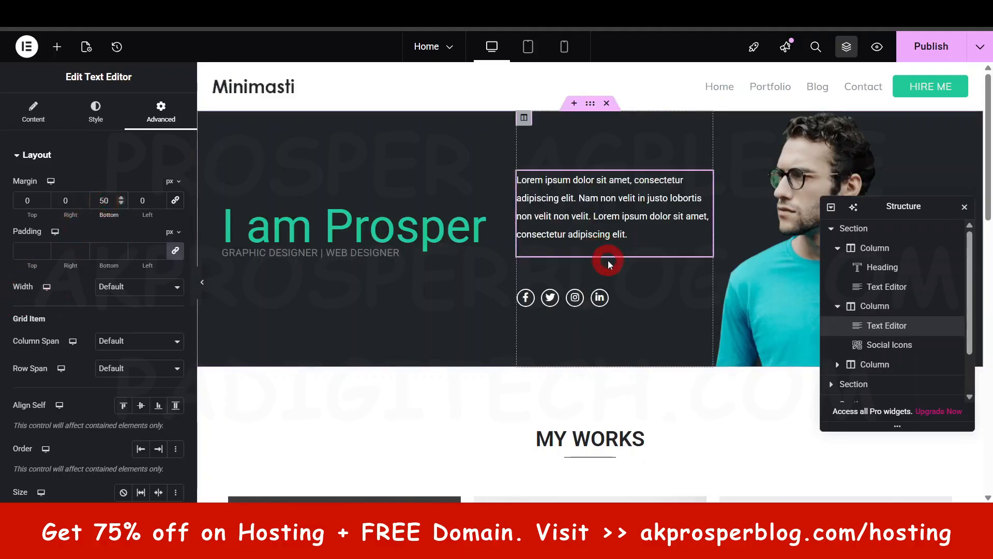
{"action": "key", "text": "BackSpace"}
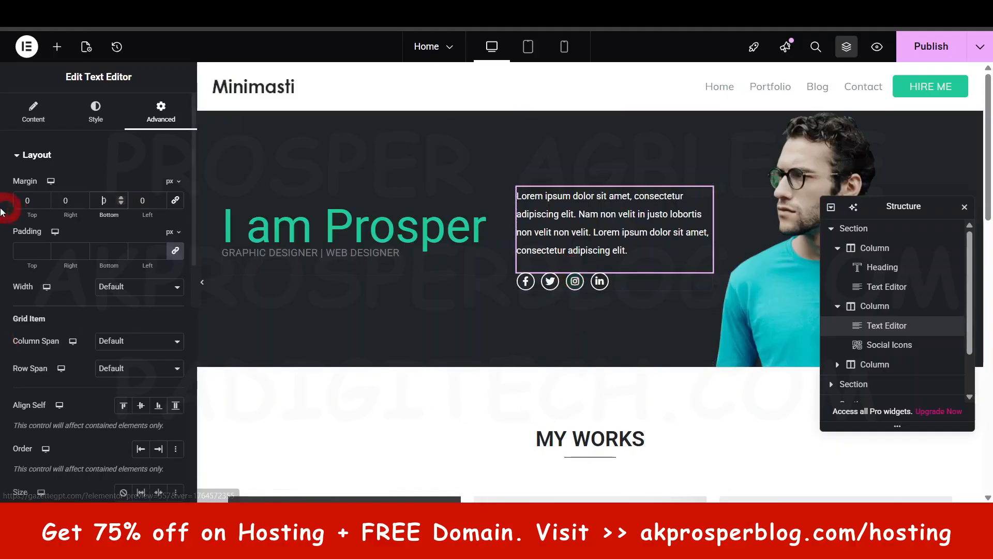
- Unlink the hero paragraph's padding sides and set only the bottom padding to 50 px
{"action": "left_click", "coordinate": [176, 251]}
{"action": "left_click", "coordinate": [75, 256]}
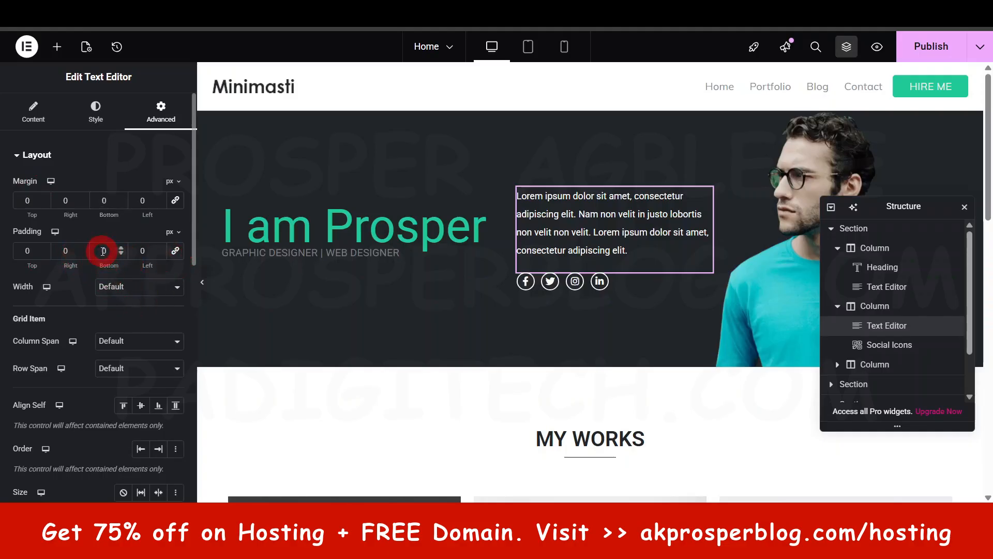
{"action": "left_click", "coordinate": [159, 407]}
{"action": "type", "text": "5"}
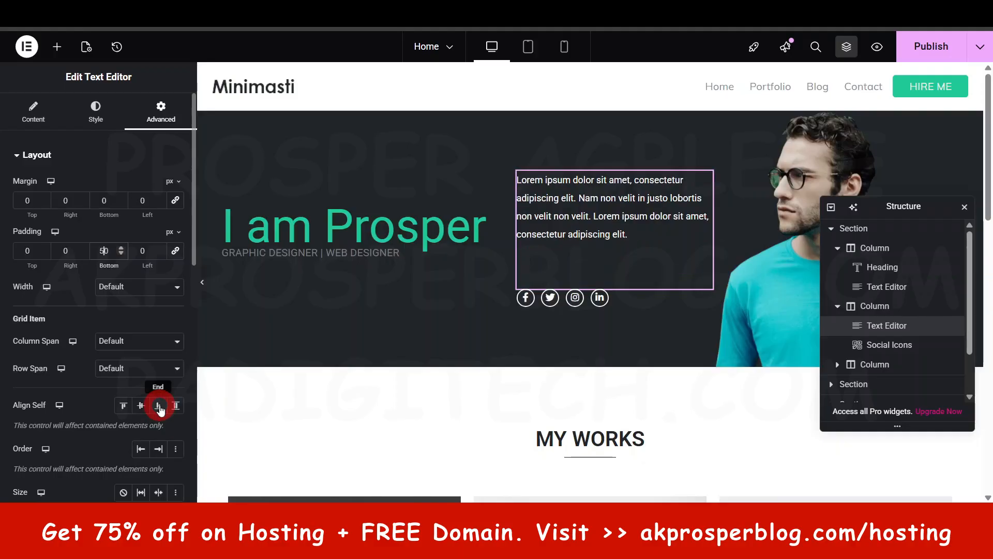
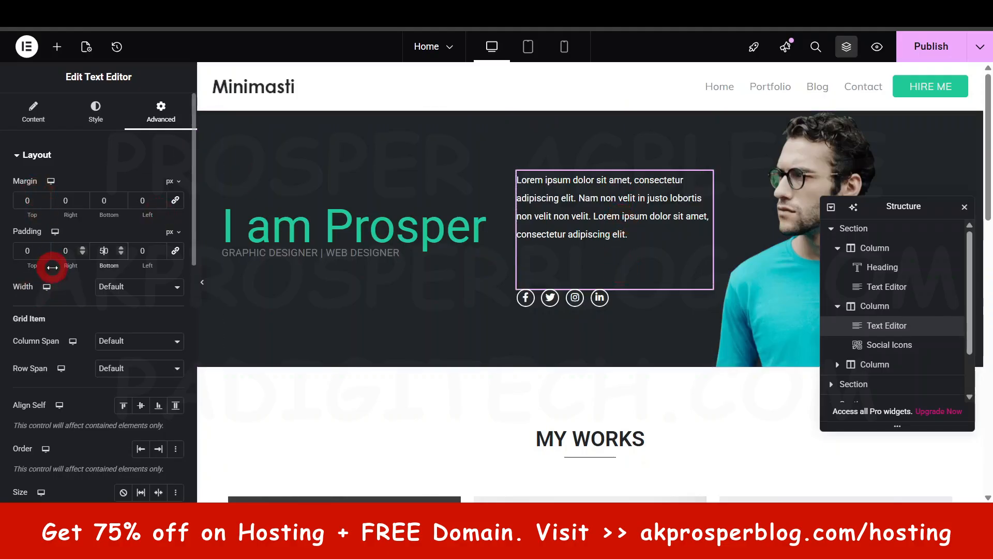
- Reset the hero paragraph's bottom padding to 0 and look through its remaining layout settings
{"action": "key", "text": "BackSpace"}
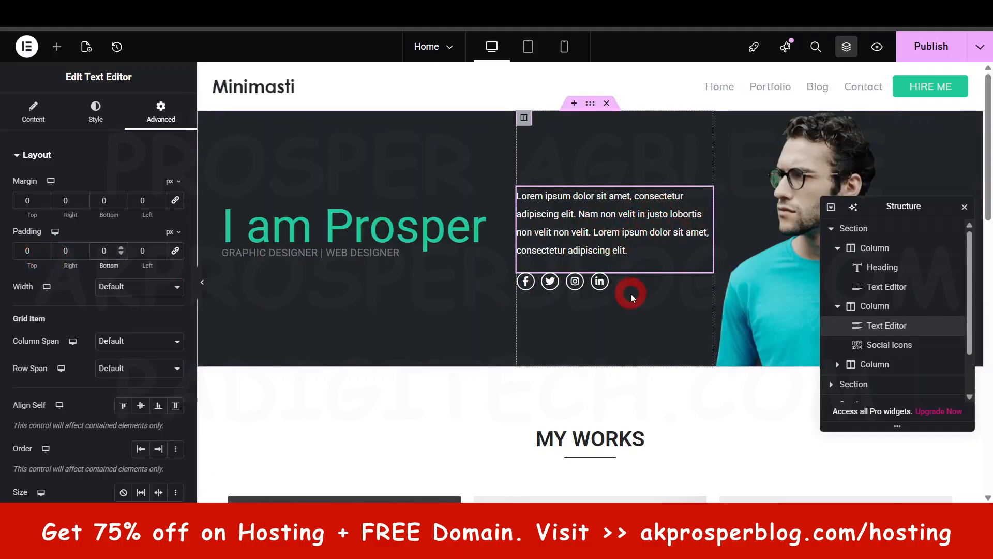
{"action": "scroll", "coordinate": [42, 345], "scroll_direction": "down", "scroll_amount": 1}
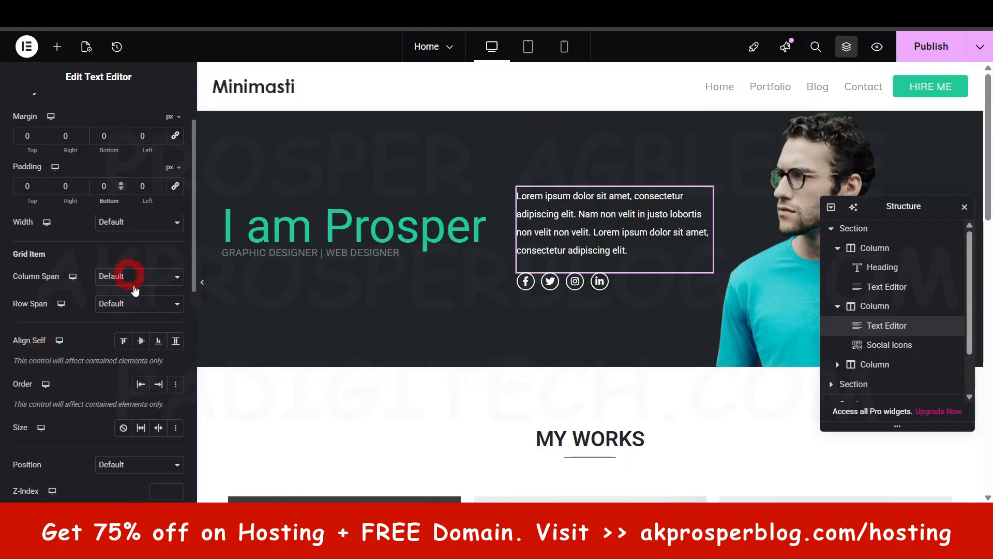
{"action": "scroll", "coordinate": [127, 274], "scroll_direction": "down", "scroll_amount": 2}
{"action": "scroll", "coordinate": [127, 331], "scroll_direction": "down", "scroll_amount": 1}
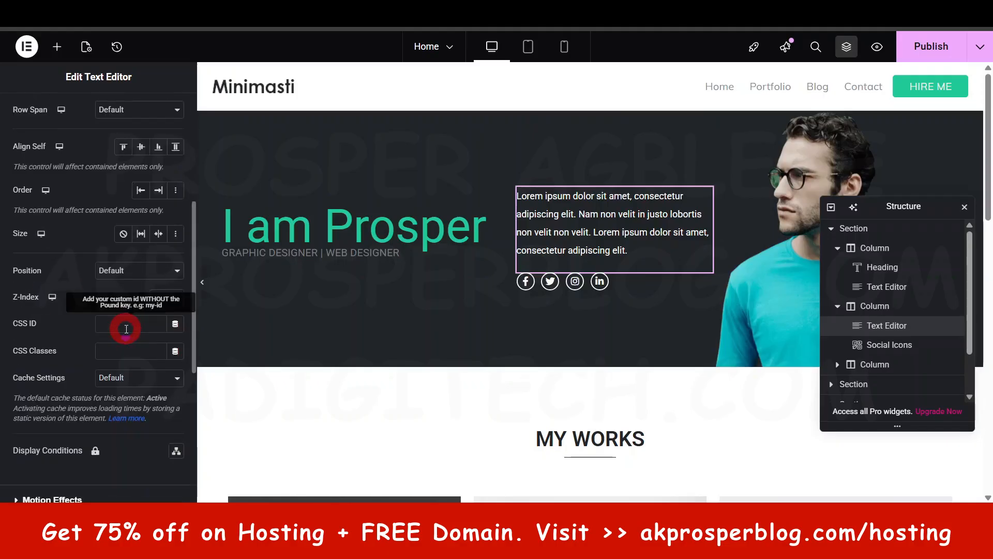
{"action": "scroll", "coordinate": [127, 328], "scroll_direction": "up", "scroll_amount": 4}
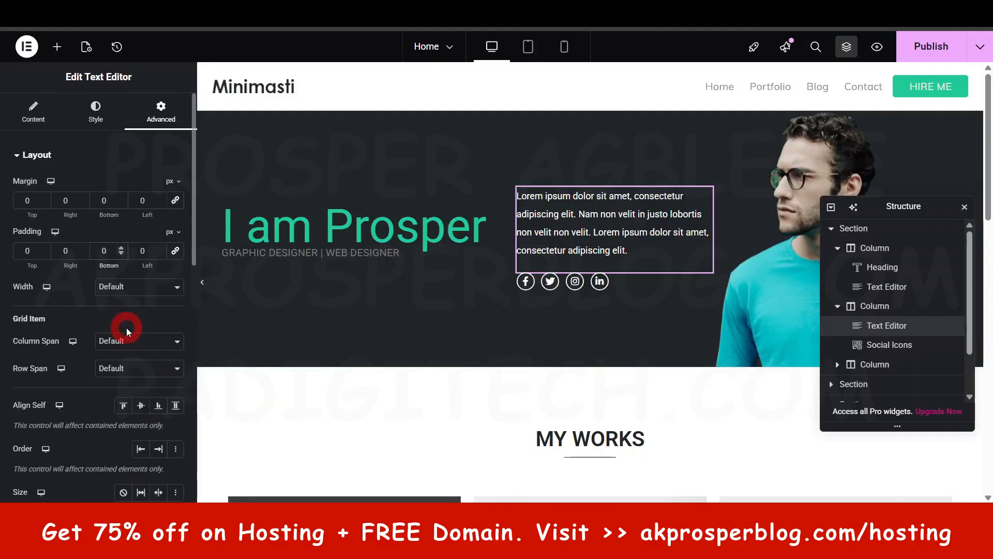
{"action": "left_click", "coordinate": [28, 154]}
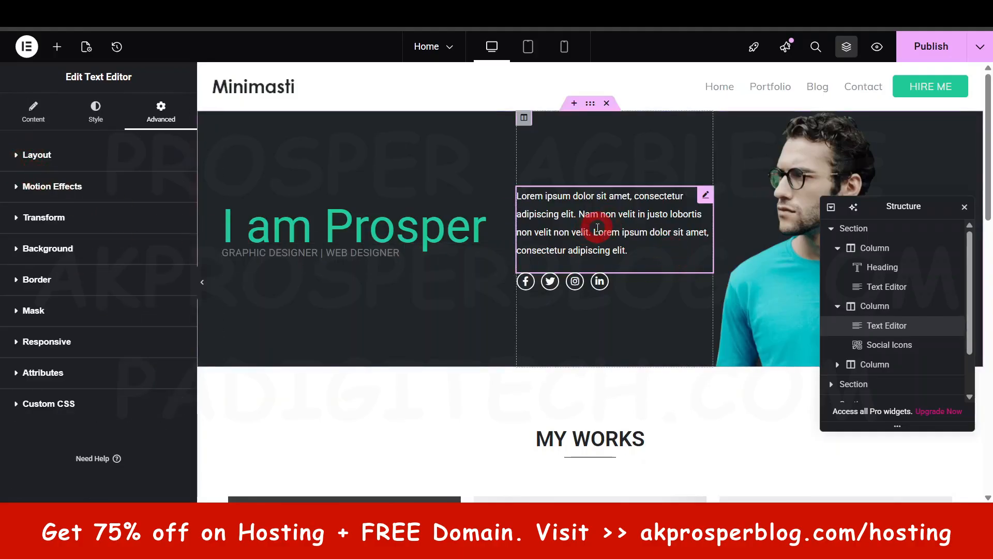
- Try the Fade In and Slide In Down entrance animations on the hero paragraph
{"action": "left_click", "coordinate": [58, 187]}
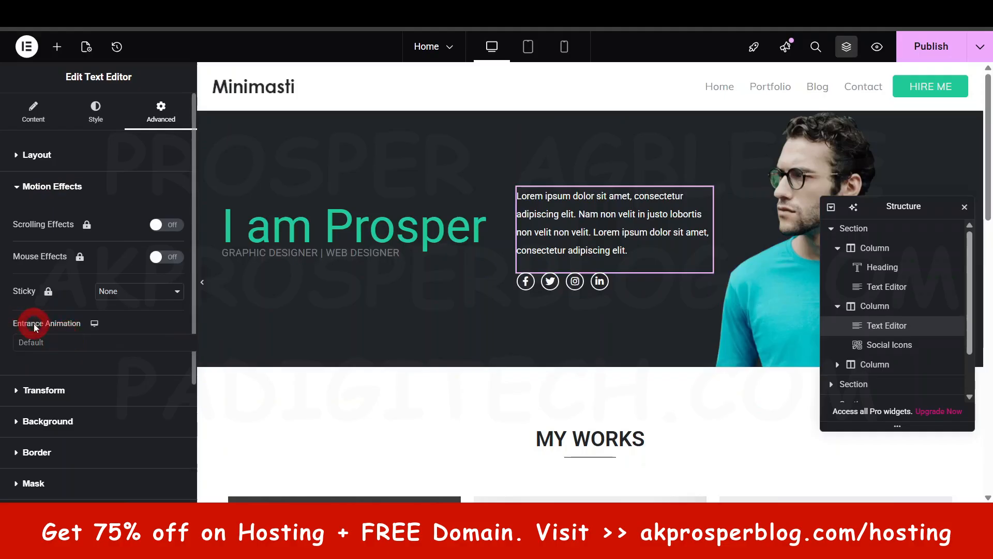
{"action": "left_click", "coordinate": [58, 348]}
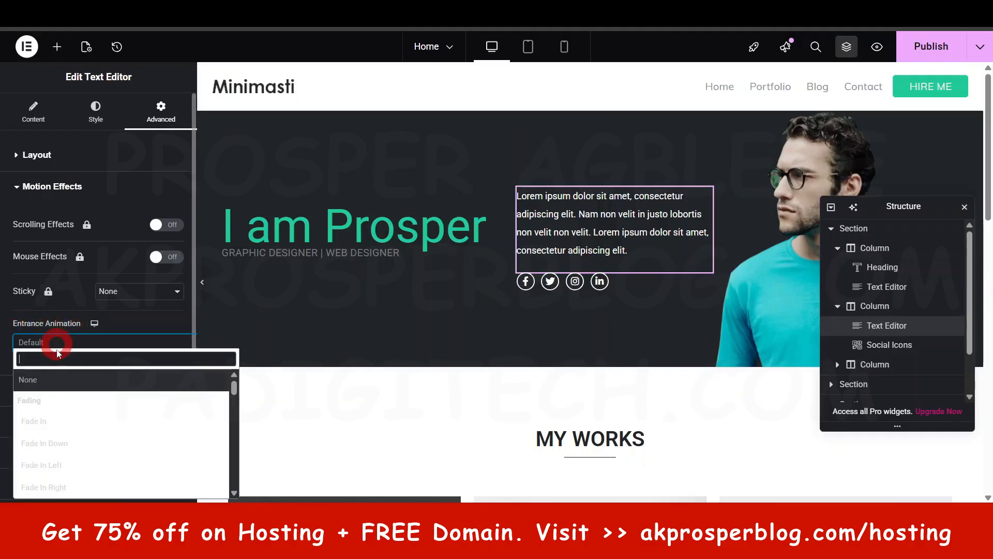
{"action": "left_click", "coordinate": [58, 422]}
{"action": "left_click", "coordinate": [126, 347]}
{"action": "scroll", "coordinate": [129, 427], "scroll_direction": "down", "scroll_amount": 5}
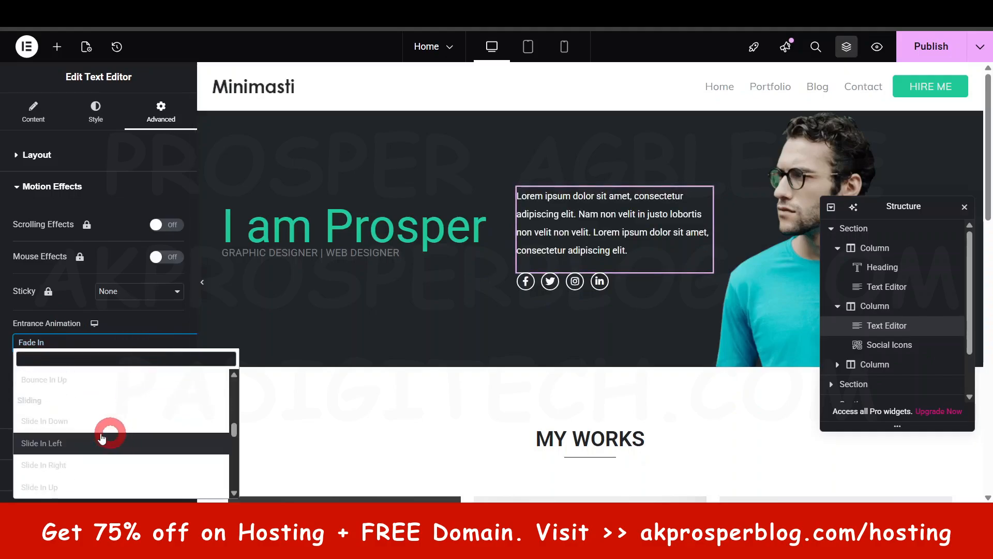
{"action": "left_click", "coordinate": [67, 421]}
- Check the hero paragraph's animation duration options and set its entrance animation to None
{"action": "left_click", "coordinate": [119, 367]}
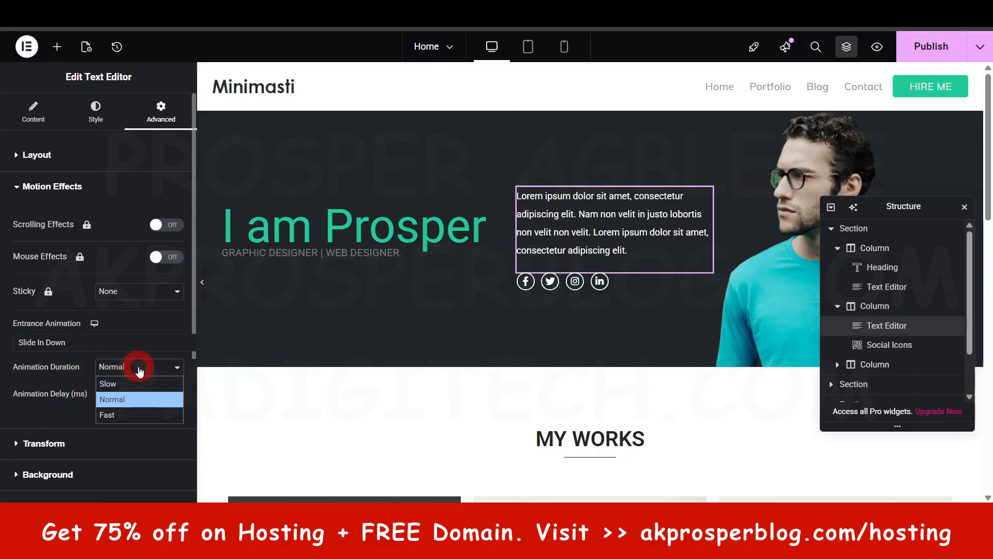
{"action": "left_click", "coordinate": [35, 408]}
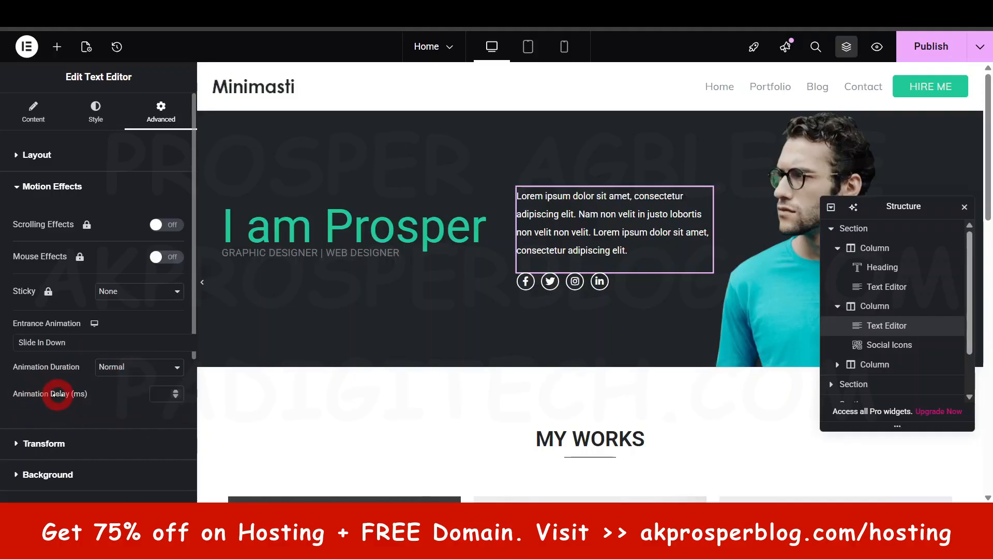
{"action": "left_click", "coordinate": [101, 367]}
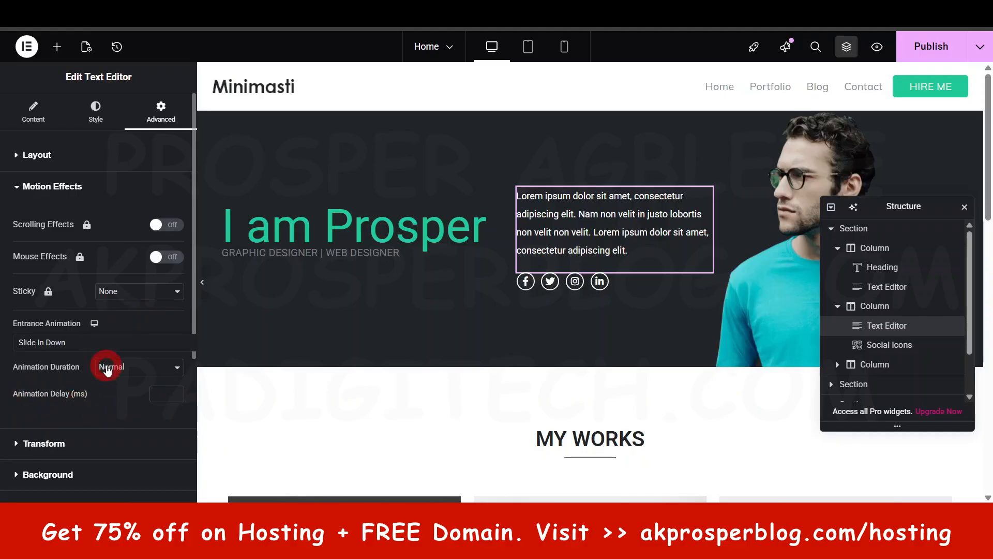
{"action": "left_click", "coordinate": [107, 368]}
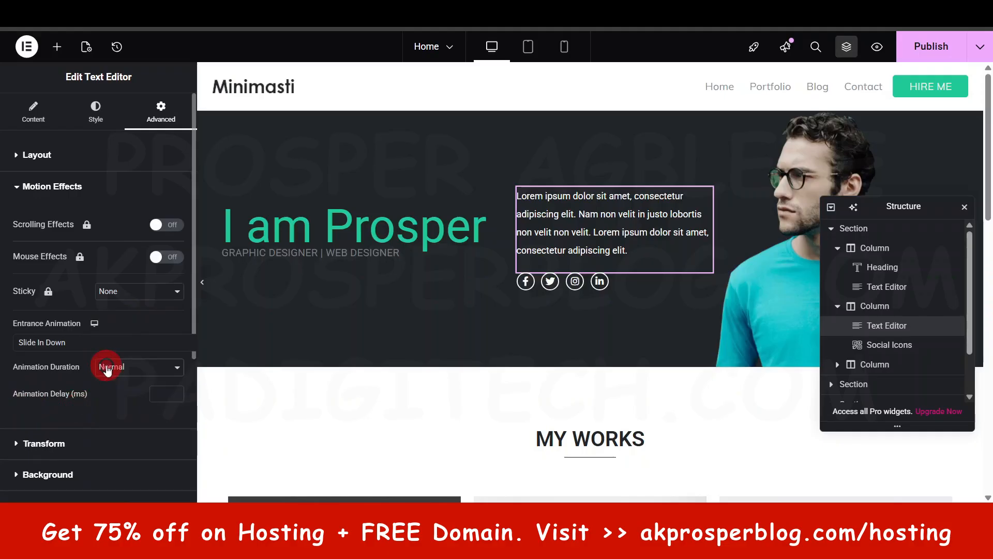
{"action": "left_click", "coordinate": [85, 342]}
{"action": "scroll", "coordinate": [73, 398], "scroll_direction": "up", "scroll_amount": 3}
{"action": "left_click", "coordinate": [60, 379]}
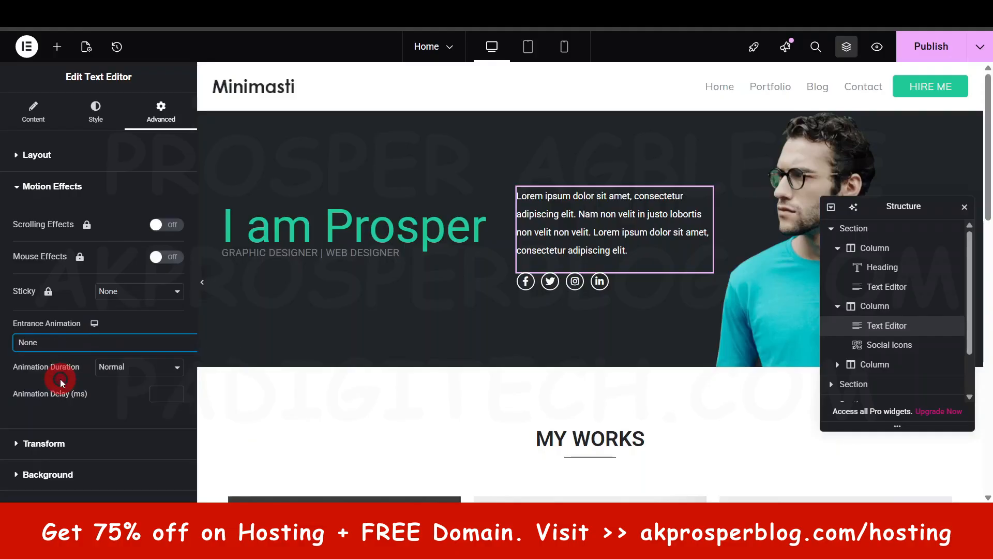
{"action": "left_click", "coordinate": [66, 188]}
- Try flipping the hero paragraph horizontally, turn the flip off again and look over the remaining advanced sections
{"action": "left_click", "coordinate": [54, 217]}
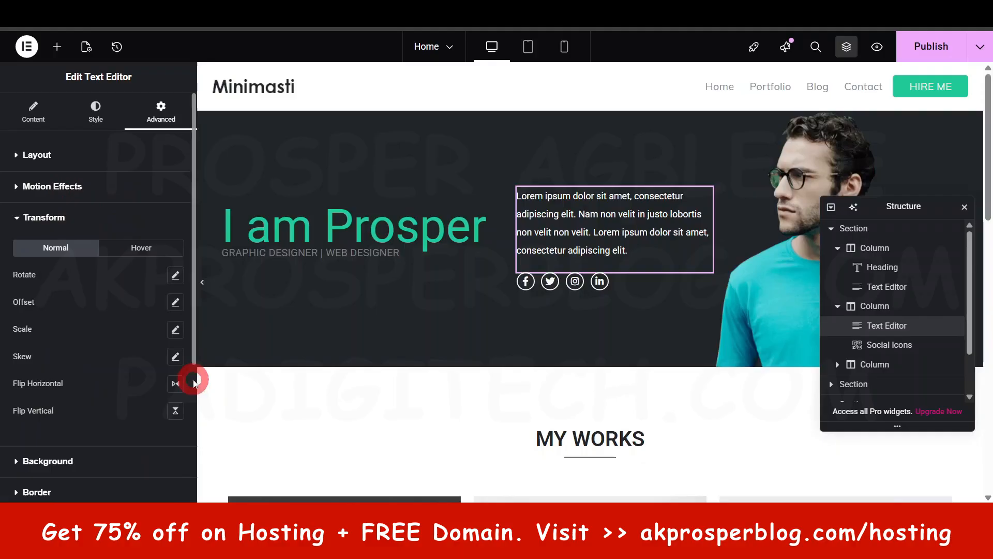
{"action": "left_click", "coordinate": [176, 384]}
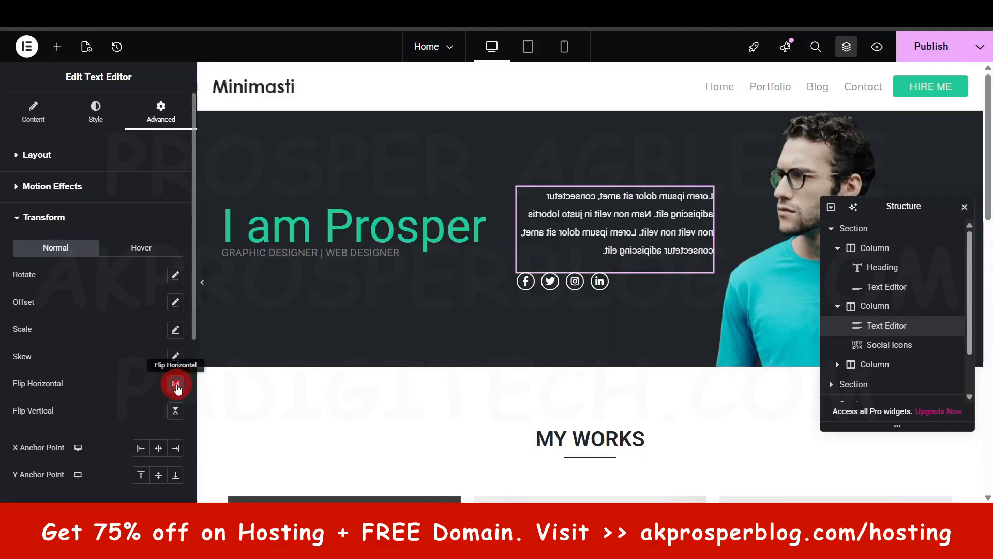
{"action": "left_click", "coordinate": [176, 383]}
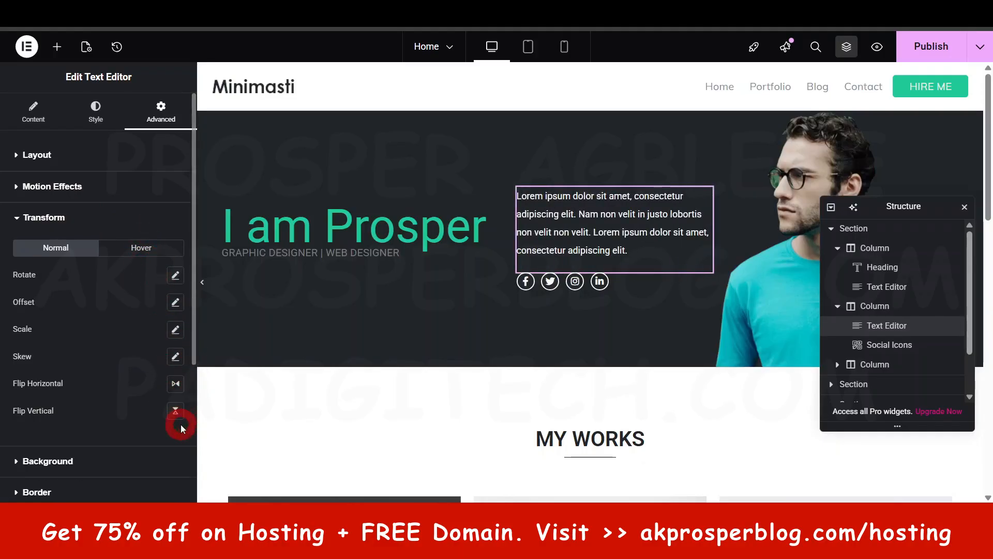
{"action": "scroll", "coordinate": [119, 312], "scroll_direction": "down", "scroll_amount": 1}
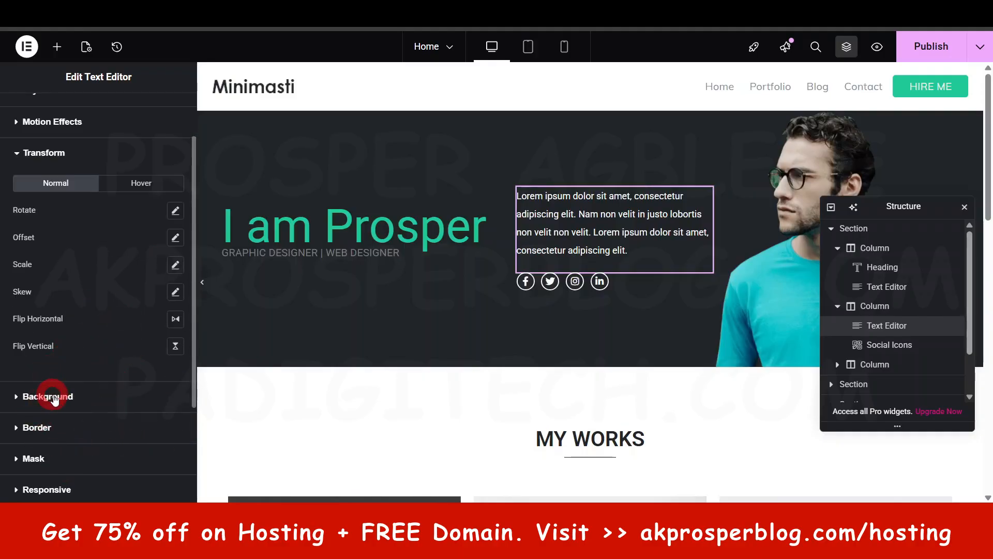
{"action": "scroll", "coordinate": [78, 424], "scroll_direction": "down", "scroll_amount": 2}
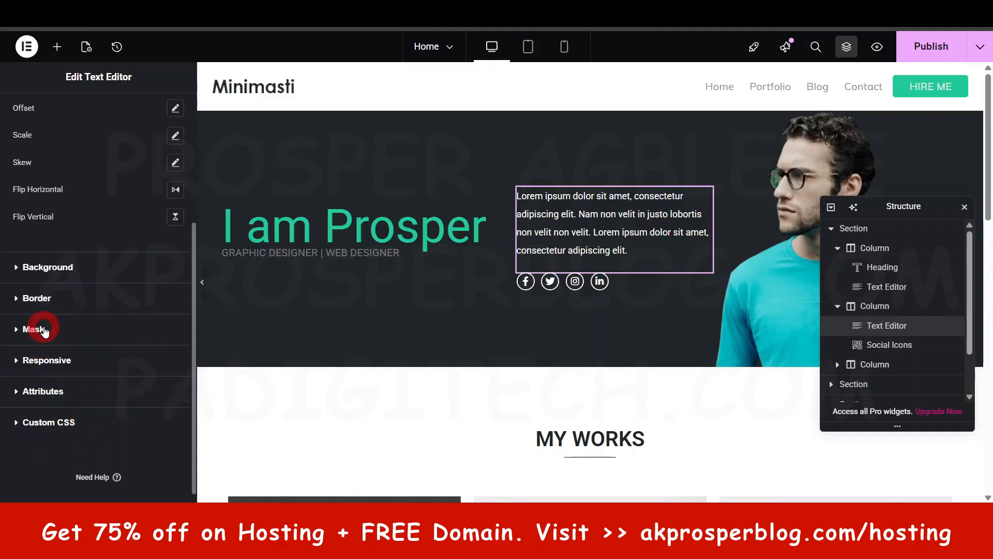
{"action": "scroll", "coordinate": [71, 235], "scroll_direction": "up", "scroll_amount": 3}
{"action": "left_click", "coordinate": [31, 216]}
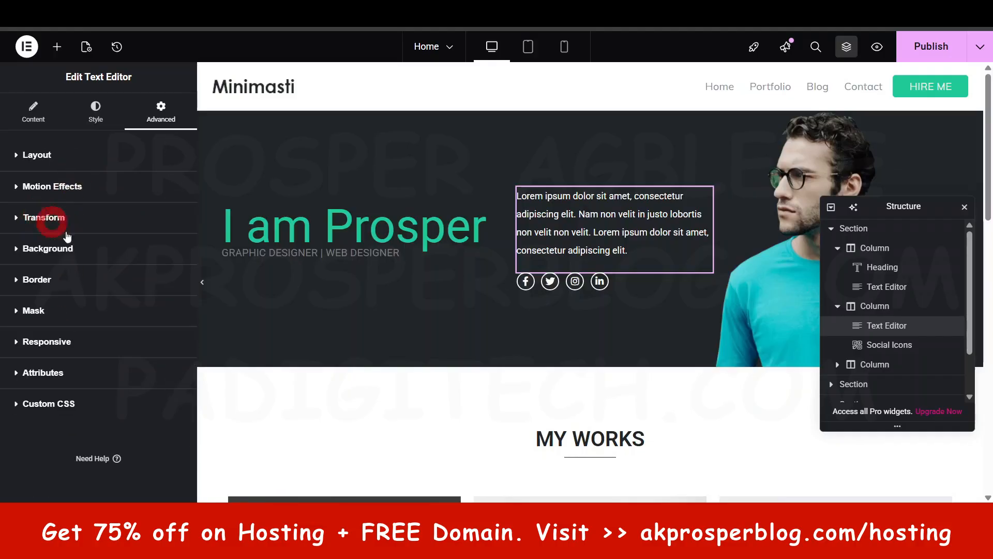
- Shift the Structure panel out of the way, move the hero portrait below its section and revert the move through the history
{"action": "left_click_drag", "start_coordinate": [899, 205], "coordinate": [877, 507]}
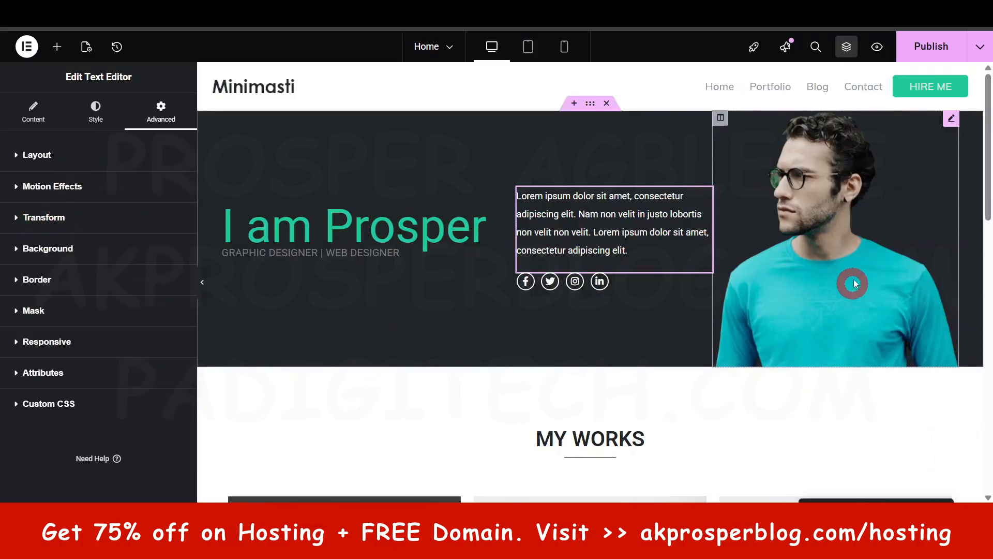
{"action": "left_click_drag", "start_coordinate": [851, 288], "coordinate": [852, 269]}
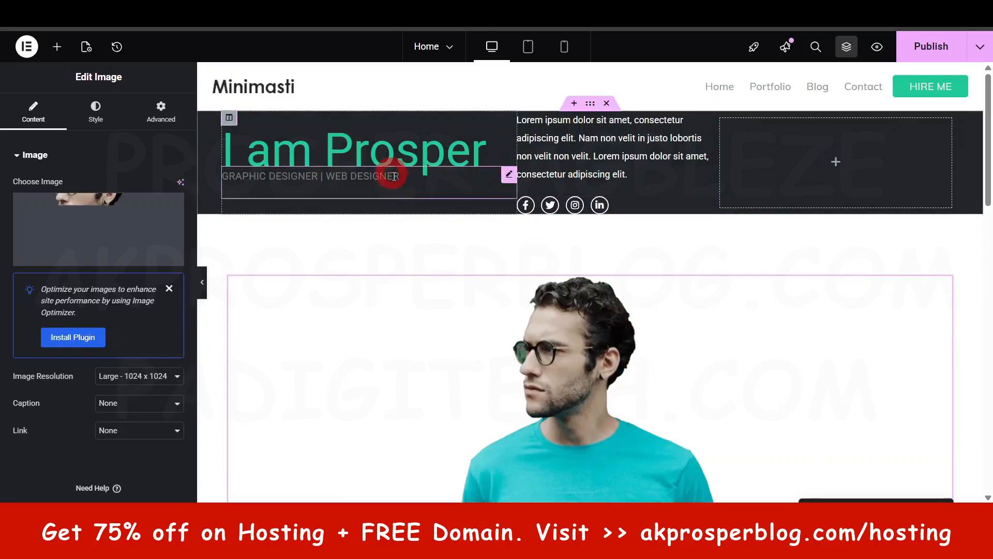
{"action": "scroll", "coordinate": [525, 354], "scroll_direction": "down", "scroll_amount": 4}
{"action": "scroll", "coordinate": [644, 311], "scroll_direction": "up", "scroll_amount": 4}
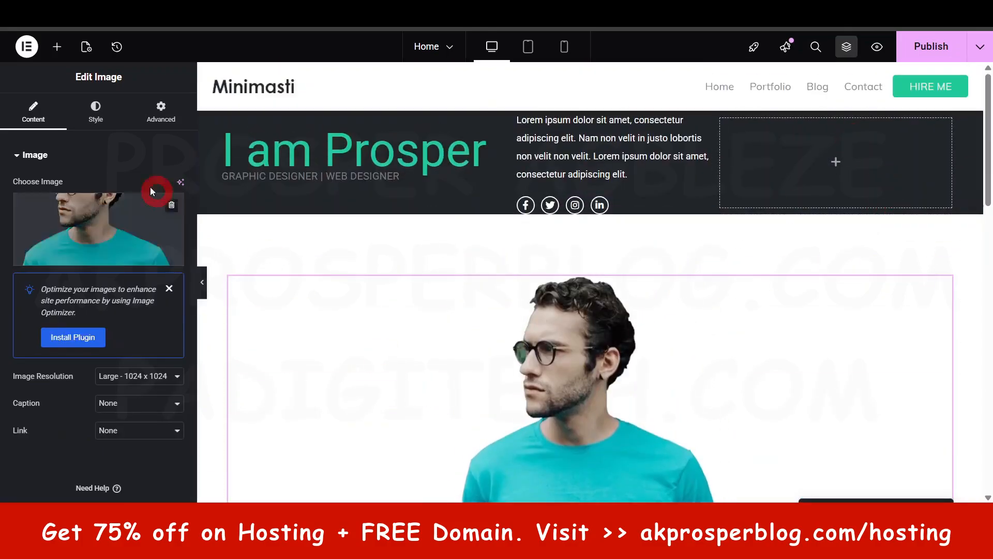
{"action": "left_click", "coordinate": [117, 46]}
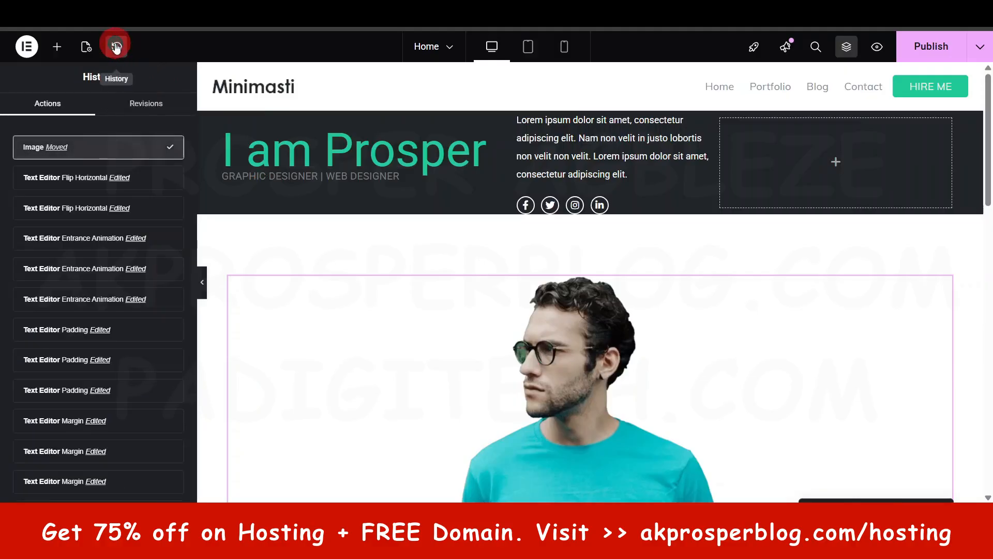
{"action": "left_click", "coordinate": [93, 174]}
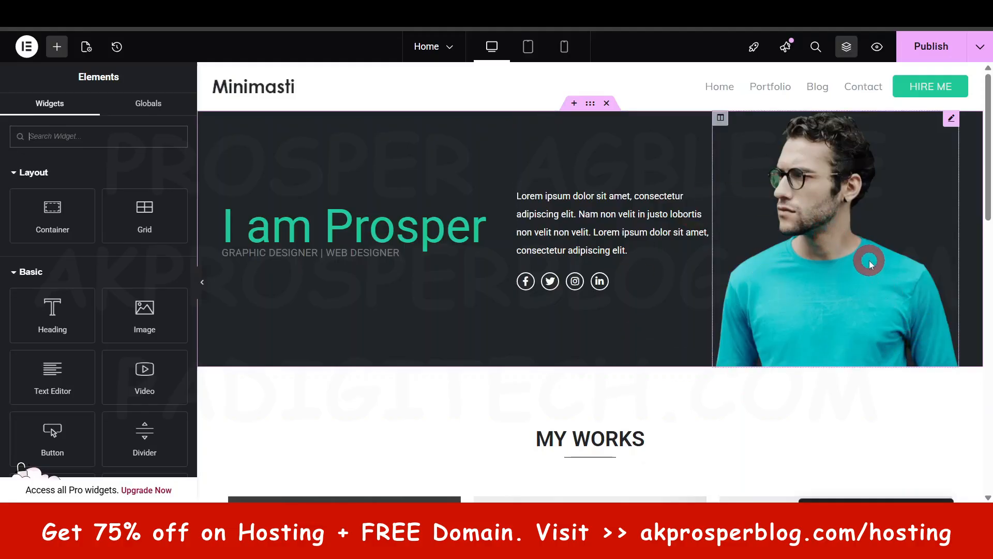
- View the media library for replacing the hero portrait and close it without choosing another image
{"action": "left_click", "coordinate": [843, 235]}
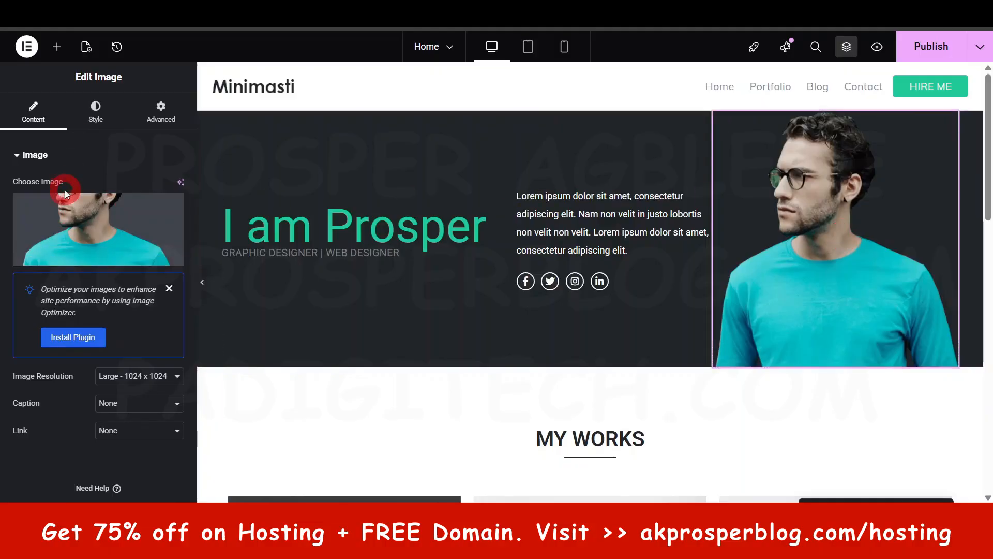
{"action": "left_click", "coordinate": [68, 205]}
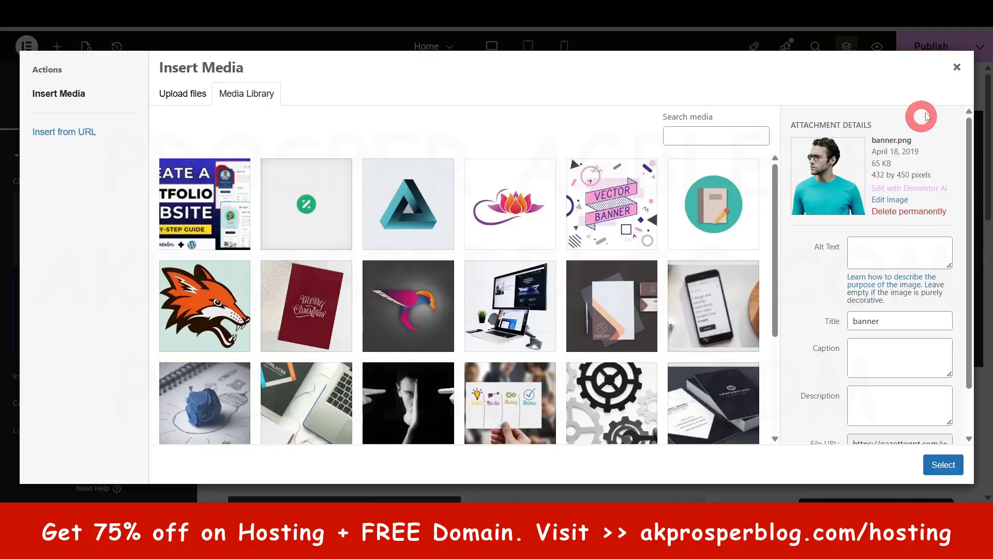
{"action": "left_click", "coordinate": [956, 71]}
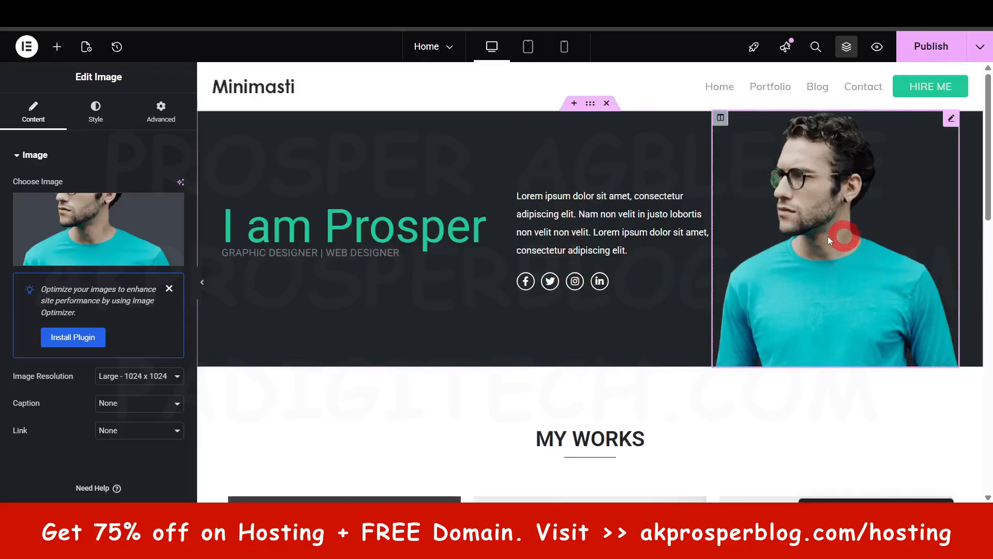
{"action": "scroll", "coordinate": [610, 319], "scroll_direction": "down", "scroll_amount": 4}
{"action": "scroll", "coordinate": [797, 222], "scroll_direction": "up", "scroll_amount": 4}
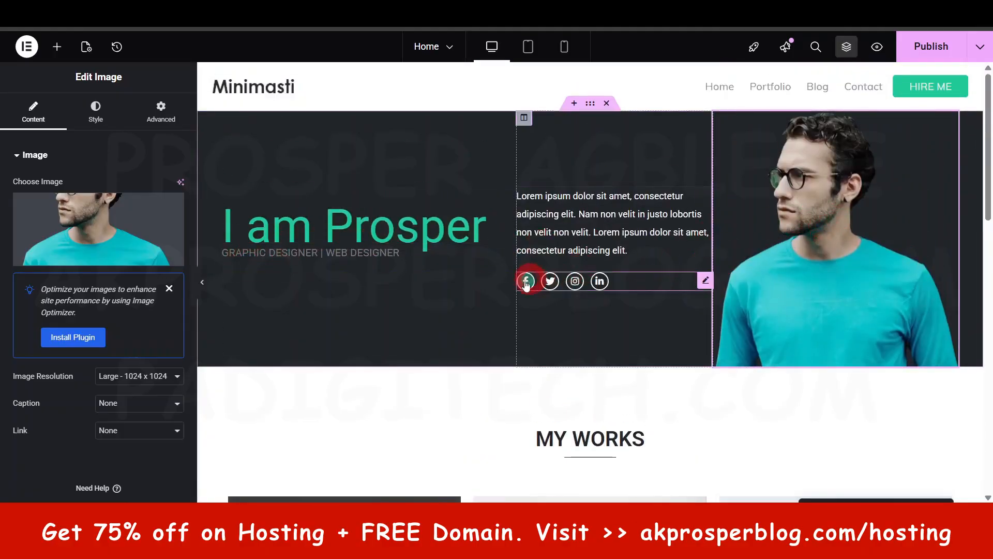
- Select the first portfolio image under MY WORKS, view its replacement options in the media library and close it without choosing one
{"action": "scroll", "coordinate": [707, 232], "scroll_direction": "down", "scroll_amount": 6}
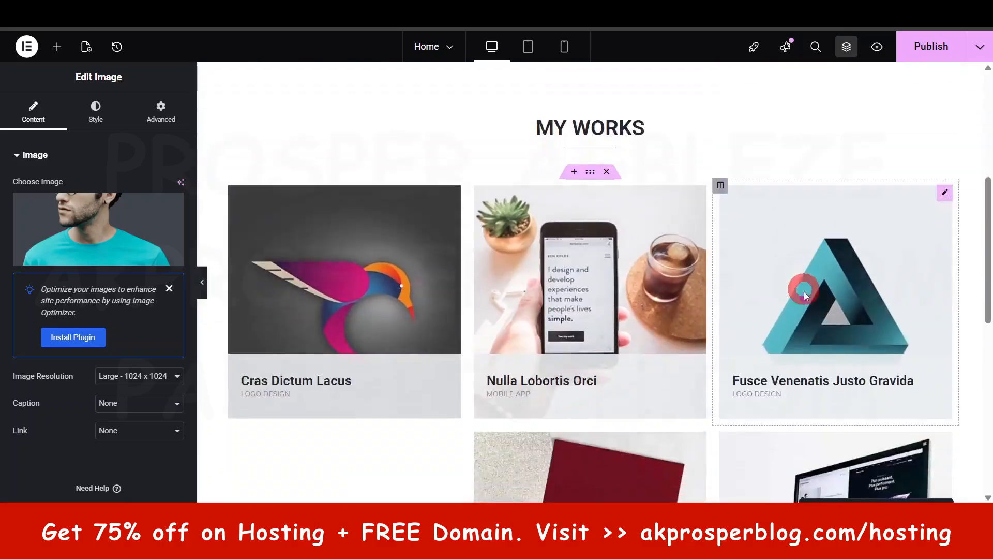
{"action": "left_click", "coordinate": [381, 270]}
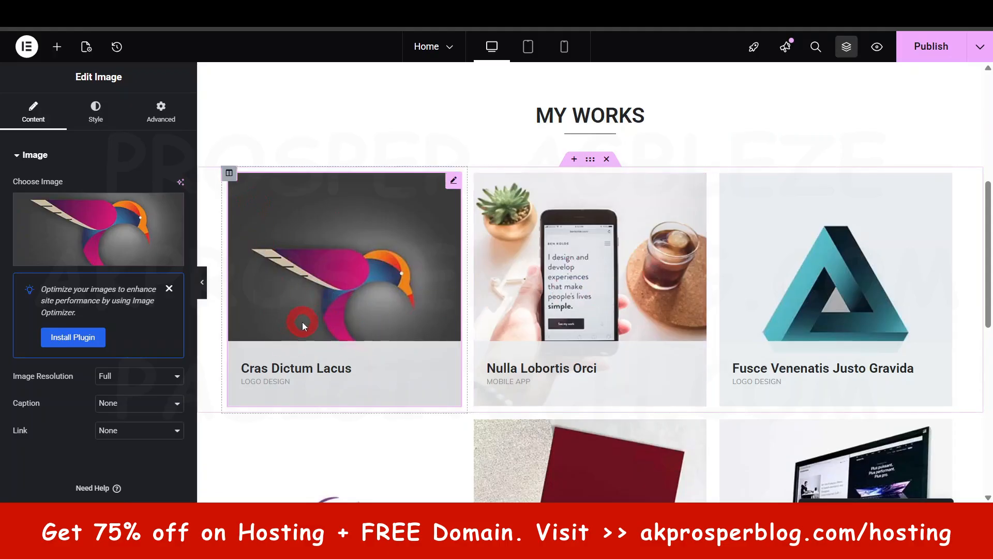
{"action": "scroll", "coordinate": [303, 321], "scroll_direction": "down", "scroll_amount": 2}
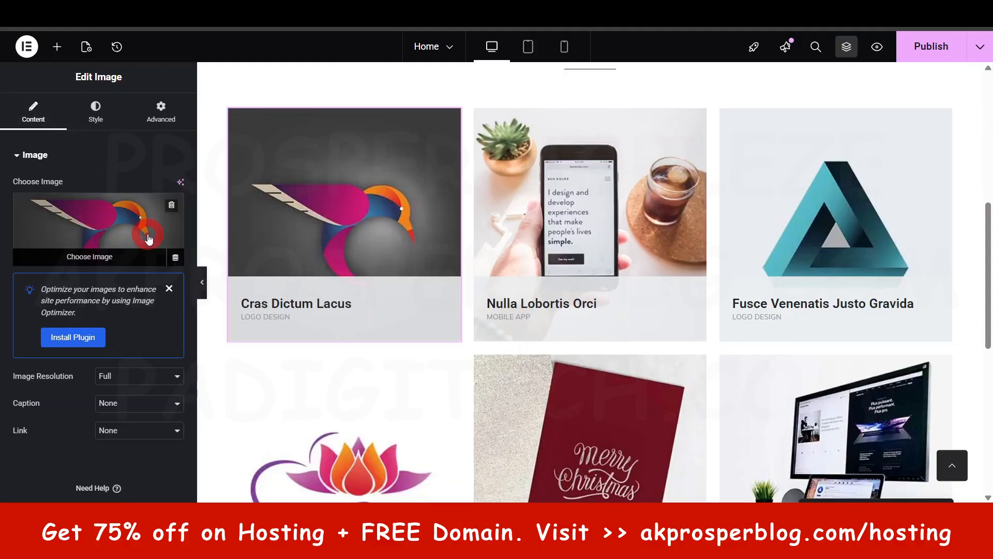
{"action": "left_click", "coordinate": [122, 224]}
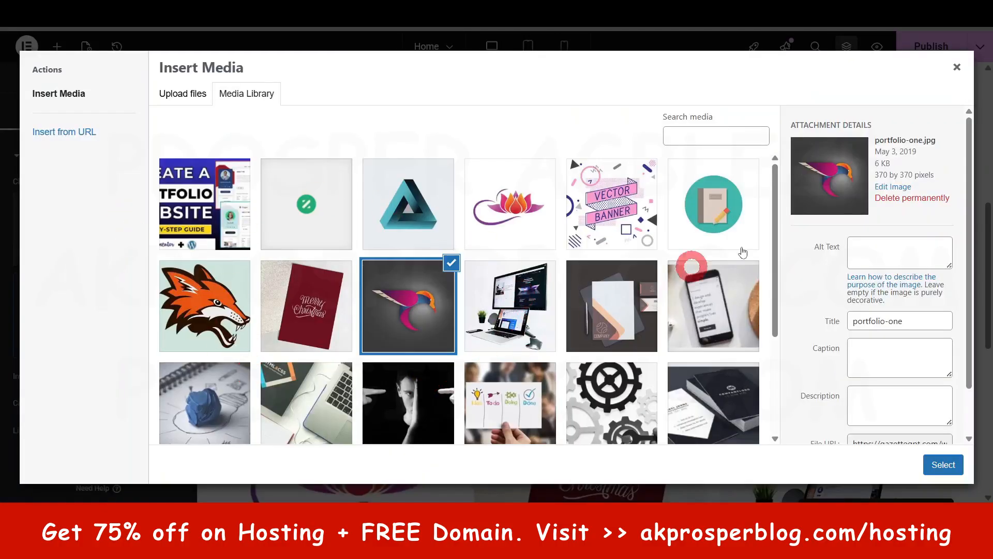
{"action": "left_click", "coordinate": [958, 67]}
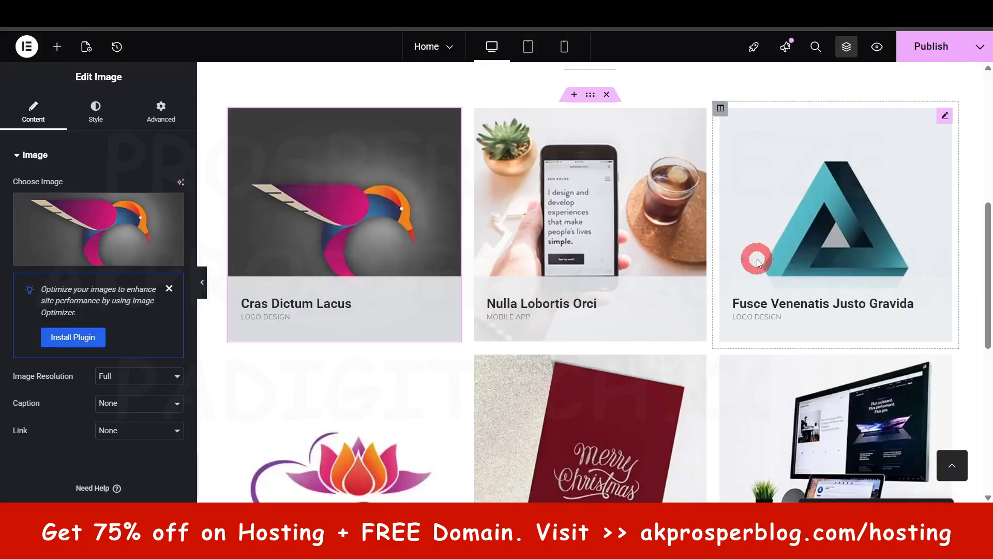
- Show the style settings of the LOGO DESIGN heading in the first portfolio card
{"action": "left_click", "coordinate": [283, 307]}
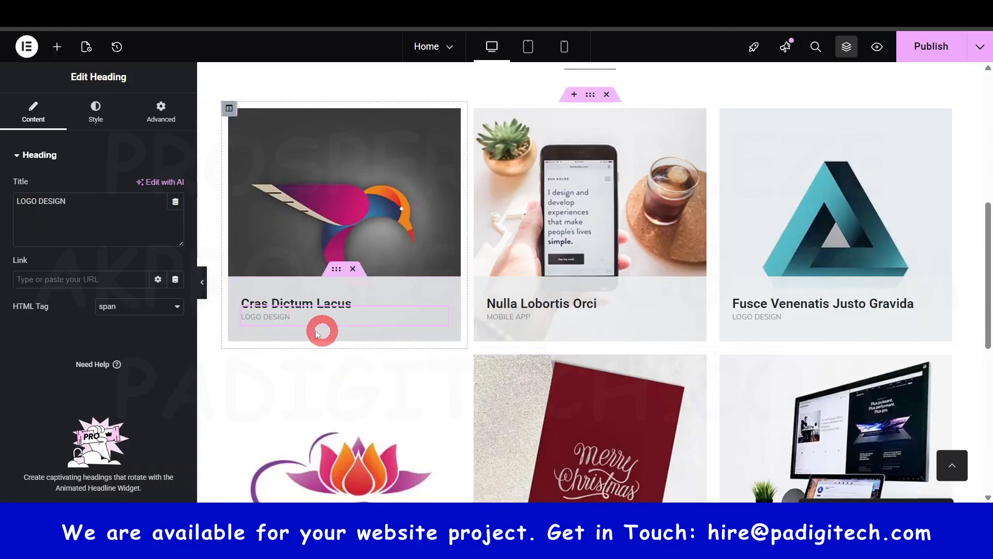
{"action": "left_click", "coordinate": [81, 105]}
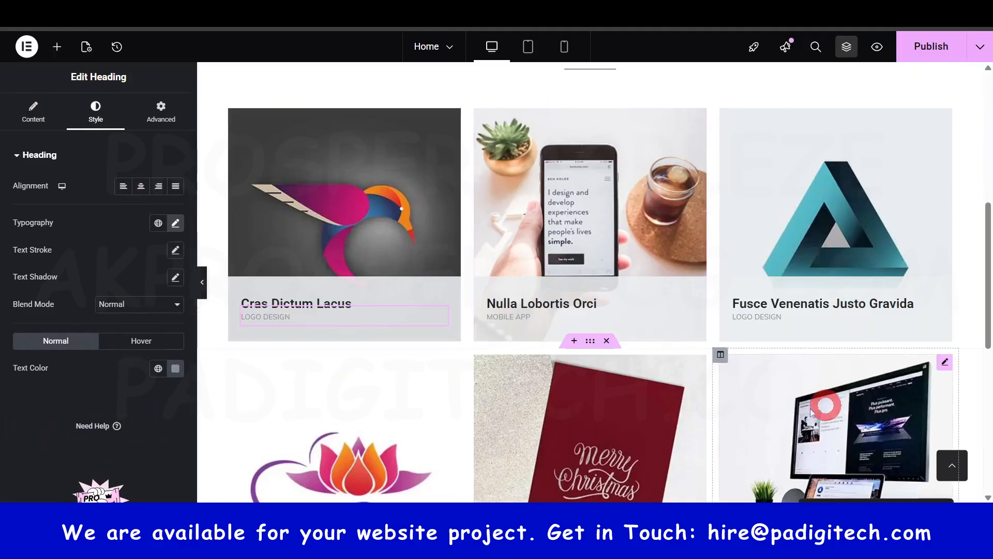
{"action": "scroll", "coordinate": [824, 406], "scroll_direction": "down", "scroll_amount": 5}
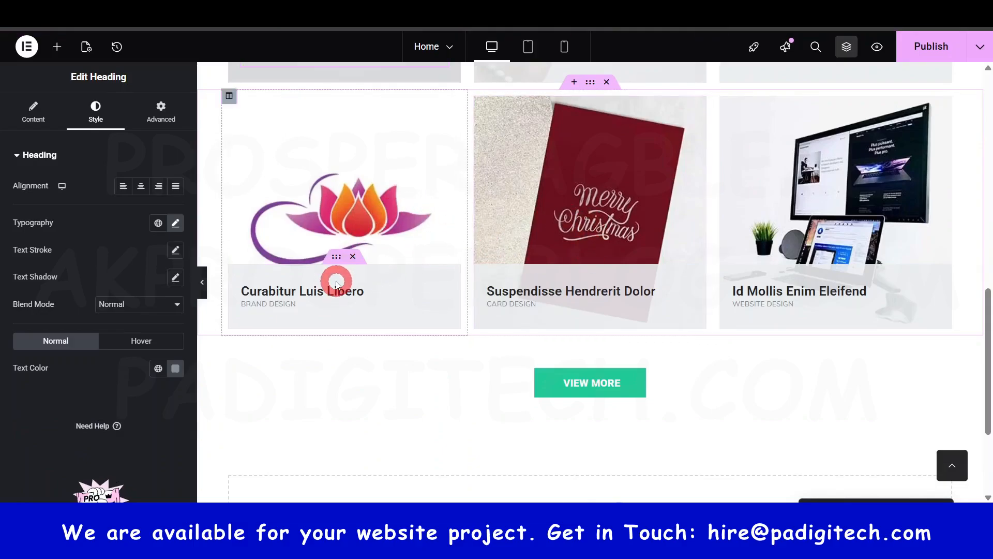
{"action": "scroll", "coordinate": [337, 282], "scroll_direction": "up", "scroll_amount": 10}
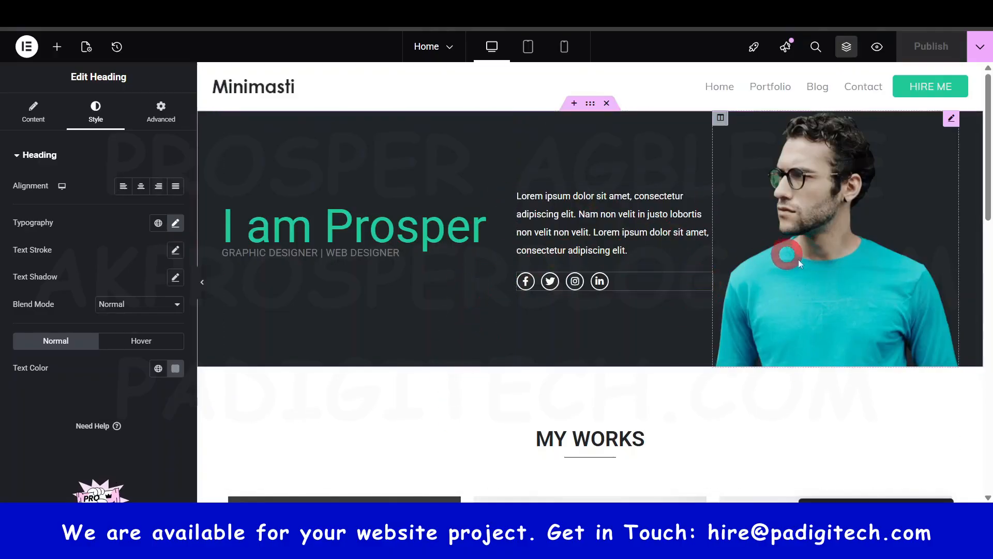
{"action": "scroll", "coordinate": [801, 317], "scroll_direction": "down", "scroll_amount": 8}
{"action": "scroll", "coordinate": [525, 416], "scroll_direction": "up", "scroll_amount": 8}
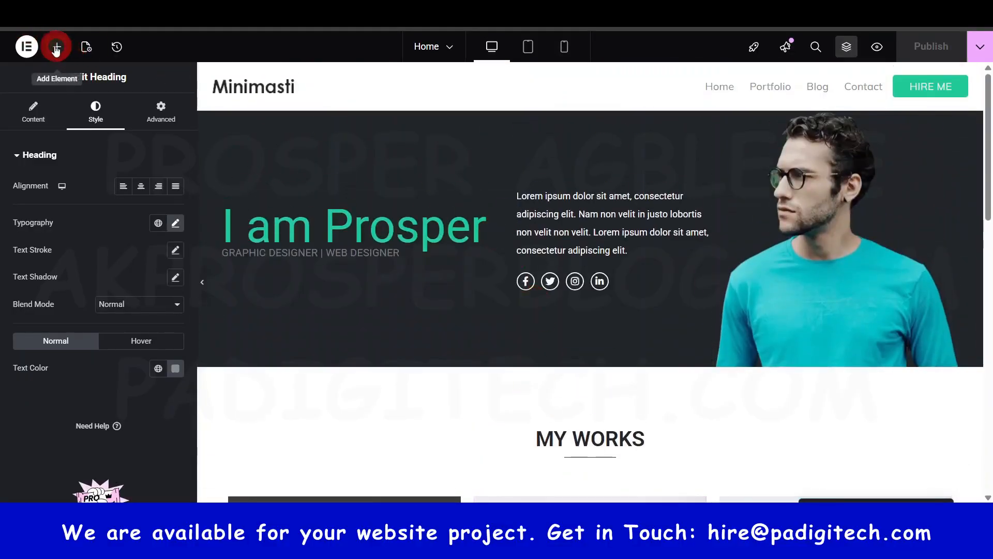
- Add a Button widget below the social icons in the hero section
{"action": "left_click", "coordinate": [56, 48]}
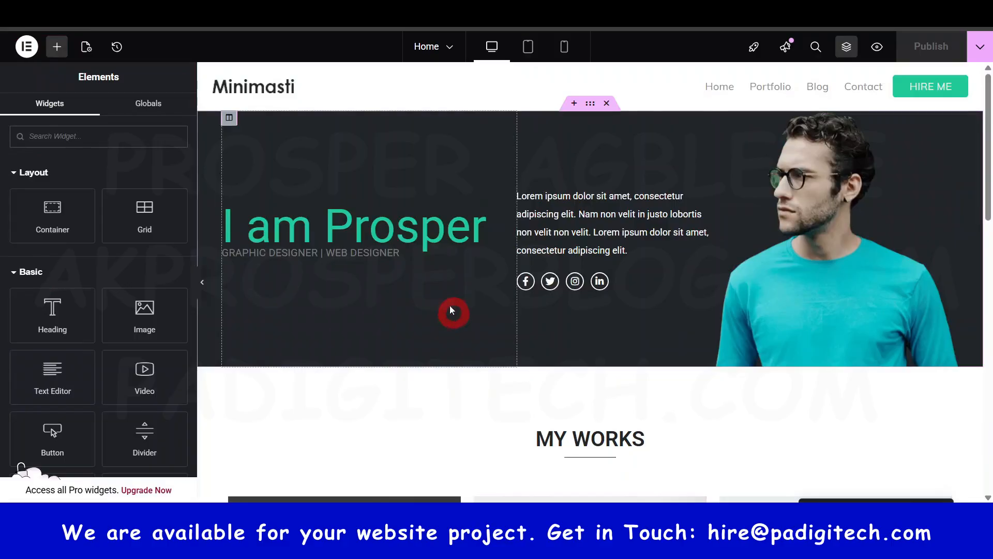
{"action": "scroll", "coordinate": [142, 322], "scroll_direction": "down", "scroll_amount": 1}
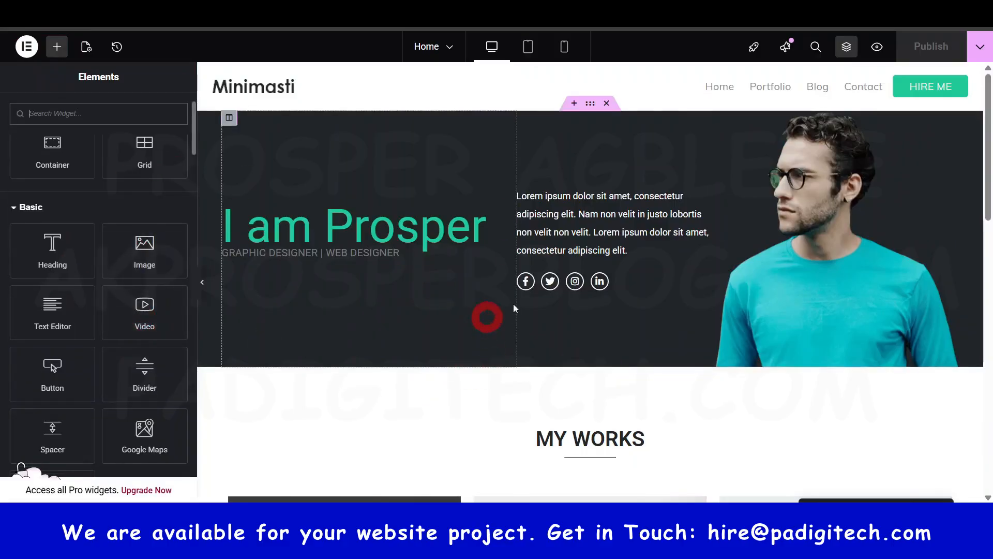
{"action": "scroll", "coordinate": [88, 415], "scroll_direction": "down", "scroll_amount": 1}
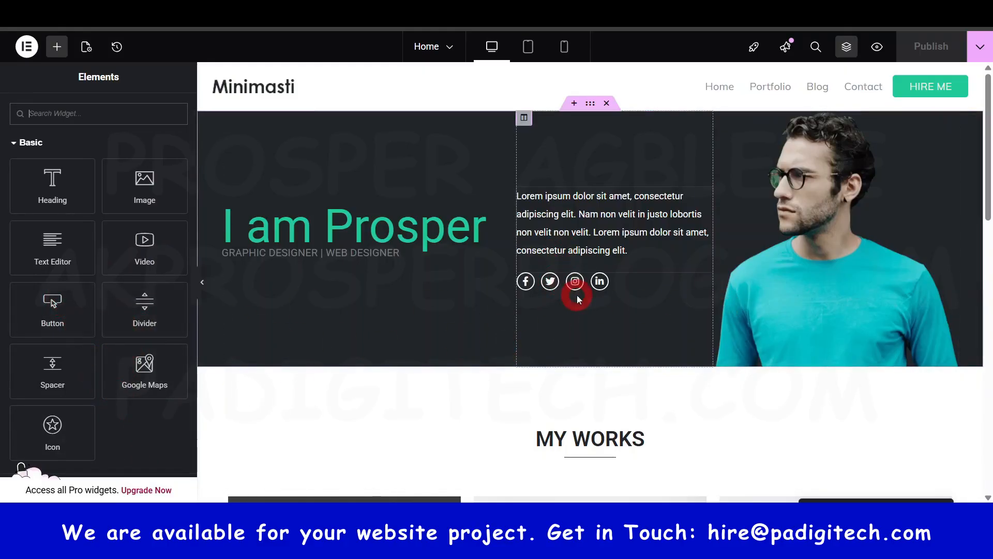
{"action": "left_click_drag", "start_coordinate": [49, 309], "coordinate": [584, 292]}
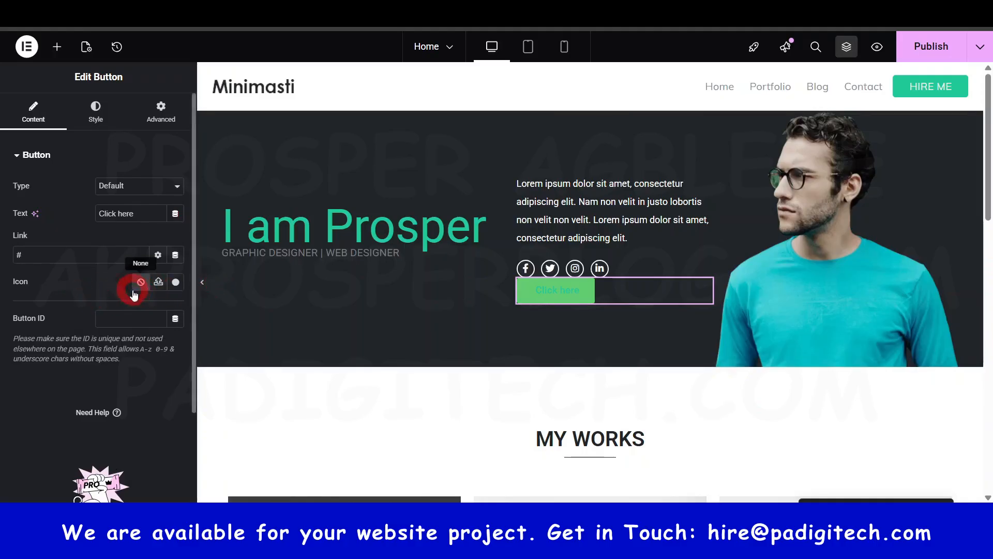
- Centre the new hero button and set its text color to the white global color
{"action": "left_click", "coordinate": [105, 117]}
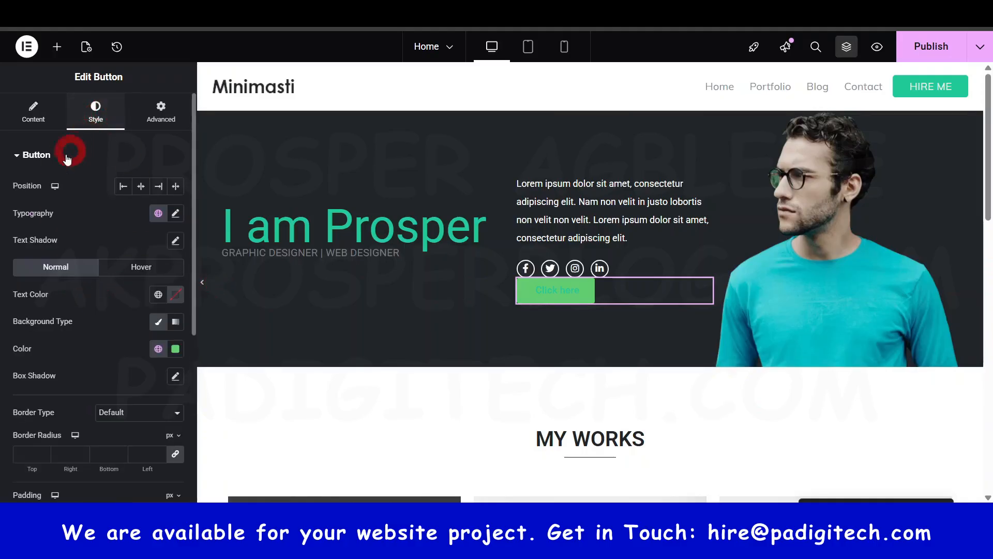
{"action": "left_click", "coordinate": [140, 188]}
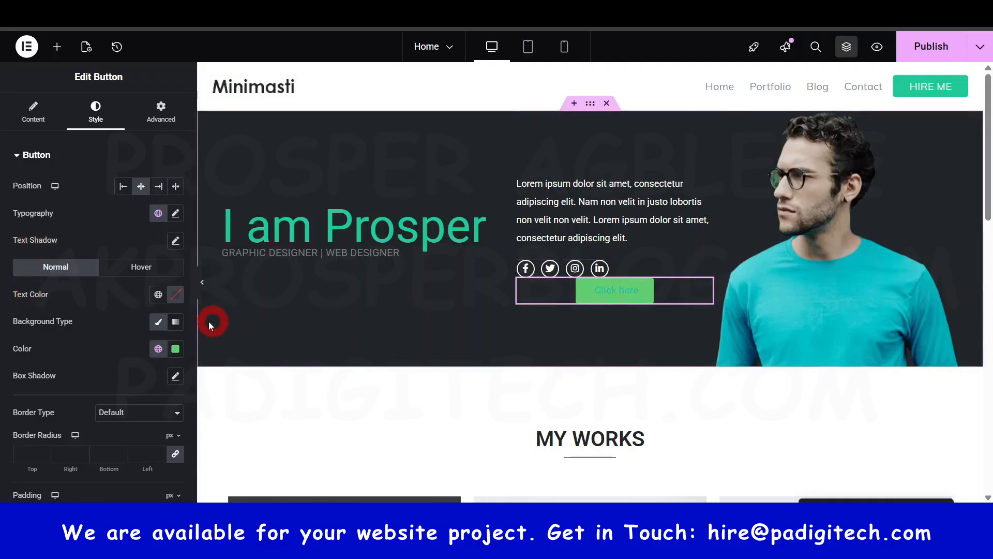
{"action": "left_click", "coordinate": [159, 300]}
{"action": "left_click", "coordinate": [23, 230]}
{"action": "left_click", "coordinate": [621, 294]}
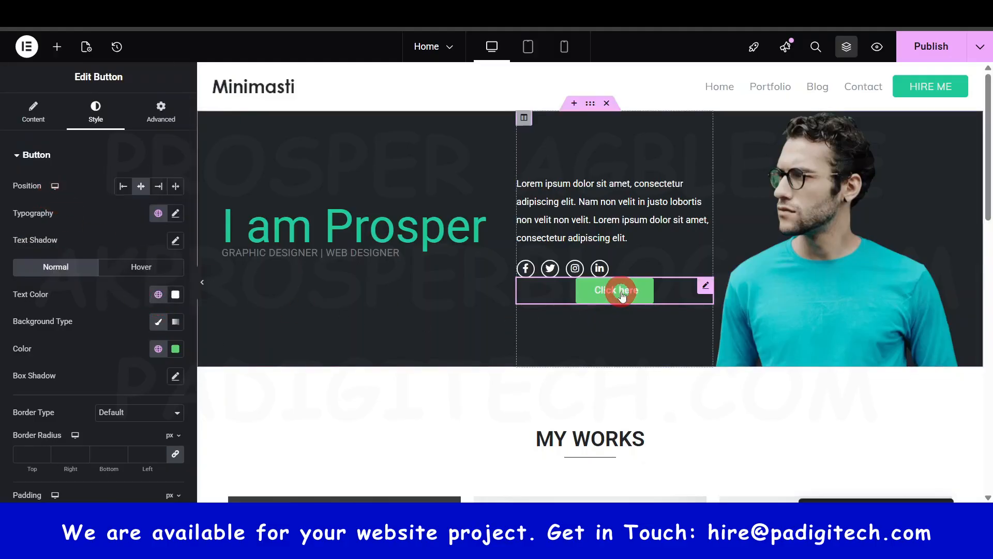
- Give the hero button a solid hover background in the Primary global color #6EC1E4
{"action": "scroll", "coordinate": [114, 410], "scroll_direction": "down", "scroll_amount": 4}
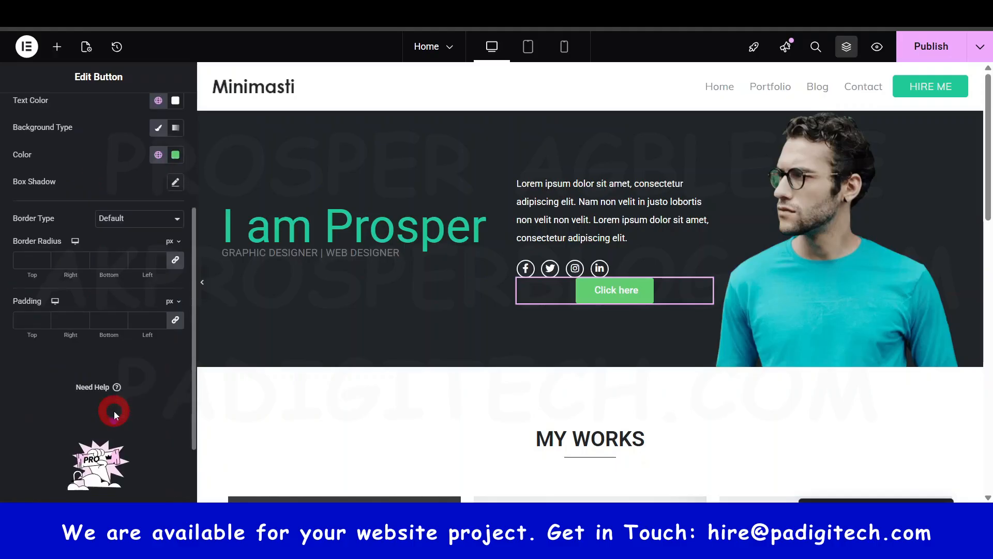
{"action": "scroll", "coordinate": [114, 411], "scroll_direction": "up", "scroll_amount": 4}
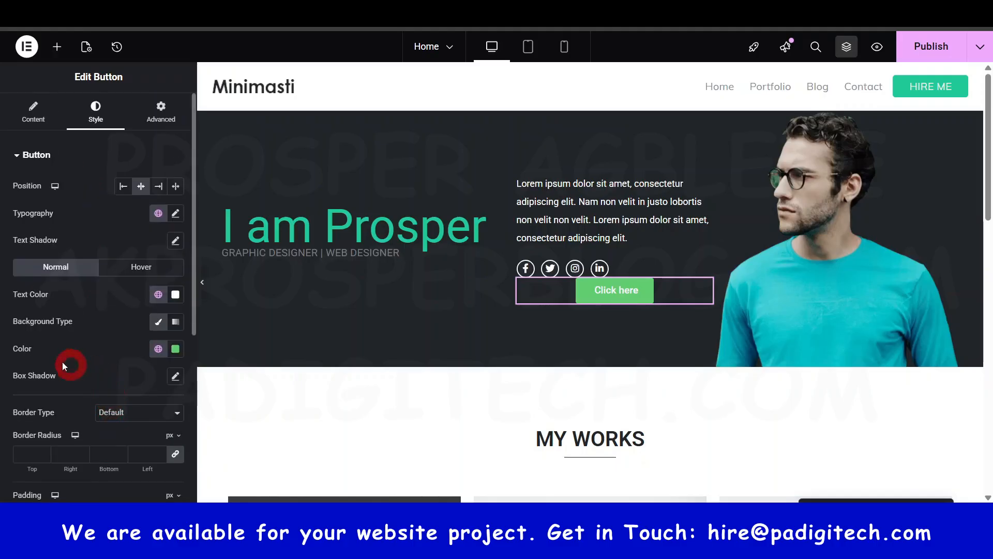
{"action": "left_click", "coordinate": [141, 267]}
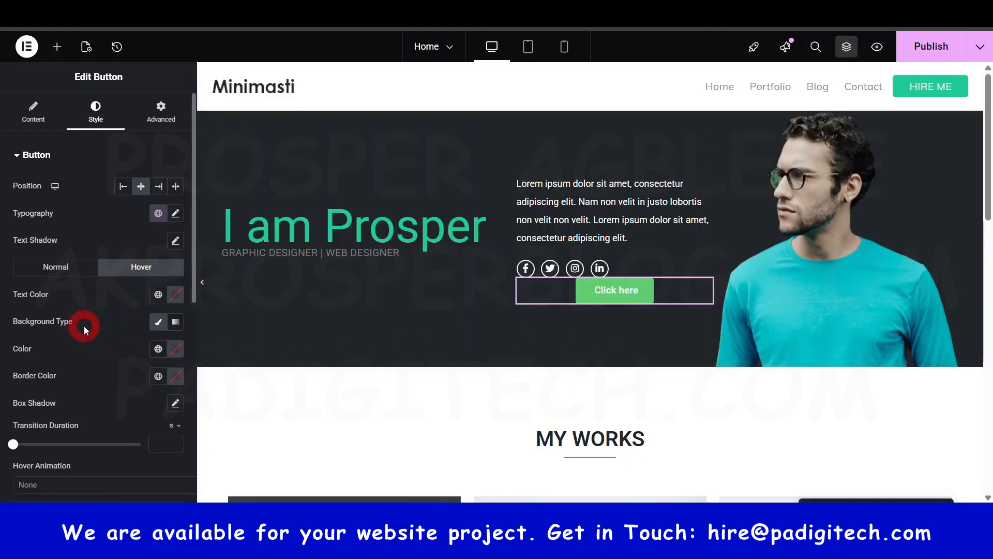
{"action": "left_click", "coordinate": [160, 322]}
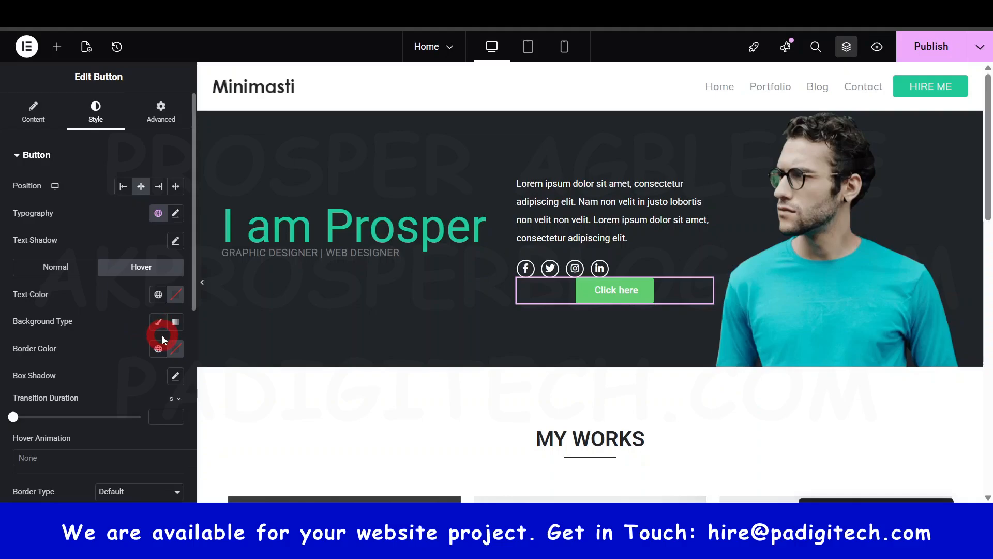
{"action": "left_click", "coordinate": [160, 323]}
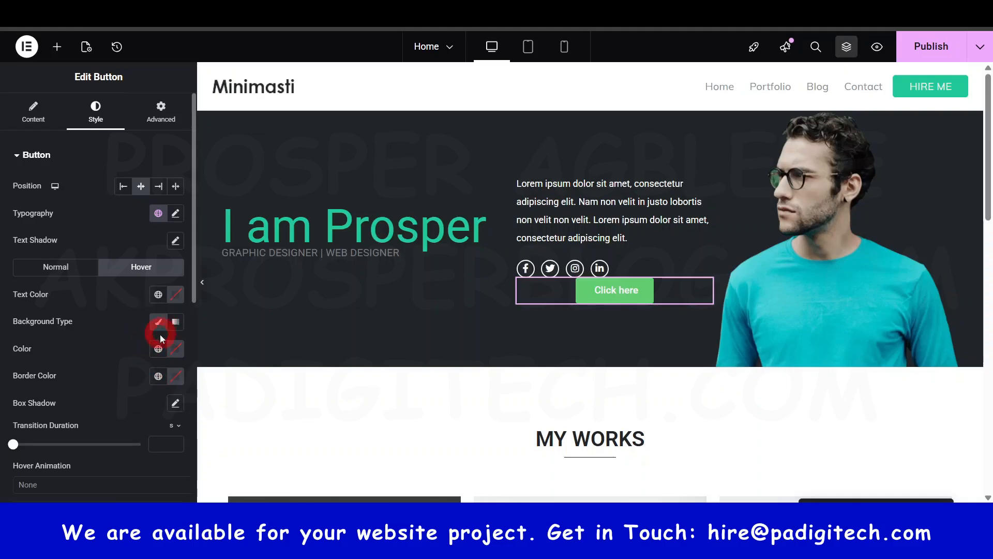
{"action": "left_click", "coordinate": [158, 348]}
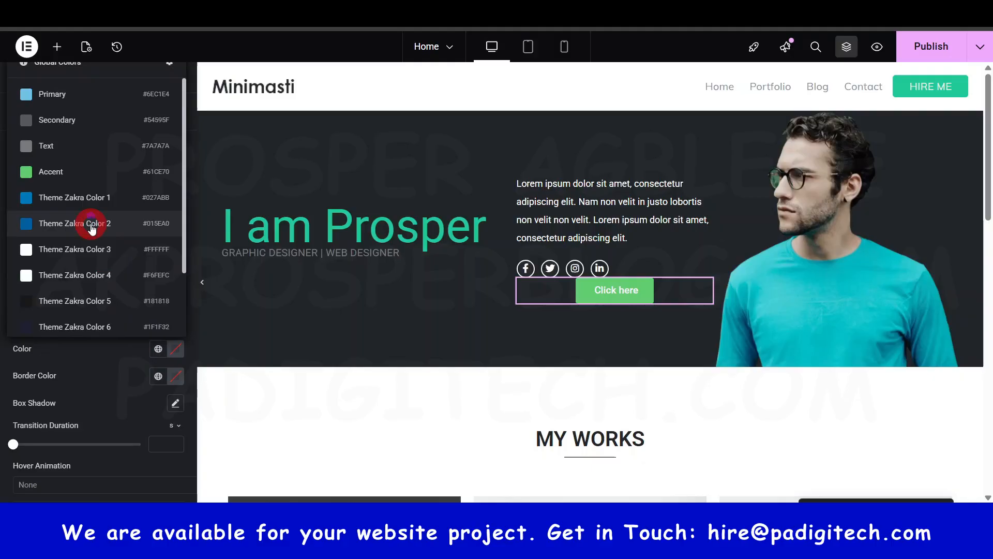
{"action": "left_click", "coordinate": [61, 94]}
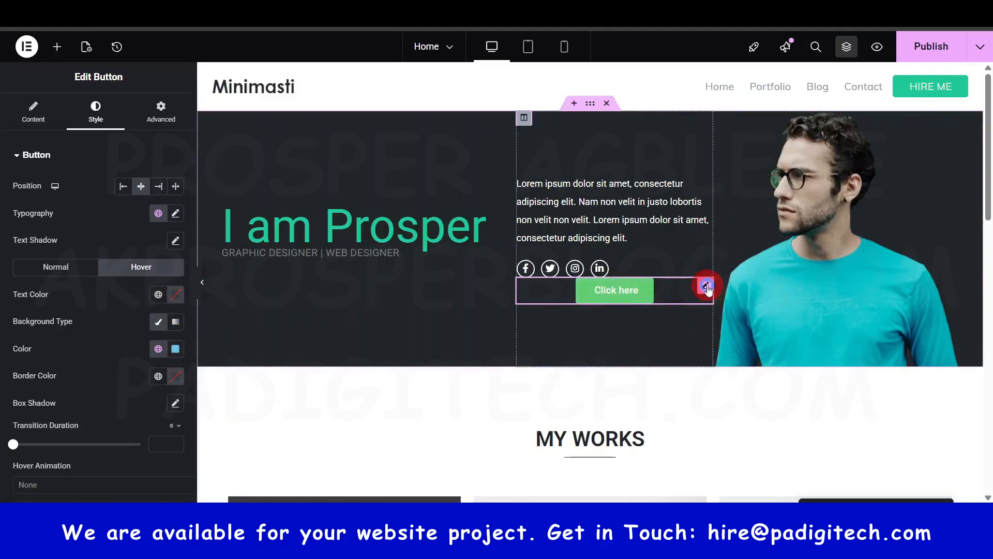
- Delete the Click here button from the hero section
{"action": "right_click", "coordinate": [707, 286]}
{"action": "left_click", "coordinate": [754, 487]}
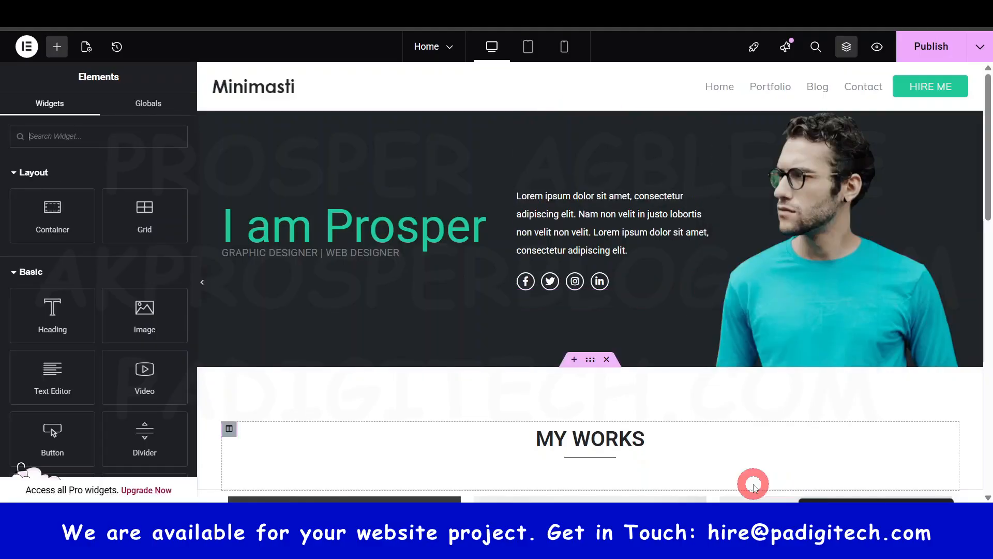
- Look over the MY WORKS portfolio cards and the hero section of the Home page
{"action": "scroll", "coordinate": [468, 290], "scroll_direction": "down", "scroll_amount": 10}
{"action": "scroll", "coordinate": [469, 293], "scroll_direction": "down", "scroll_amount": 3}
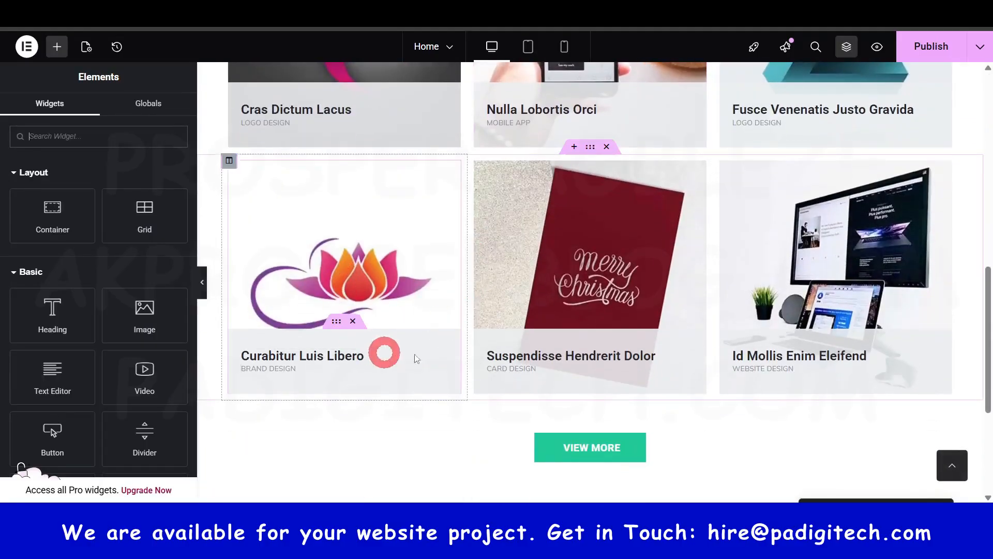
{"action": "left_click", "coordinate": [588, 322]}
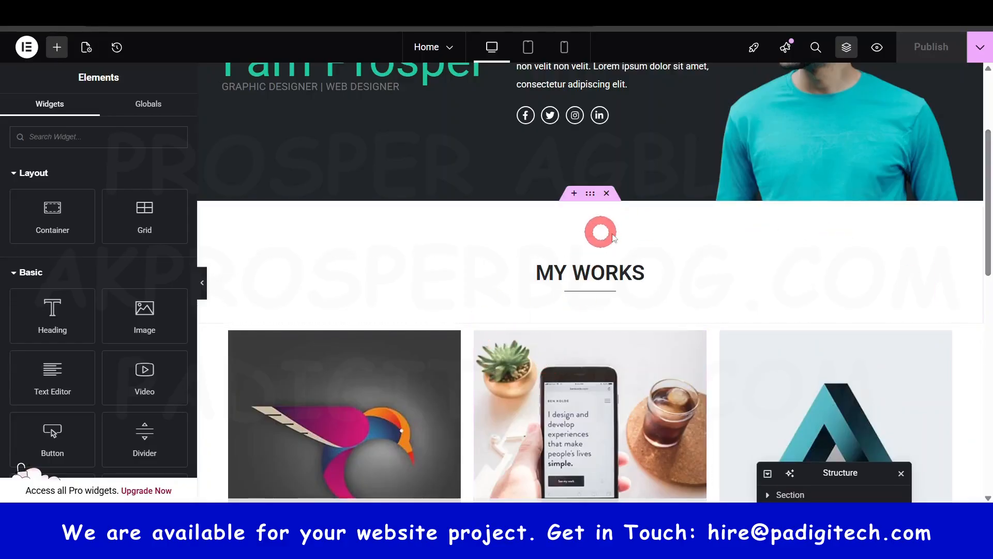
{"action": "scroll", "coordinate": [716, 266], "scroll_direction": "up", "scroll_amount": 3}
{"action": "scroll", "coordinate": [528, 309], "scroll_direction": "down", "scroll_amount": 1}
{"action": "scroll", "coordinate": [528, 309], "scroll_direction": "down", "scroll_amount": 12}
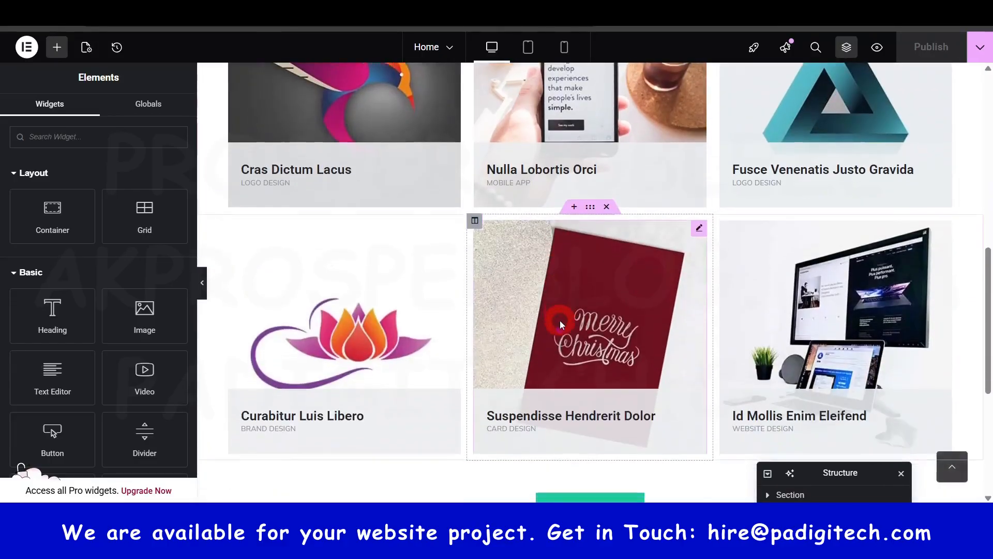
{"action": "scroll", "coordinate": [705, 304], "scroll_direction": "up", "scroll_amount": 9}
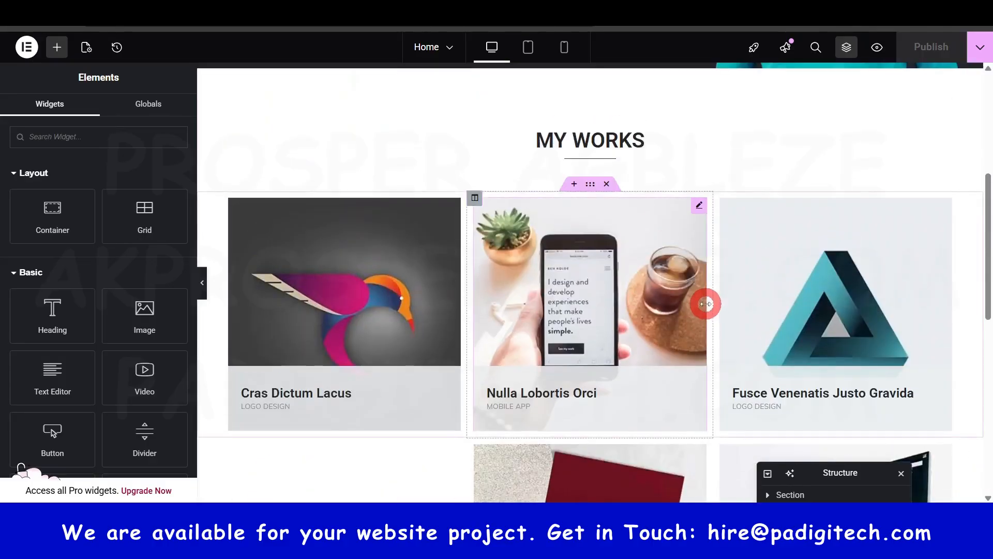
{"action": "scroll", "coordinate": [706, 304], "scroll_direction": "up", "scroll_amount": 5}
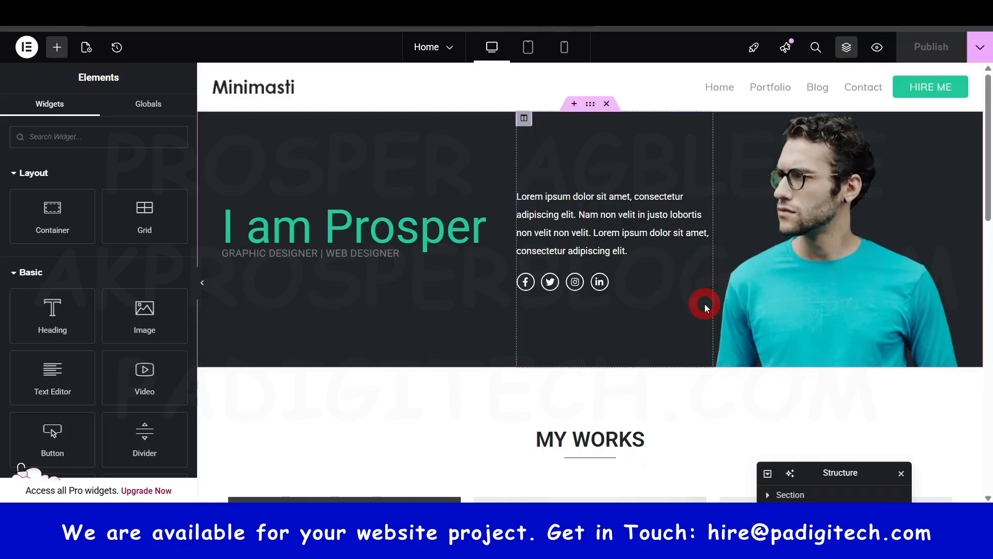
- Add a Flexbox container with the single-column, downward direction structure below the VIEW MORE button
{"action": "scroll", "coordinate": [705, 305], "scroll_direction": "down", "scroll_amount": 3}
{"action": "scroll", "coordinate": [632, 354], "scroll_direction": "down", "scroll_amount": 6}
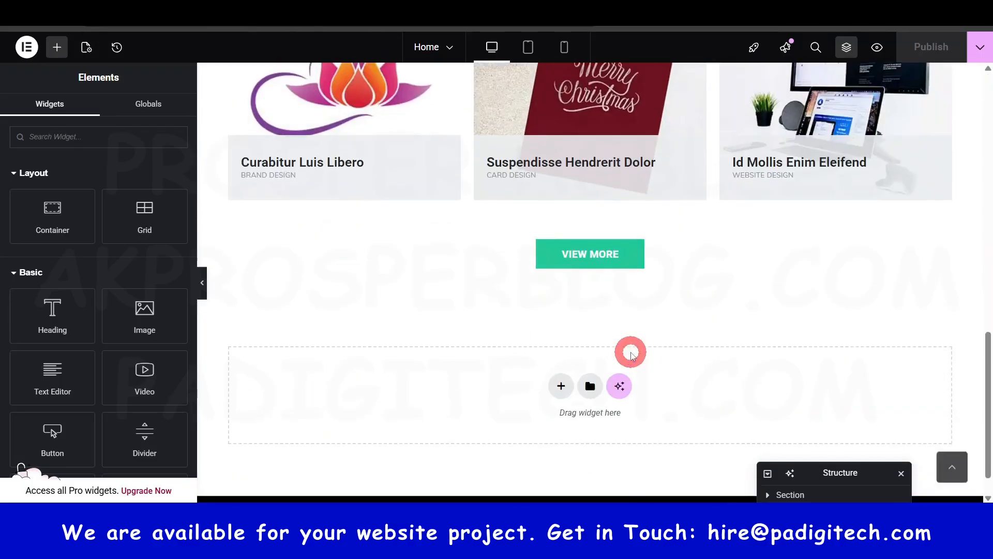
{"action": "scroll", "coordinate": [631, 354], "scroll_direction": "down", "scroll_amount": 1}
{"action": "left_click", "coordinate": [560, 349]}
{"action": "left_click", "coordinate": [555, 396]}
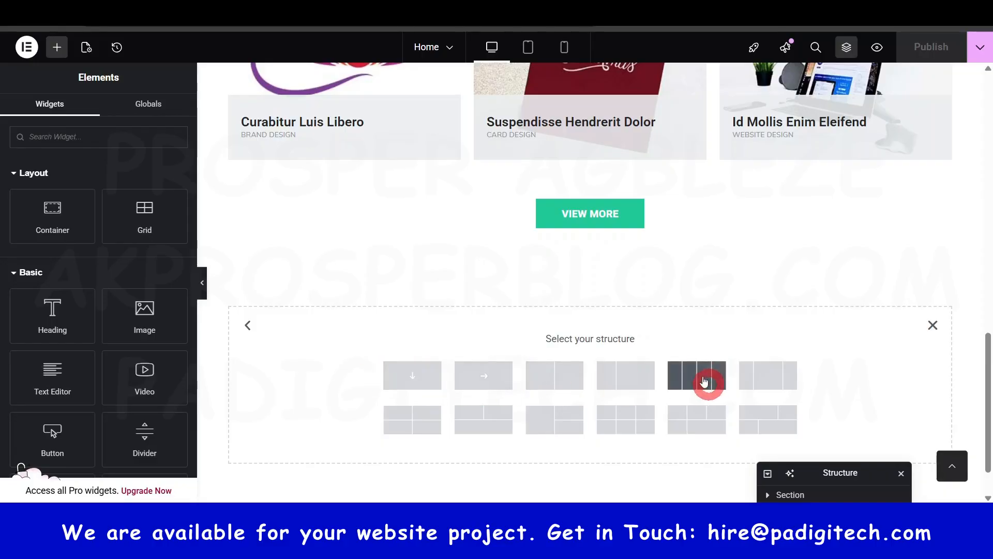
{"action": "left_click", "coordinate": [414, 376]}
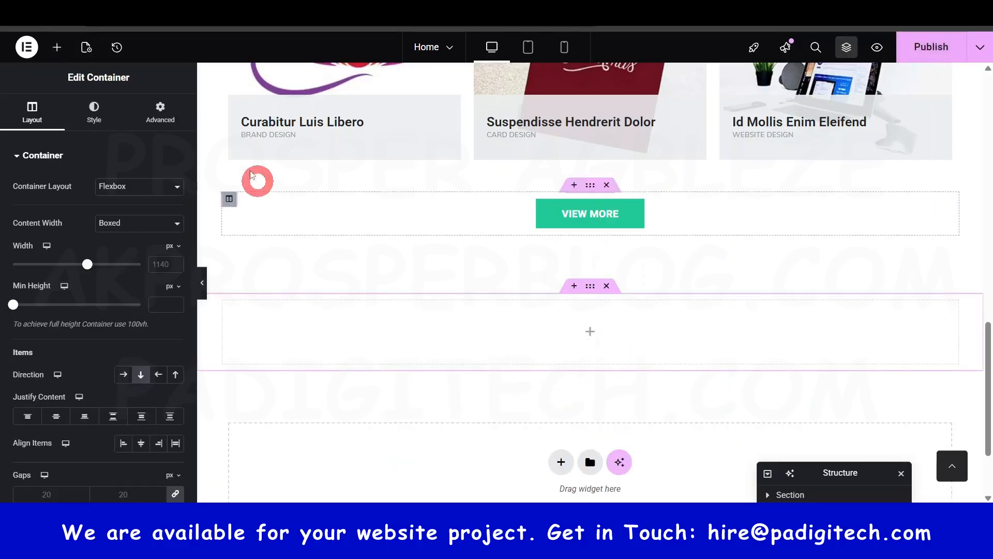
- Add a Heading widget to the empty container below VIEW MORE and centre its alignment
{"action": "left_click", "coordinate": [57, 48]}
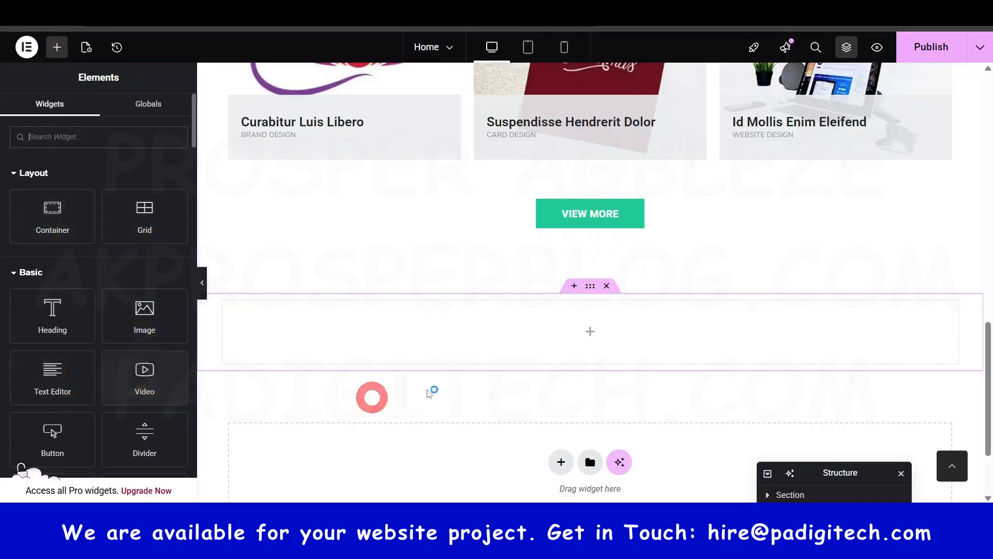
{"action": "scroll", "coordinate": [66, 285], "scroll_direction": "down", "scroll_amount": 3}
{"action": "scroll", "coordinate": [78, 217], "scroll_direction": "up", "scroll_amount": 3}
{"action": "scroll", "coordinate": [78, 237], "scroll_direction": "down", "scroll_amount": 6}
{"action": "scroll", "coordinate": [90, 269], "scroll_direction": "up", "scroll_amount": 5}
{"action": "scroll", "coordinate": [100, 292], "scroll_direction": "up", "scroll_amount": 1}
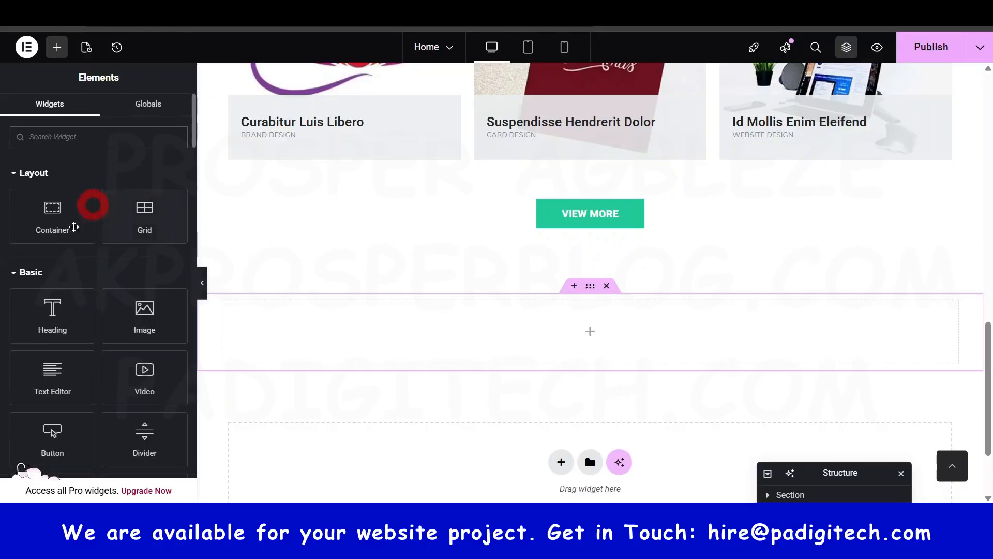
{"action": "left_click_drag", "start_coordinate": [49, 311], "coordinate": [592, 322]}
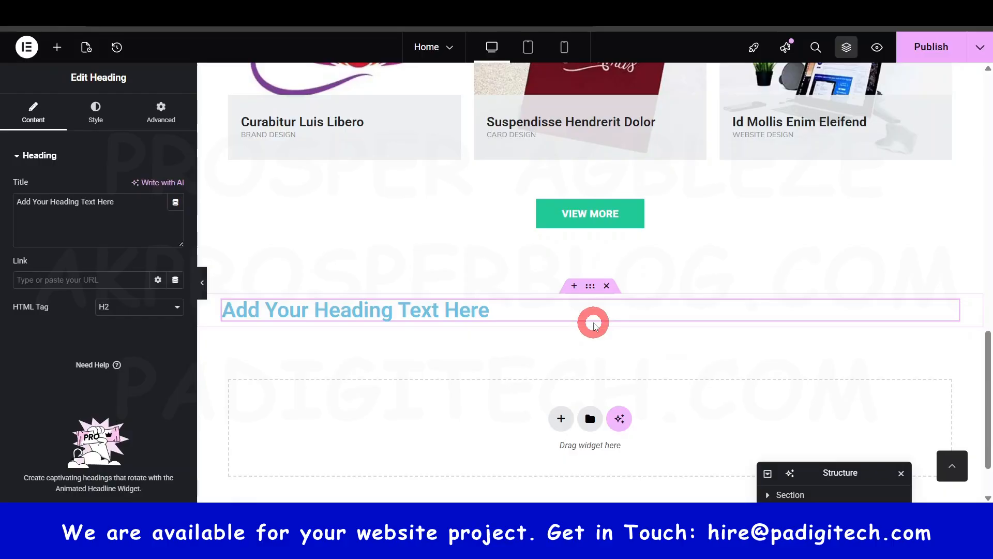
{"action": "left_click", "coordinate": [95, 112]}
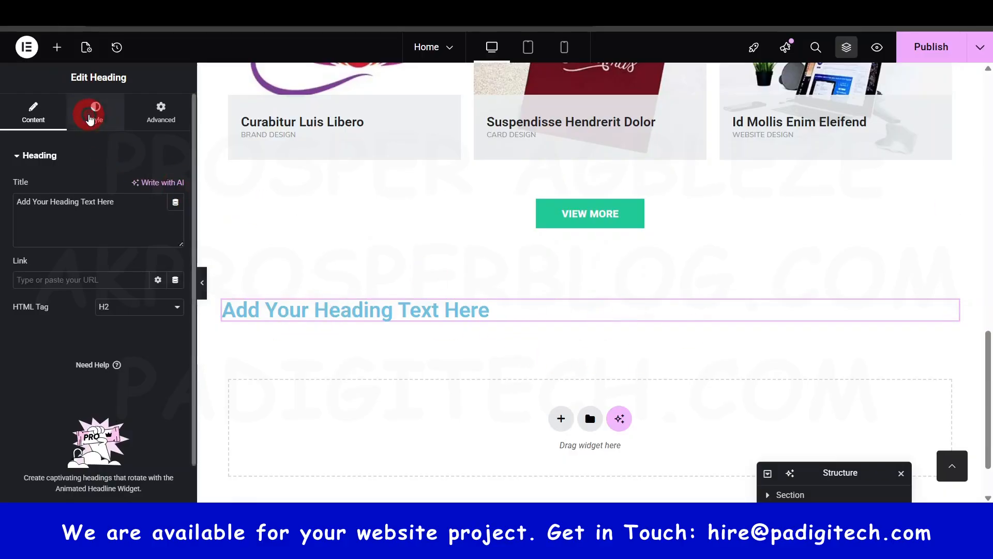
{"action": "left_click", "coordinate": [139, 187]}
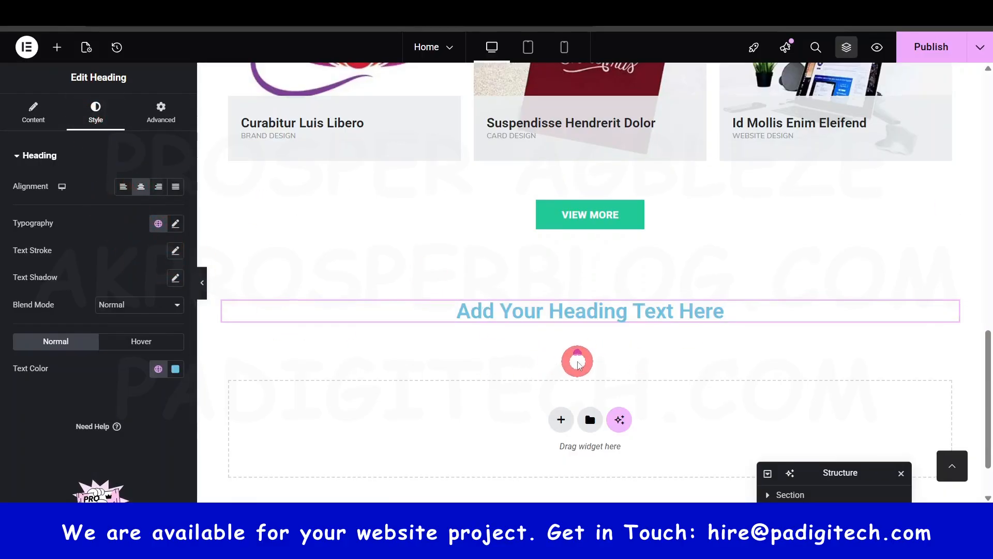
- Copy the MY WORKS heading's style and paste it onto the new heading below the VIEW MORE button
{"action": "scroll", "coordinate": [576, 359], "scroll_direction": "up", "scroll_amount": 5}
{"action": "scroll", "coordinate": [577, 361], "scroll_direction": "down", "scroll_amount": 3}
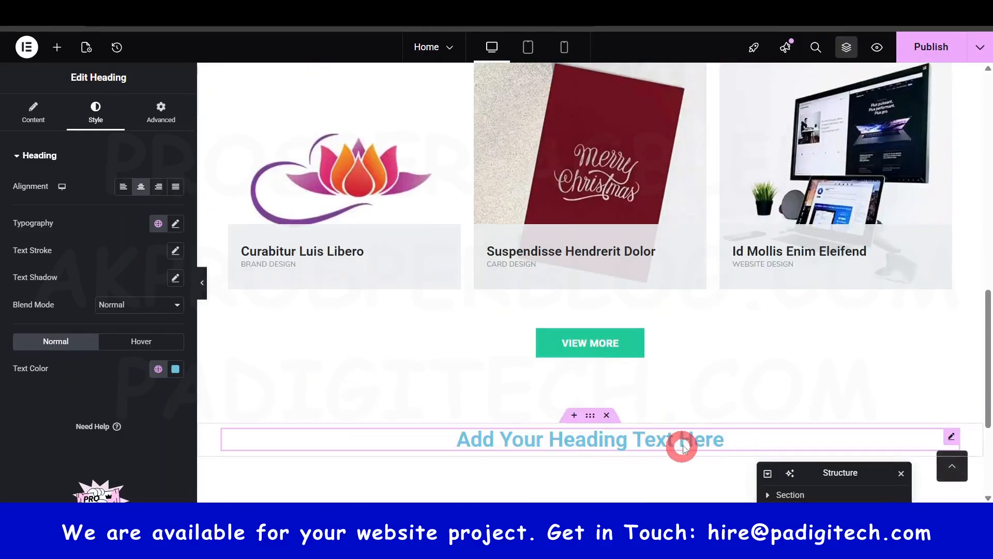
{"action": "scroll", "coordinate": [675, 430], "scroll_direction": "up", "scroll_amount": 7}
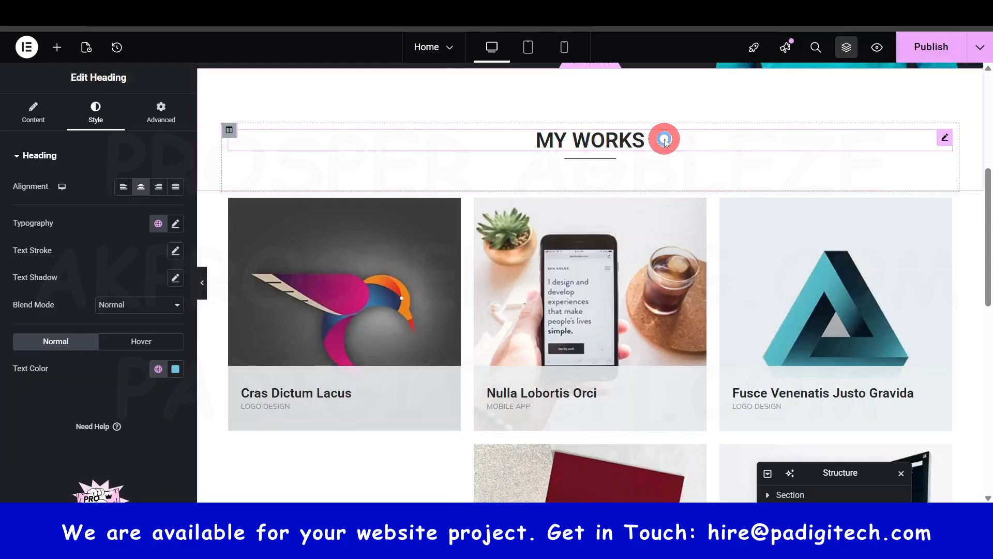
{"action": "right_click", "coordinate": [664, 140]}
{"action": "left_click", "coordinate": [700, 202]}
{"action": "scroll", "coordinate": [615, 287], "scroll_direction": "down", "scroll_amount": 10}
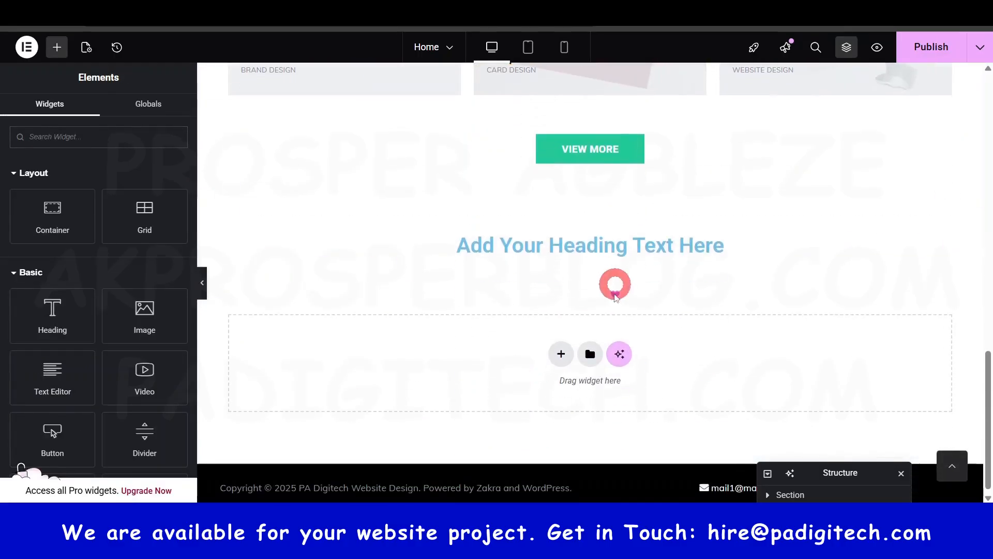
{"action": "right_click", "coordinate": [595, 249]}
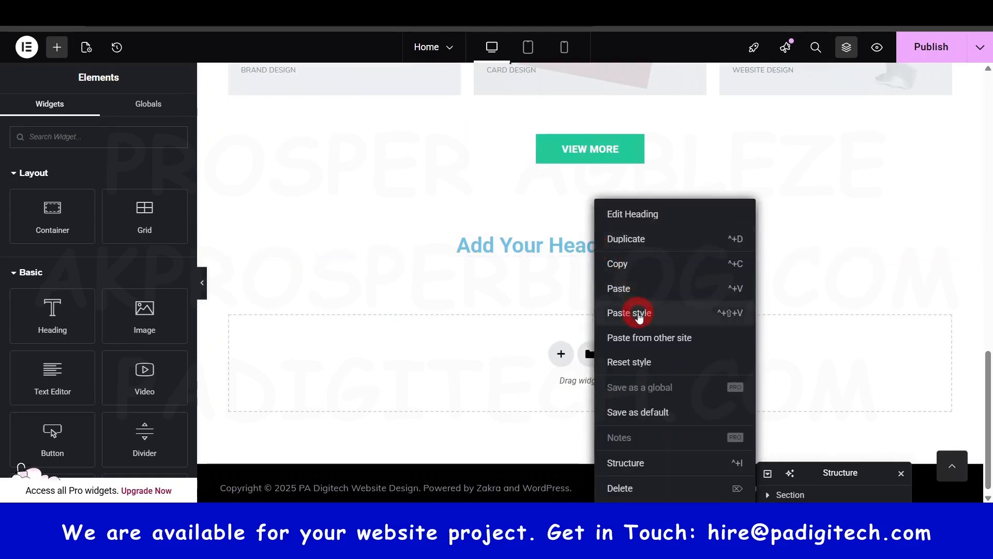
{"action": "left_click", "coordinate": [636, 312]}
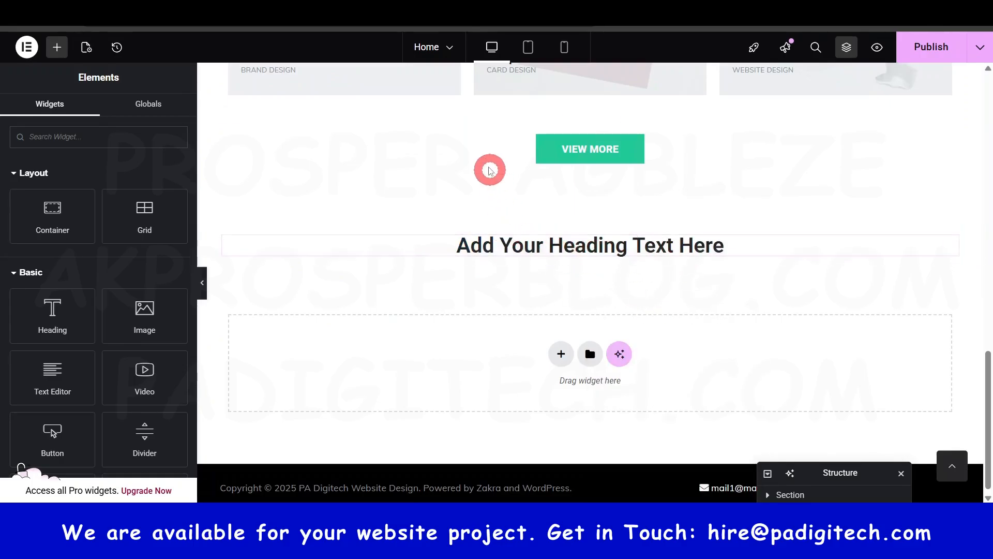
- Add a Video widget directly below the new heading and look over its source, link and playback options
{"action": "scroll", "coordinate": [549, 95], "scroll_direction": "up", "scroll_amount": 12}
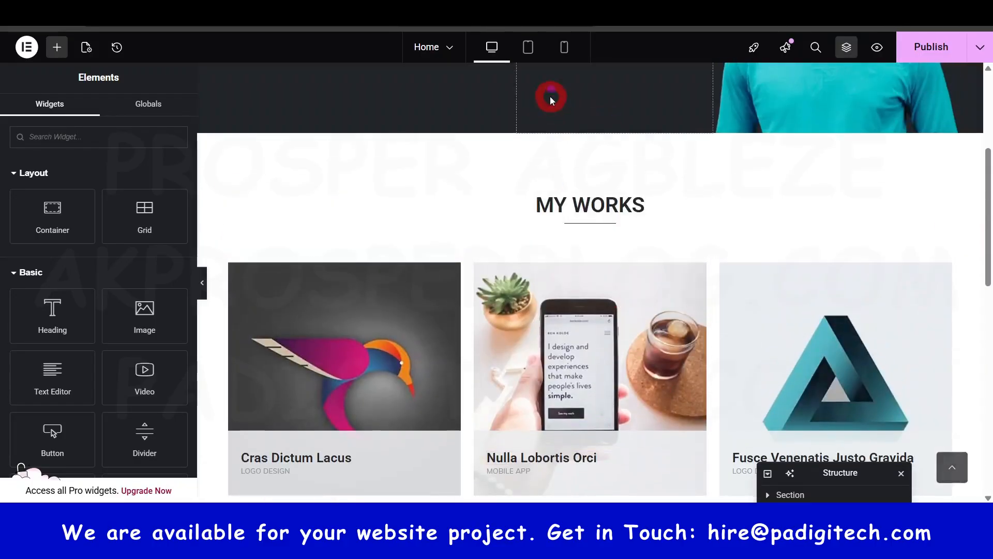
{"action": "scroll", "coordinate": [574, 311], "scroll_direction": "down", "scroll_amount": 9}
{"action": "scroll", "coordinate": [581, 358], "scroll_direction": "down", "scroll_amount": 4}
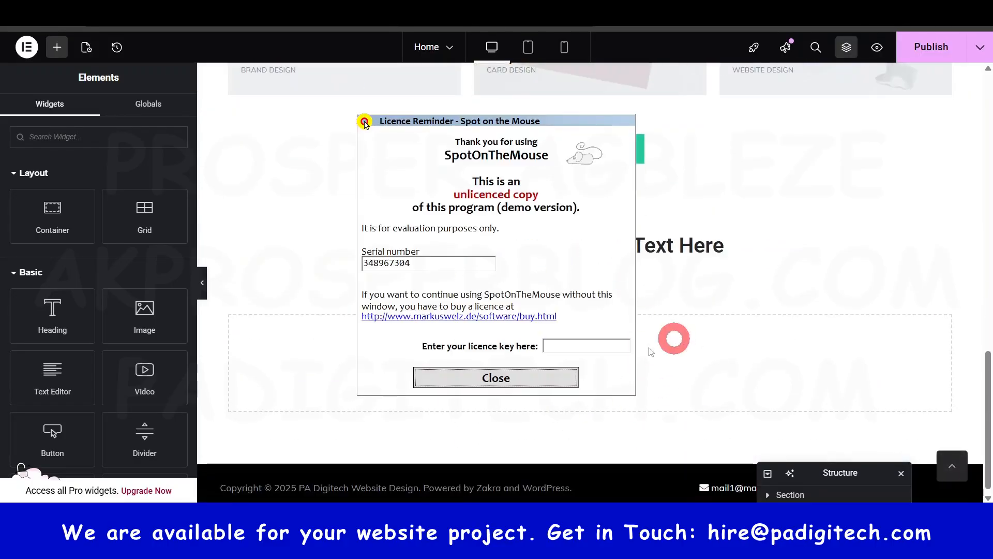
{"action": "left_click", "coordinate": [507, 380]}
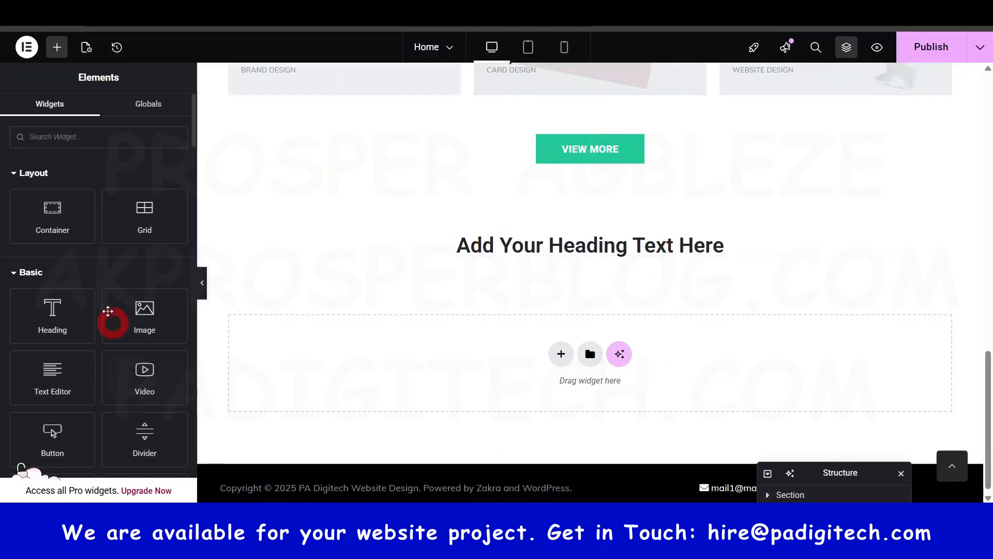
{"action": "left_click_drag", "start_coordinate": [145, 372], "coordinate": [583, 251]}
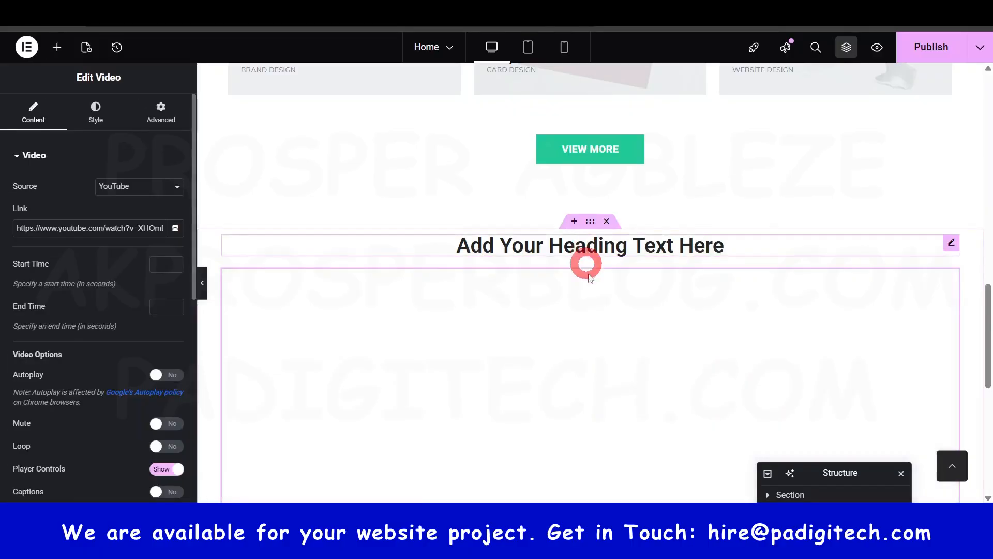
{"action": "scroll", "coordinate": [608, 369], "scroll_direction": "down", "scroll_amount": 1}
{"action": "scroll", "coordinate": [609, 369], "scroll_direction": "down", "scroll_amount": 1}
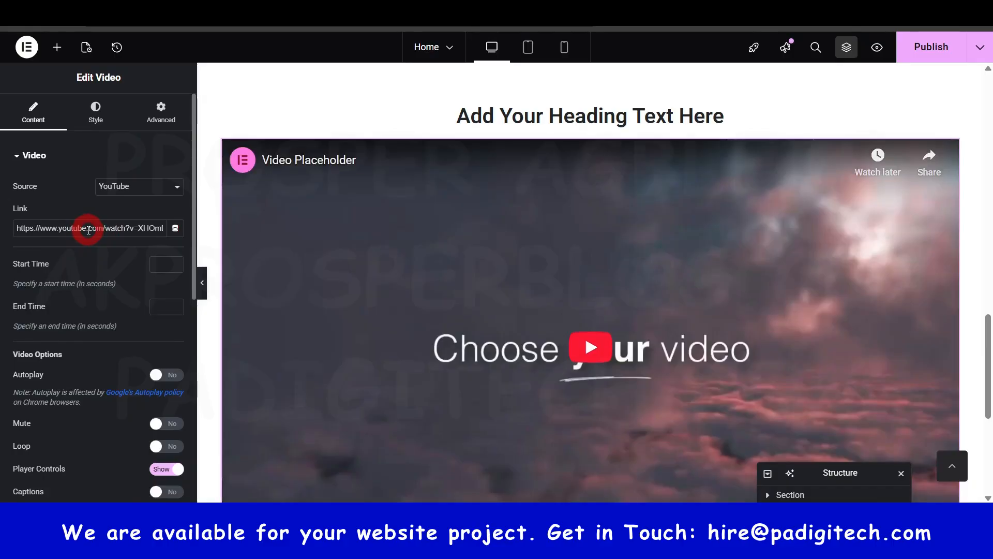
{"action": "scroll", "coordinate": [592, 350], "scroll_direction": "down", "scroll_amount": 4}
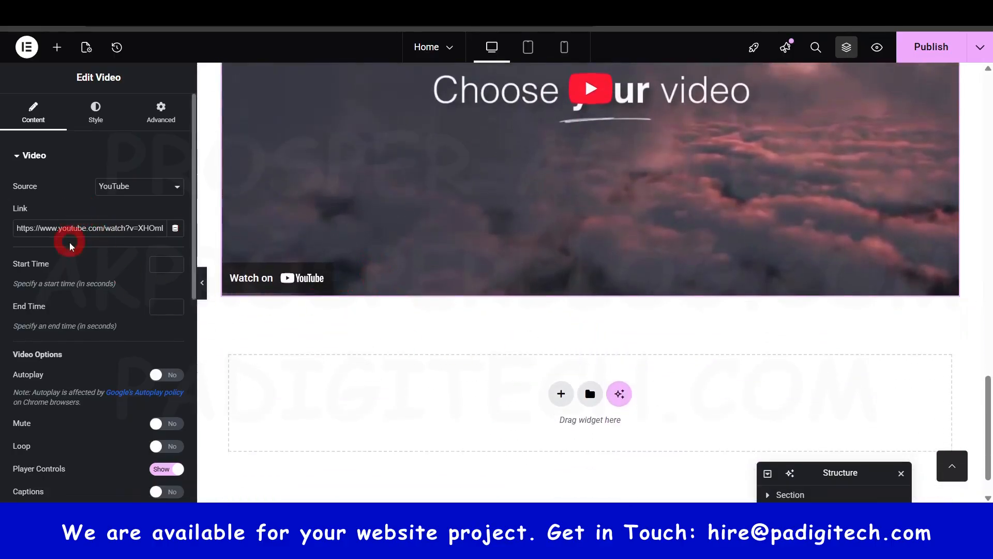
{"action": "scroll", "coordinate": [131, 417], "scroll_direction": "down", "scroll_amount": 2}
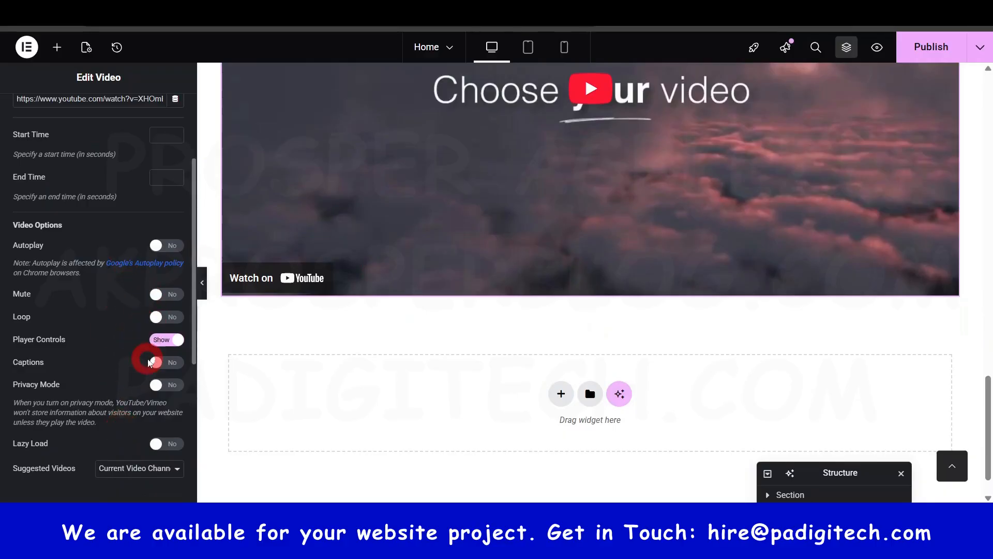
{"action": "scroll", "coordinate": [104, 349], "scroll_direction": "up", "scroll_amount": 2}
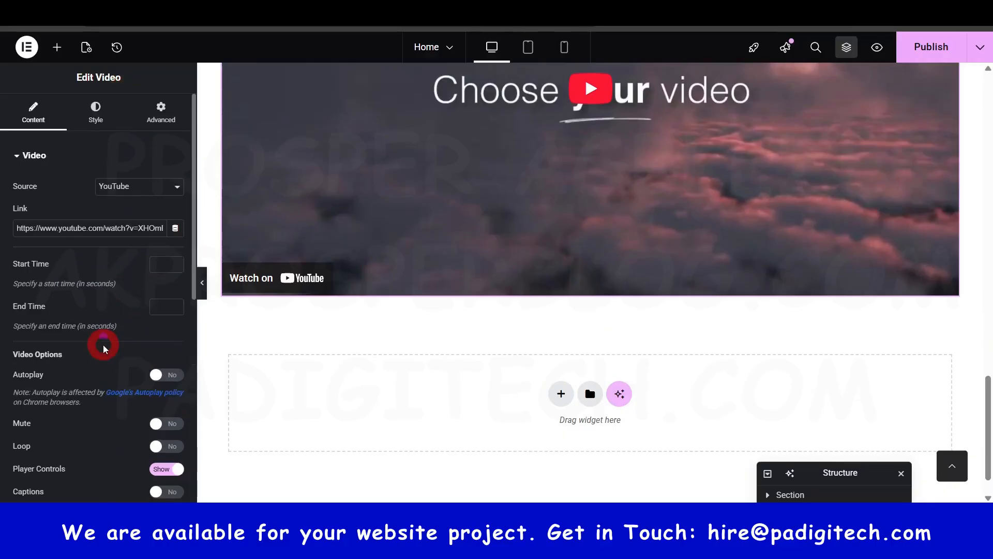
{"action": "scroll", "coordinate": [523, 359], "scroll_direction": "up", "scroll_amount": 5}
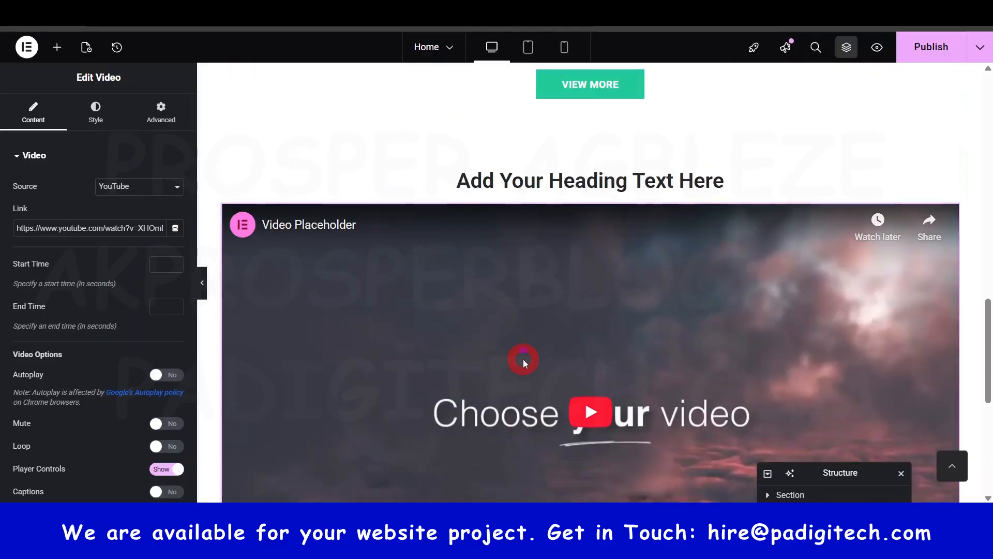
- Publish the Home page and delete the container holding the placeholder heading and video
{"action": "left_click", "coordinate": [937, 55]}
{"action": "scroll", "coordinate": [776, 171], "scroll_direction": "up", "scroll_amount": 3}
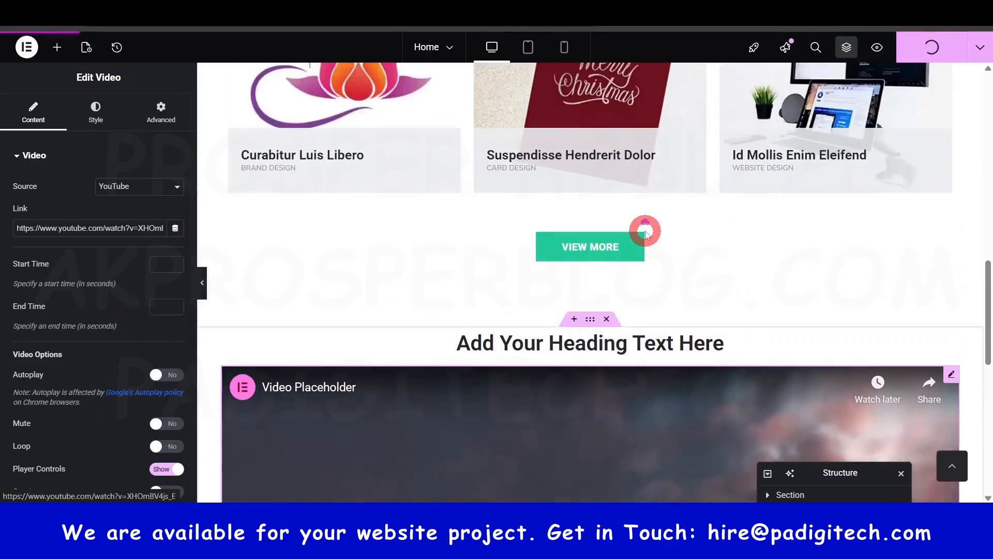
{"action": "scroll", "coordinate": [647, 352], "scroll_direction": "down", "scroll_amount": 3}
{"action": "left_click", "coordinate": [607, 157]}
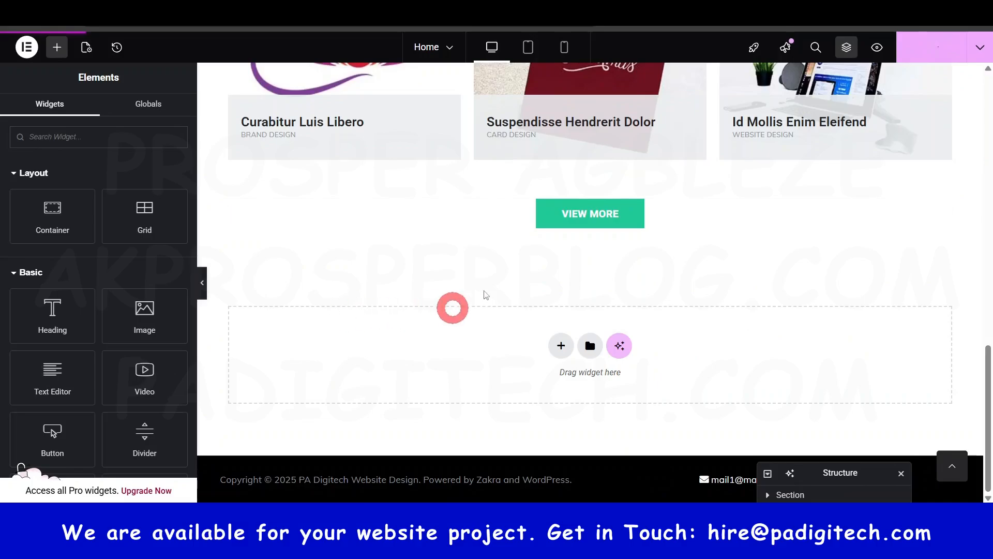
- Link the VIEW MORE button to the site's Portfolio page and publish the Home page
{"action": "left_click", "coordinate": [564, 217]}
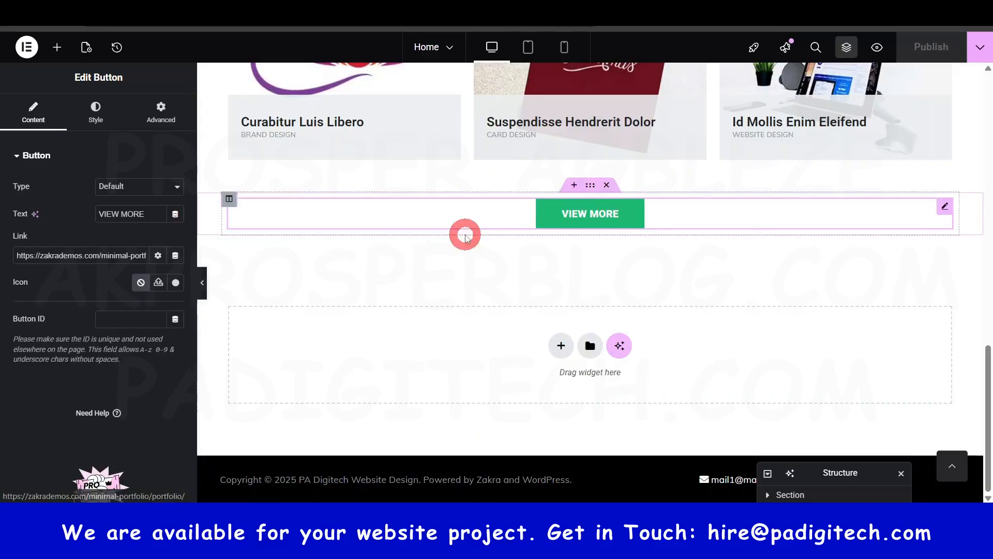
{"action": "left_click", "coordinate": [100, 257]}
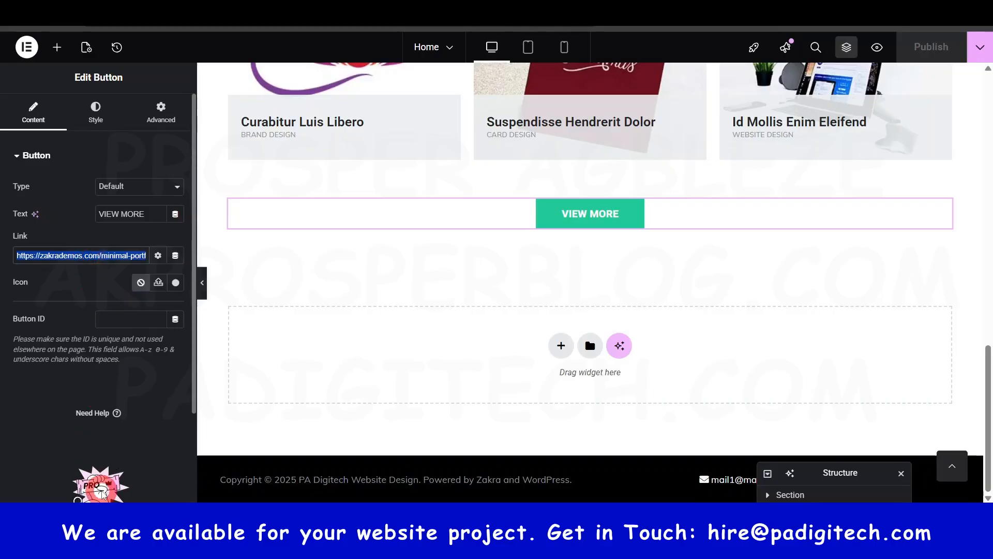
{"action": "type", "text": "por"}
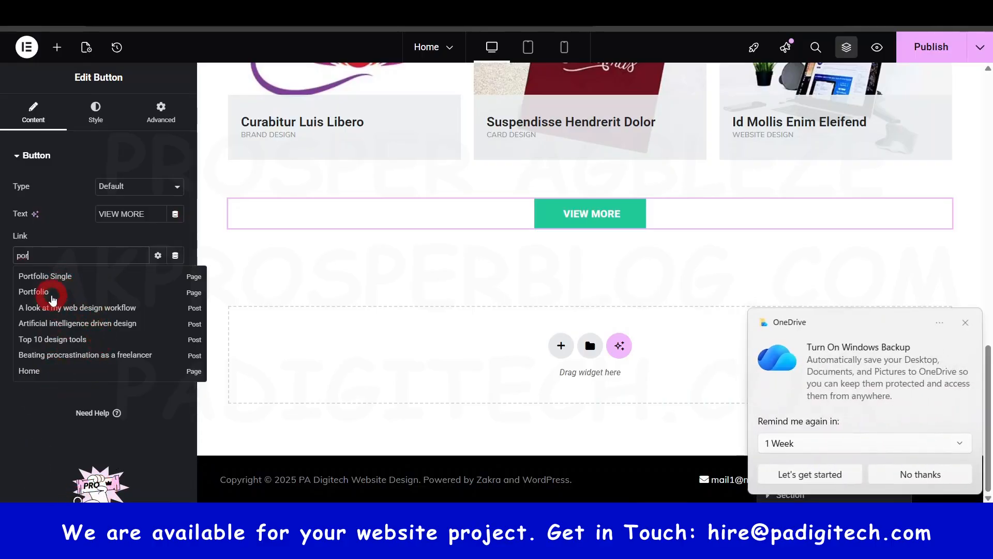
{"action": "left_click", "coordinate": [52, 295]}
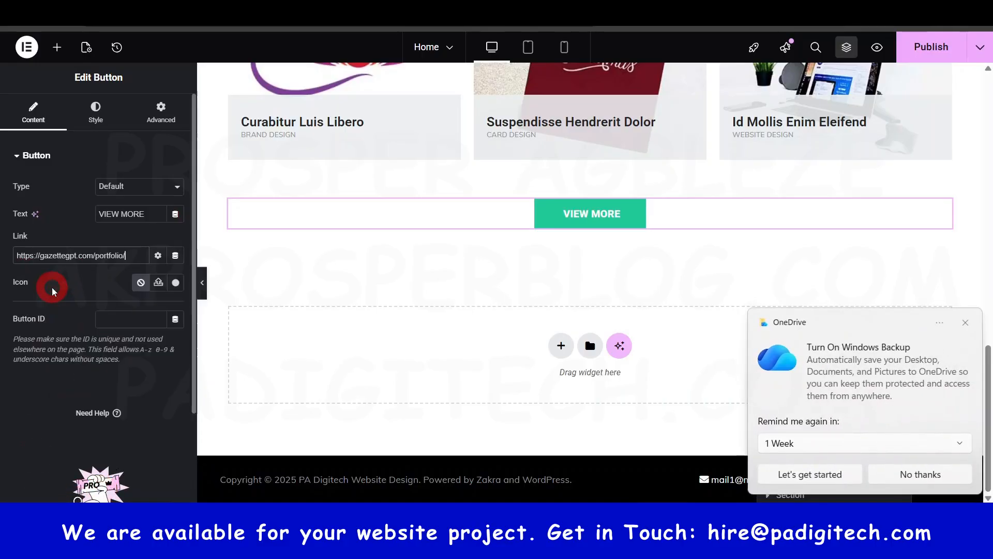
{"action": "left_click", "coordinate": [966, 323]}
{"action": "left_click", "coordinate": [596, 220]}
{"action": "left_click", "coordinate": [932, 48]}
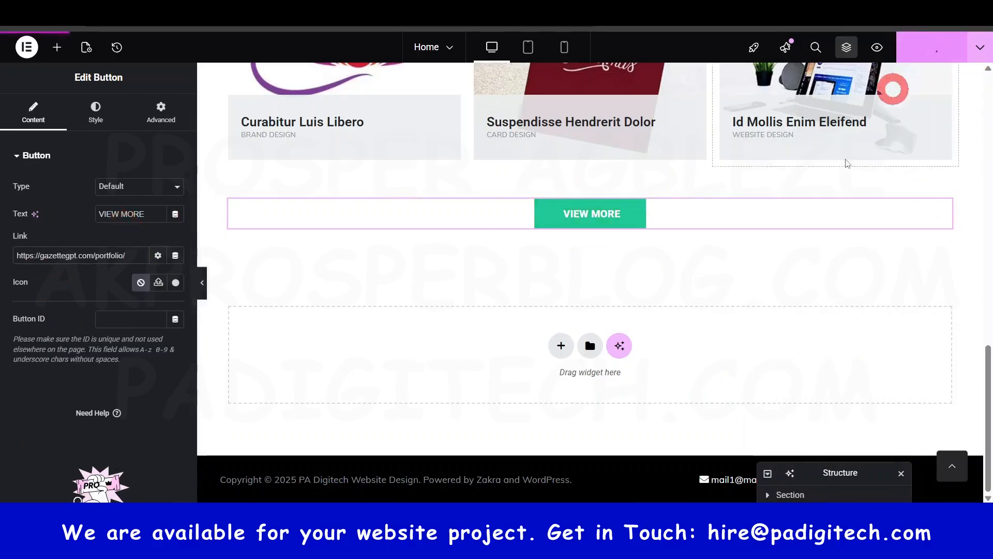
{"action": "scroll", "coordinate": [636, 353], "scroll_direction": "up", "scroll_amount": 7}
{"action": "scroll", "coordinate": [635, 381], "scroll_direction": "up", "scroll_amount": 8}
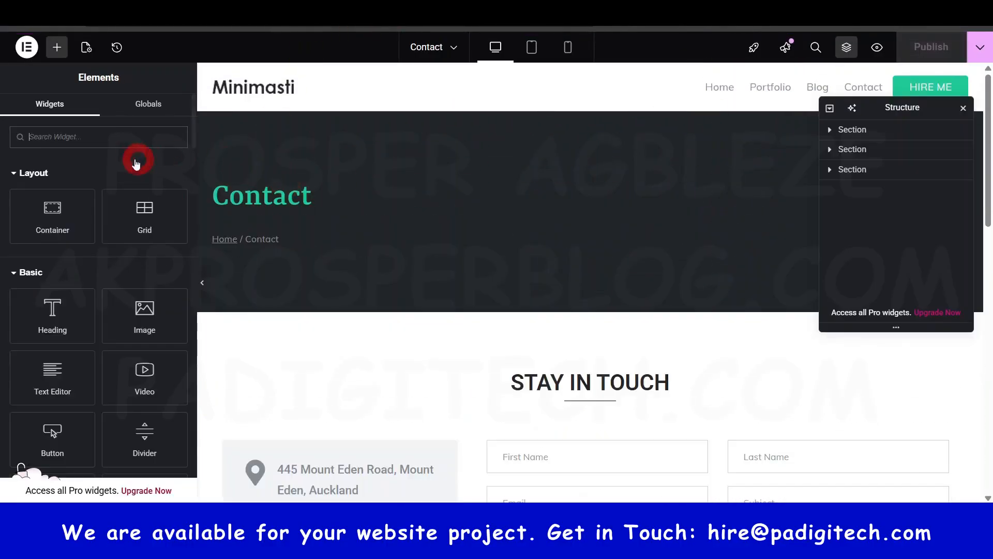
- Inspect the address, phone and email icon boxes under STAY IN TOUCH on the Contact page
{"action": "scroll", "coordinate": [298, 199], "scroll_direction": "down", "scroll_amount": 3}
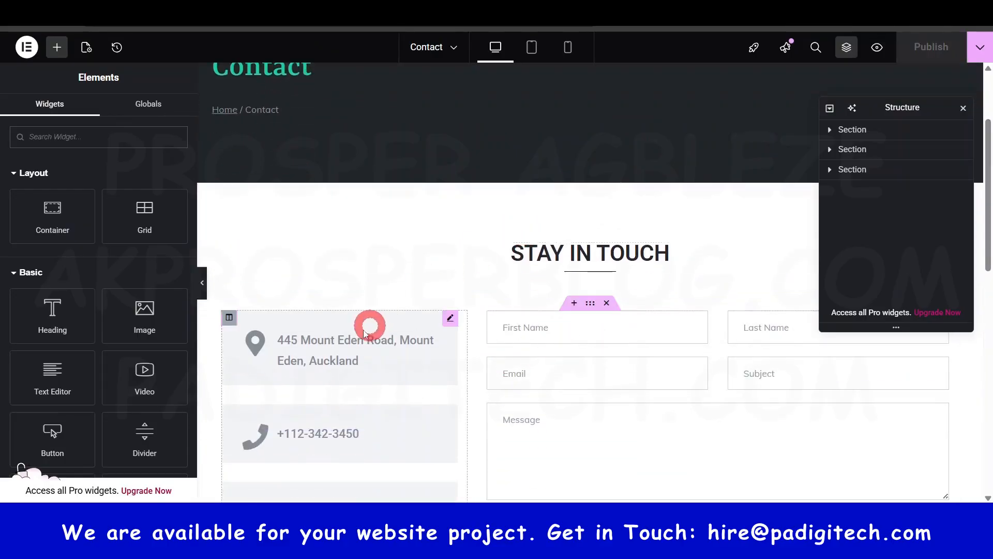
{"action": "left_click", "coordinate": [342, 344]}
{"action": "scroll", "coordinate": [372, 337], "scroll_direction": "down", "scroll_amount": 3}
{"action": "left_click", "coordinate": [344, 299]}
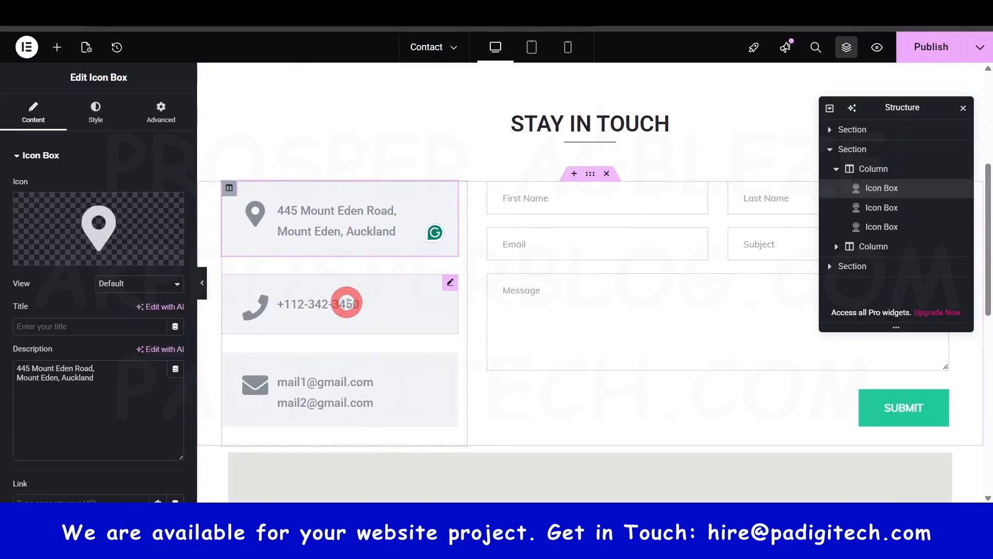
{"action": "left_click", "coordinate": [346, 386]}
{"action": "scroll", "coordinate": [683, 238], "scroll_direction": "down", "scroll_amount": 5}
- Move the floating Structure panel down, clear of the contact form
{"action": "left_click_drag", "start_coordinate": [904, 107], "coordinate": [976, 106]}
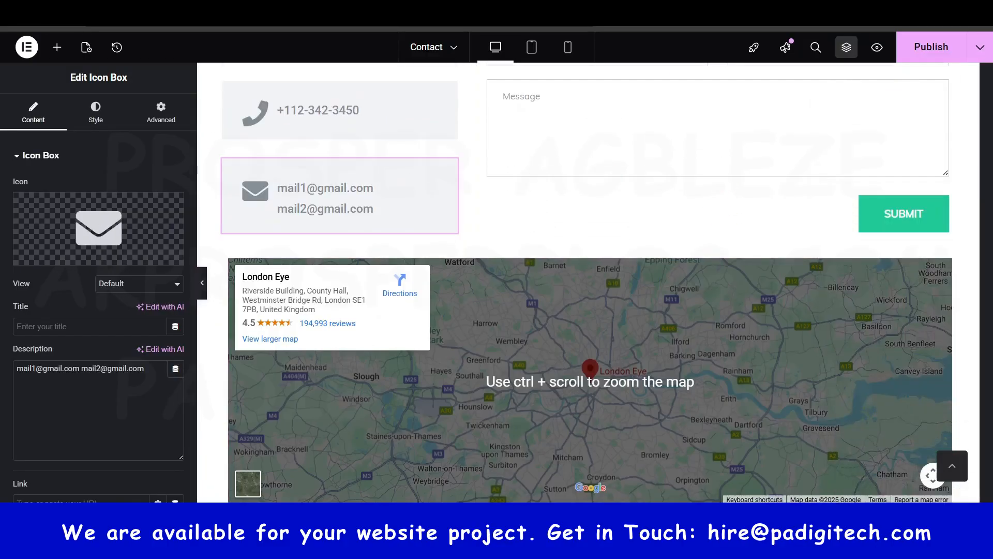
{"action": "left_click_drag", "start_coordinate": [942, 73], "coordinate": [791, 484]}
{"action": "scroll", "coordinate": [503, 352], "scroll_direction": "down", "scroll_amount": 1}
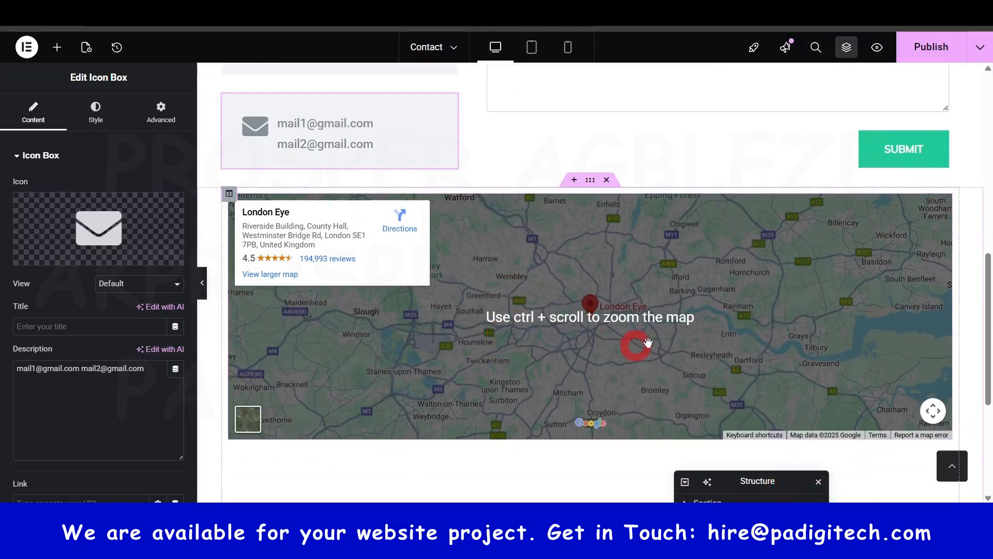
- Set the Google Maps widget's zoom to 12 and height to 444 px, and publish the Contact page
{"action": "left_click", "coordinate": [929, 218]}
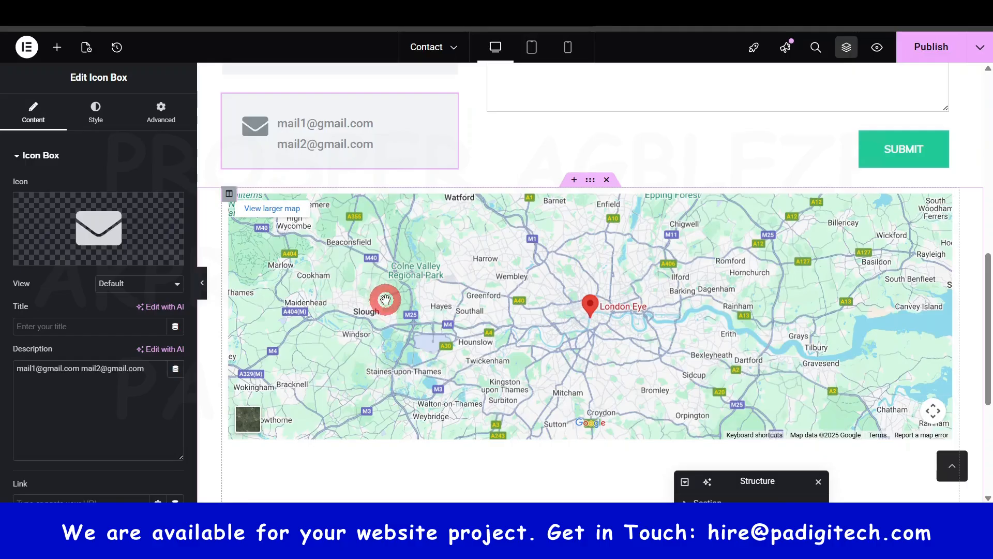
{"action": "scroll", "coordinate": [385, 299], "scroll_direction": "up", "scroll_amount": 1}
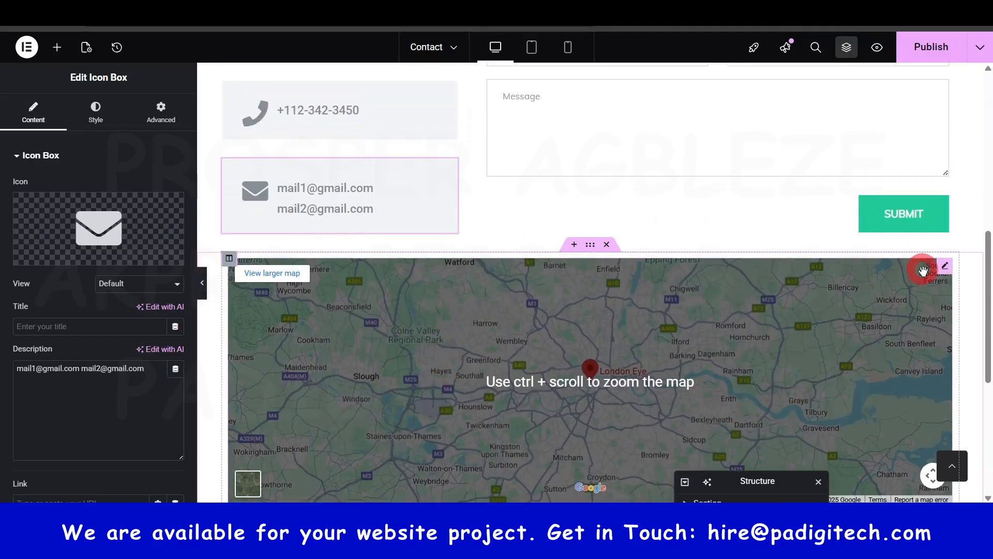
{"action": "left_click", "coordinate": [945, 266]}
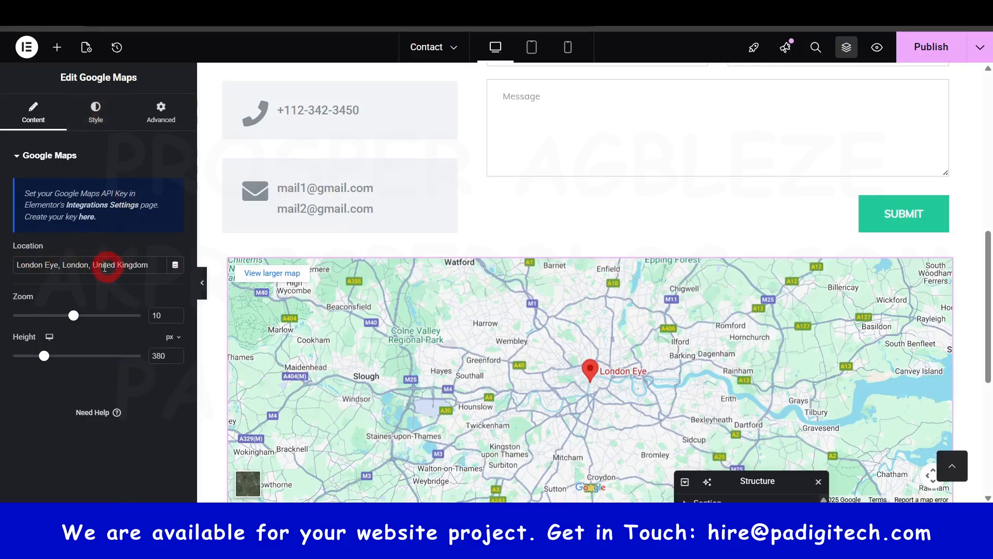
{"action": "scroll", "coordinate": [444, 393], "scroll_direction": "down", "scroll_amount": 1}
{"action": "scroll", "coordinate": [445, 393], "scroll_direction": "down", "scroll_amount": 1}
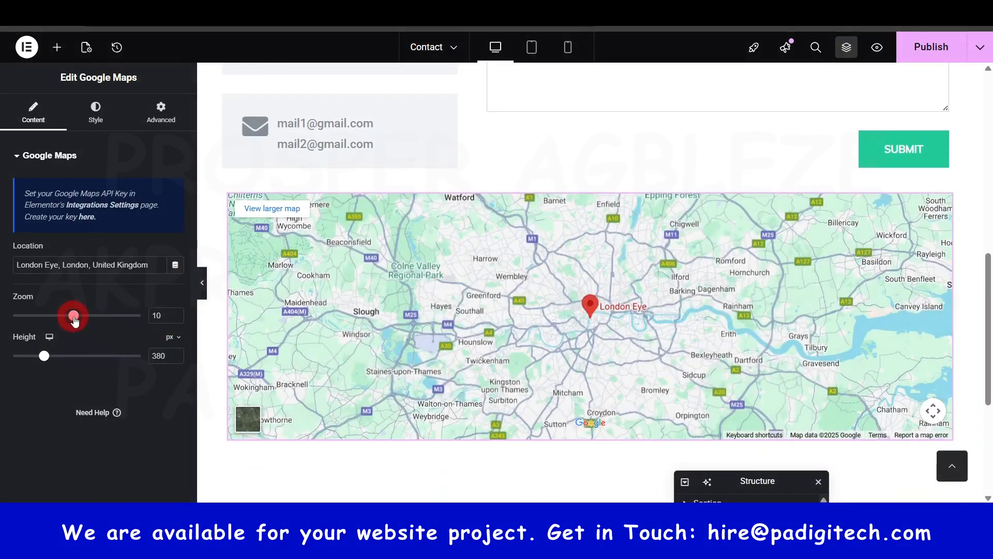
{"action": "left_click_drag", "start_coordinate": [73, 317], "coordinate": [87, 316]}
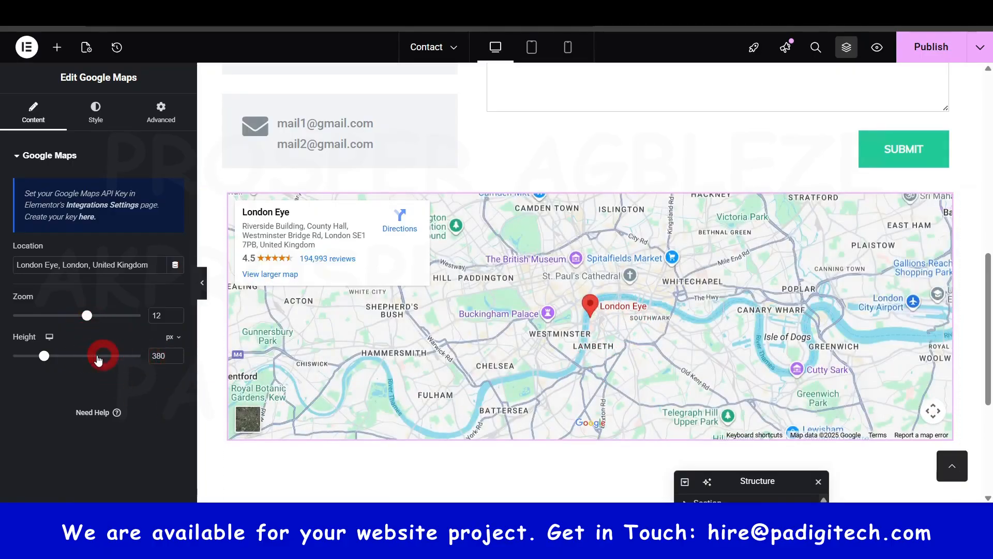
{"action": "left_click_drag", "start_coordinate": [54, 357], "coordinate": [54, 362]}
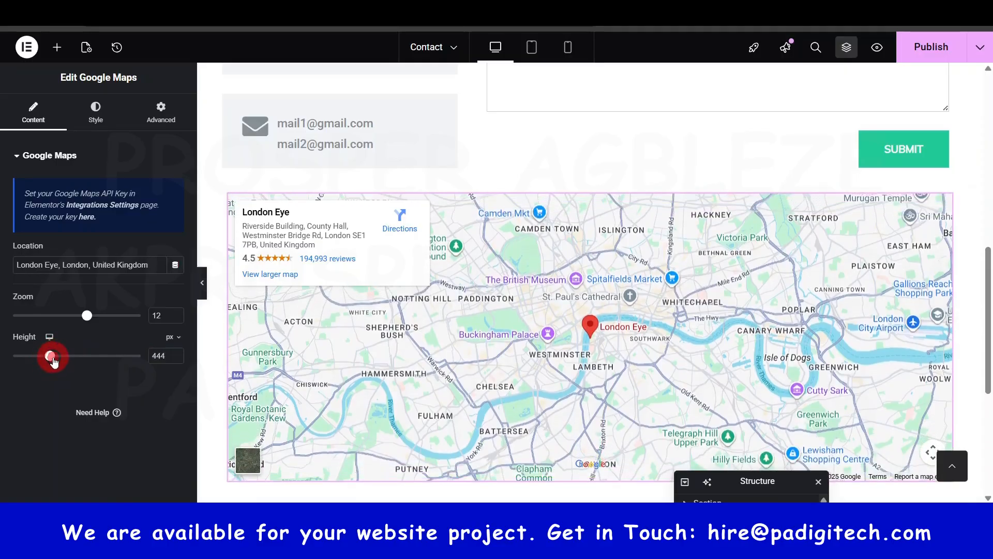
{"action": "left_click", "coordinate": [943, 42]}
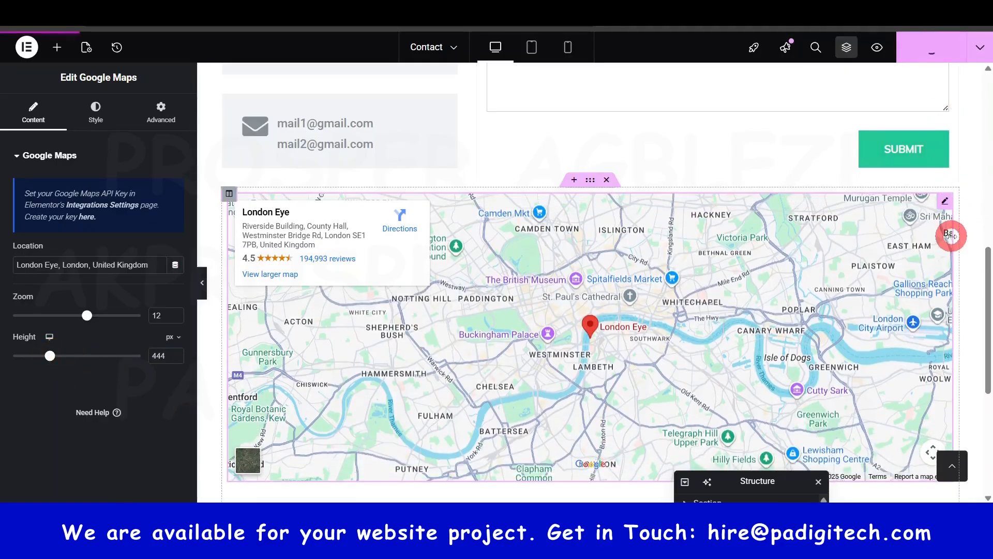
- Select the form shortcode widget on the Contact page and open the matching Everest Forms contact form with ID 342 for editing
{"action": "scroll", "coordinate": [950, 249], "scroll_direction": "up", "scroll_amount": 4}
{"action": "left_click", "coordinate": [592, 148]}
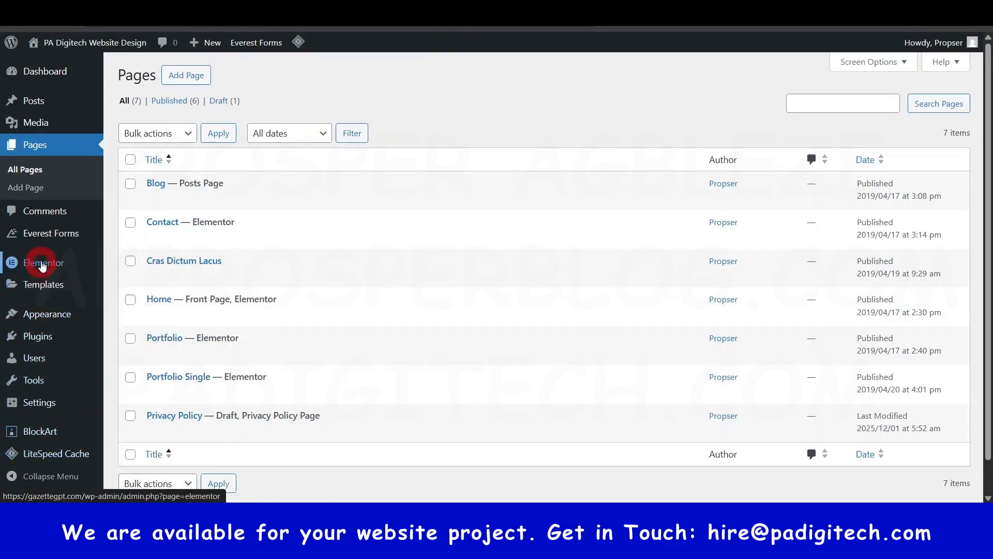
{"action": "mouse_move", "coordinate": [49, 235]}
{"action": "left_click", "coordinate": [48, 235]}
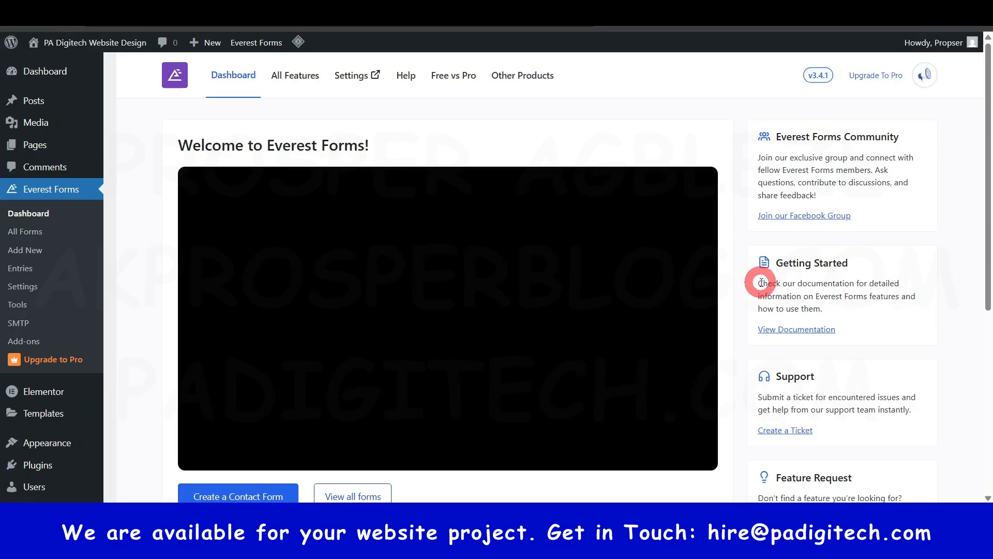
{"action": "left_click", "coordinate": [40, 233]}
{"action": "scroll", "coordinate": [253, 343], "scroll_direction": "down", "scroll_amount": 2}
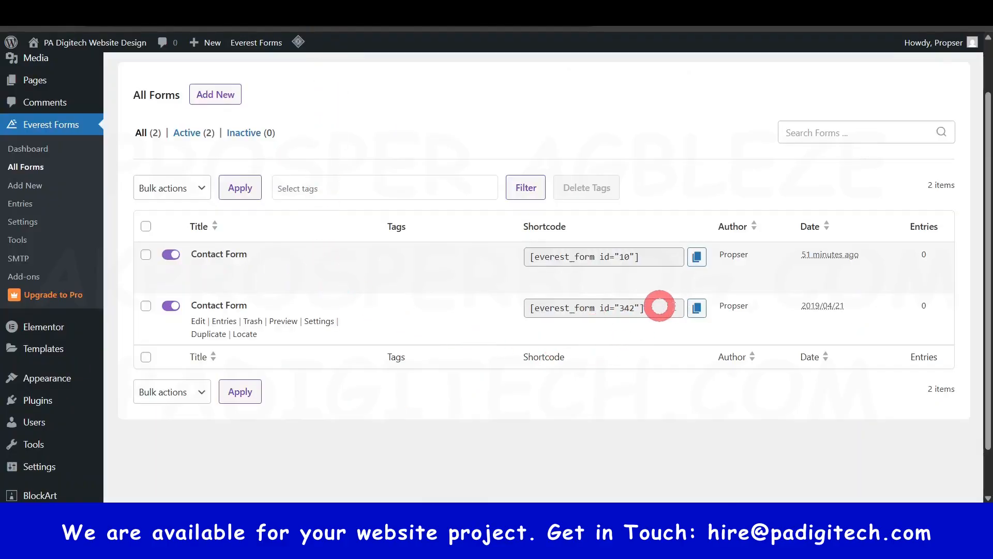
{"action": "left_click", "coordinate": [199, 321]}
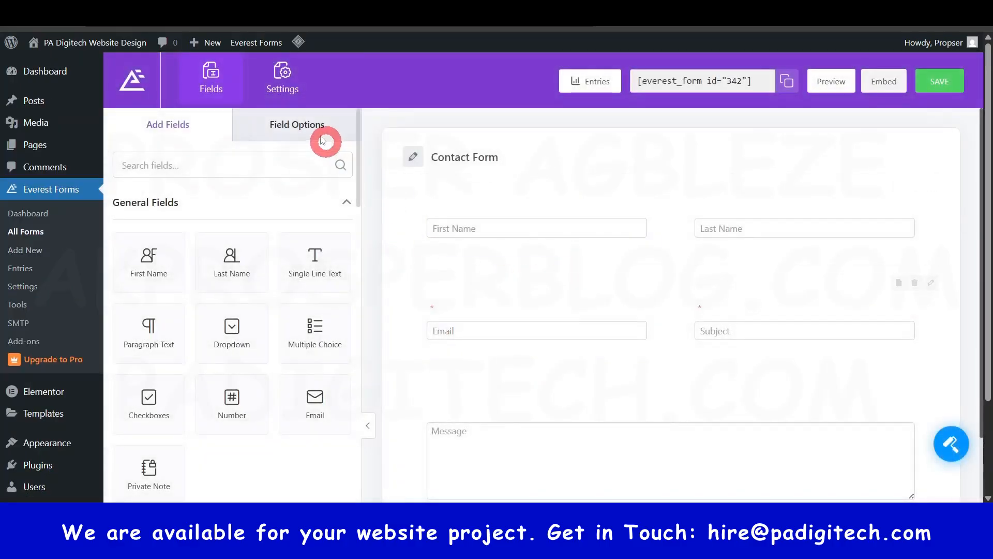
- Examine the field options of the contact form's First Name field
{"action": "left_click", "coordinate": [326, 145]}
{"action": "scroll", "coordinate": [283, 422], "scroll_direction": "down", "scroll_amount": 1}
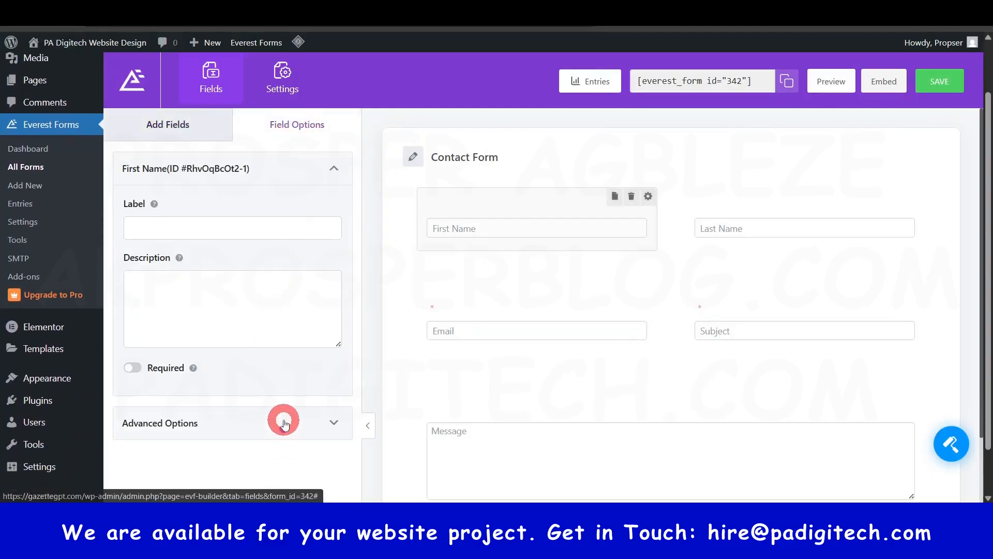
{"action": "scroll", "coordinate": [309, 391], "scroll_direction": "down", "scroll_amount": 1}
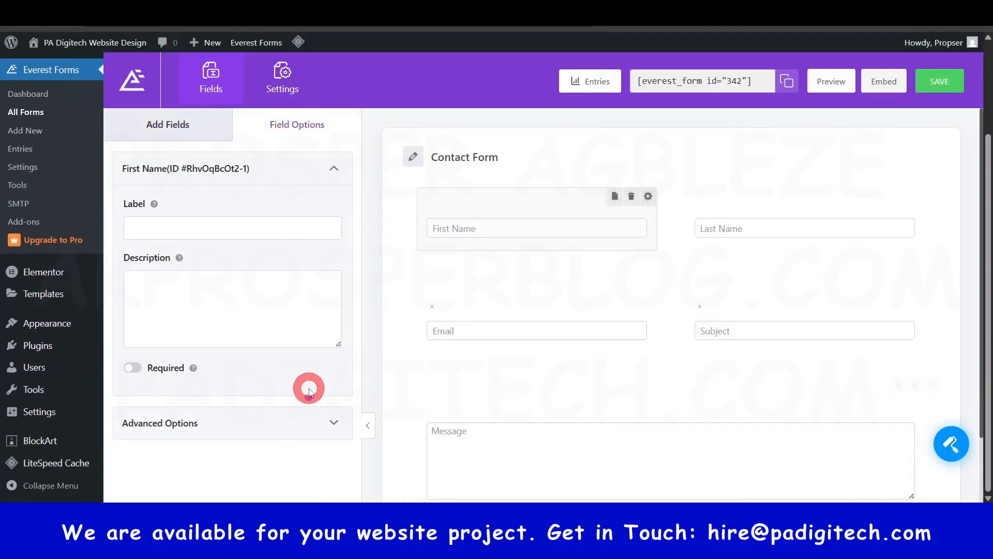
{"action": "scroll", "coordinate": [293, 381], "scroll_direction": "up", "scroll_amount": 2}
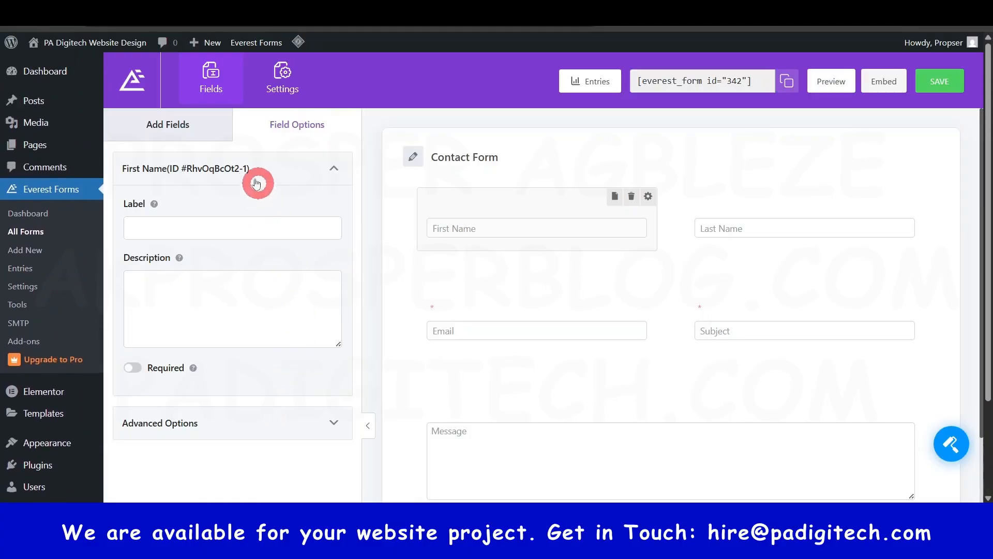
{"action": "left_click", "coordinate": [191, 137]}
- Review the contact form's admin email notification settings and its confirmation types, including the redirect to an external URL
{"action": "left_click", "coordinate": [279, 75]}
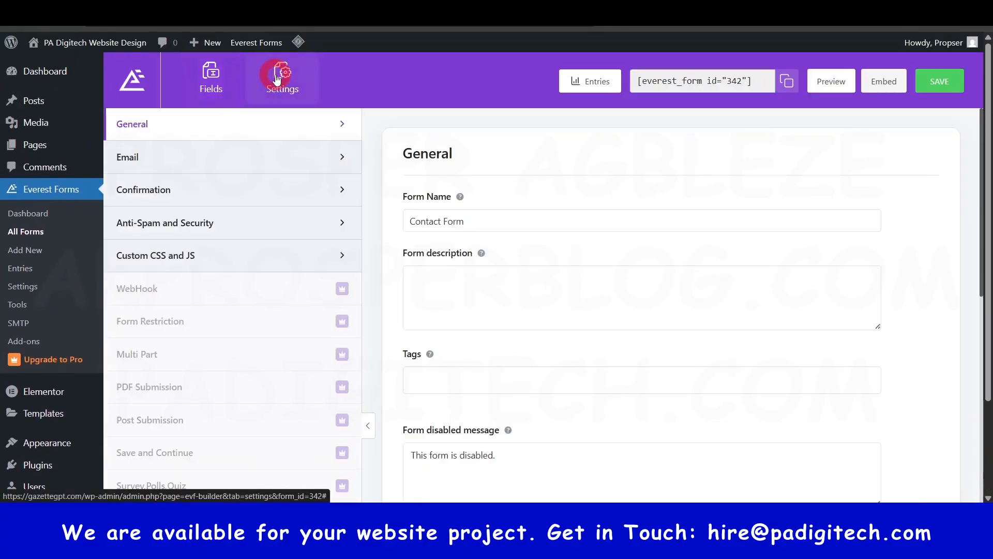
{"action": "left_click", "coordinate": [191, 158]}
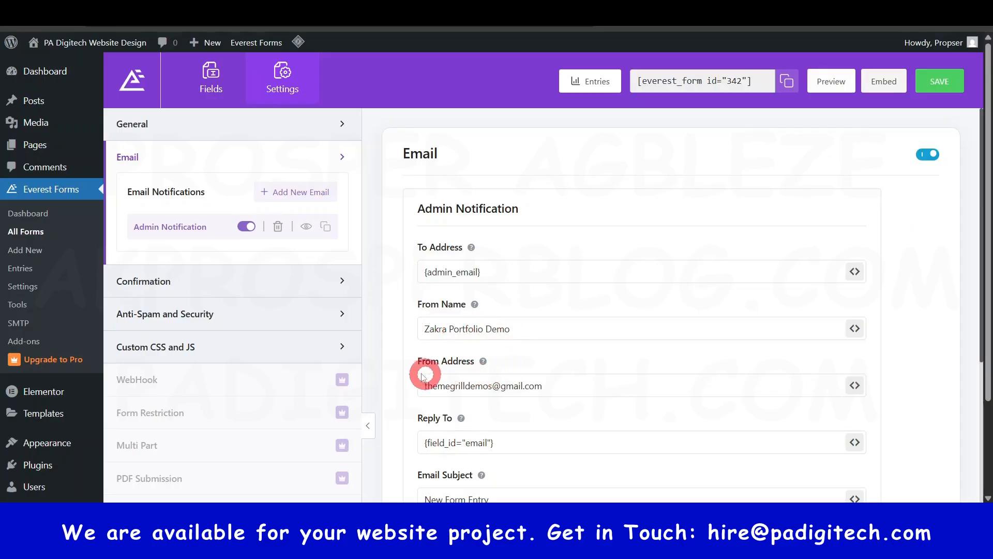
{"action": "scroll", "coordinate": [472, 386], "scroll_direction": "down", "scroll_amount": 2}
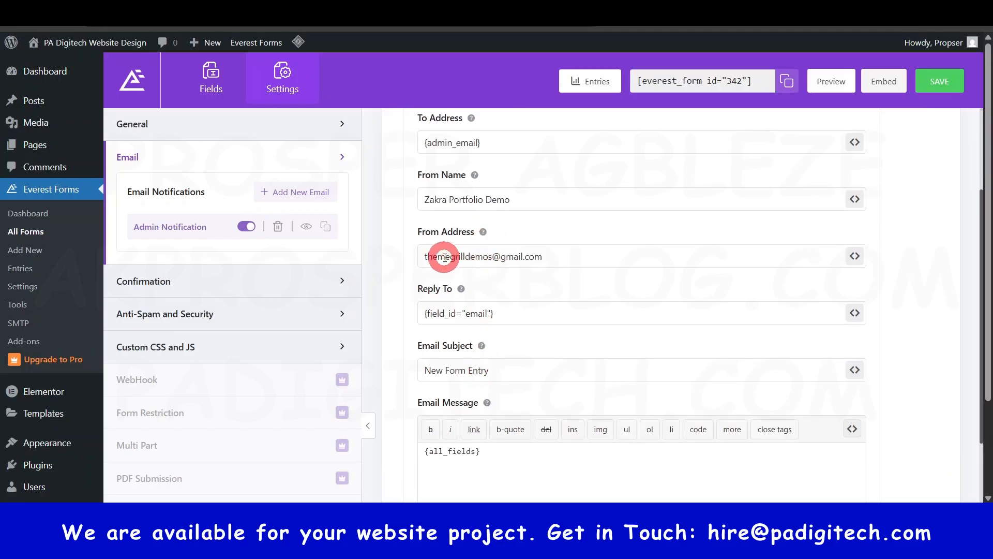
{"action": "scroll", "coordinate": [514, 257], "scroll_direction": "up", "scroll_amount": 2}
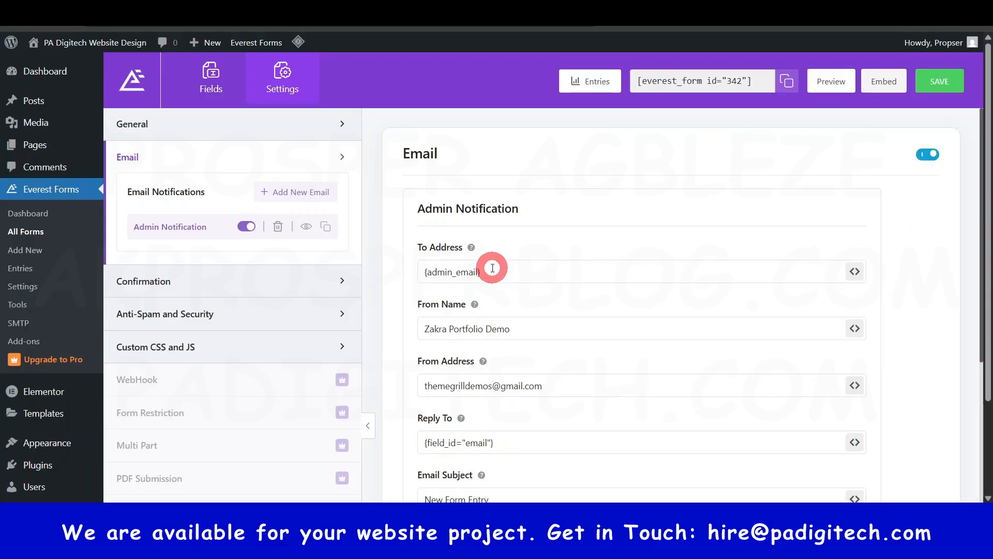
{"action": "mouse_move", "coordinate": [472, 248]}
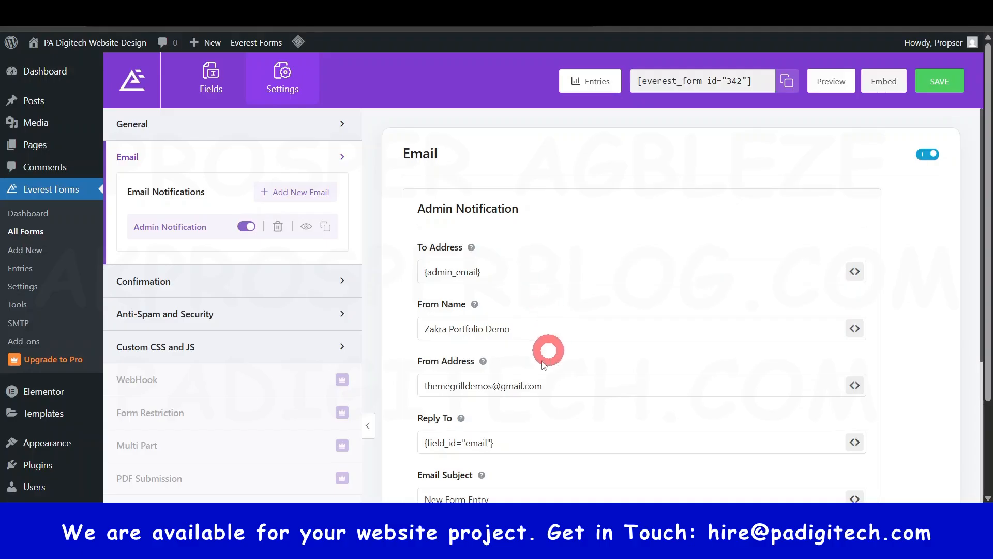
{"action": "left_click", "coordinate": [302, 281]}
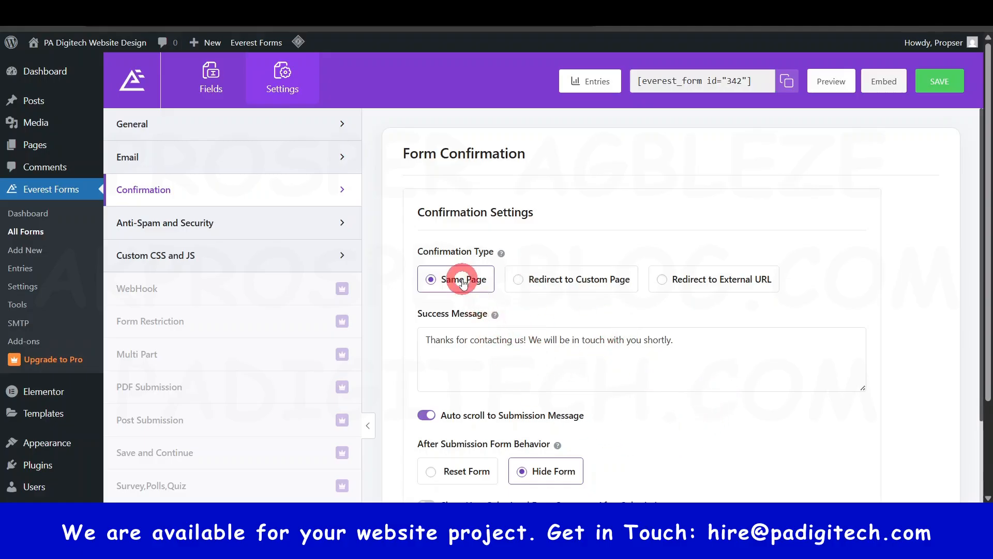
{"action": "left_click", "coordinate": [707, 280]}
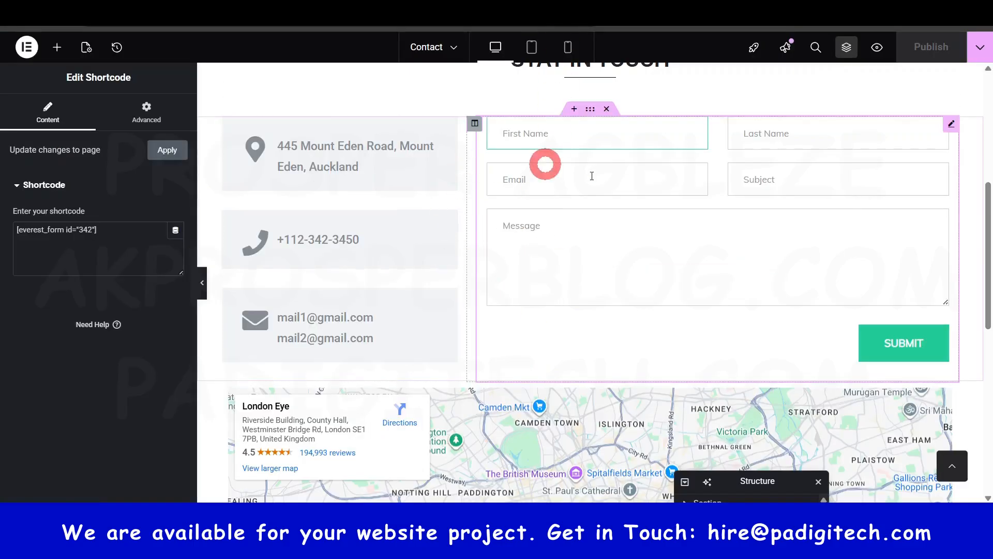
{"action": "scroll", "coordinate": [699, 269], "scroll_direction": "up", "scroll_amount": 5}
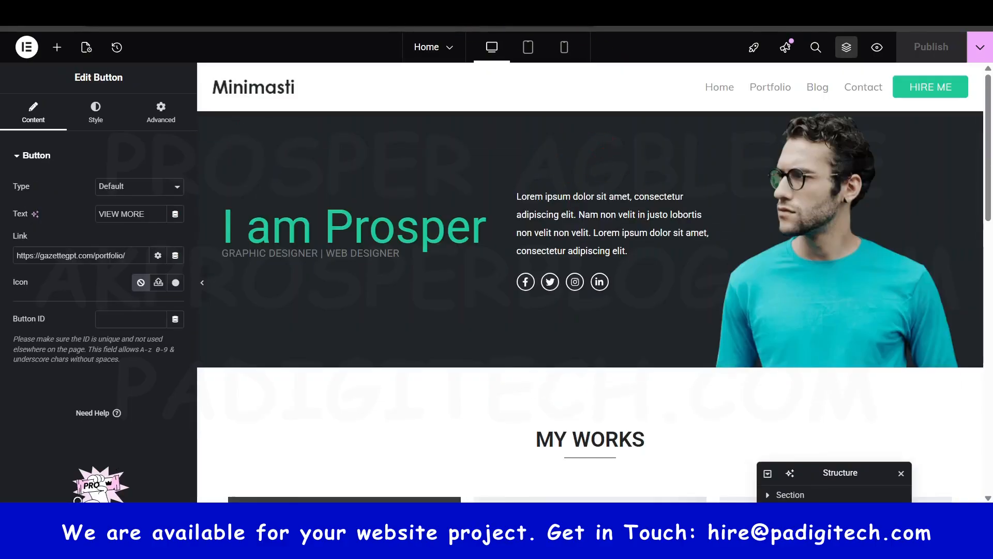
{"action": "left_click", "coordinate": [826, 324]}
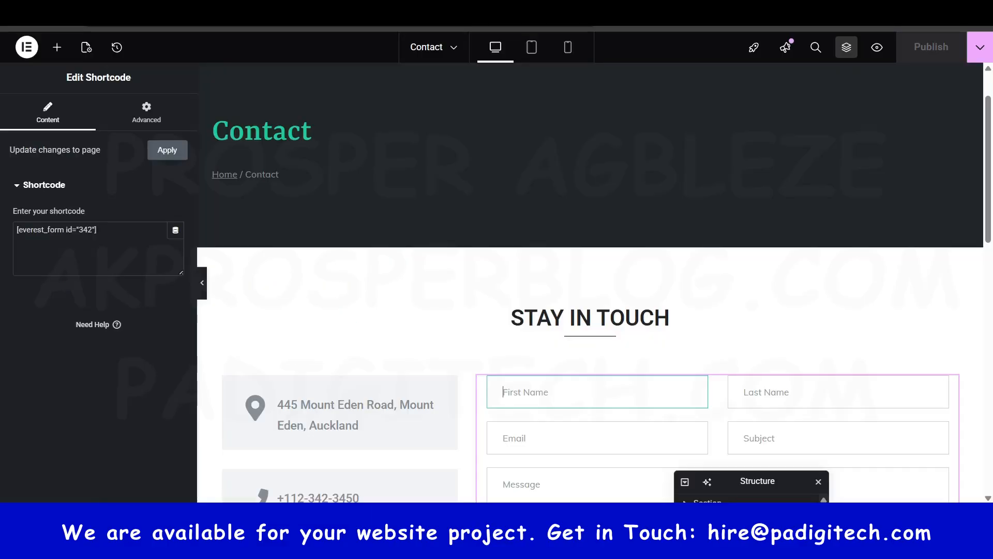
{"action": "scroll", "coordinate": [558, 231], "scroll_direction": "up", "scroll_amount": 2}
{"action": "left_click", "coordinate": [558, 228]}
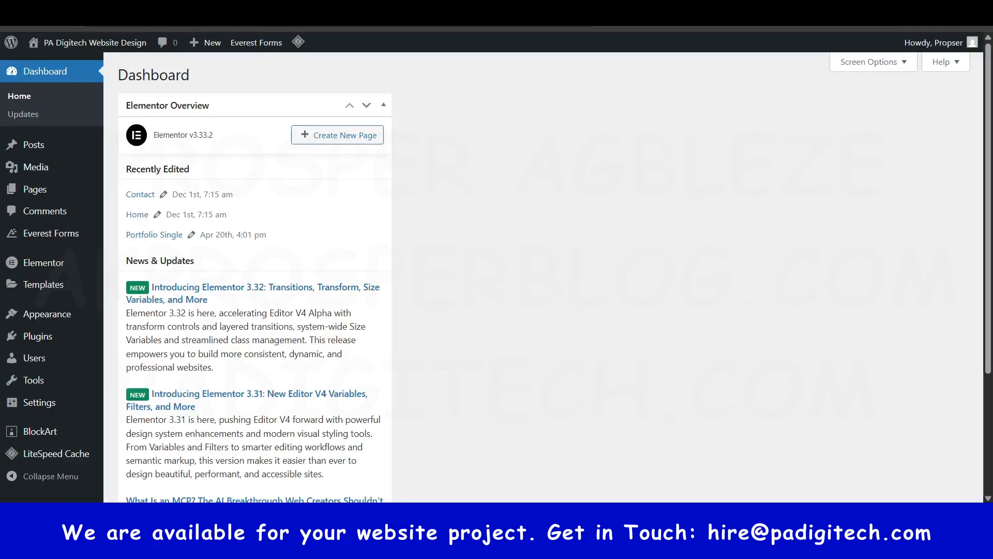
- Add a new page to the WordPress site and title it FAQ
{"action": "left_click", "coordinate": [45, 195]}
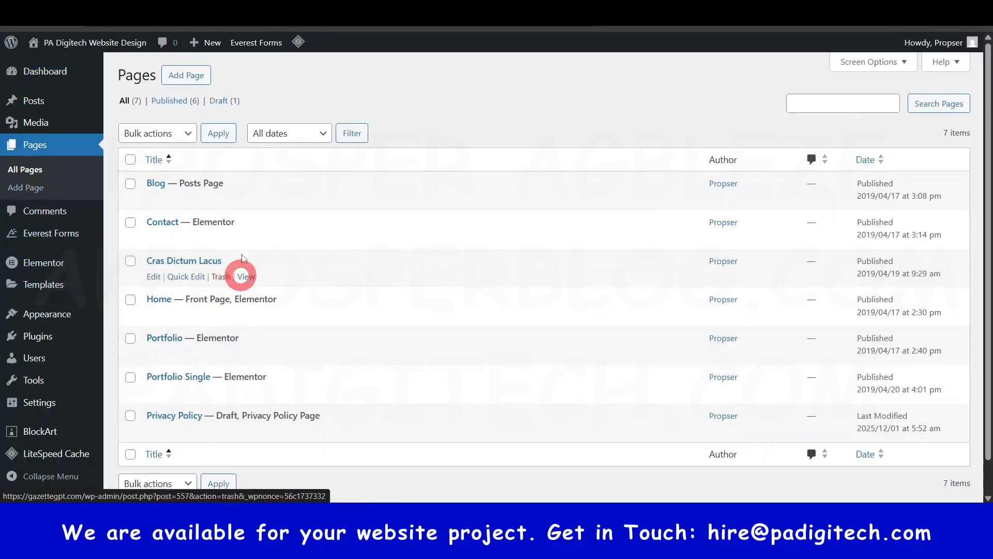
{"action": "left_click", "coordinate": [190, 76]}
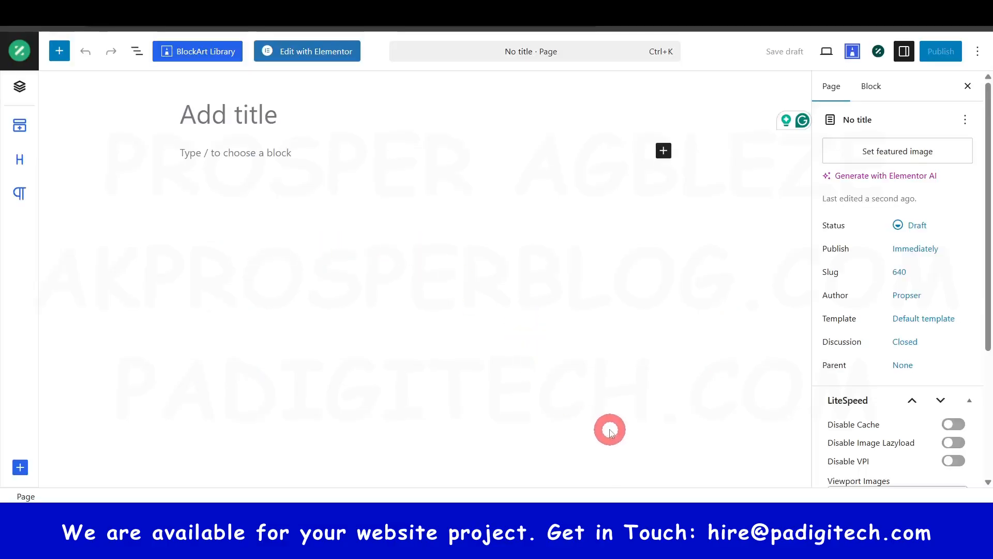
{"action": "left_click", "coordinate": [207, 125]}
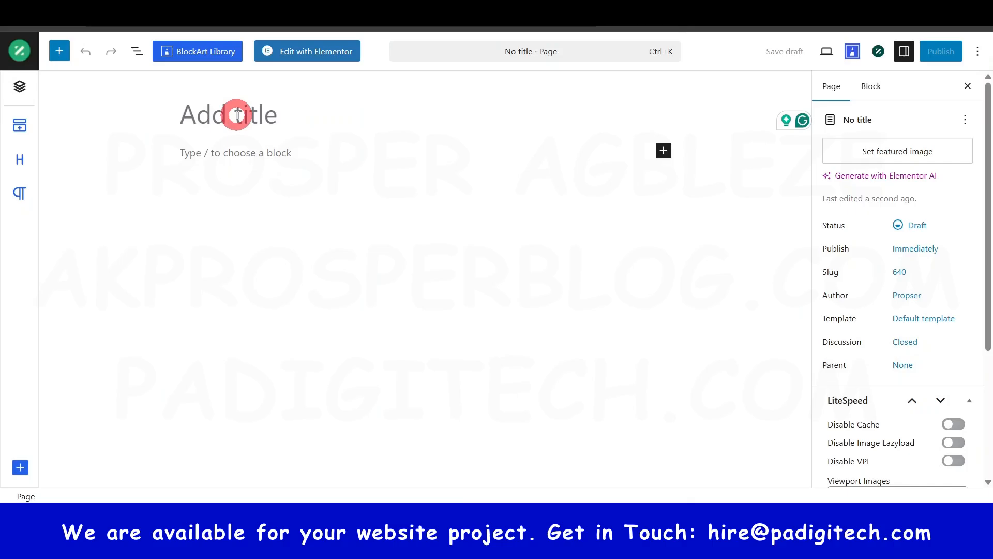
{"action": "type", "text": "FAQ"}
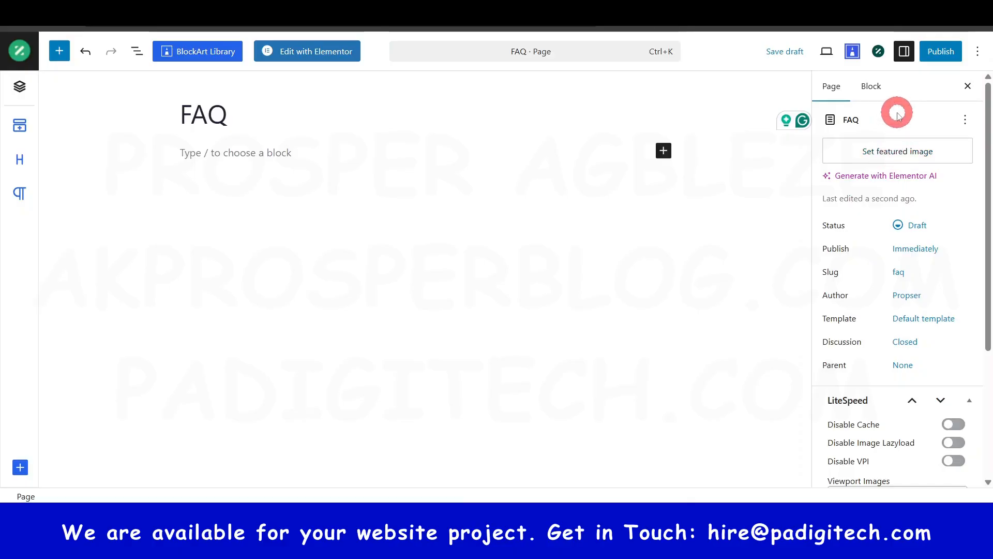
{"action": "left_click", "coordinate": [910, 321]}
{"action": "left_click", "coordinate": [727, 392]}
{"action": "left_click", "coordinate": [730, 398]}
{"action": "left_click", "coordinate": [743, 397]}
{"action": "left_click", "coordinate": [623, 338]}
- Publish the FAQ page and inspect the live page's layout and sidebar in a new browser tab
{"action": "left_click", "coordinate": [942, 53]}
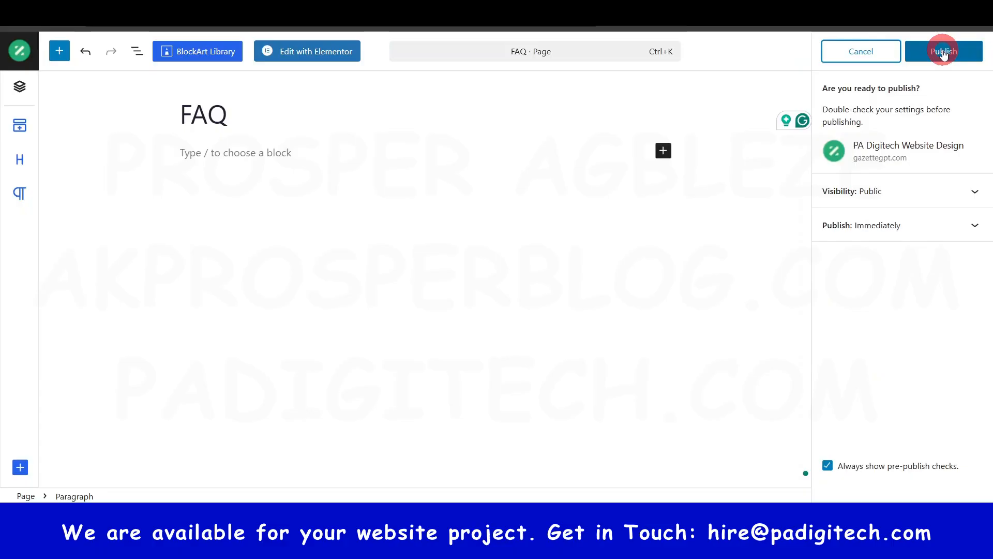
{"action": "left_click", "coordinate": [944, 52]}
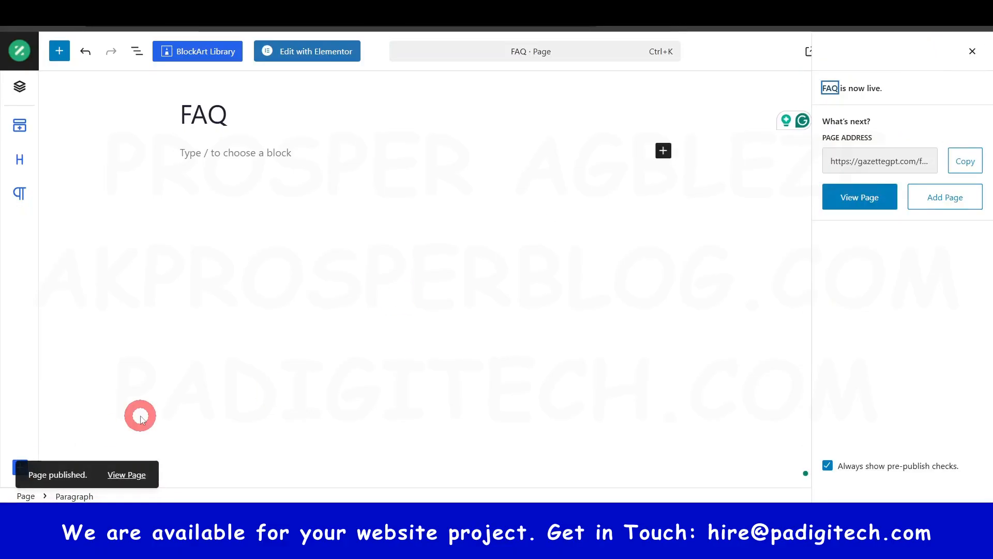
{"action": "right_click", "coordinate": [132, 474]}
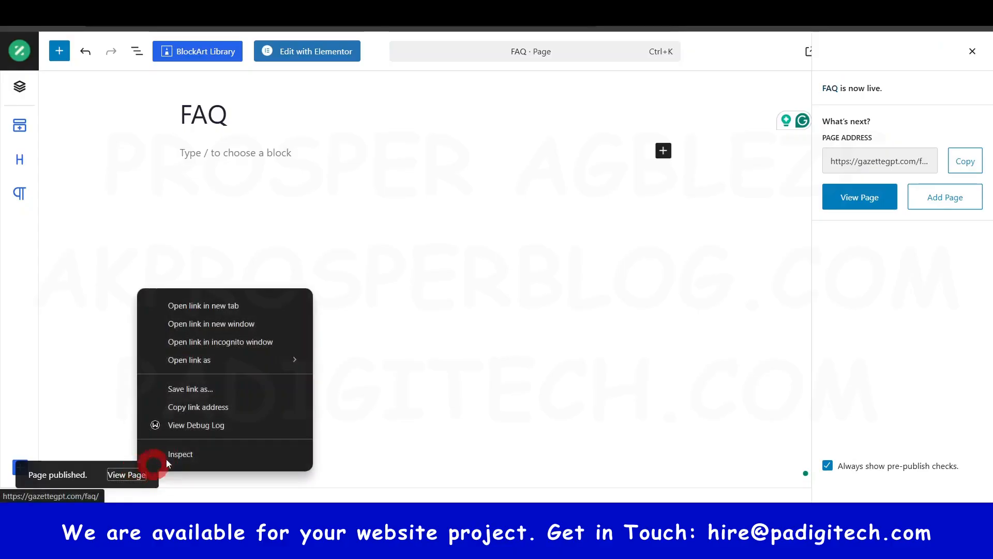
{"action": "left_click", "coordinate": [209, 307]}
{"action": "left_click", "coordinate": [311, 11]}
{"action": "scroll", "coordinate": [381, 238], "scroll_direction": "down", "scroll_amount": 5}
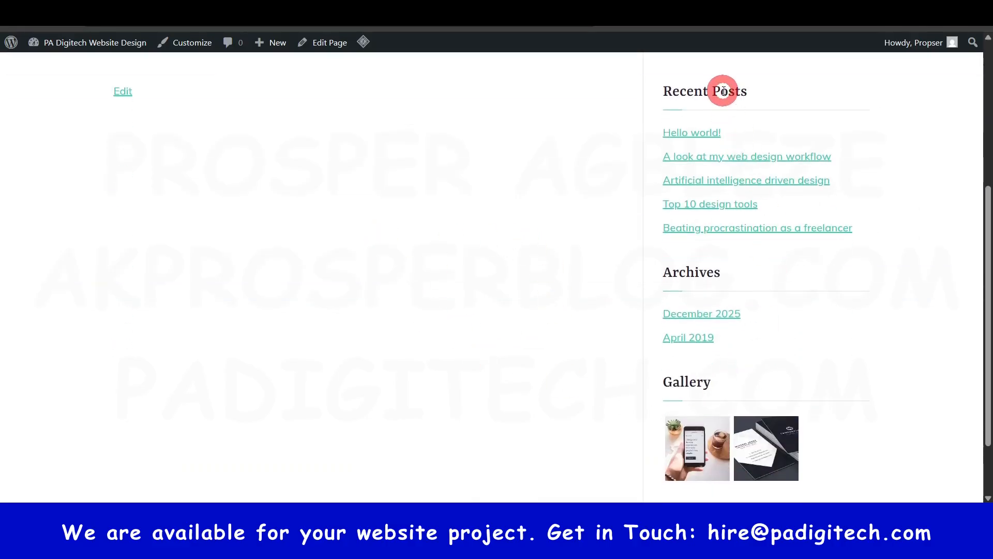
{"action": "scroll", "coordinate": [766, 362], "scroll_direction": "down", "scroll_amount": 2}
{"action": "scroll", "coordinate": [770, 362], "scroll_direction": "up", "scroll_amount": 6}
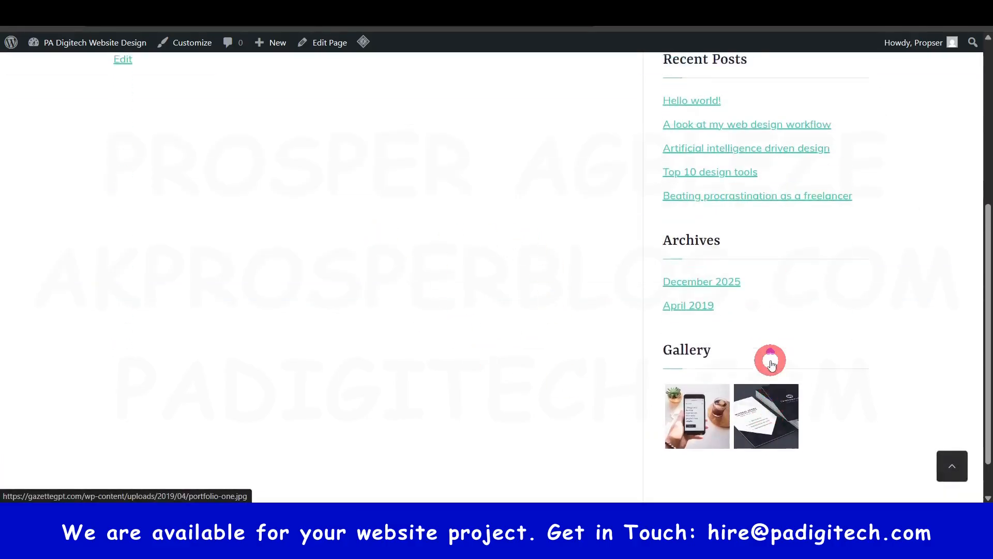
{"action": "left_click", "coordinate": [207, 10]}
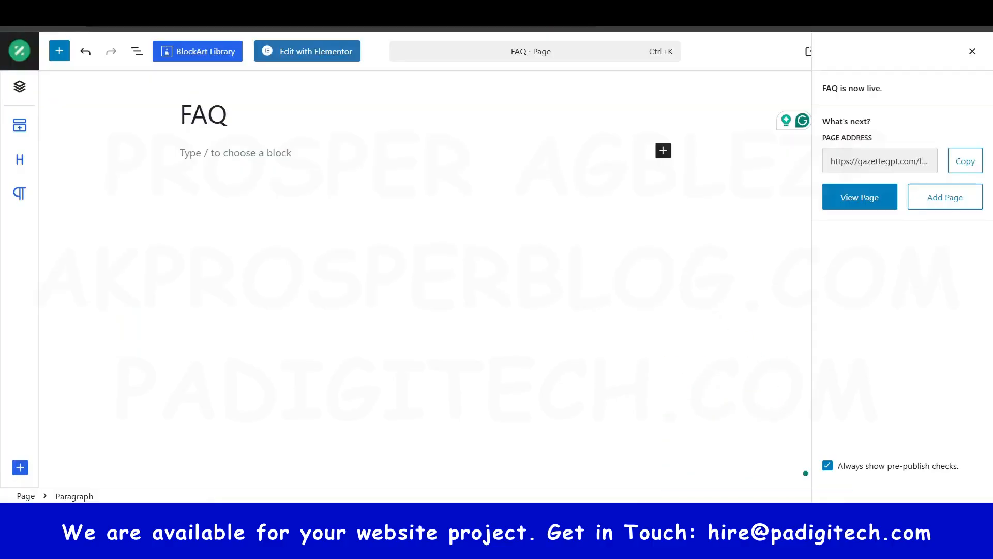
- Change the published FAQ page's template to Elementor Full Width
{"action": "left_click", "coordinate": [972, 52]}
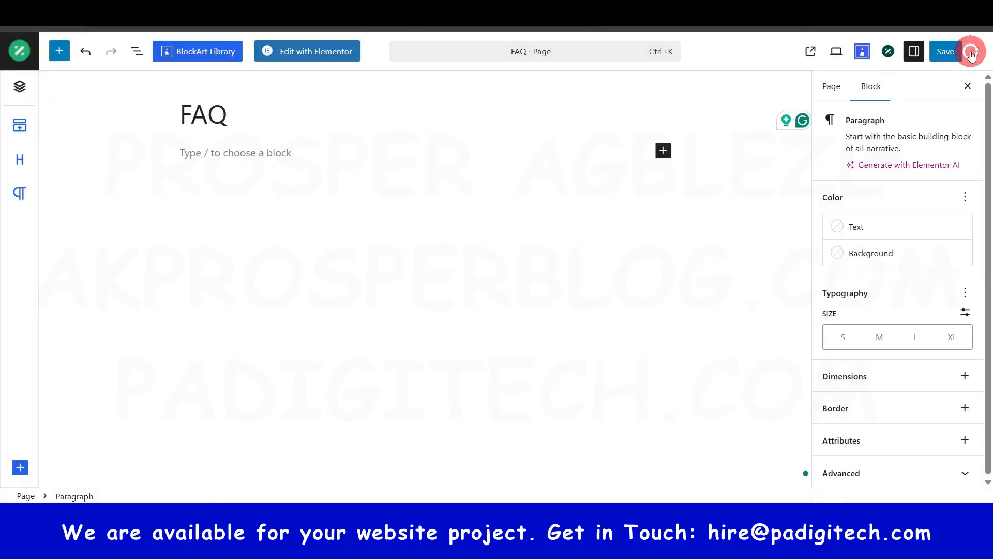
{"action": "left_click", "coordinate": [834, 87]}
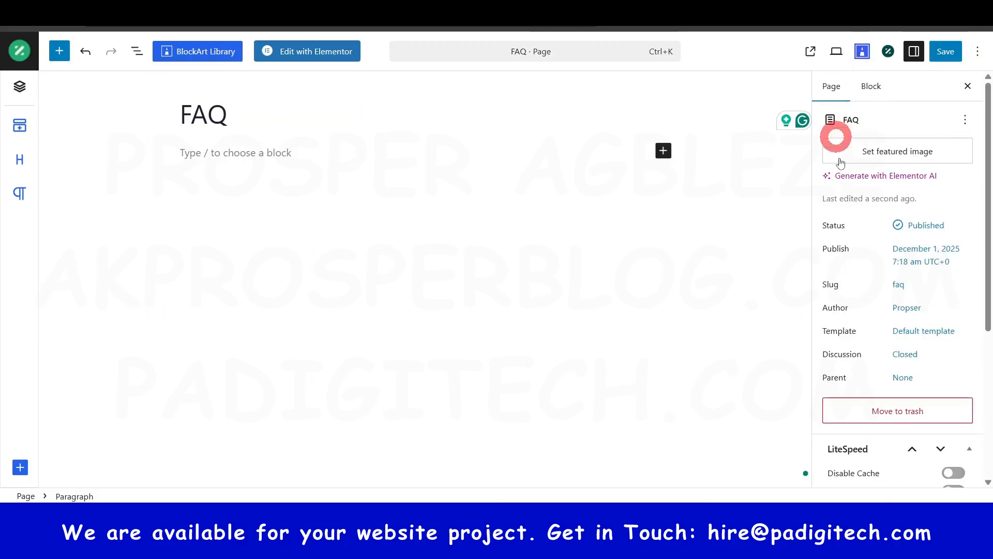
{"action": "left_click", "coordinate": [919, 332]}
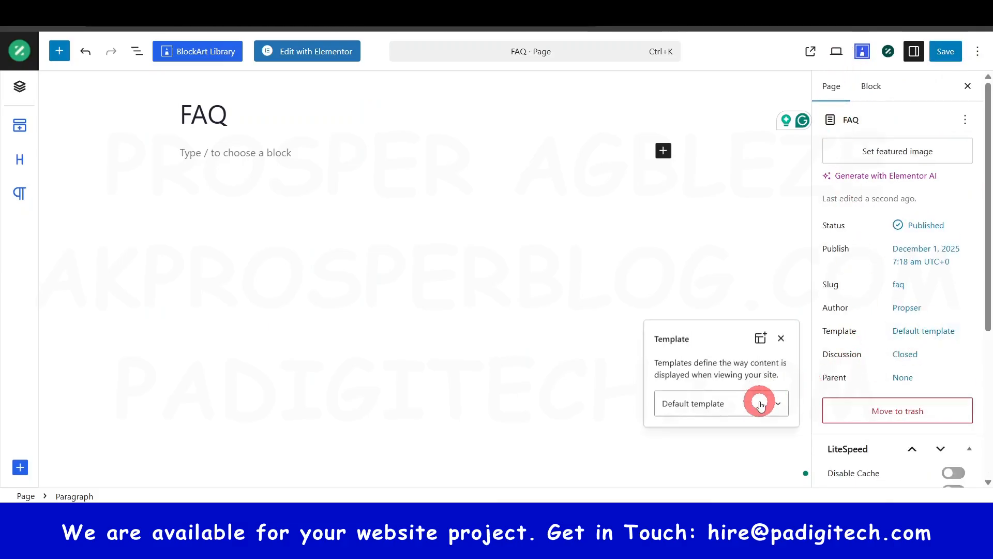
{"action": "left_click", "coordinate": [760, 402]}
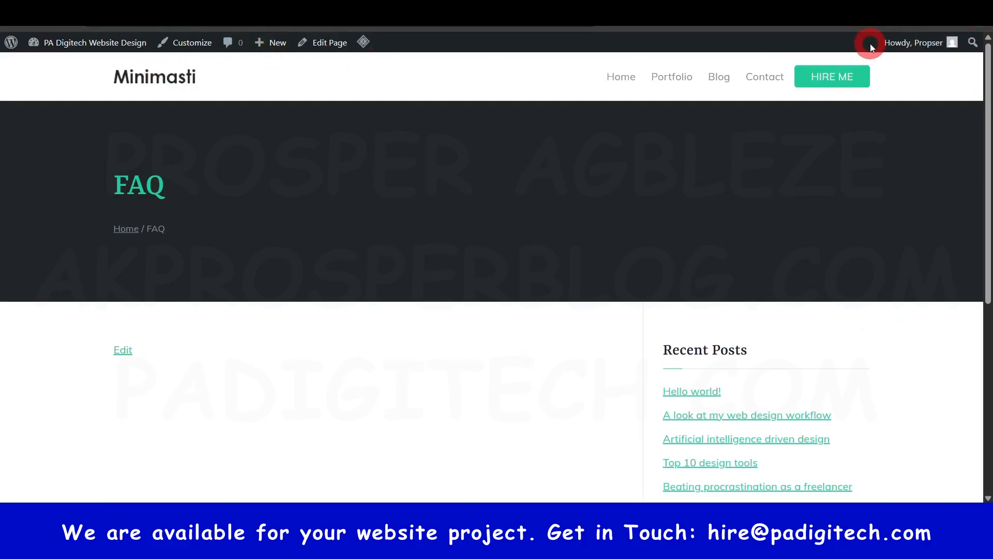
{"action": "scroll", "coordinate": [880, 98], "scroll_direction": "down", "scroll_amount": 5}
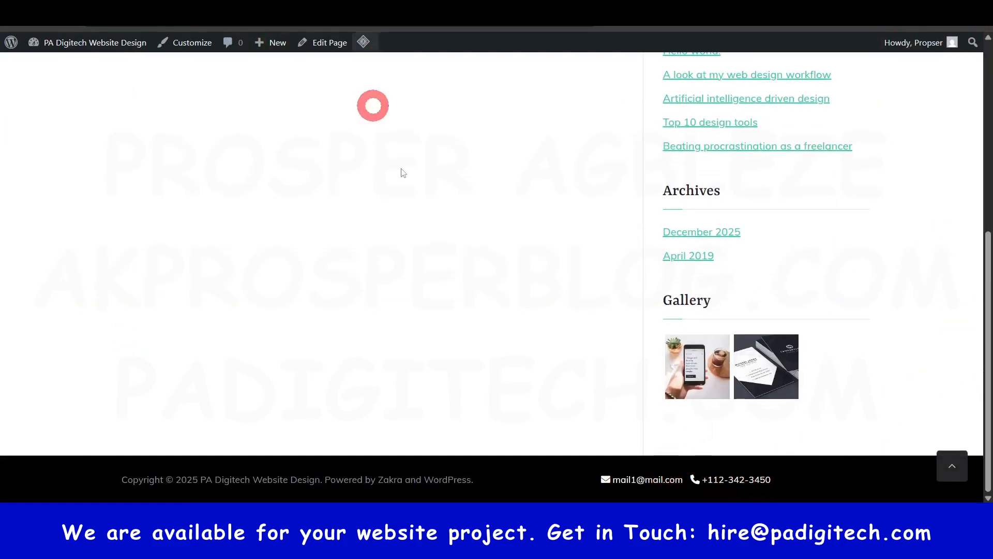
{"action": "scroll", "coordinate": [376, 94], "scroll_direction": "up", "scroll_amount": 5}
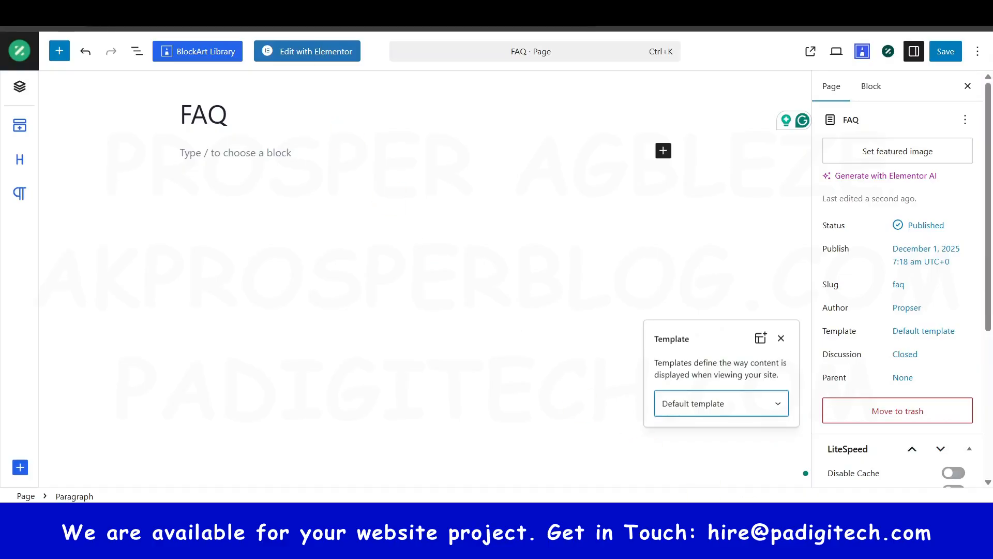
{"action": "left_click", "coordinate": [738, 405]}
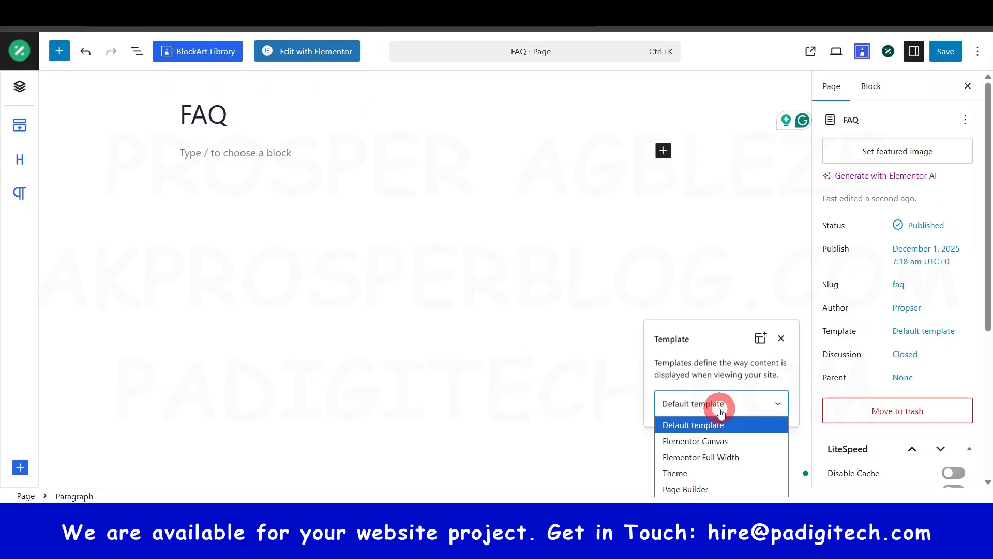
{"action": "left_click", "coordinate": [719, 455]}
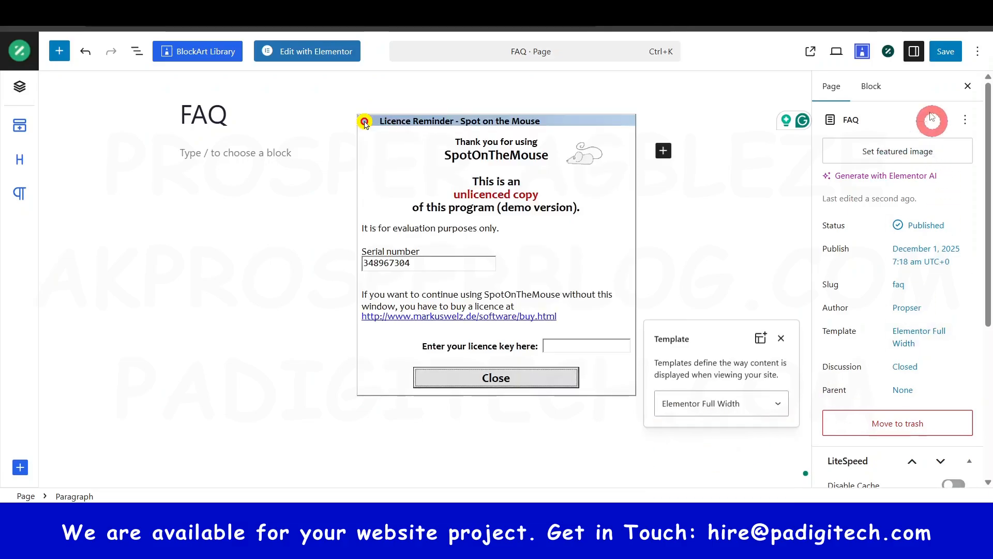
- Save the FAQ page with its new template and check the live page's full-width layout
{"action": "left_click", "coordinate": [528, 385]}
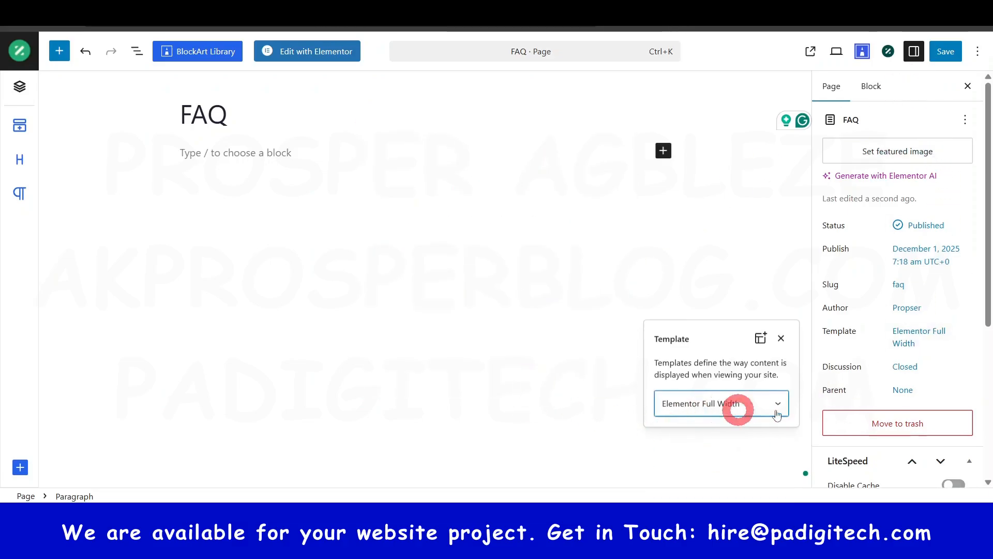
{"action": "left_click", "coordinate": [945, 52]}
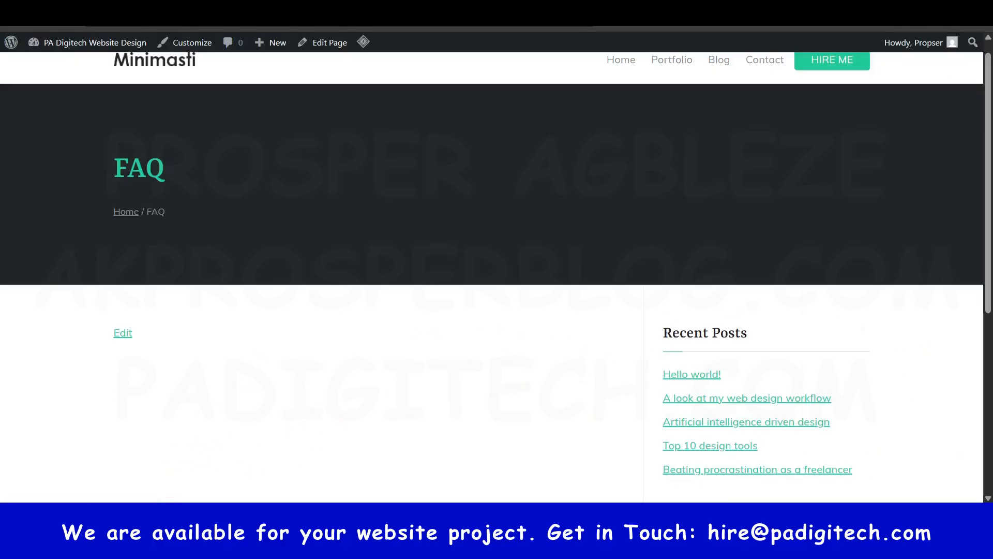
{"action": "left_click", "coordinate": [63, 13]}
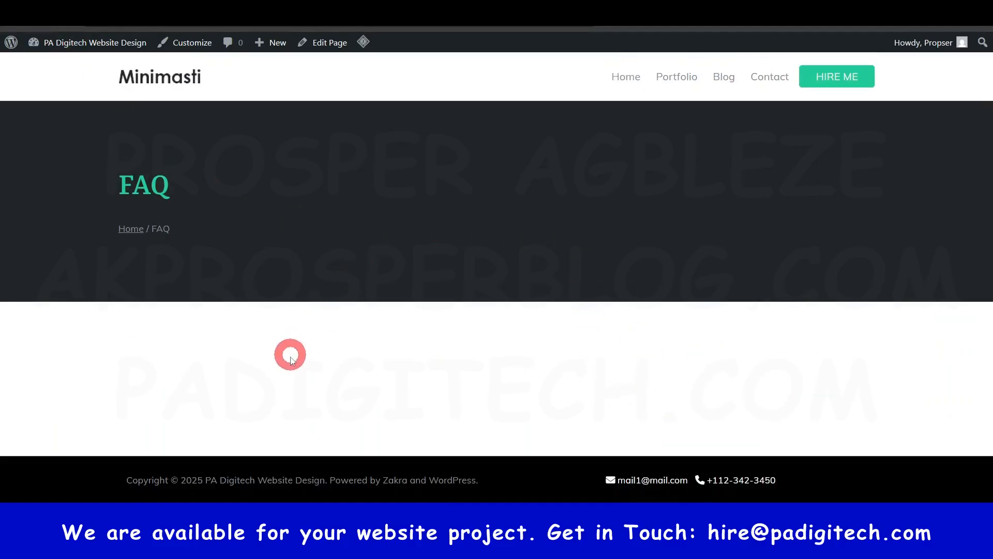
{"action": "left_click", "coordinate": [279, 6]}
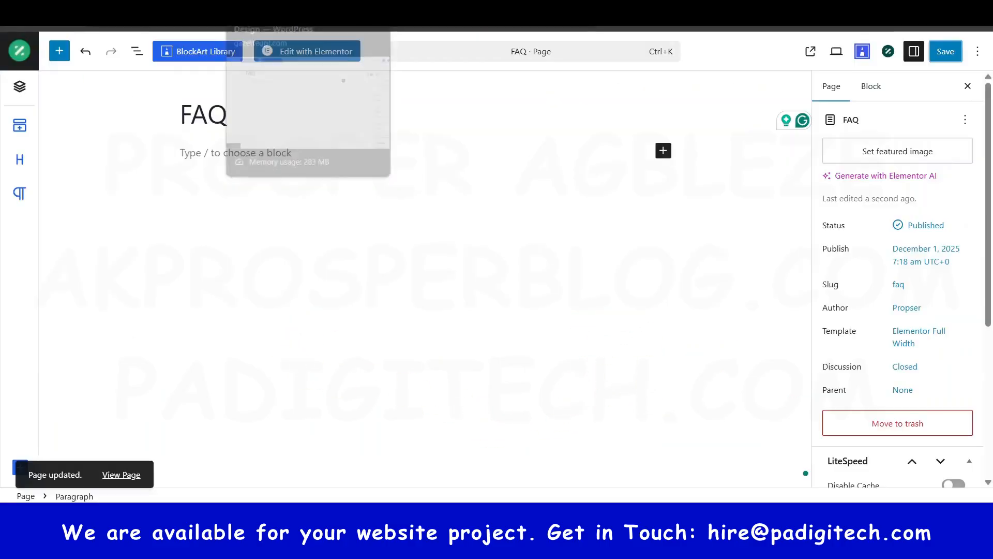
- Open the FAQ page in Elementor and add an Accordion widget to its empty content area
{"action": "left_click", "coordinate": [300, 51]}
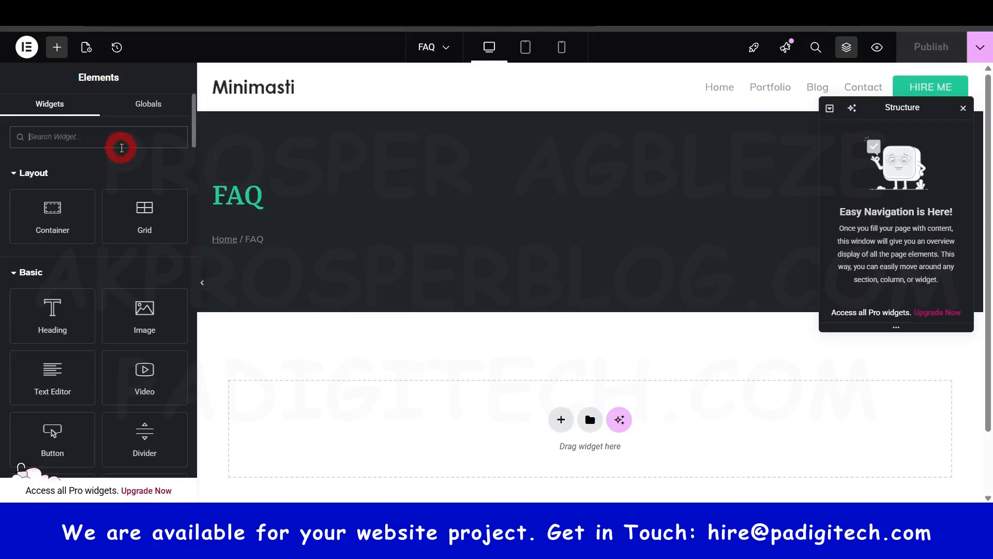
{"action": "type", "text": "acc"}
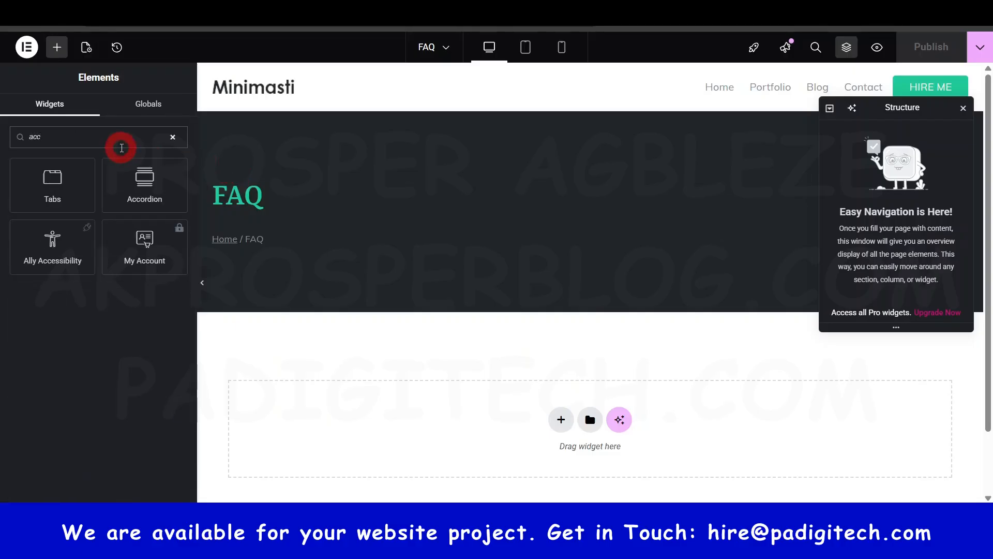
{"action": "left_click_drag", "start_coordinate": [146, 179], "coordinate": [540, 418]}
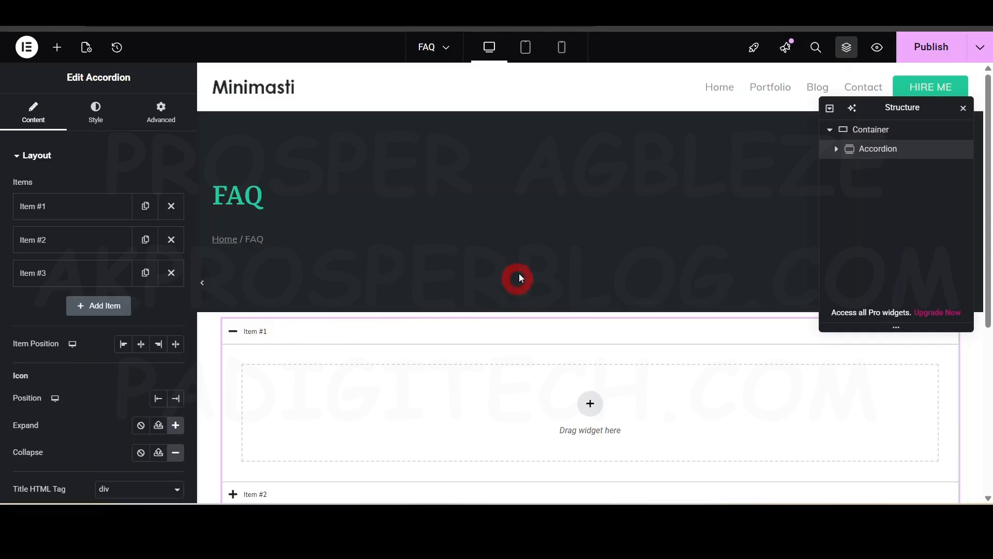
- Test expanding and collapsing the accordion's first item, and publish the FAQ page
{"action": "left_click", "coordinate": [75, 203]}
{"action": "left_click", "coordinate": [75, 202]}
{"action": "left_click", "coordinate": [326, 336]}
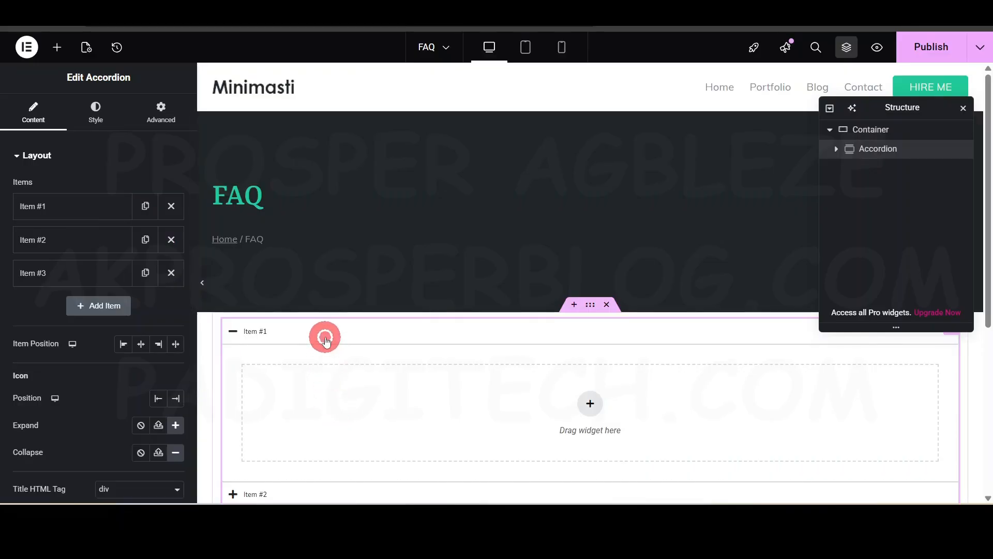
{"action": "left_click", "coordinate": [266, 349]}
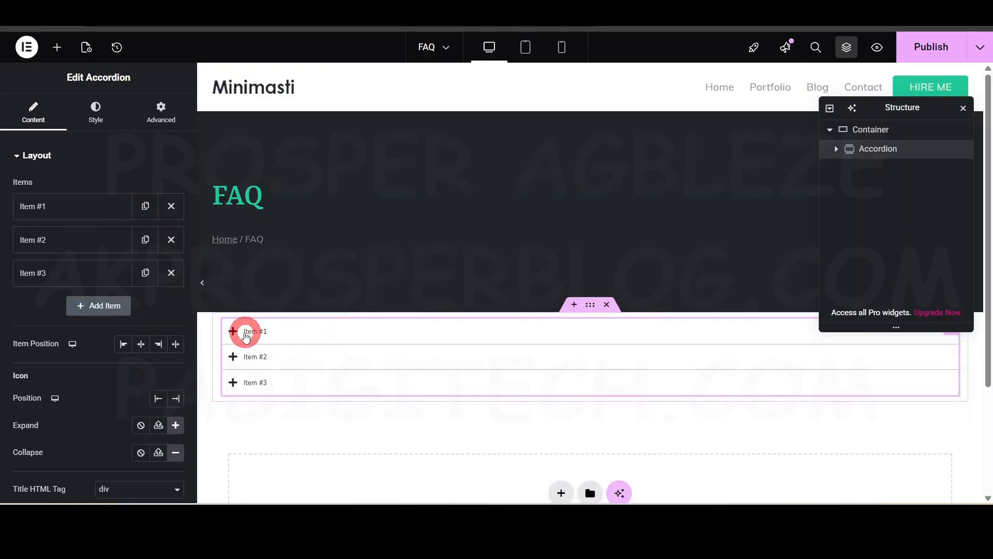
{"action": "left_click", "coordinate": [284, 331]}
{"action": "left_click", "coordinate": [257, 331]}
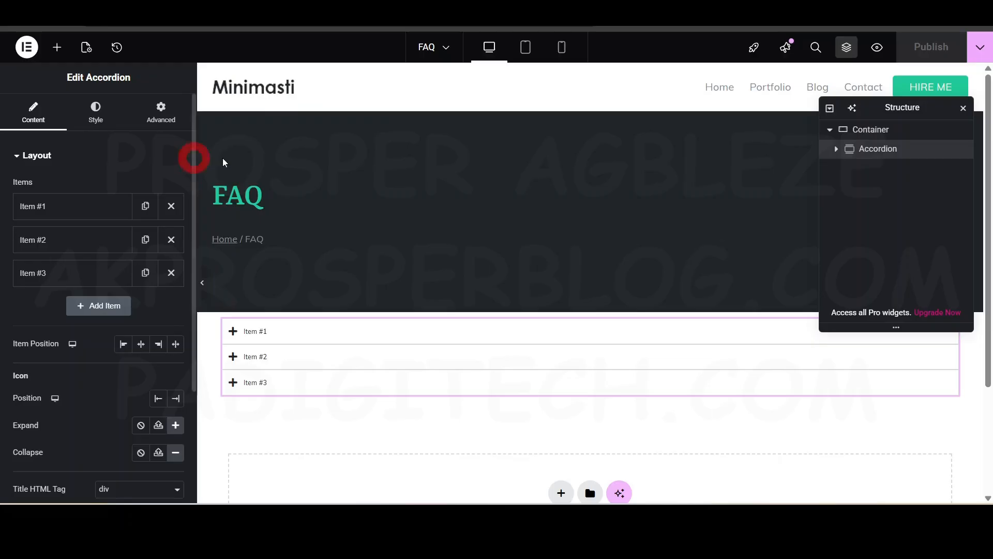
- Exit the Elementor editor and return to the WordPress dashboard home
{"action": "left_click", "coordinate": [28, 48]}
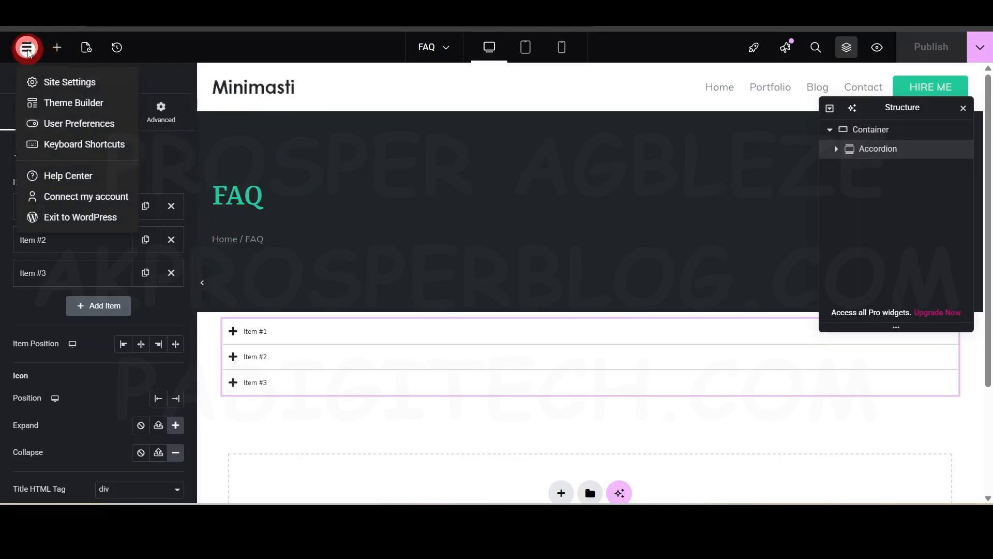
{"action": "left_click", "coordinate": [69, 217]}
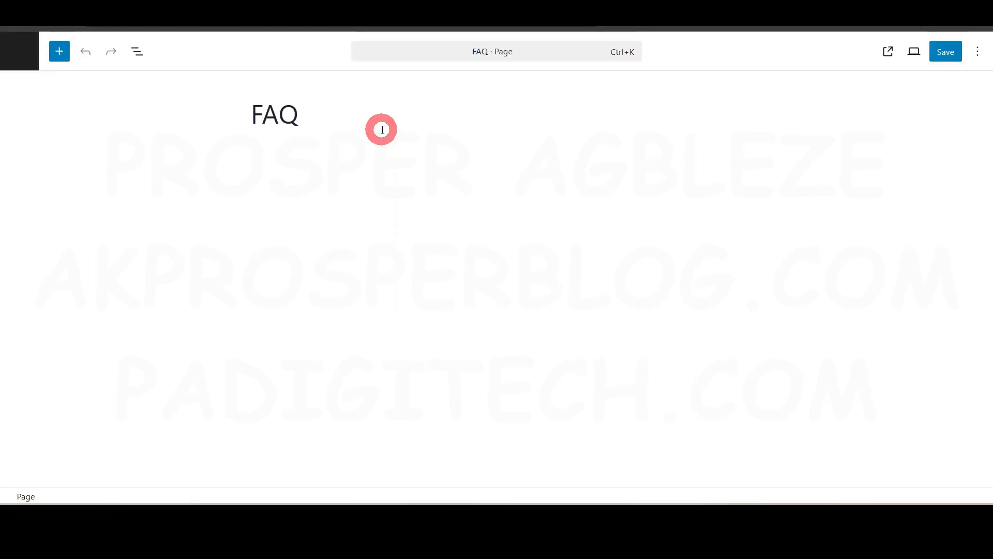
{"action": "left_click", "coordinate": [25, 53]}
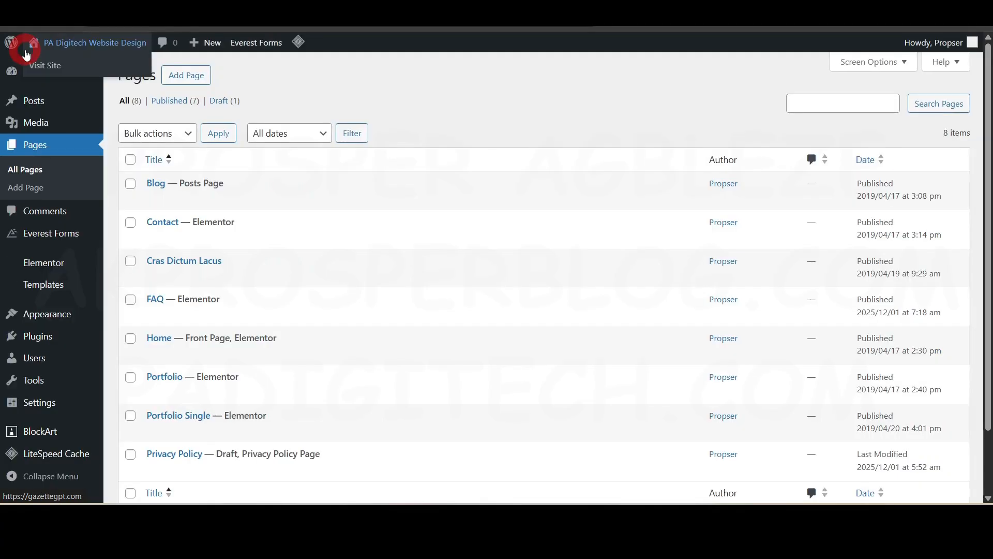
{"action": "mouse_move", "coordinate": [42, 95]}
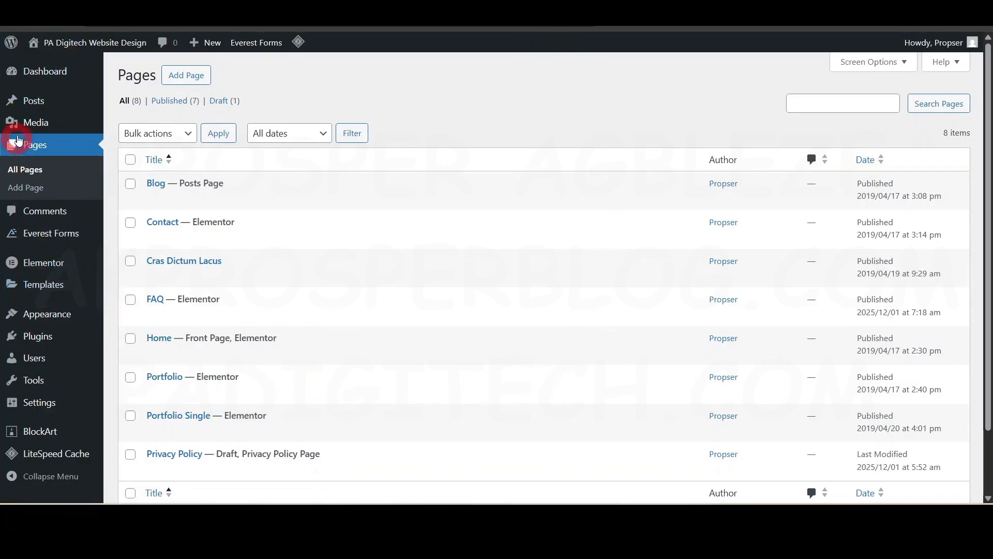
{"action": "left_click", "coordinate": [53, 78]}
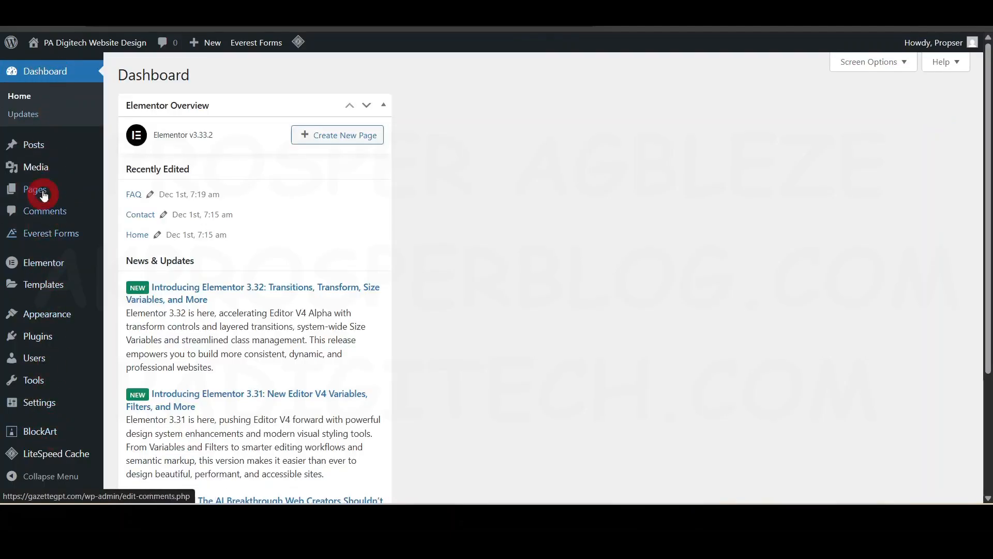
- Open the theme Customizer and look over the homepage preview
{"action": "mouse_move", "coordinate": [42, 313]}
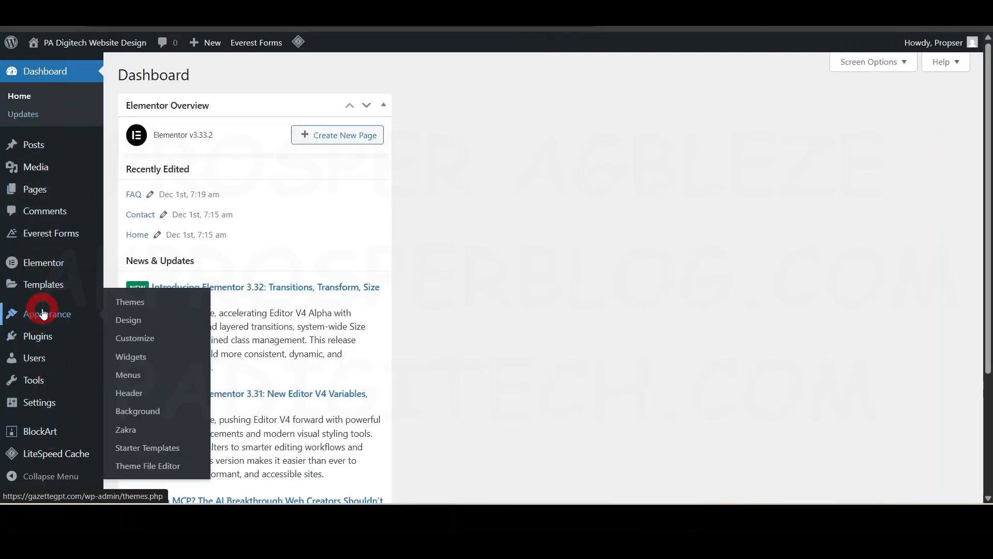
{"action": "left_click", "coordinate": [146, 337]}
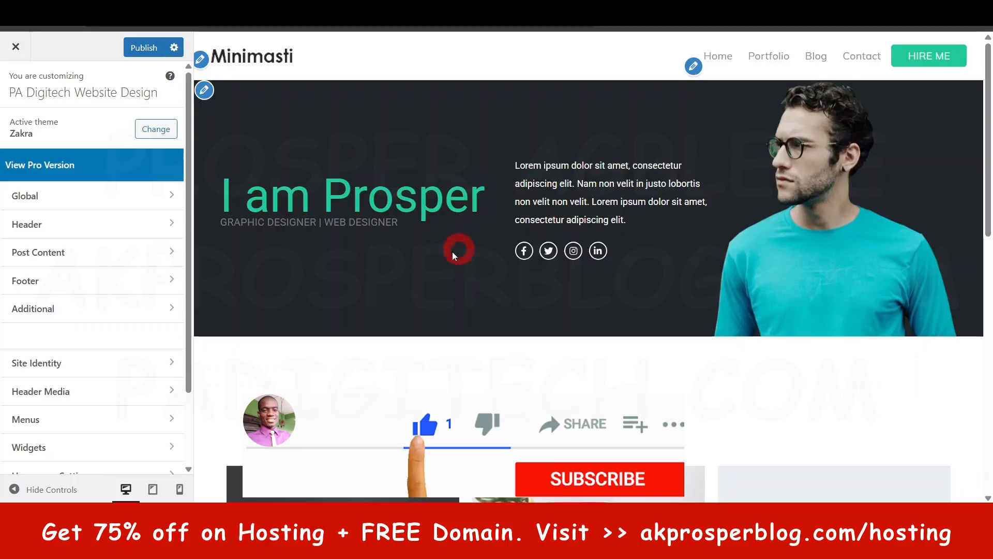
{"action": "scroll", "coordinate": [742, 299], "scroll_direction": "down", "scroll_amount": 8}
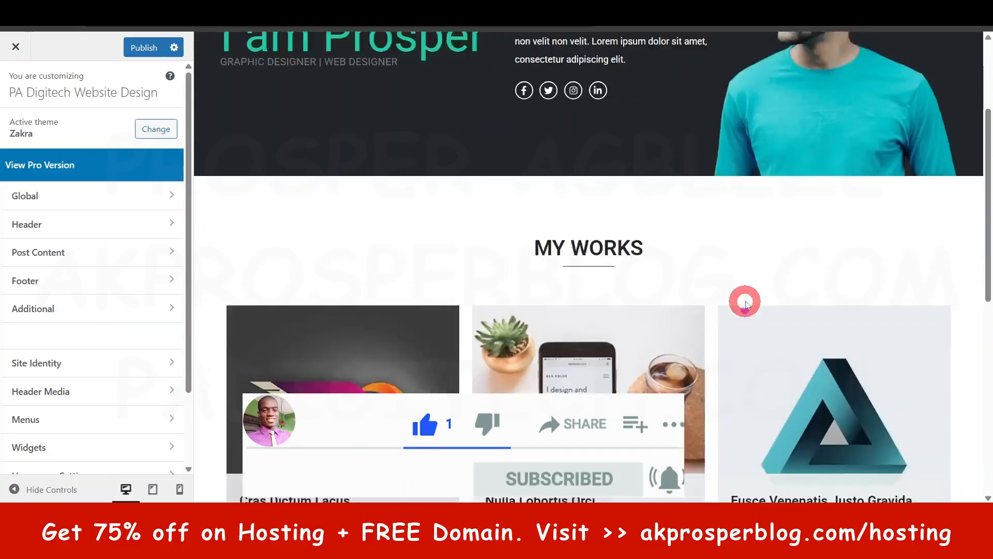
{"action": "scroll", "coordinate": [747, 295], "scroll_direction": "down", "scroll_amount": 2}
{"action": "scroll", "coordinate": [747, 295], "scroll_direction": "up", "scroll_amount": 10}
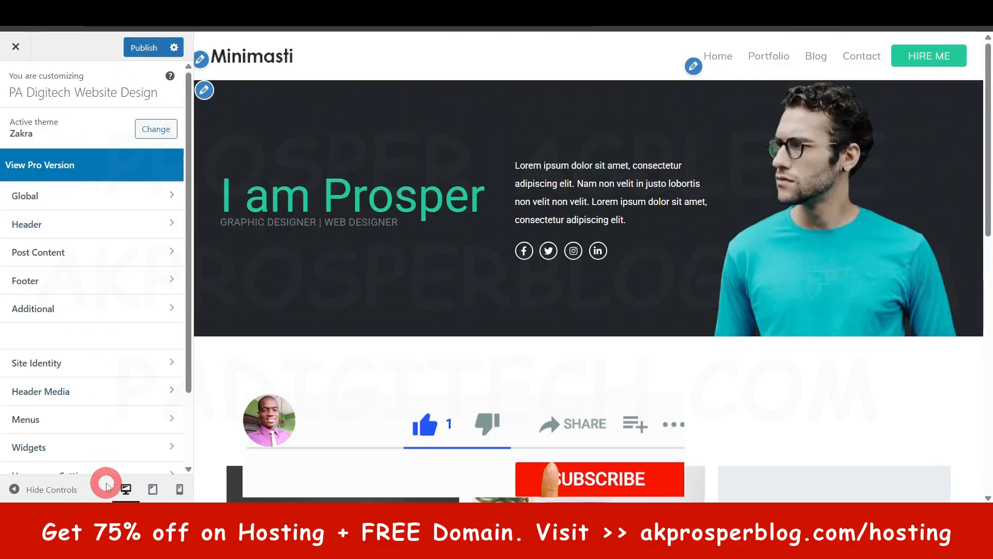
- Review the global typography settings, including font presets, body and heading fonts, and root font size
{"action": "left_click", "coordinate": [51, 201]}
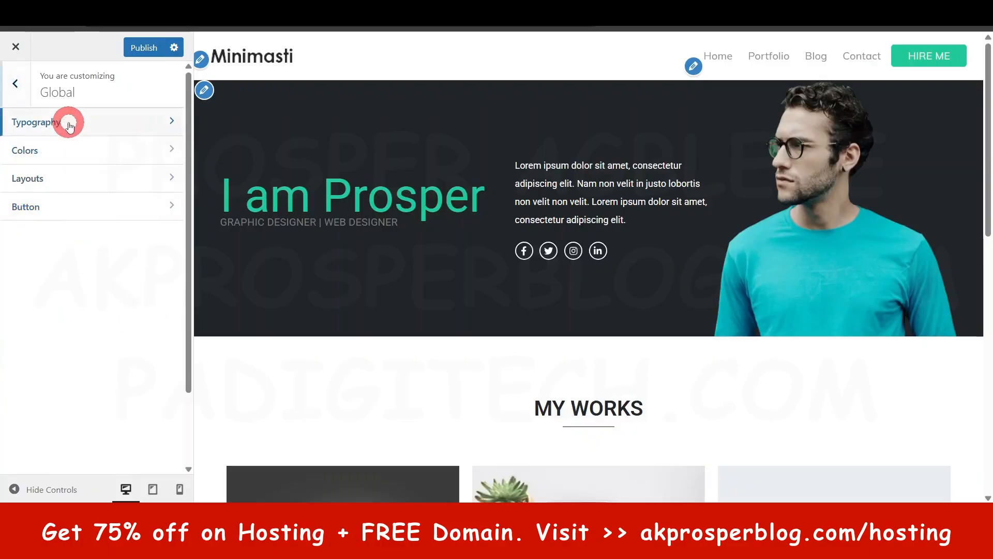
{"action": "left_click", "coordinate": [69, 126]}
{"action": "scroll", "coordinate": [61, 310], "scroll_direction": "down", "scroll_amount": 5}
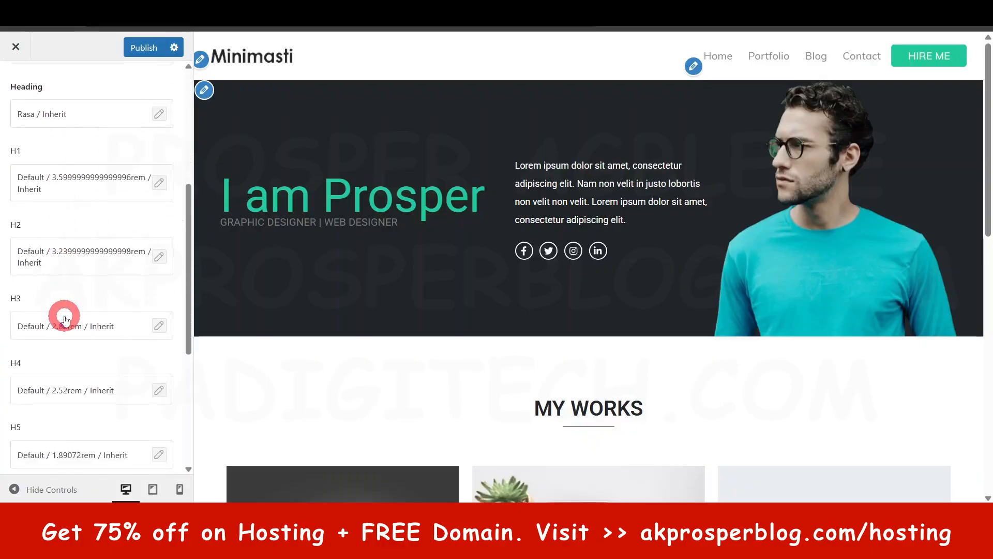
{"action": "scroll", "coordinate": [65, 319], "scroll_direction": "down", "scroll_amount": 5}
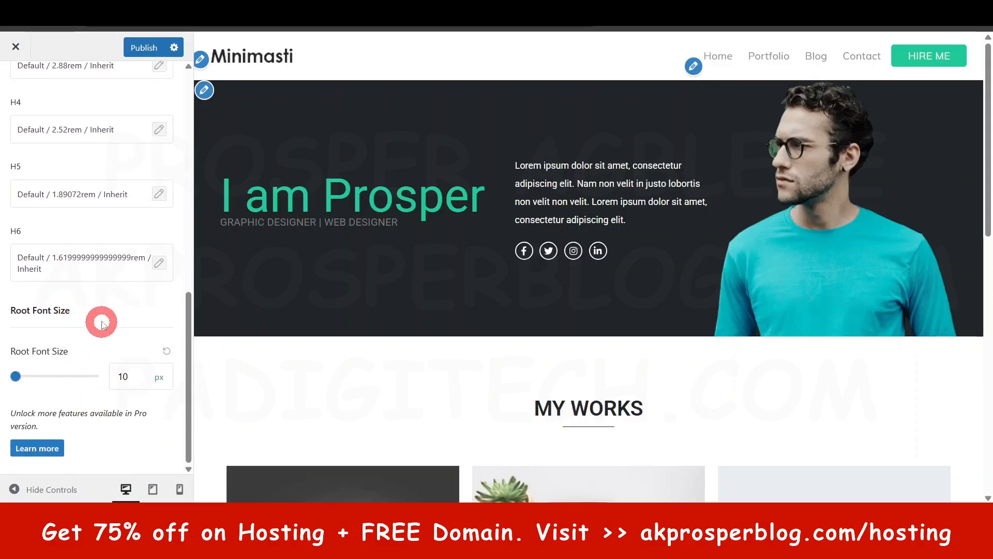
{"action": "scroll", "coordinate": [102, 324], "scroll_direction": "up", "scroll_amount": 10}
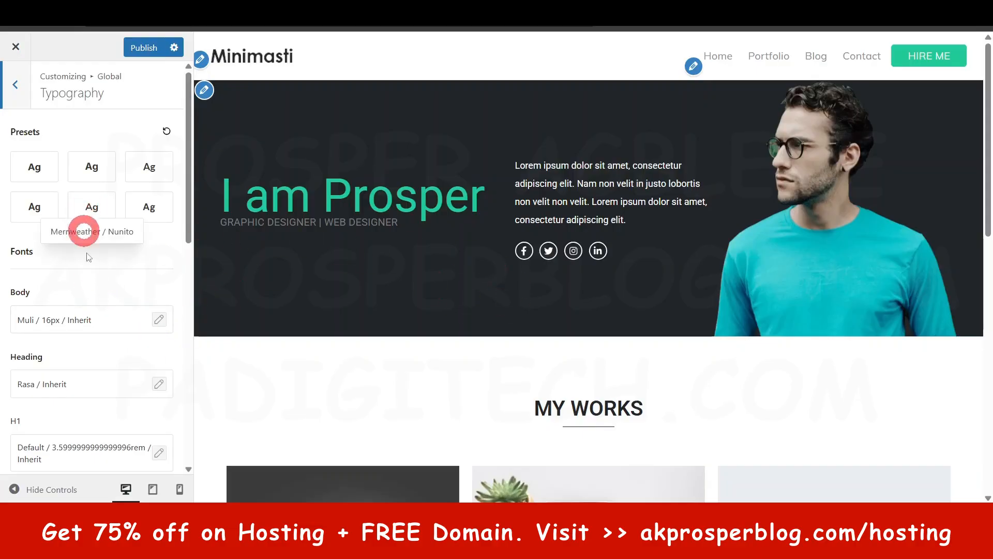
{"action": "scroll", "coordinate": [106, 338], "scroll_direction": "down", "scroll_amount": 2}
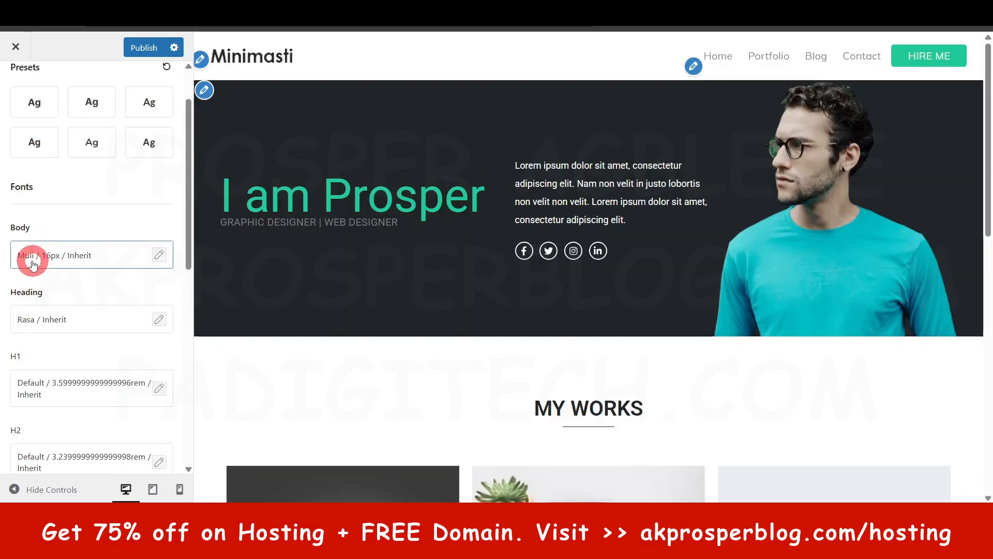
{"action": "scroll", "coordinate": [31, 263], "scroll_direction": "down", "scroll_amount": 5}
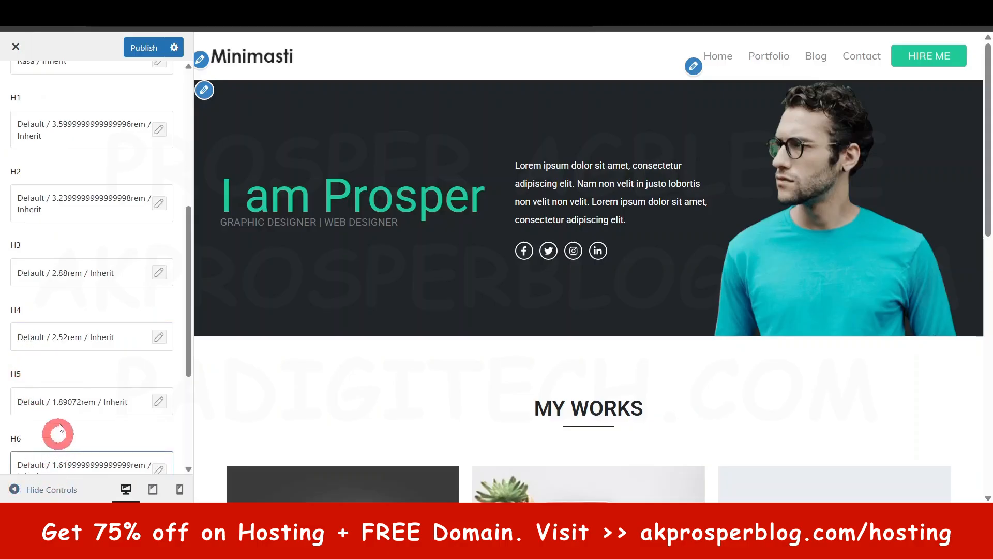
{"action": "scroll", "coordinate": [63, 354], "scroll_direction": "up", "scroll_amount": 6}
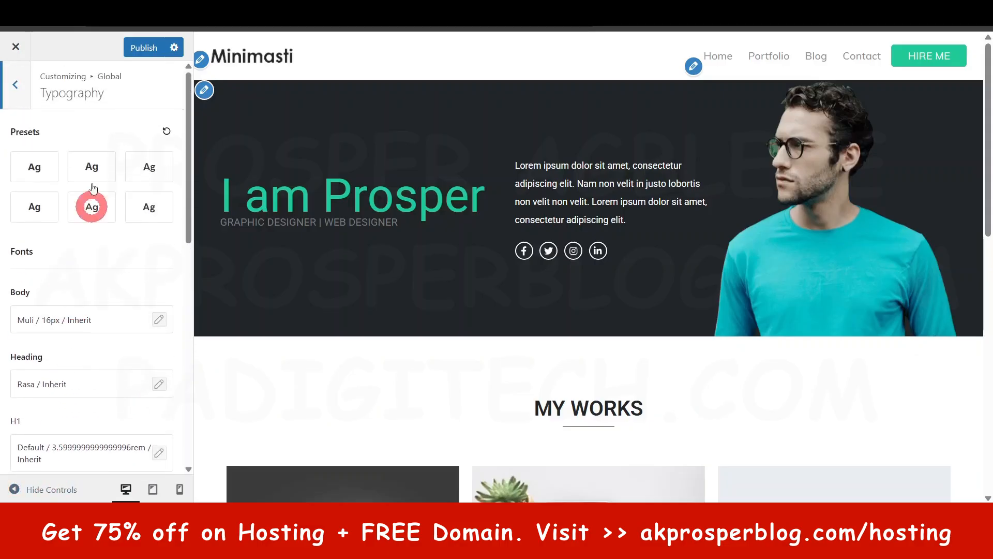
- Review the global color palettes and the theme color settings
{"action": "left_click", "coordinate": [15, 85]}
{"action": "left_click", "coordinate": [62, 153]}
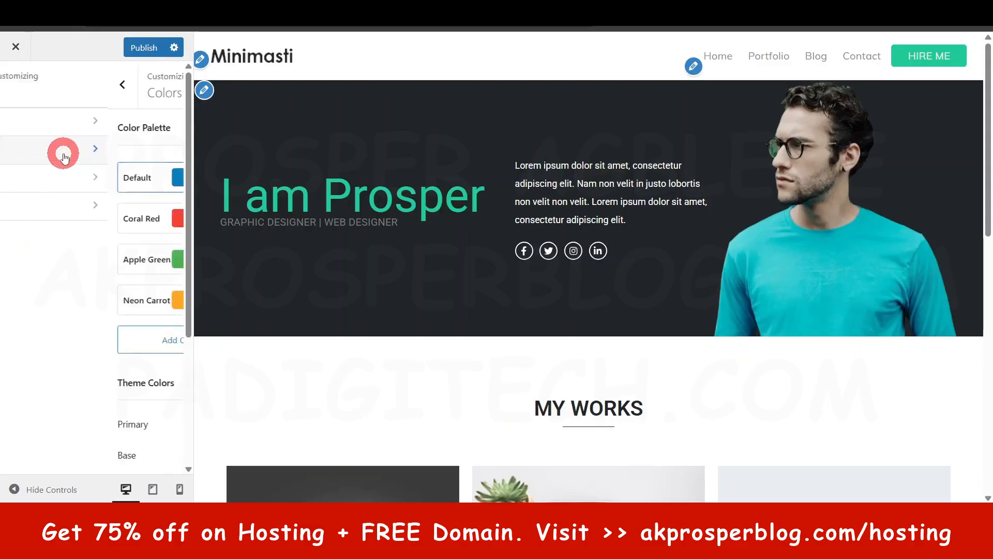
{"action": "left_click", "coordinate": [90, 259]}
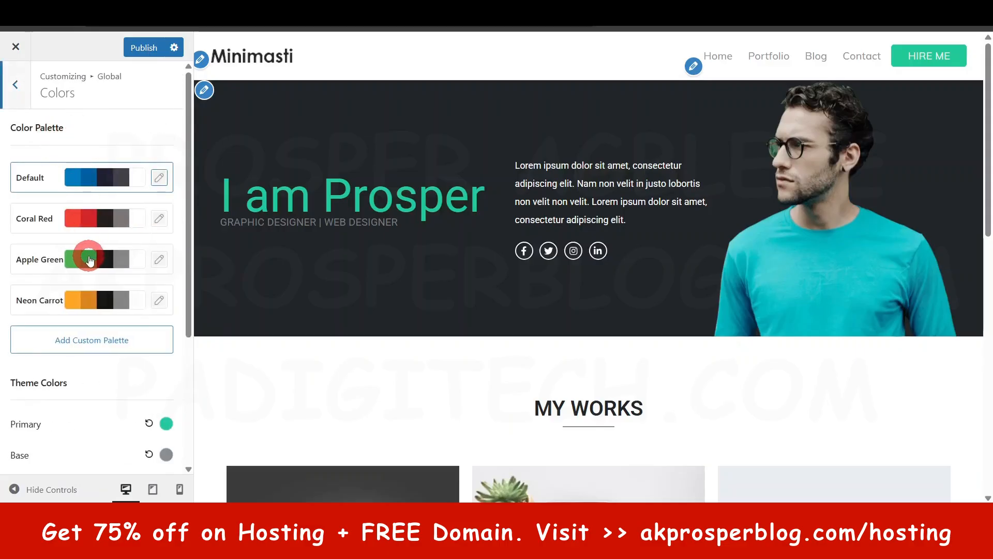
{"action": "scroll", "coordinate": [89, 375], "scroll_direction": "down", "scroll_amount": 3}
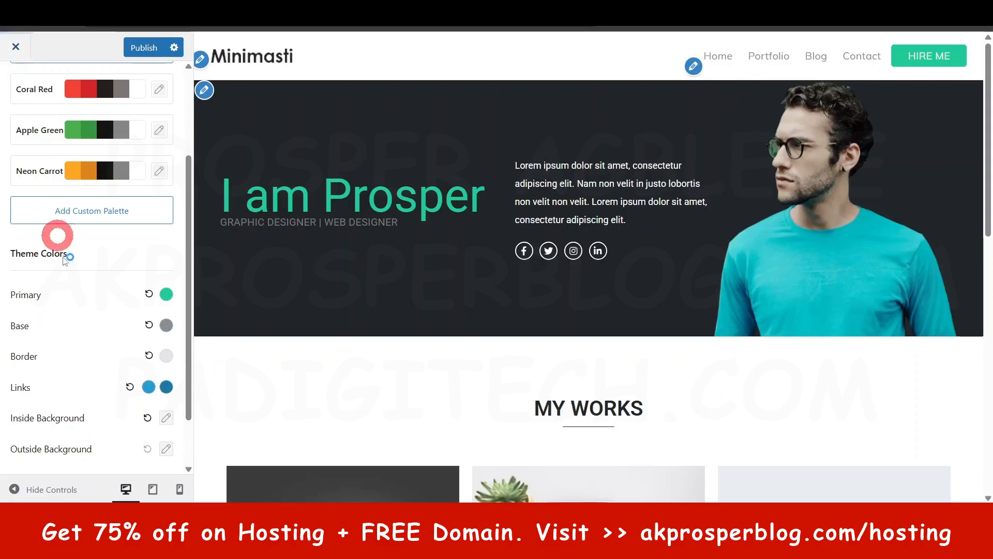
{"action": "scroll", "coordinate": [69, 246], "scroll_direction": "up", "scroll_amount": 3}
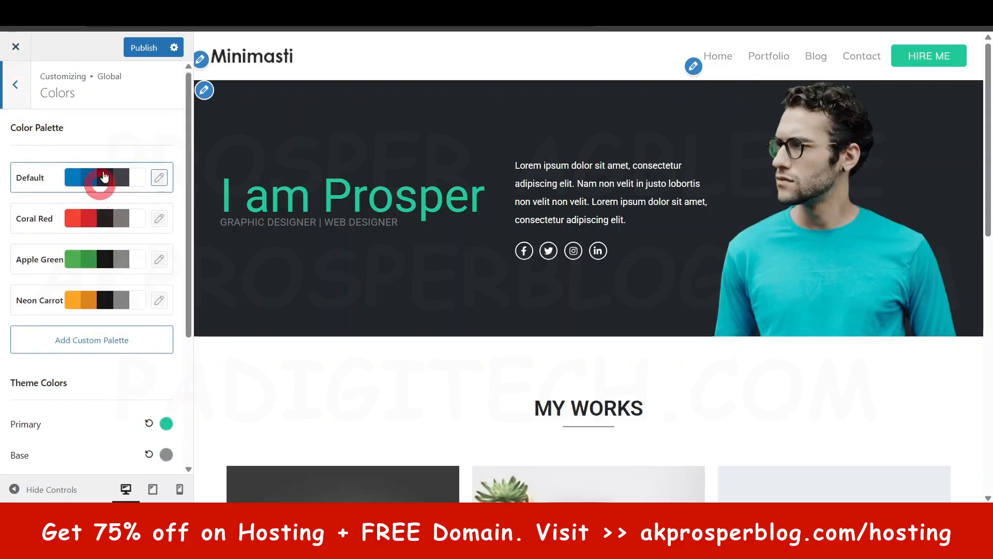
{"action": "left_click", "coordinate": [59, 81]}
- Review the global layout settings for container layout, width, content area and sidebar
{"action": "left_click", "coordinate": [14, 87]}
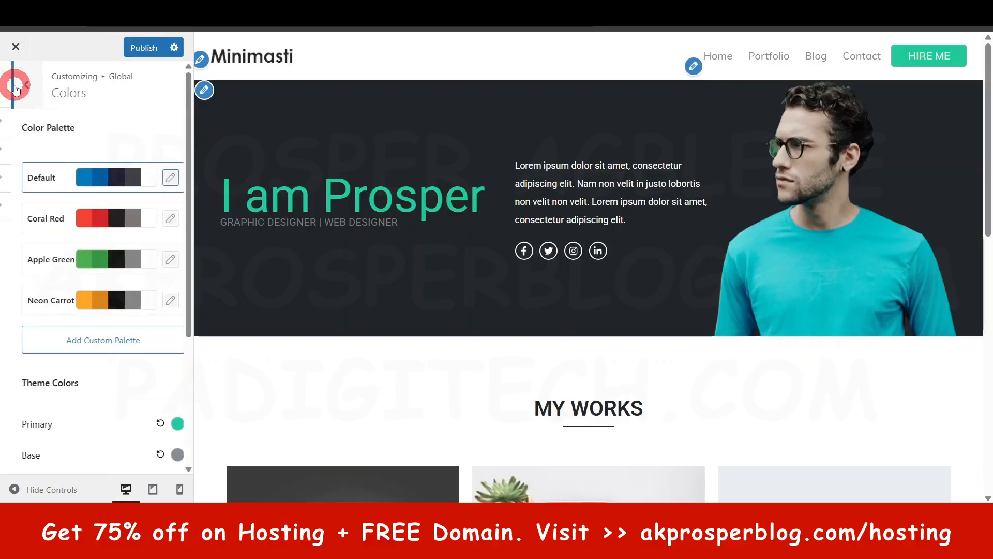
{"action": "left_click", "coordinate": [41, 183]}
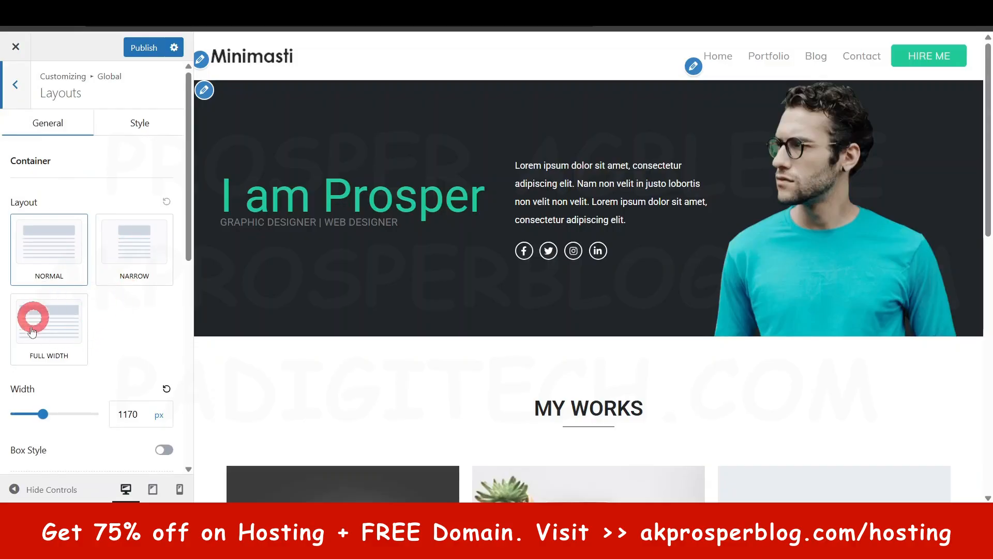
{"action": "scroll", "coordinate": [52, 367], "scroll_direction": "down", "scroll_amount": 3}
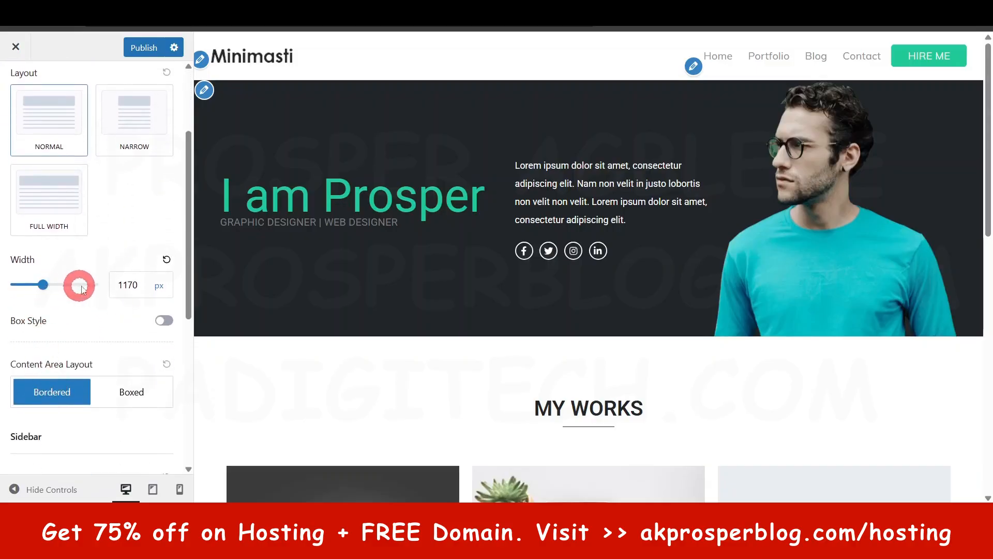
{"action": "scroll", "coordinate": [85, 289], "scroll_direction": "down", "scroll_amount": 6}
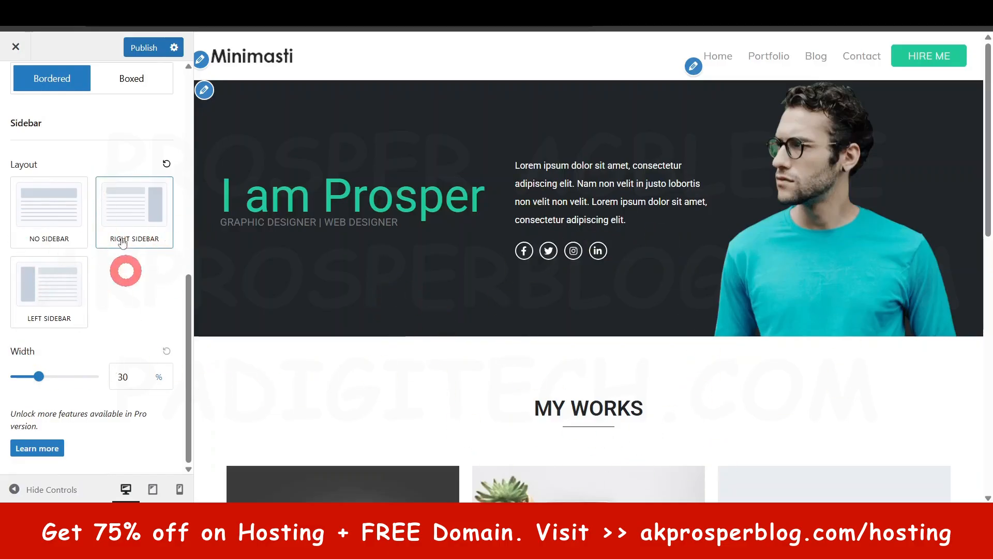
{"action": "scroll", "coordinate": [107, 254], "scroll_direction": "up", "scroll_amount": 5}
{"action": "scroll", "coordinate": [105, 252], "scroll_direction": "up", "scroll_amount": 3}
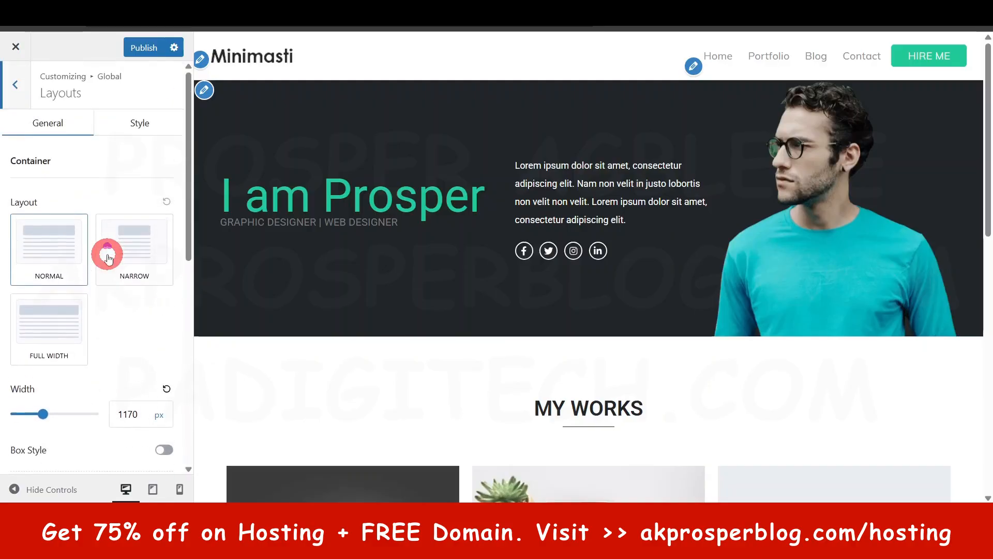
- Look over the remaining global container and sidebar layout options and open the header builder settings
{"action": "scroll", "coordinate": [107, 259], "scroll_direction": "down", "scroll_amount": 5}
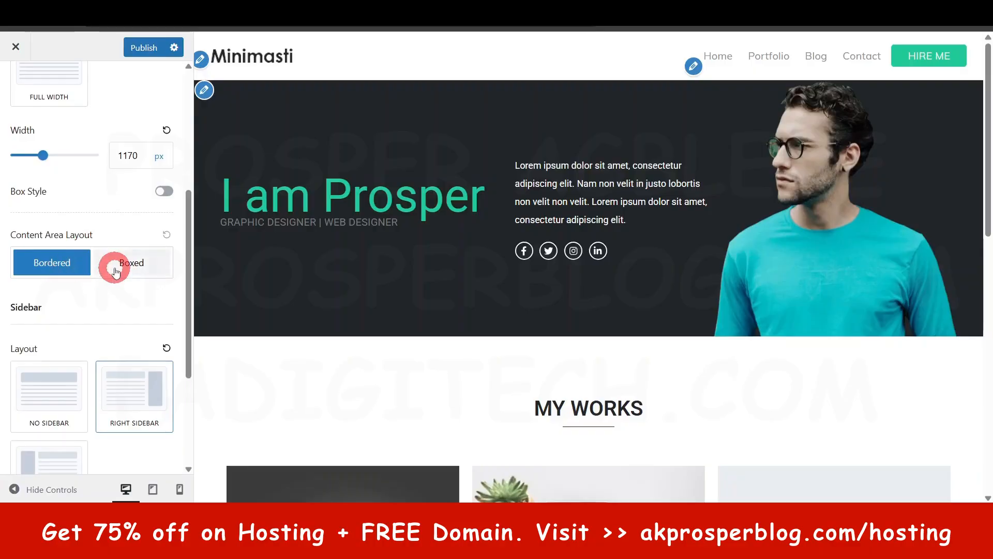
{"action": "scroll", "coordinate": [117, 269], "scroll_direction": "up", "scroll_amount": 5}
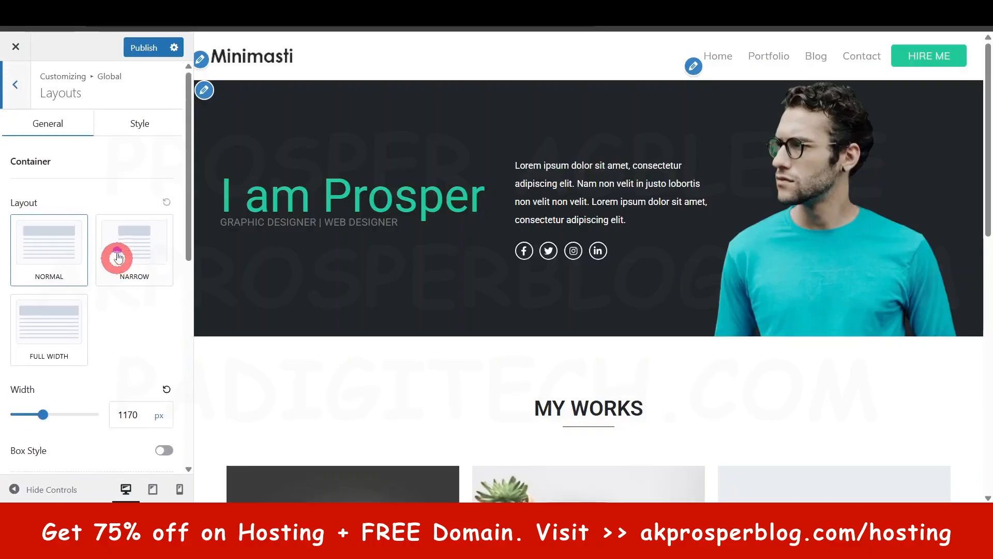
{"action": "left_click", "coordinate": [24, 84]}
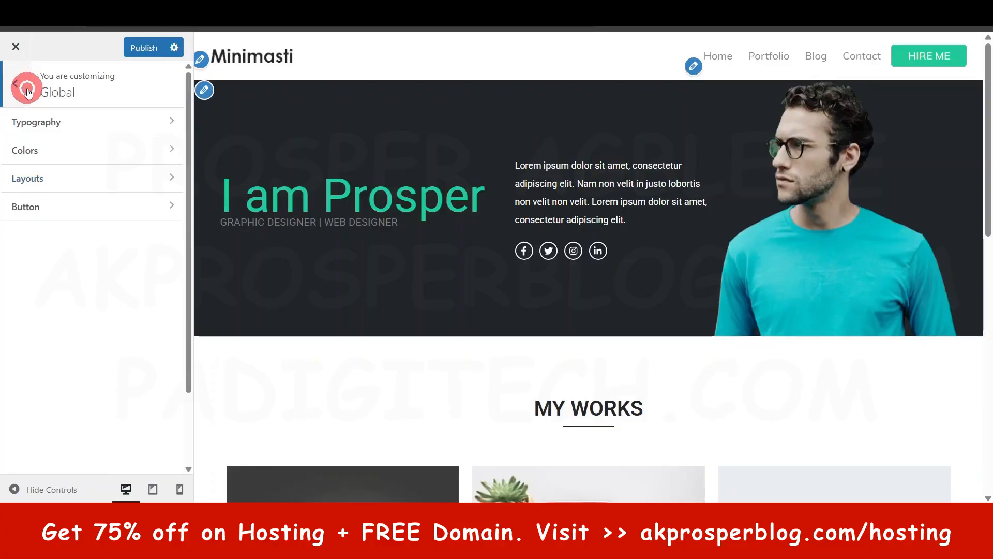
{"action": "left_click", "coordinate": [26, 88]}
{"action": "left_click", "coordinate": [50, 226]}
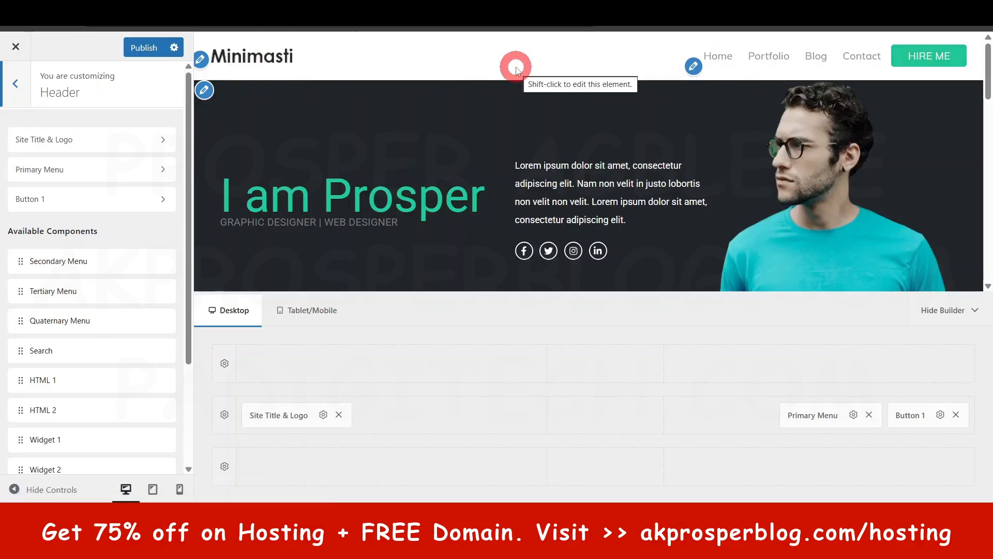
- Review the header's site title, tagline and logo settings, including the media library's logo choices and the logo height
{"action": "left_click", "coordinate": [74, 140]}
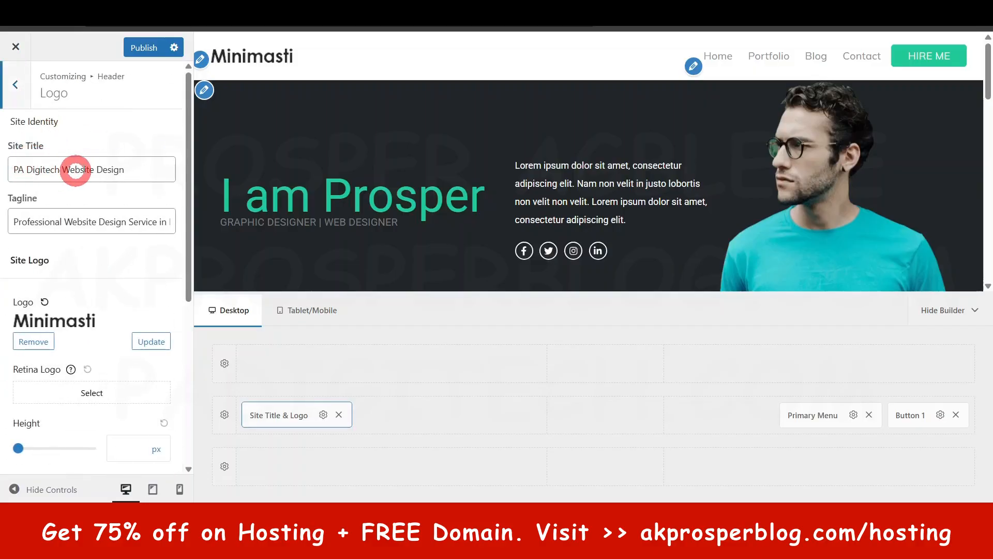
{"action": "left_click", "coordinate": [68, 174]}
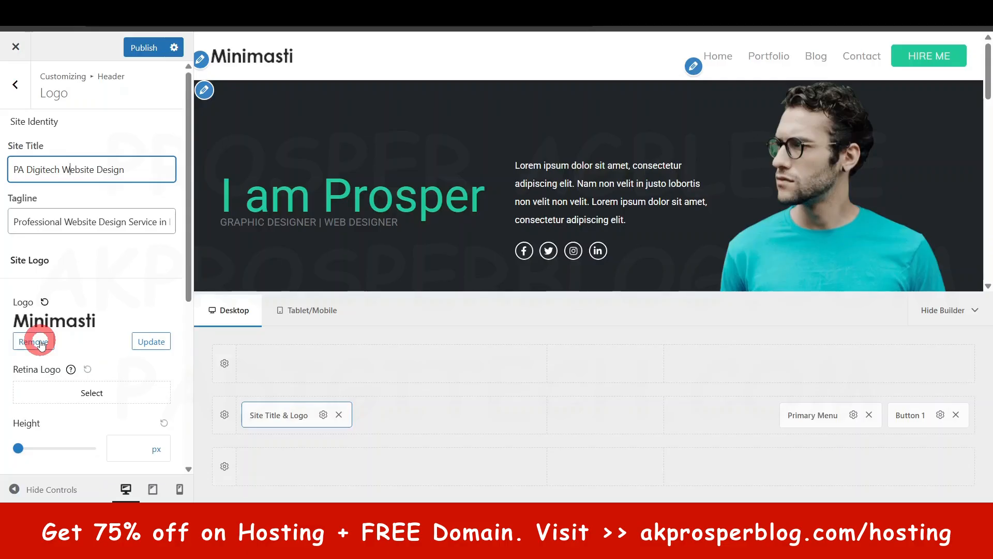
{"action": "left_click", "coordinate": [152, 343]}
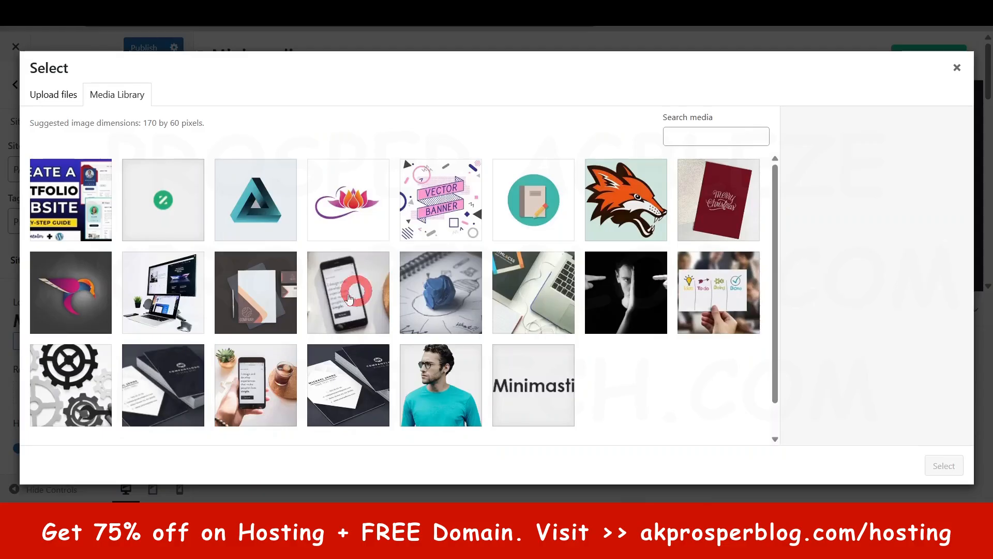
{"action": "left_click", "coordinate": [957, 64]}
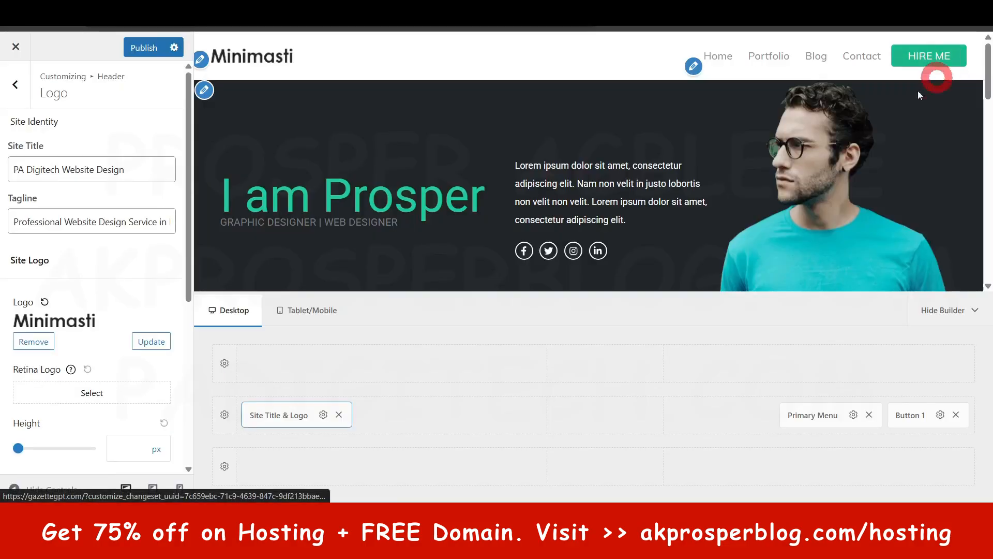
{"action": "scroll", "coordinate": [33, 361], "scroll_direction": "down", "scroll_amount": 2}
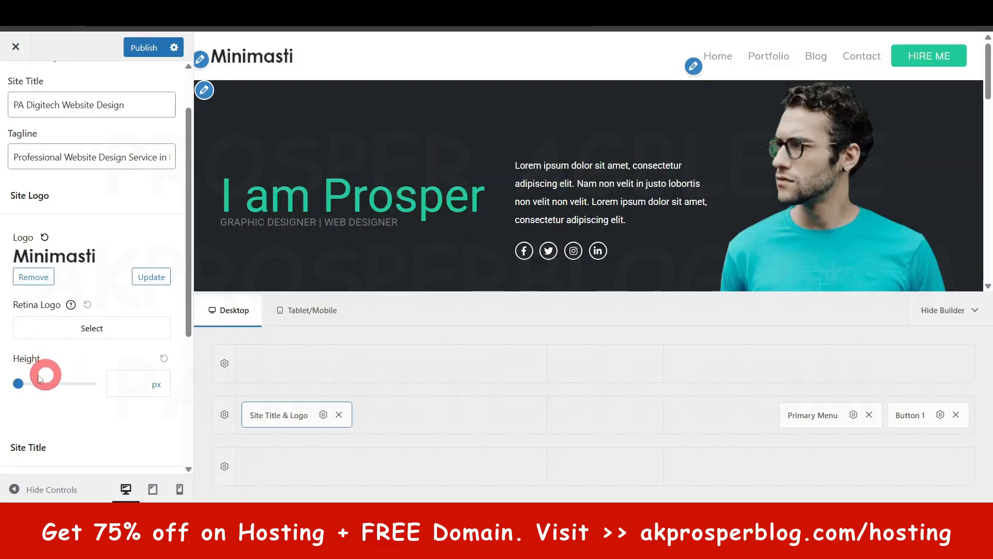
{"action": "left_click_drag", "start_coordinate": [26, 388], "coordinate": [72, 389]}
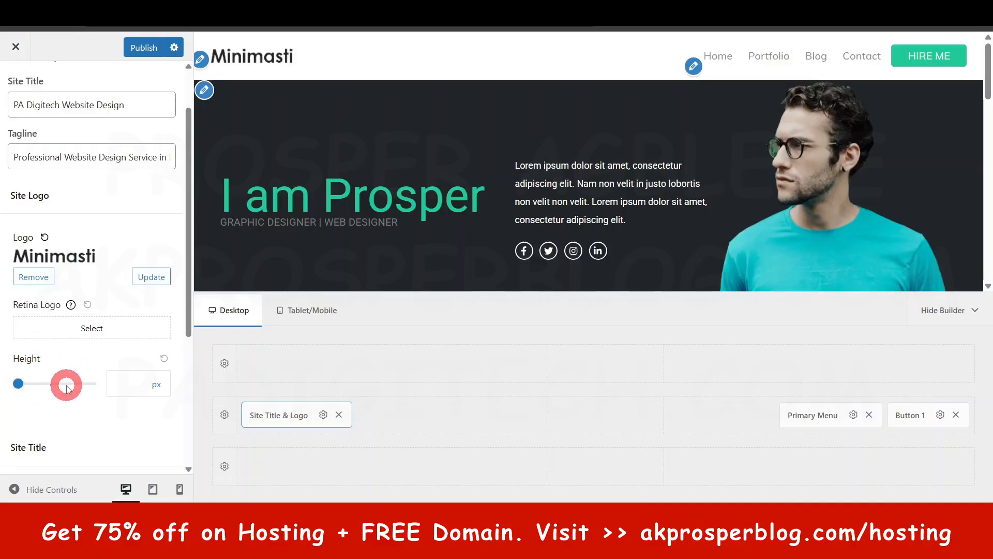
{"action": "scroll", "coordinate": [66, 387], "scroll_direction": "down", "scroll_amount": 5}
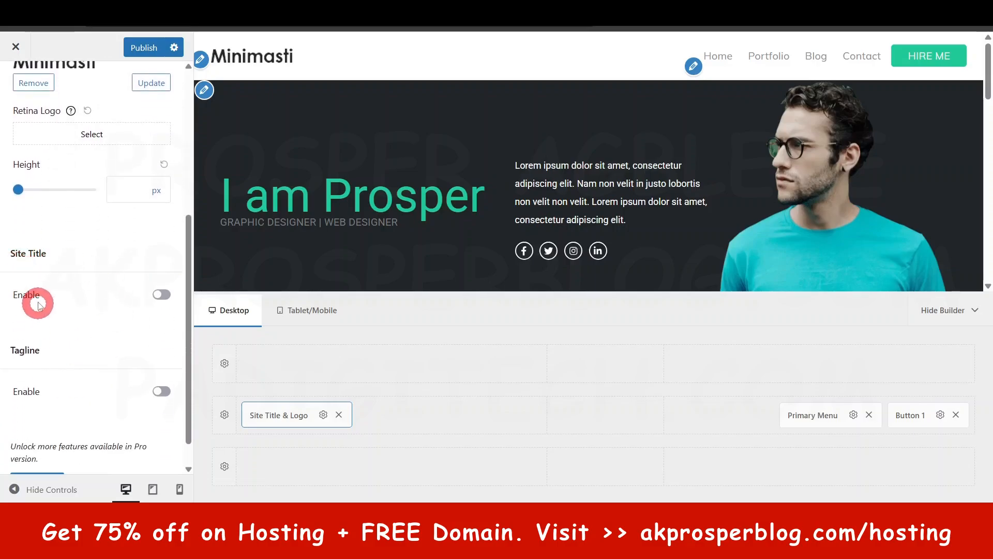
{"action": "scroll", "coordinate": [41, 289], "scroll_direction": "up", "scroll_amount": 6}
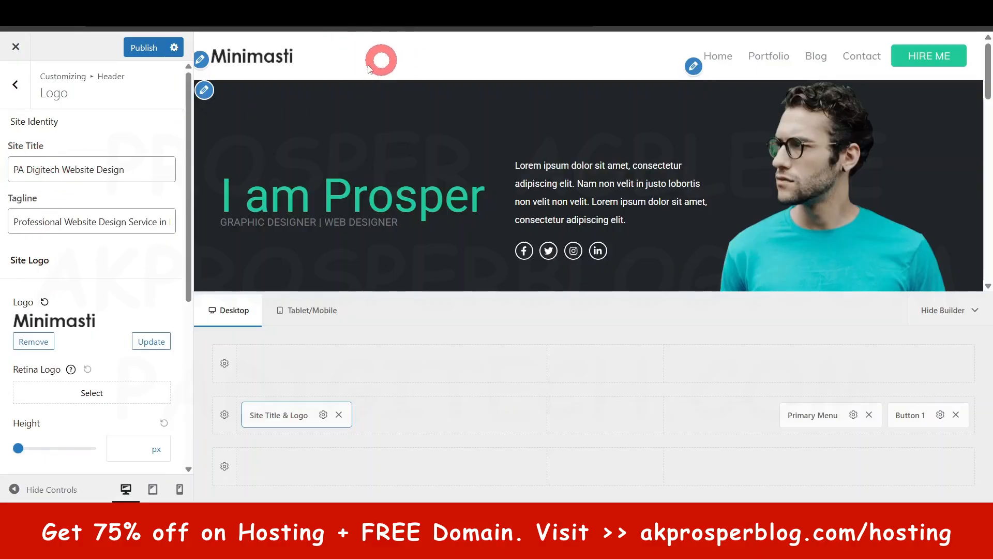
- Try displaying the site title and the tagline beside the header logo, switching each one off again
{"action": "scroll", "coordinate": [102, 406], "scroll_direction": "down", "scroll_amount": 6}
{"action": "left_click", "coordinate": [161, 296]}
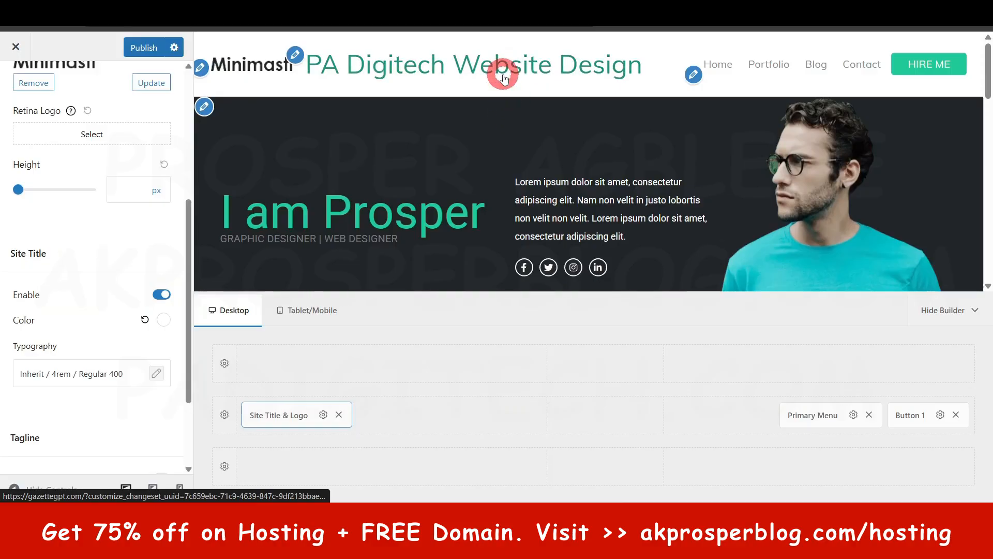
{"action": "left_click", "coordinate": [162, 295]}
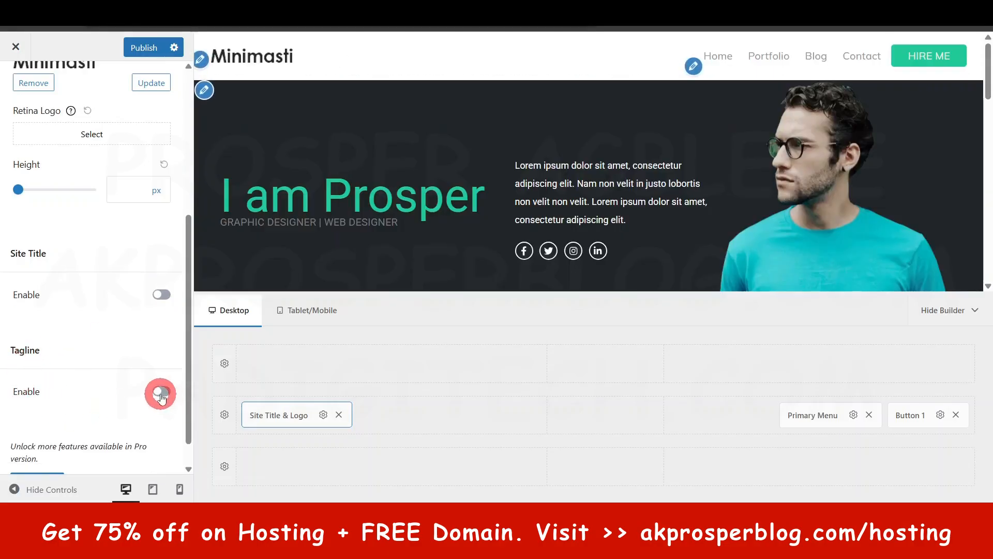
{"action": "left_click", "coordinate": [161, 395]}
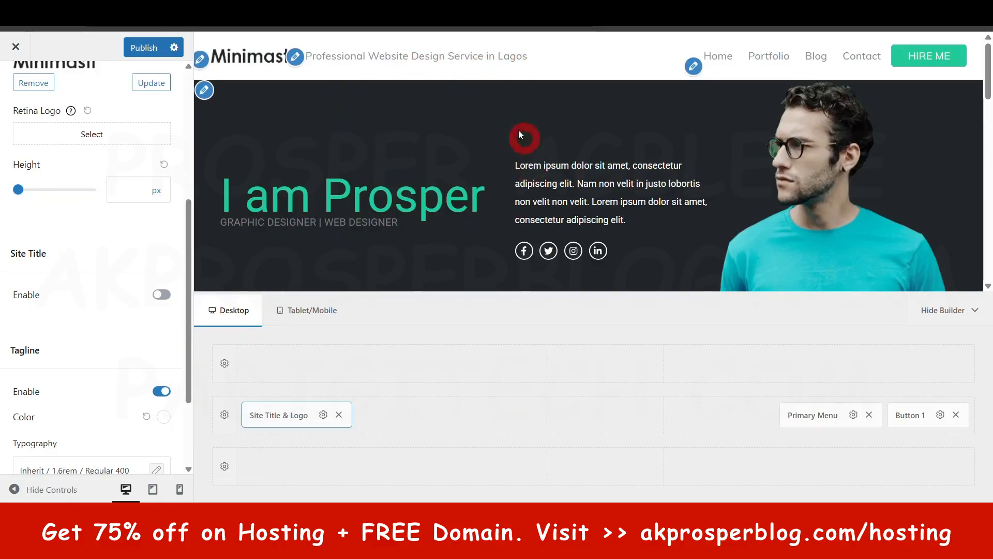
{"action": "left_click", "coordinate": [162, 391]}
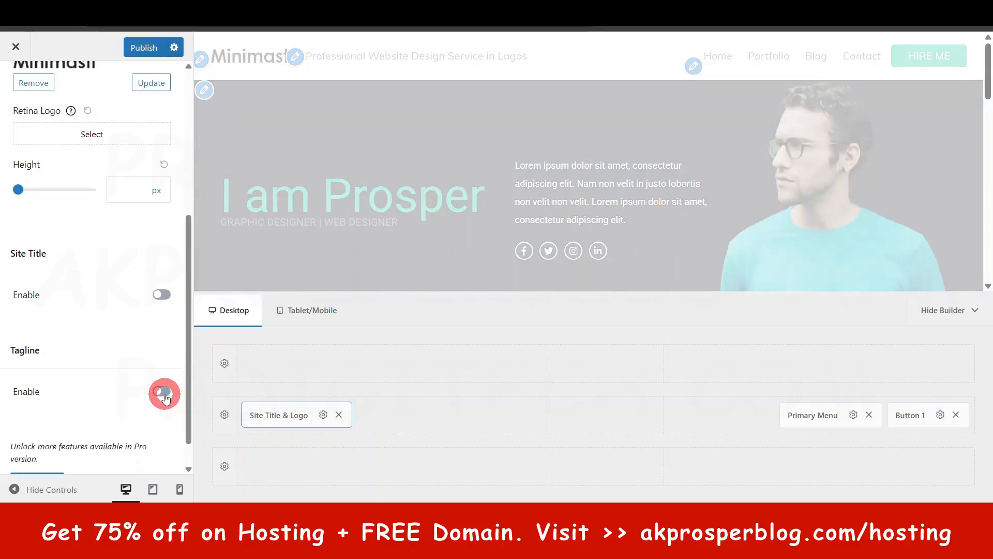
- Check the rest of the logo settings and publish the Customizer changes
{"action": "scroll", "coordinate": [163, 401], "scroll_direction": "down", "scroll_amount": 1}
{"action": "scroll", "coordinate": [160, 399], "scroll_direction": "up", "scroll_amount": 5}
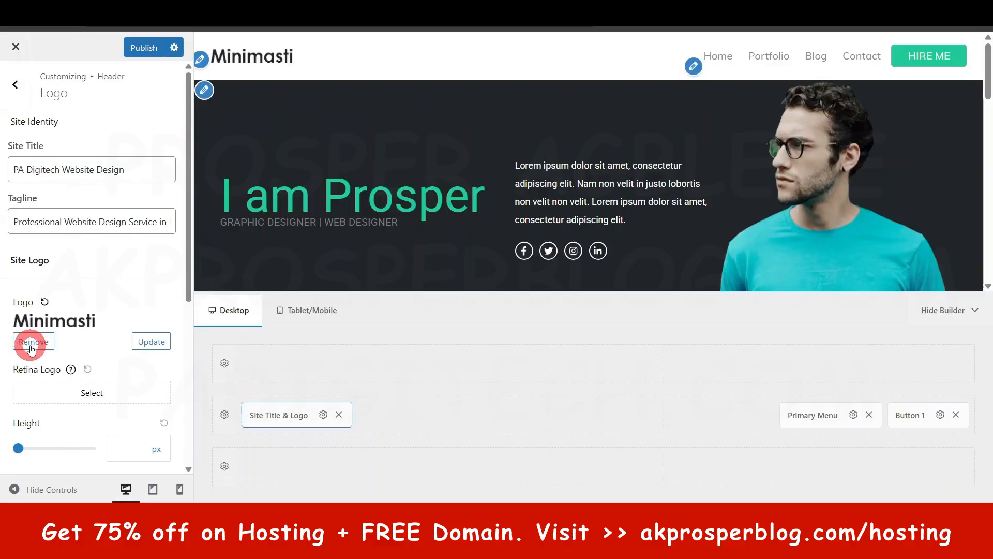
{"action": "left_click", "coordinate": [145, 47]}
- Set the primary menu's Advanced Style to Right Border after trying Underline Border, and look over its submenu options
{"action": "left_click", "coordinate": [24, 84]}
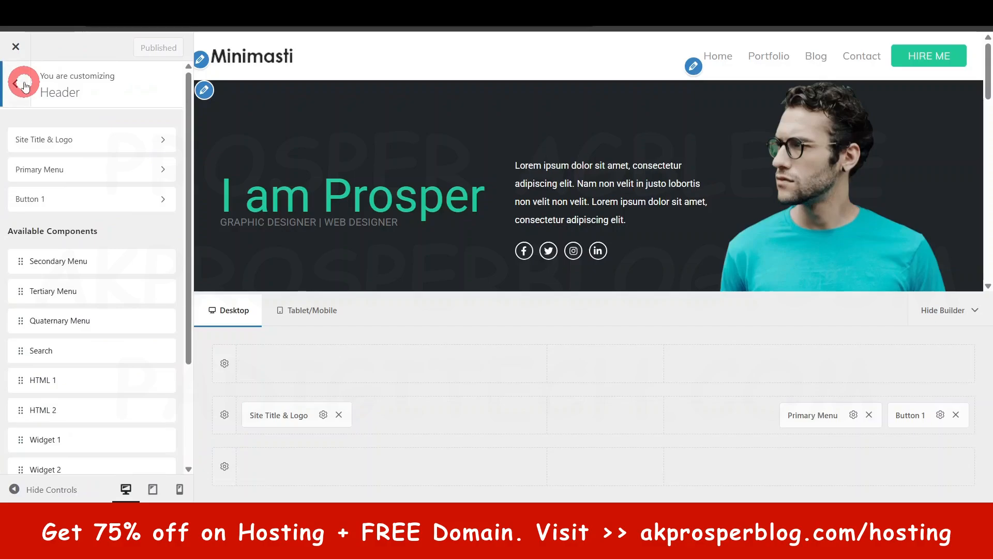
{"action": "left_click", "coordinate": [66, 169]}
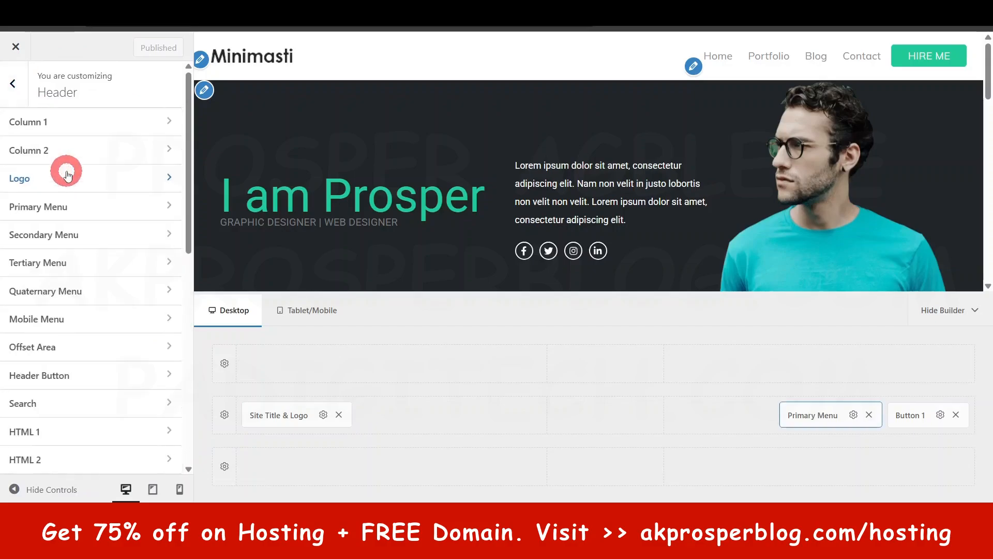
{"action": "scroll", "coordinate": [88, 249], "scroll_direction": "down", "scroll_amount": 4}
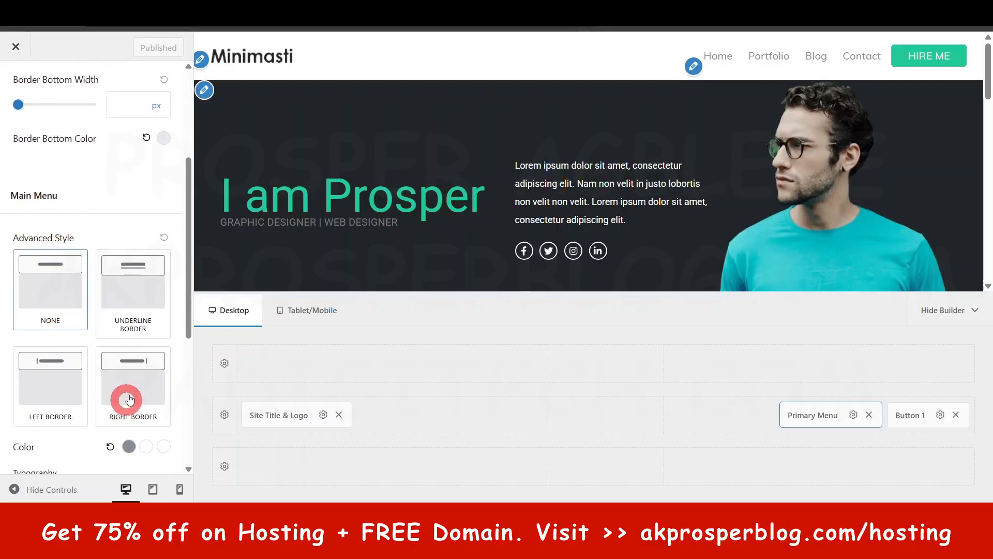
{"action": "scroll", "coordinate": [122, 380], "scroll_direction": "down", "scroll_amount": 1}
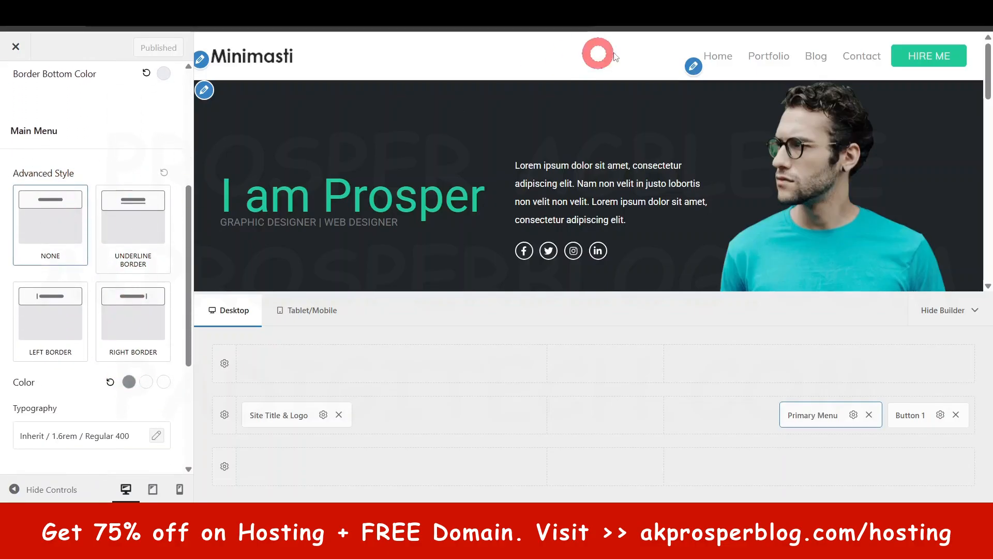
{"action": "left_click", "coordinate": [141, 216]}
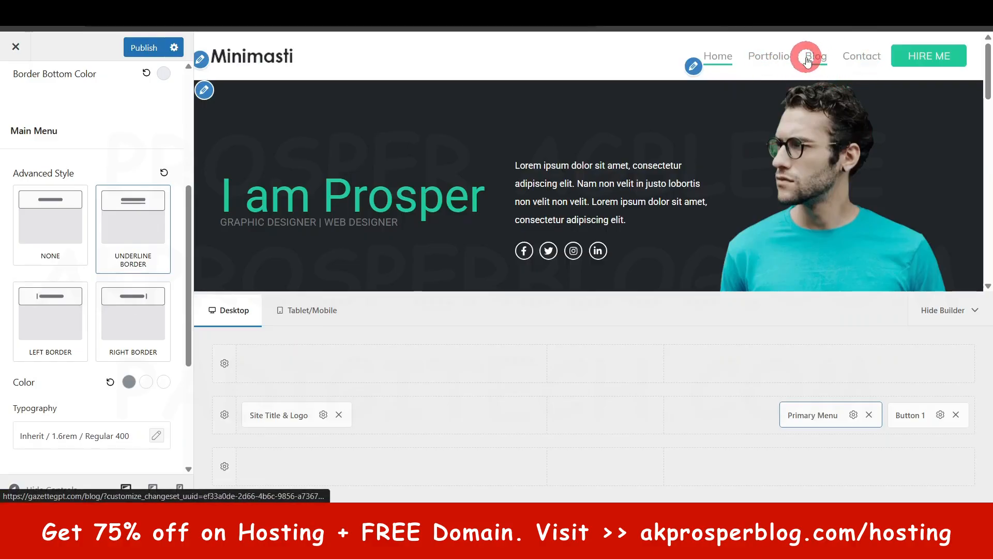
{"action": "left_click", "coordinate": [133, 306]}
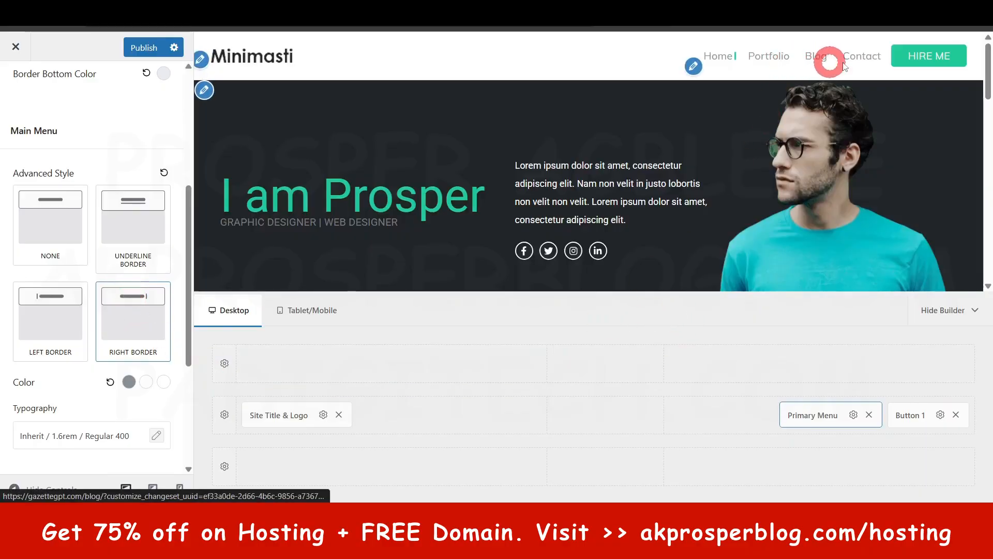
{"action": "scroll", "coordinate": [111, 369], "scroll_direction": "down", "scroll_amount": 4}
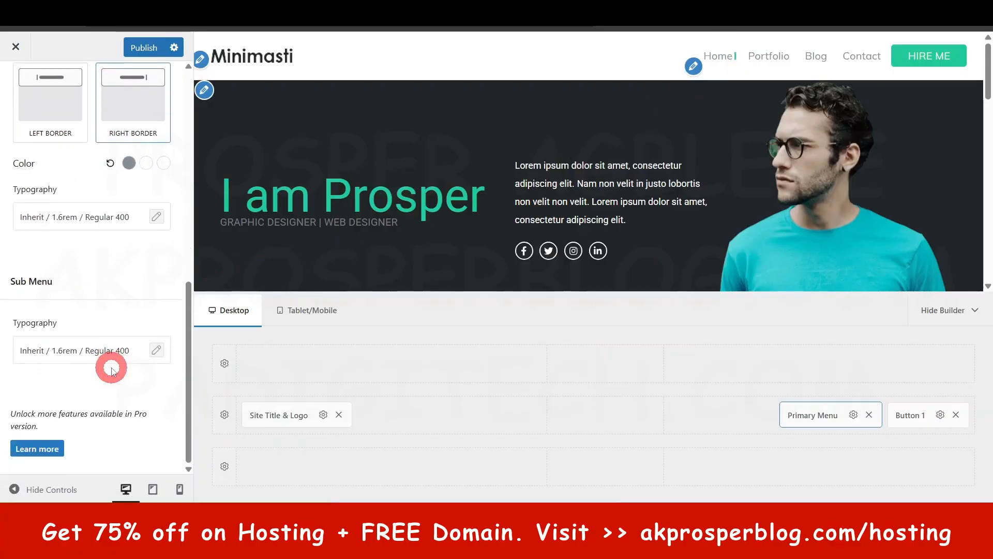
{"action": "scroll", "coordinate": [111, 365], "scroll_direction": "up", "scroll_amount": 5}
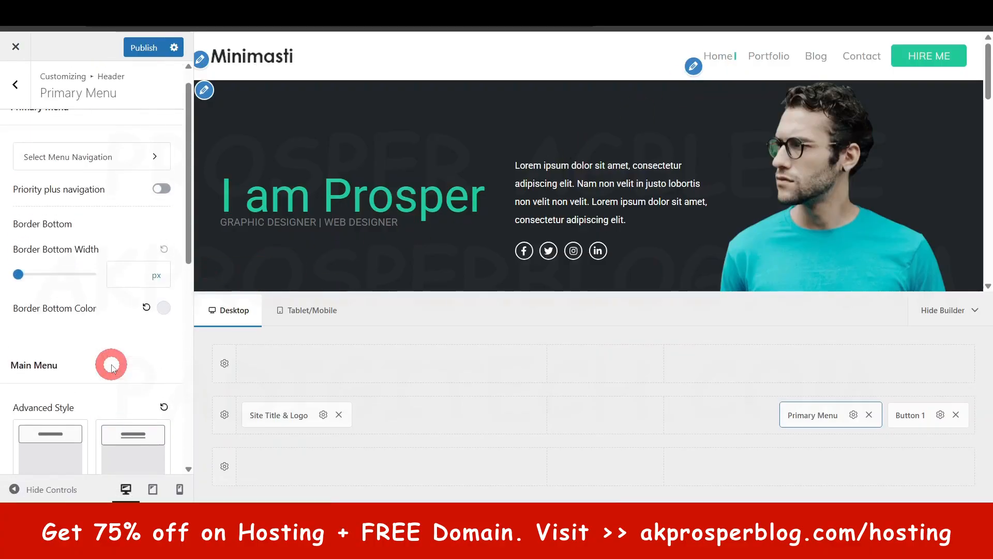
- Review the settings of header Button 1, including its text and link fields
{"action": "left_click", "coordinate": [25, 92]}
{"action": "left_click", "coordinate": [42, 205]}
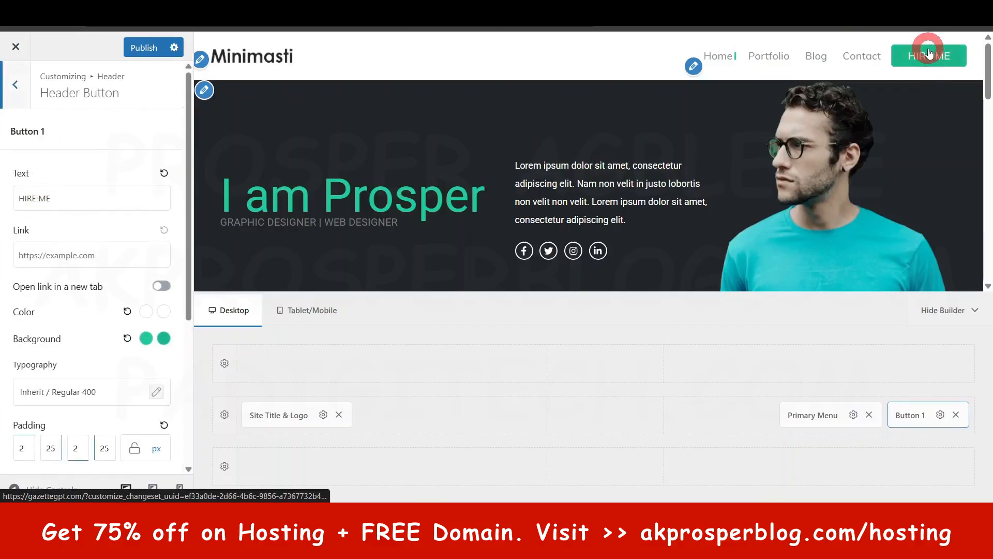
{"action": "left_click", "coordinate": [48, 200]}
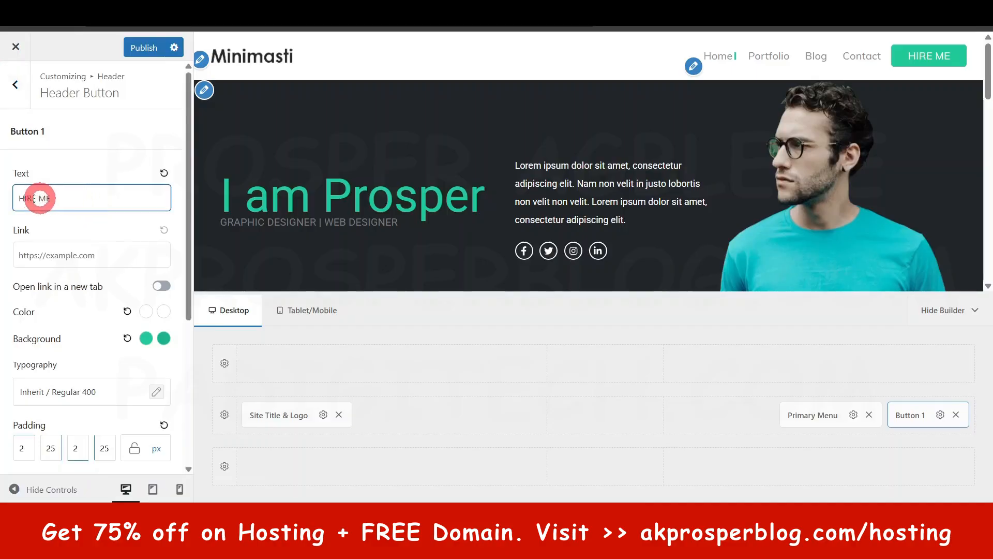
{"action": "left_click", "coordinate": [52, 257]}
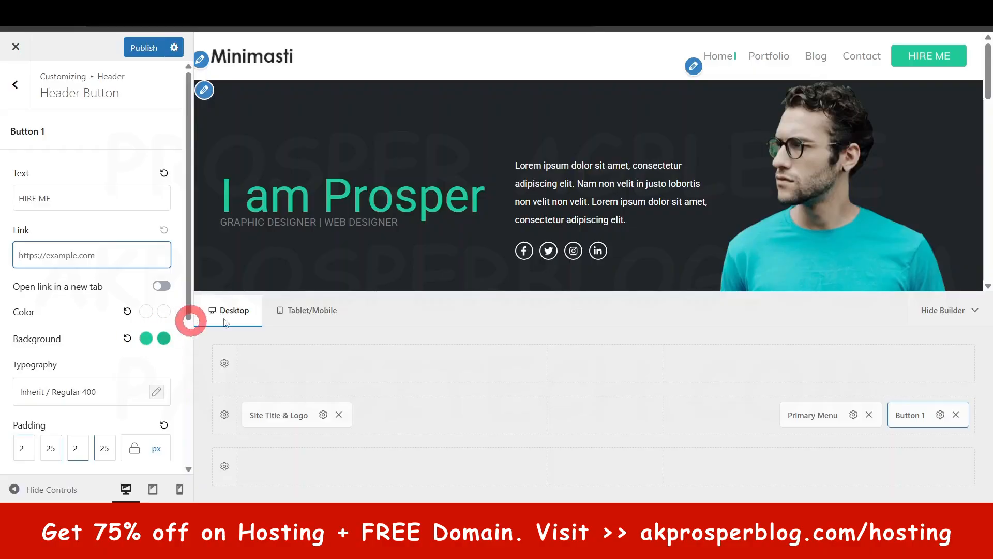
{"action": "left_click", "coordinate": [15, 84]}
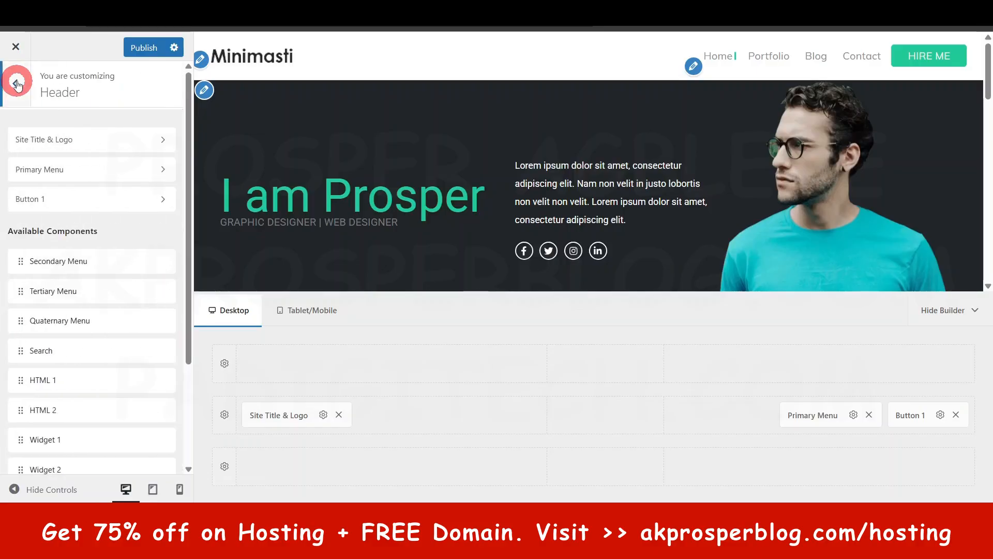
- Switch from the Header settings to Post Content and preview the site's Blog page
{"action": "left_click", "coordinate": [17, 83]}
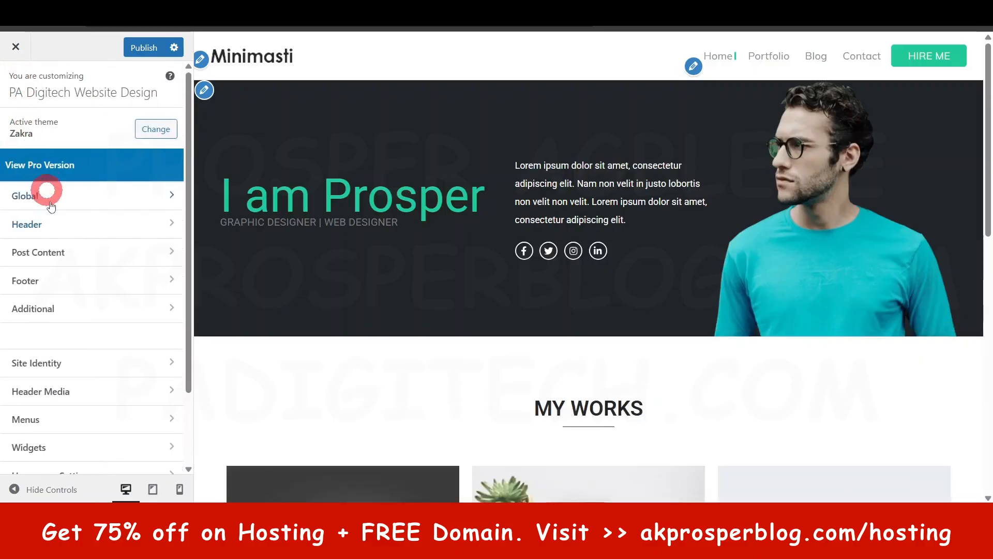
{"action": "left_click", "coordinate": [64, 252]}
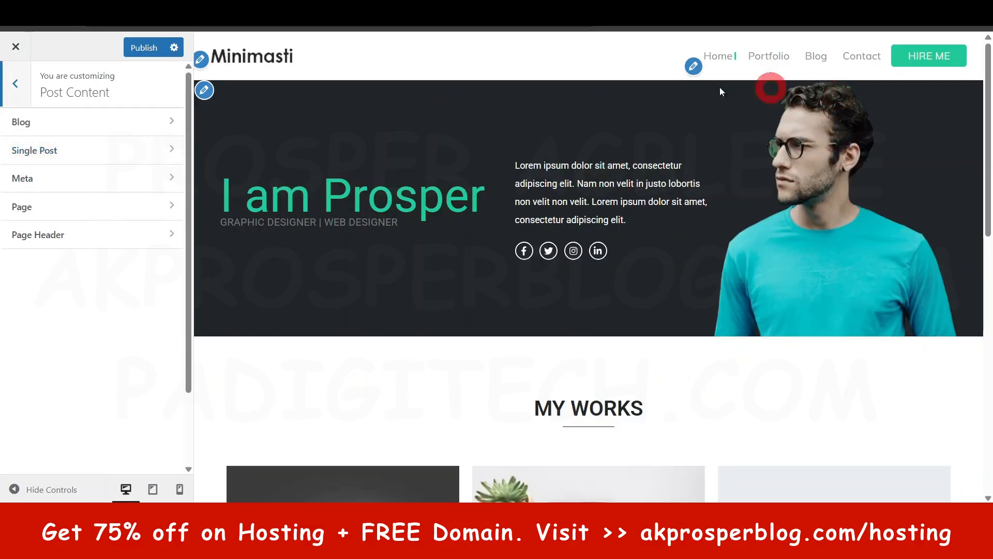
{"action": "left_click", "coordinate": [818, 56]}
{"action": "scroll", "coordinate": [739, 248], "scroll_direction": "down", "scroll_amount": 5}
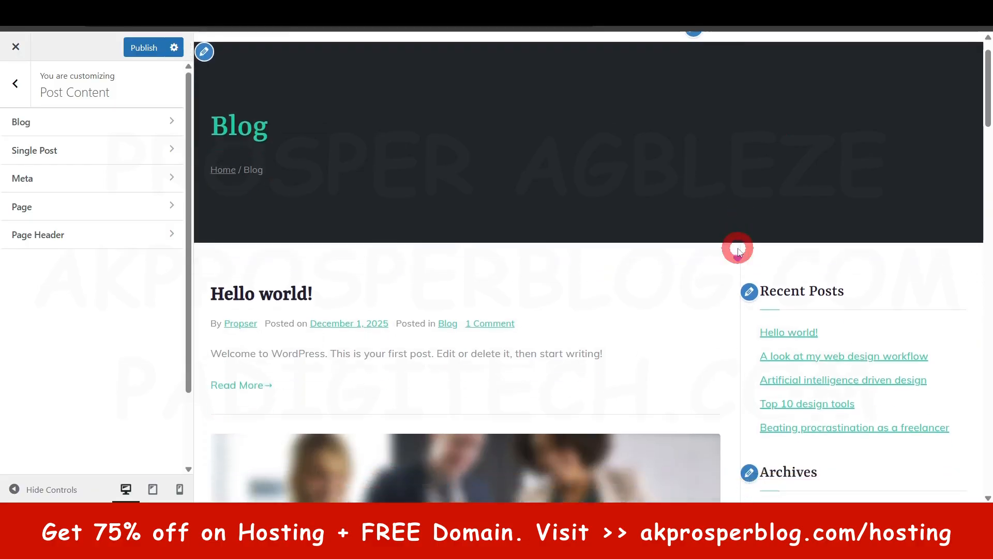
- Review the Blog settings for container layout, sidebar layout, page title and post date, plus the title color and typography styles
{"action": "left_click", "coordinate": [32, 123]}
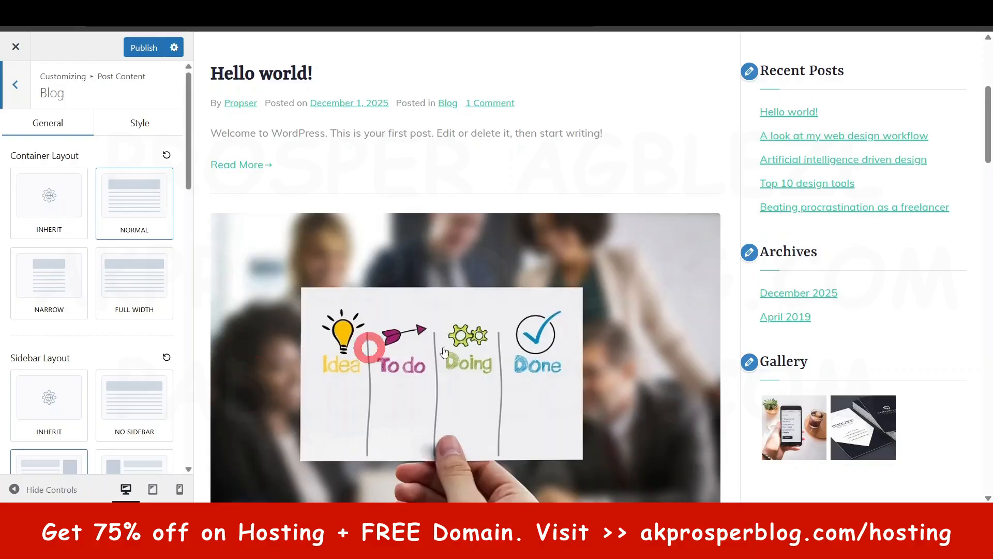
{"action": "scroll", "coordinate": [68, 271], "scroll_direction": "down", "scroll_amount": 5}
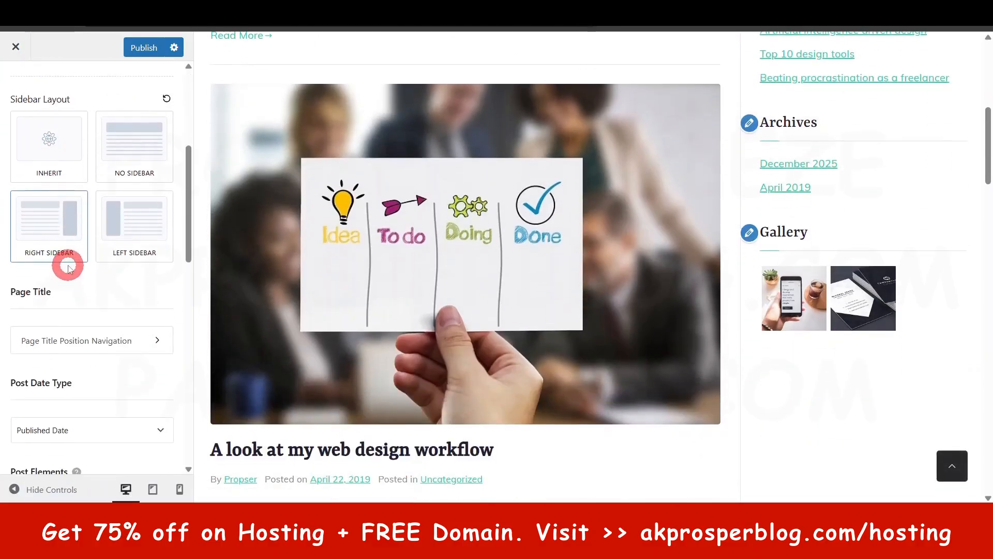
{"action": "scroll", "coordinate": [68, 241], "scroll_direction": "up", "scroll_amount": 5}
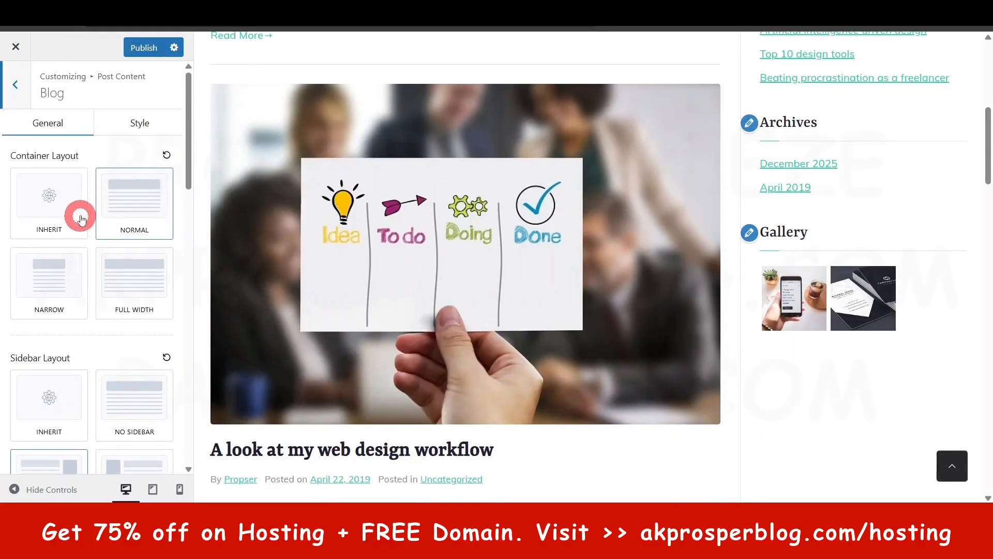
{"action": "left_click", "coordinate": [135, 129]}
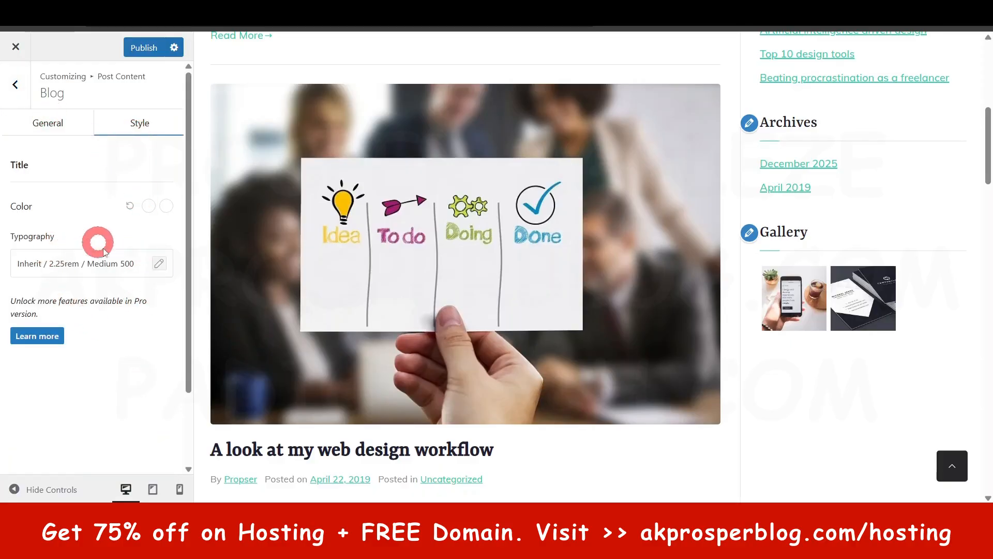
{"action": "left_click", "coordinate": [14, 84]}
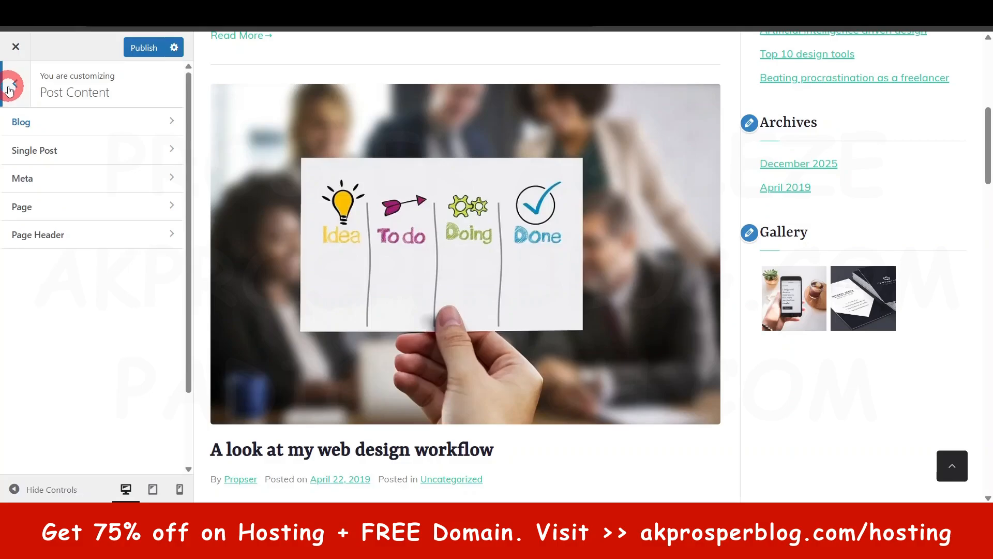
- Open the Single Post settings and preview the post "A look at my web design workflow"
{"action": "left_click", "coordinate": [44, 149]}
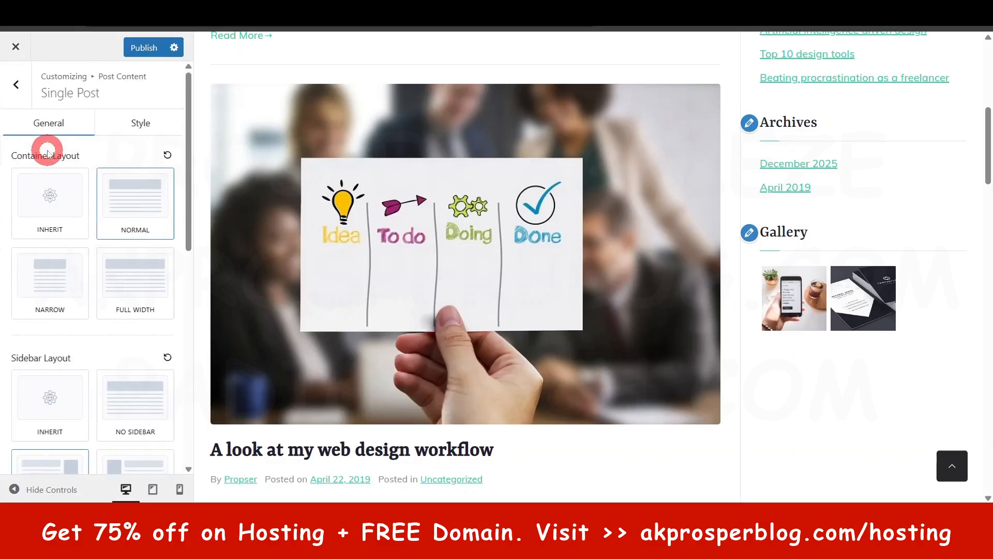
{"action": "scroll", "coordinate": [436, 291], "scroll_direction": "down", "scroll_amount": 5}
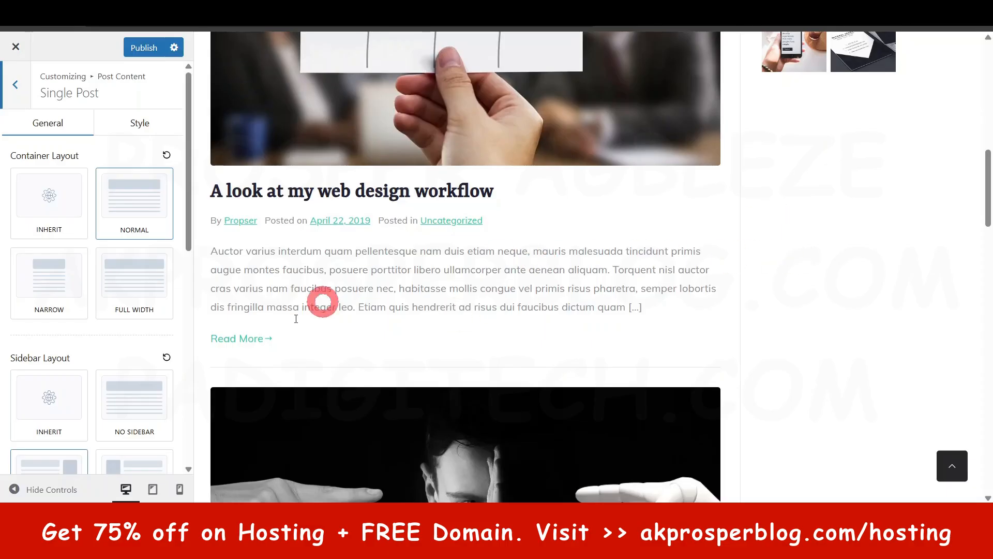
{"action": "scroll", "coordinate": [848, 327], "scroll_direction": "up", "scroll_amount": 12}
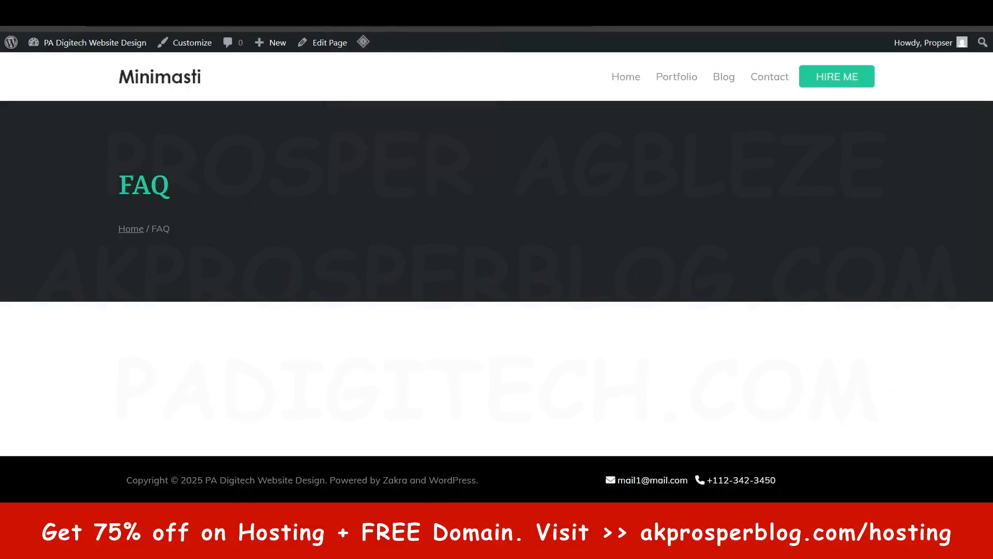
{"action": "left_click", "coordinate": [946, 45]}
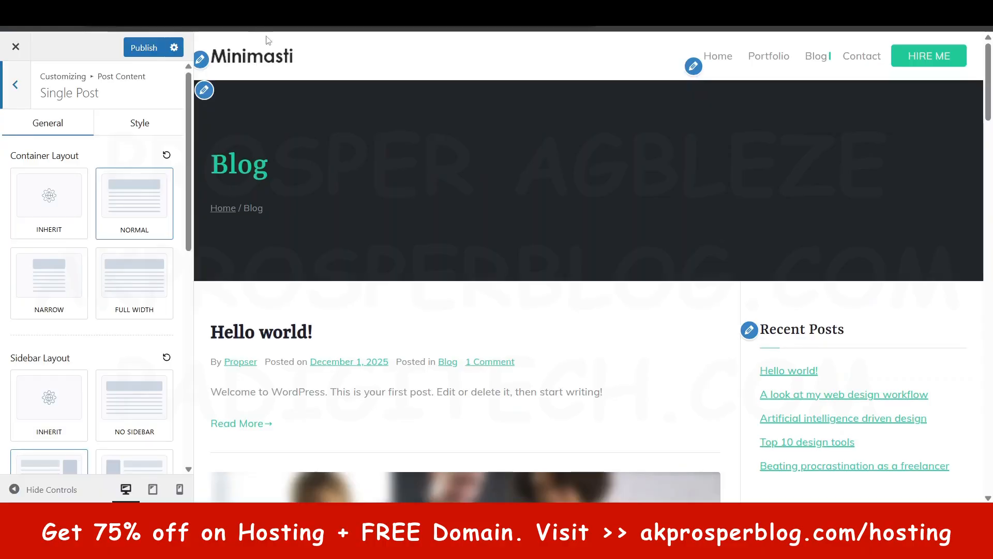
{"action": "scroll", "coordinate": [310, 333], "scroll_direction": "down", "scroll_amount": 4}
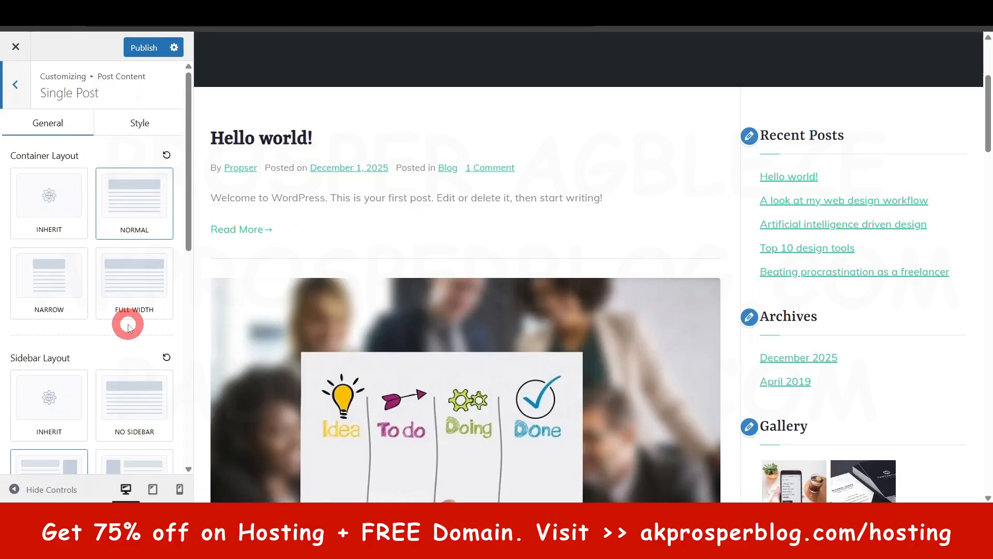
{"action": "scroll", "coordinate": [129, 322], "scroll_direction": "down", "scroll_amount": 2}
{"action": "scroll", "coordinate": [541, 371], "scroll_direction": "down", "scroll_amount": 1}
- Try the No Sidebar and Left Sidebar layouts for single posts, and switch back to Right Sidebar
{"action": "scroll", "coordinate": [541, 371], "scroll_direction": "down", "scroll_amount": 4}
{"action": "left_click", "coordinate": [393, 334]}
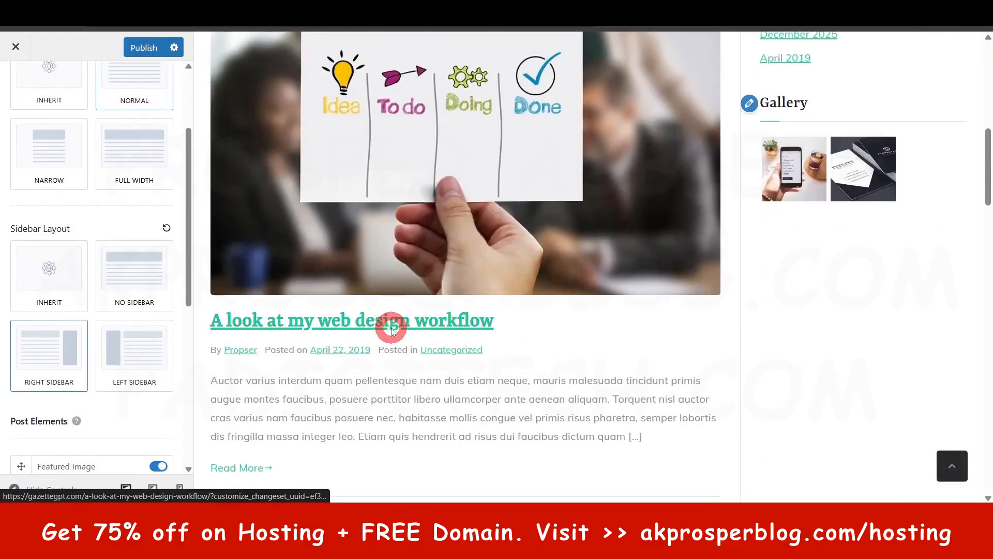
{"action": "scroll", "coordinate": [512, 335], "scroll_direction": "down", "scroll_amount": 4}
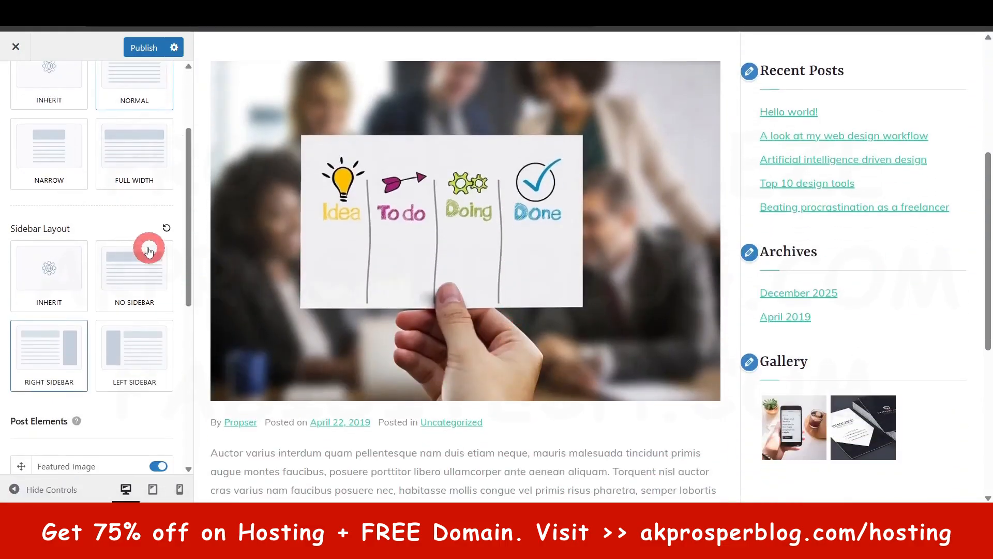
{"action": "scroll", "coordinate": [150, 258], "scroll_direction": "up", "scroll_amount": 3}
{"action": "scroll", "coordinate": [152, 203], "scroll_direction": "down", "scroll_amount": 4}
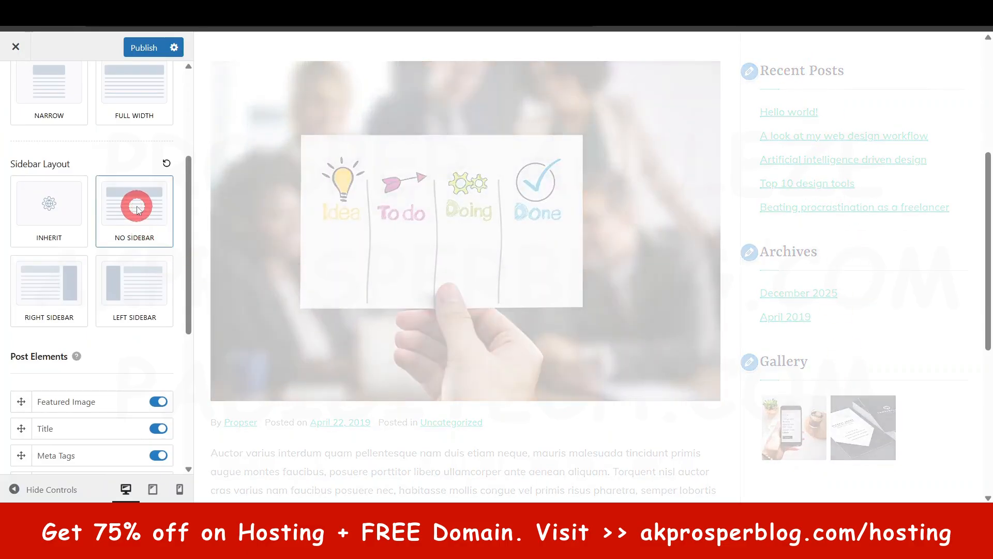
{"action": "scroll", "coordinate": [907, 331], "scroll_direction": "down", "scroll_amount": 5}
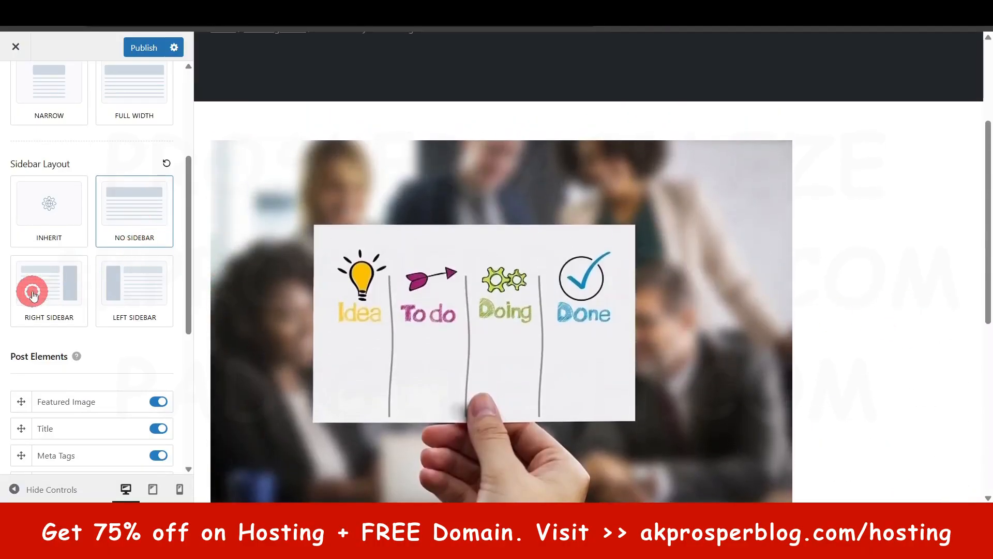
{"action": "left_click", "coordinate": [32, 292]}
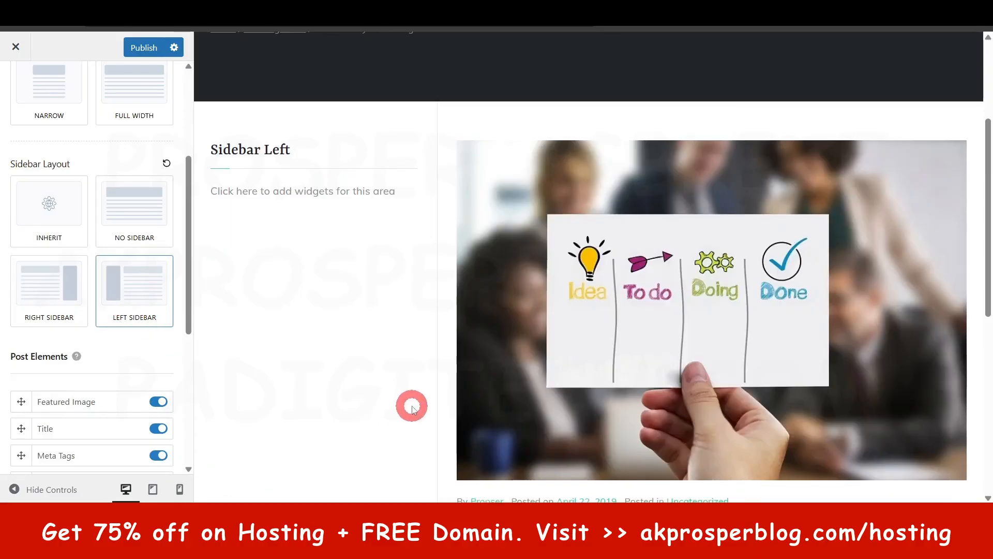
{"action": "left_click", "coordinate": [53, 288]}
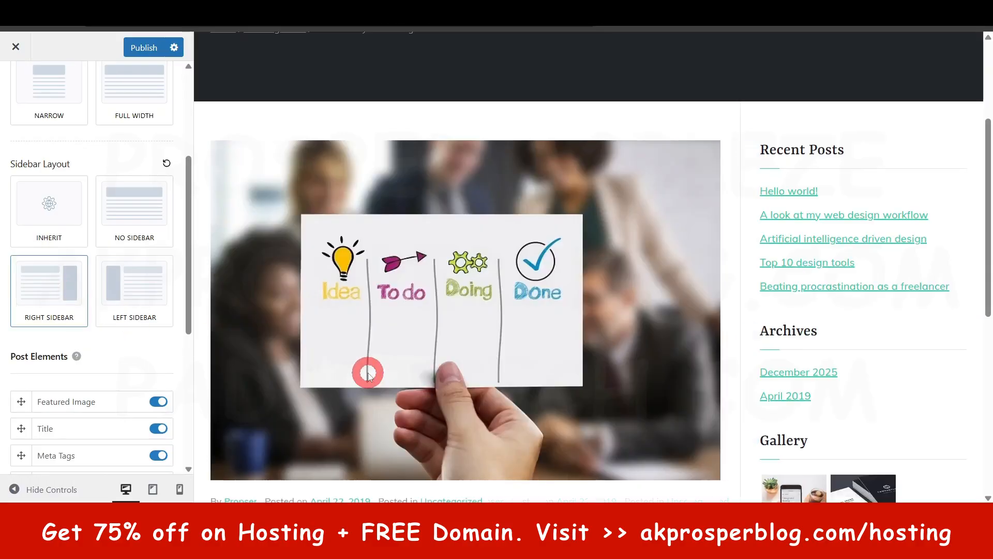
- Review the Post Elements and Post Meta options for single posts against the previewed post, and leave the Single Post settings
{"action": "scroll", "coordinate": [52, 366], "scroll_direction": "down", "scroll_amount": 3}
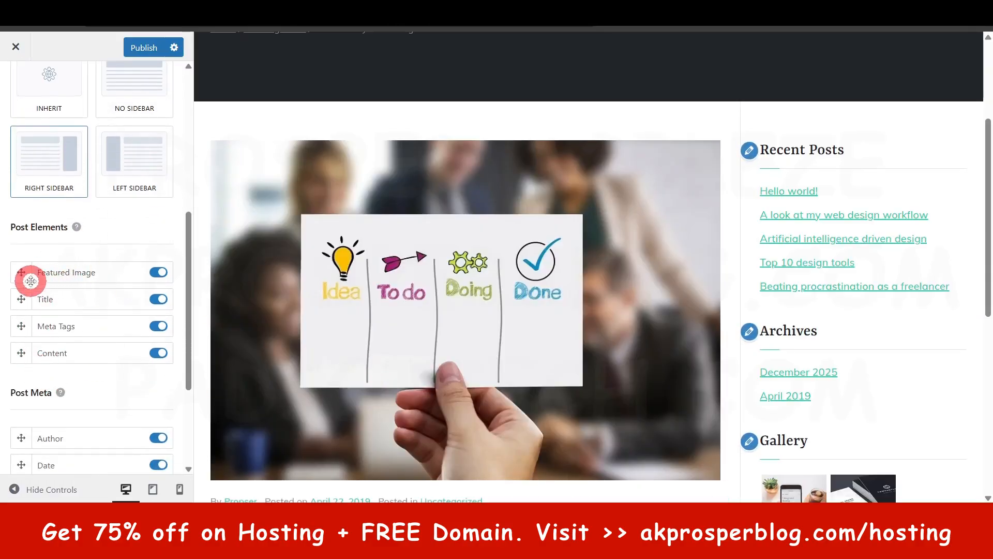
{"action": "scroll", "coordinate": [89, 352], "scroll_direction": "down", "scroll_amount": 3}
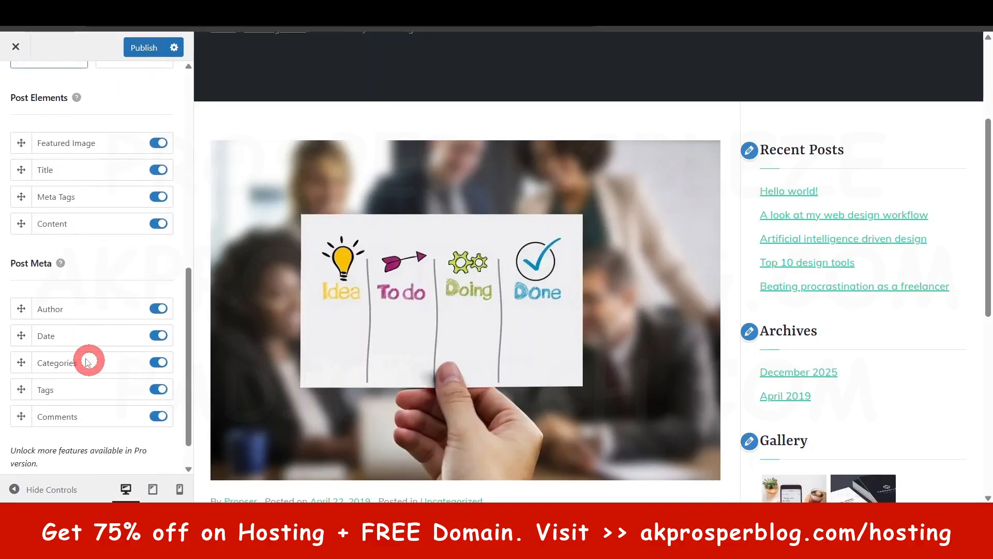
{"action": "scroll", "coordinate": [512, 342], "scroll_direction": "down", "scroll_amount": 6}
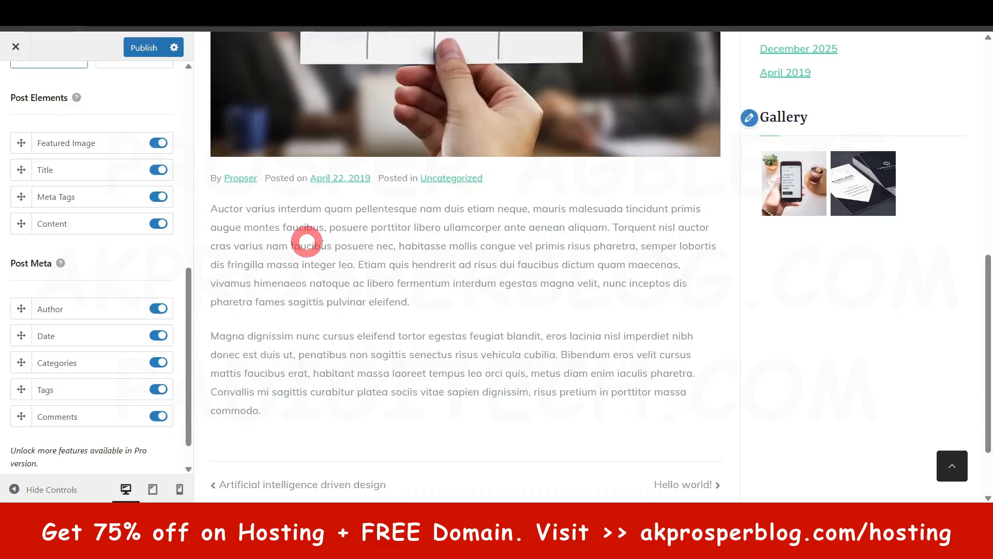
{"action": "scroll", "coordinate": [410, 313], "scroll_direction": "up", "scroll_amount": 8}
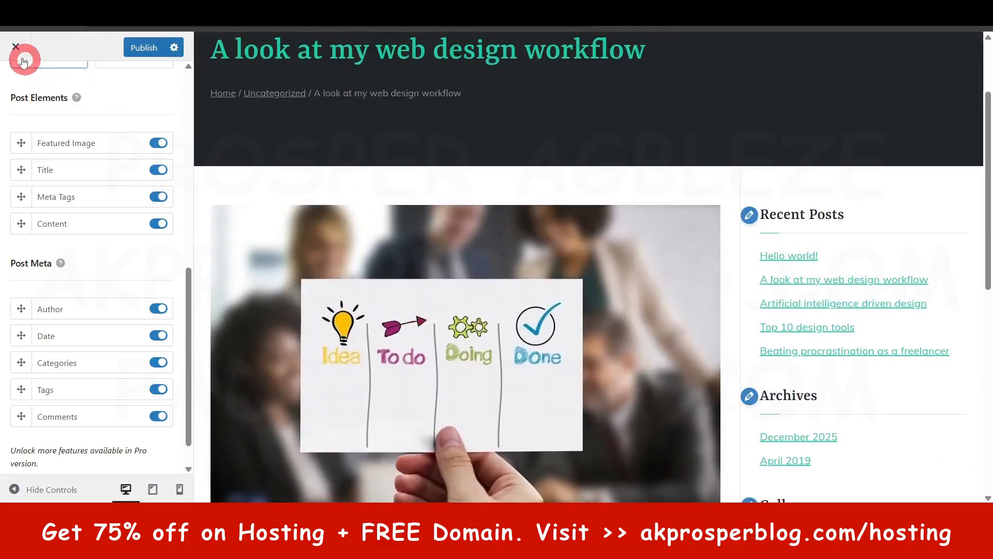
{"action": "scroll", "coordinate": [63, 145], "scroll_direction": "up", "scroll_amount": 9}
{"action": "left_click", "coordinate": [17, 76]}
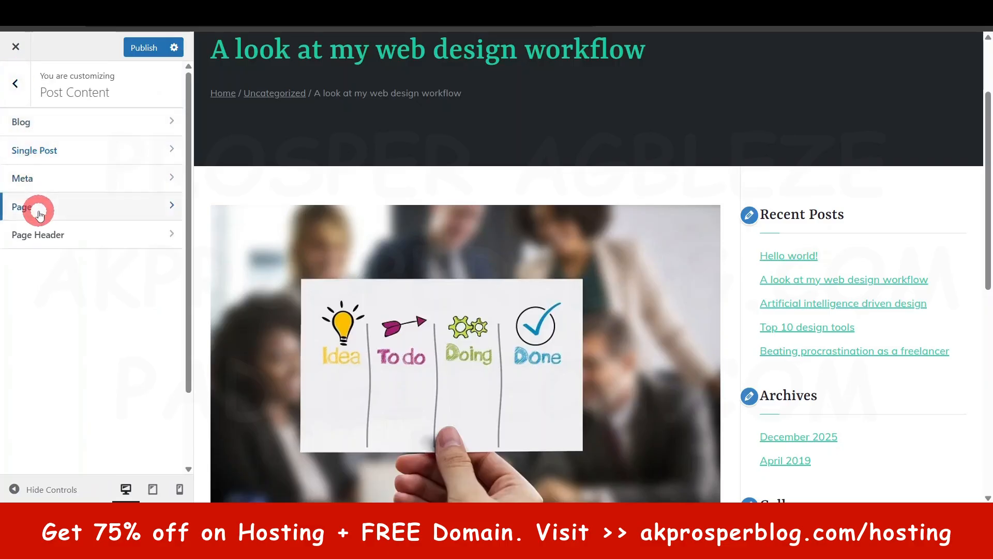
- Open the Footer settings and review the HTML 1 component's colors, margin, alignment and contact text
{"action": "left_click", "coordinate": [25, 83]}
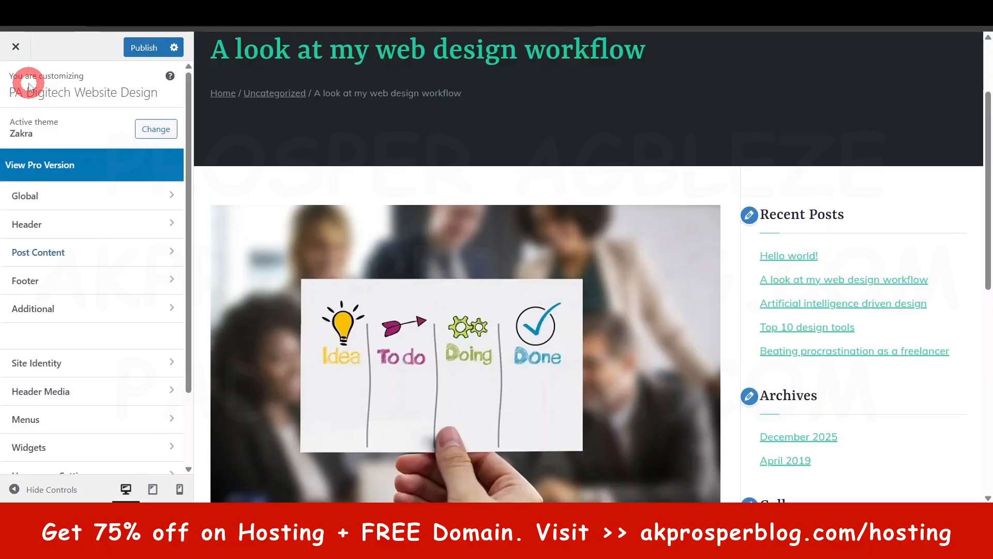
{"action": "left_click", "coordinate": [71, 278]}
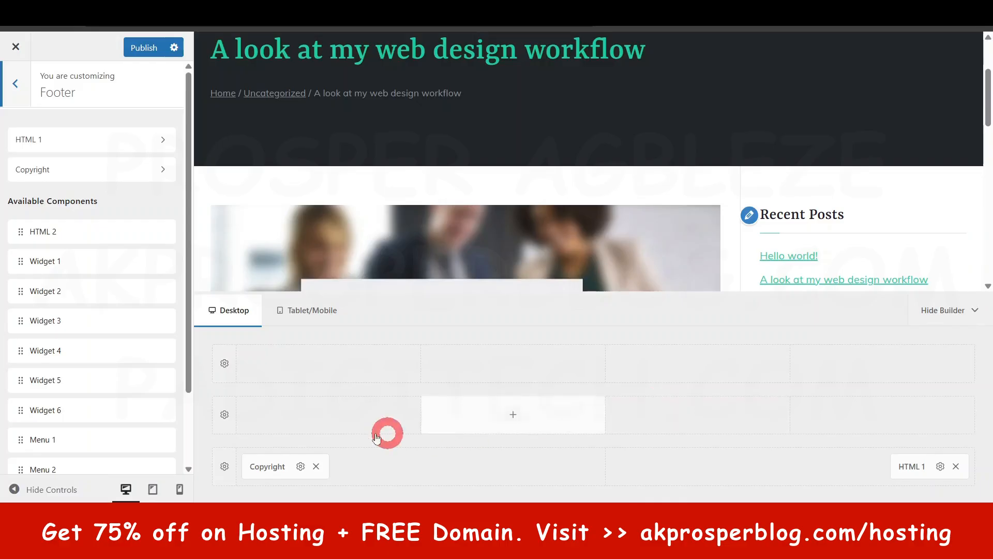
{"action": "left_click", "coordinate": [62, 140]}
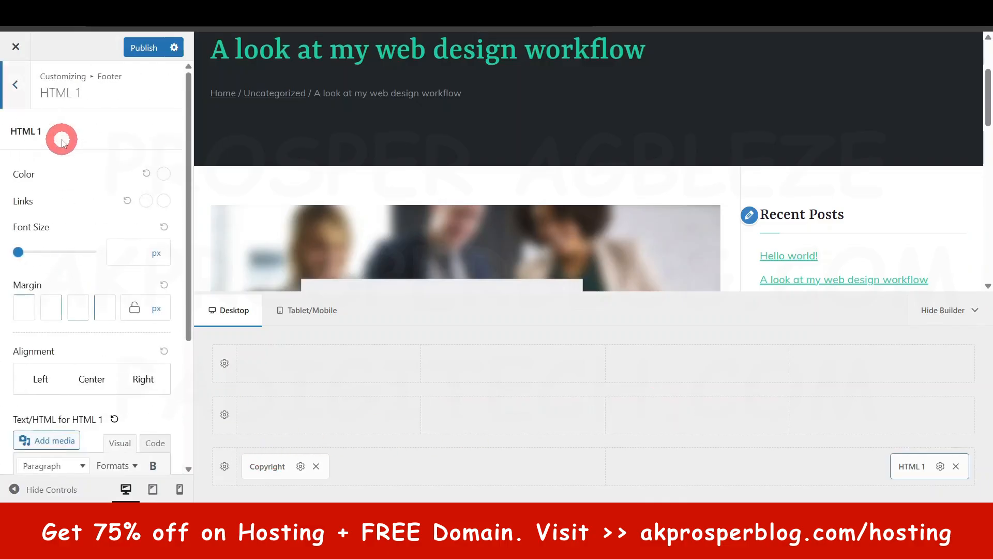
{"action": "scroll", "coordinate": [99, 317], "scroll_direction": "down", "scroll_amount": 4}
{"action": "left_click", "coordinate": [76, 364]}
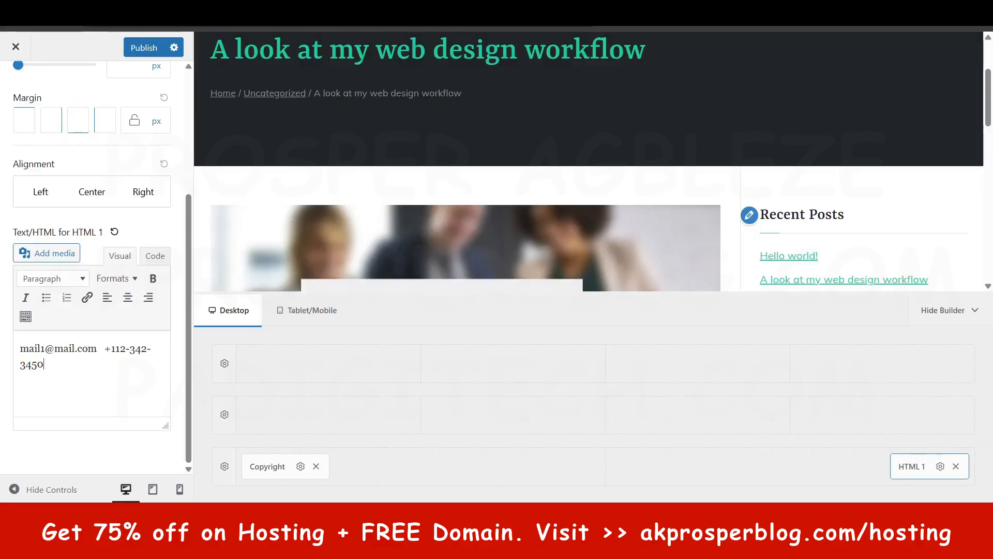
{"action": "left_click", "coordinate": [86, 355]}
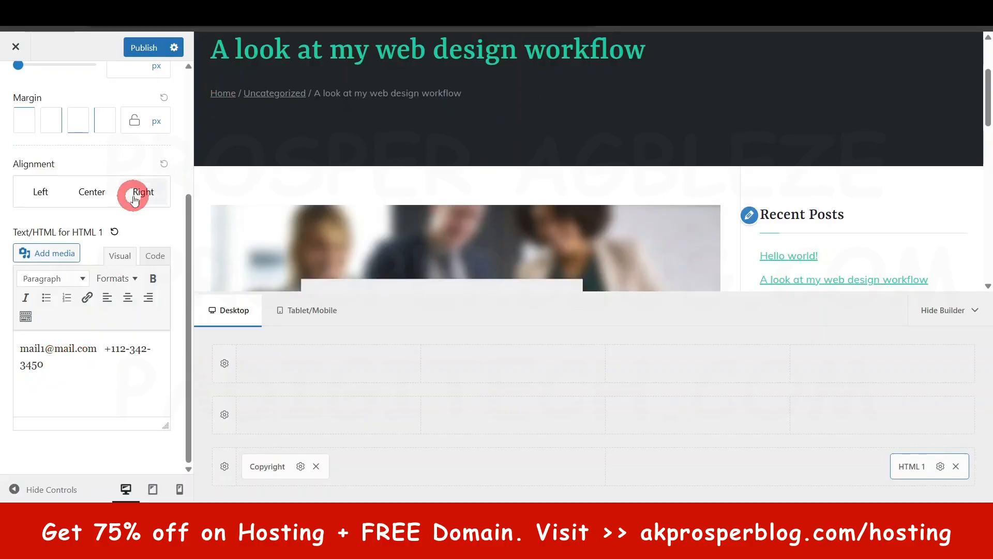
{"action": "scroll", "coordinate": [21, 112], "scroll_direction": "up", "scroll_amount": 4}
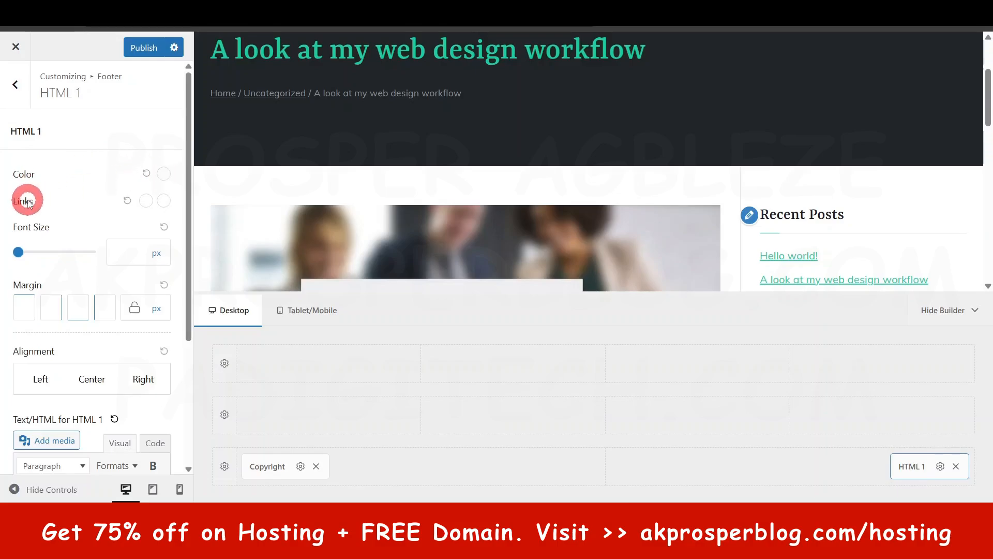
{"action": "scroll", "coordinate": [126, 357], "scroll_direction": "down", "scroll_amount": 4}
{"action": "scroll", "coordinate": [132, 336], "scroll_direction": "up", "scroll_amount": 4}
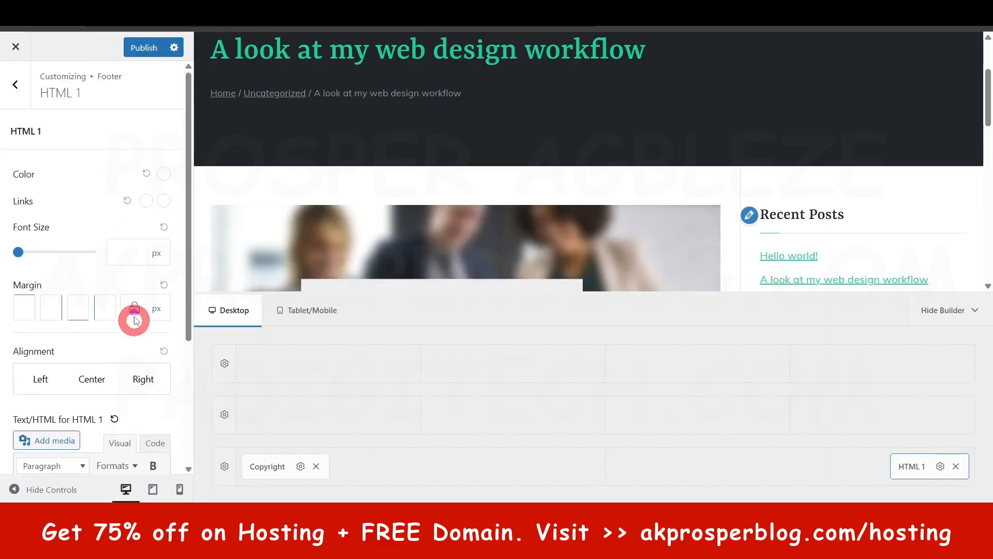
- Open the settings of the footer's Copyright component
{"action": "left_click", "coordinate": [15, 84]}
{"action": "left_click", "coordinate": [48, 167]}
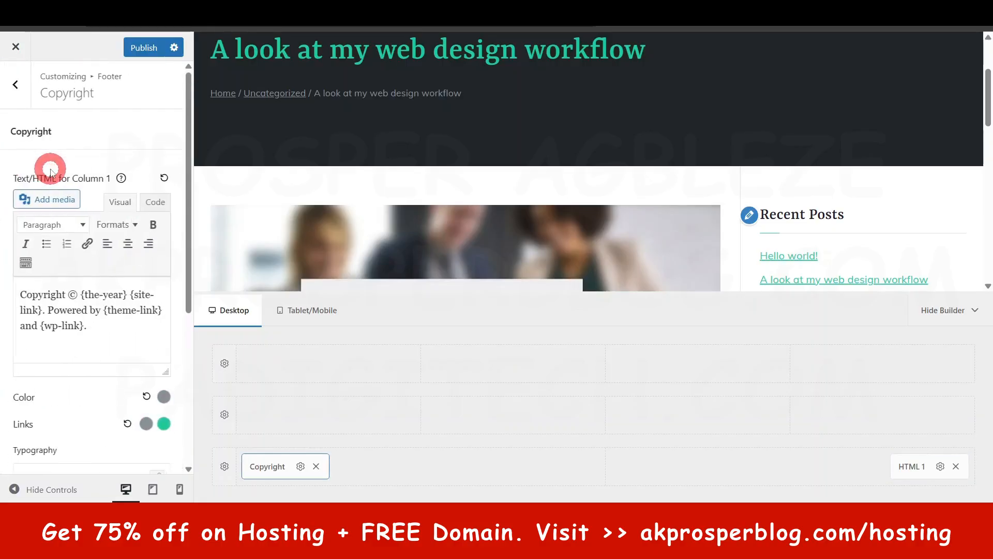
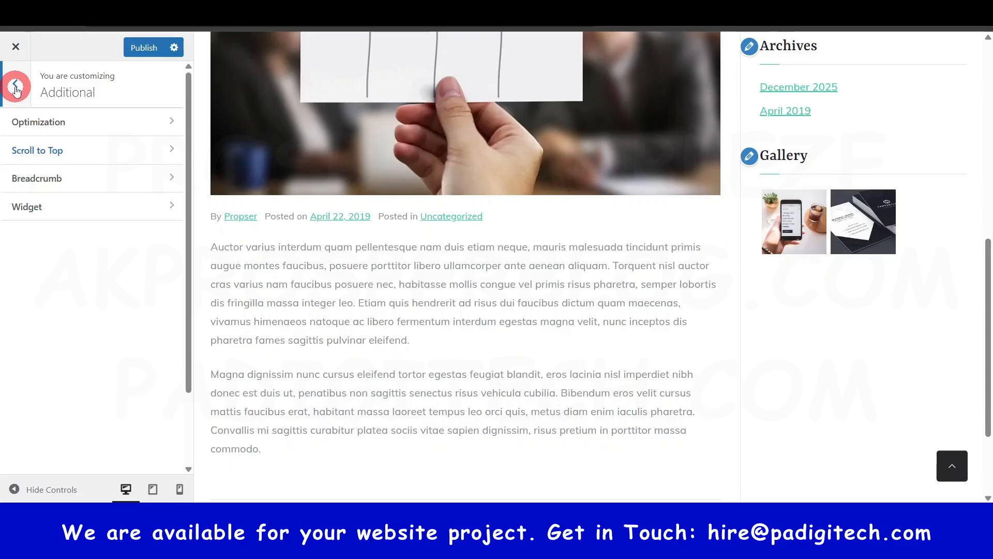
- Leave the Additional settings and review the customizer's Site Identity and Header Media sections
{"action": "scroll", "coordinate": [511, 227], "scroll_direction": "up", "scroll_amount": 9}
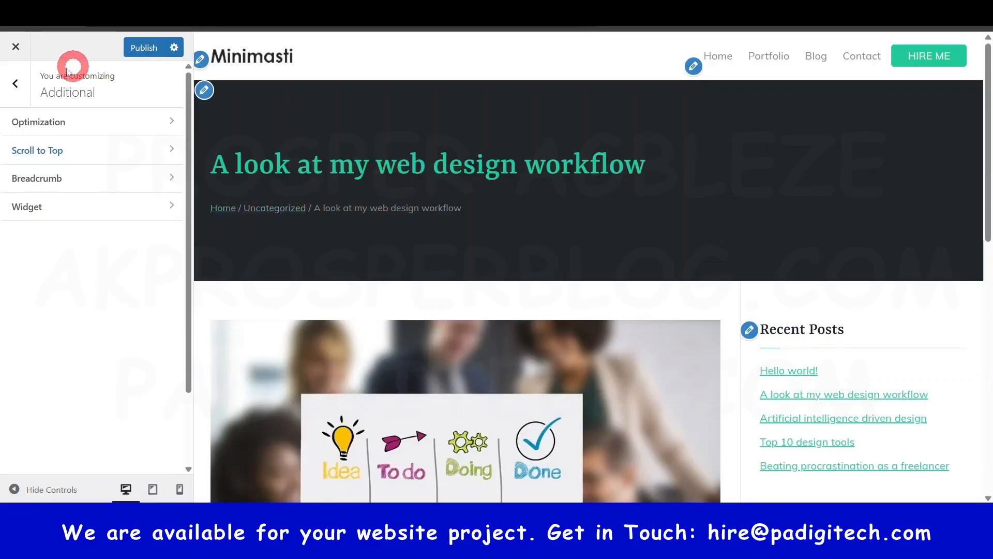
{"action": "left_click", "coordinate": [16, 84]}
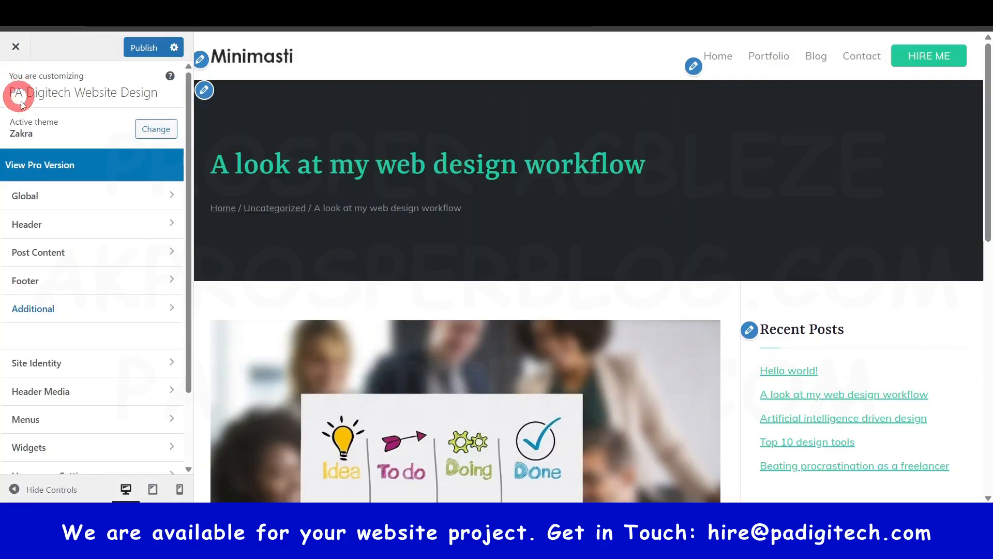
{"action": "scroll", "coordinate": [84, 343], "scroll_direction": "down", "scroll_amount": 2}
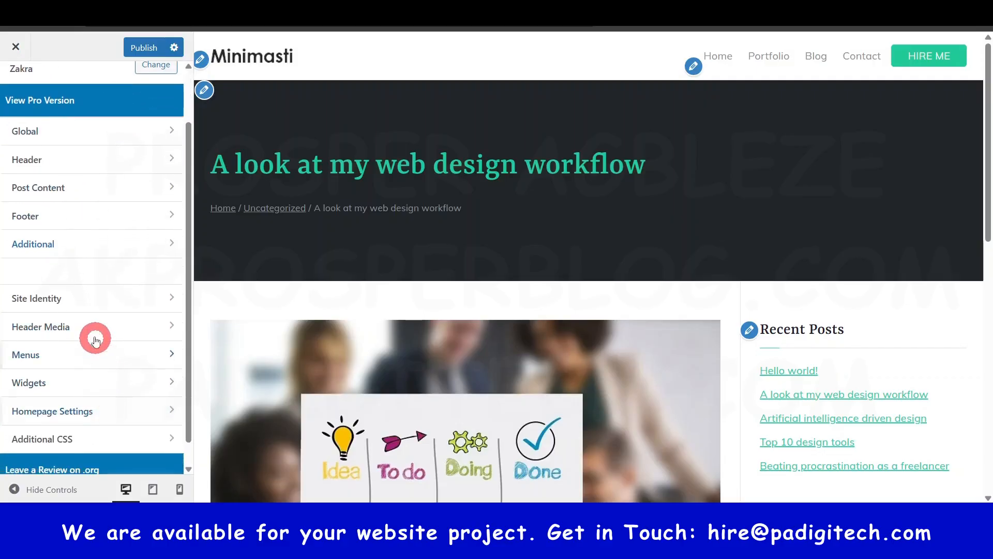
{"action": "left_click", "coordinate": [86, 302]}
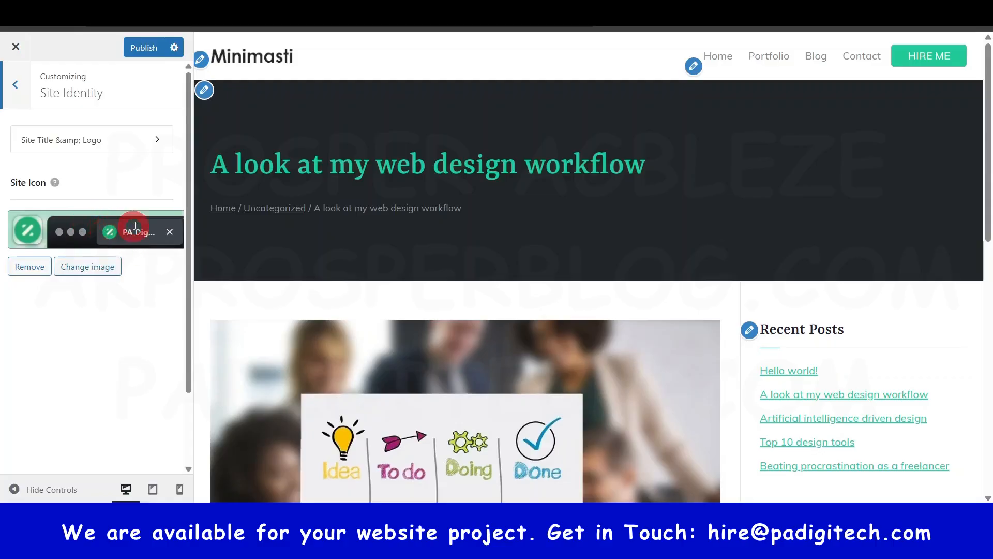
{"action": "left_click", "coordinate": [20, 78]}
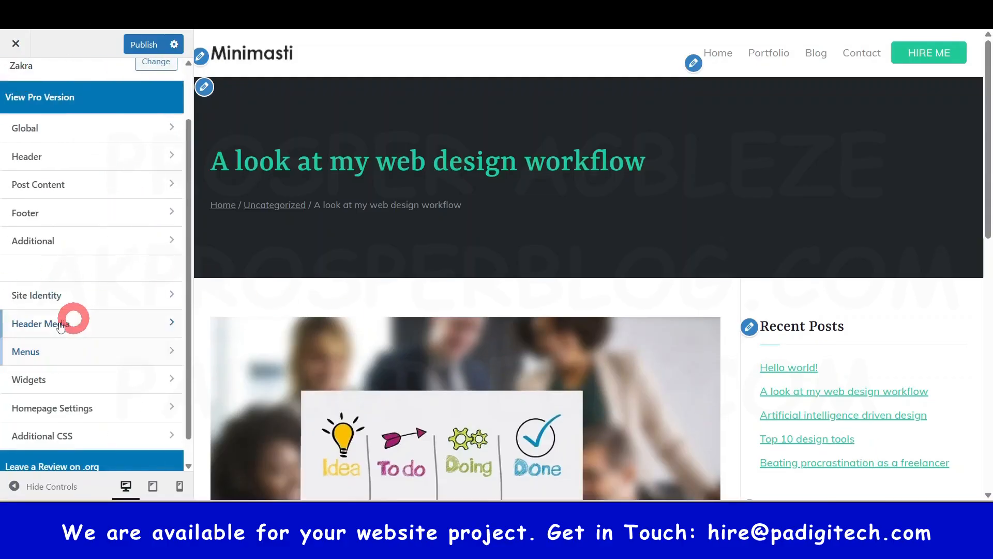
{"action": "left_click", "coordinate": [60, 324]}
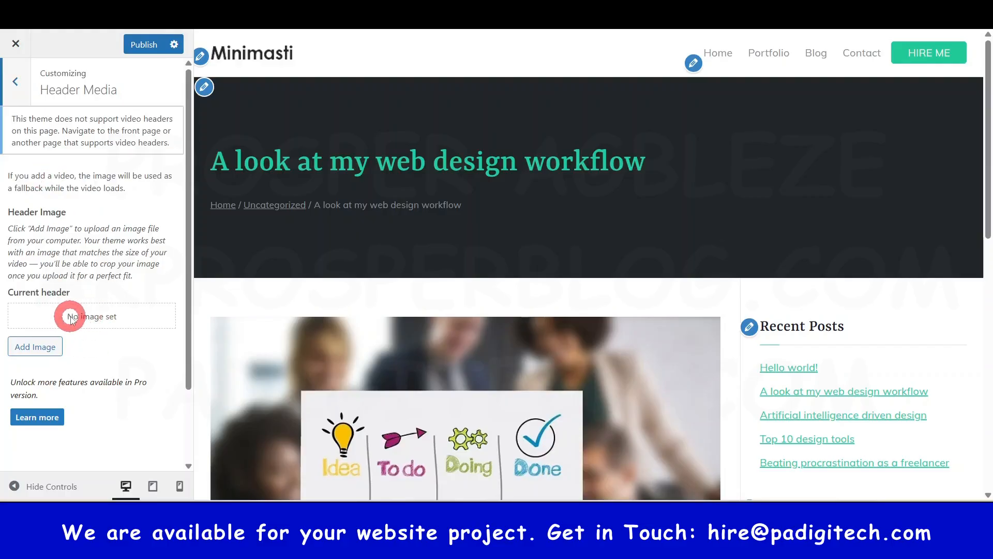
{"action": "left_click", "coordinate": [24, 82]}
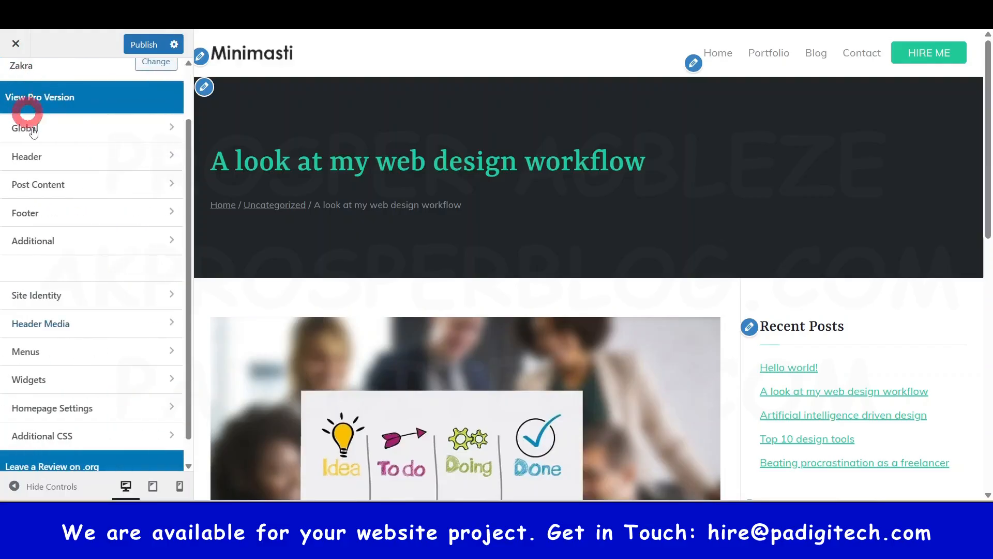
- Review the customizer's Menus and Widgets sections
{"action": "left_click", "coordinate": [64, 352]}
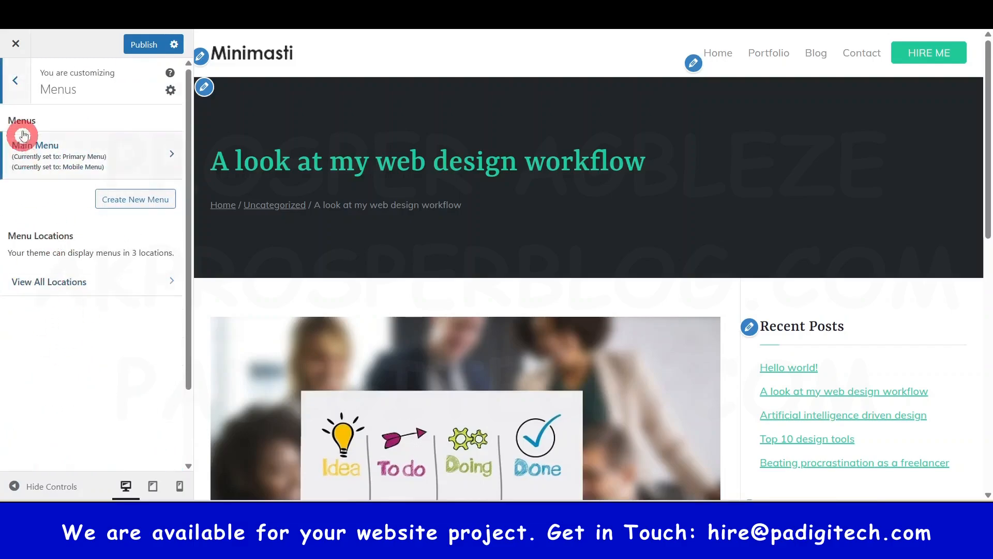
{"action": "left_click", "coordinate": [20, 88]}
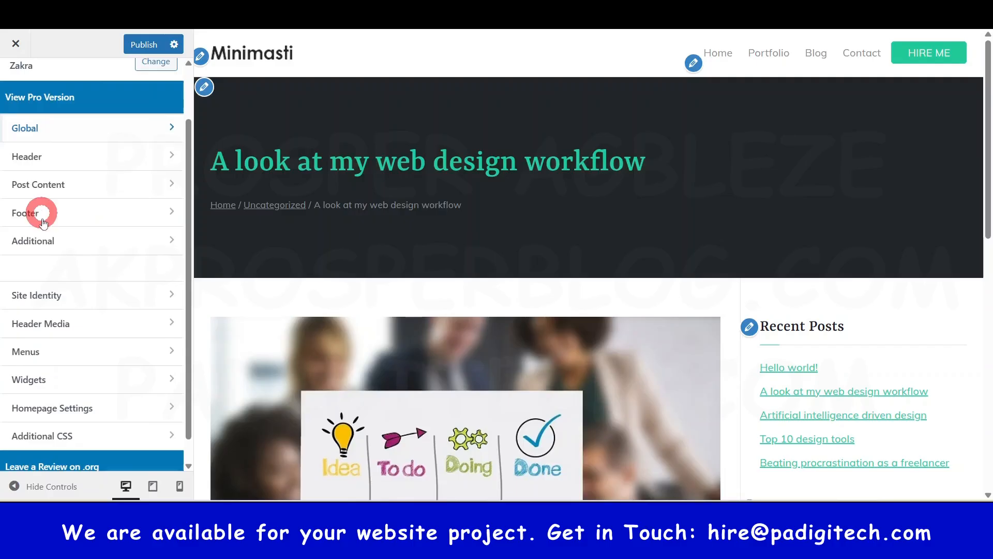
{"action": "left_click", "coordinate": [76, 381]}
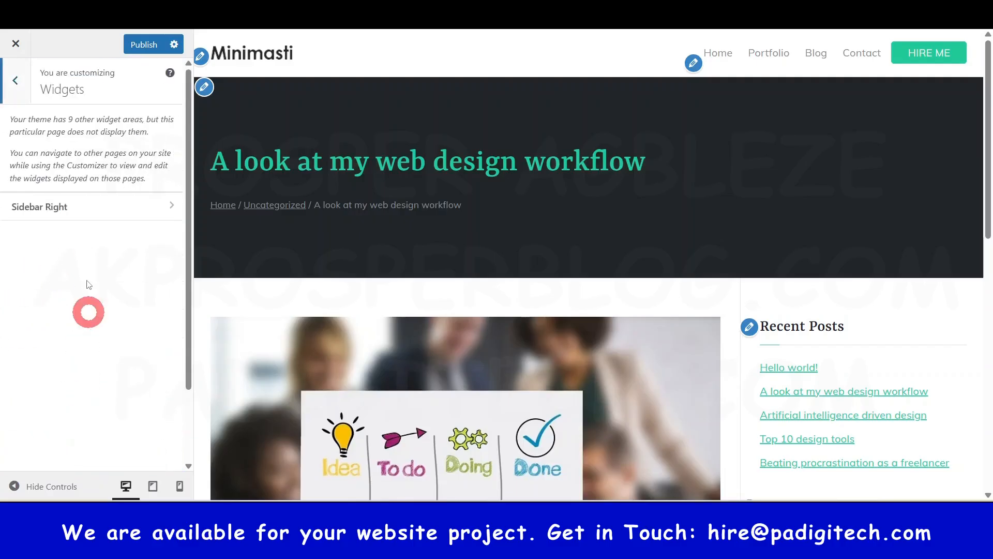
{"action": "left_click", "coordinate": [16, 80]}
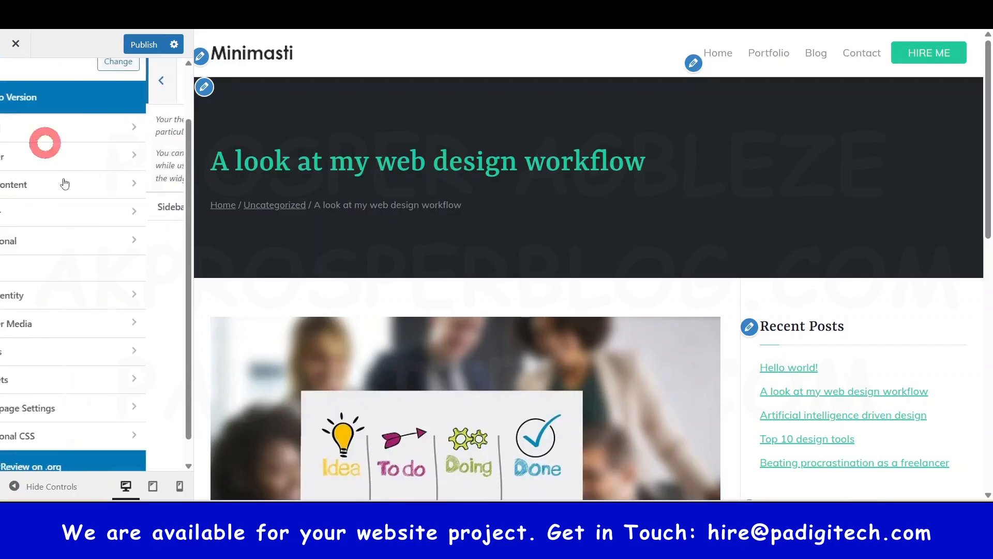
- Check the Homepage Settings for the static homepage and posts page assignments
{"action": "left_click", "coordinate": [70, 419]}
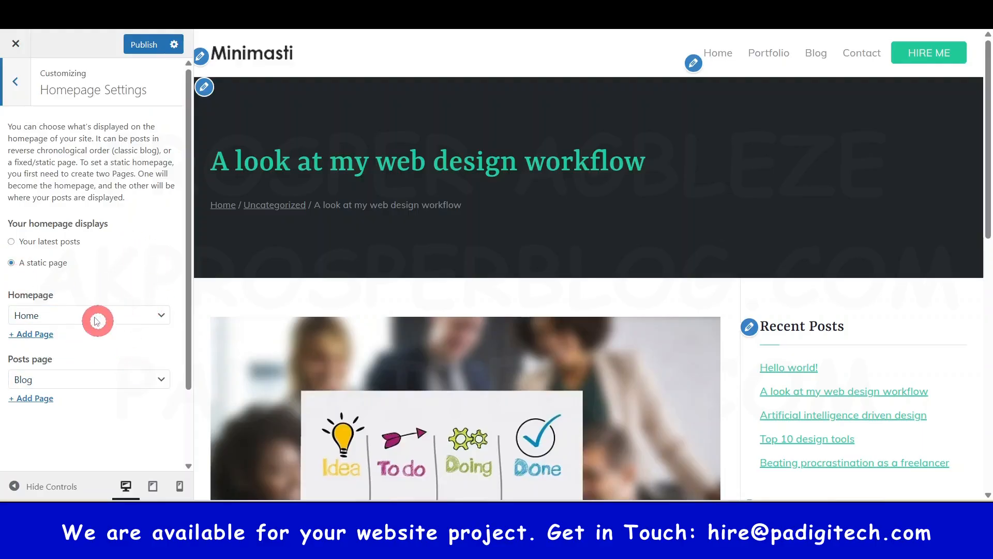
{"action": "scroll", "coordinate": [502, 279], "scroll_direction": "down", "scroll_amount": 5}
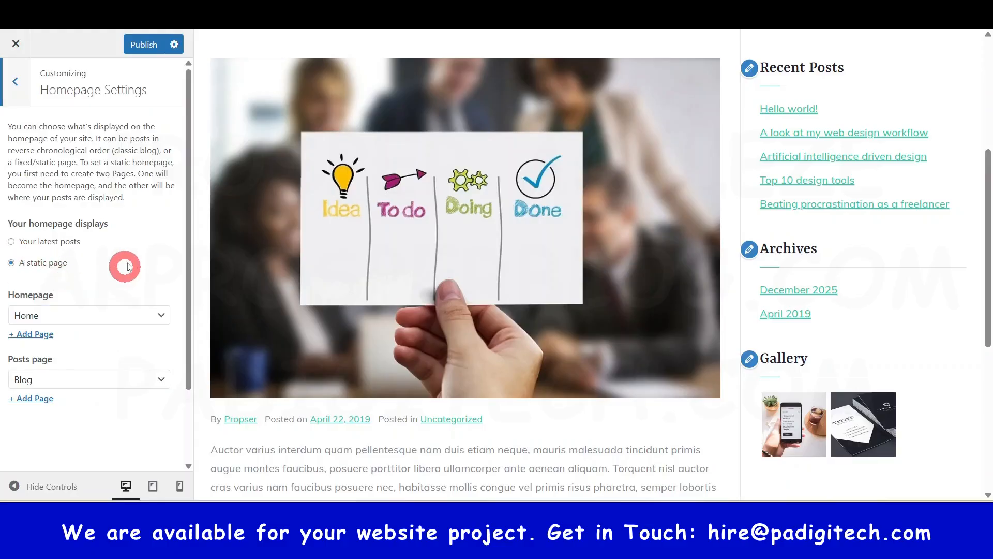
{"action": "left_click", "coordinate": [20, 71]}
- Open the Additional CSS section and read through the theme's existing style rules
{"action": "scroll", "coordinate": [59, 352], "scroll_direction": "down", "scroll_amount": 1}
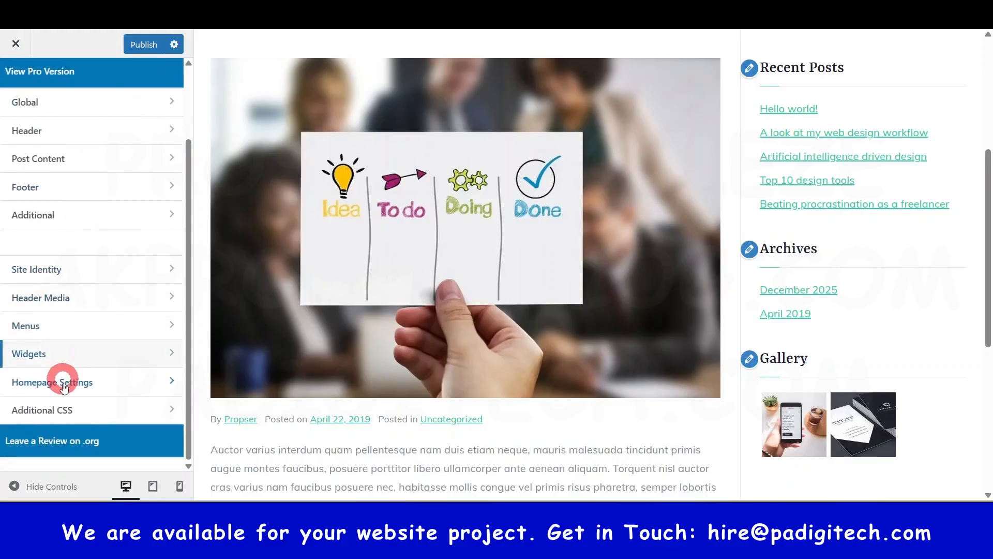
{"action": "left_click", "coordinate": [67, 407]}
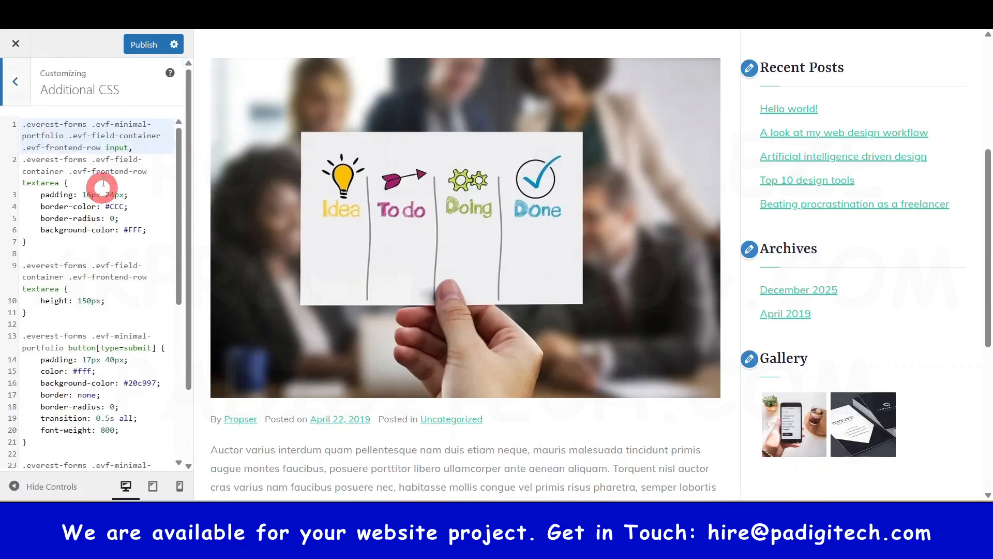
{"action": "left_click_drag", "start_coordinate": [178, 187], "coordinate": [183, 373]}
{"action": "scroll", "coordinate": [91, 397], "scroll_direction": "up", "scroll_amount": 5}
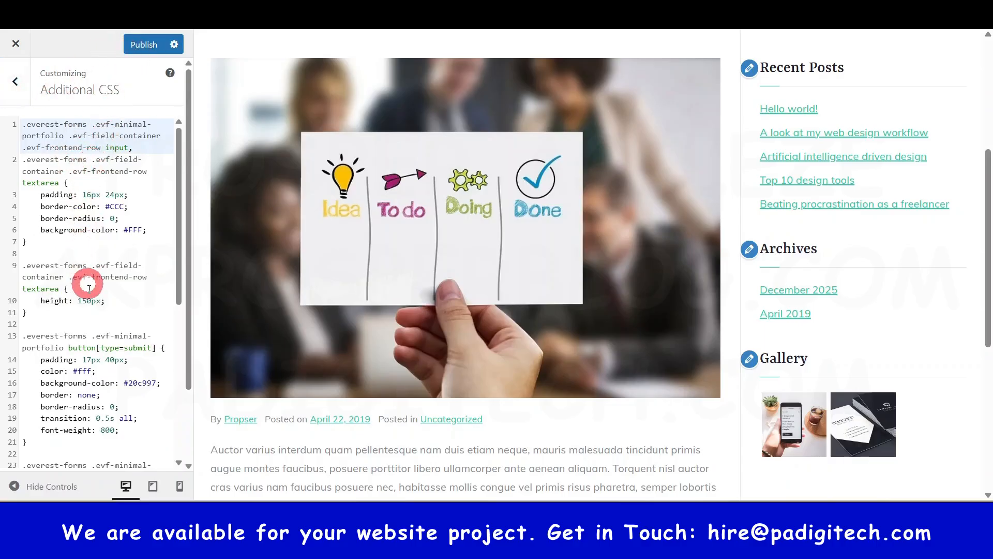
{"action": "scroll", "coordinate": [85, 414], "scroll_direction": "down", "scroll_amount": 5}
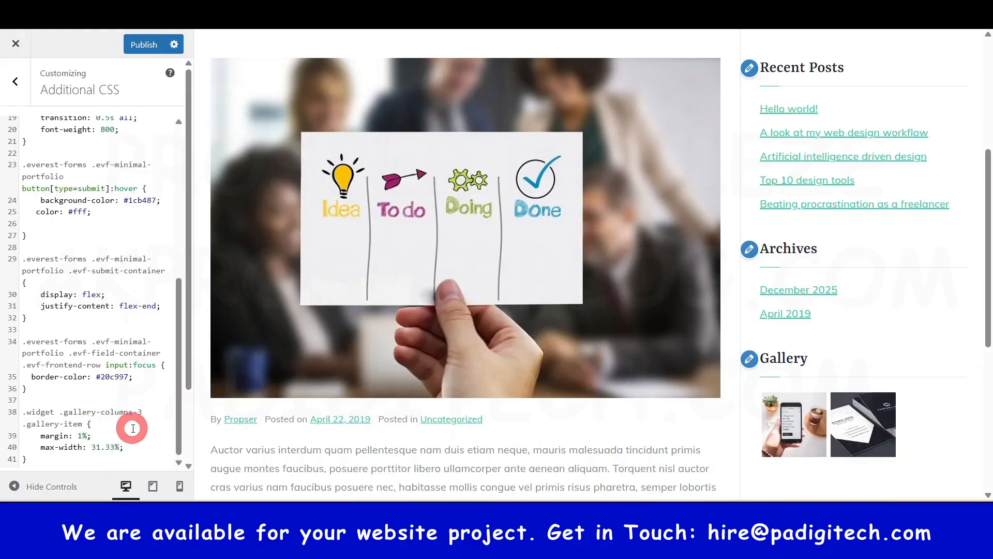
{"action": "scroll", "coordinate": [133, 414], "scroll_direction": "up", "scroll_amount": 6}
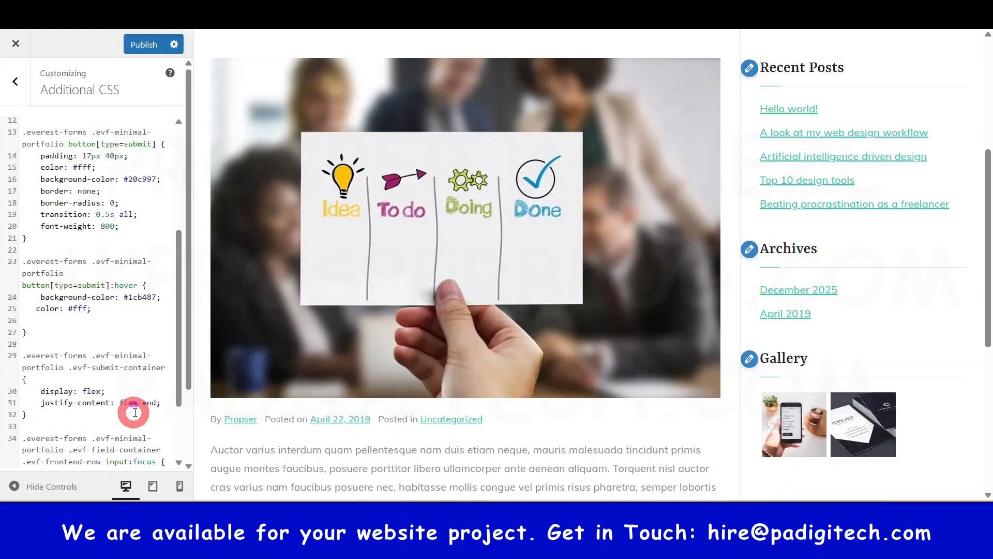
- Publish the customizer changes and return to the WordPress dashboard
{"action": "left_click", "coordinate": [146, 43]}
{"action": "left_click", "coordinate": [15, 81]}
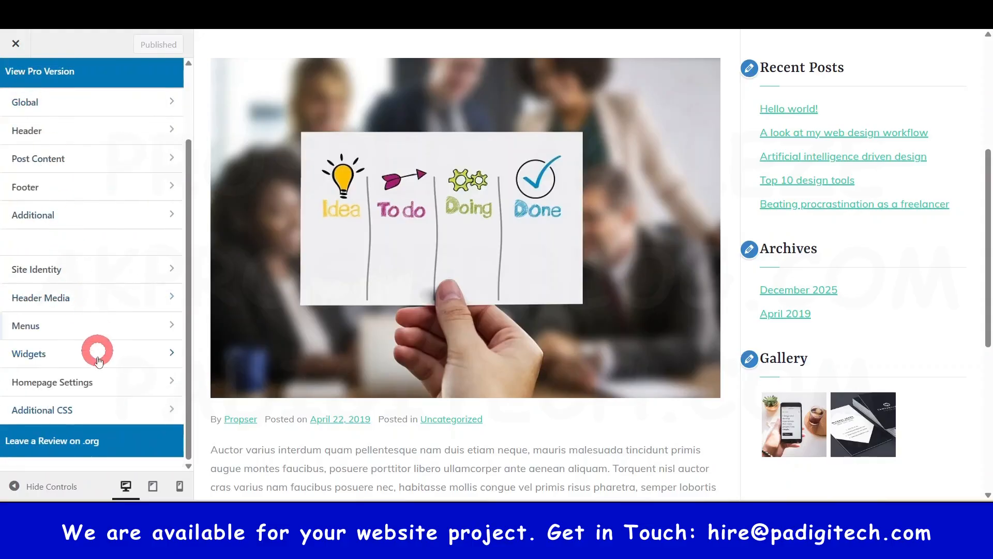
{"action": "scroll", "coordinate": [112, 436], "scroll_direction": "up", "scroll_amount": 2}
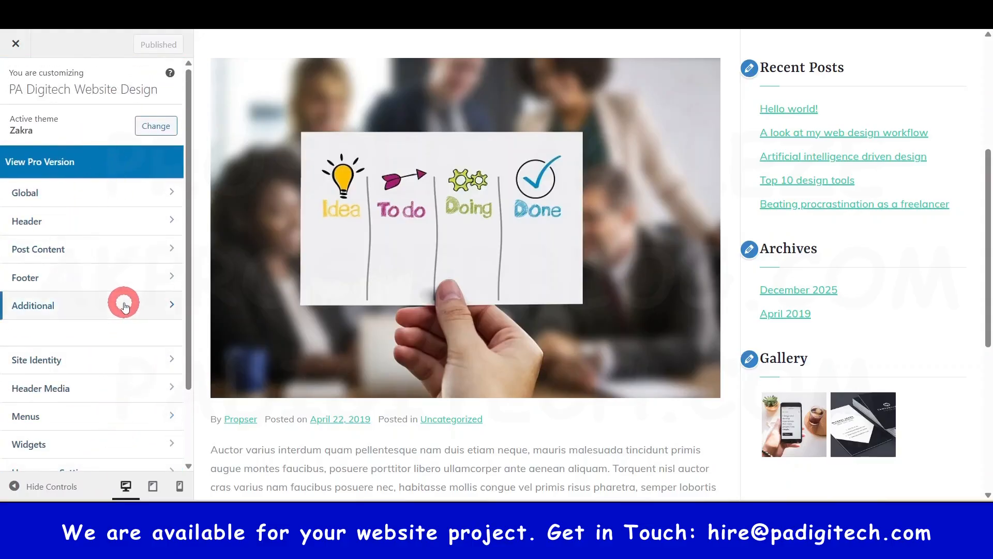
{"action": "left_click", "coordinate": [16, 49]}
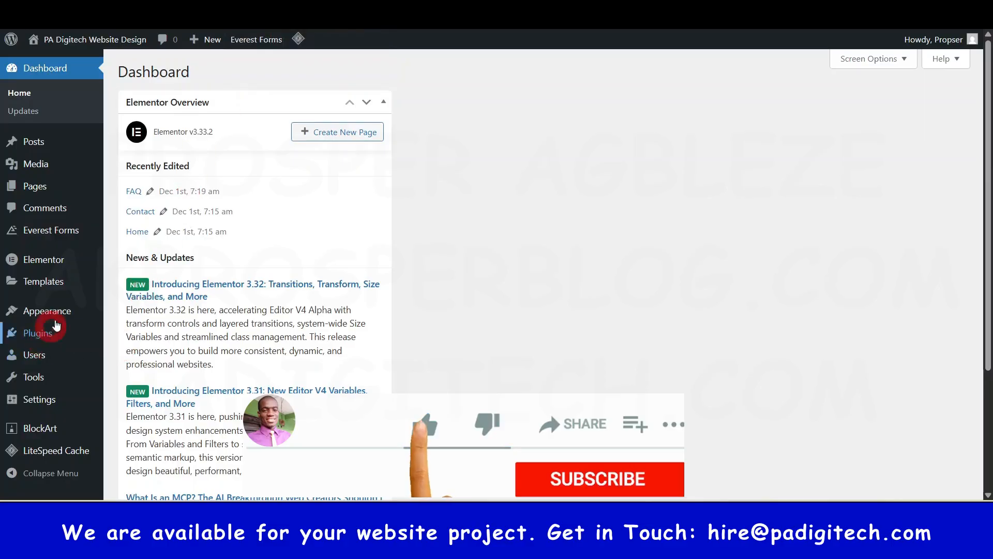
- Open the Menus screen of the Appearance settings in a new browser tab
{"action": "left_click", "coordinate": [30, 311]}
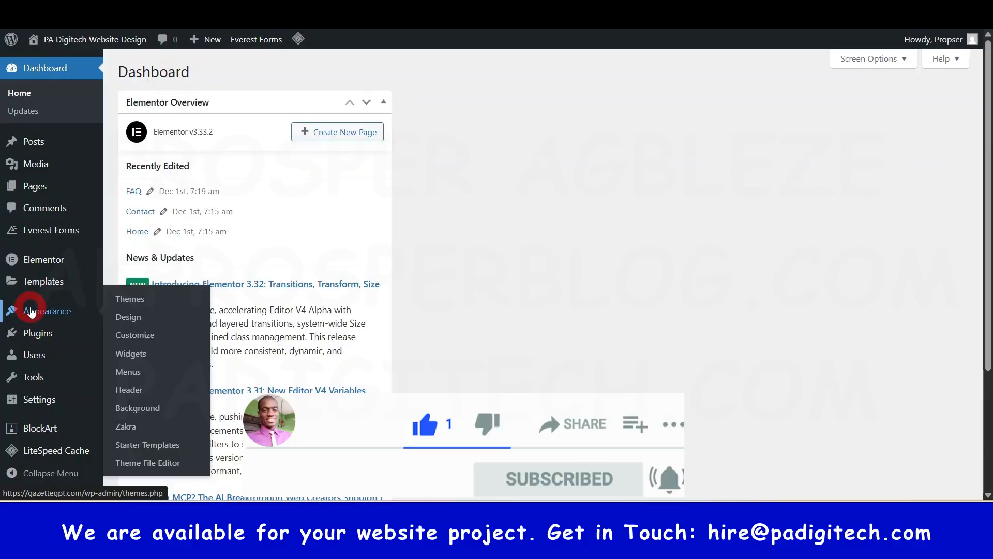
{"action": "right_click", "coordinate": [133, 372]}
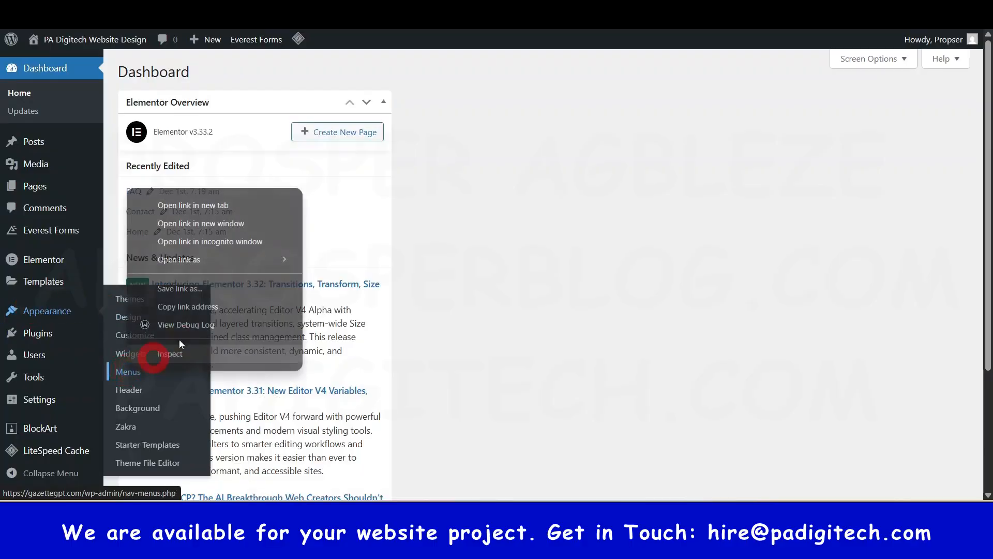
{"action": "left_click", "coordinate": [194, 205]}
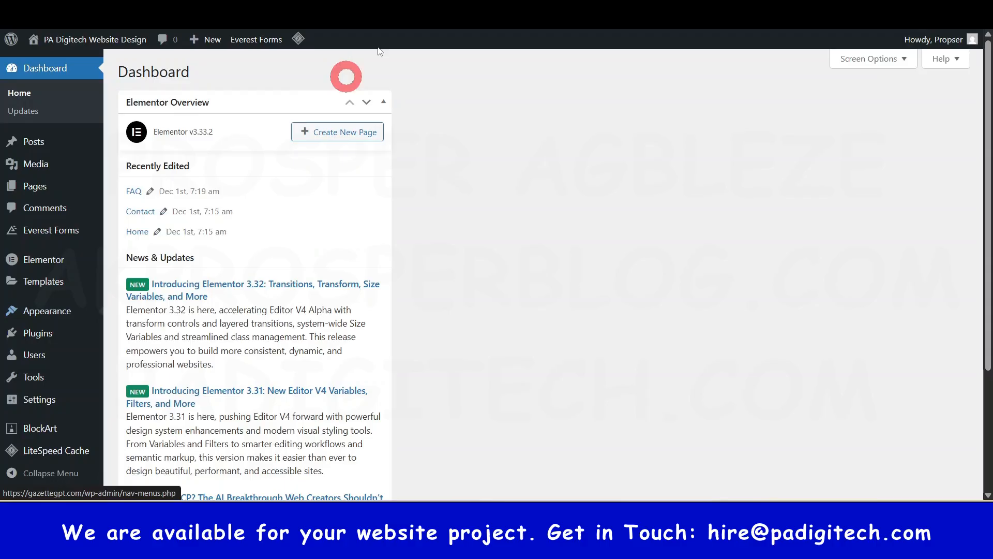
{"action": "left_click", "coordinate": [207, 7]}
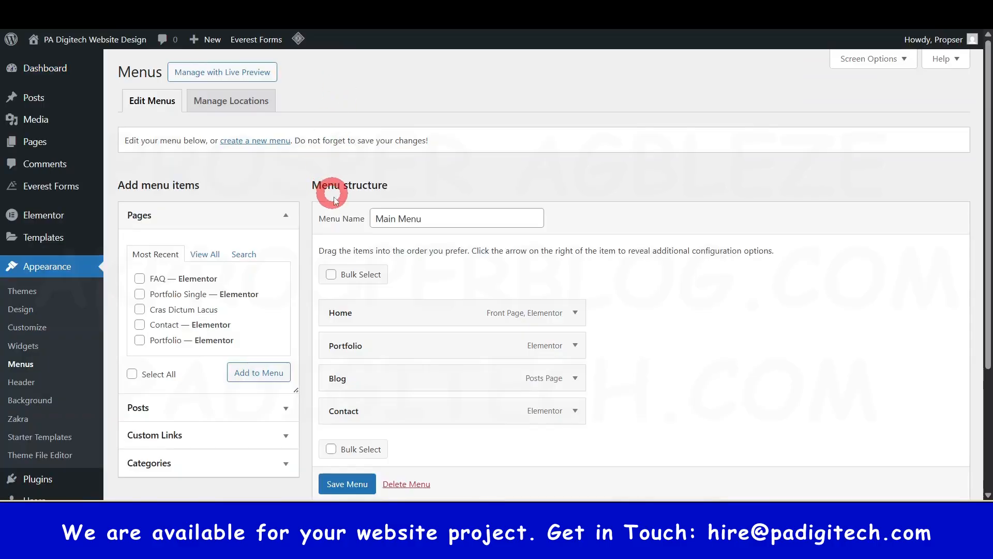
- Compare the items in the Main Menu structure with the navigation on the live Portfolio page
{"action": "scroll", "coordinate": [357, 322], "scroll_direction": "down", "scroll_amount": 1}
{"action": "left_click_drag", "start_coordinate": [344, 324], "coordinate": [344, 323]}
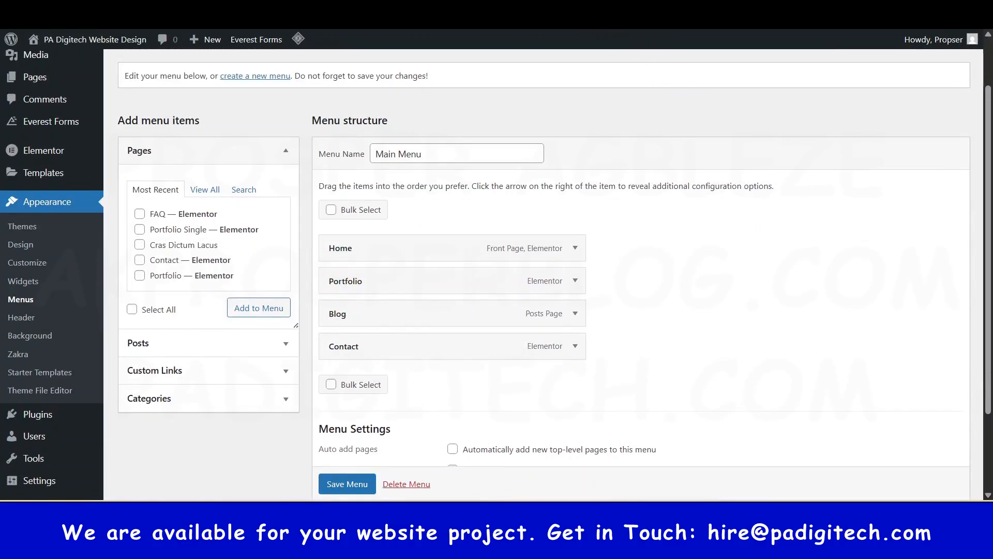
{"action": "left_click", "coordinate": [646, 41]}
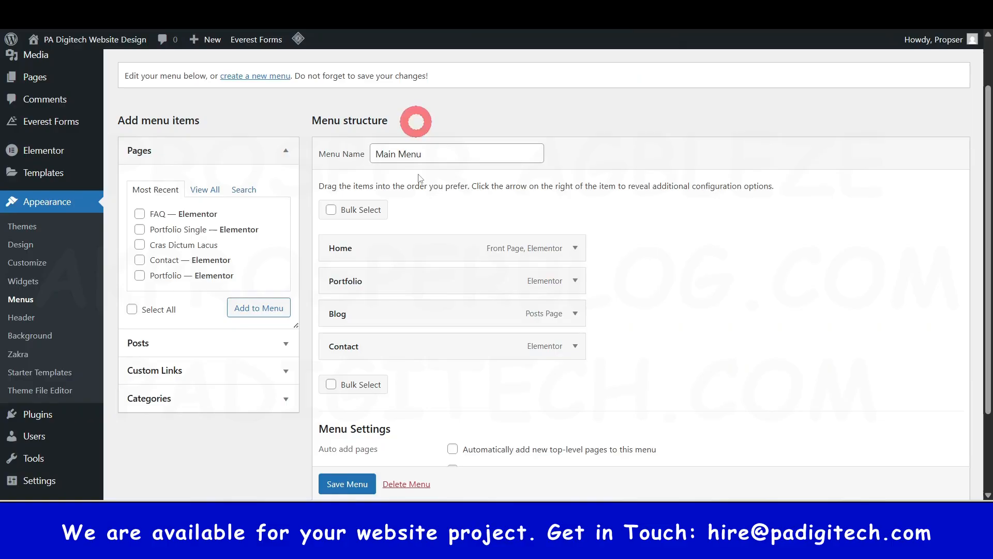
{"action": "scroll", "coordinate": [437, 283], "scroll_direction": "up", "scroll_amount": 1}
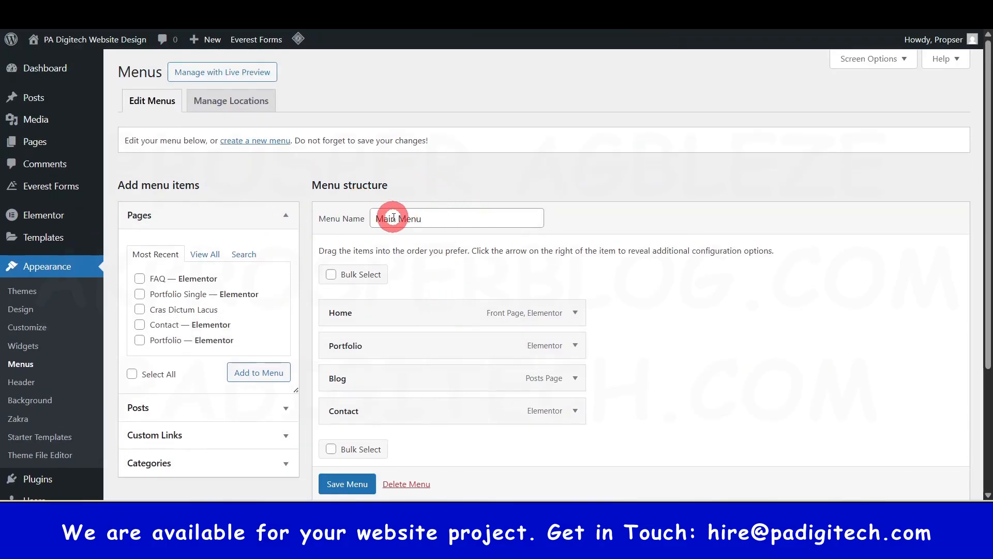
- Add the FAQ page to Main Menu and nest it as a sub-item under Blog
{"action": "scroll", "coordinate": [390, 218], "scroll_direction": "down", "scroll_amount": 2}
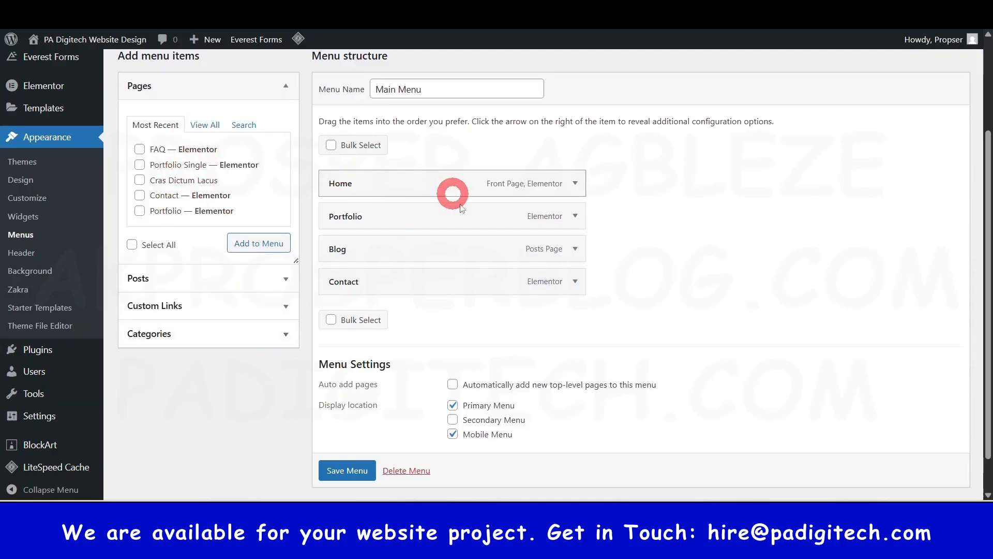
{"action": "left_click", "coordinate": [139, 150]}
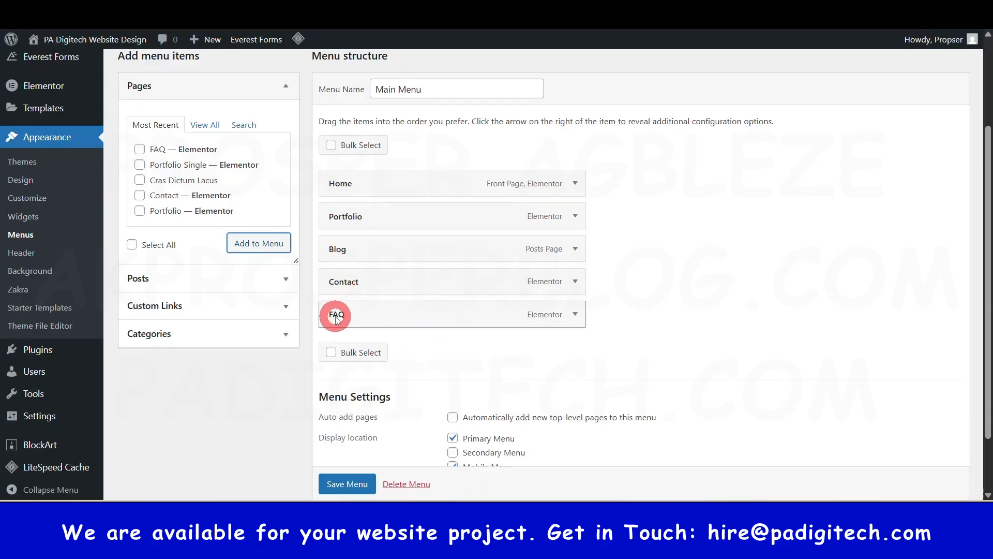
{"action": "left_click_drag", "start_coordinate": [336, 317], "coordinate": [391, 248]}
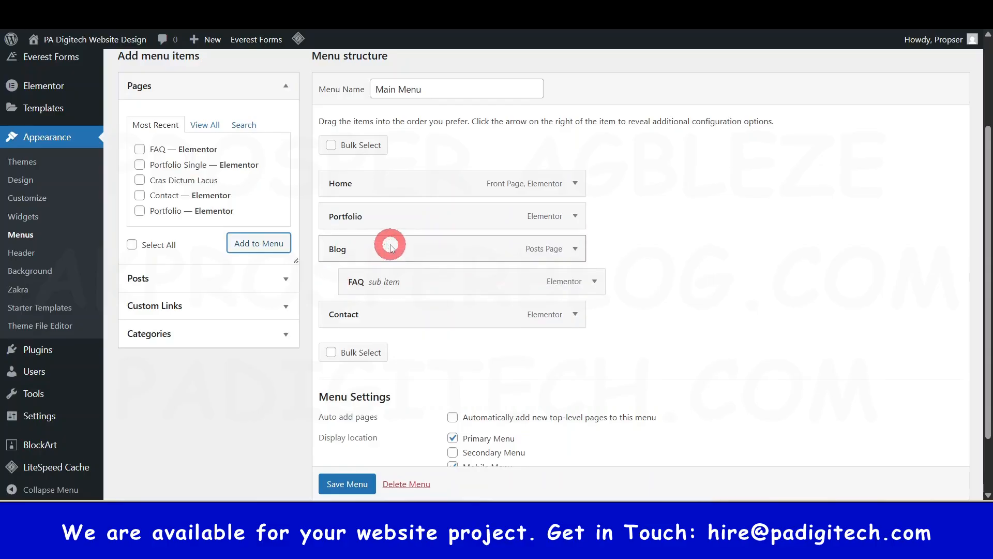
- Move FAQ out from under Blog so it is a top-level item between Blog and Contact
{"action": "mouse_move", "coordinate": [378, 285]}
{"action": "left_mouse_down"}
{"action": "mouse_move", "coordinate": [356, 285]}
{"action": "mouse_move", "coordinate": [386, 282]}
{"action": "left_mouse_up"}
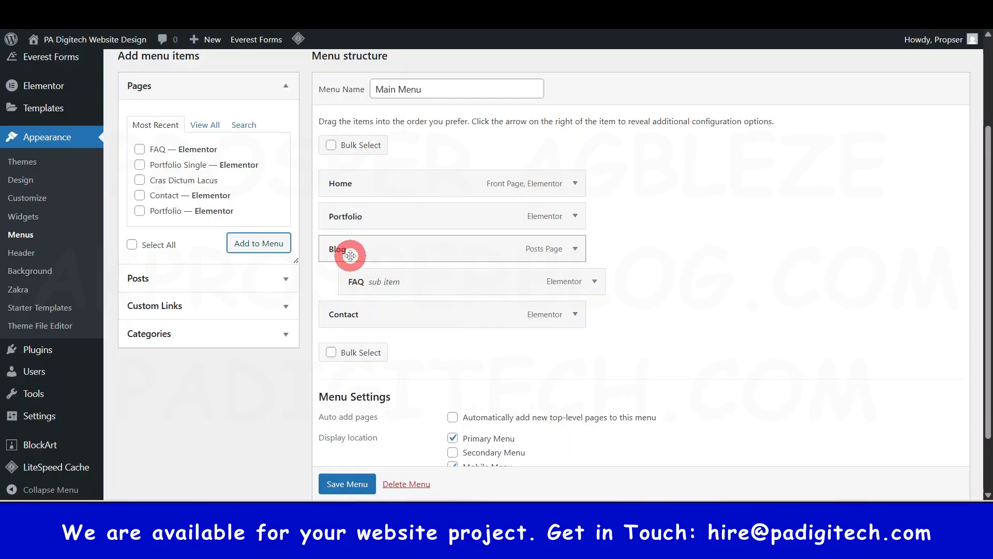
{"action": "left_click_drag", "start_coordinate": [368, 280], "coordinate": [337, 284]}
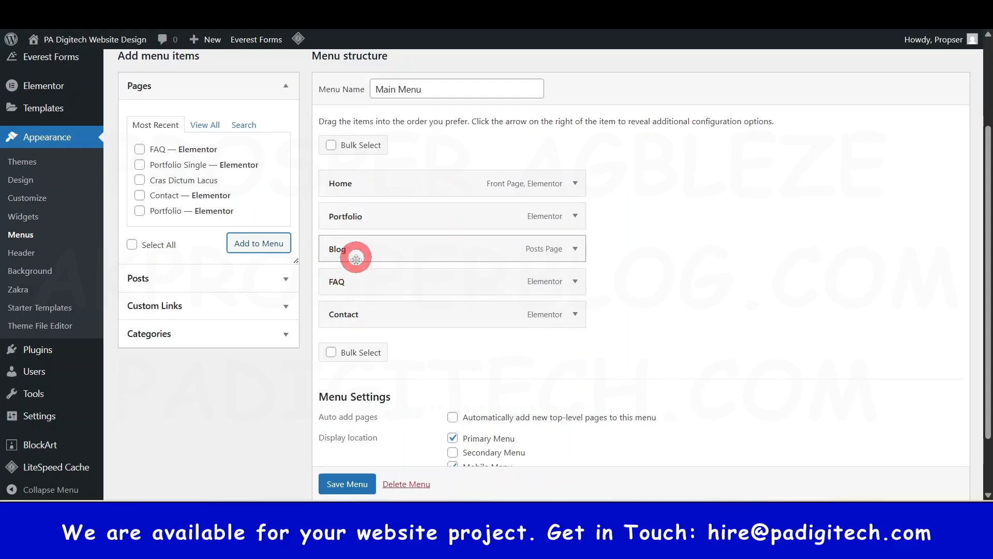
- Add the post "Top 10 design tools" to Main Menu
{"action": "left_click", "coordinate": [286, 281]}
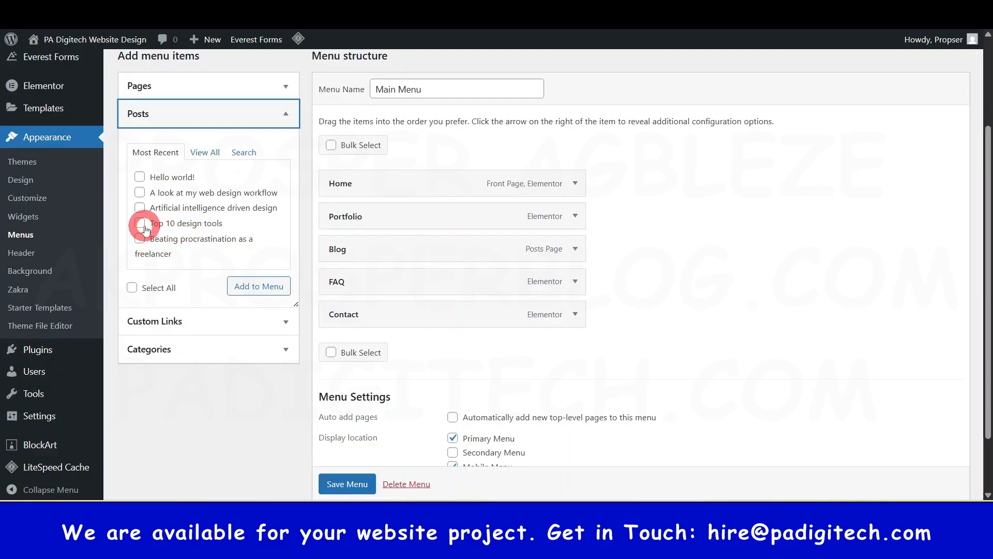
{"action": "left_click", "coordinate": [254, 290]}
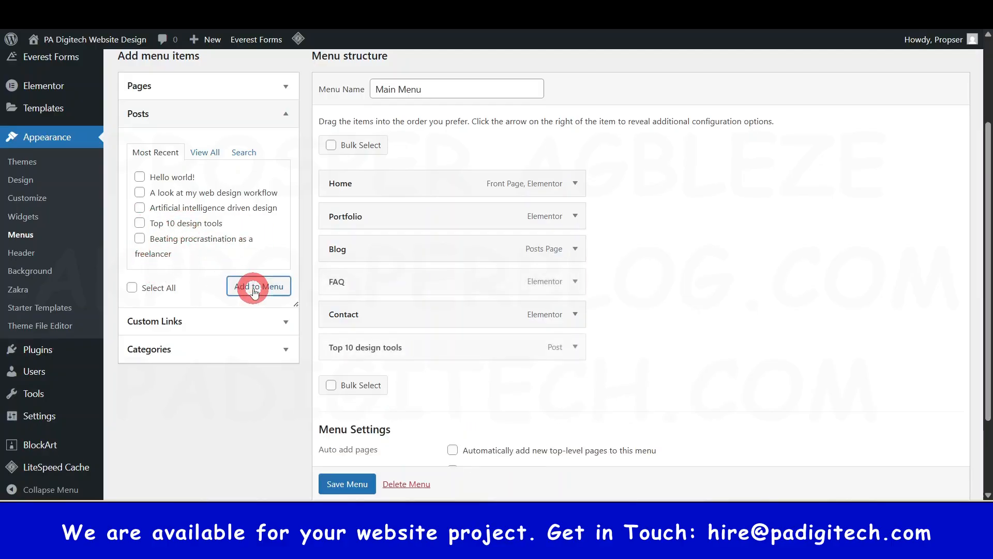
- Change the navigation label of the "Top 10 design tools" menu item to "Design tools"
{"action": "left_click", "coordinate": [575, 346]}
{"action": "scroll", "coordinate": [492, 362], "scroll_direction": "down", "scroll_amount": 1}
{"action": "left_click", "coordinate": [363, 326]}
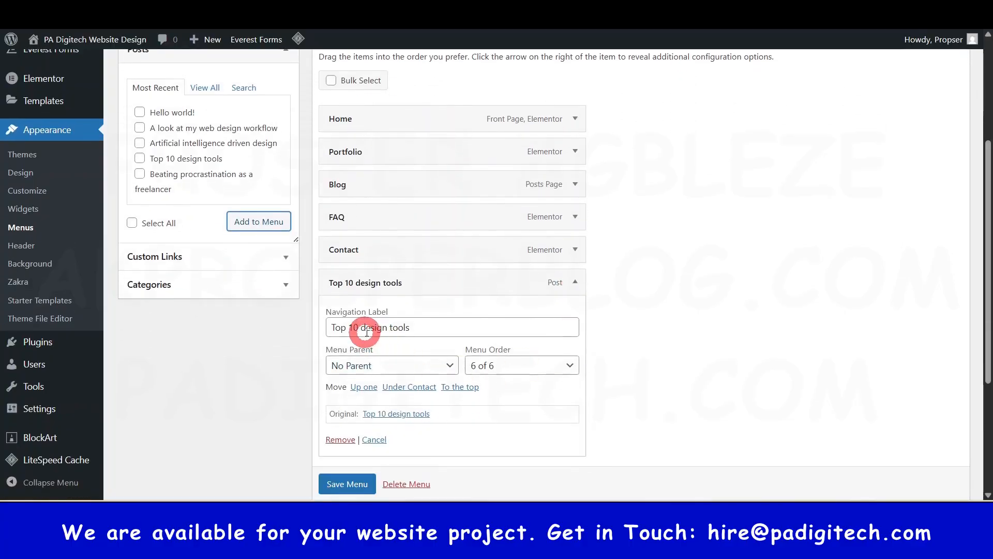
{"action": "left_click_drag", "start_coordinate": [363, 327], "coordinate": [311, 458]}
{"action": "type", "text": "Design"}
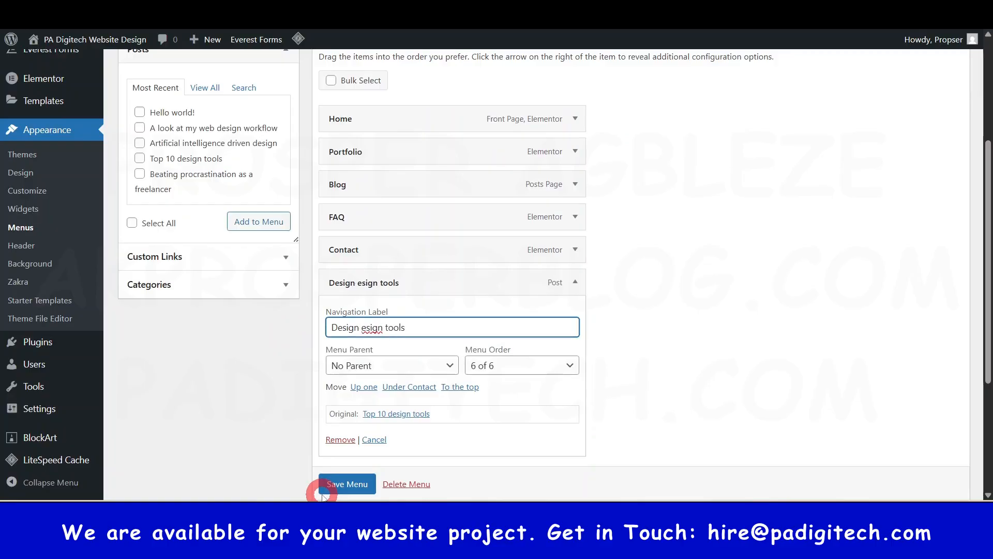
{"action": "left_click", "coordinate": [385, 327]}
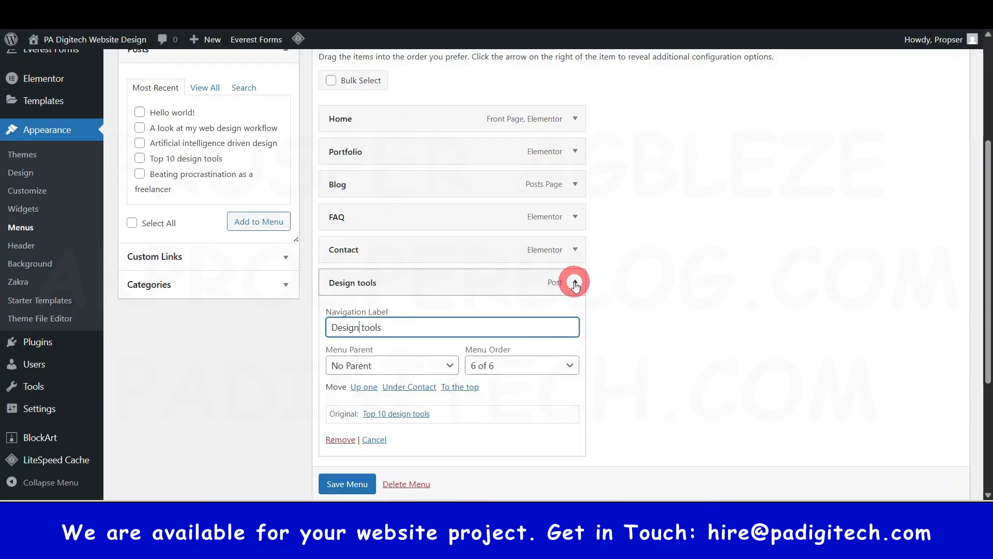
{"action": "left_click", "coordinate": [574, 282]}
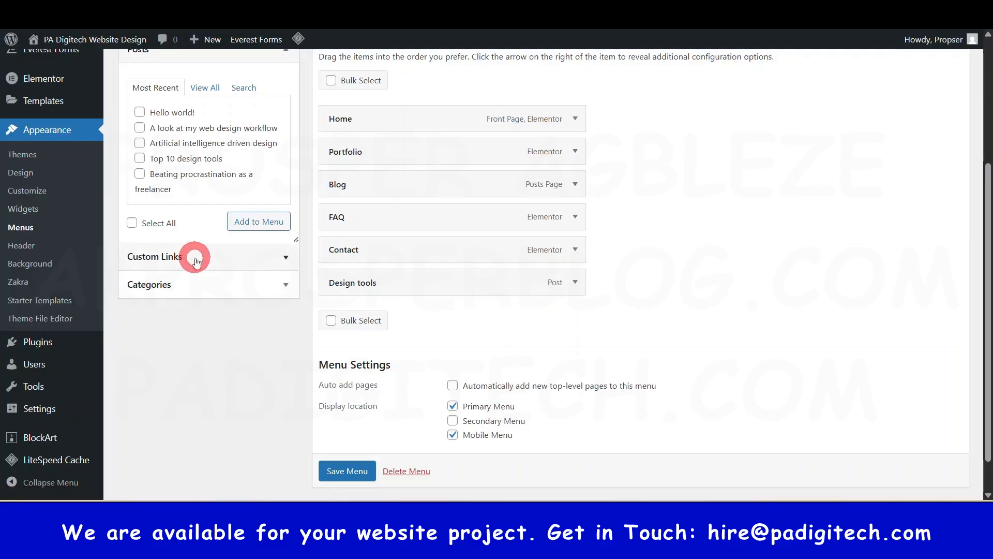
- Examine the custom link fields and the post categories available for adding to Main Menu
{"action": "left_click", "coordinate": [284, 257]}
{"action": "scroll", "coordinate": [269, 300], "scroll_direction": "up", "scroll_amount": 3}
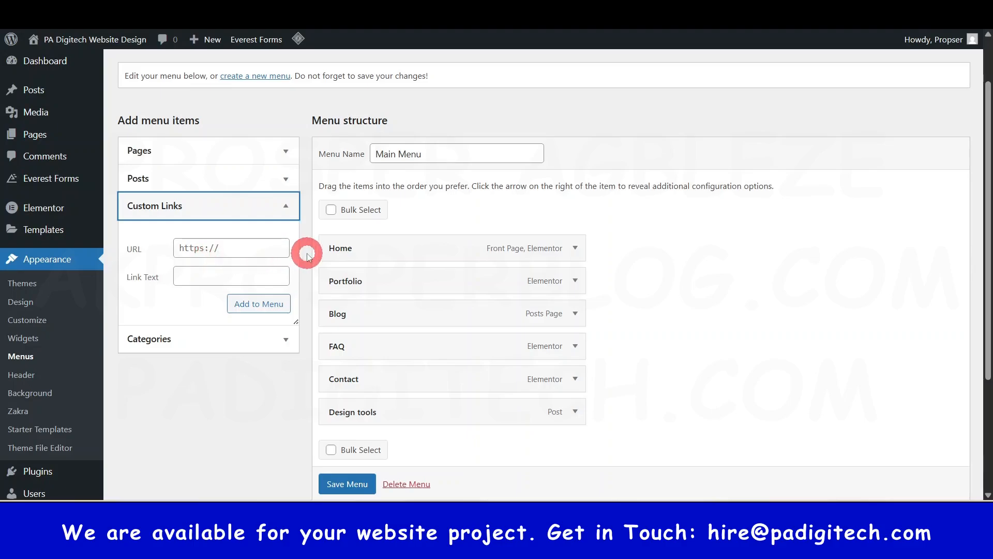
{"action": "left_click", "coordinate": [250, 248]}
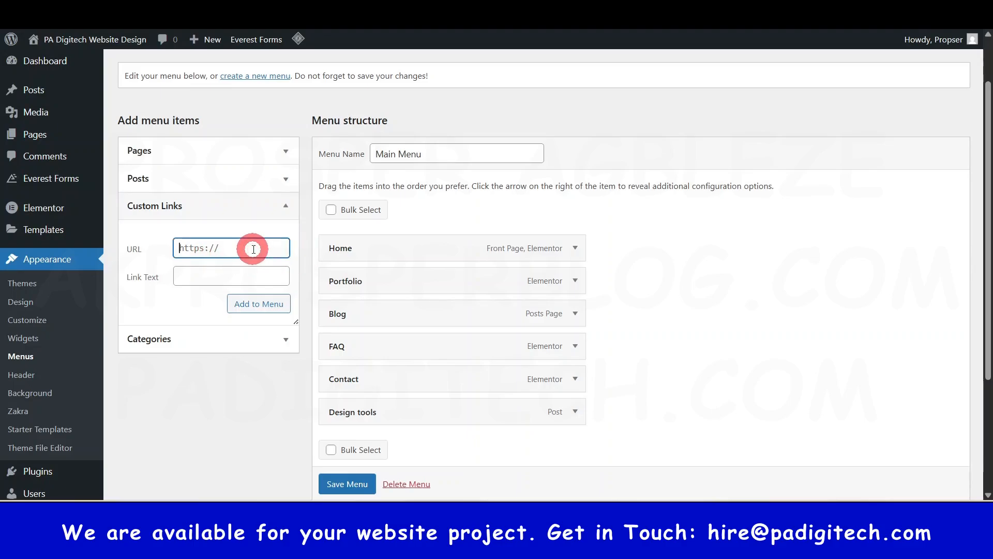
{"action": "left_click", "coordinate": [239, 277]}
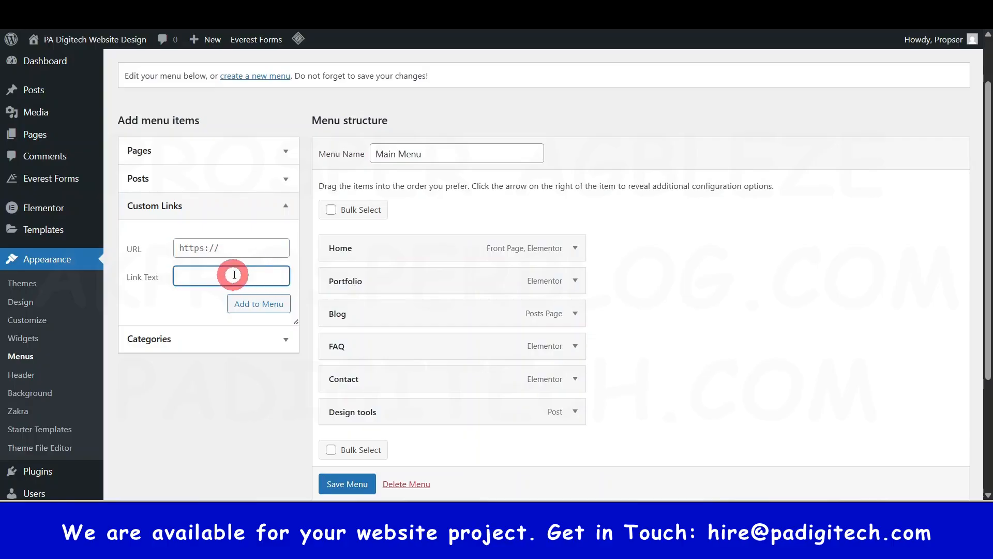
{"action": "left_click", "coordinate": [285, 204]}
{"action": "left_click", "coordinate": [286, 239]}
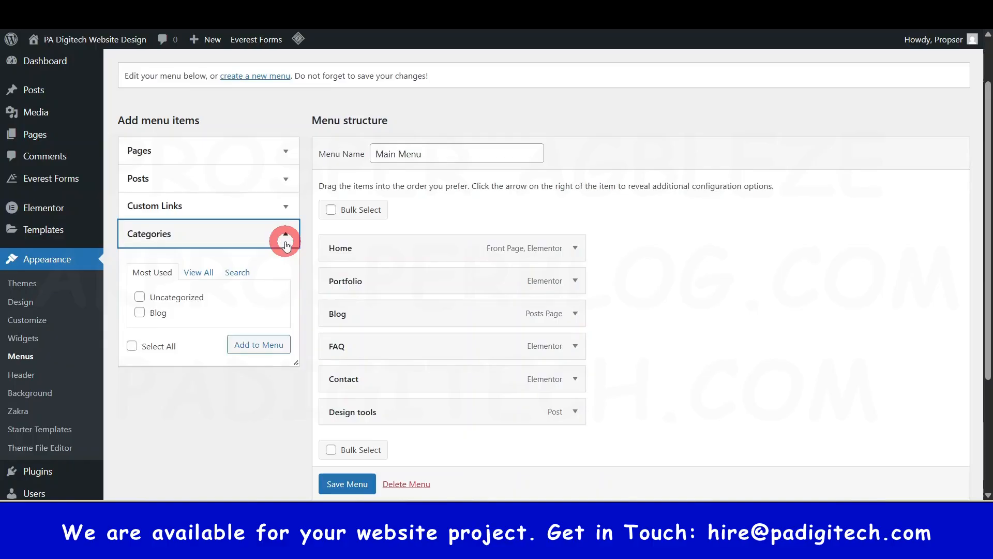
- Save the changes to Main Menu
{"action": "scroll", "coordinate": [354, 486], "scroll_direction": "down", "scroll_amount": 1}
{"action": "left_click", "coordinate": [347, 484]}
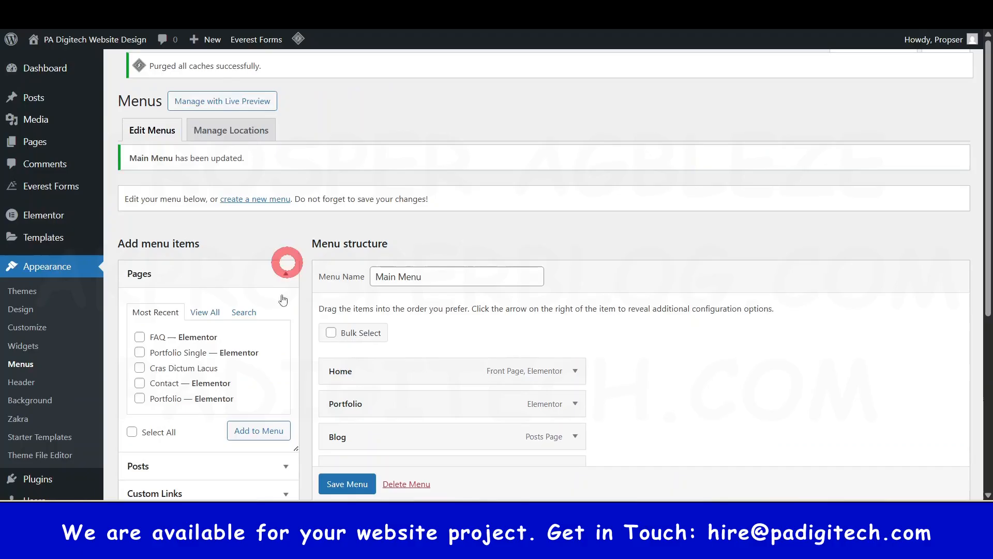
{"action": "scroll", "coordinate": [350, 449], "scroll_direction": "down", "scroll_amount": 3}
{"action": "left_click", "coordinate": [352, 486]}
{"action": "scroll", "coordinate": [352, 486], "scroll_direction": "down", "scroll_amount": 1}
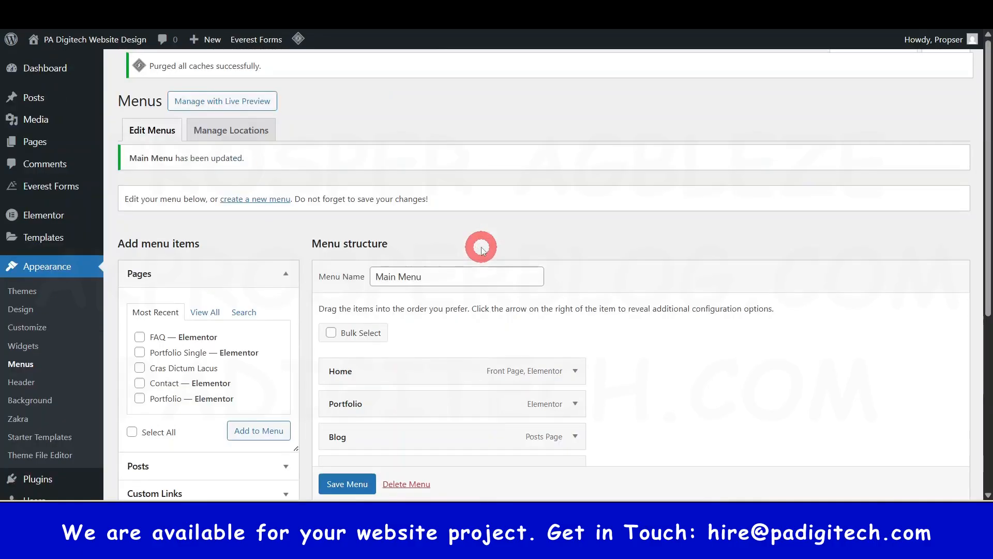
- Move FAQ and "Top 10 design tools" between Blog and Contact in Main Menu, and save the menu
{"action": "scroll", "coordinate": [450, 334], "scroll_direction": "down", "scroll_amount": 5}
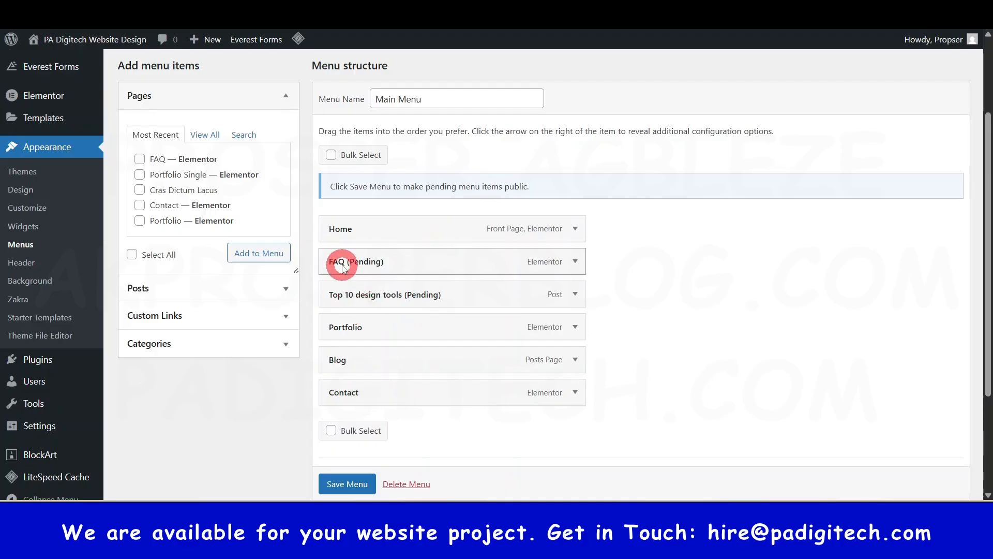
{"action": "left_click_drag", "start_coordinate": [337, 261], "coordinate": [348, 362]}
{"action": "left_click_drag", "start_coordinate": [348, 278], "coordinate": [343, 364]}
{"action": "left_click", "coordinate": [333, 483]}
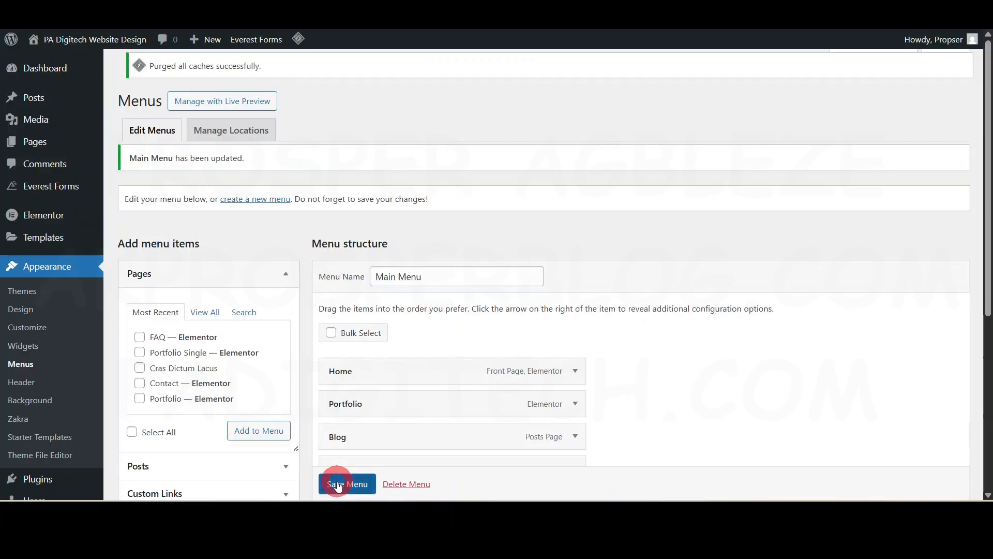
- Open the Widgets screen and compare the Sidebar Right widgets with the sidebar on the live Blog page
{"action": "scroll", "coordinate": [496, 362], "scroll_direction": "down", "scroll_amount": 3}
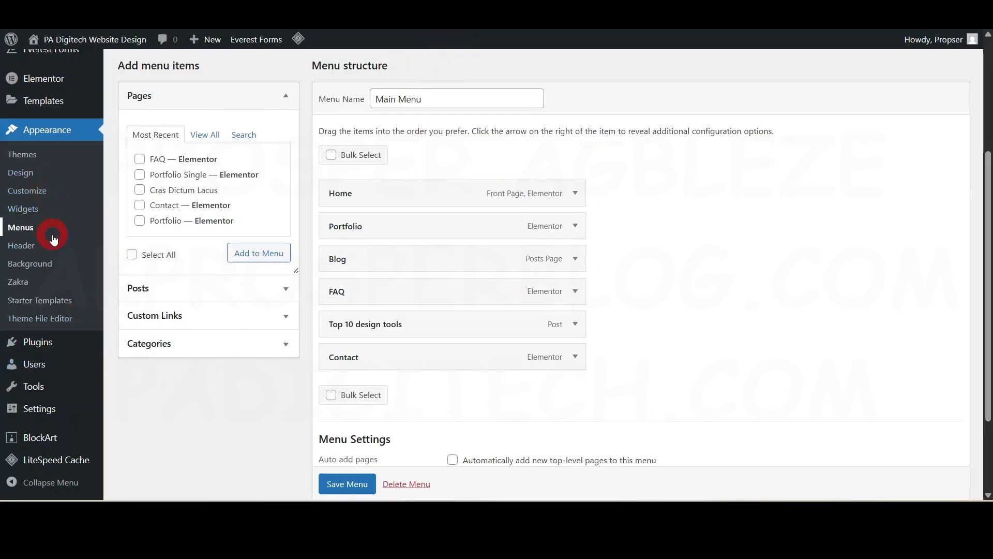
{"action": "left_click", "coordinate": [30, 210]}
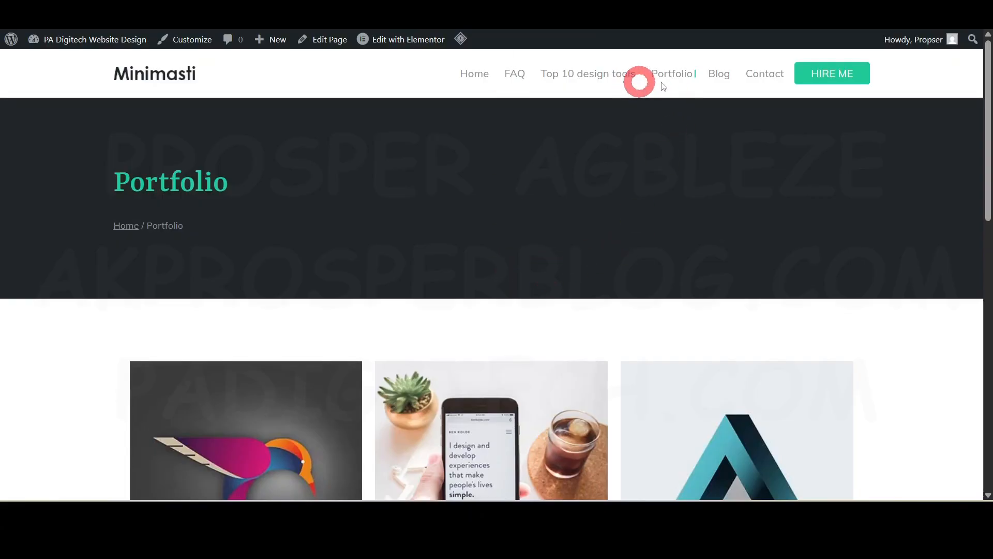
{"action": "left_click", "coordinate": [719, 74]}
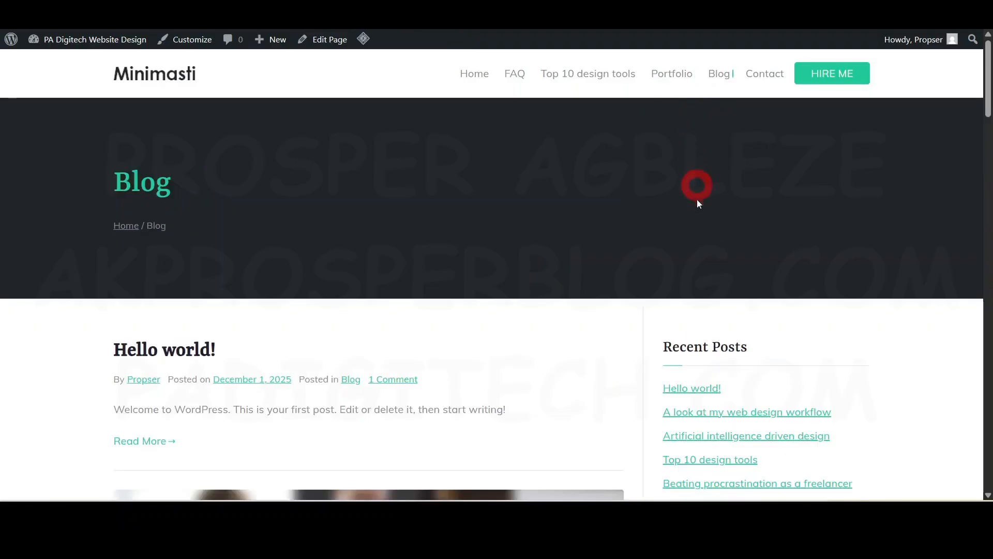
{"action": "scroll", "coordinate": [698, 202], "scroll_direction": "down", "scroll_amount": 6}
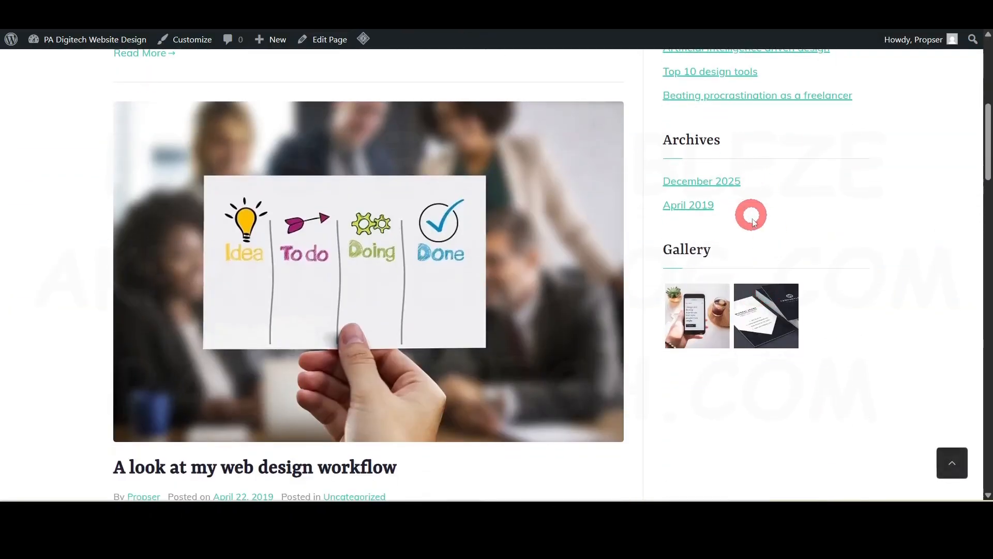
{"action": "scroll", "coordinate": [761, 274], "scroll_direction": "up", "scroll_amount": 4}
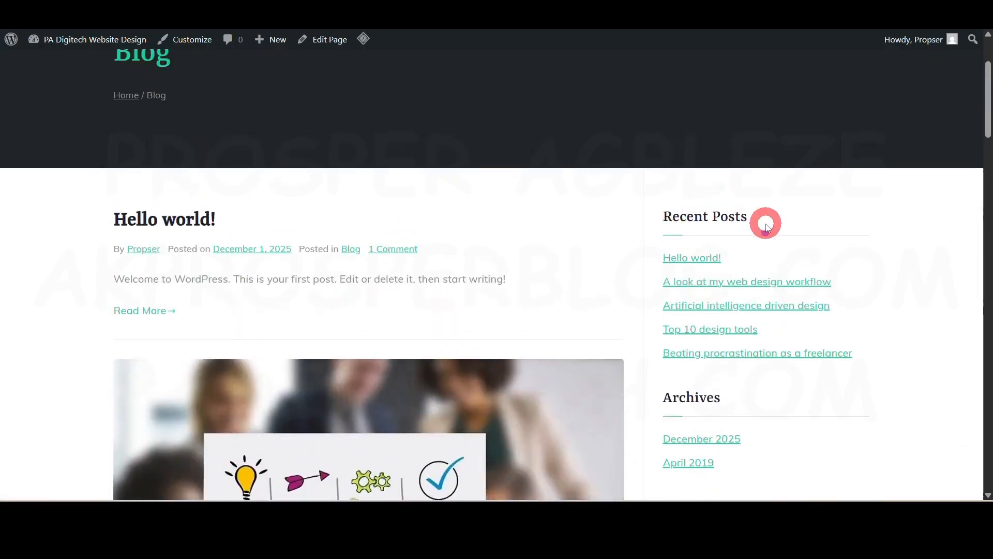
{"action": "scroll", "coordinate": [766, 228], "scroll_direction": "down", "scroll_amount": 2}
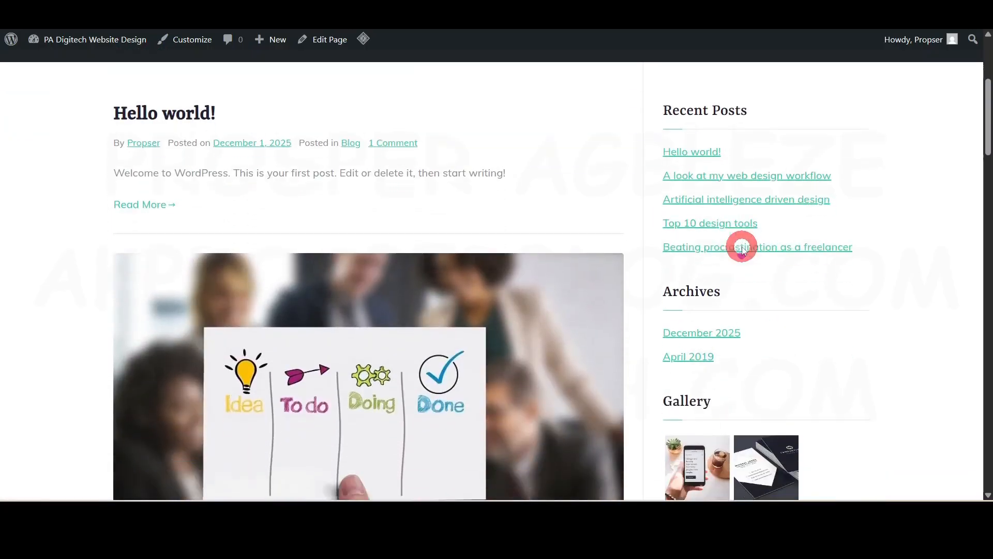
{"action": "scroll", "coordinate": [742, 249], "scroll_direction": "down", "scroll_amount": 4}
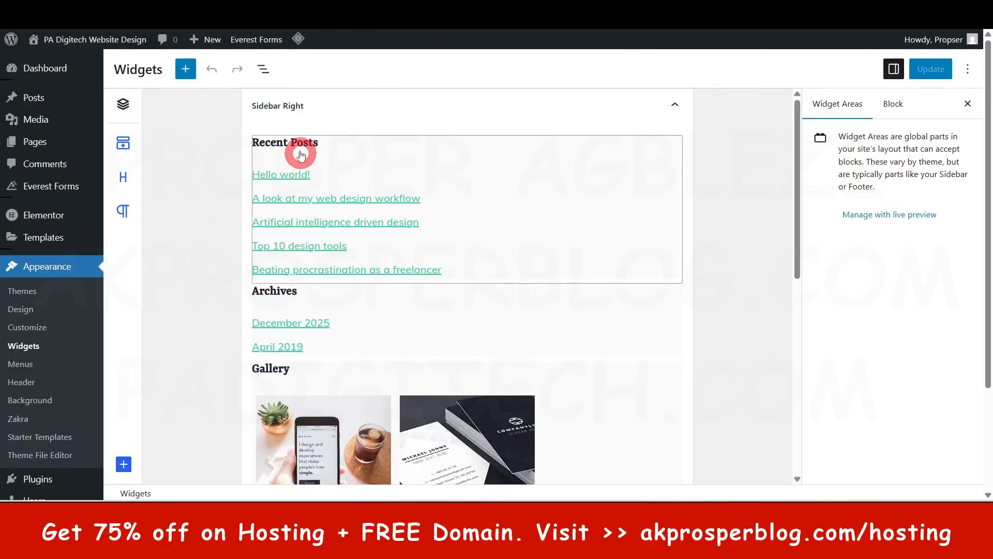
{"action": "left_click", "coordinate": [268, 107]}
{"action": "left_click", "coordinate": [289, 143]}
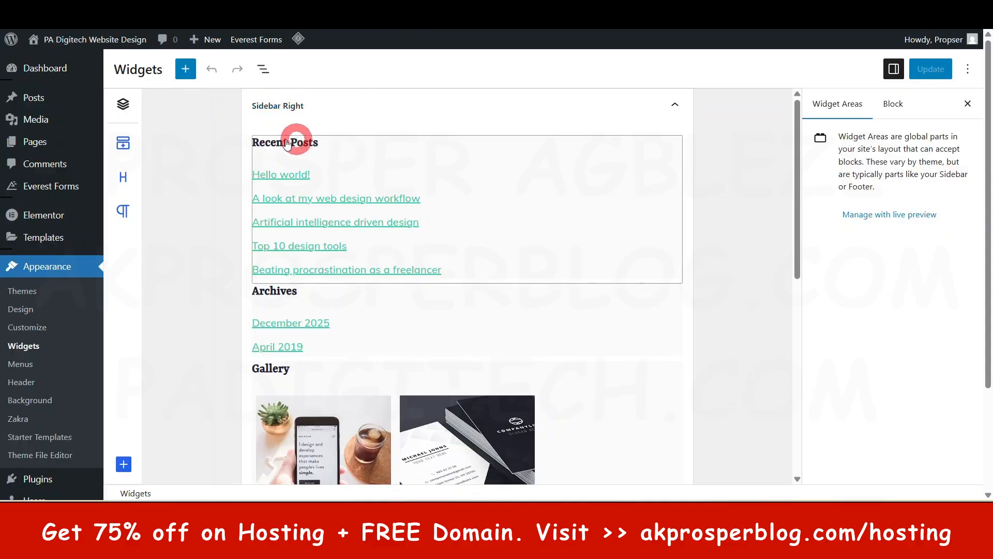
{"action": "scroll", "coordinate": [259, 292], "scroll_direction": "down", "scroll_amount": 1}
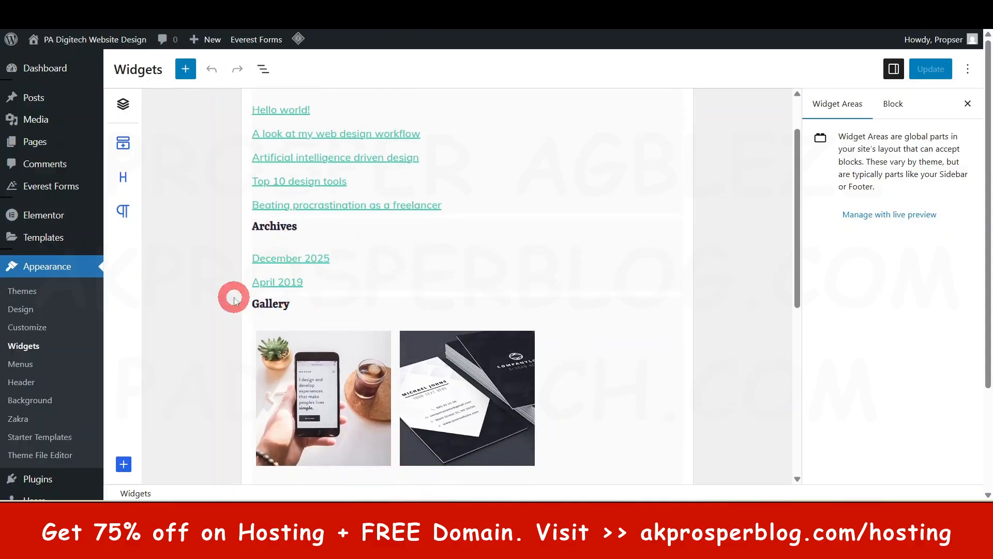
{"action": "scroll", "coordinate": [346, 319], "scroll_direction": "down", "scroll_amount": 3}
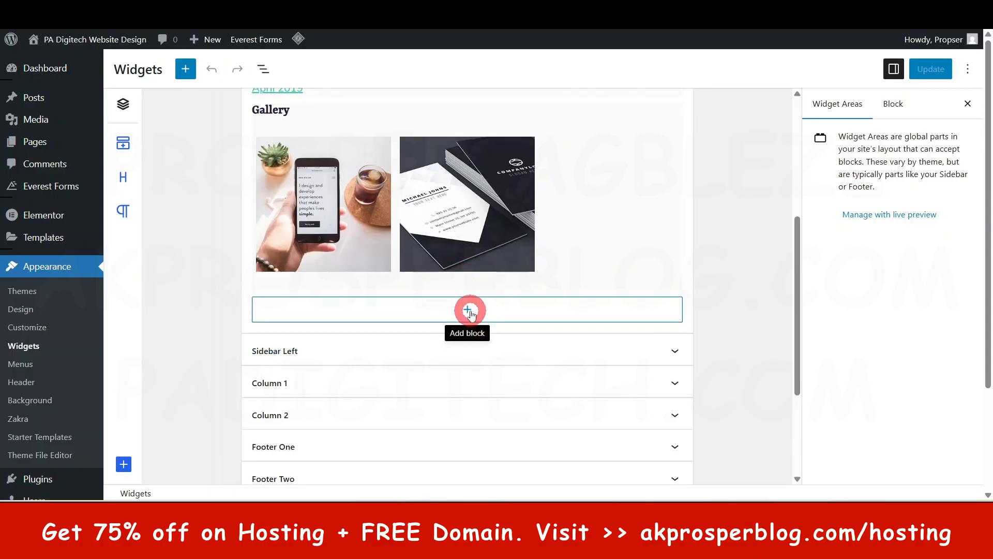
{"action": "scroll", "coordinate": [470, 312], "scroll_direction": "up", "scroll_amount": 4}
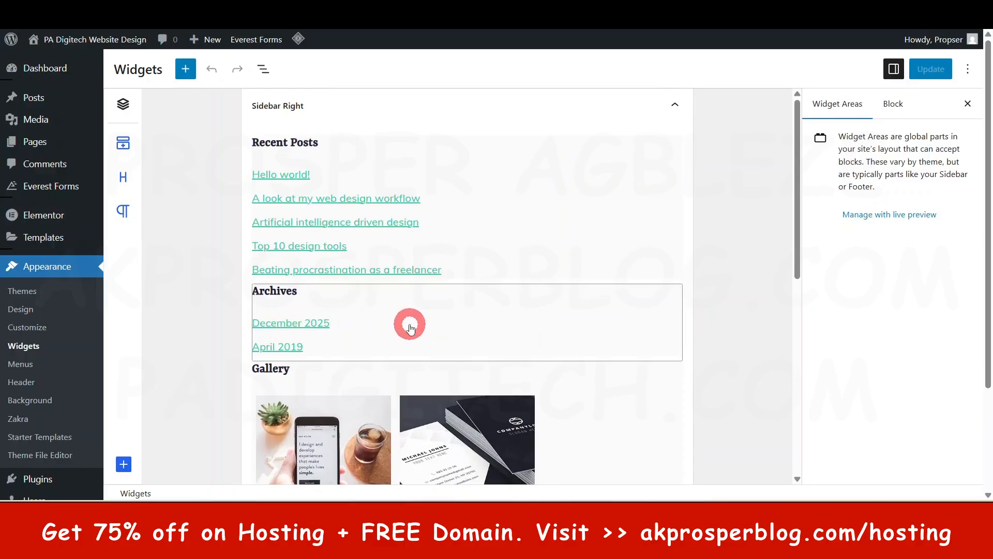
- Delete the Archives widget from the Sidebar Right widget area
{"action": "left_click", "coordinate": [426, 329]}
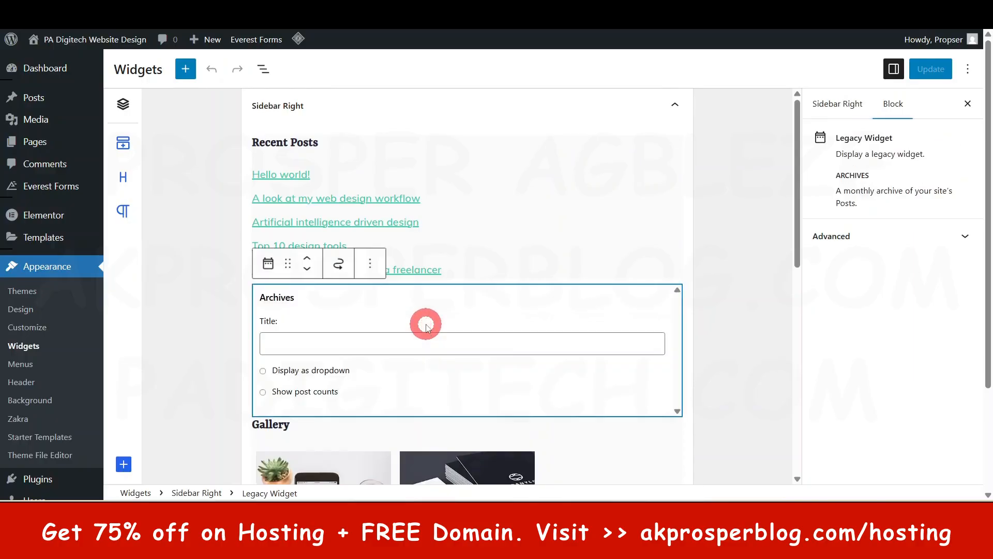
{"action": "left_click", "coordinate": [370, 264]}
{"action": "scroll", "coordinate": [434, 462], "scroll_direction": "down", "scroll_amount": 1}
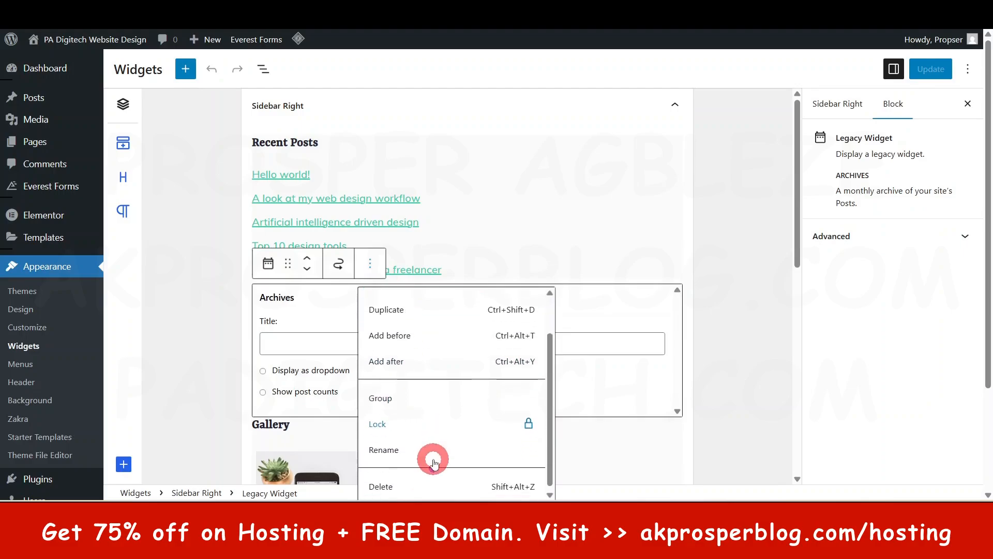
{"action": "scroll", "coordinate": [405, 479], "scroll_direction": "down", "scroll_amount": 1}
{"action": "left_click", "coordinate": [401, 484]}
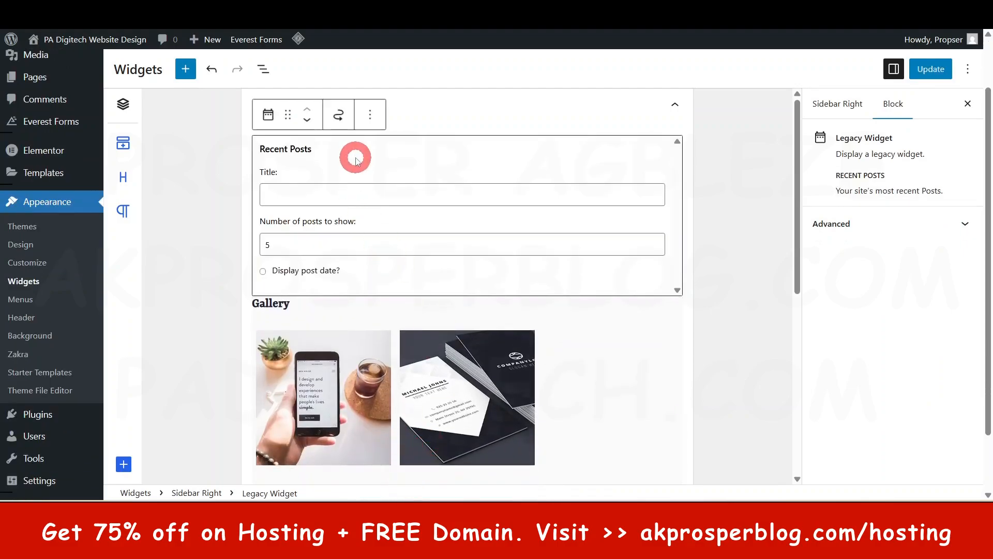
{"action": "left_click", "coordinate": [679, 141]}
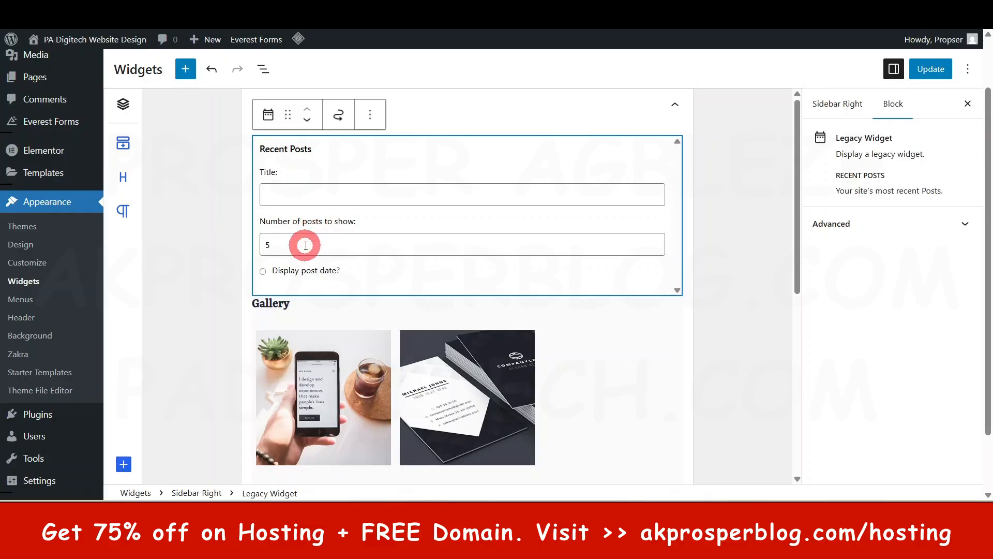
{"action": "left_click", "coordinate": [753, 318]}
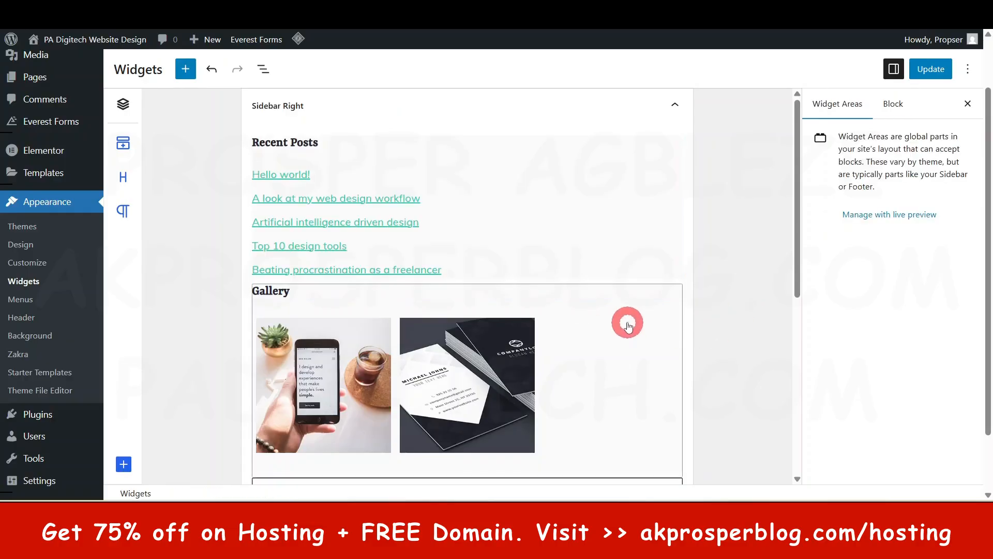
- Add an Image block below Gallery in Sidebar Right, using the fox picture portfolio-eight.jpg from the media library
{"action": "scroll", "coordinate": [455, 301], "scroll_direction": "down", "scroll_amount": 3}
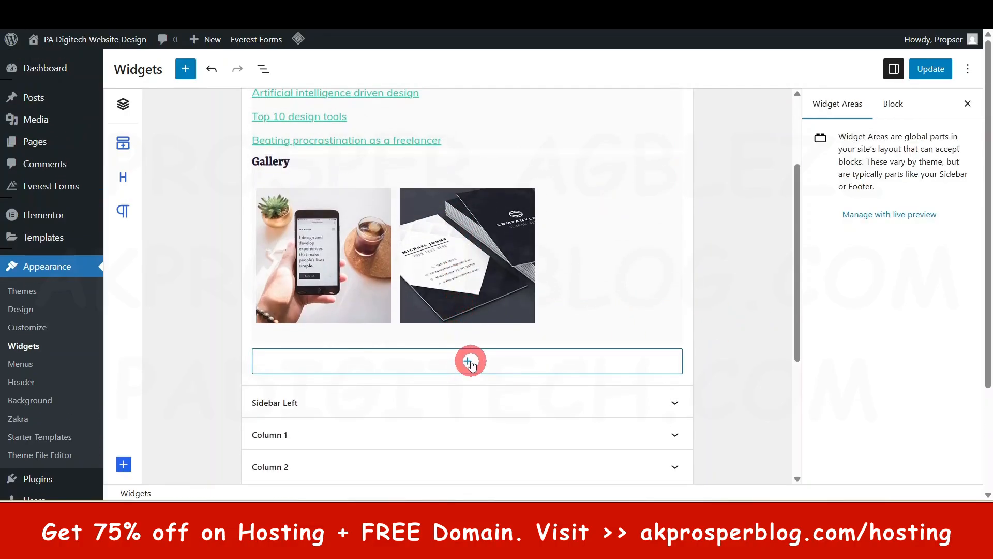
{"action": "left_click", "coordinate": [469, 363]}
{"action": "scroll", "coordinate": [497, 382], "scroll_direction": "down", "scroll_amount": 3}
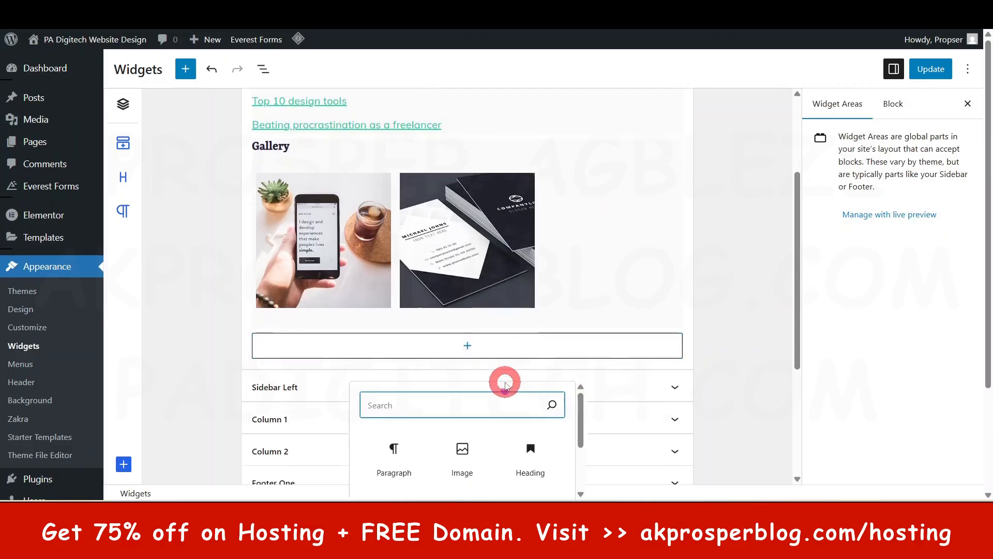
{"action": "left_click", "coordinate": [472, 329]}
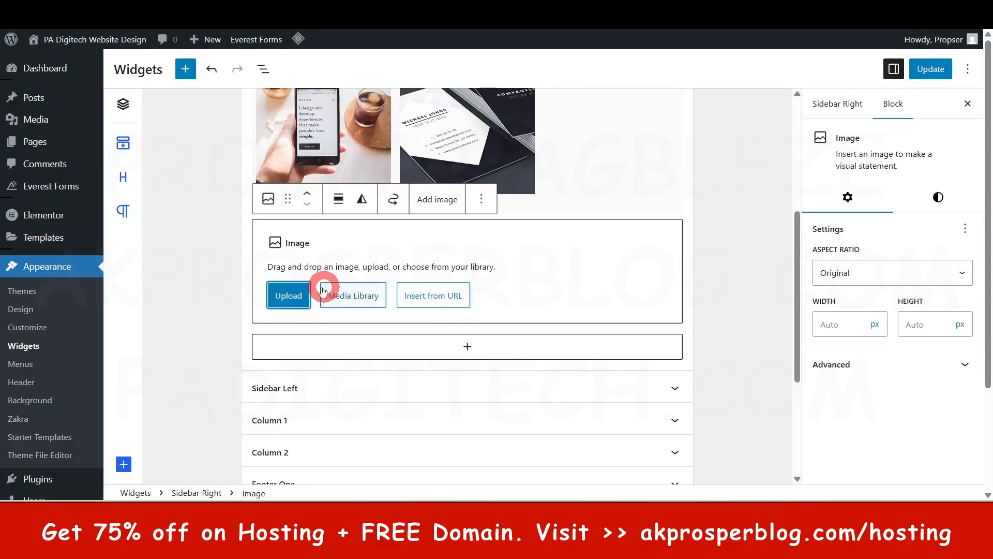
{"action": "left_click", "coordinate": [368, 299]}
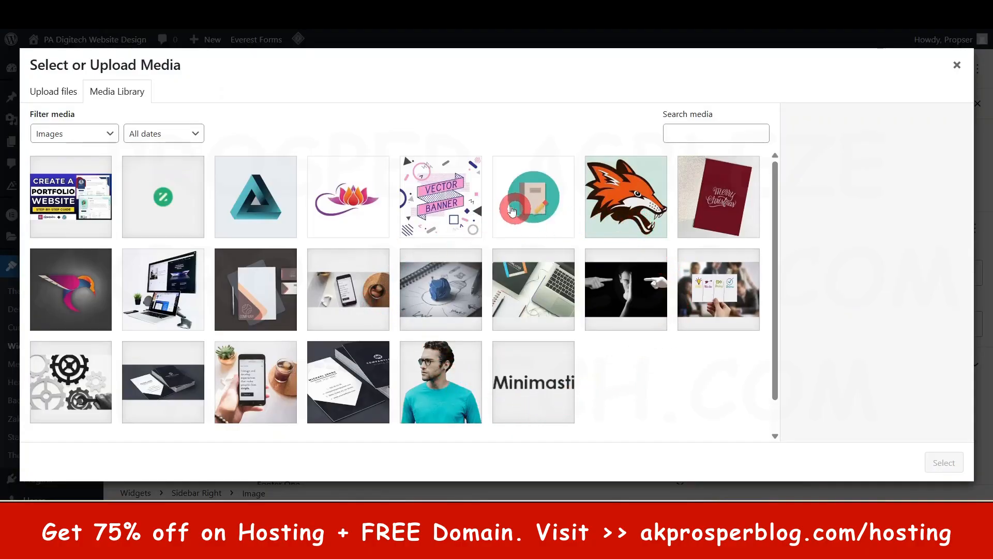
{"action": "left_click", "coordinate": [621, 199]}
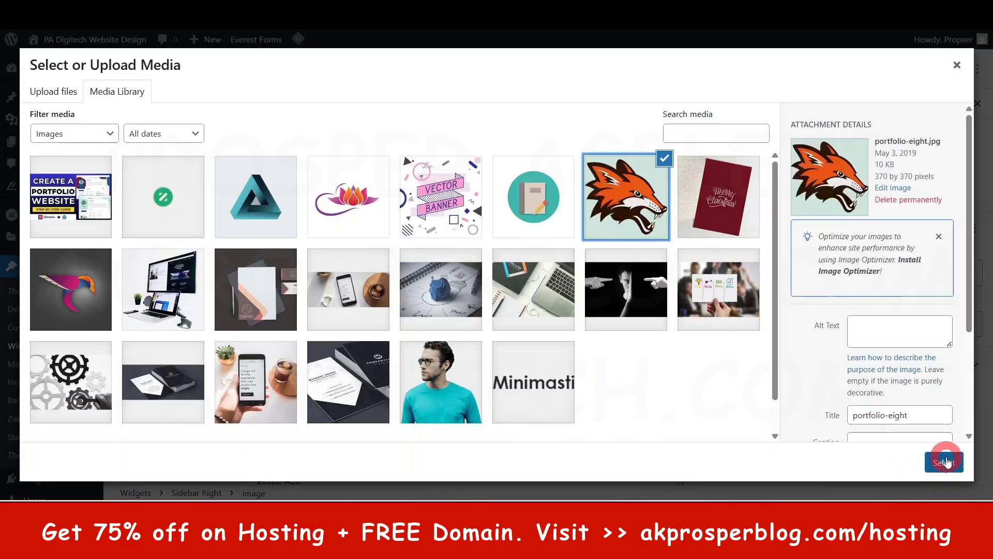
{"action": "left_click", "coordinate": [944, 462]}
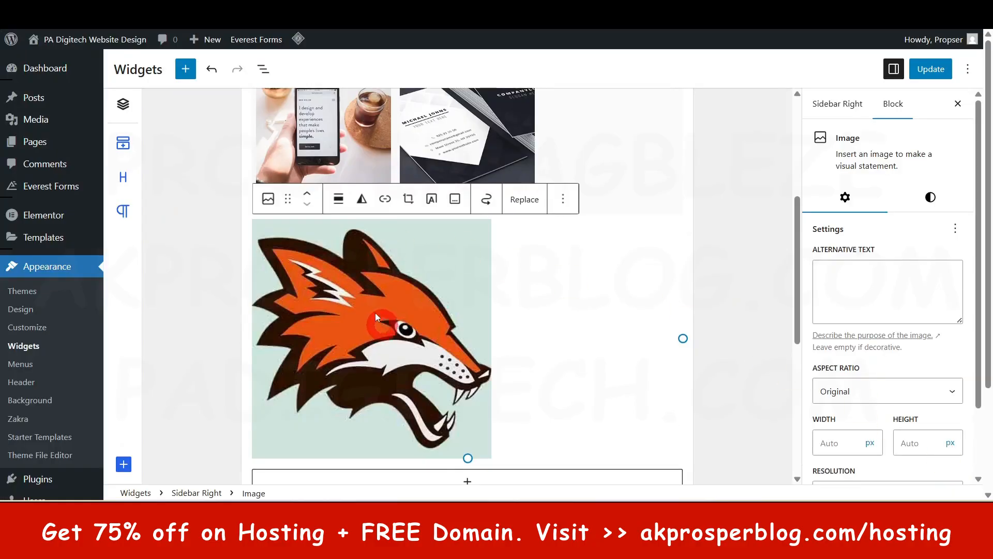
{"action": "left_click", "coordinate": [358, 319]}
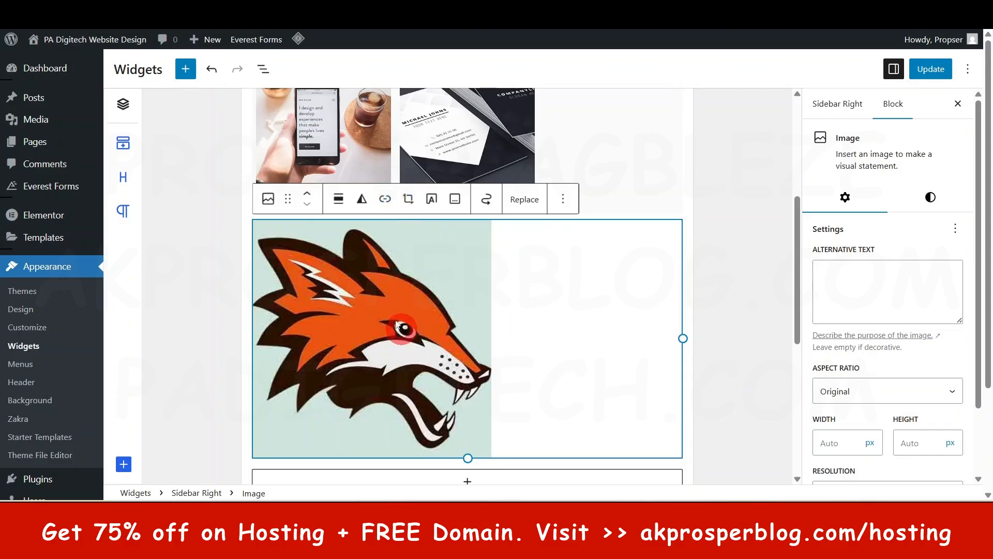
- Link the fox image in Sidebar Right to the URL paacademy.co
{"action": "left_click", "coordinate": [384, 200]}
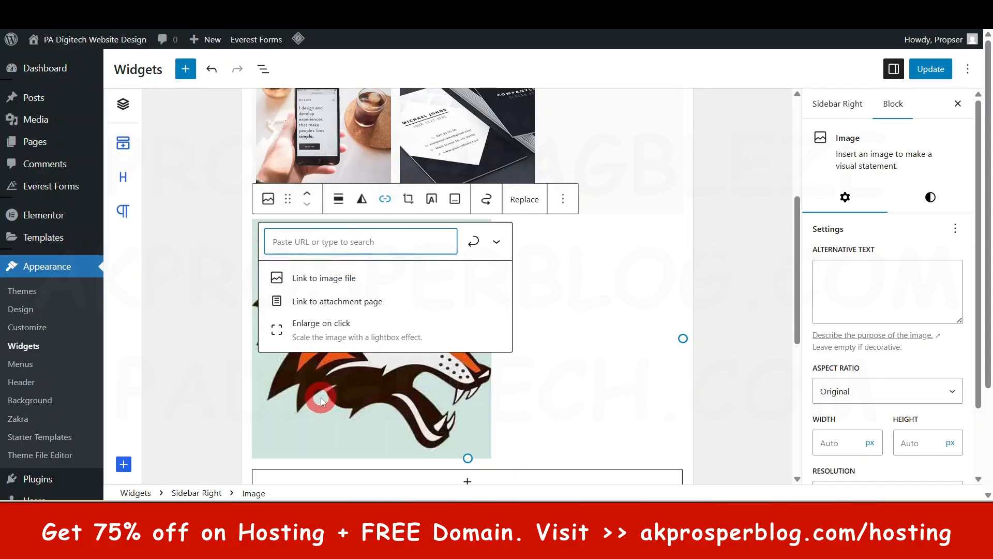
{"action": "left_click", "coordinate": [524, 379]}
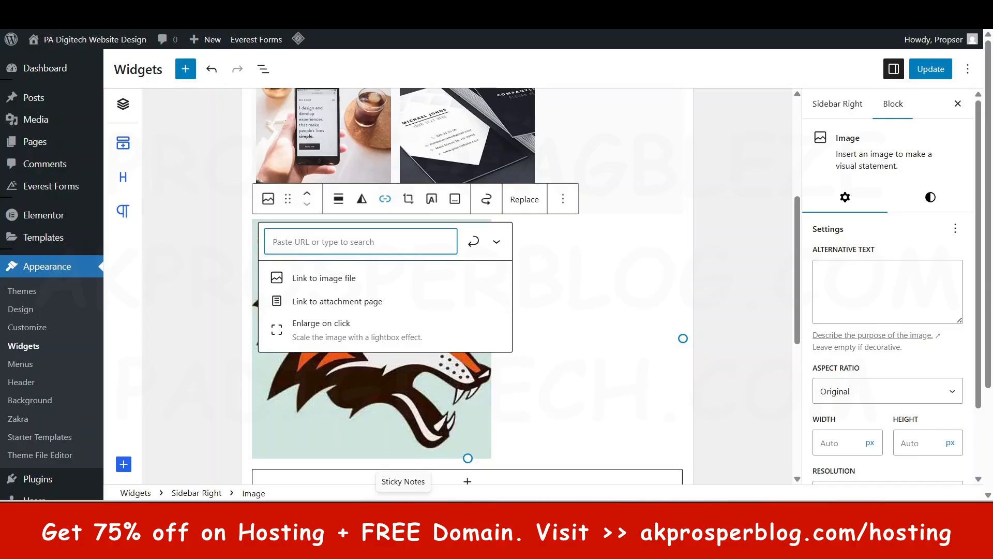
{"action": "type", "text": "paacademu.co"}
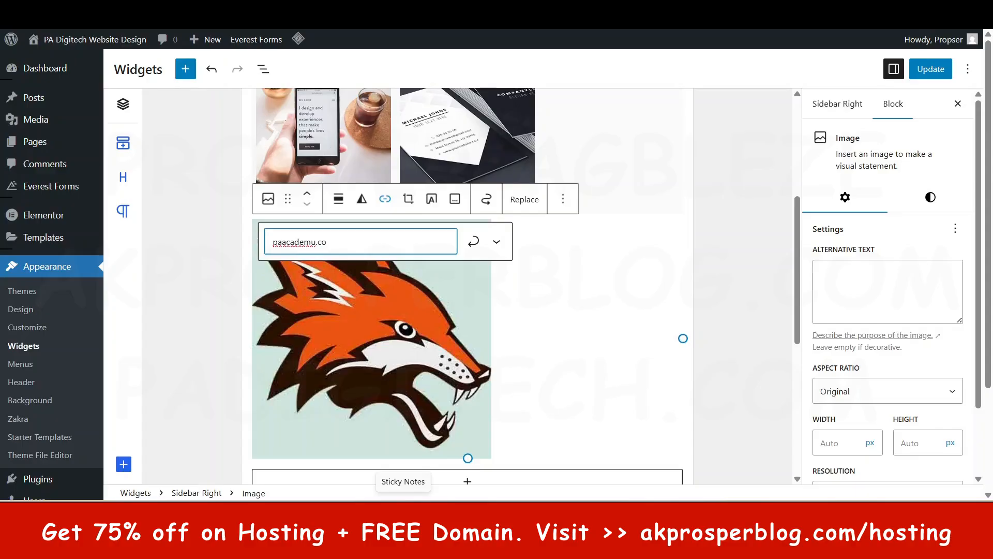
{"action": "left_click", "coordinate": [311, 249]}
{"action": "left_click", "coordinate": [402, 394]}
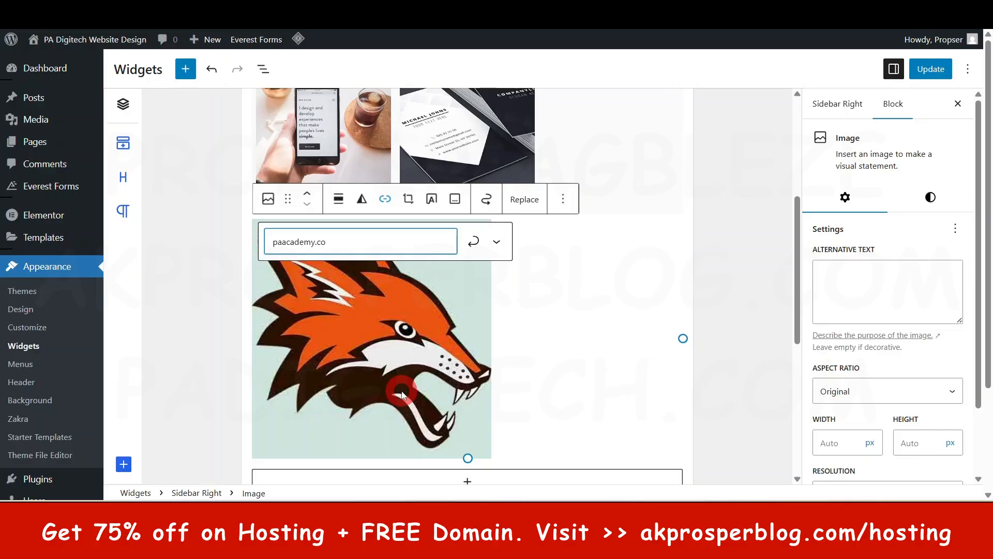
{"action": "left_click", "coordinate": [473, 240]}
- Browse the full block library for Sidebar Right, from the BlockArt blocks through the Text, Media and Design groups, without inserting any
{"action": "scroll", "coordinate": [588, 370], "scroll_direction": "down", "scroll_amount": 1}
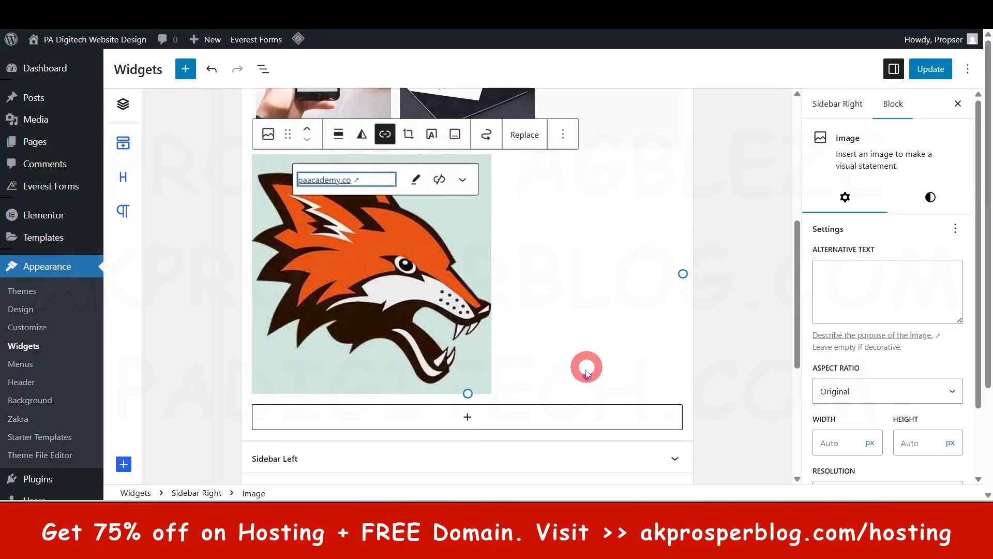
{"action": "scroll", "coordinate": [587, 372], "scroll_direction": "down", "scroll_amount": 2}
{"action": "left_click", "coordinate": [467, 289]}
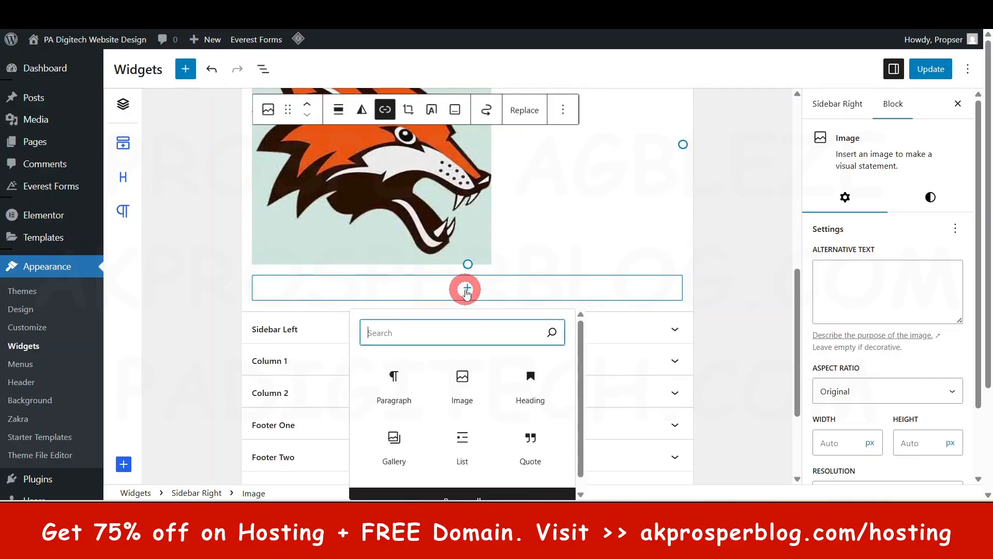
{"action": "scroll", "coordinate": [461, 408], "scroll_direction": "down", "scroll_amount": 1}
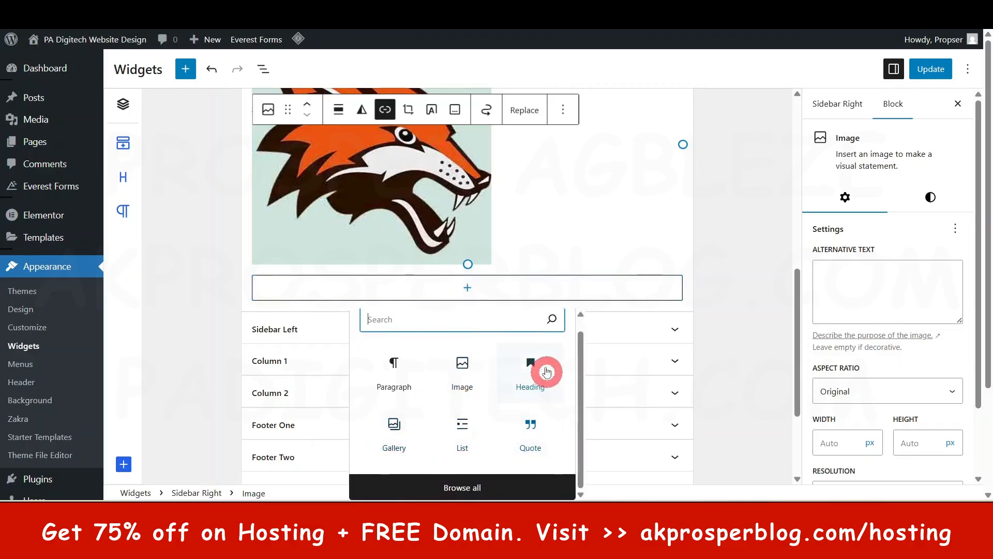
{"action": "left_click", "coordinate": [466, 487]}
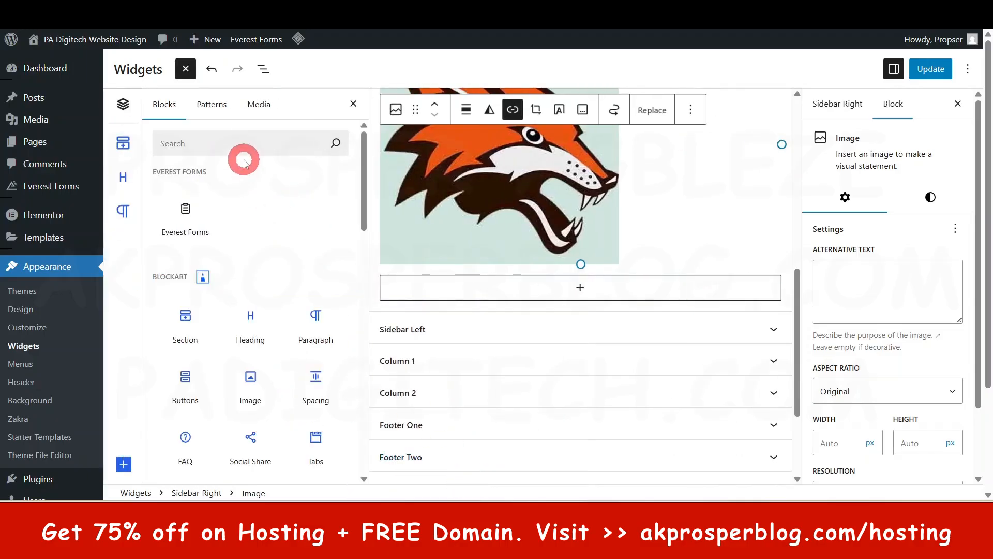
{"action": "scroll", "coordinate": [259, 289], "scroll_direction": "down", "scroll_amount": 4}
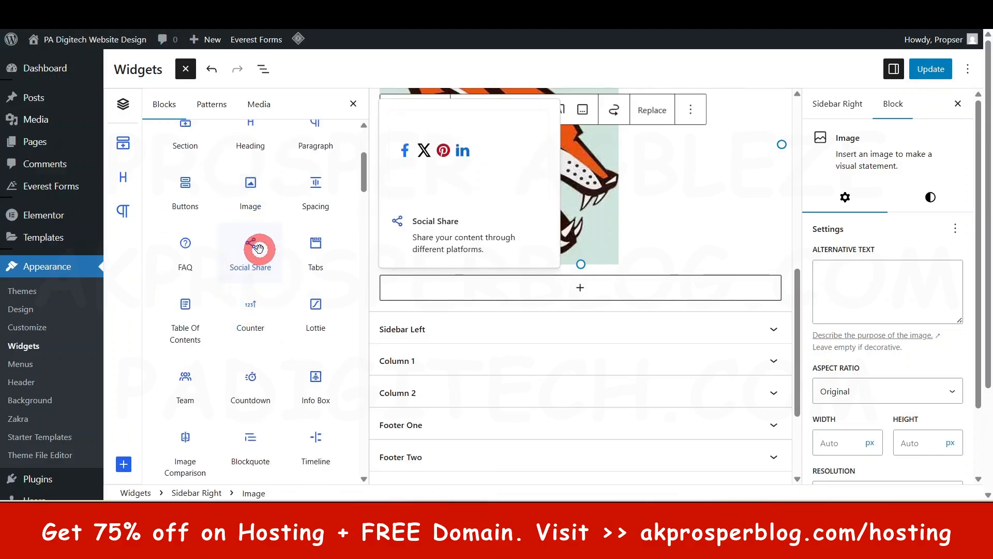
{"action": "scroll", "coordinate": [258, 279], "scroll_direction": "down", "scroll_amount": 4}
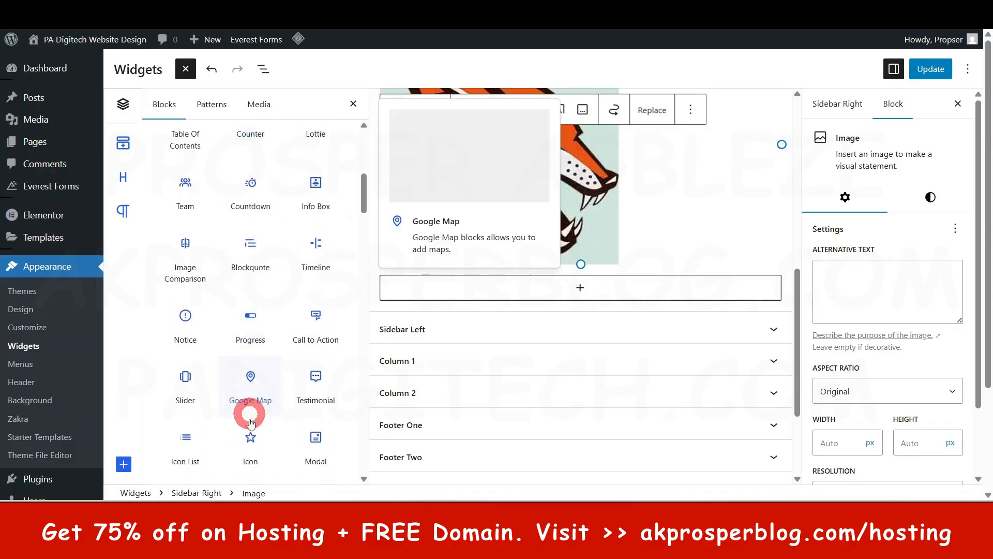
{"action": "scroll", "coordinate": [293, 282], "scroll_direction": "down", "scroll_amount": 4}
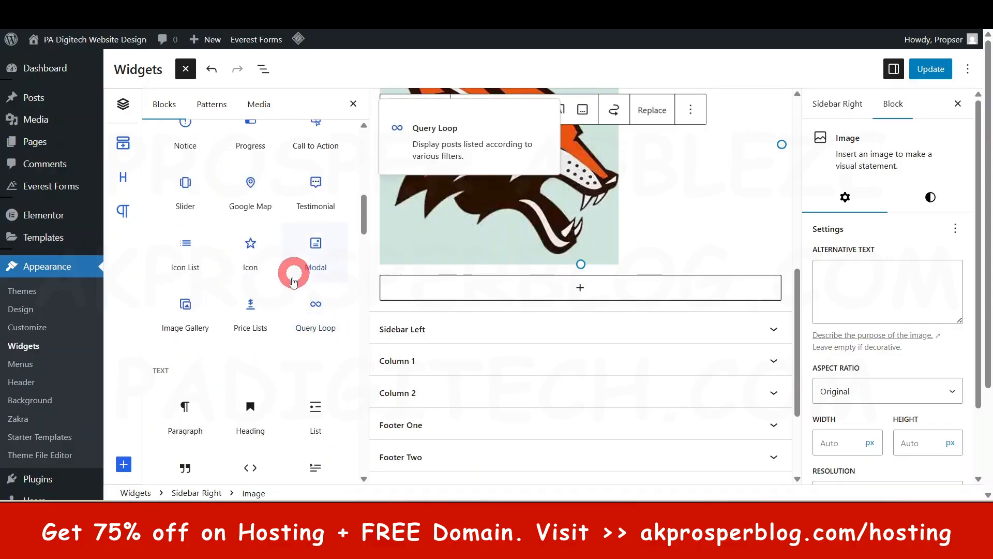
{"action": "scroll", "coordinate": [284, 333], "scroll_direction": "down", "scroll_amount": 8}
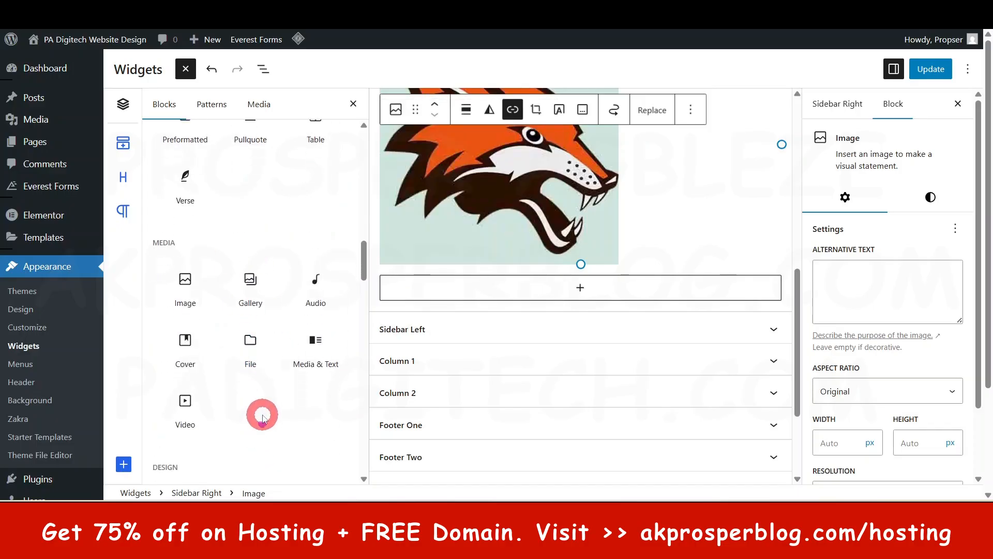
{"action": "scroll", "coordinate": [262, 417], "scroll_direction": "down", "scroll_amount": 3}
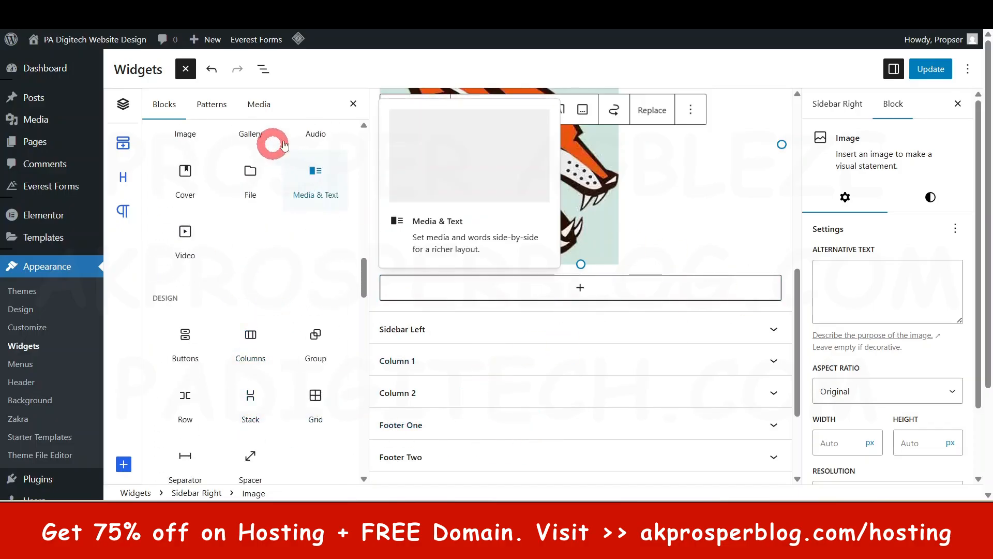
{"action": "left_click", "coordinate": [353, 104]}
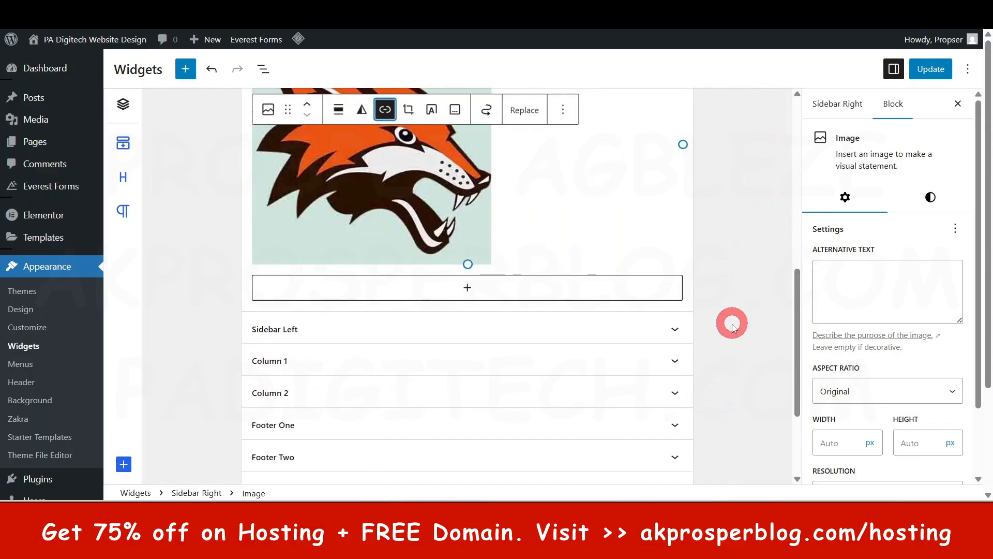
- Review the Sidebar Right widgets, and expand and collapse the Column 1 and Footer One widget areas to inspect their contents
{"action": "scroll", "coordinate": [733, 327], "scroll_direction": "up", "scroll_amount": 8}
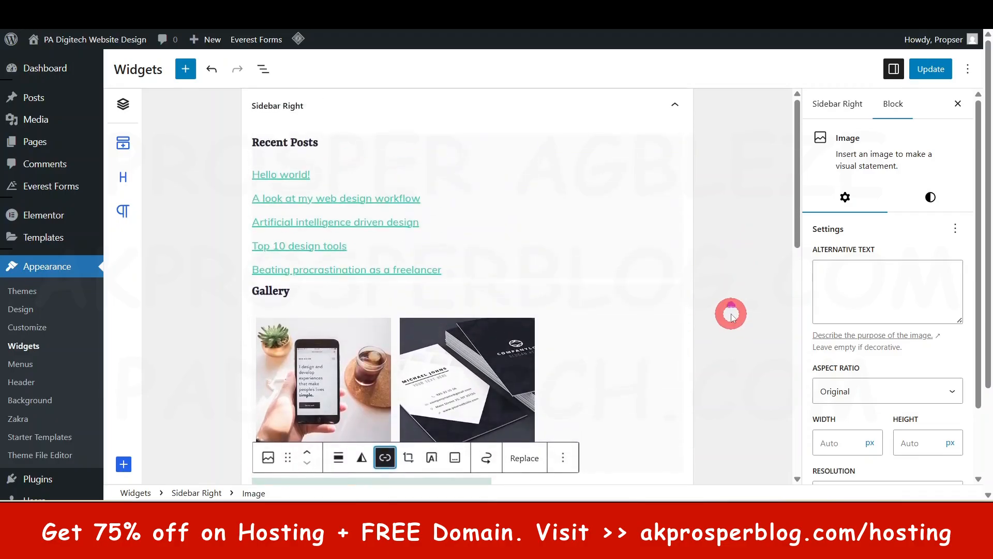
{"action": "scroll", "coordinate": [733, 318], "scroll_direction": "down", "scroll_amount": 7}
{"action": "scroll", "coordinate": [731, 315], "scroll_direction": "down", "scroll_amount": 5}
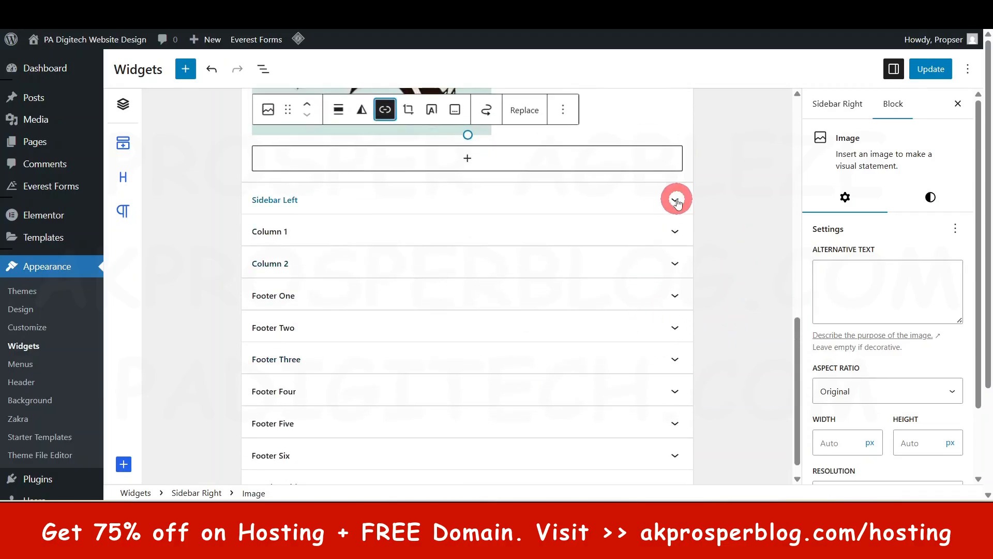
{"action": "left_click", "coordinate": [675, 232]}
{"action": "left_click", "coordinate": [675, 234]}
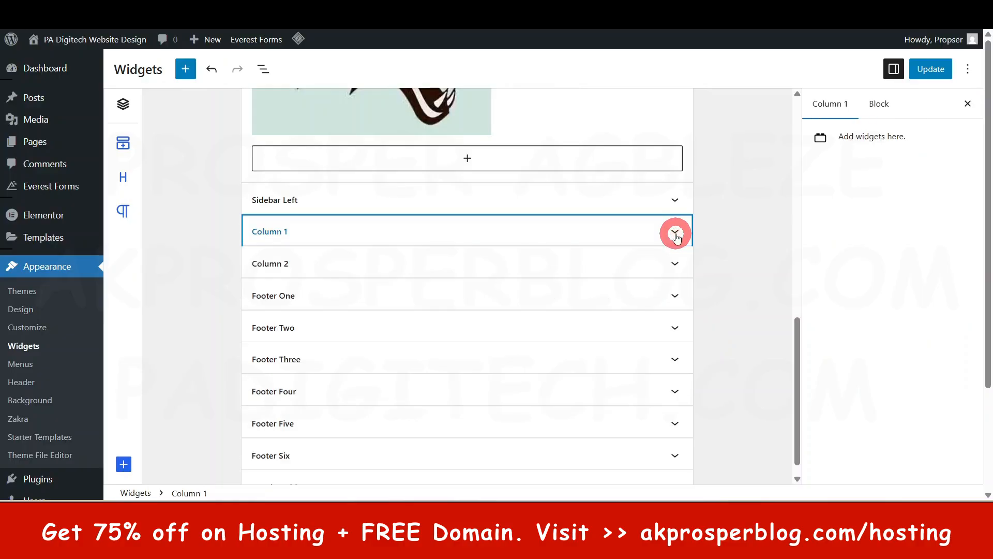
{"action": "left_click", "coordinate": [676, 296]}
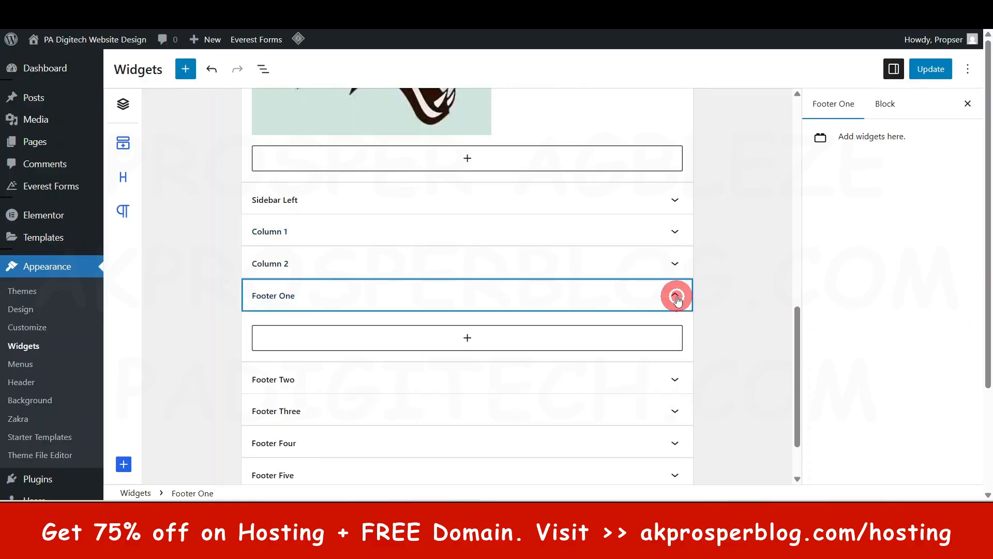
{"action": "left_click", "coordinate": [676, 297]}
- Save the widget changes made to the Sidebar Right area
{"action": "scroll", "coordinate": [517, 212], "scroll_direction": "up", "scroll_amount": 10}
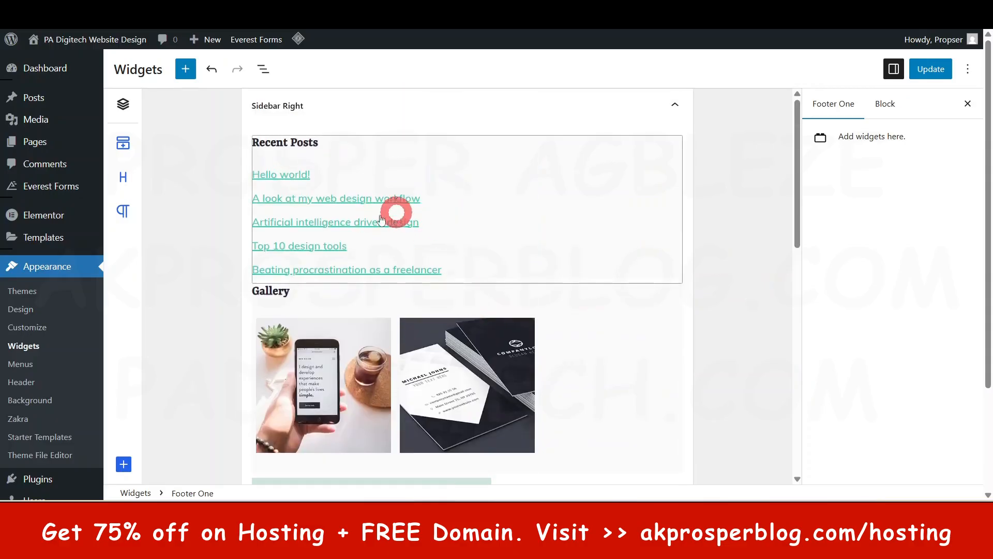
{"action": "left_click", "coordinate": [942, 71]}
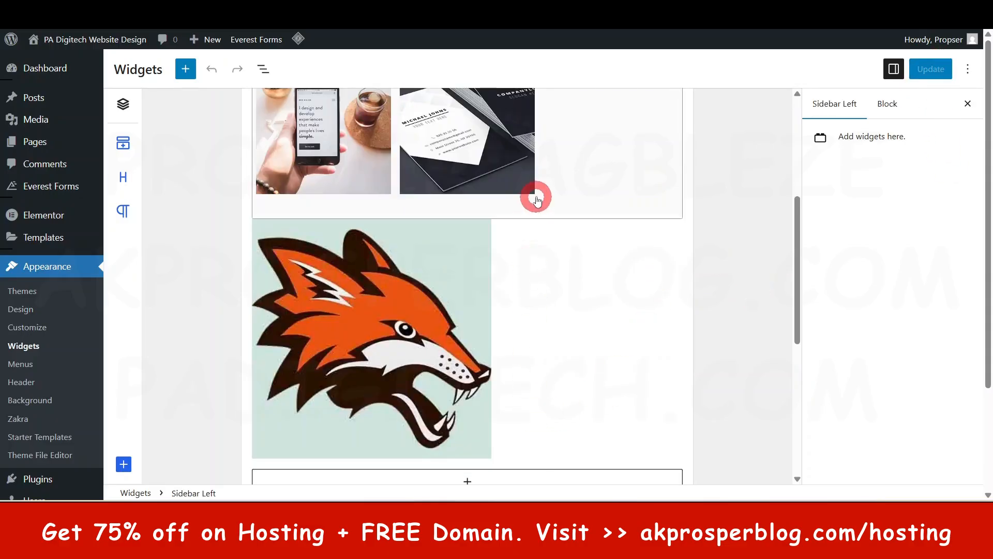
{"action": "scroll", "coordinate": [577, 263], "scroll_direction": "up", "scroll_amount": 5}
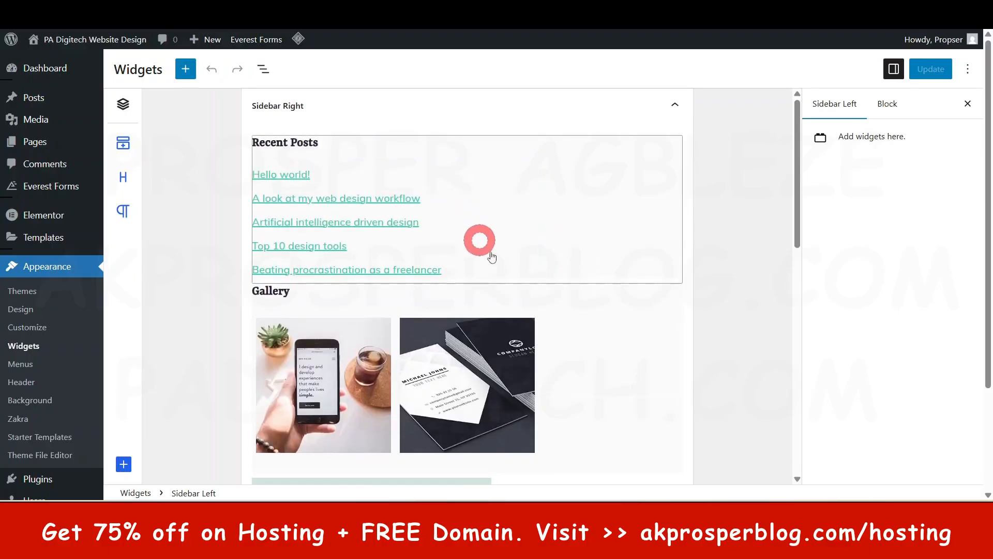
{"action": "left_click", "coordinate": [679, 106]}
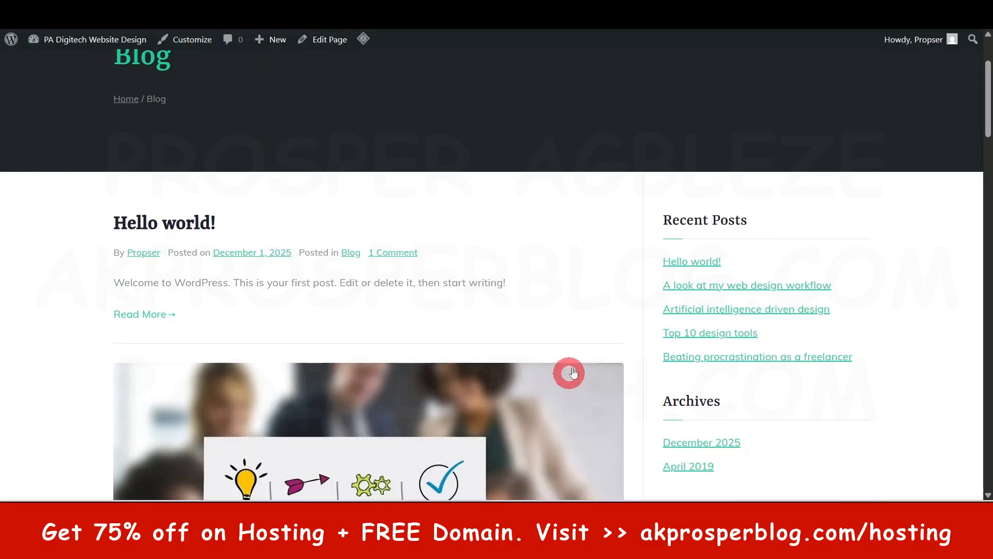
- Go from the live Blog page to the site's Home page and review it from the header down to the footer
{"action": "scroll", "coordinate": [595, 336], "scroll_direction": "up", "scroll_amount": 3}
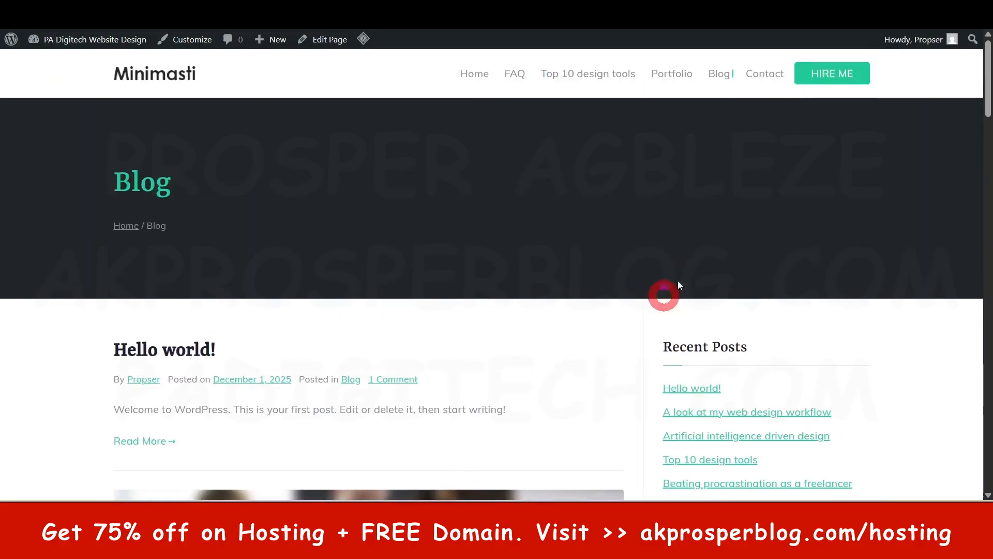
{"action": "left_click", "coordinate": [476, 77]}
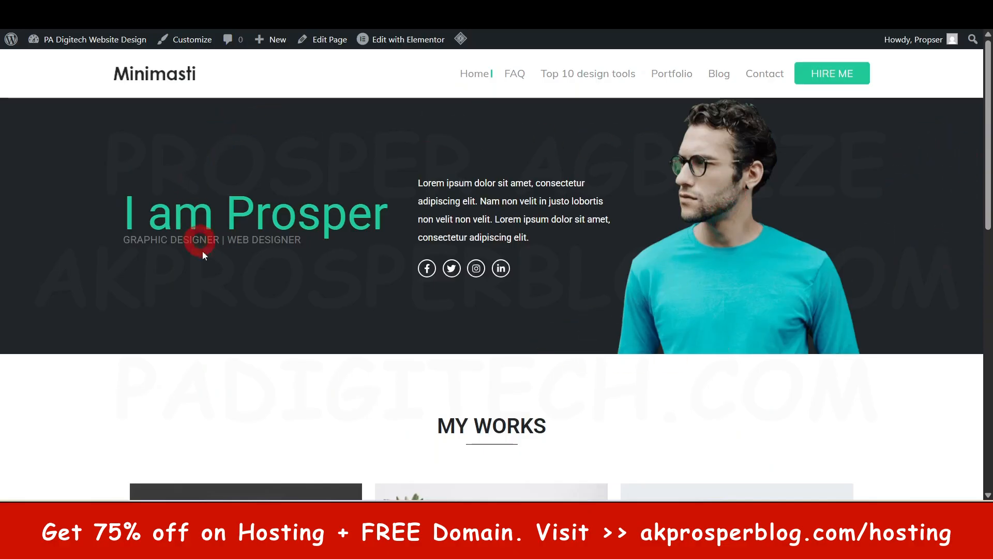
{"action": "scroll", "coordinate": [336, 233], "scroll_direction": "down", "scroll_amount": 6}
{"action": "scroll", "coordinate": [89, 297], "scroll_direction": "down", "scroll_amount": 5}
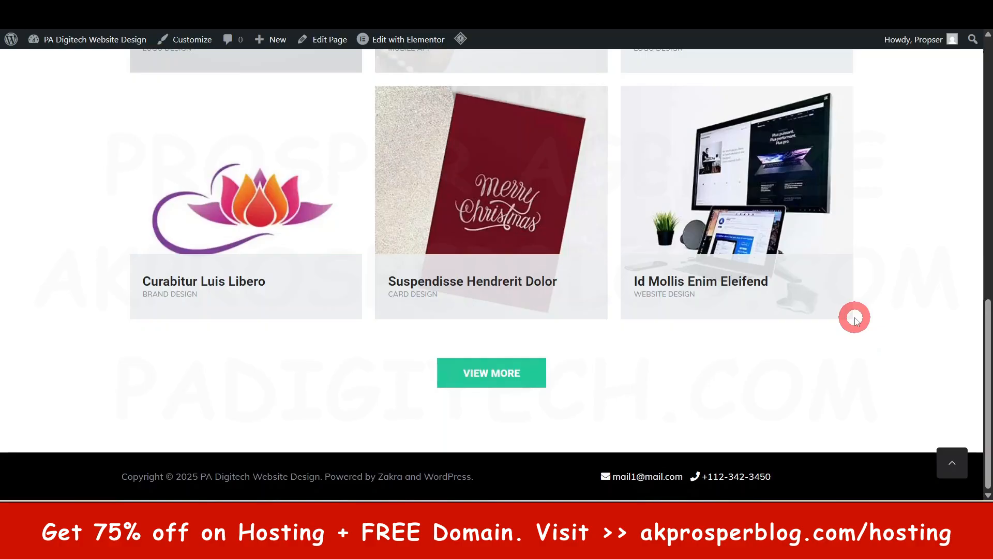
{"action": "scroll", "coordinate": [859, 318], "scroll_direction": "up", "scroll_amount": 10}
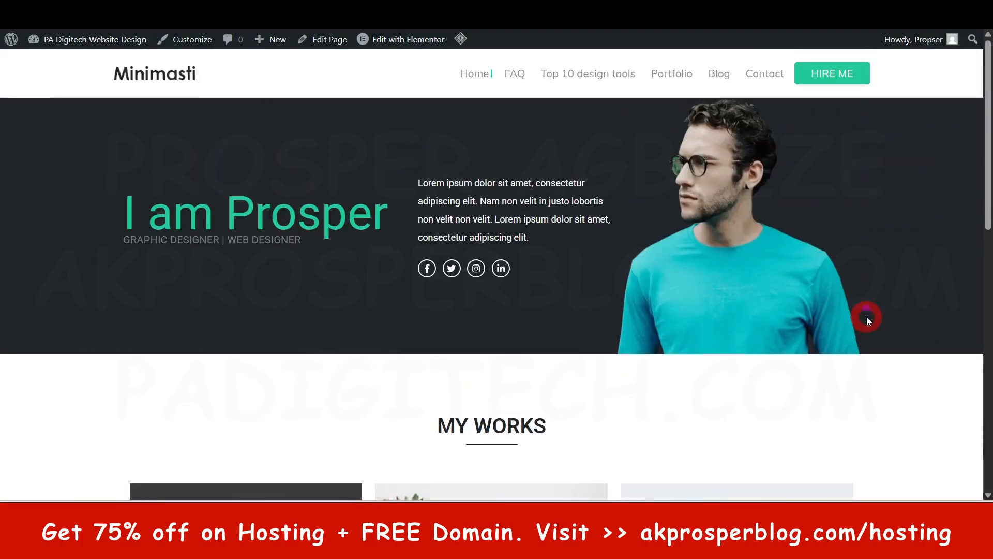